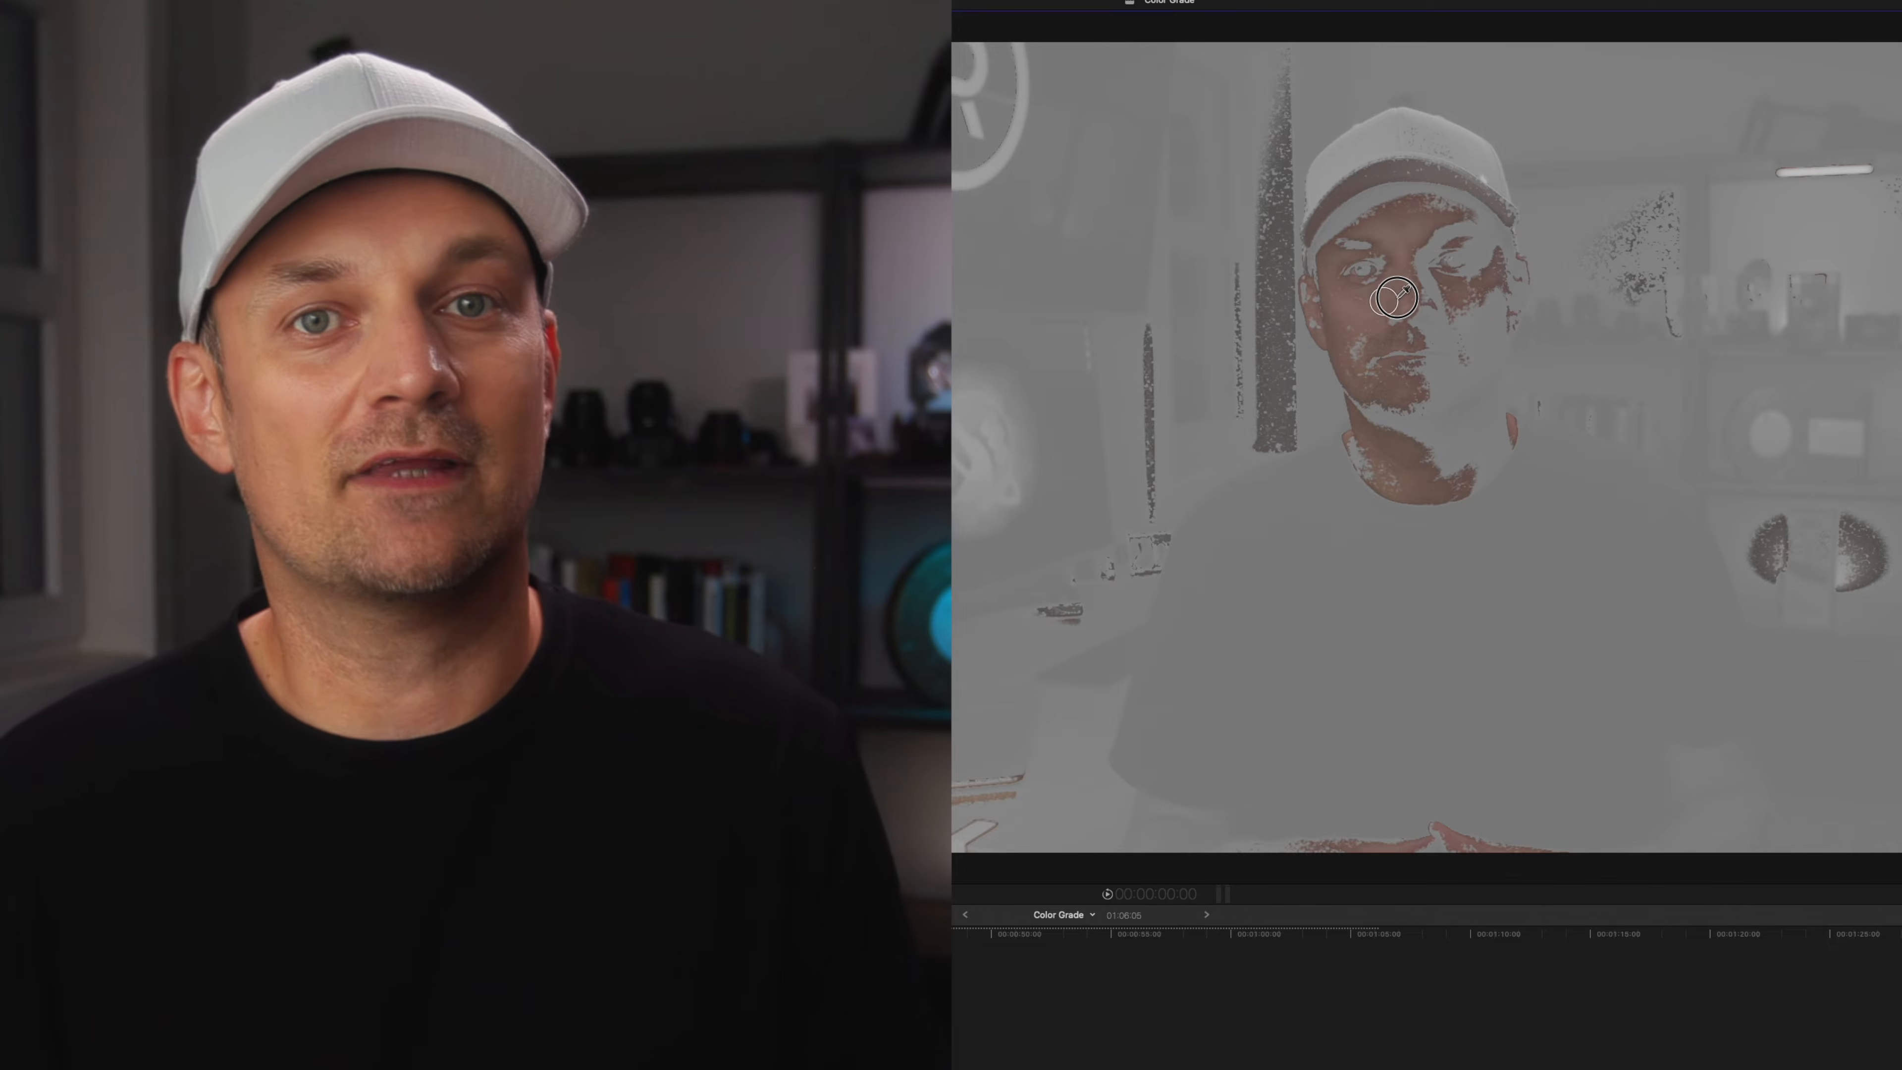
# Sample the skin tone on the man's face to build the color mask.
pyautogui.moveTo(1384, 302); pyautogui.dragTo(1400, 296)
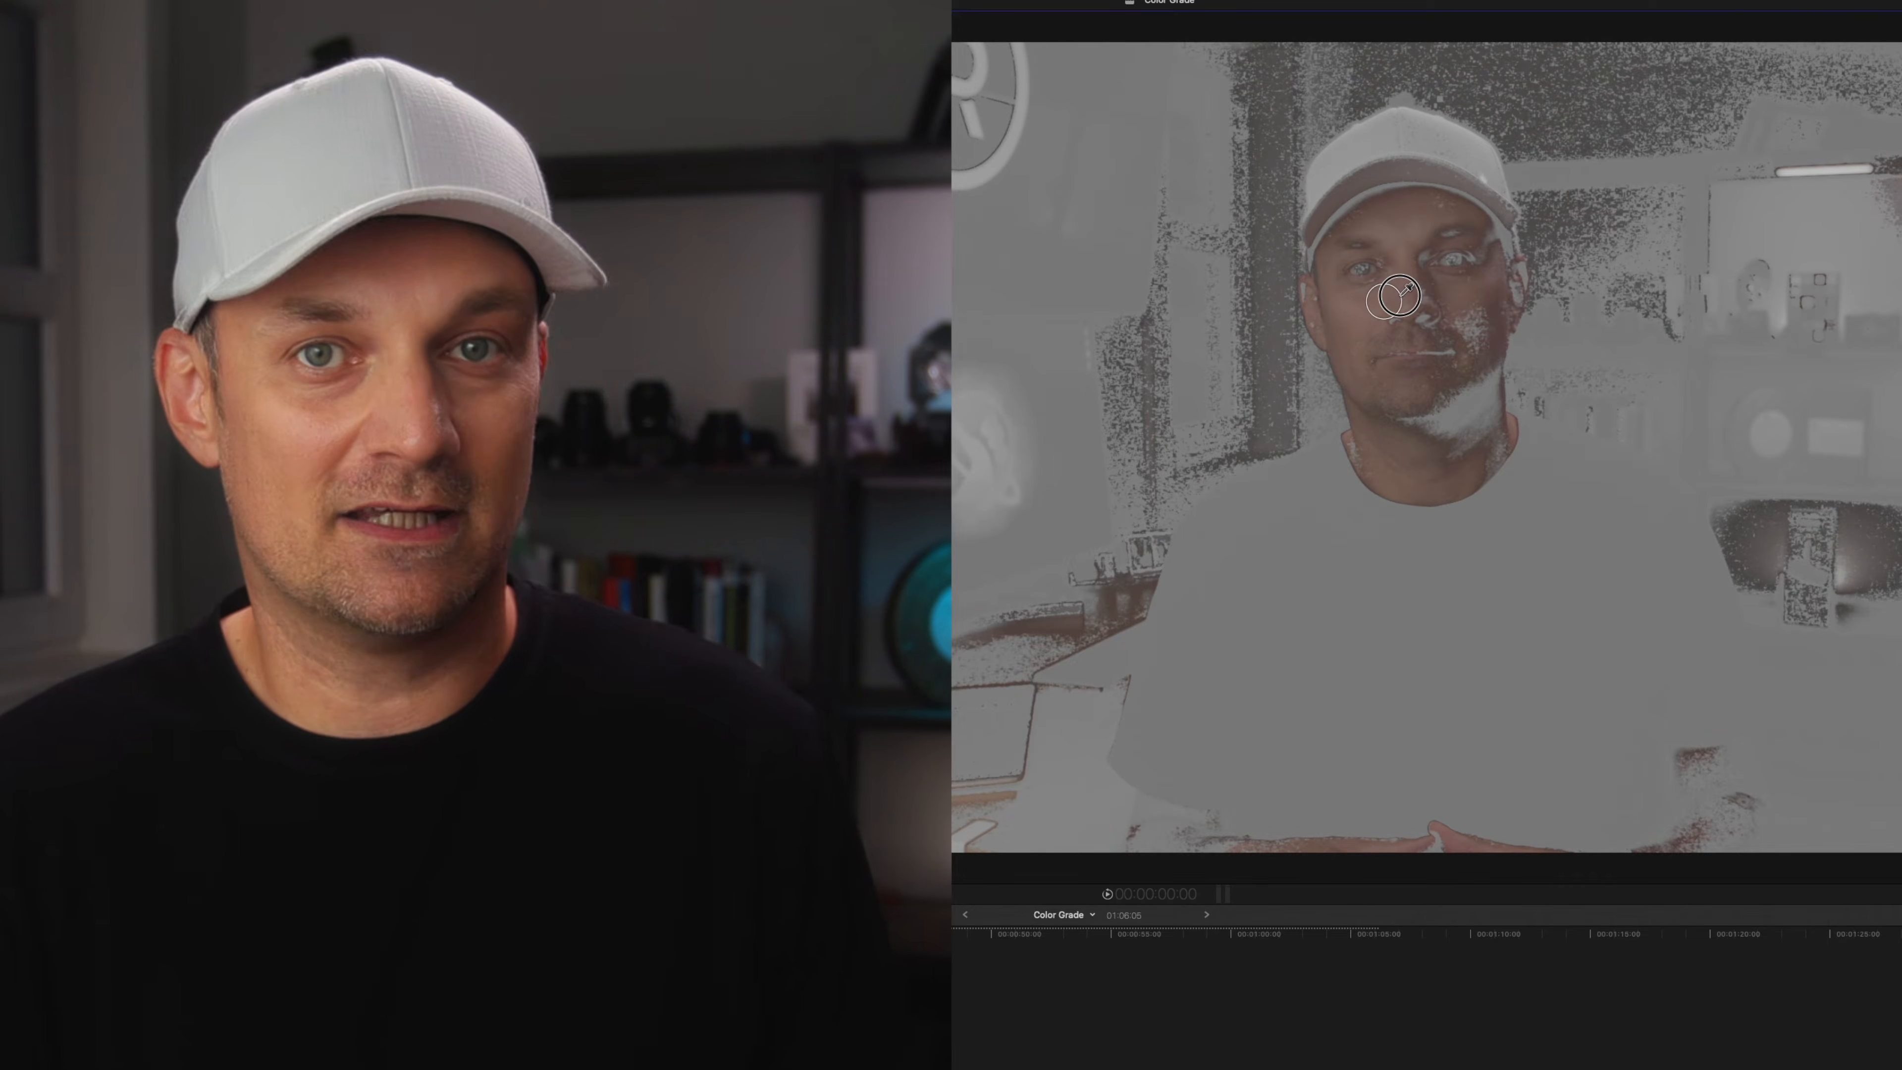
pyautogui.moveTo(1400, 295); pyautogui.dragTo(1400, 296)
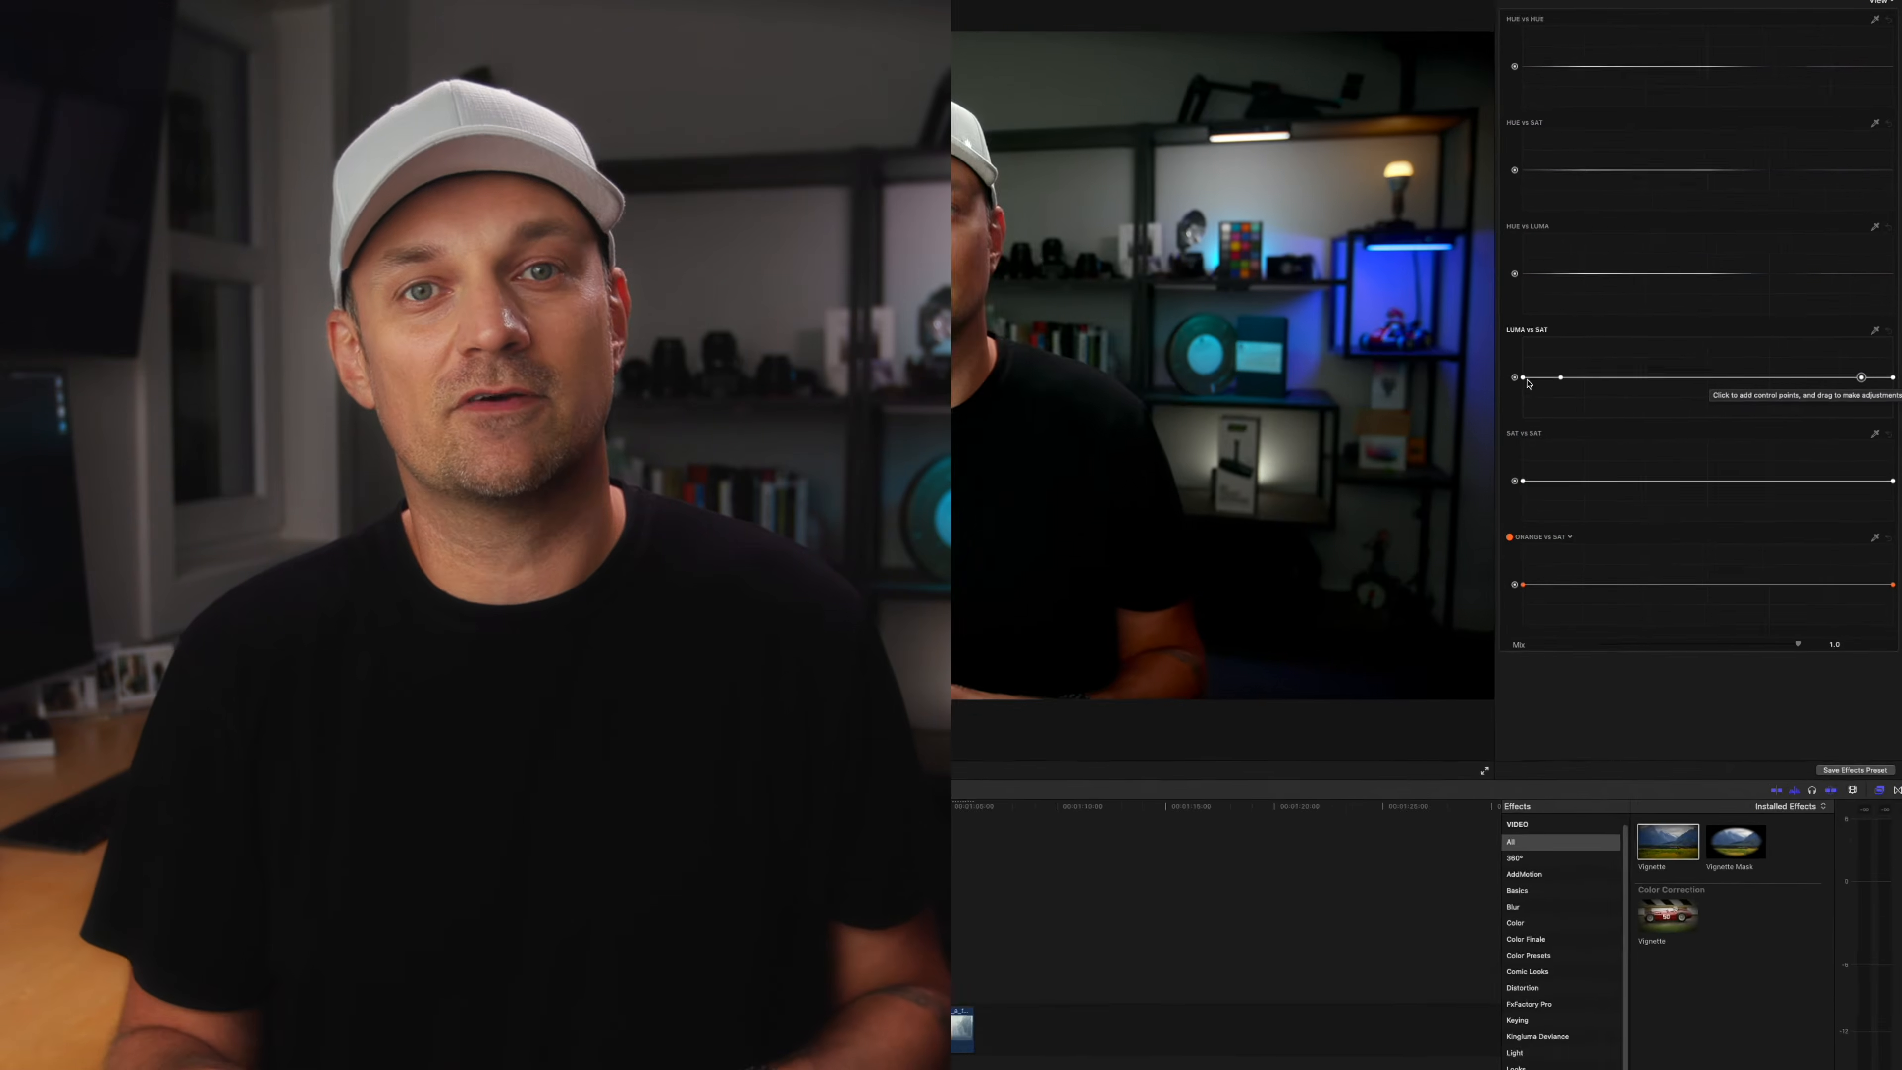
# Pull the darkest and brightest end points of the Luma vs Sat curve down to desaturate the deepest shadows and brightest highlights.
pyautogui.moveTo(1524, 379); pyautogui.dragTo(1519, 429)
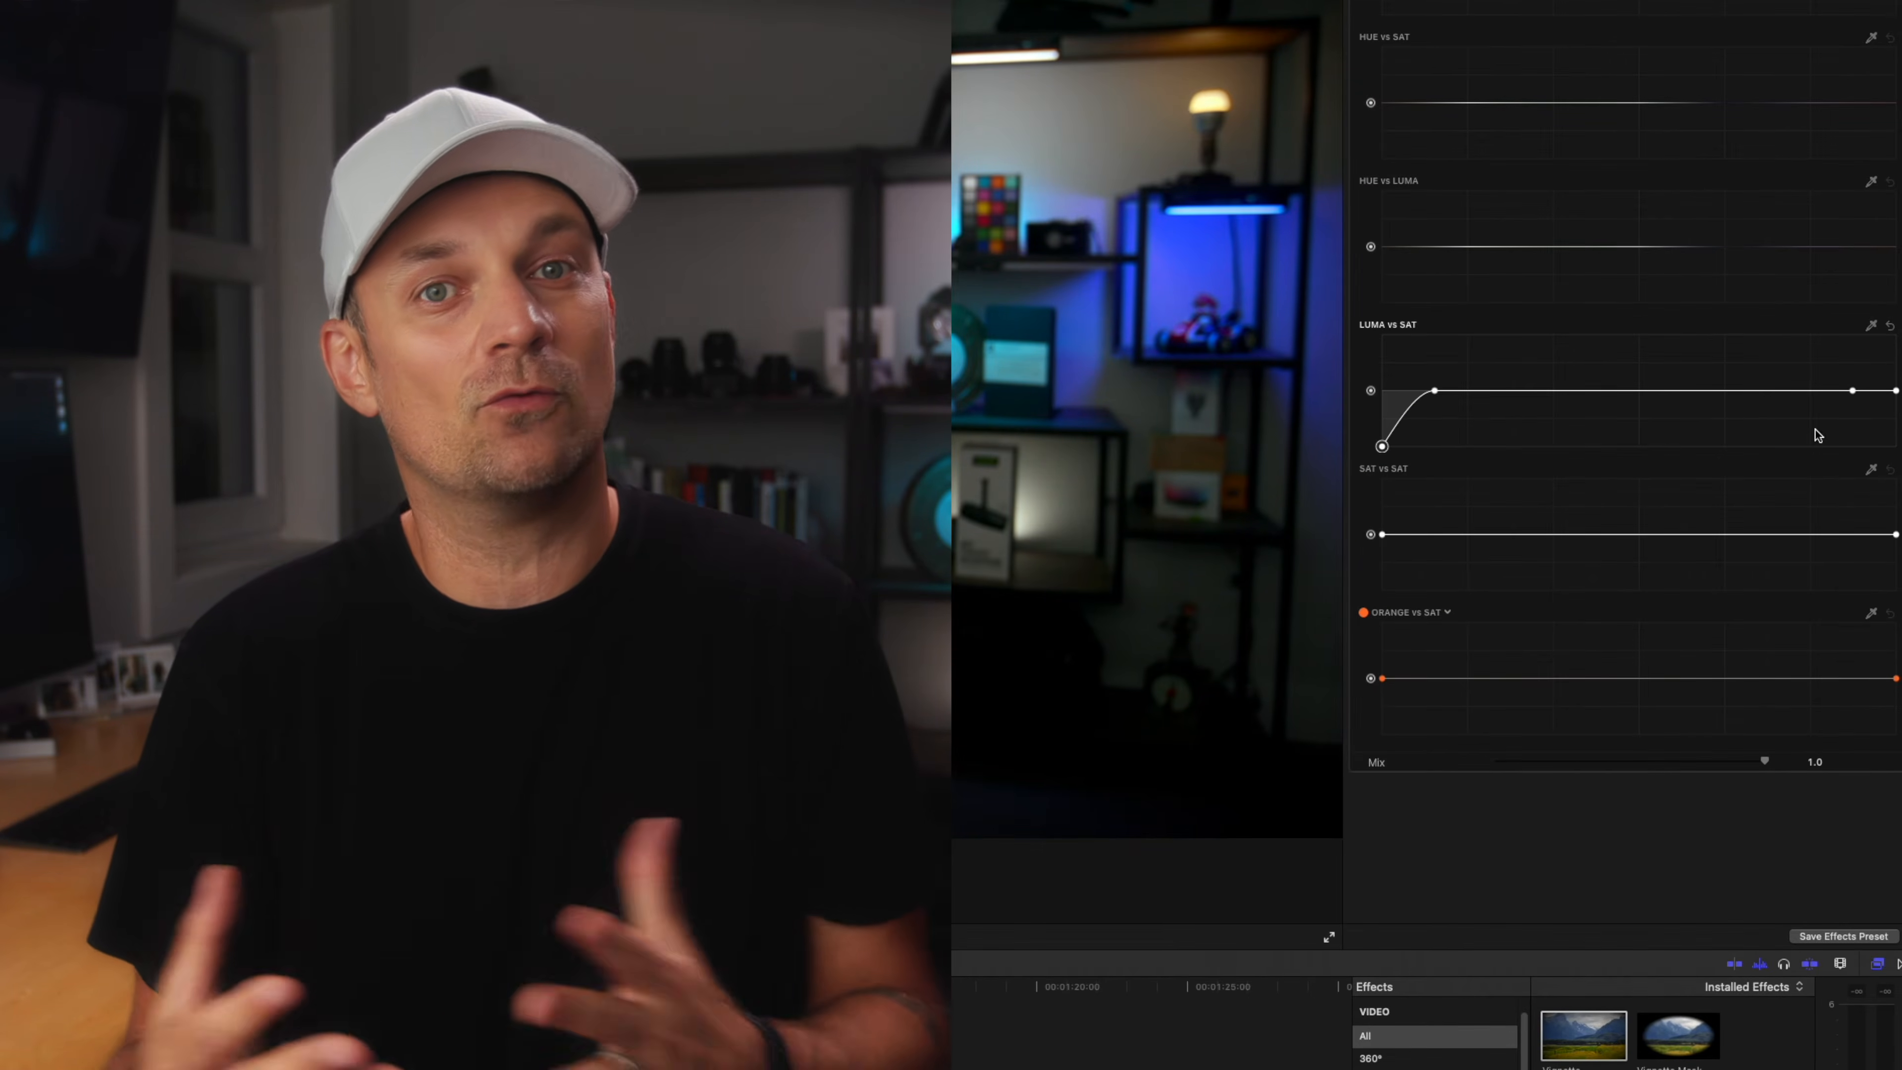
pyautogui.moveTo(1895, 391); pyautogui.dragTo(1895, 447)
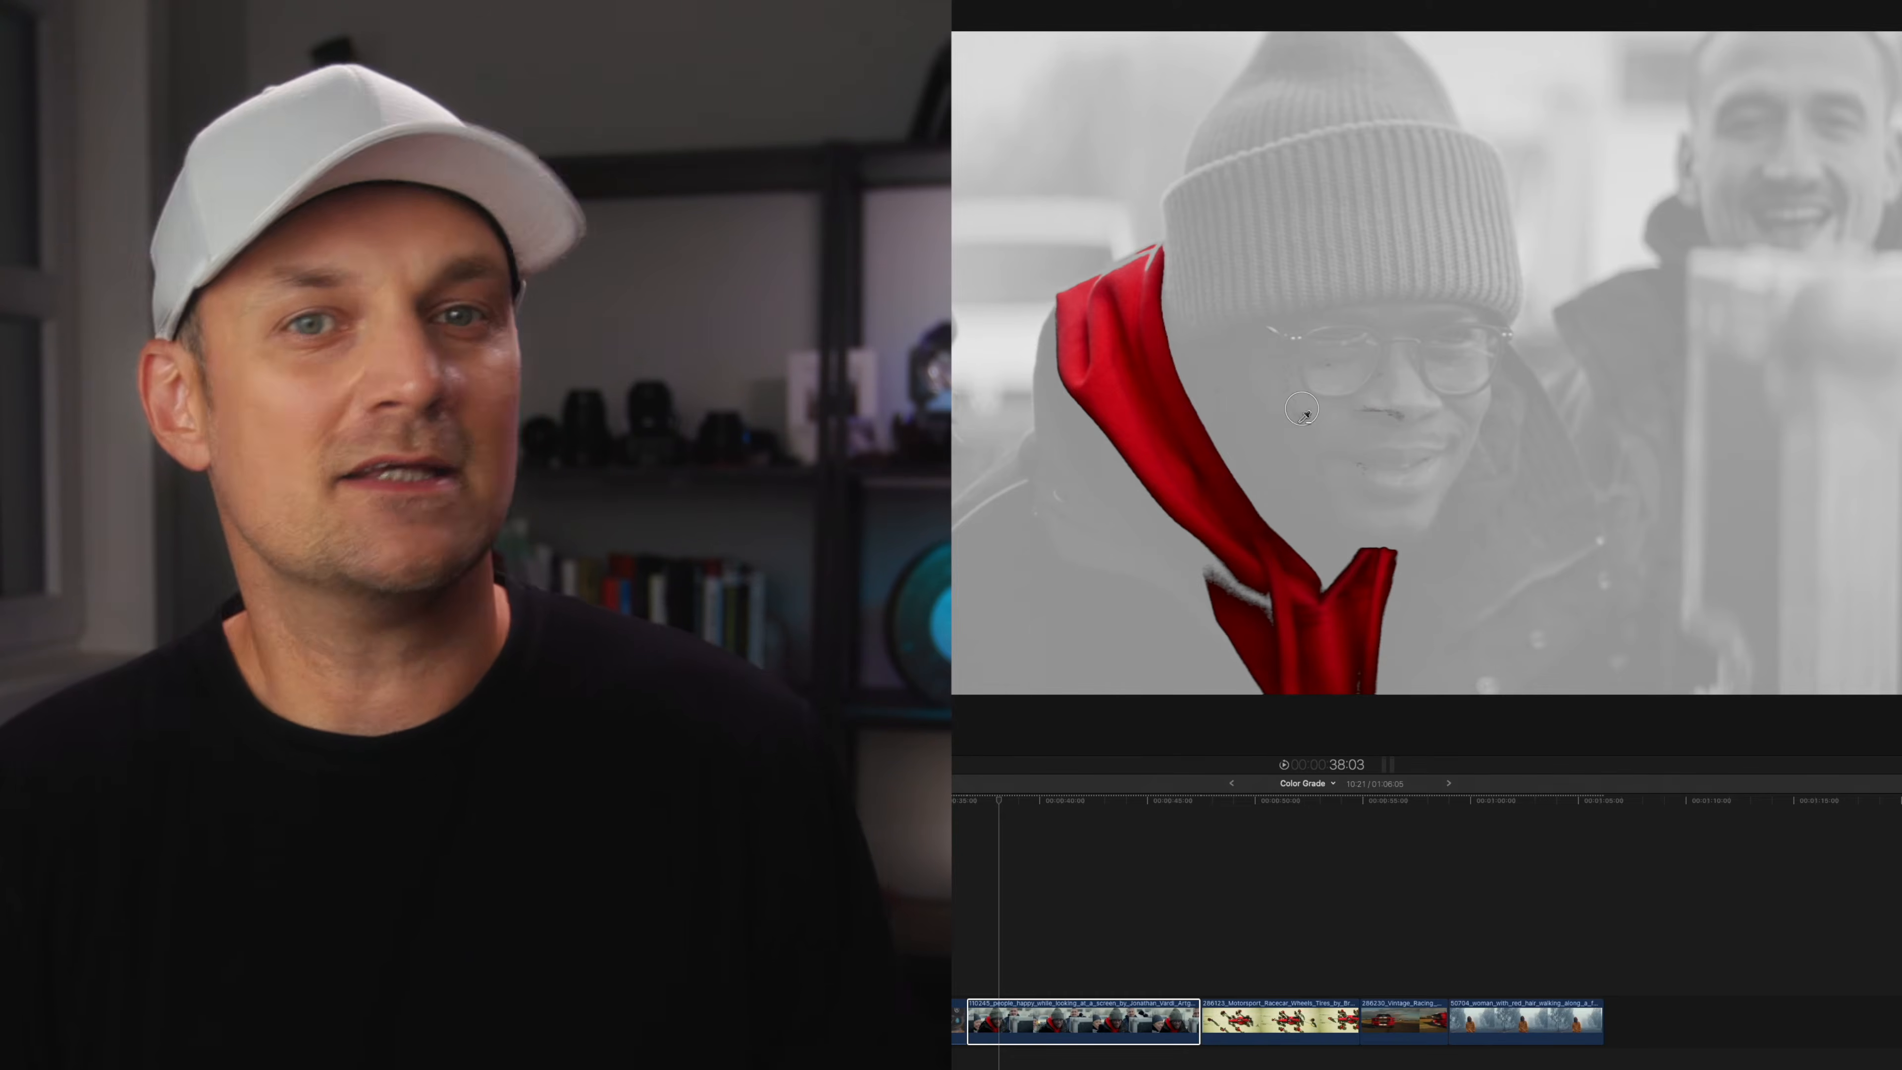
# Exclude the beanie wearer's skin tones from the color mask that isolates the red straps.
pyautogui.keyDown('alt'); pyautogui.click(1395, 412); pyautogui.keyUp('alt')
pyautogui.moveTo(1392, 414); pyautogui.dragTo(1384, 415)
pyautogui.moveTo(1384, 415); pyautogui.dragTo(1383, 414)
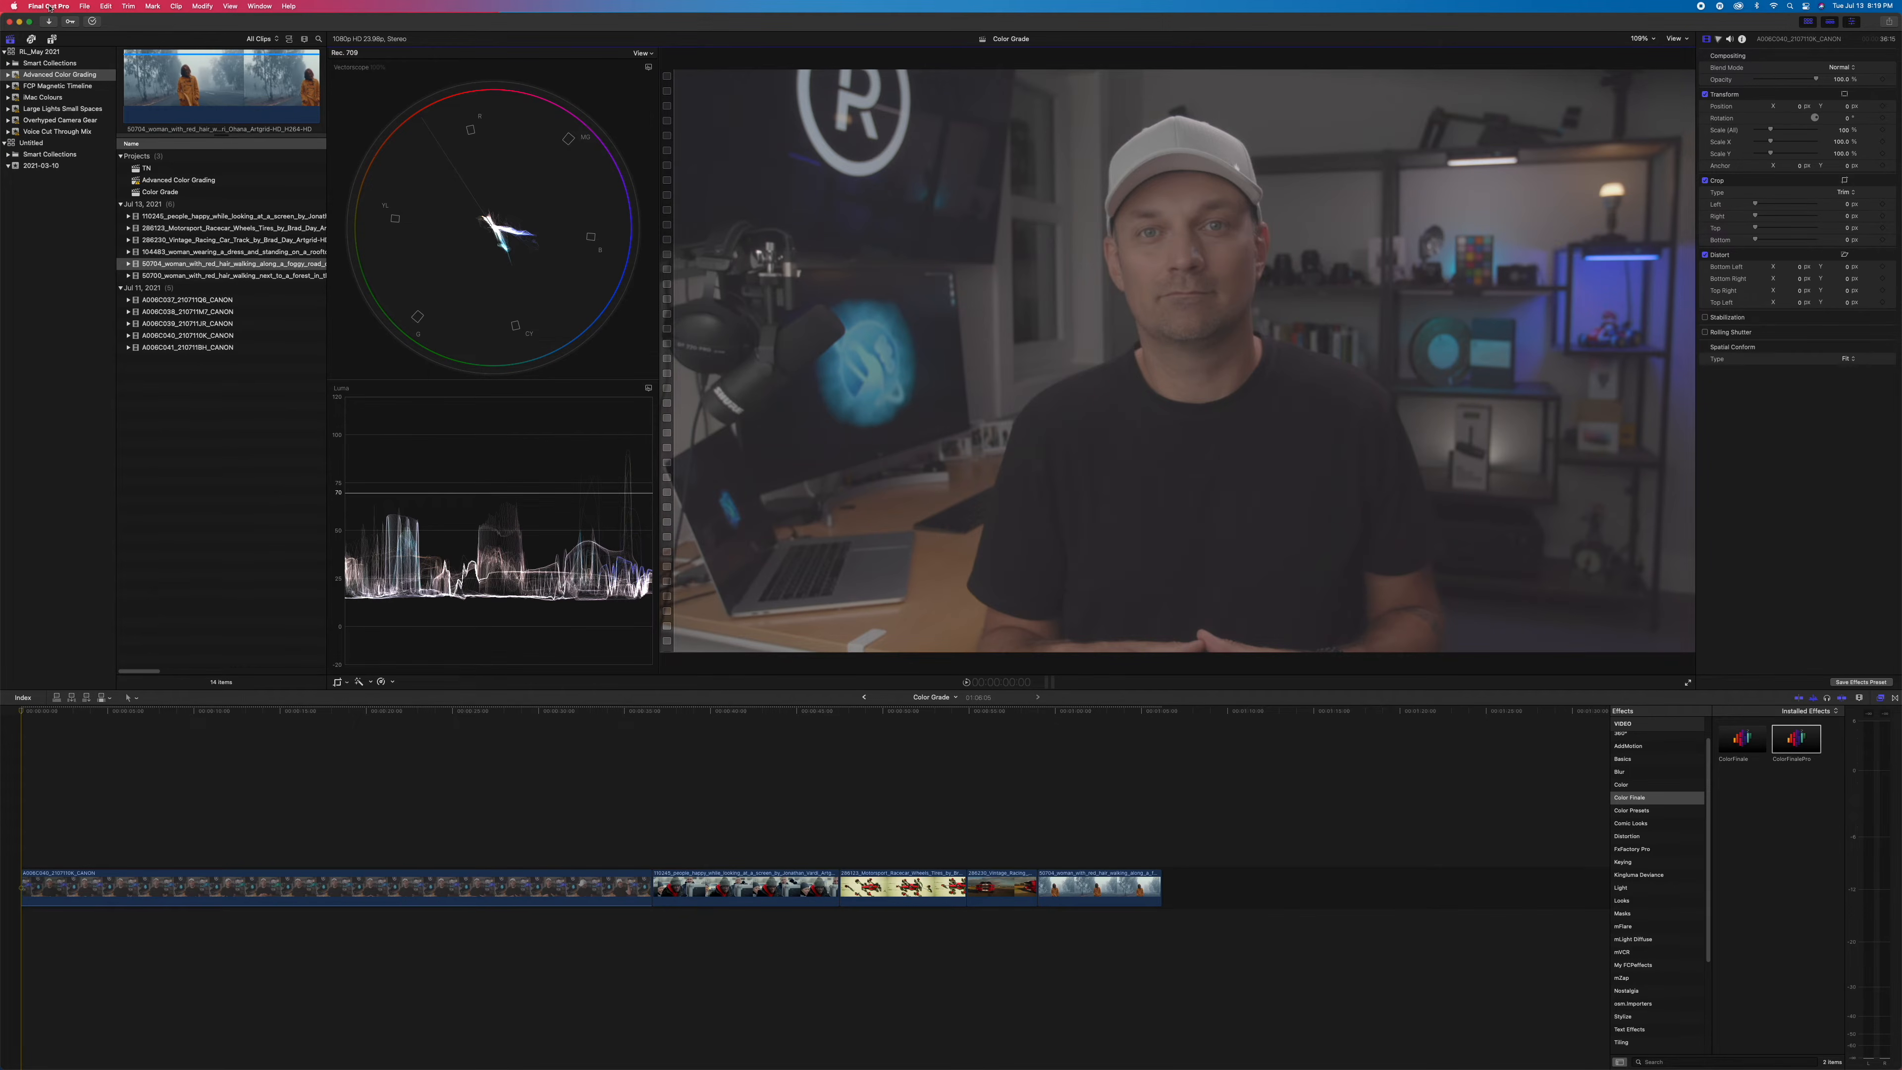
# Open the Final Cut Pro version information.
pyautogui.click(48, 7)
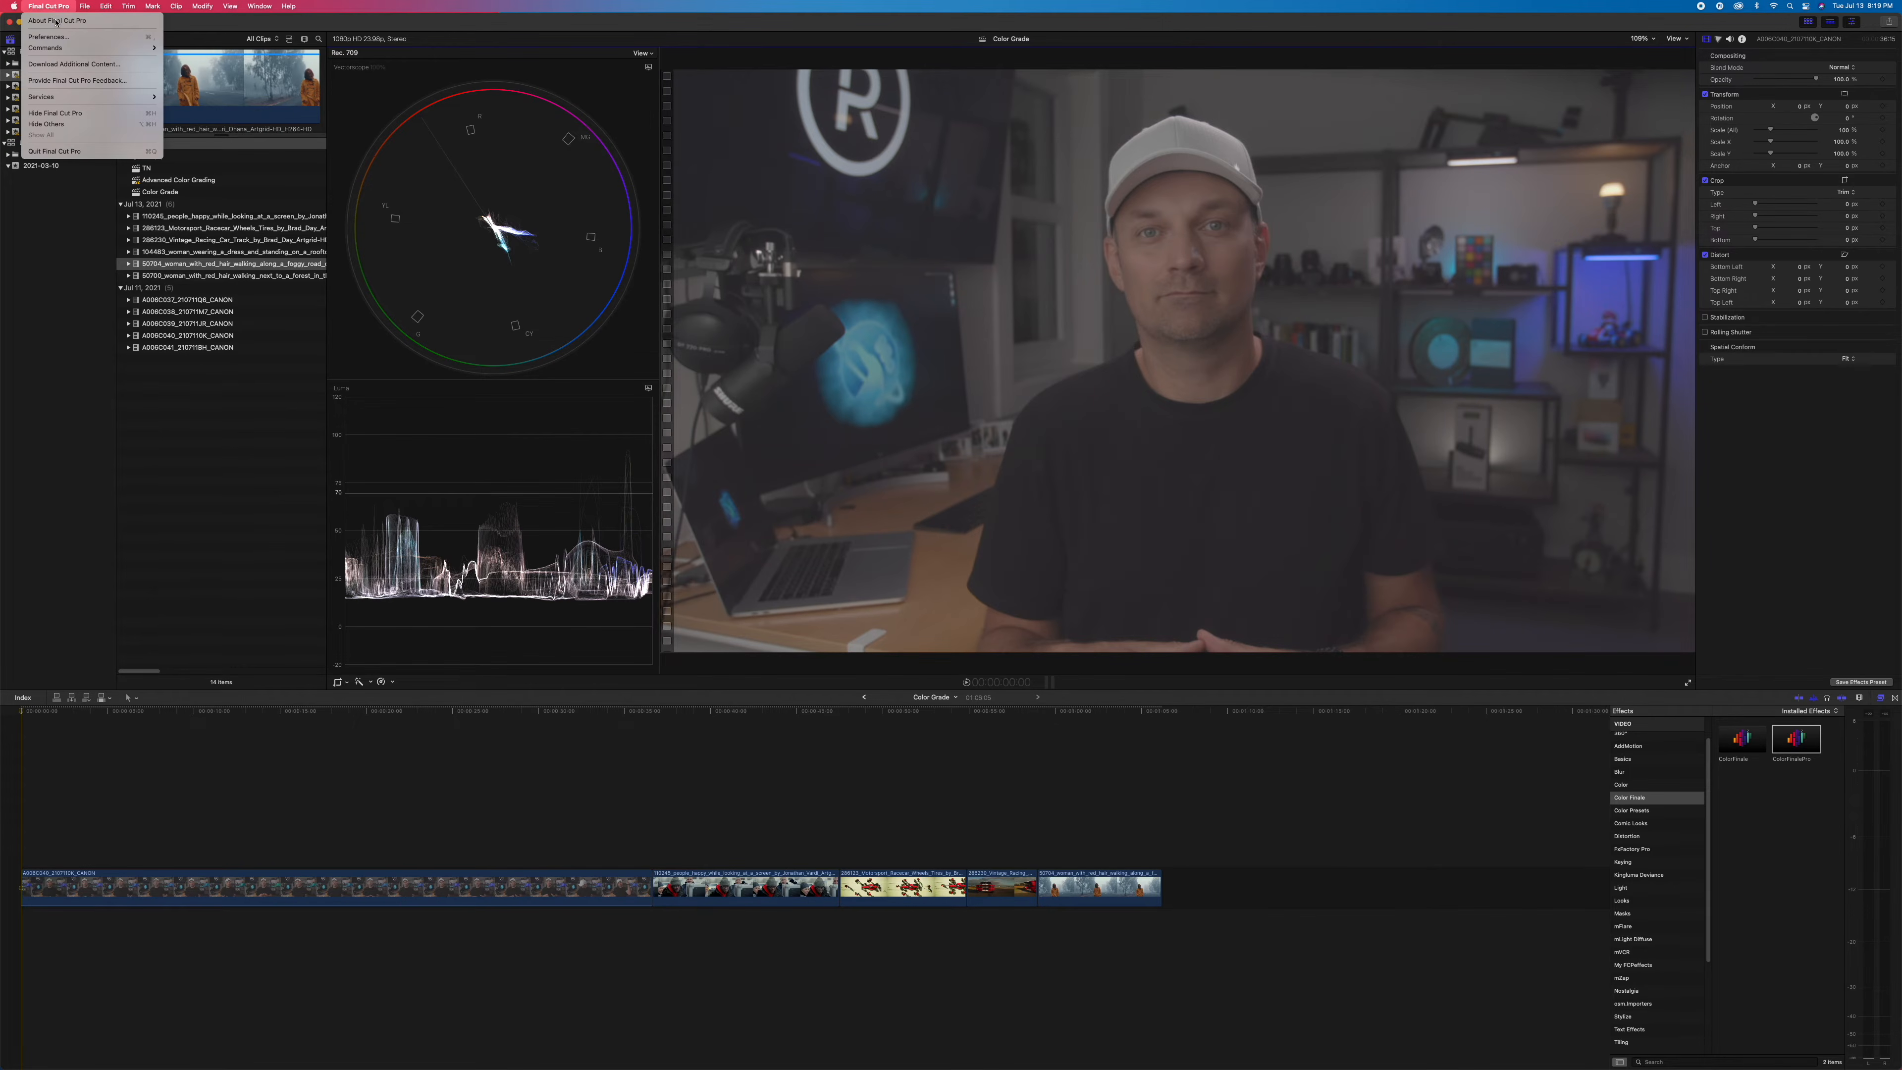
pyautogui.click(53, 21)
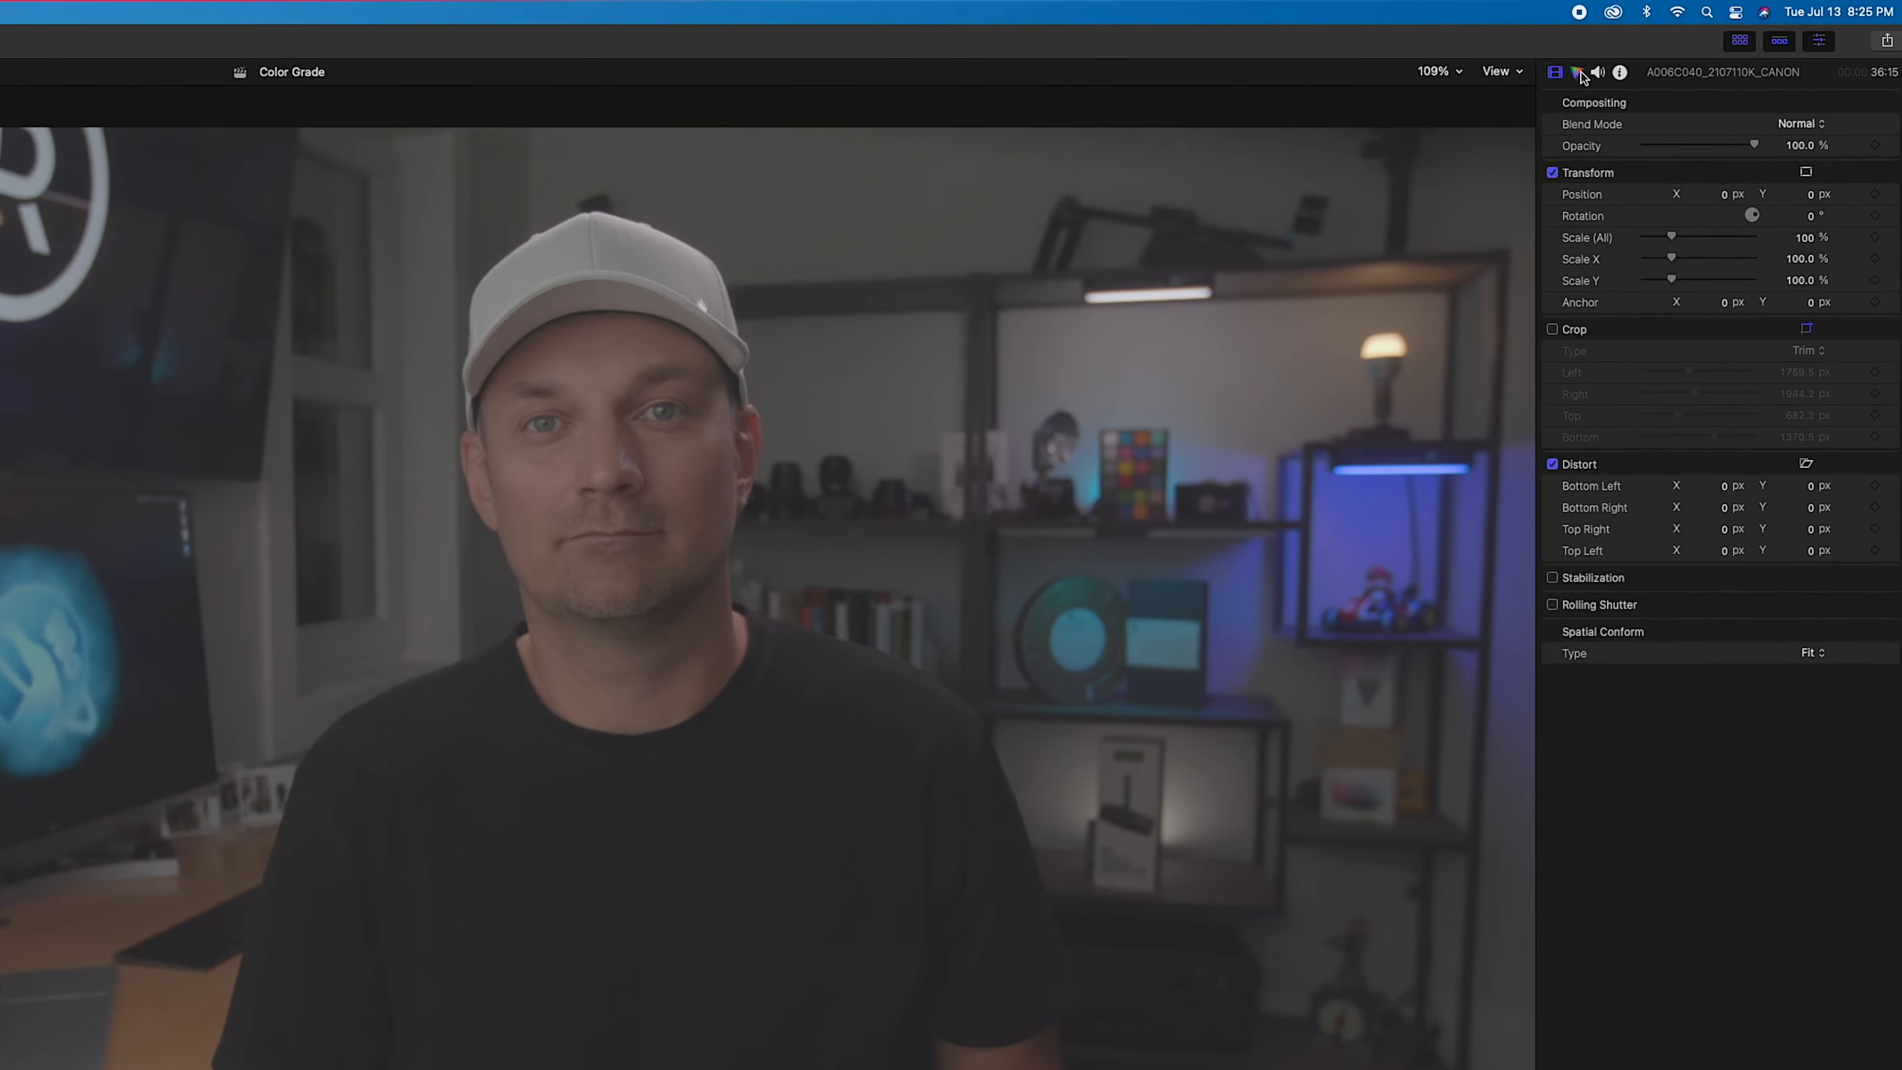
# Add a Color Wheels correction to the talking-head clip, lowering the shadows brightness and raising the highlights brightness.
pyautogui.click(1717, 38)
pyautogui.click(1621, 101)
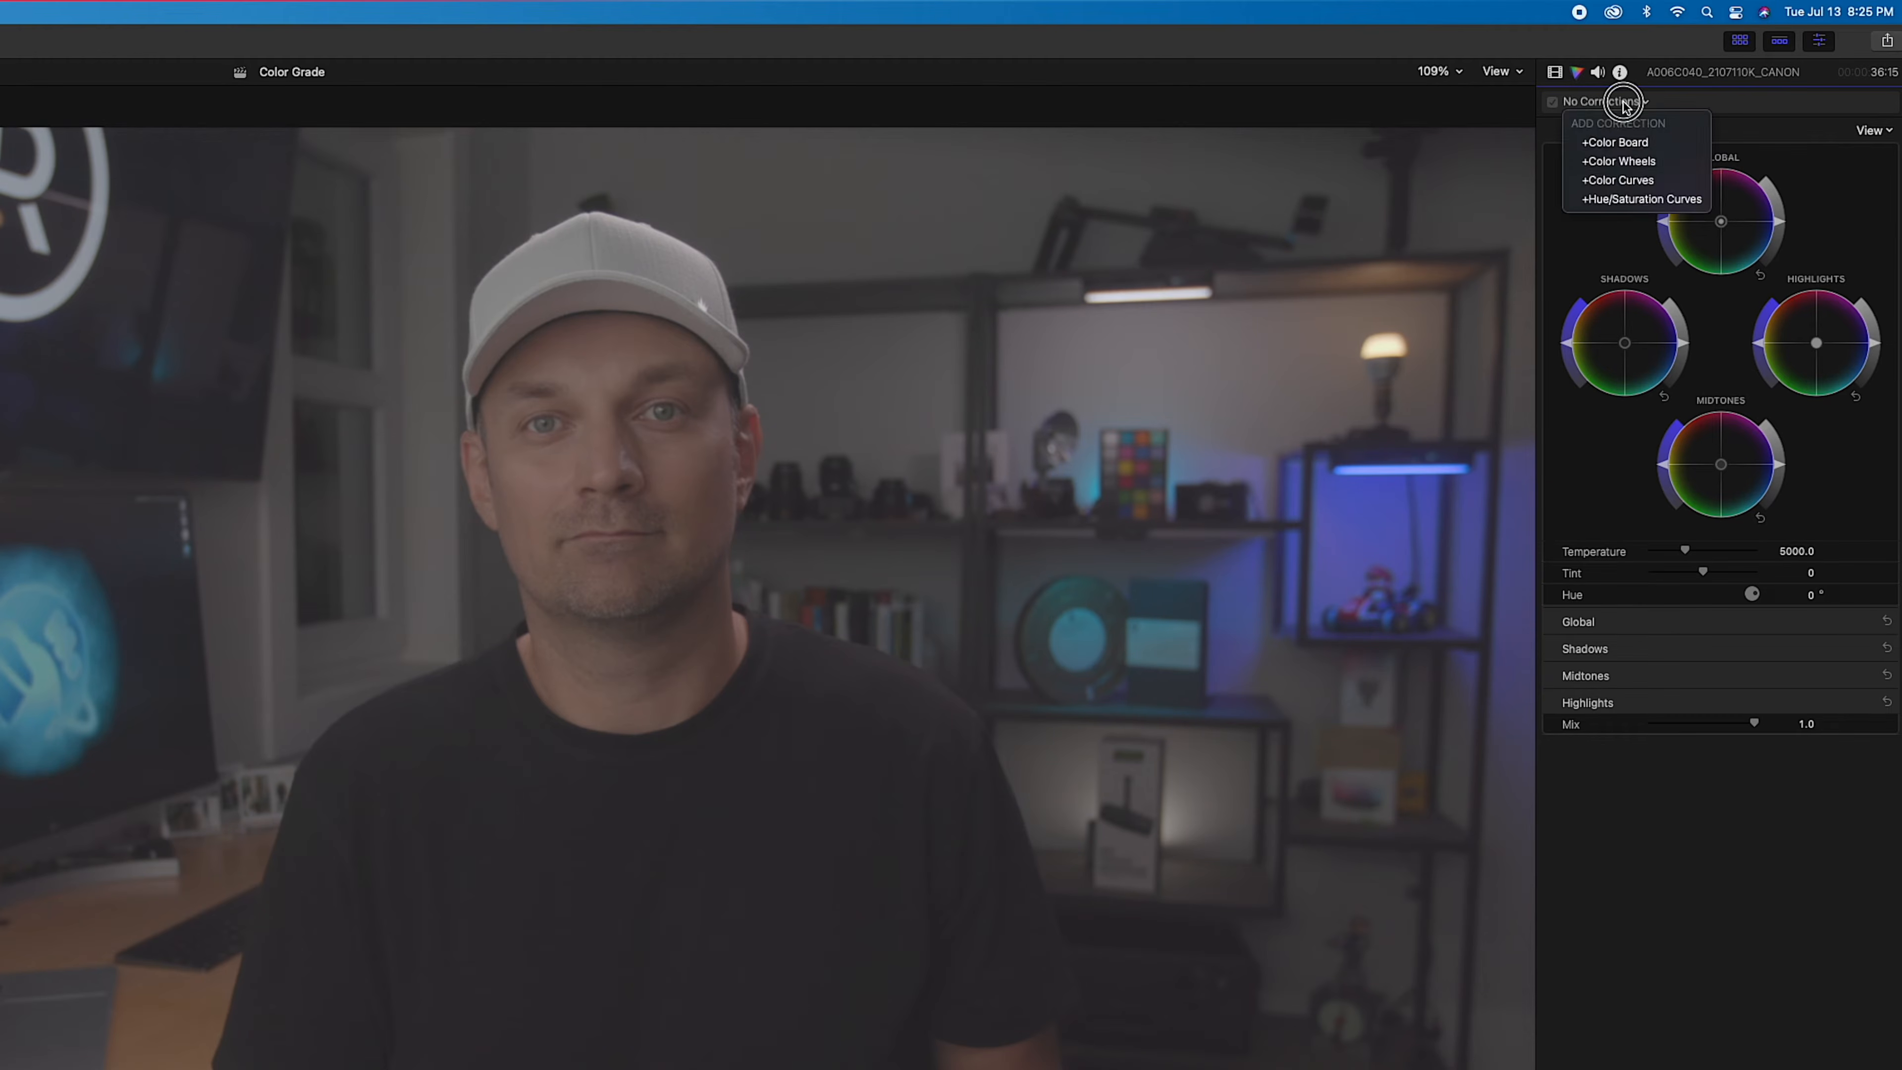
pyautogui.click(1634, 162)
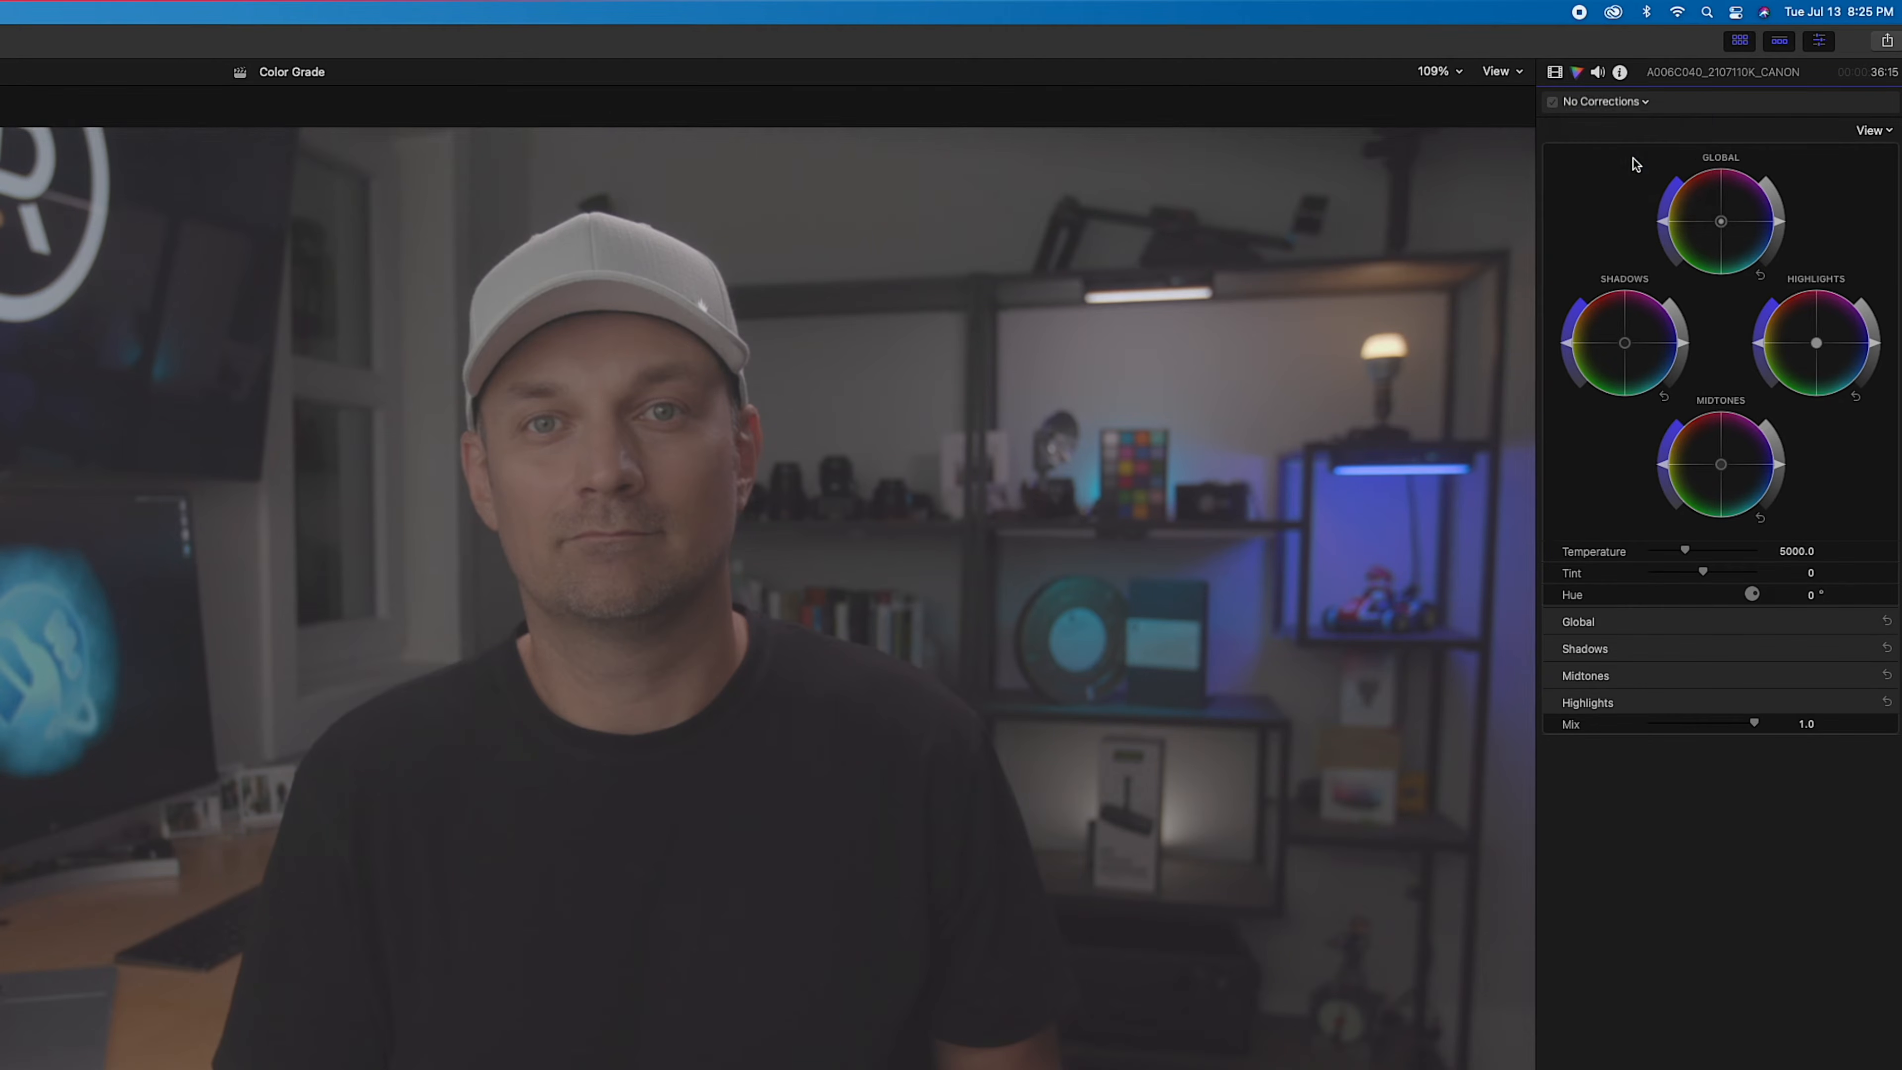
pyautogui.moveTo(1683, 345)
pyautogui.mouseDown()
pyautogui.moveTo(1684, 376)
pyautogui.moveTo(1683, 345)
pyautogui.mouseUp()
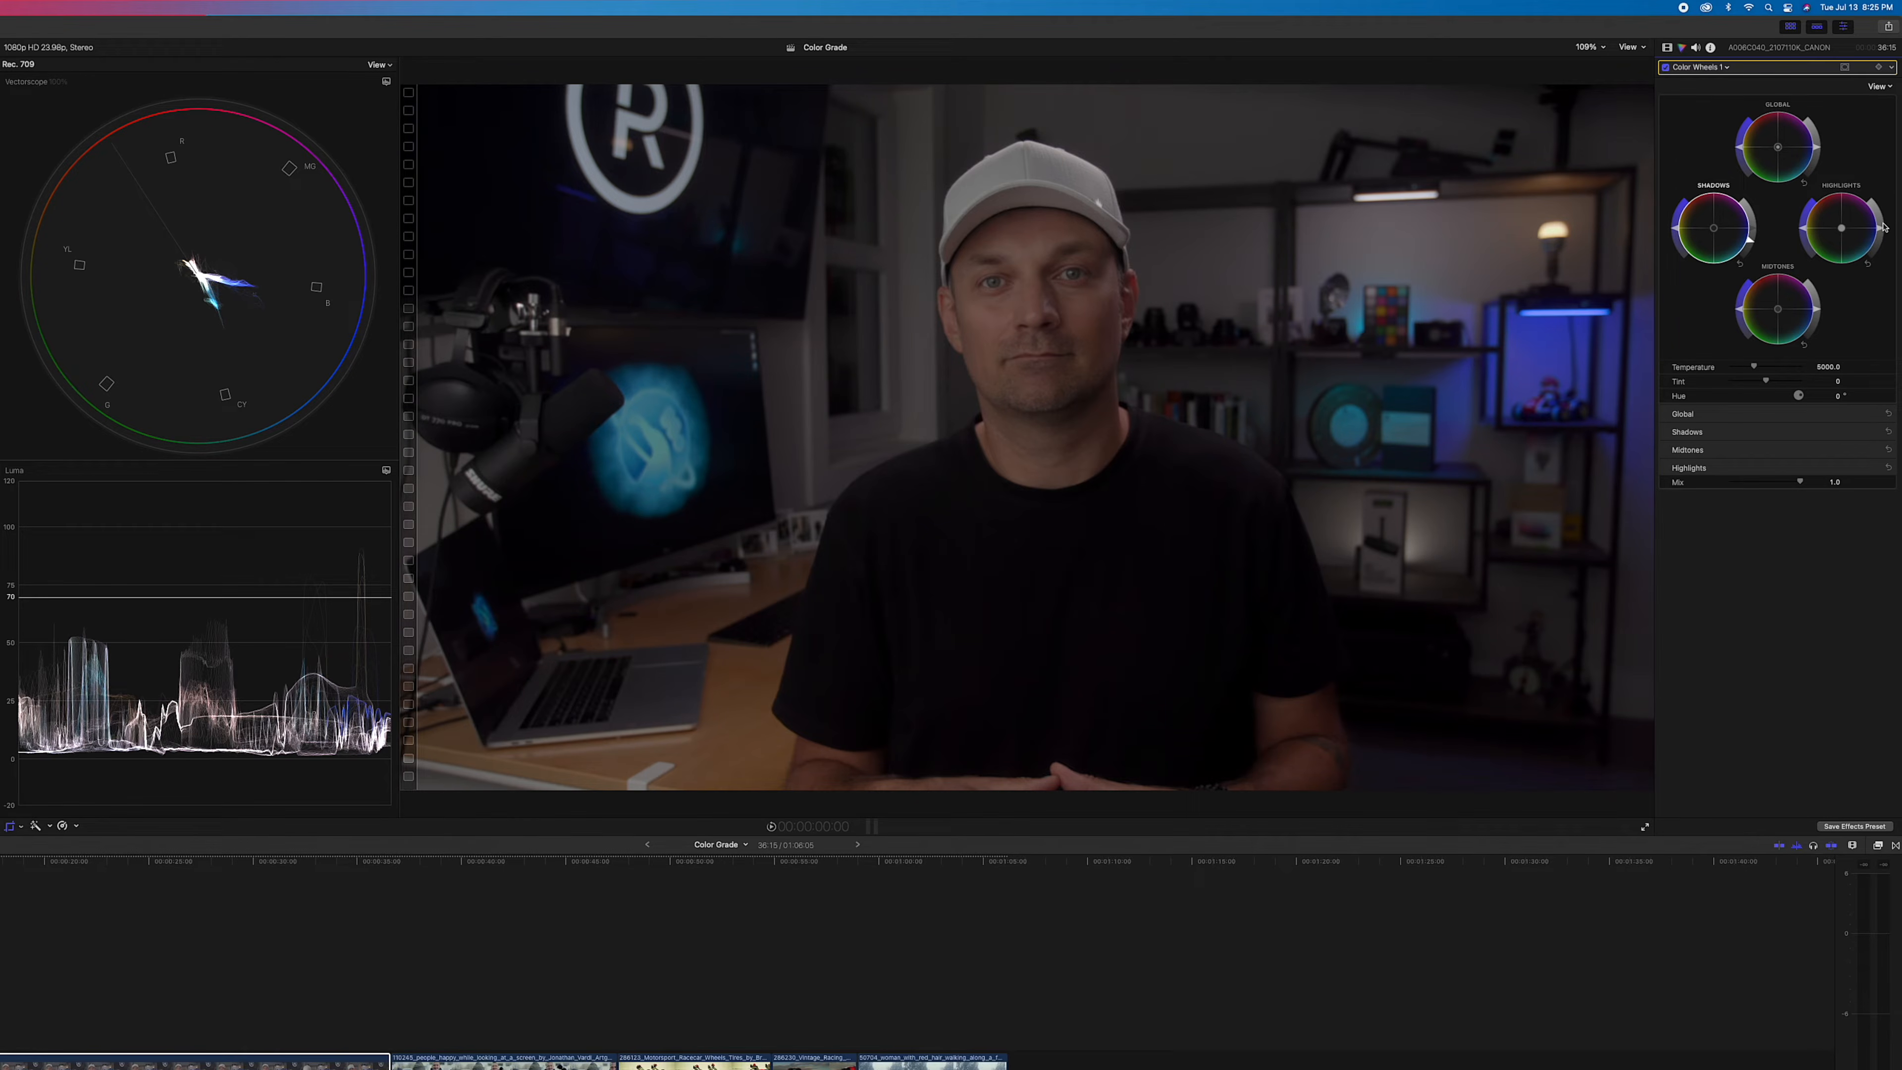
pyautogui.moveTo(1878, 233); pyautogui.dragTo(1846, 175)
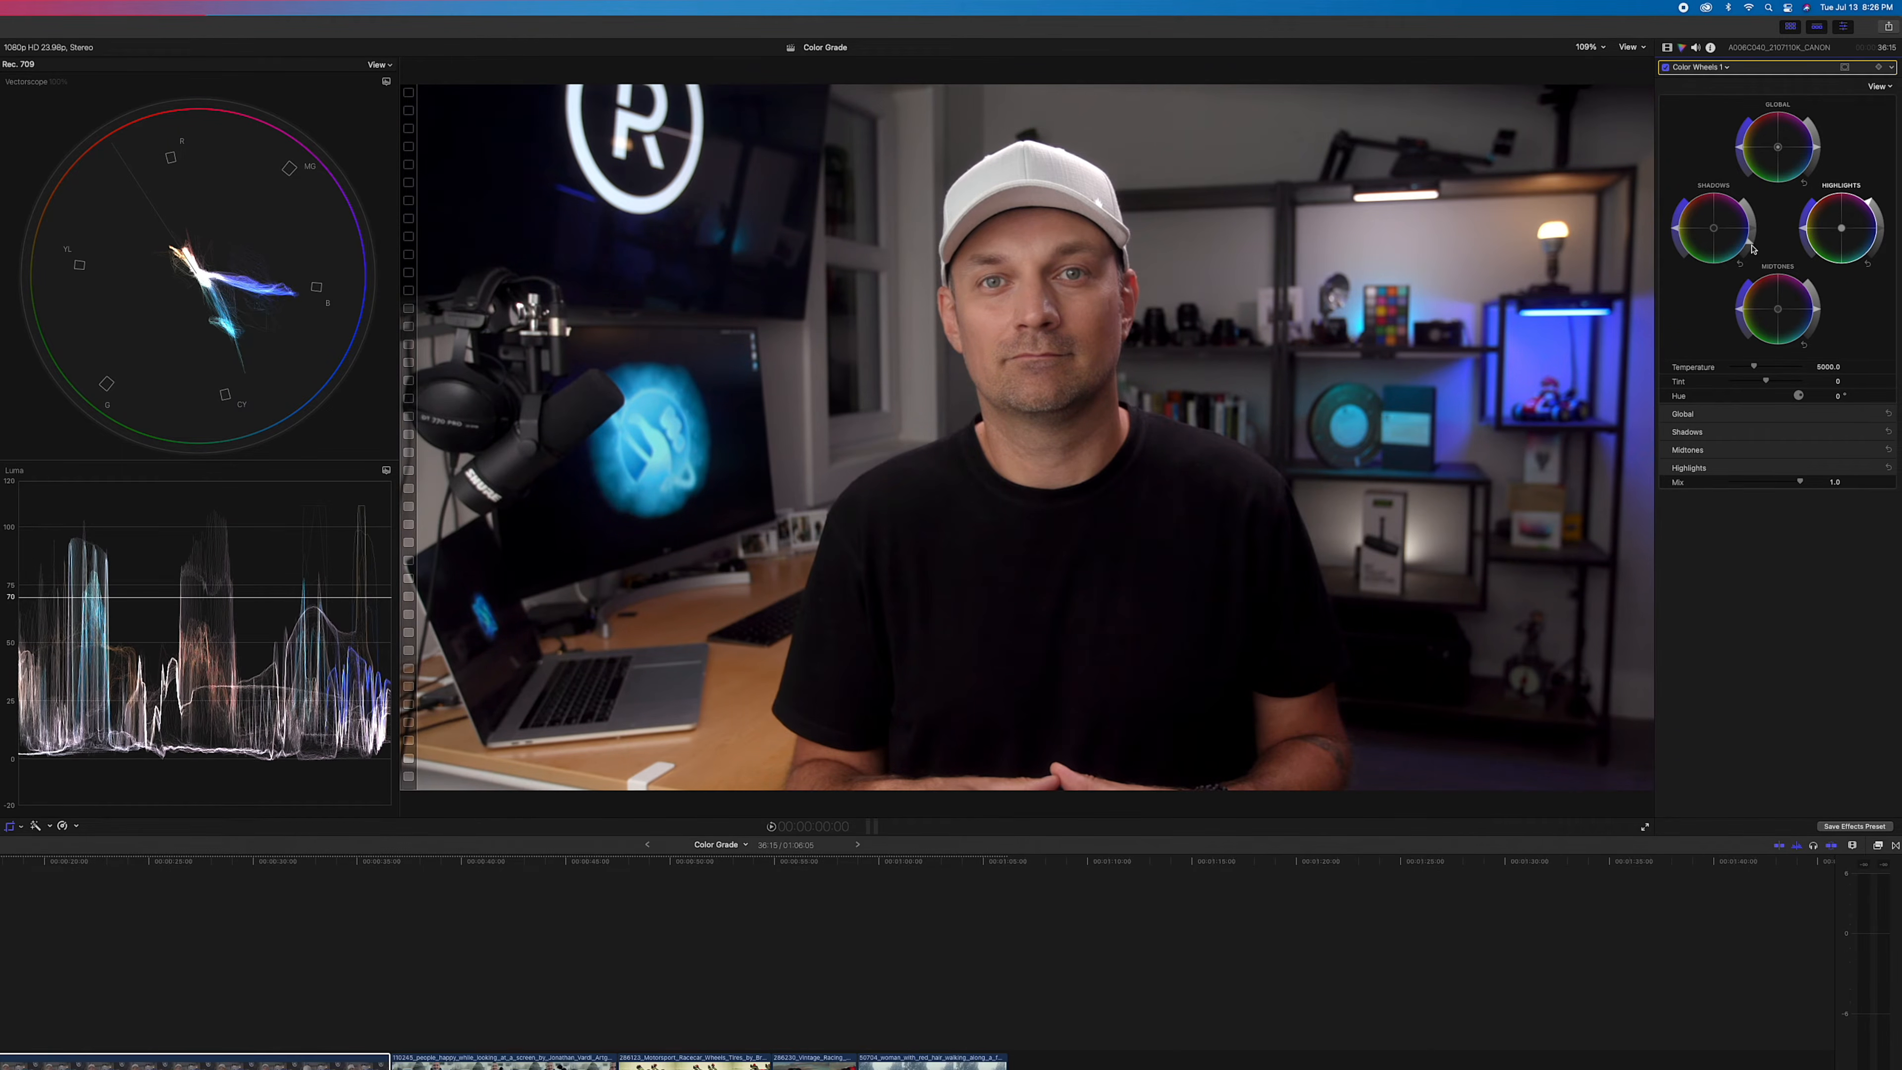
pyautogui.click(1752, 249)
# Add a Color Curves correction and shape its luma curve into a gentle S with one shadow and one highlight point.
pyautogui.click(1711, 67)
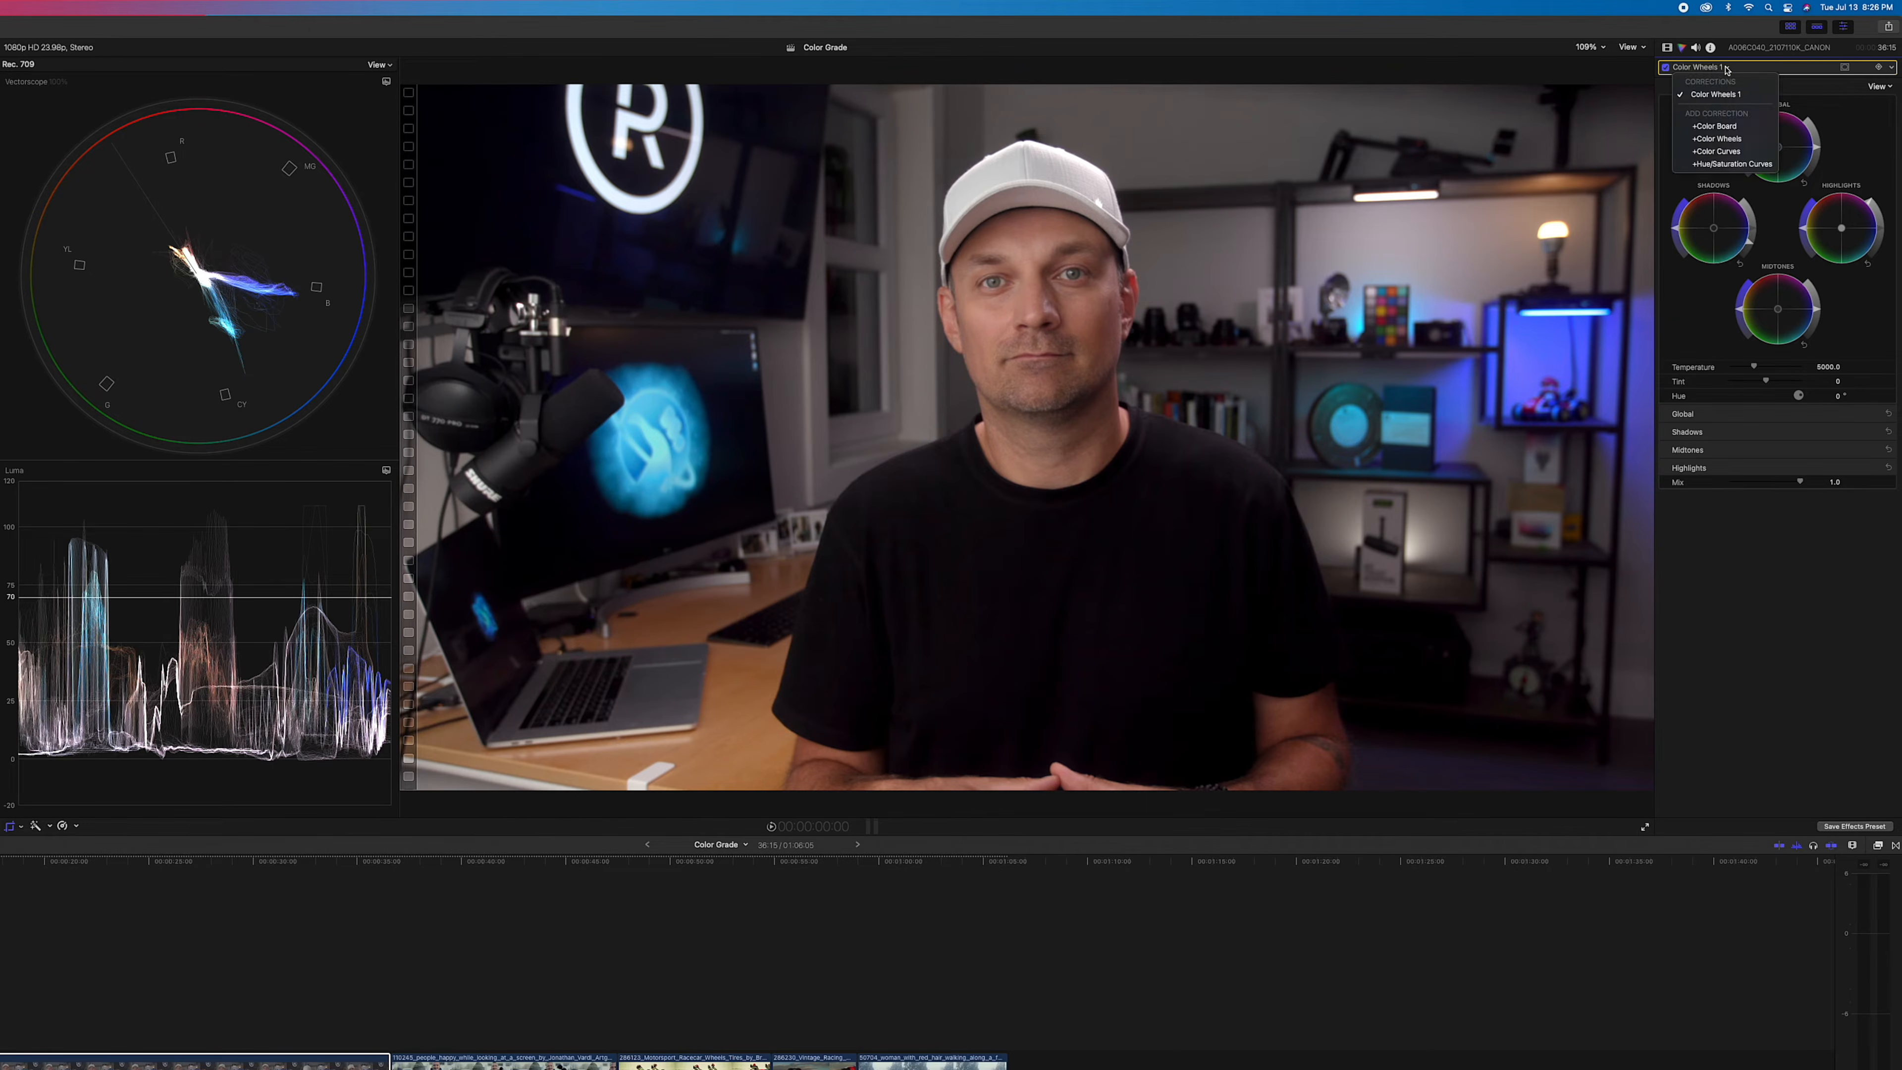
pyautogui.click(1718, 151)
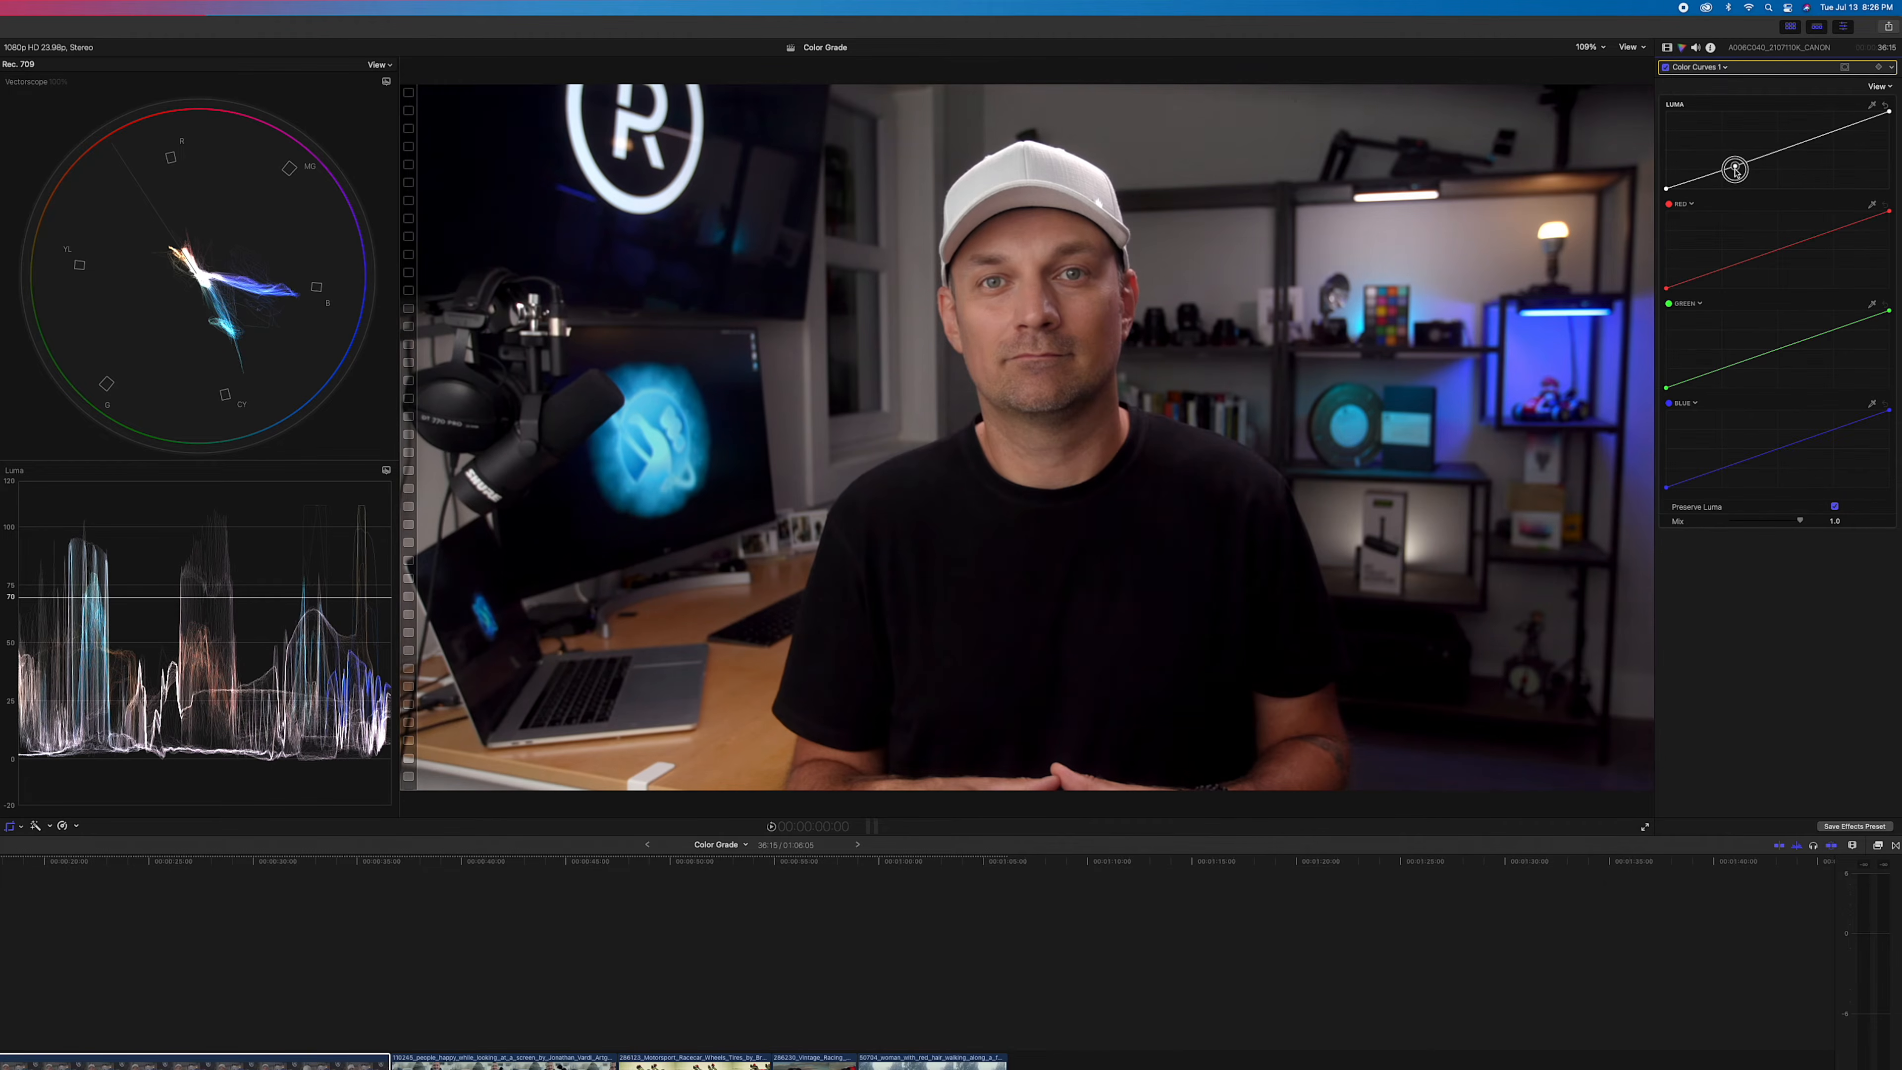
pyautogui.click(1735, 168)
pyautogui.click(1838, 131)
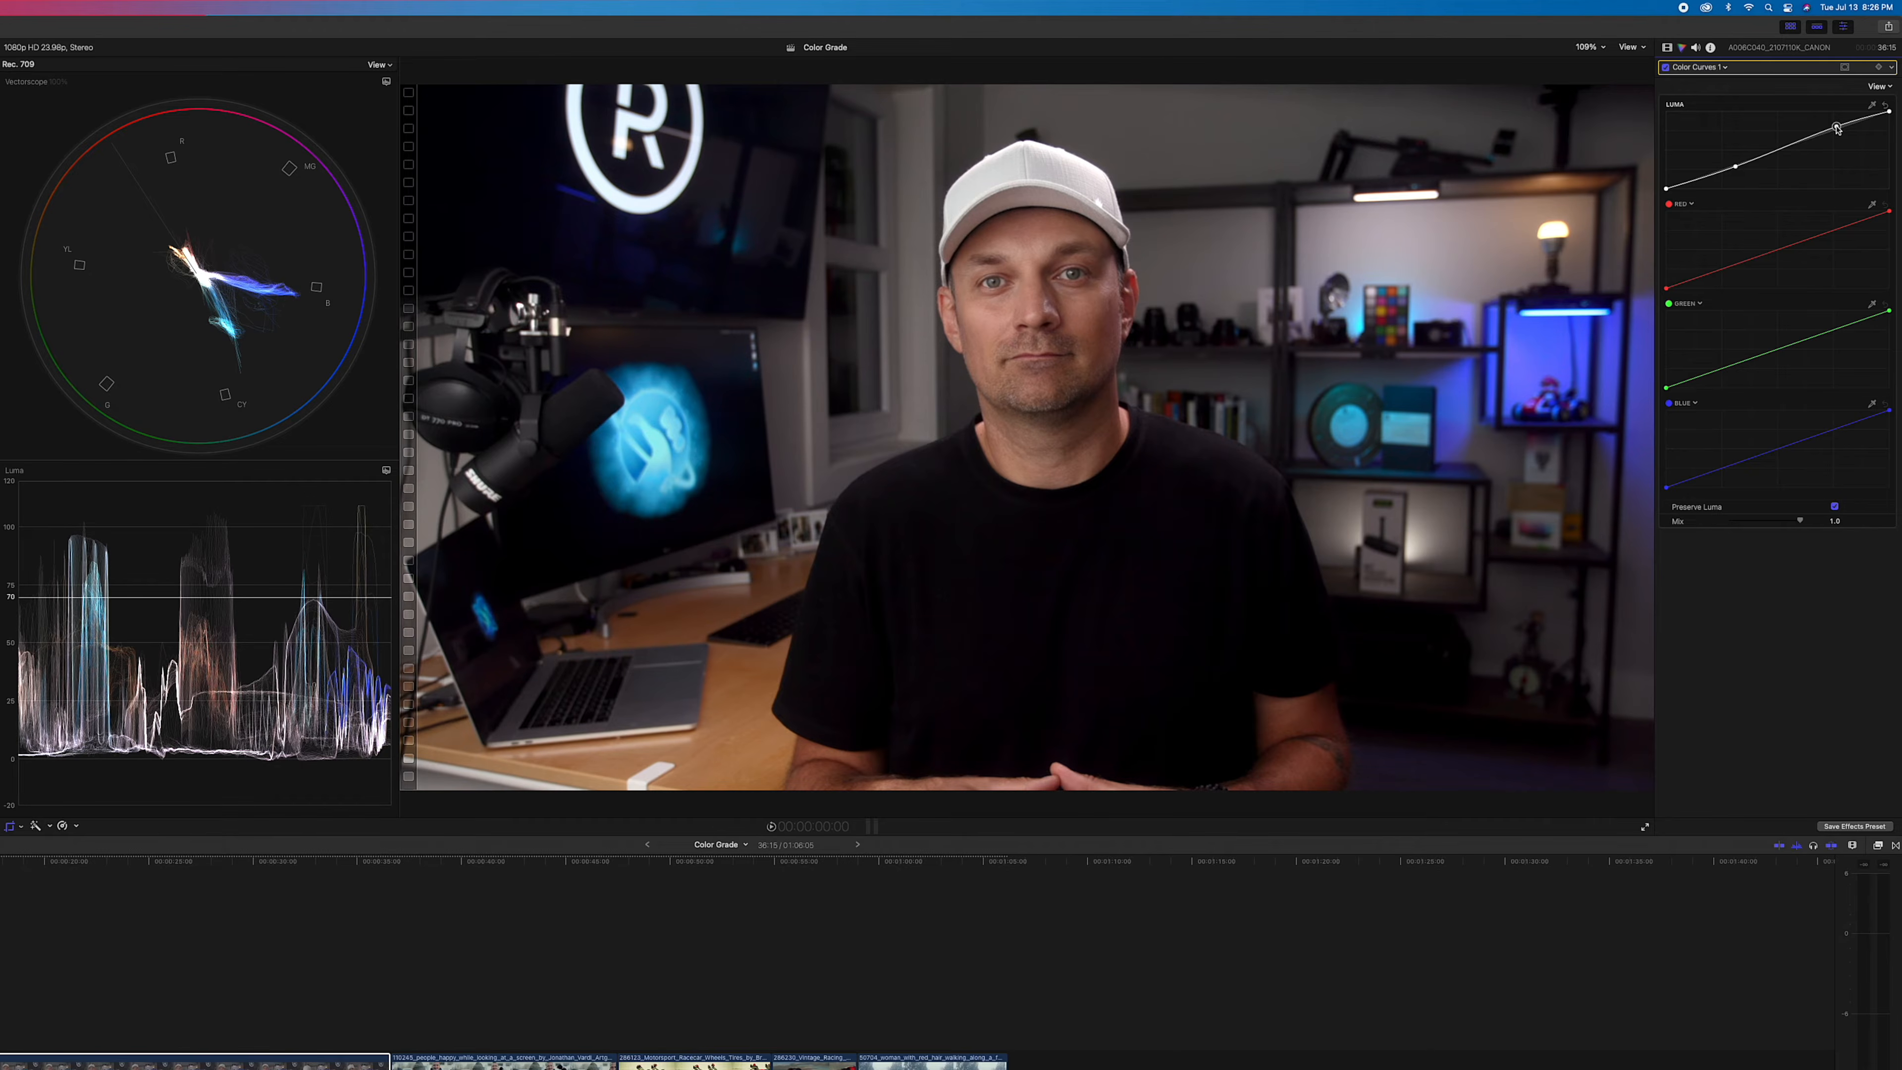
pyautogui.moveTo(1736, 168); pyautogui.dragTo(1736, 171)
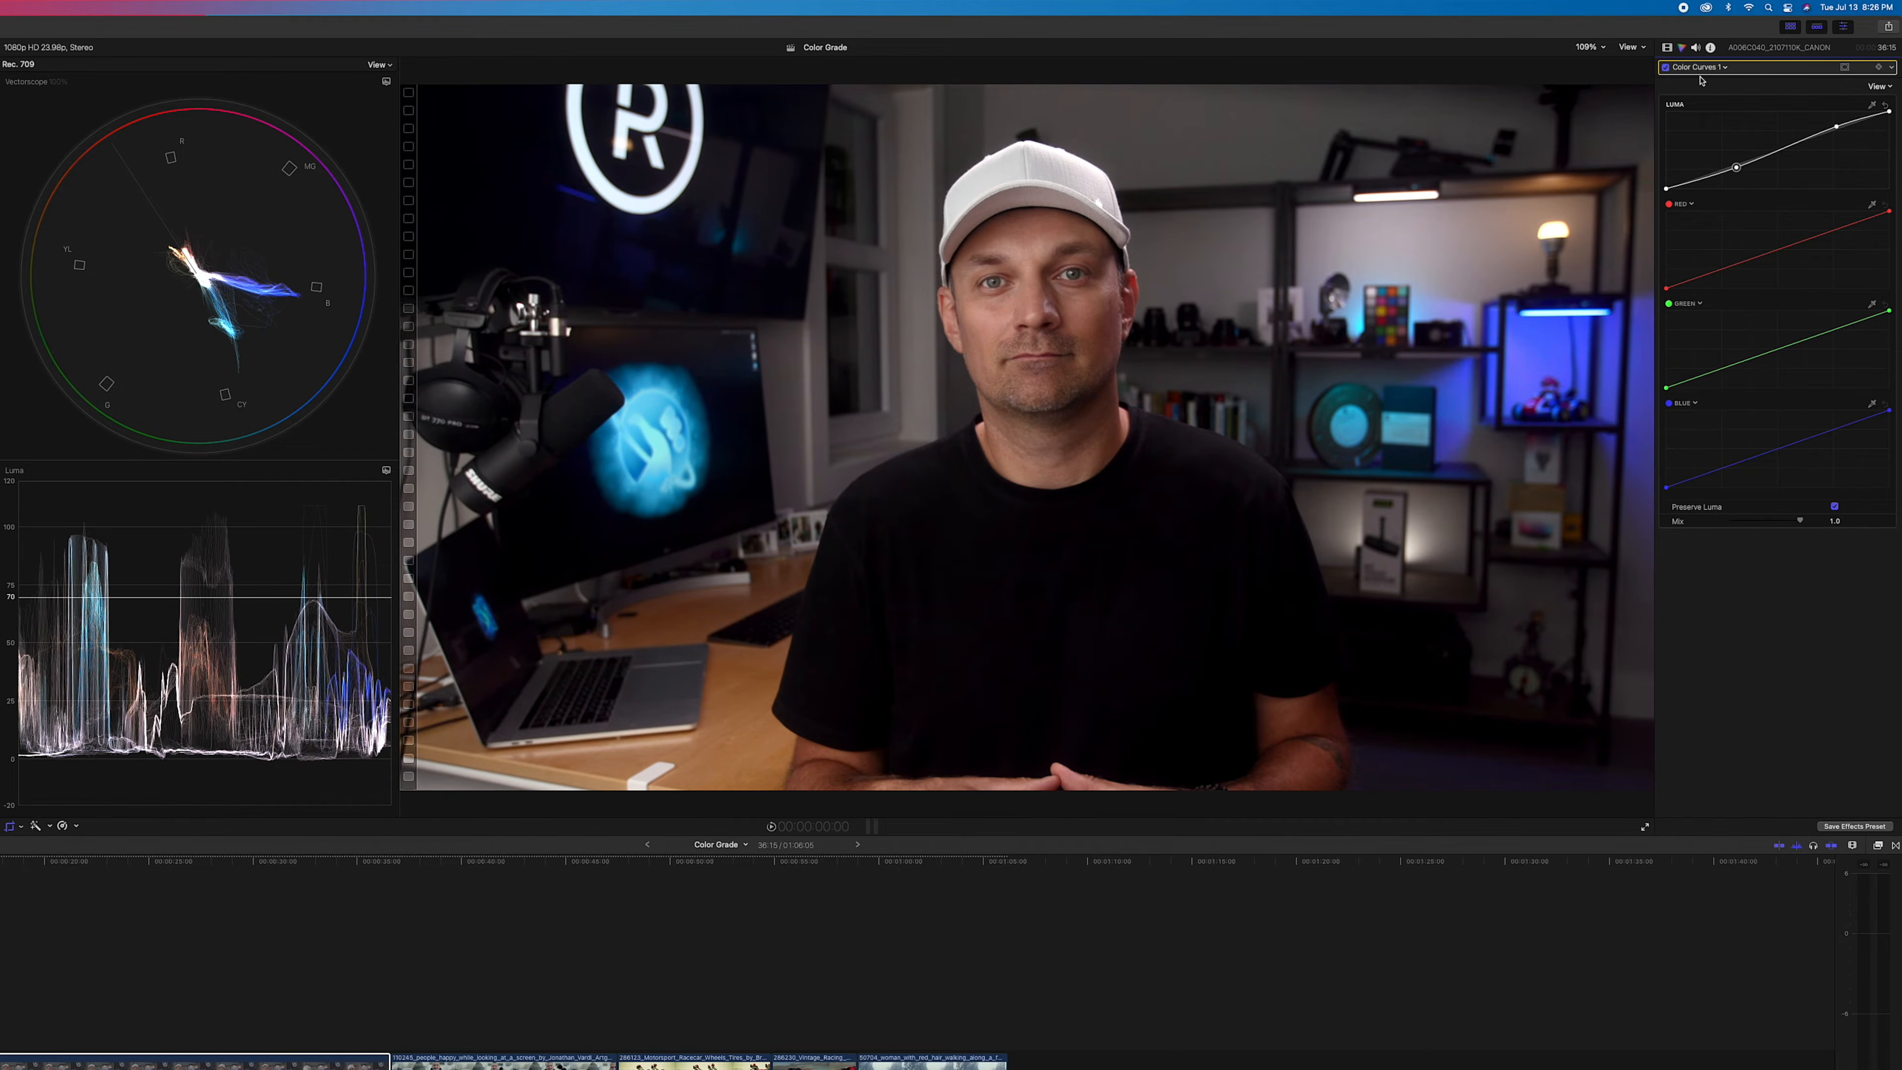
# Temporarily trim the clip to a small patch of cheek skin to check its tone on the vectorscope, and turn the crop off again.
pyautogui.click(1668, 48)
pyautogui.click(1833, 270)
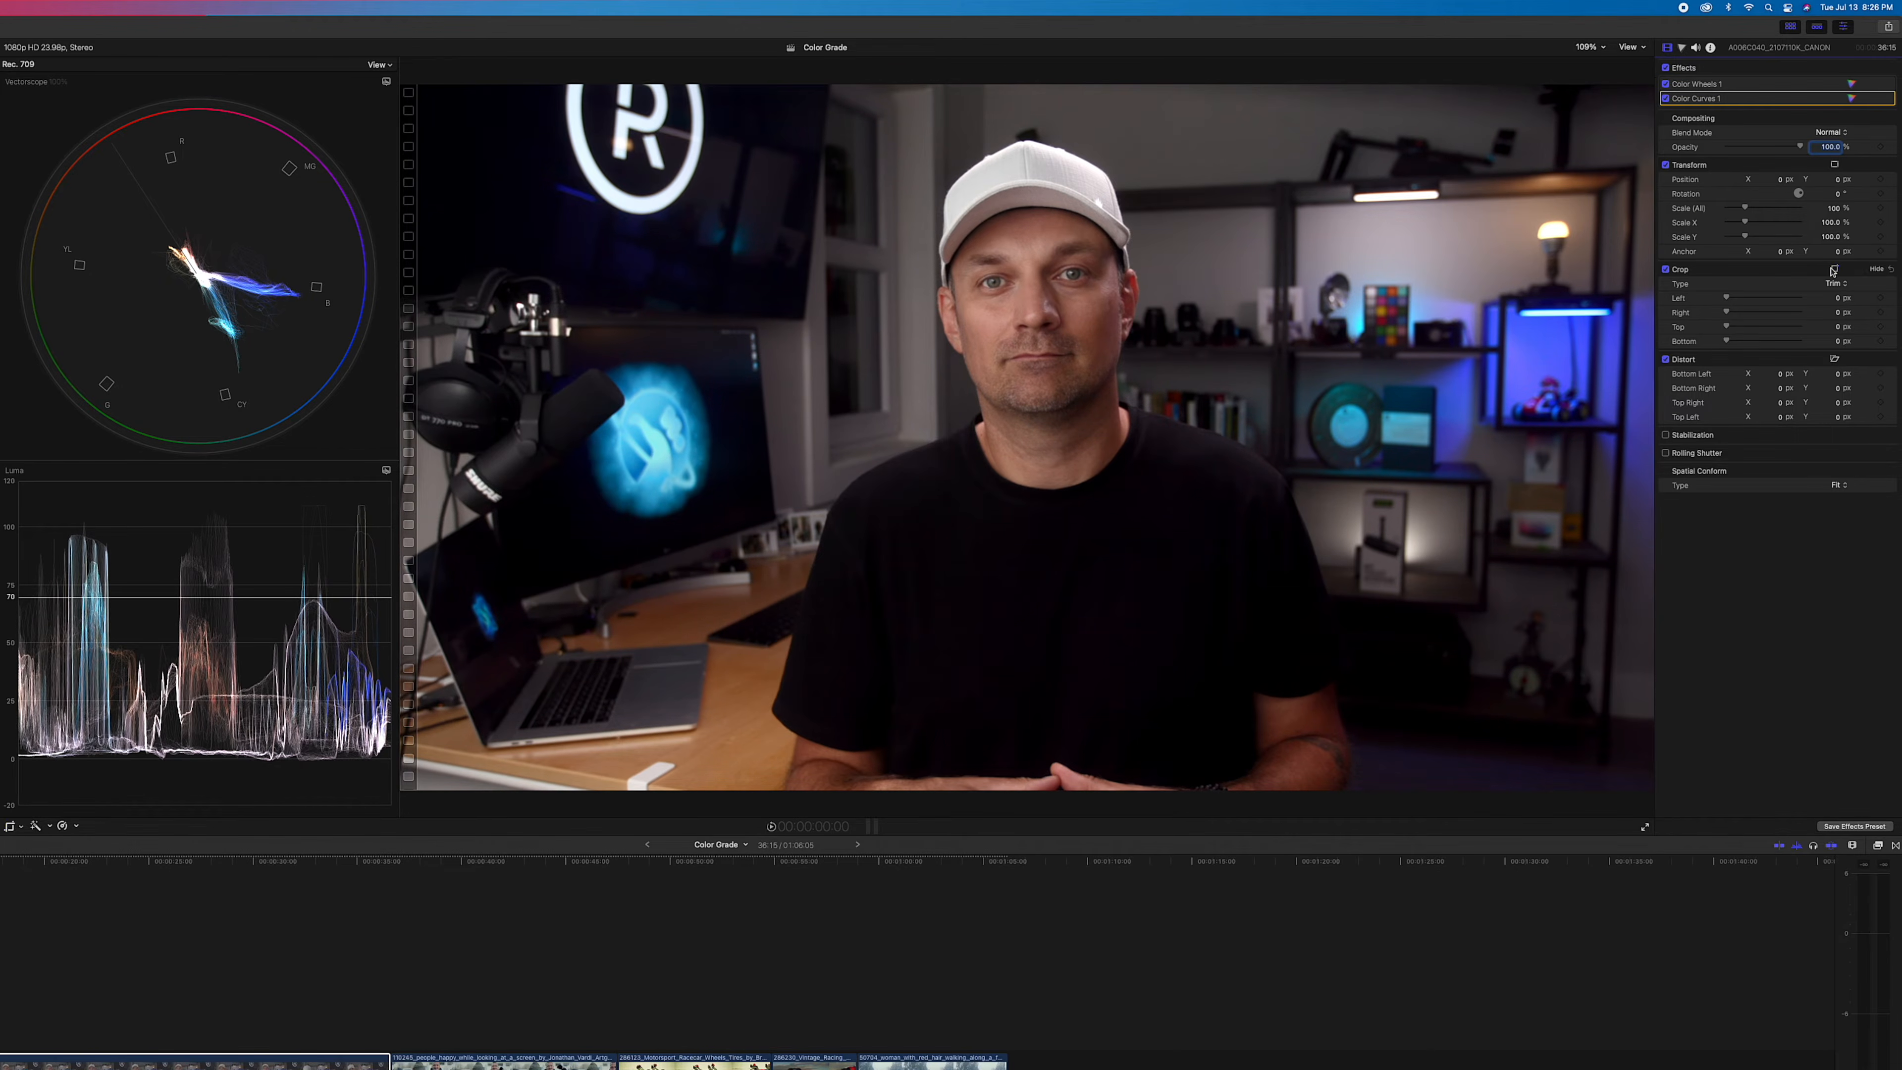
pyautogui.click(1833, 270)
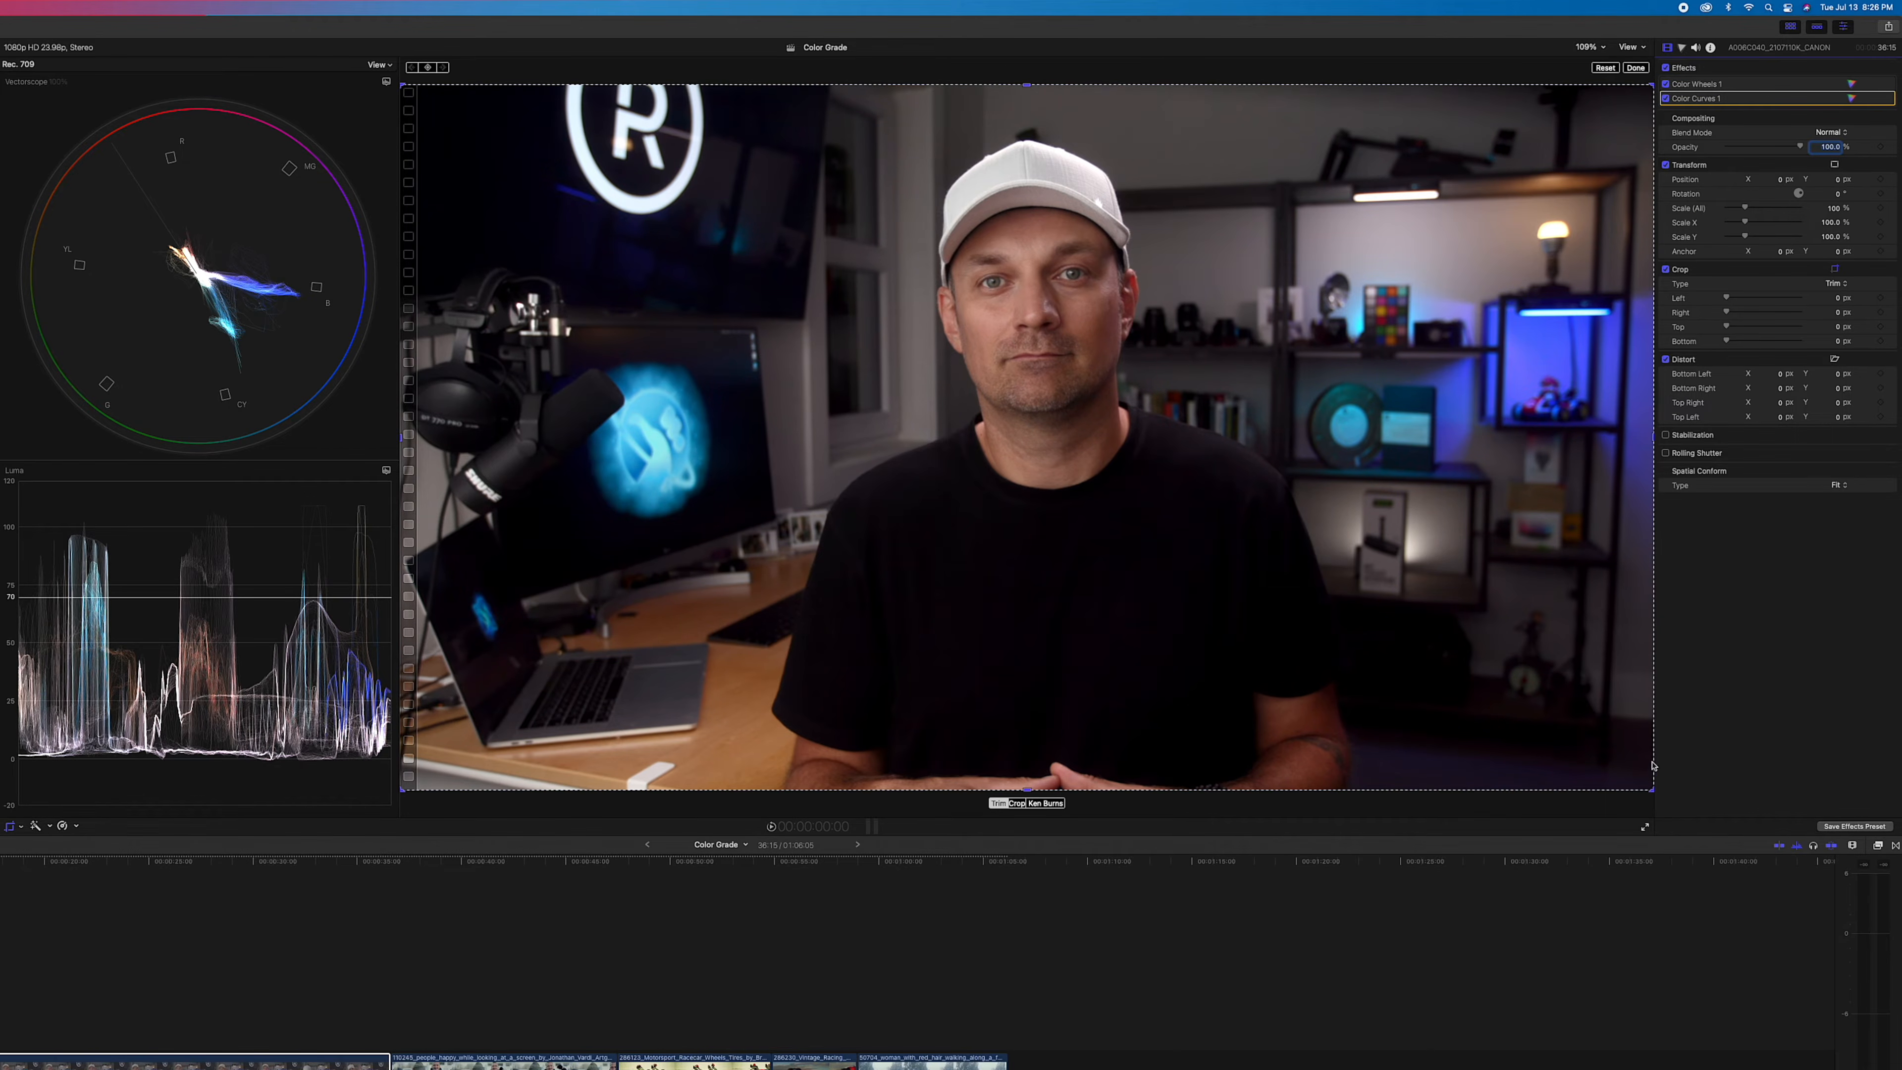
pyautogui.moveTo(1650, 788); pyautogui.dragTo(1005, 335)
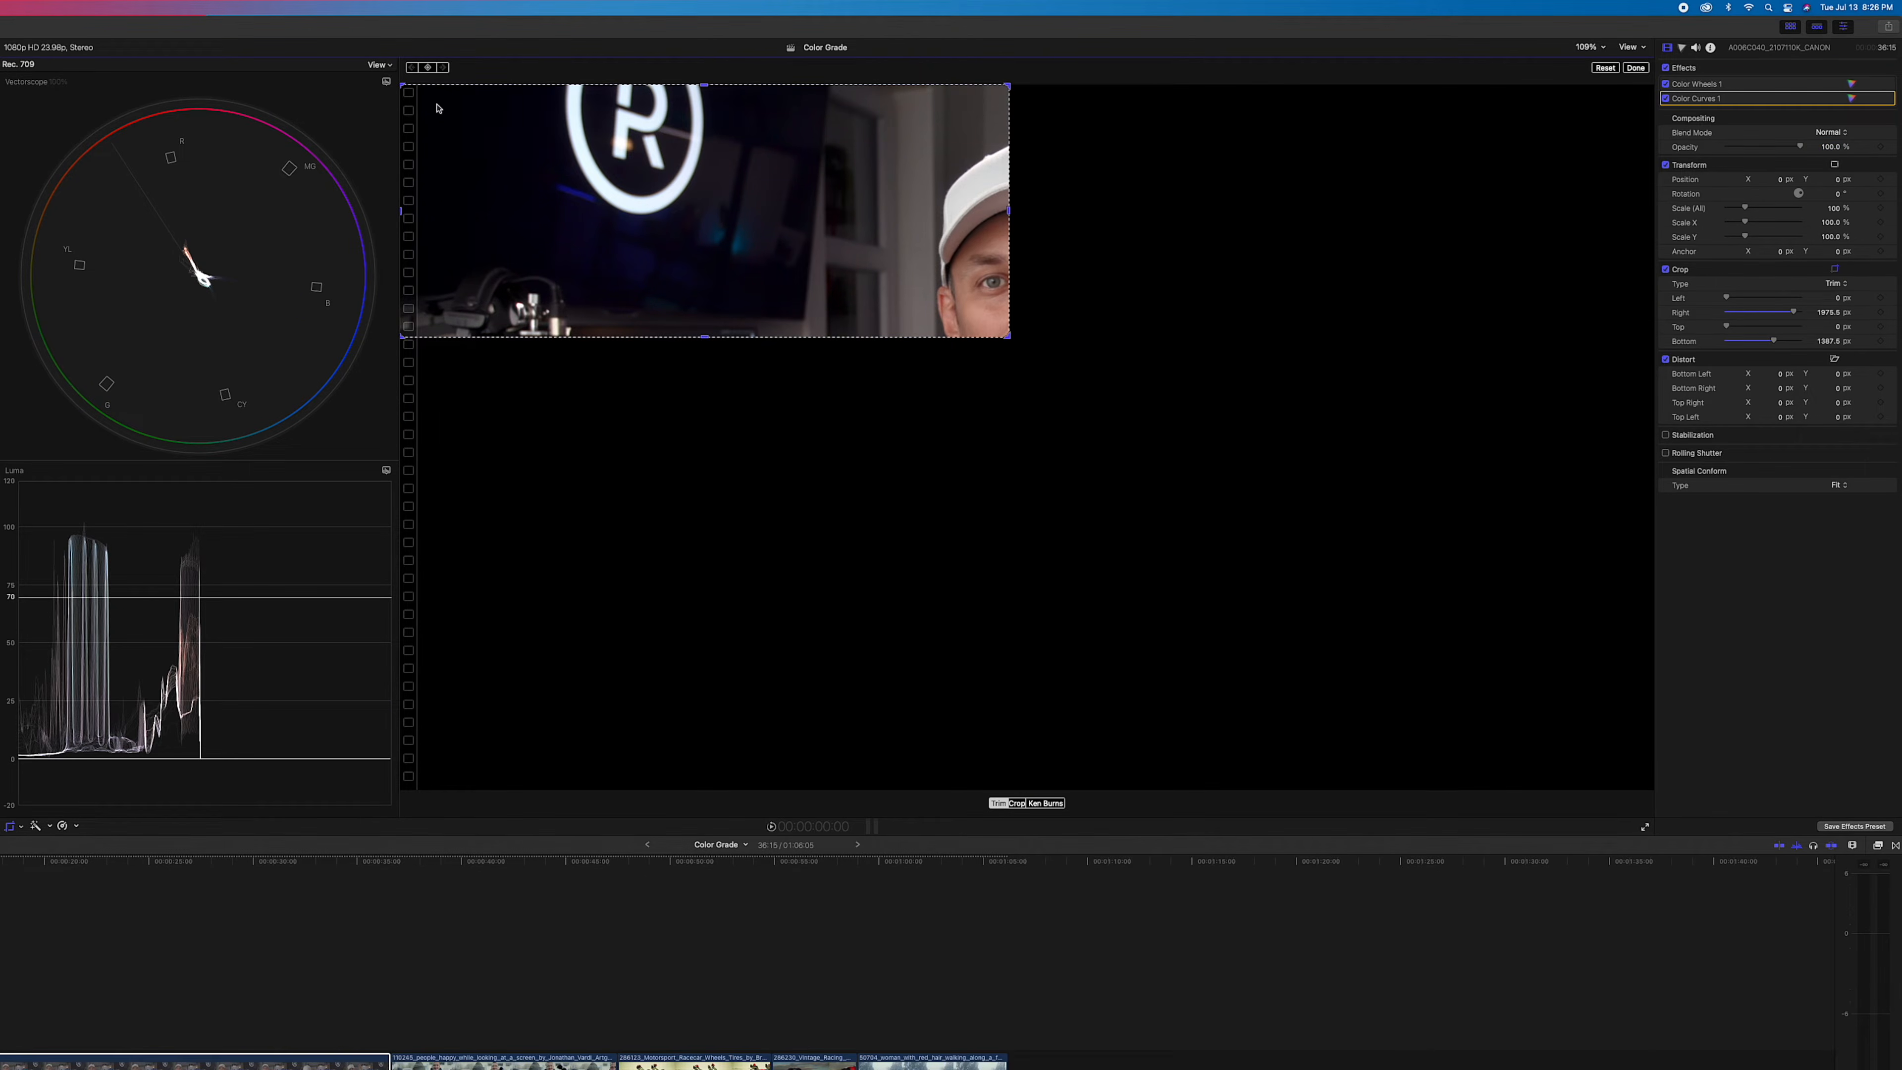
pyautogui.moveTo(403, 86); pyautogui.dragTo(975, 306)
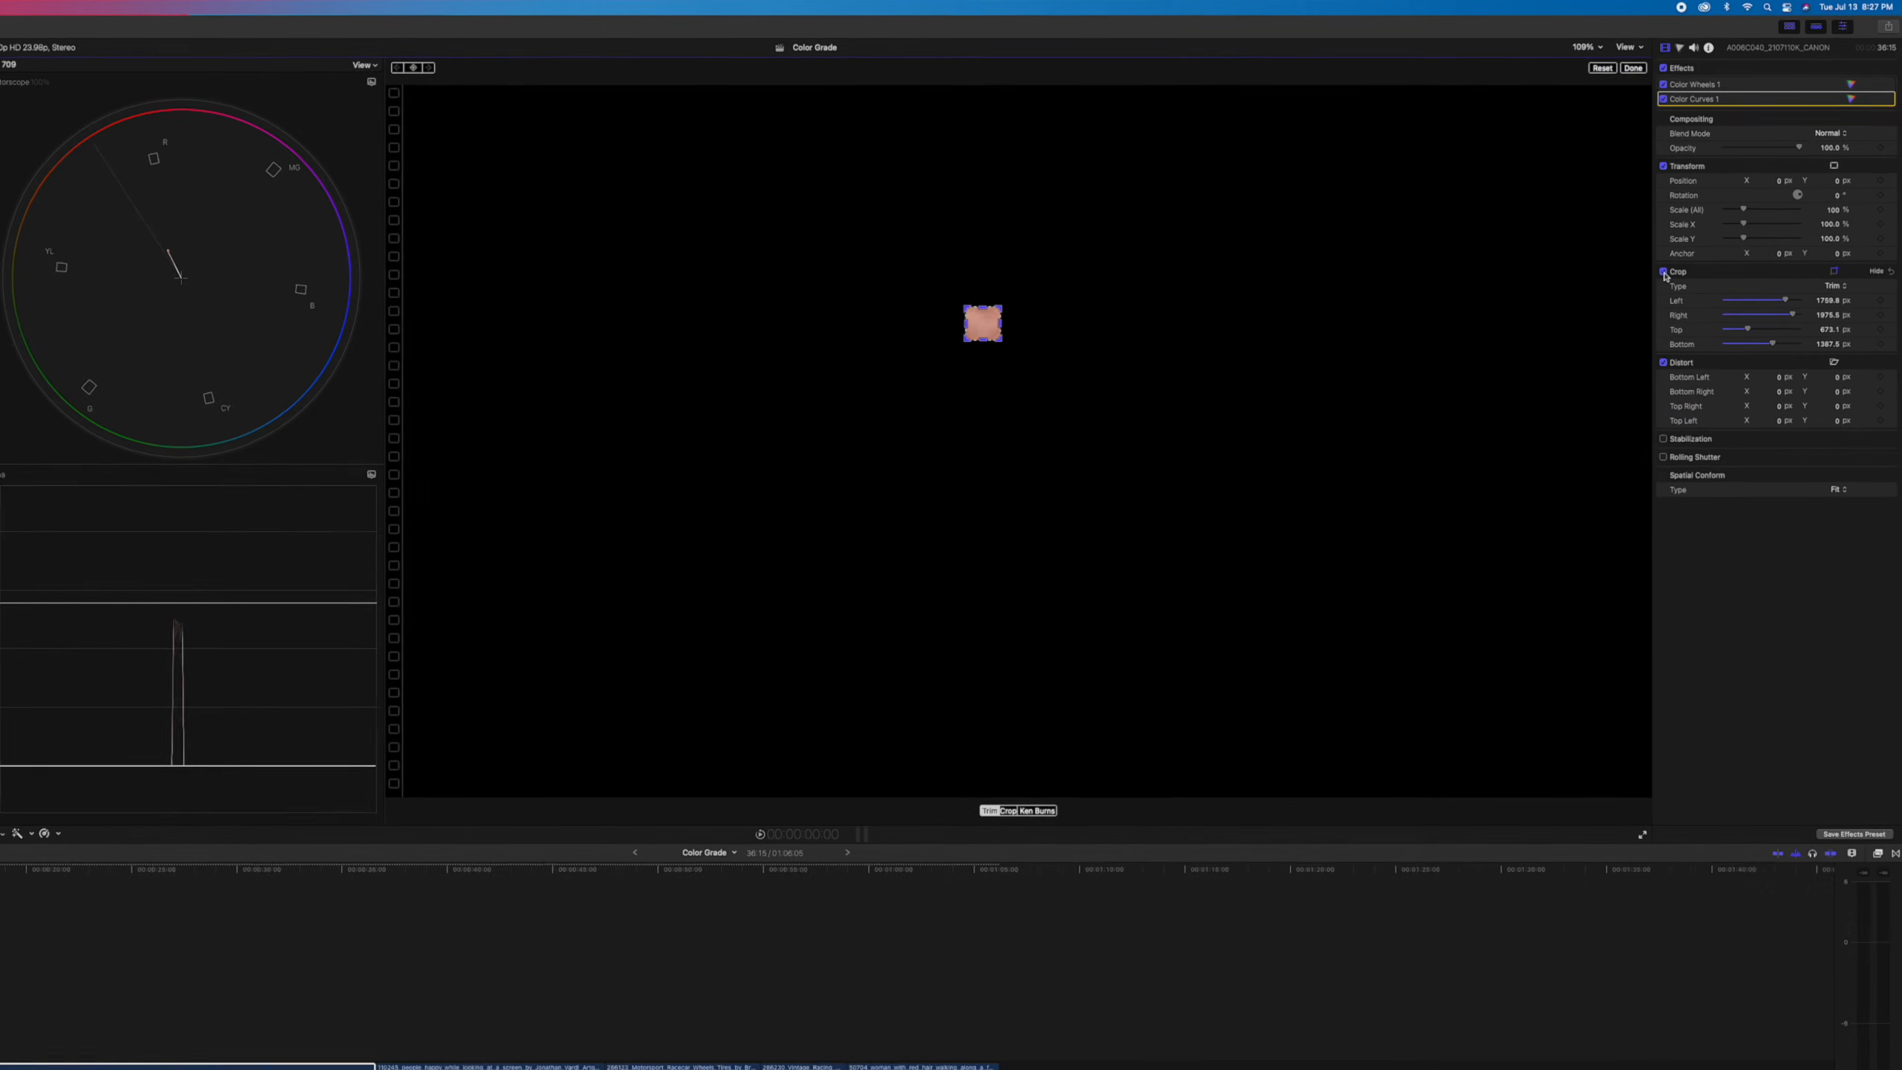
pyautogui.click(1527, 409)
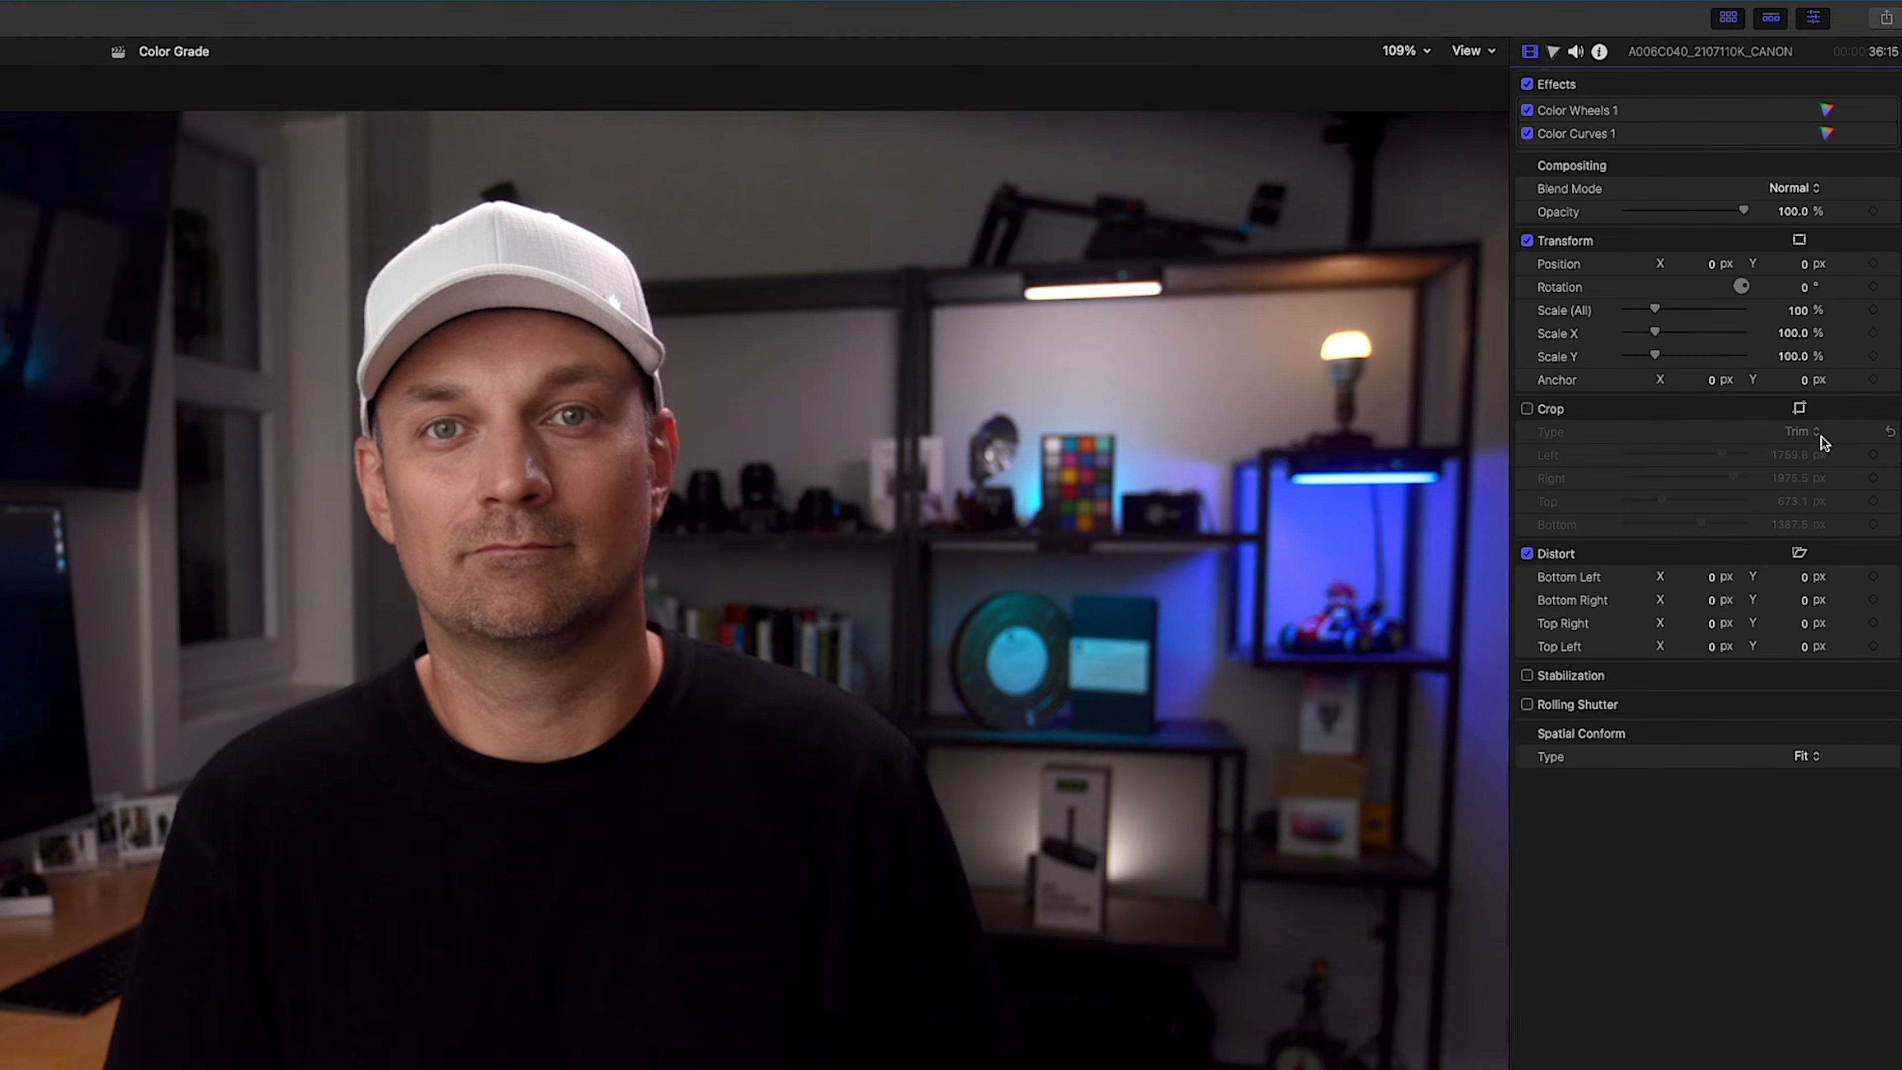
pyautogui.click(1800, 410)
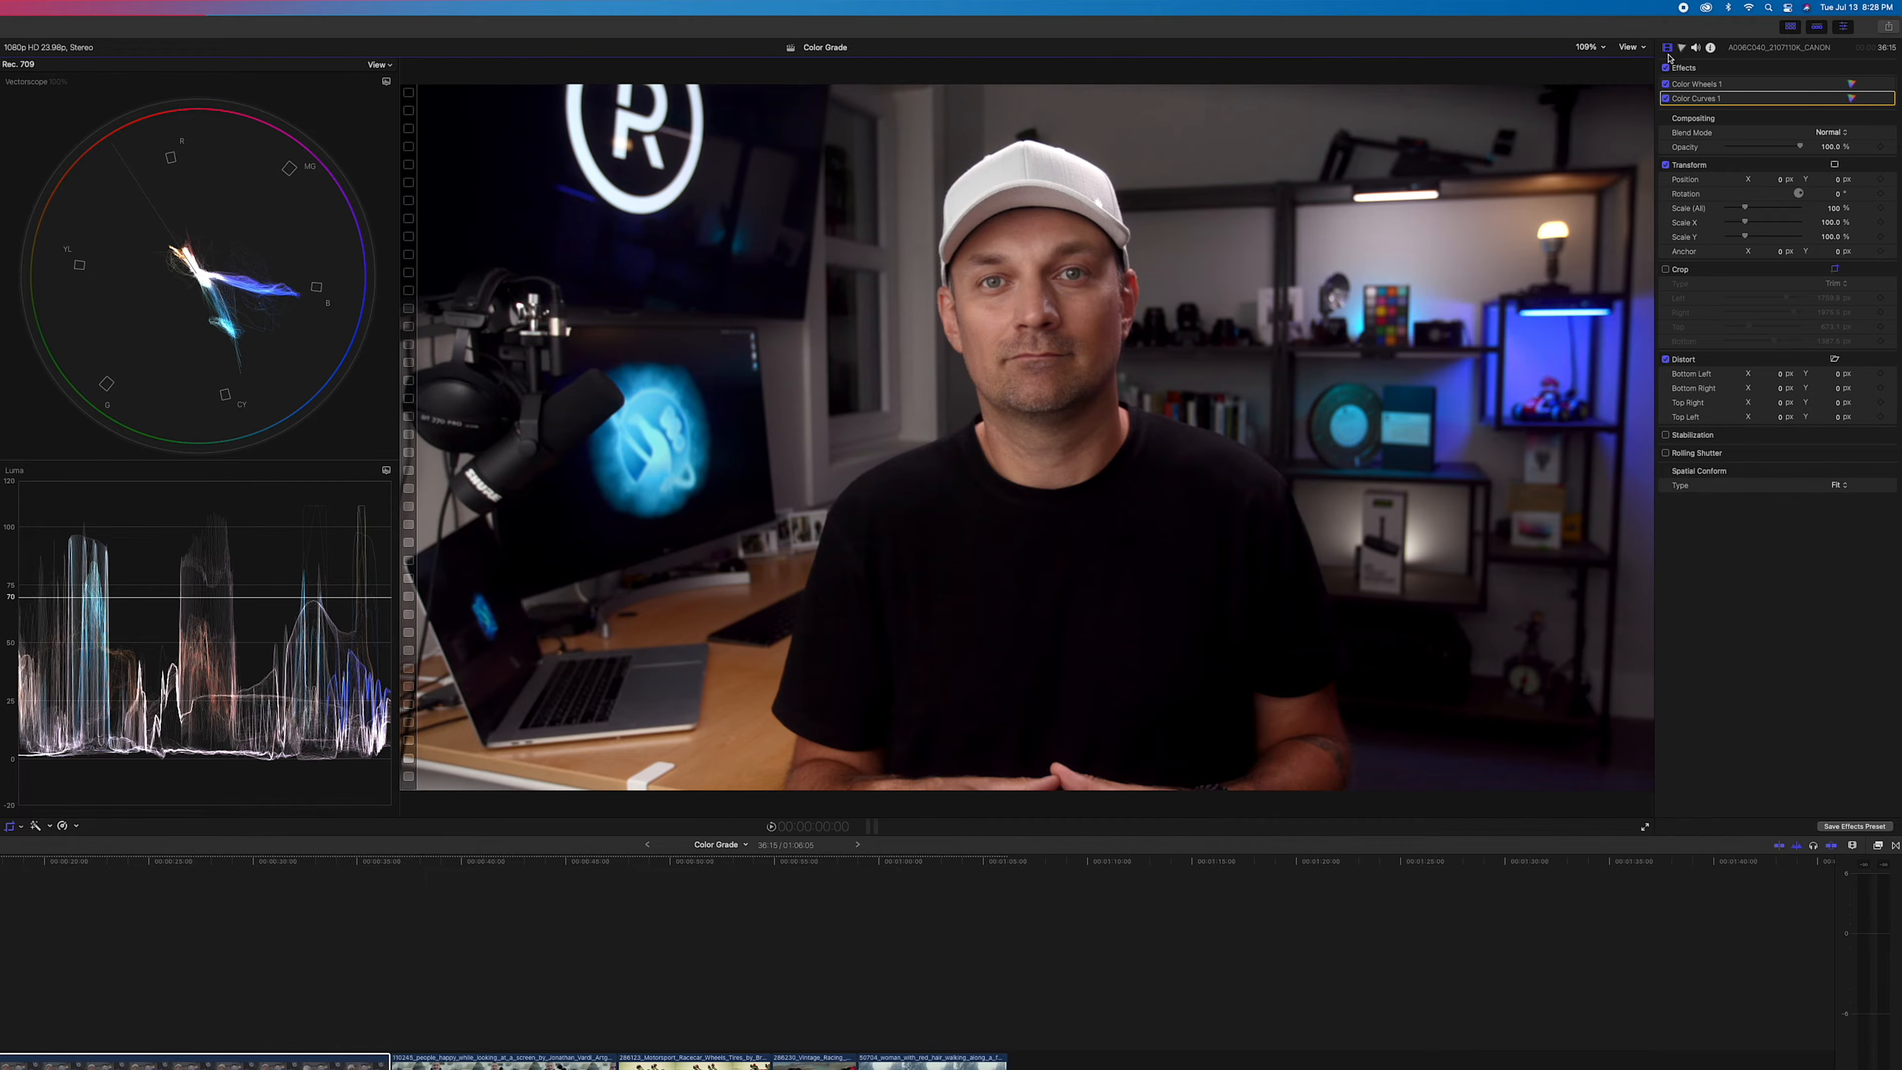
# Add a second Color Wheels correction to the clip and give it a color mask.
pyautogui.click(1681, 47)
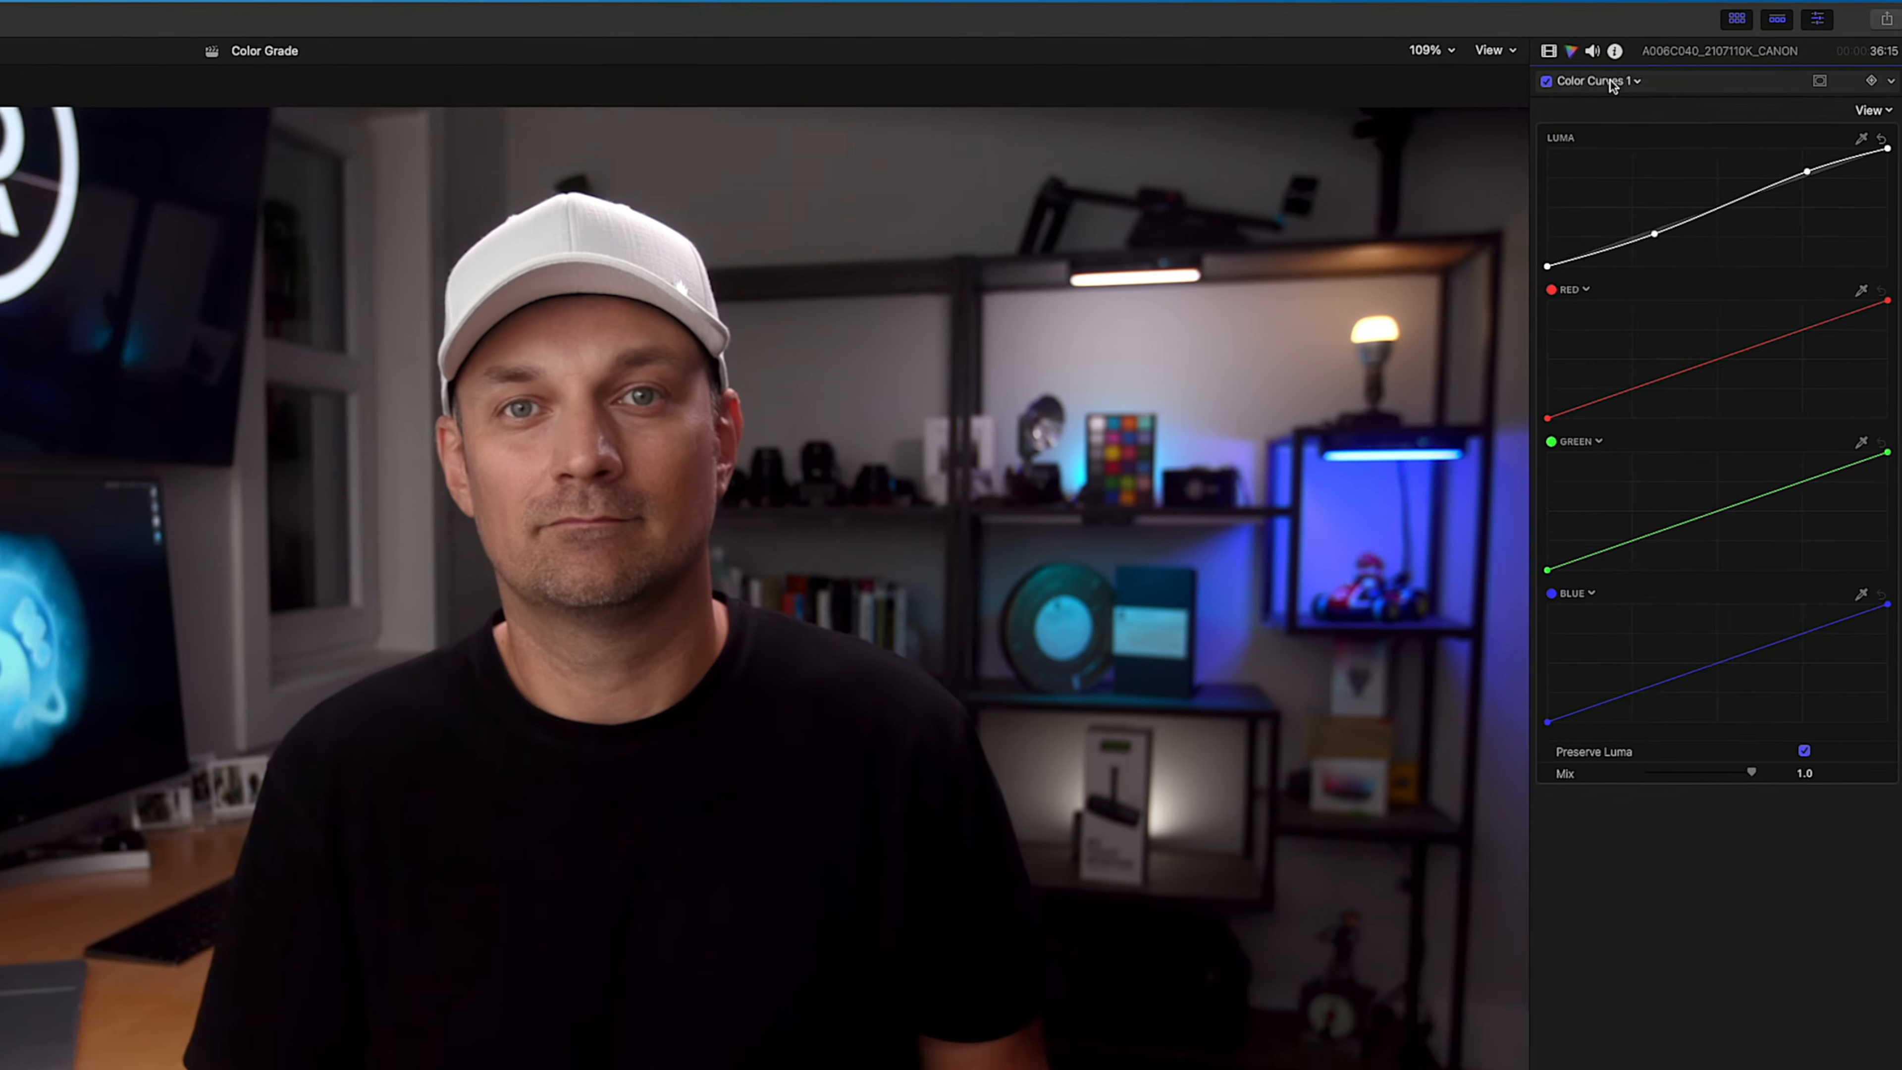
pyautogui.click(1611, 82)
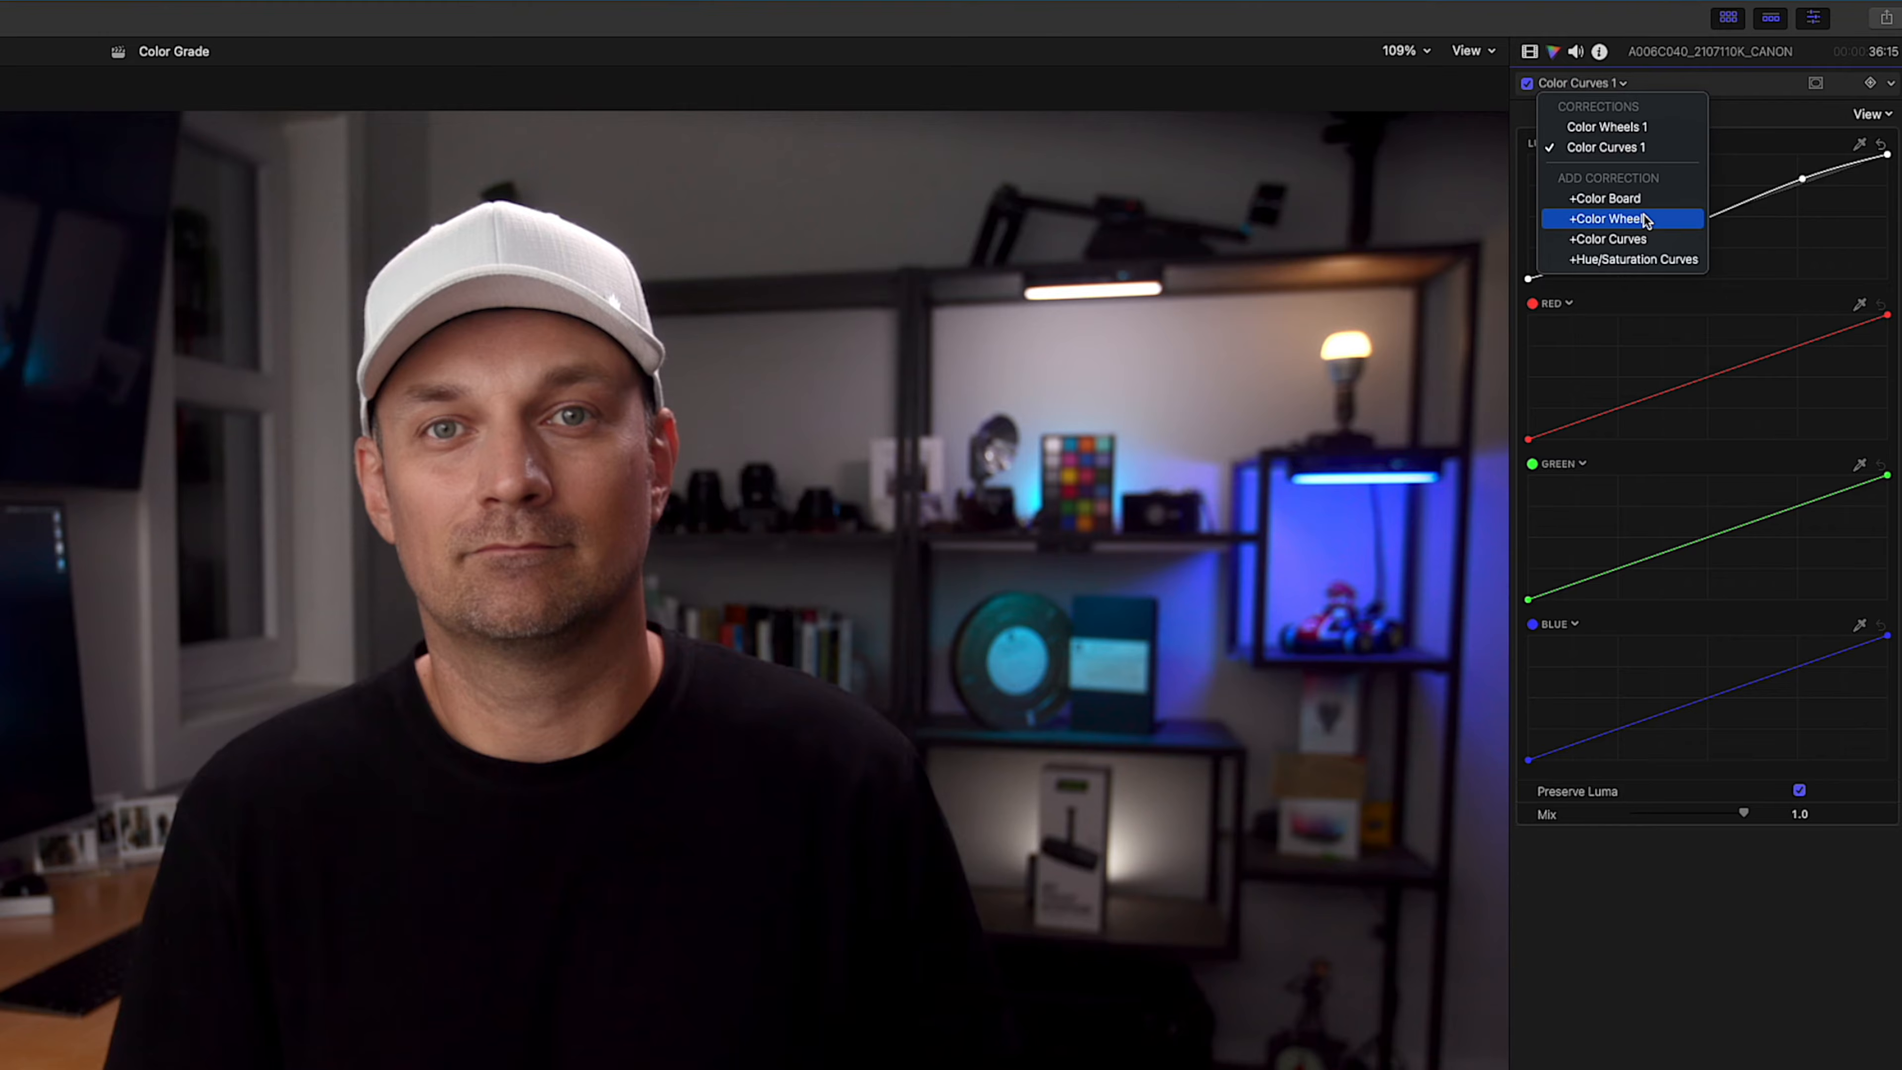
pyautogui.click(1644, 219)
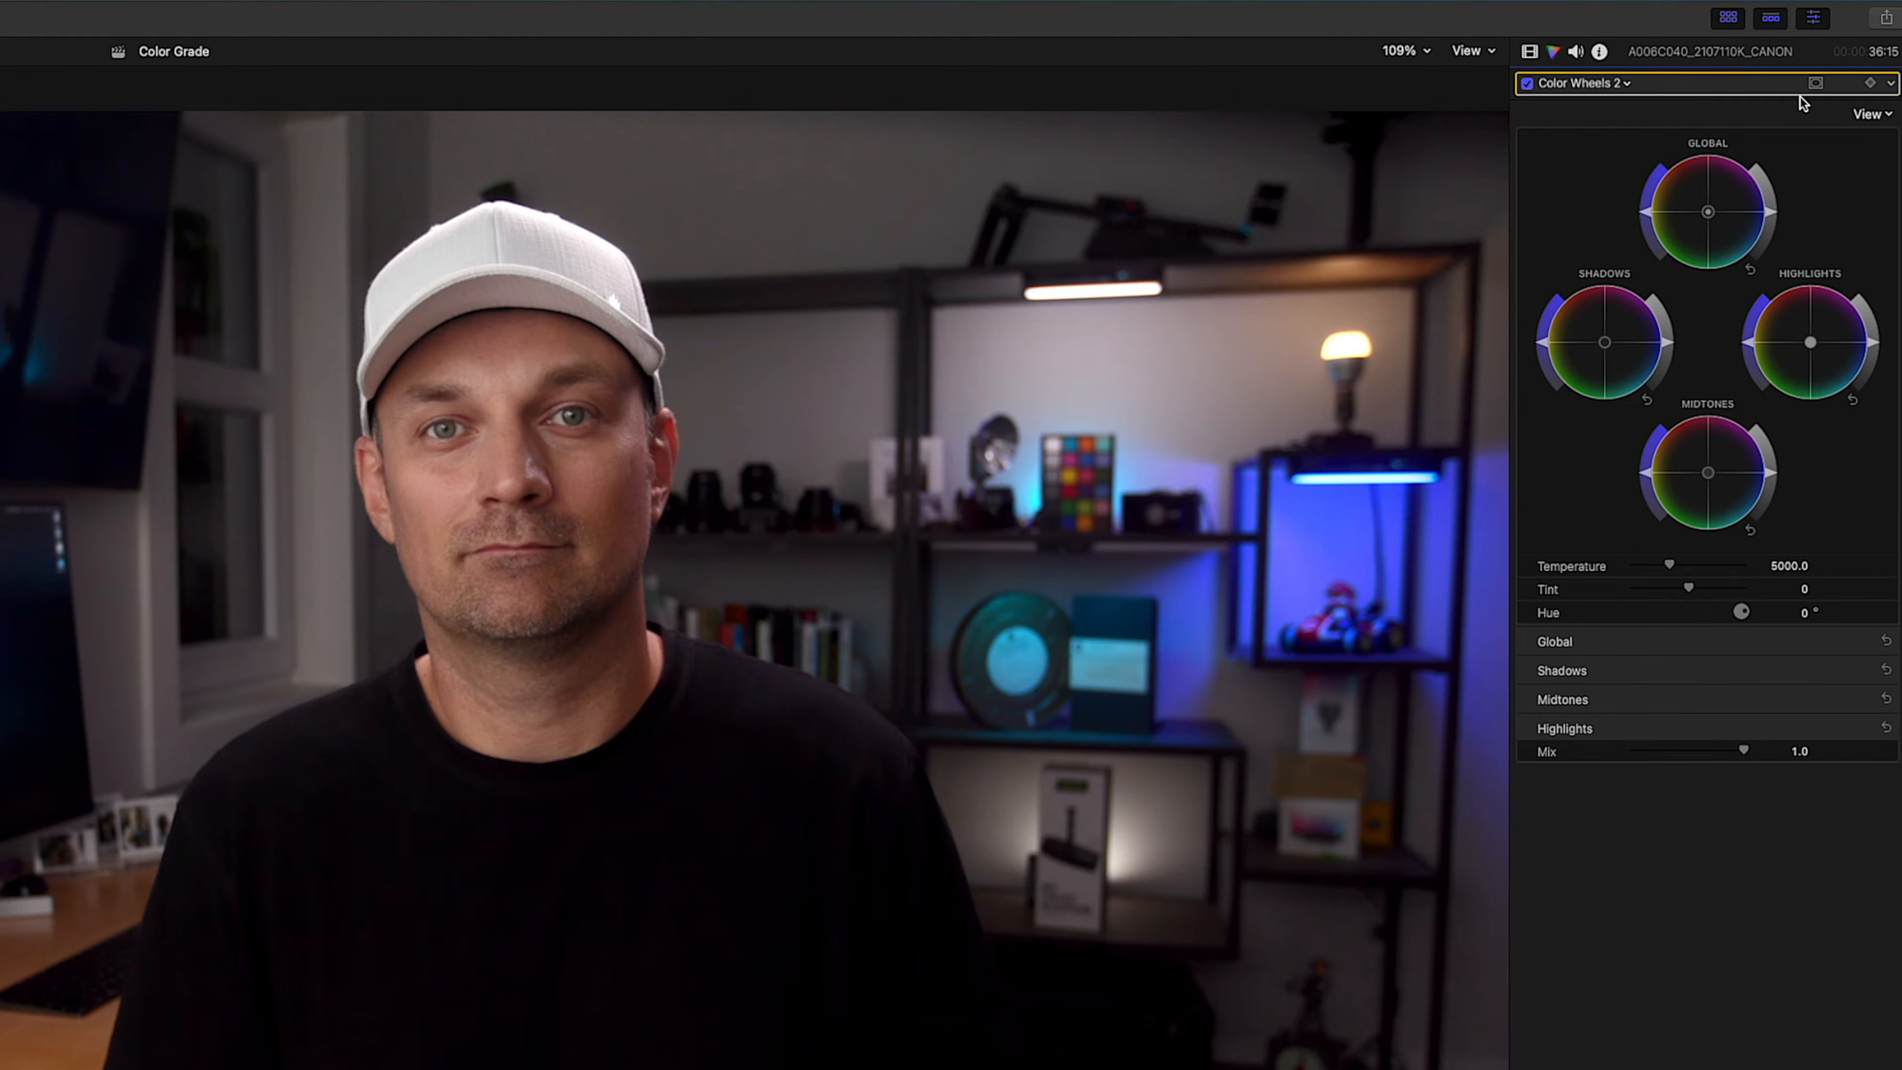
pyautogui.click(1816, 82)
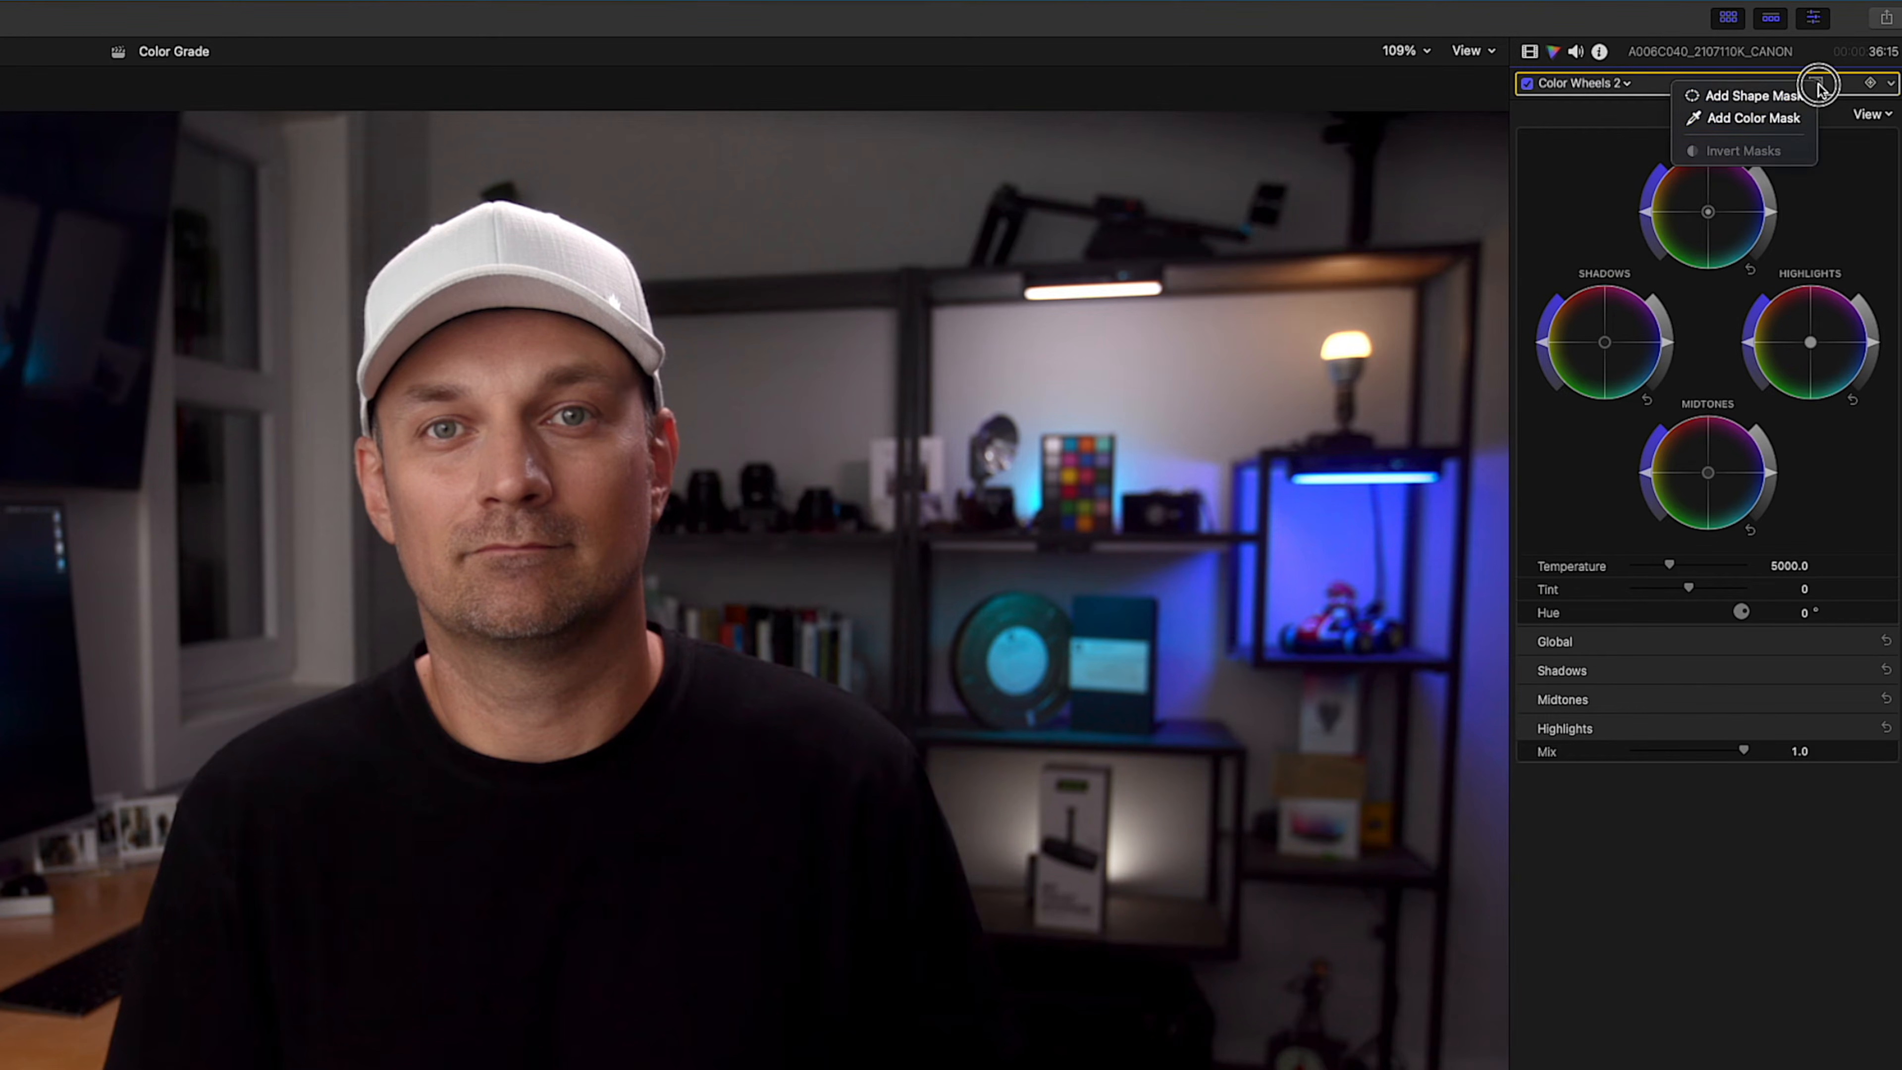
pyautogui.click(1800, 118)
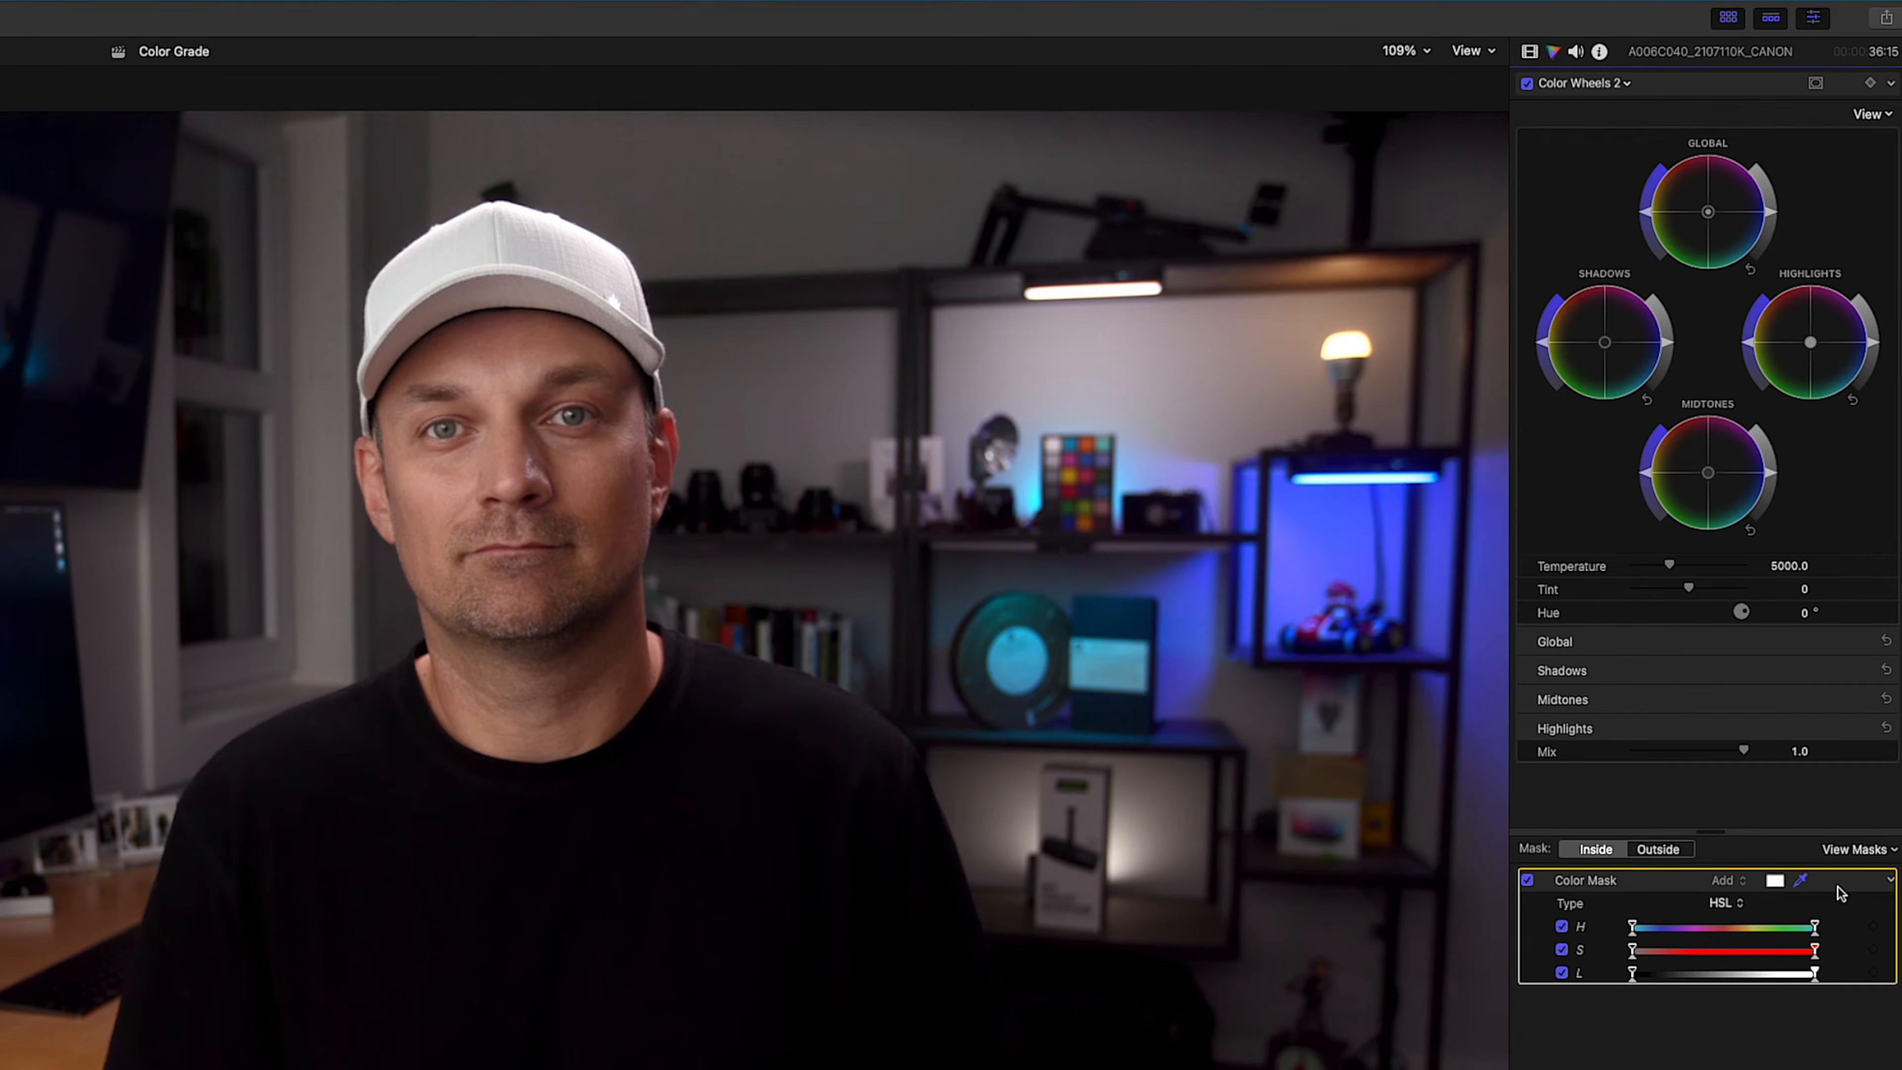
# Sample the skin tones on the man's nose and cheek with the color mask's eyedropper.
pyautogui.click(1815, 892)
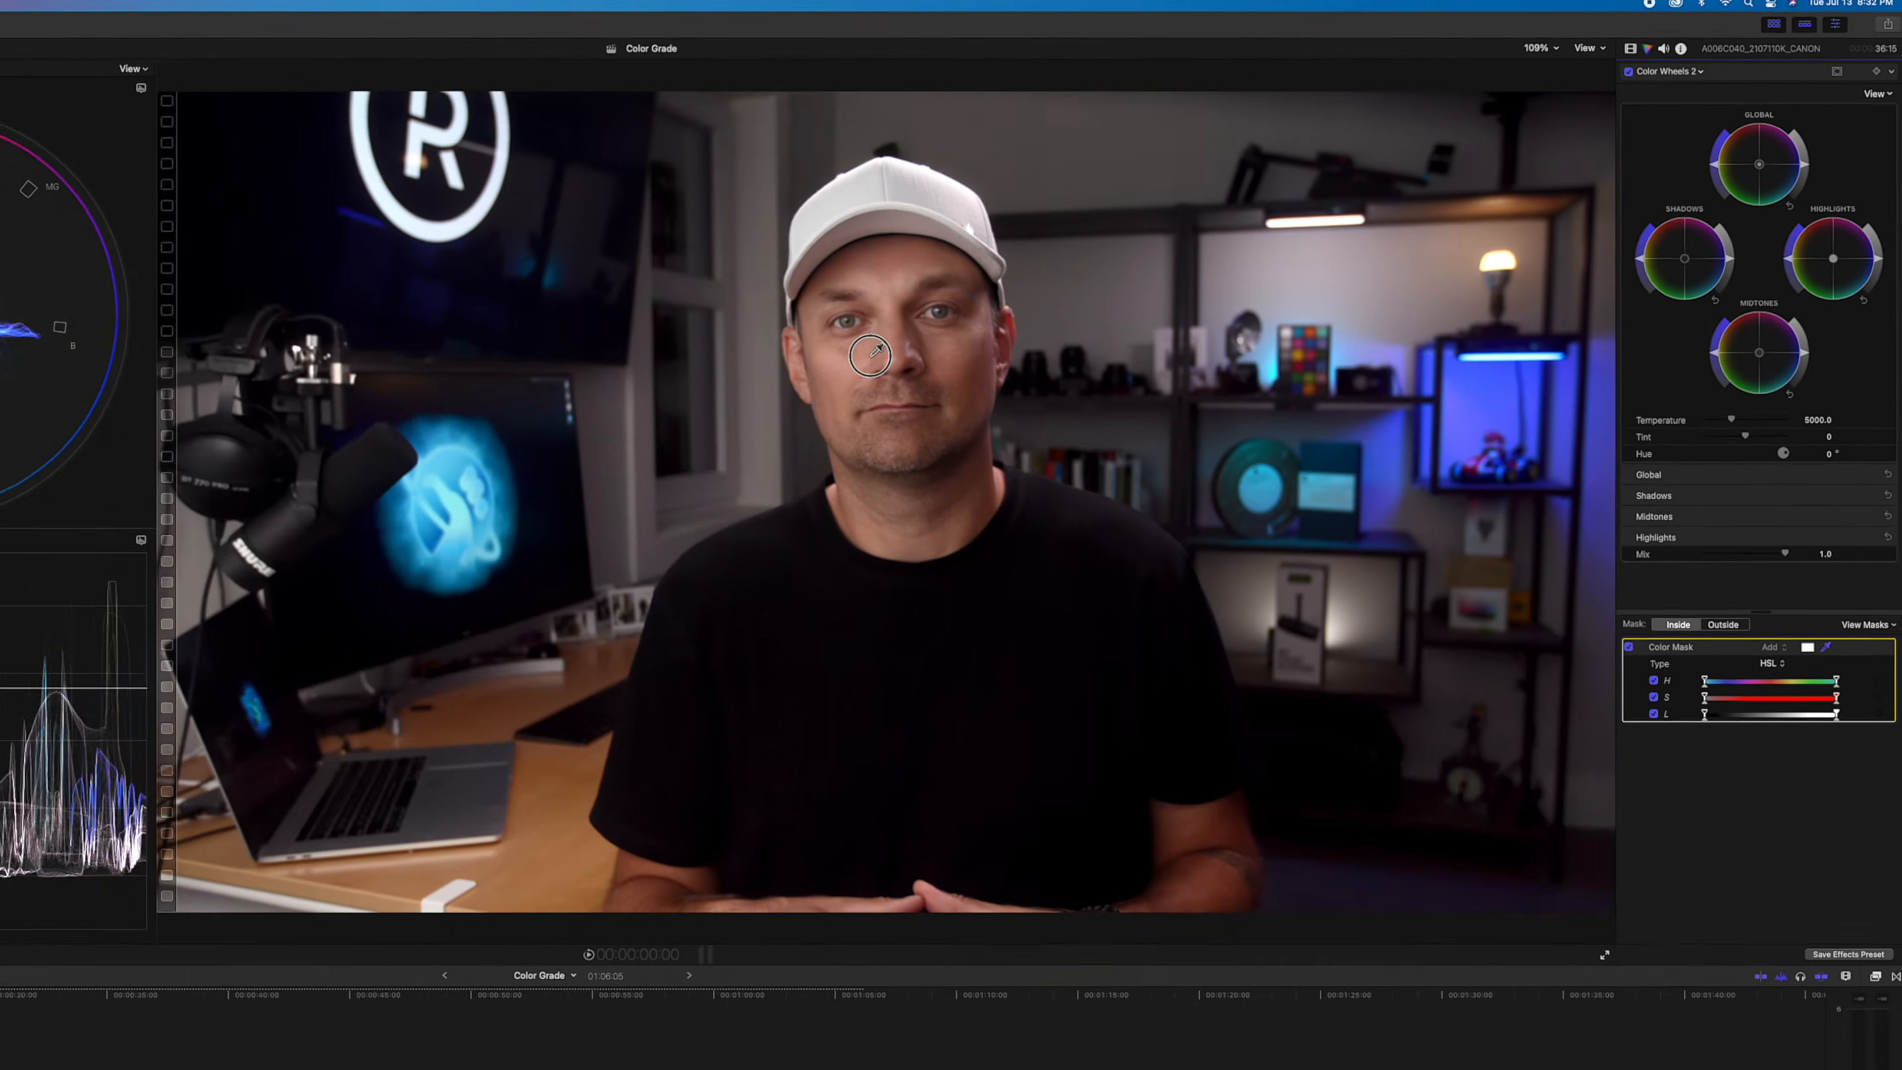
pyautogui.moveTo(537, 455); pyautogui.dragTo(558, 449)
pyautogui.moveTo(1025, 305); pyautogui.dragTo(1025, 305)
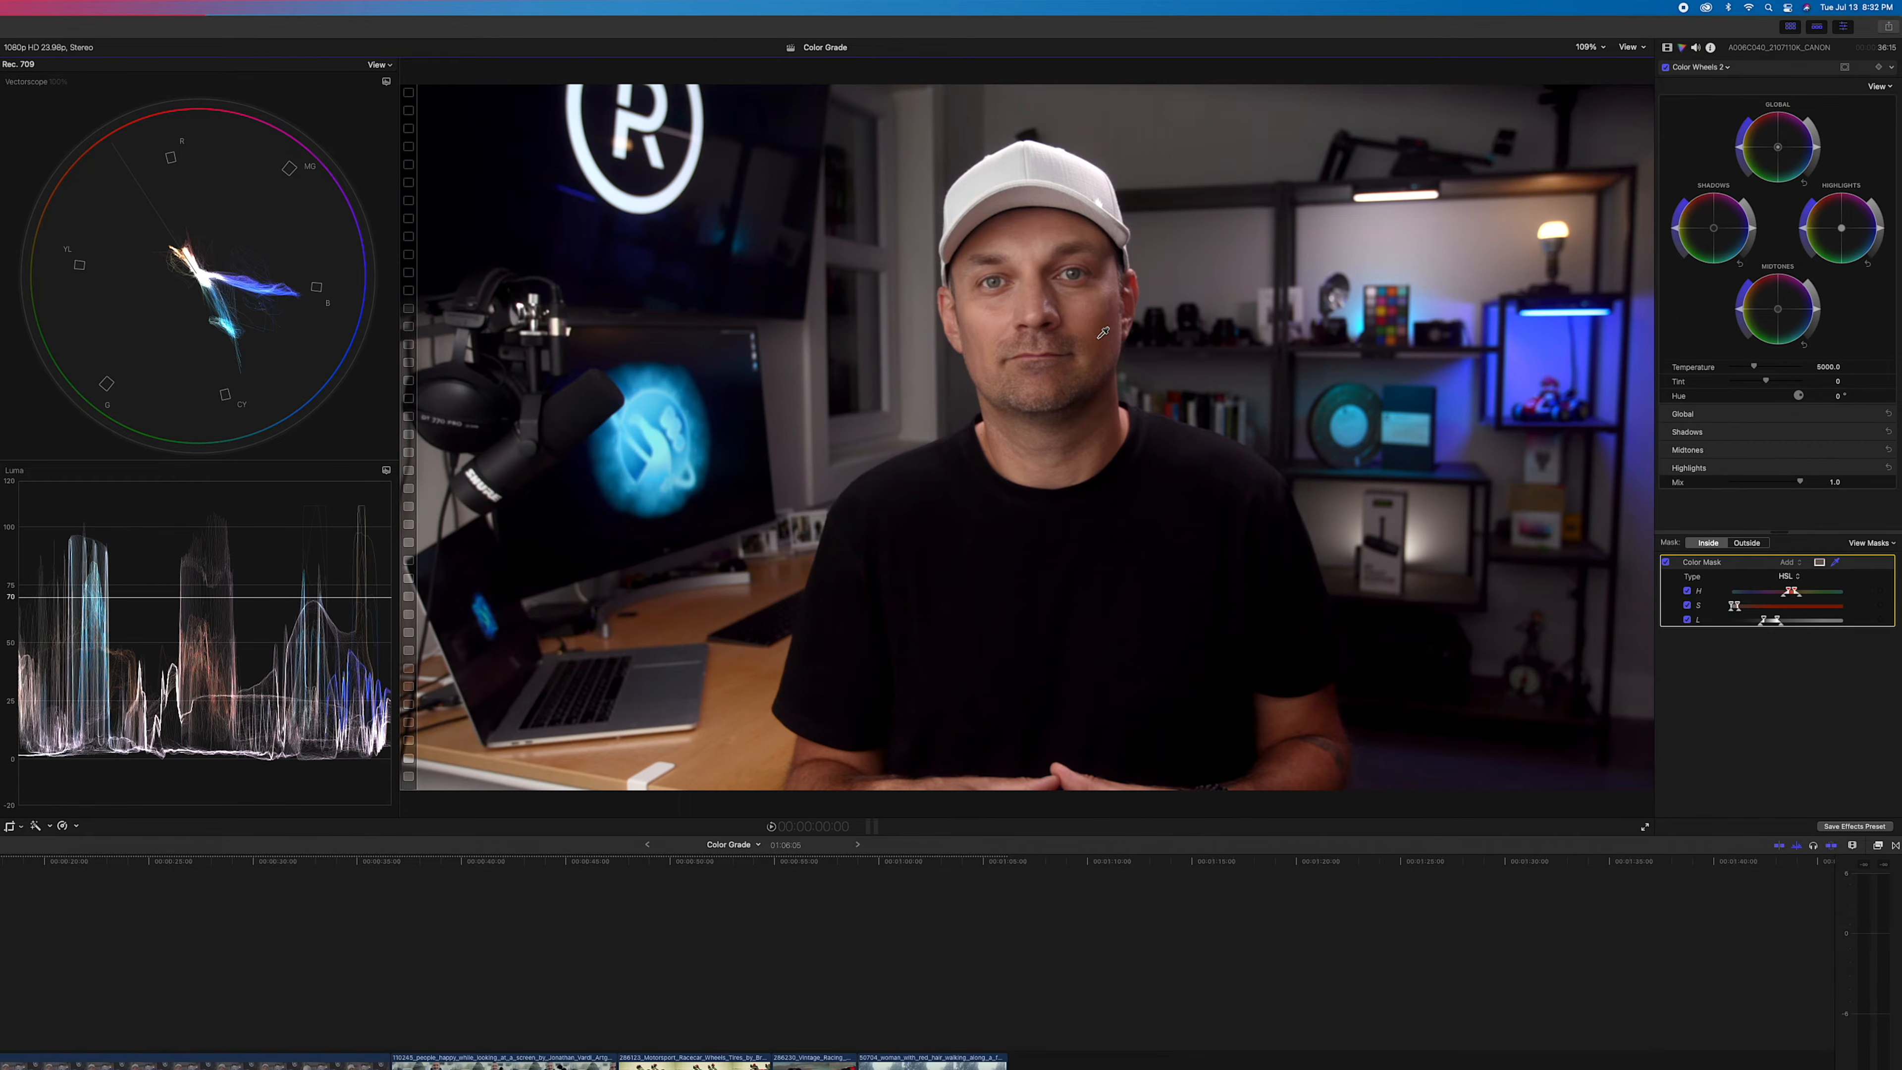
pyautogui.moveTo(1103, 330); pyautogui.dragTo(1102, 330)
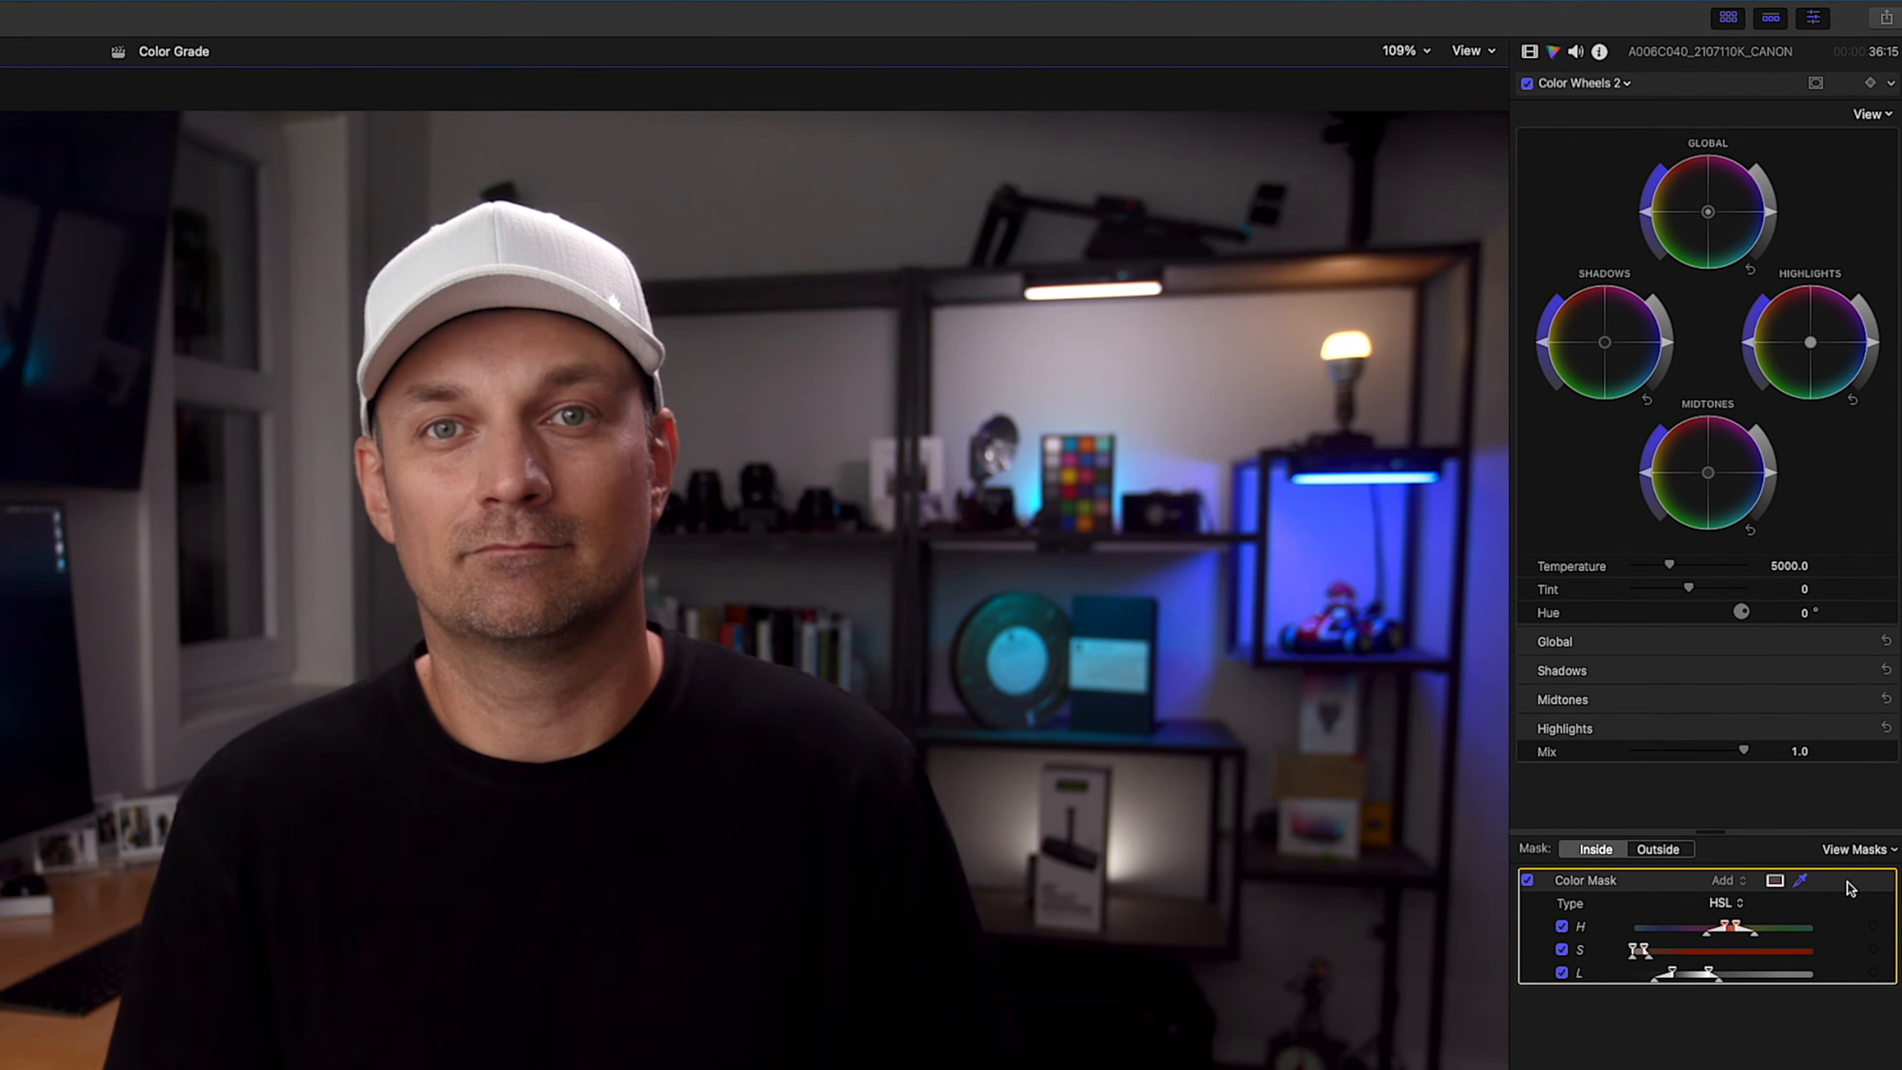
# With the mask view on, refine the color mask's saturation range and slightly widen its hue range around the skin, and turn the view off.
pyautogui.click(1871, 548)
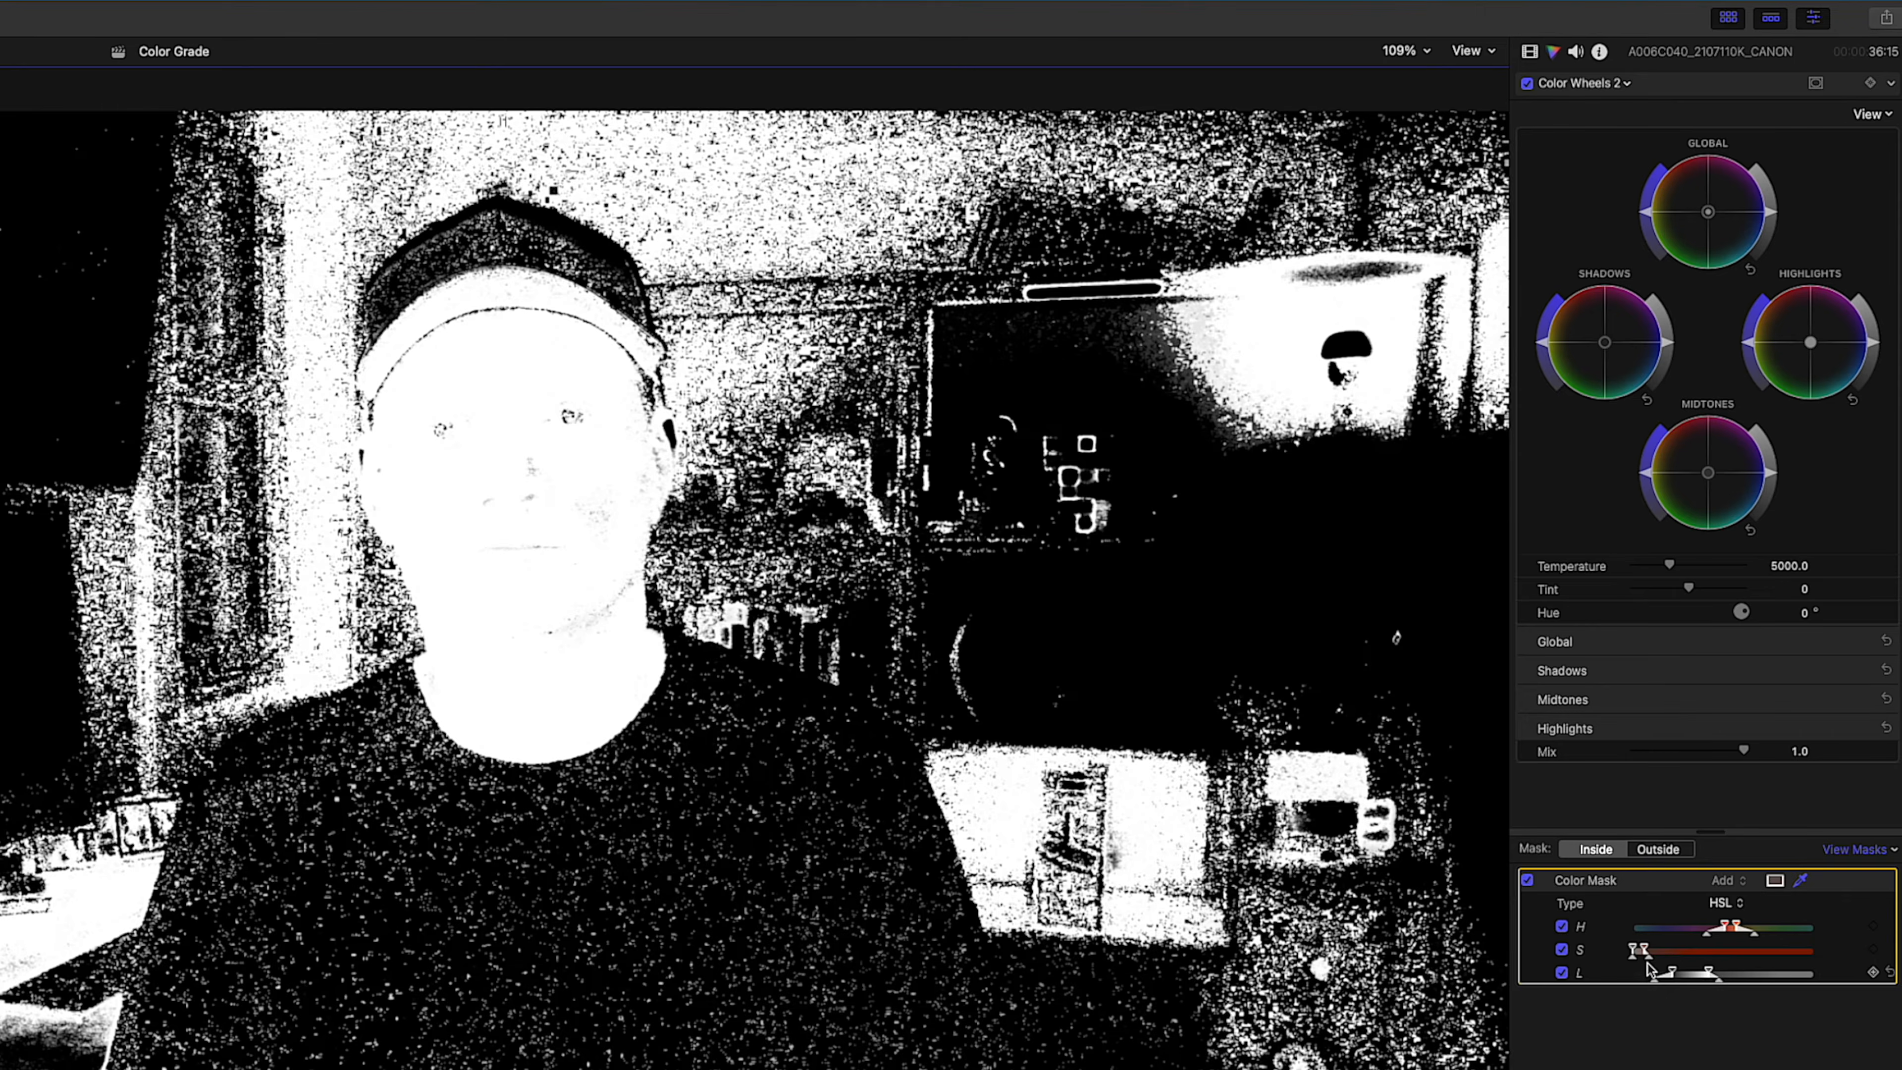
pyautogui.moveTo(1643, 950); pyautogui.dragTo(1641, 950)
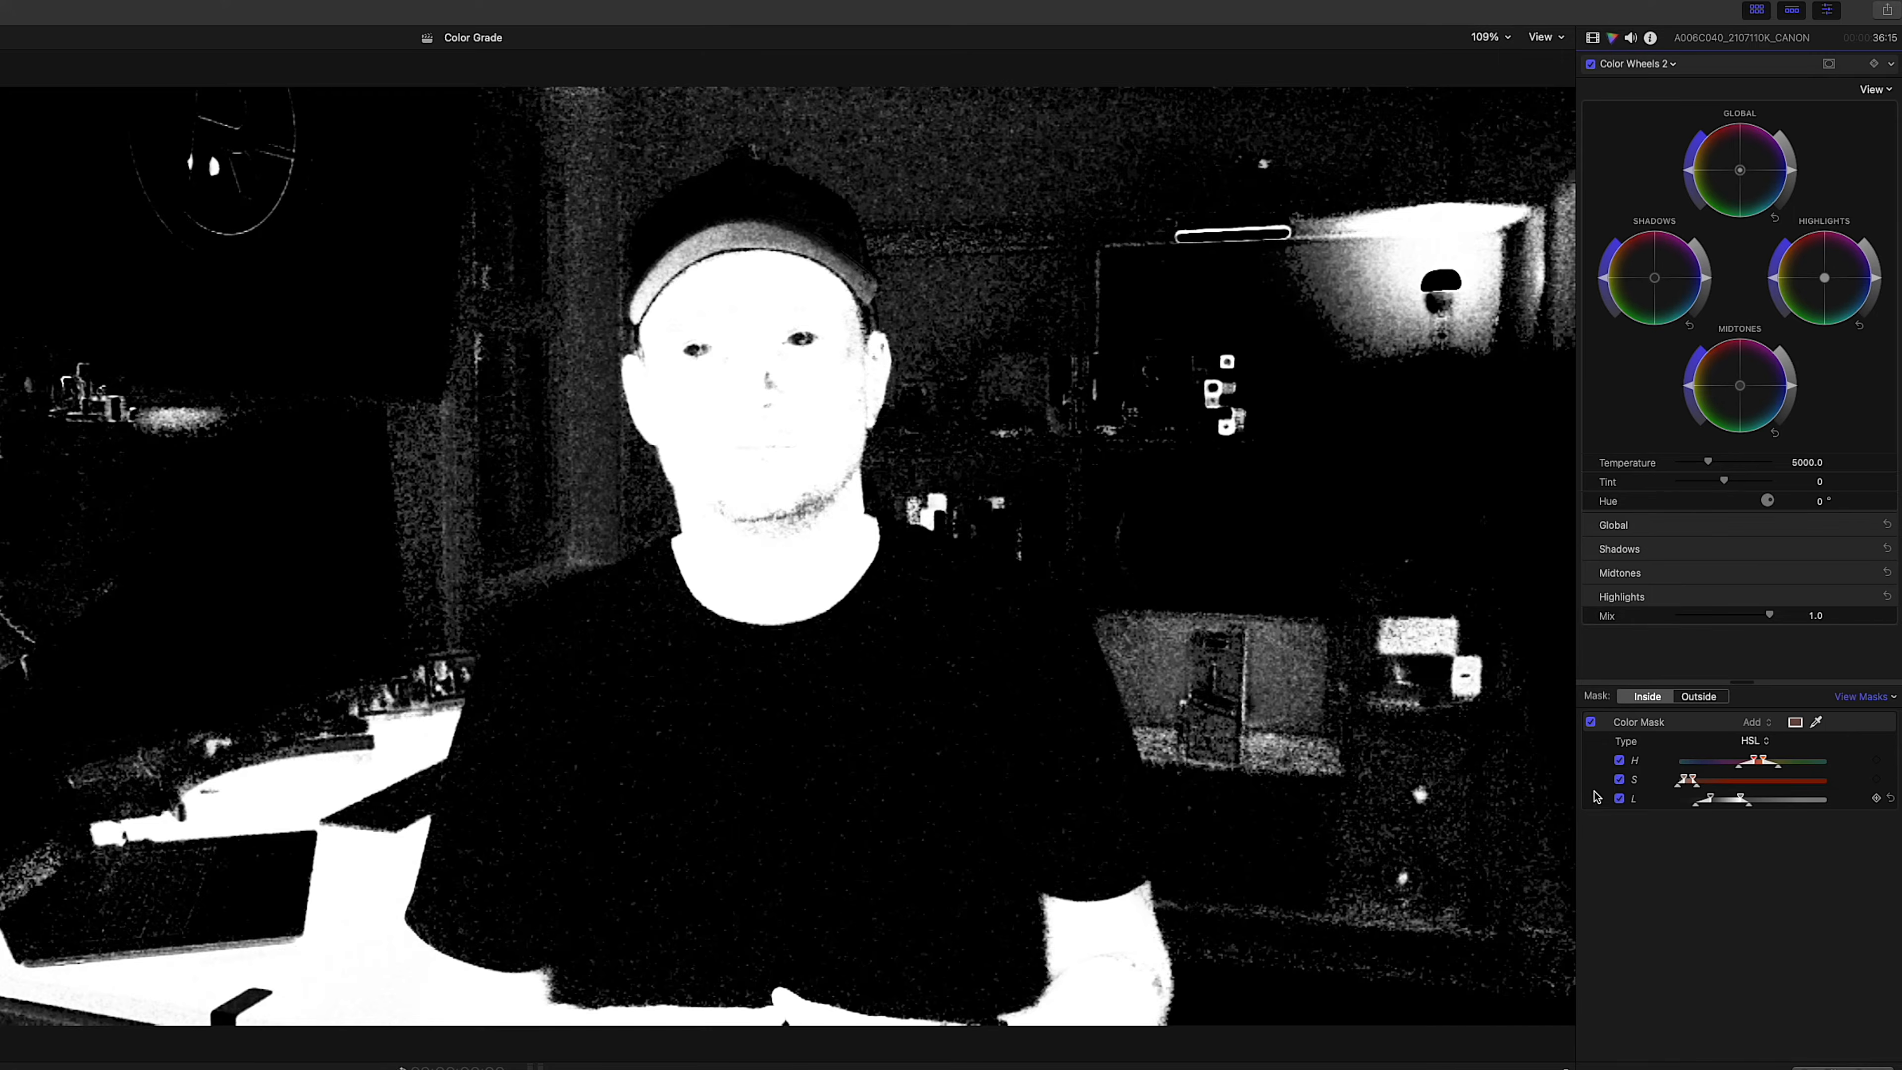
pyautogui.moveTo(1576, 797); pyautogui.dragTo(1382, 796)
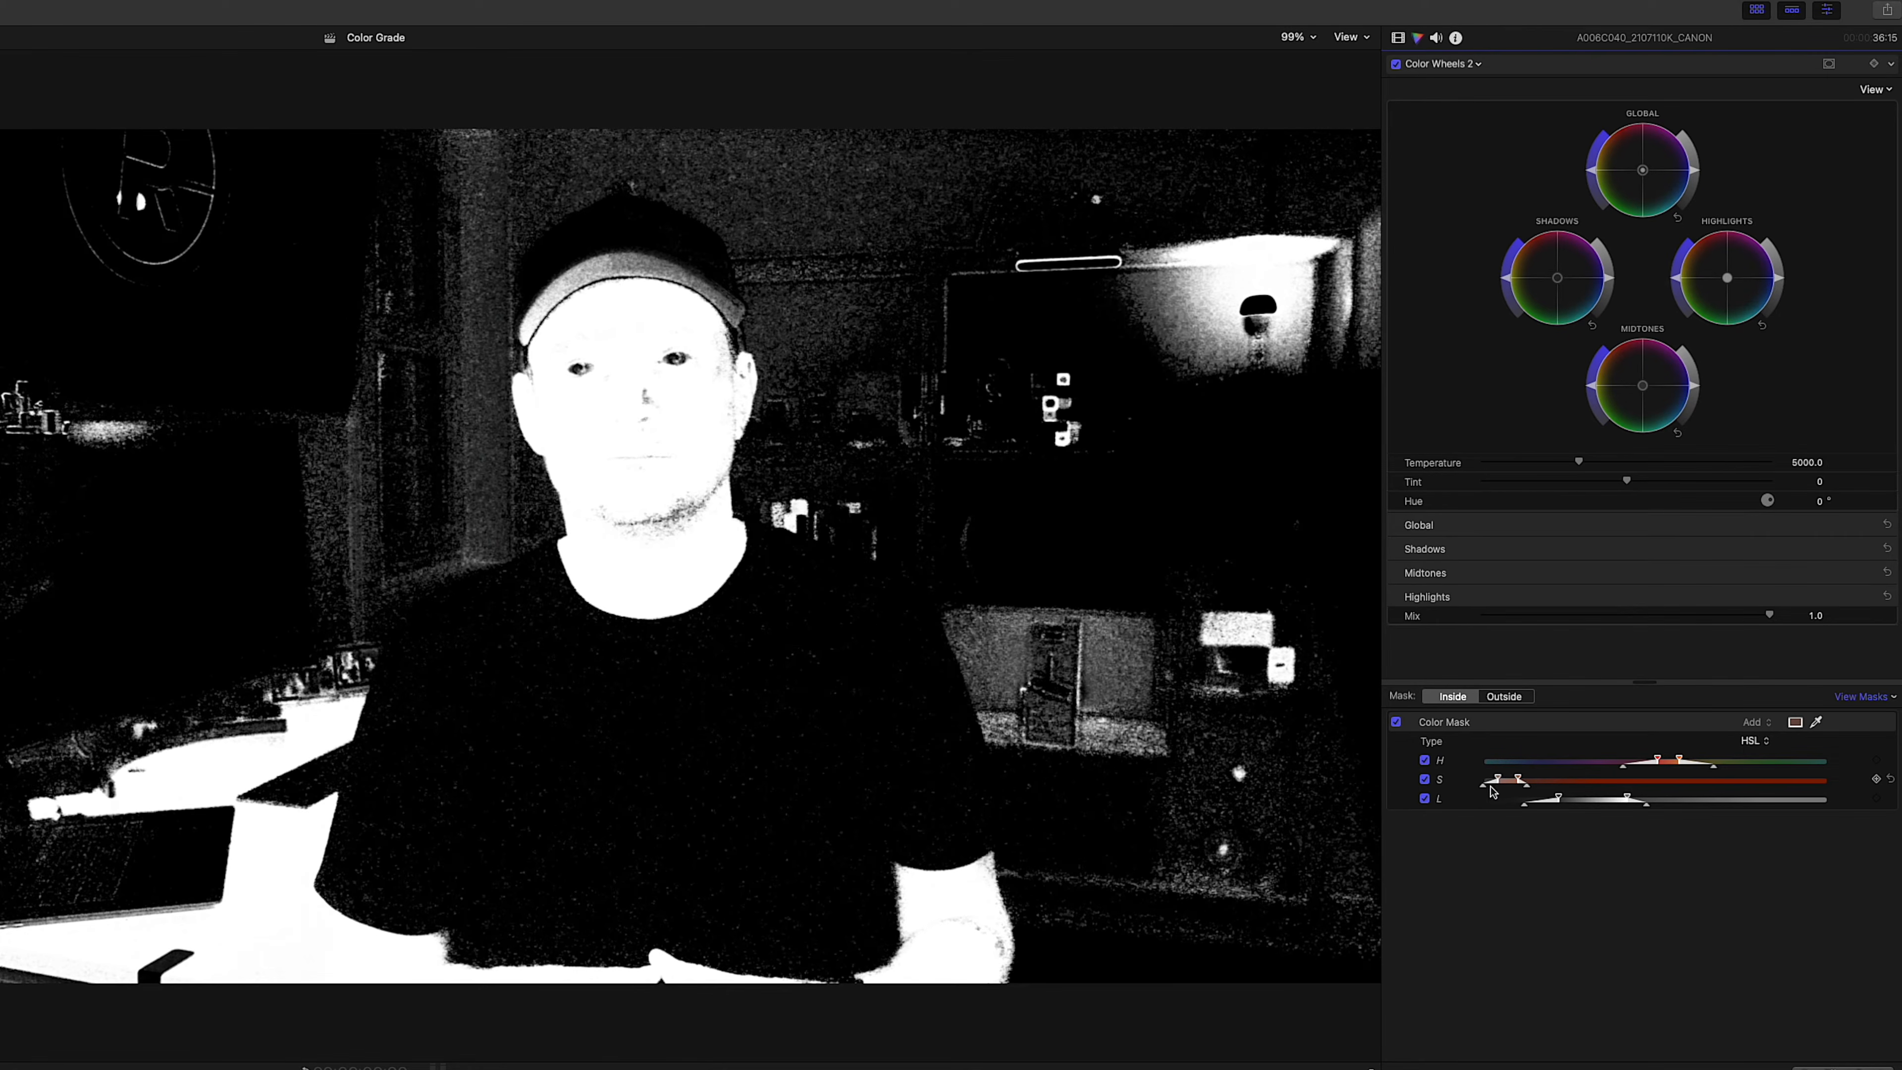
pyautogui.moveTo(1529, 788); pyautogui.dragTo(1529, 786)
pyautogui.moveTo(1518, 778)
pyautogui.mouseDown()
pyautogui.moveTo(1501, 781)
pyautogui.moveTo(1525, 780)
pyautogui.mouseUp()
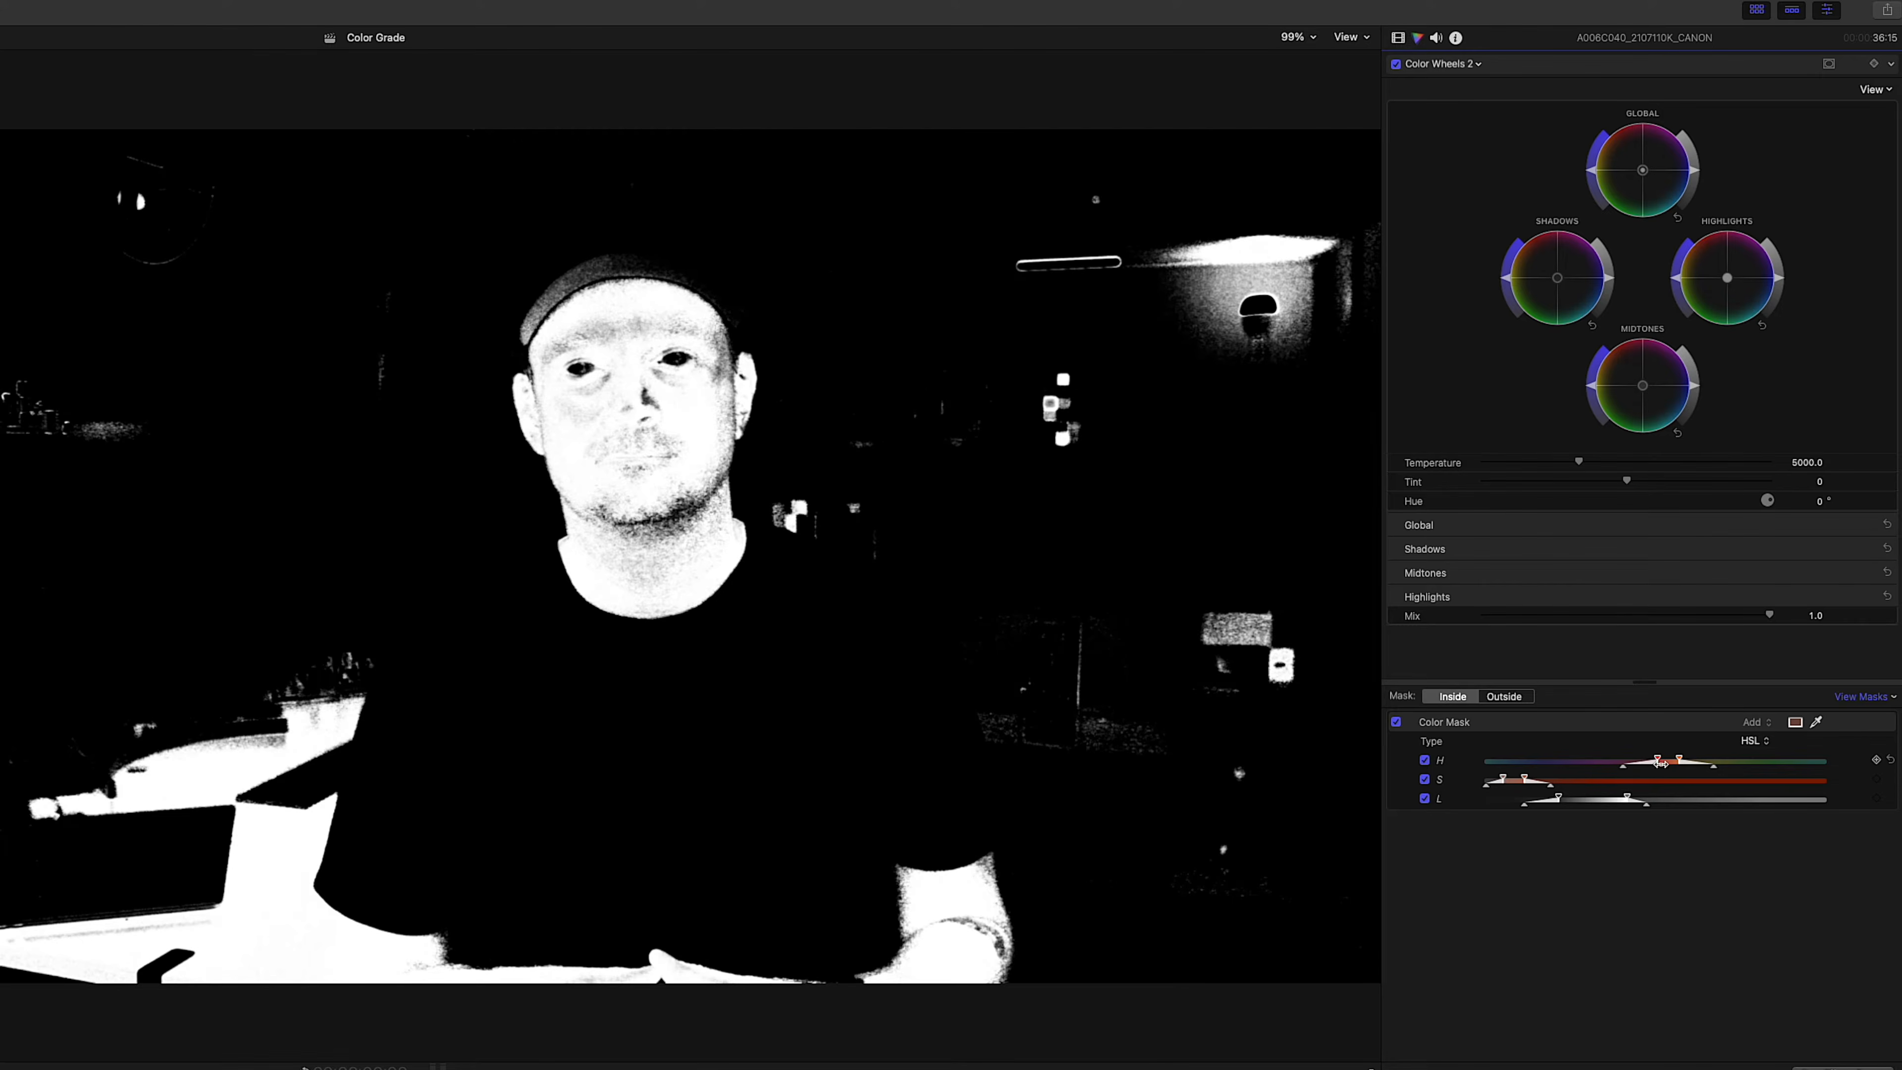
pyautogui.moveTo(1658, 762); pyautogui.dragTo(1655, 761)
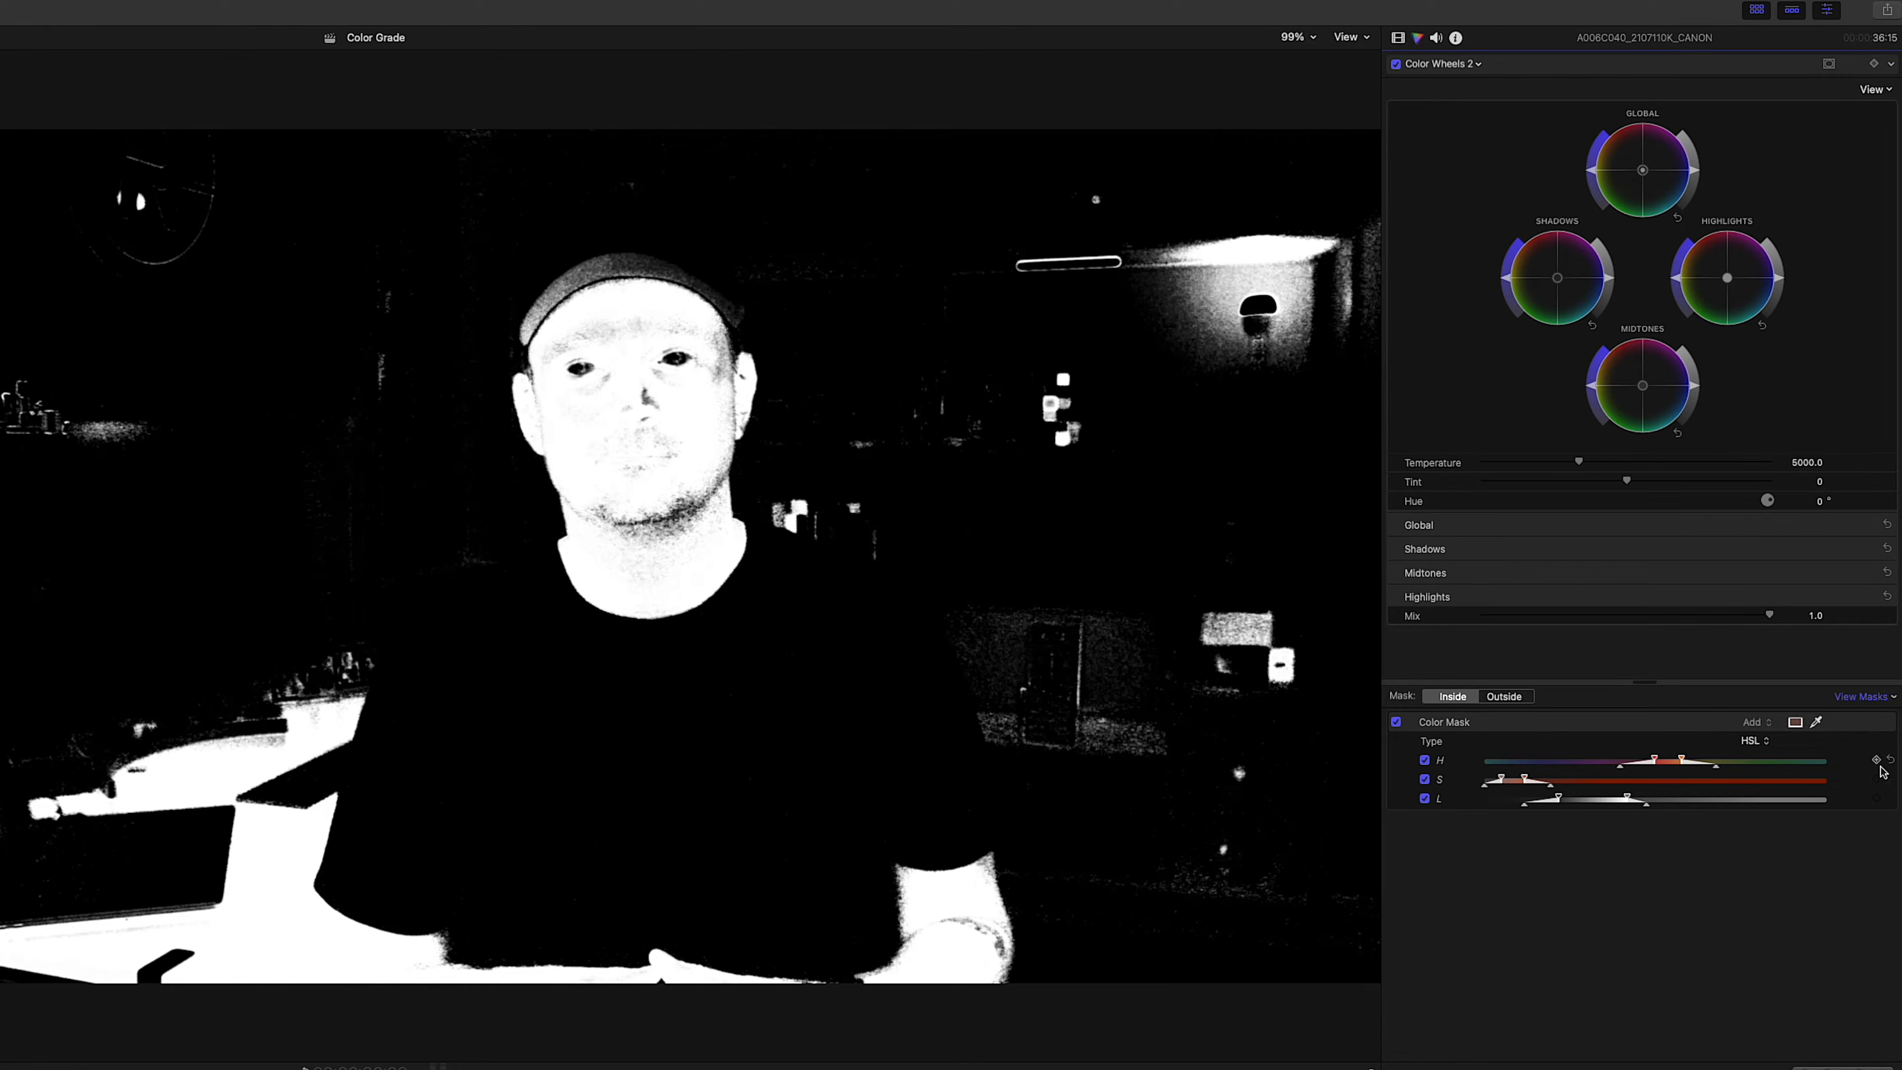
pyautogui.click(1868, 700)
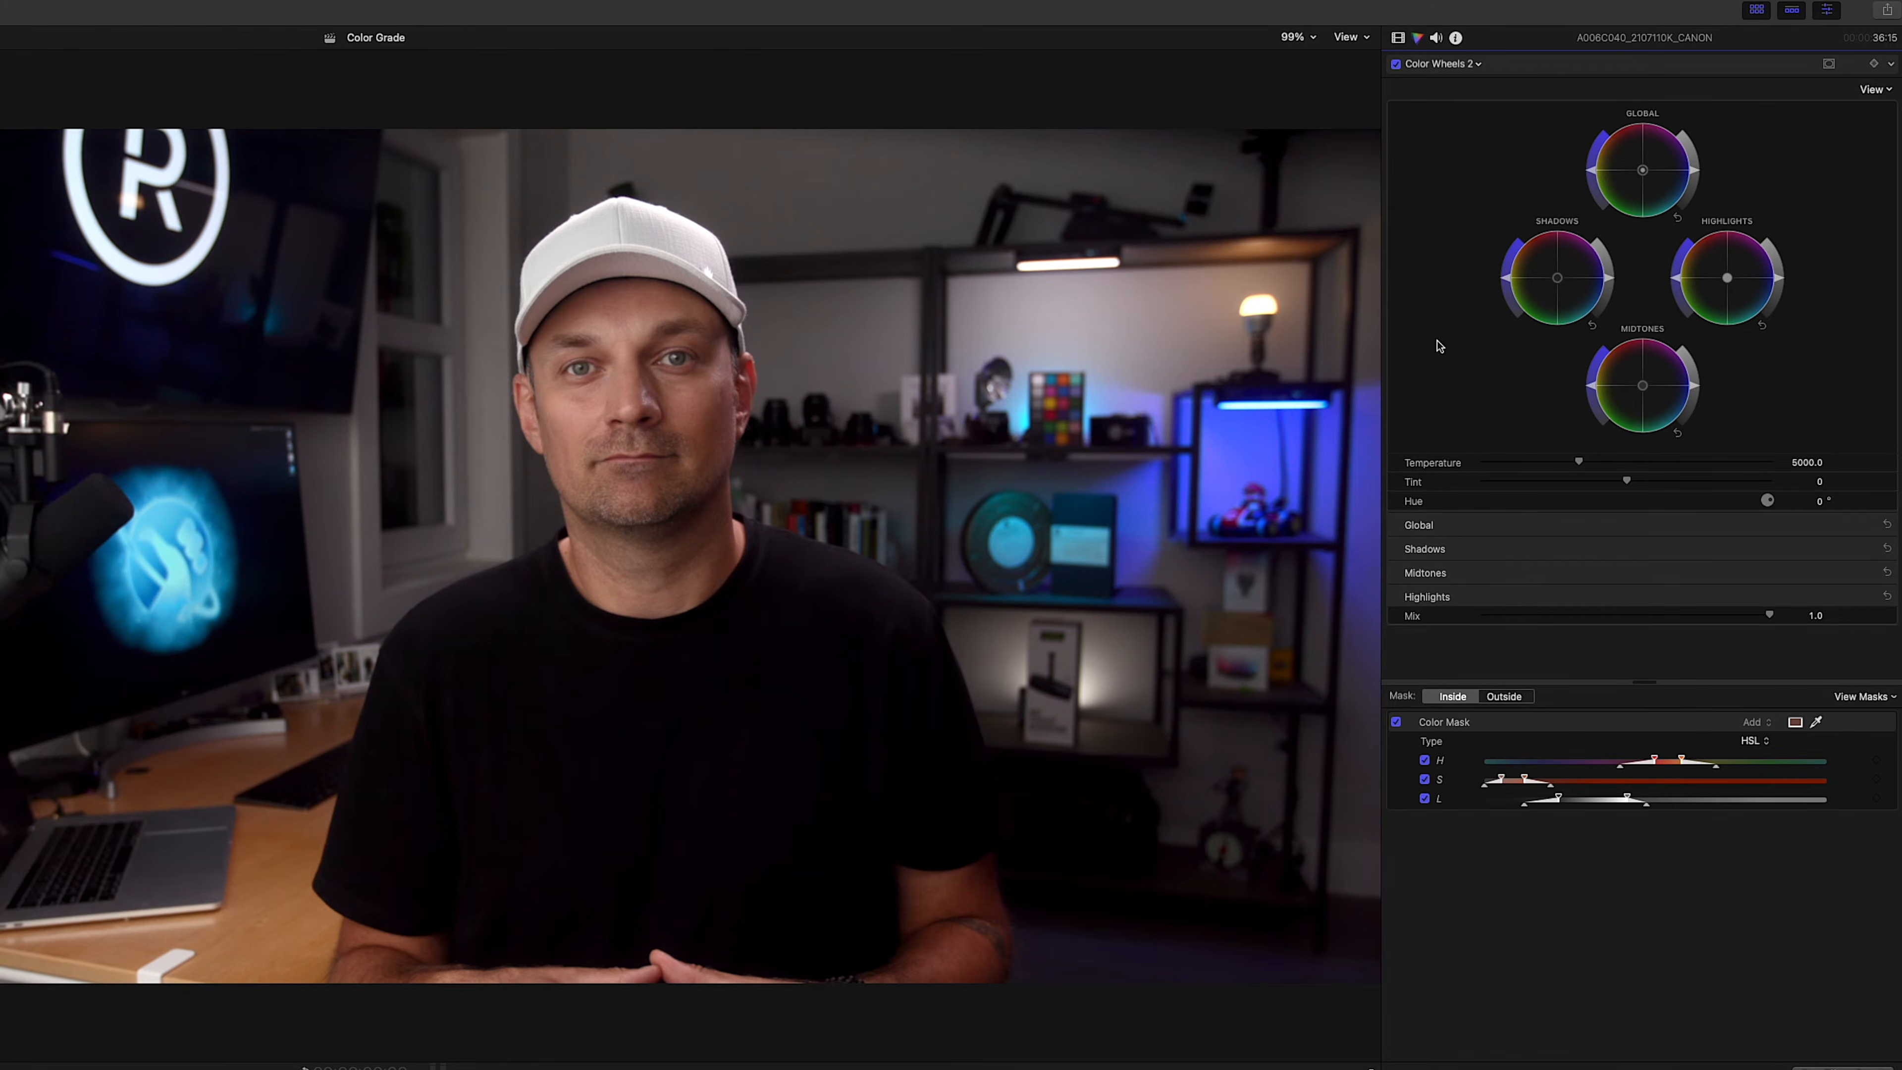
# Compare the clip with Color Wheels 2 off and on, and check its mask view, leaving the correction on and the view off.
pyautogui.click(1396, 64)
pyautogui.click(1397, 65)
pyautogui.click(1397, 65)
pyautogui.click(1397, 65)
pyautogui.click(1397, 65)
pyautogui.click(1397, 66)
pyautogui.click(1864, 699)
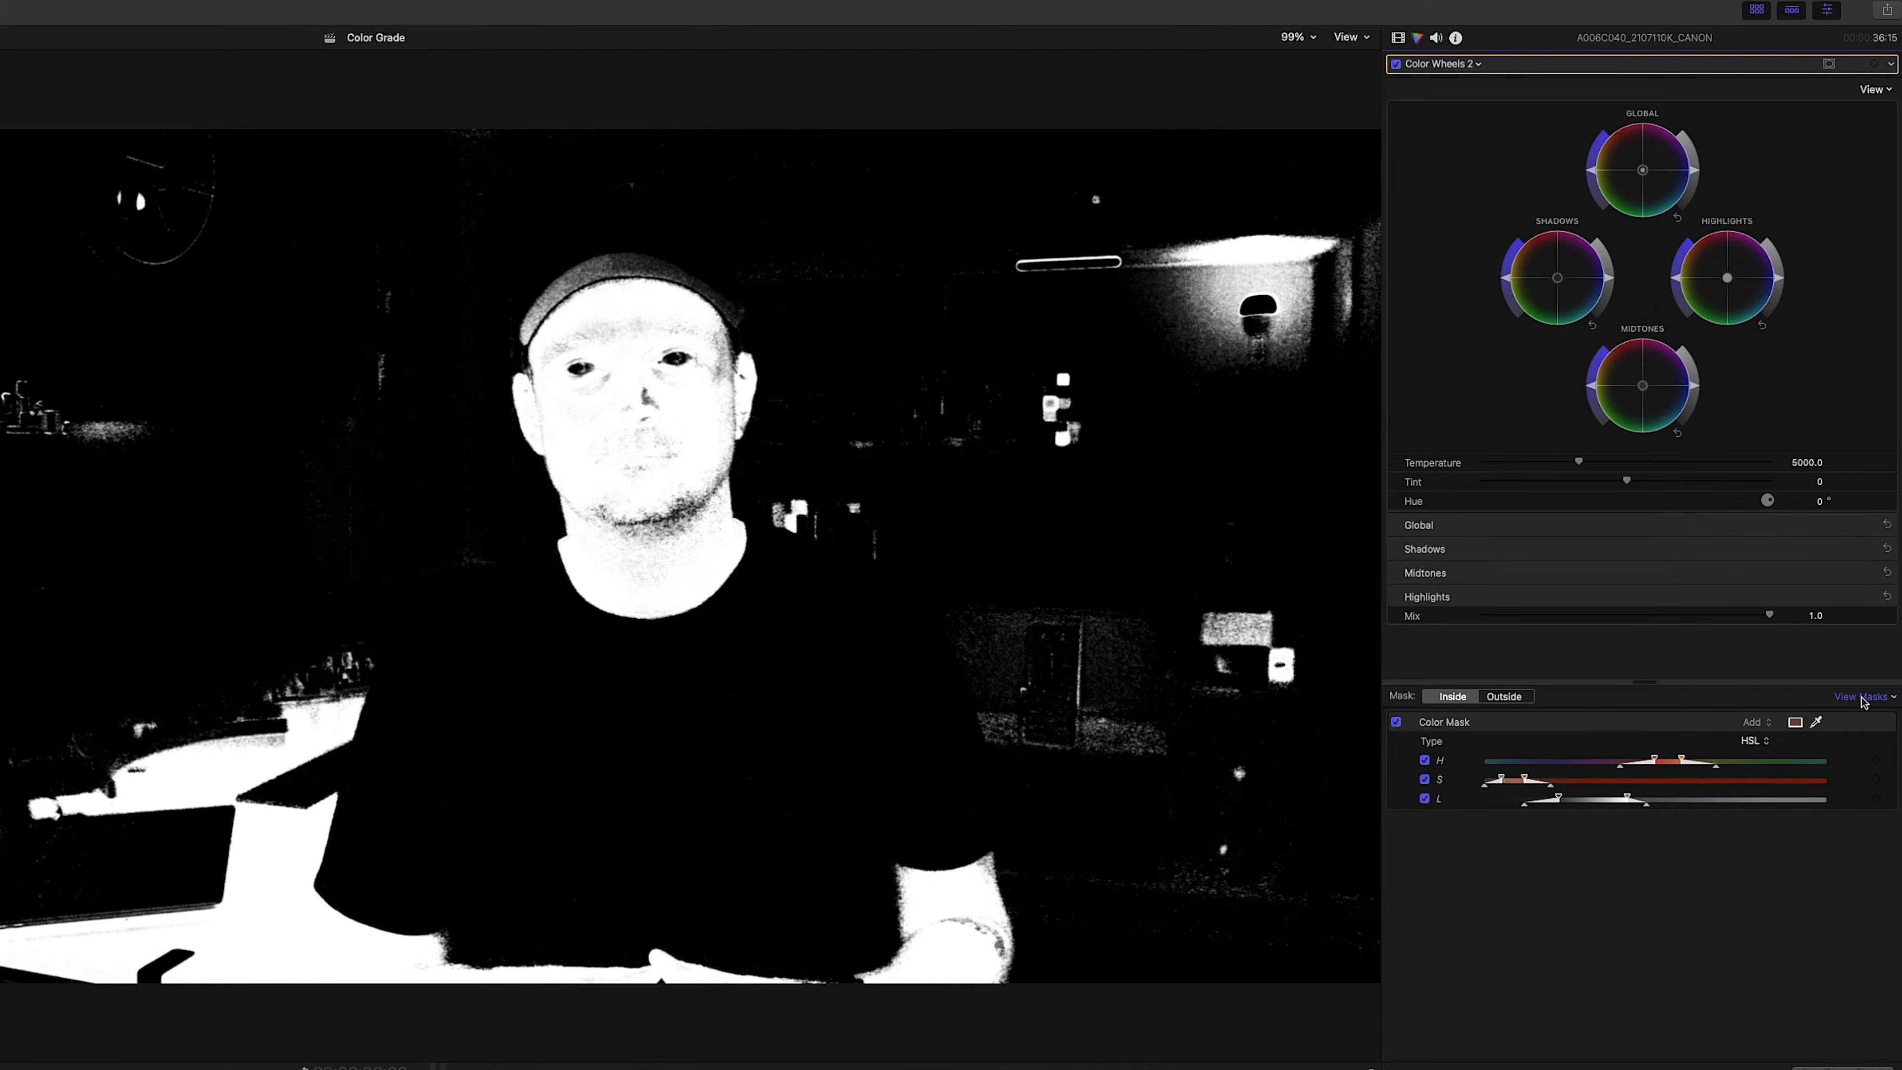
pyautogui.click(1863, 698)
# Try strong color pushes inside the skin mask with the Color Wheels 2 wheels, and reset the highlights wheel.
pyautogui.moveTo(1734, 310); pyautogui.dragTo(1715, 277)
pyautogui.moveTo(1624, 138); pyautogui.dragTo(1801, 365)
pyautogui.click(1762, 325)
# With the cheek crop re-enabled, nudge the Color Wheels 2 highlights toward yellow-green to match the vectorscope's skin tone line, and turn the crop off.
pyautogui.click(1397, 37)
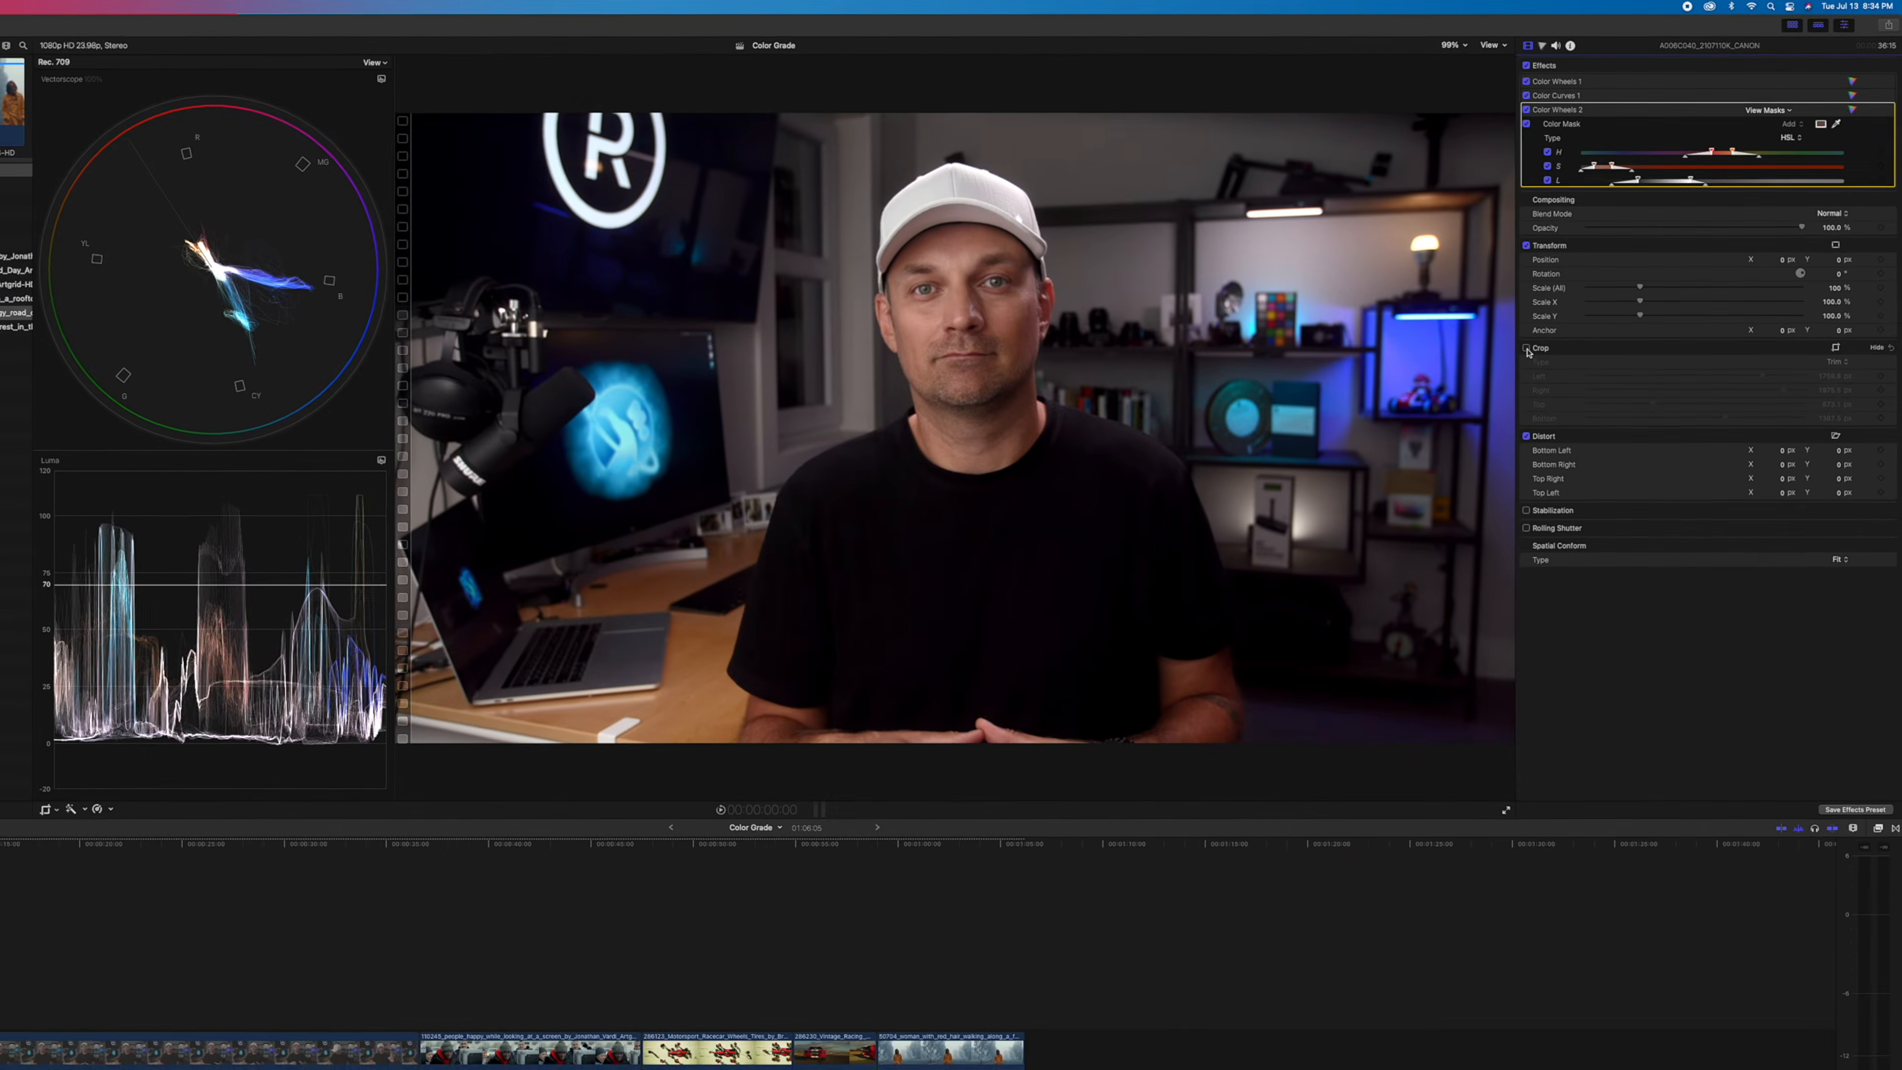
pyautogui.click(1400, 443)
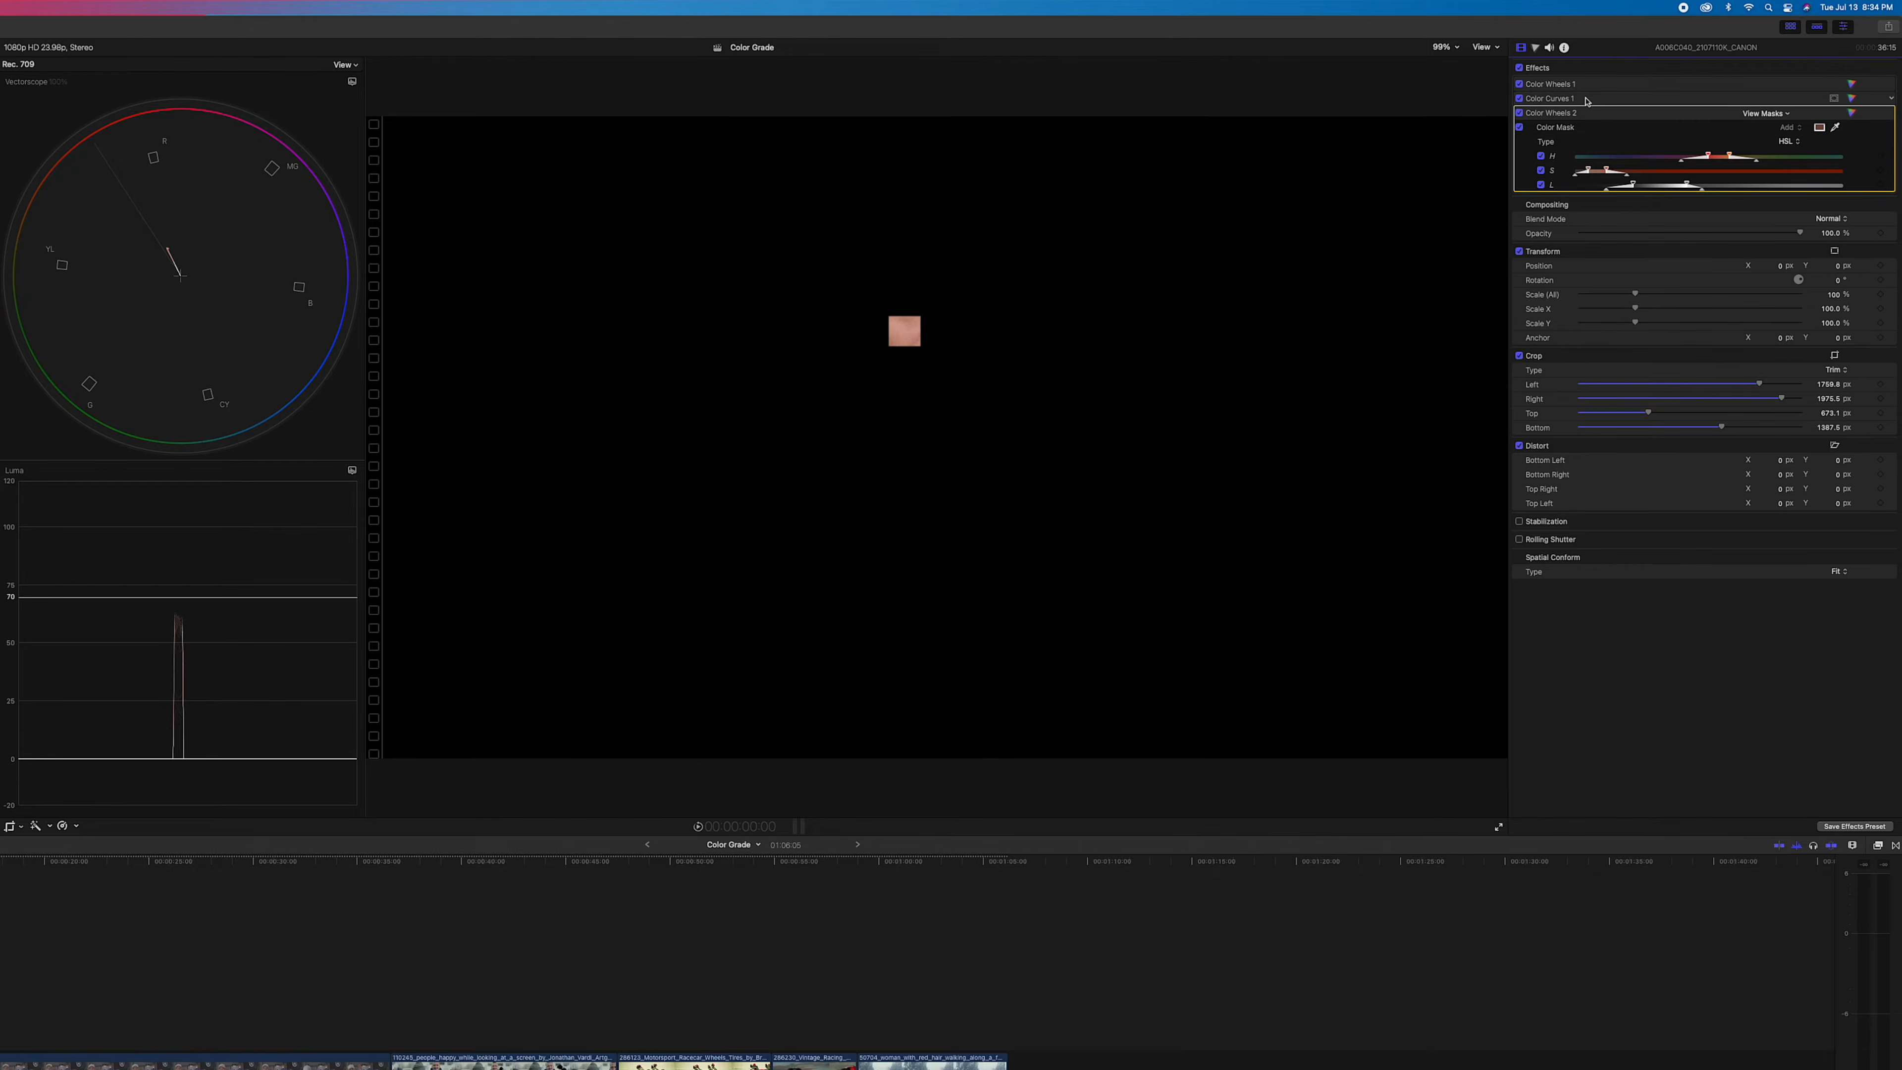
pyautogui.click(1535, 47)
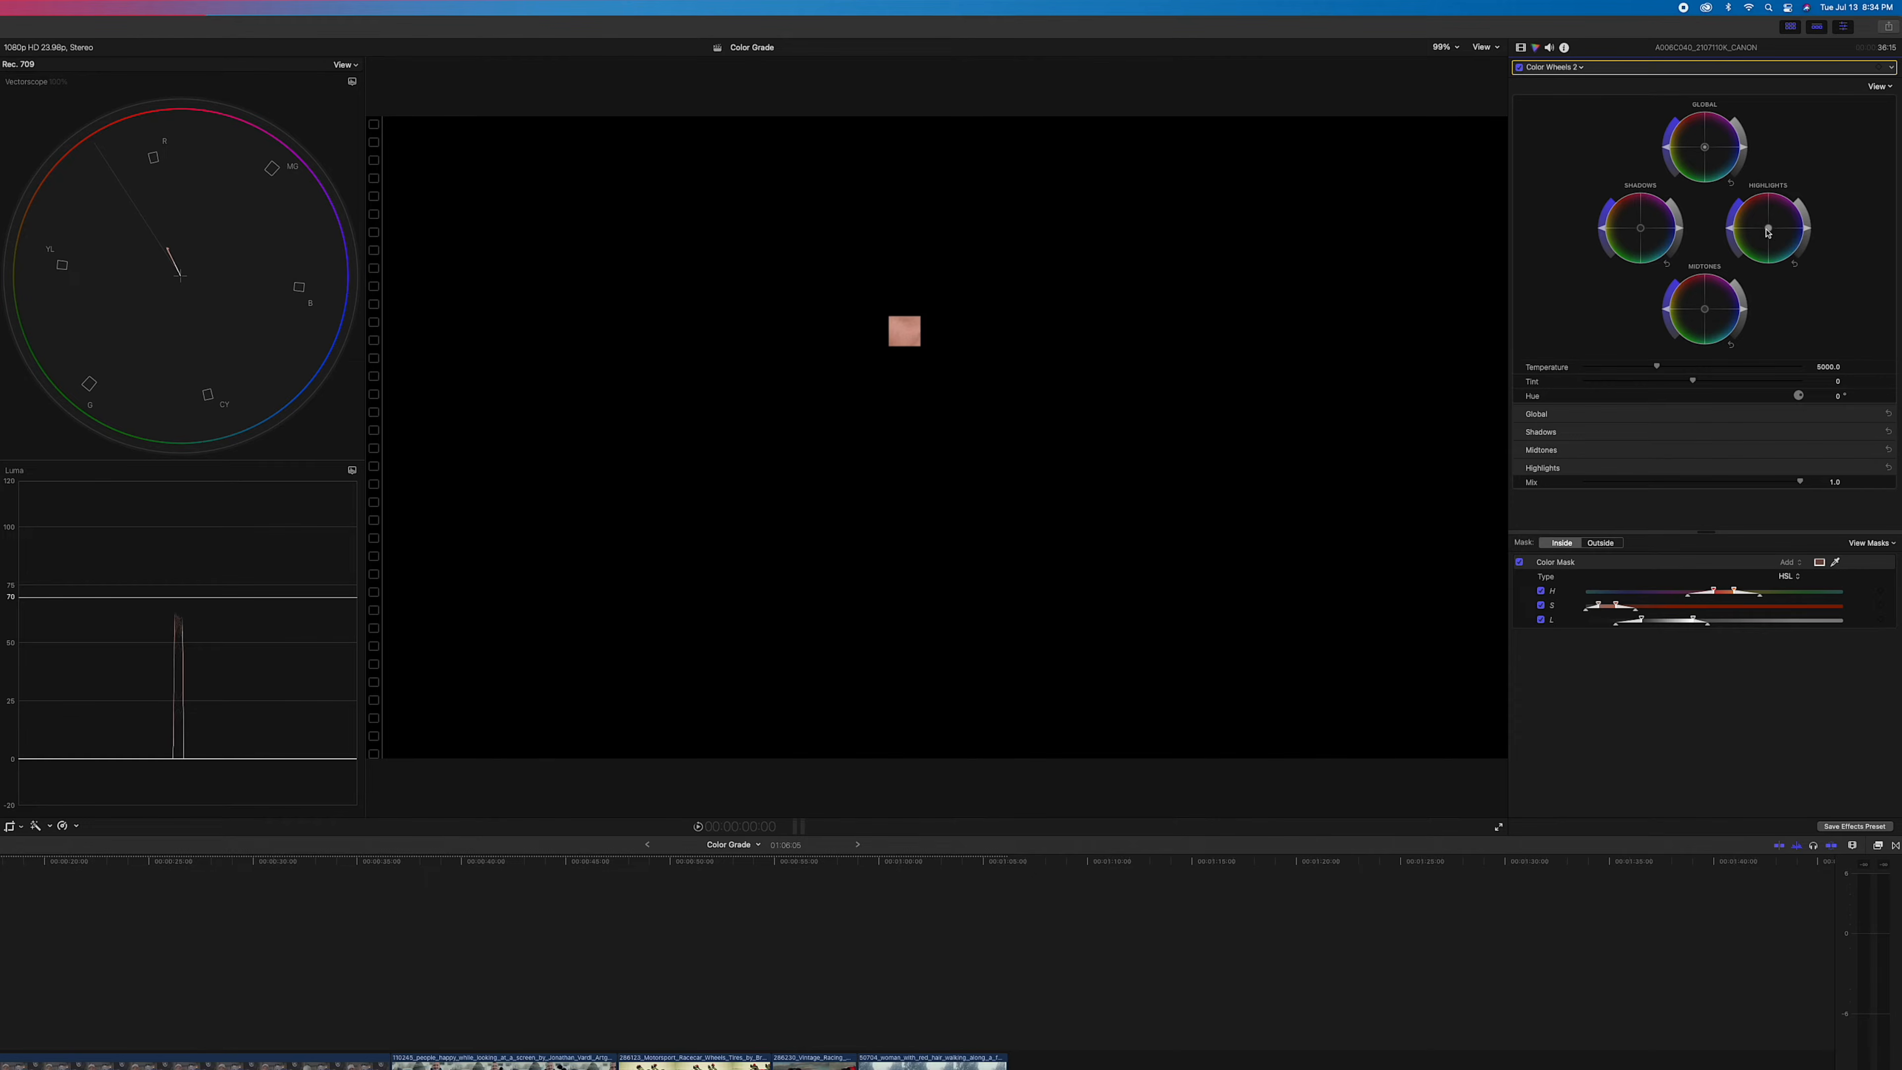
pyautogui.moveTo(1768, 233); pyautogui.dragTo(1763, 233)
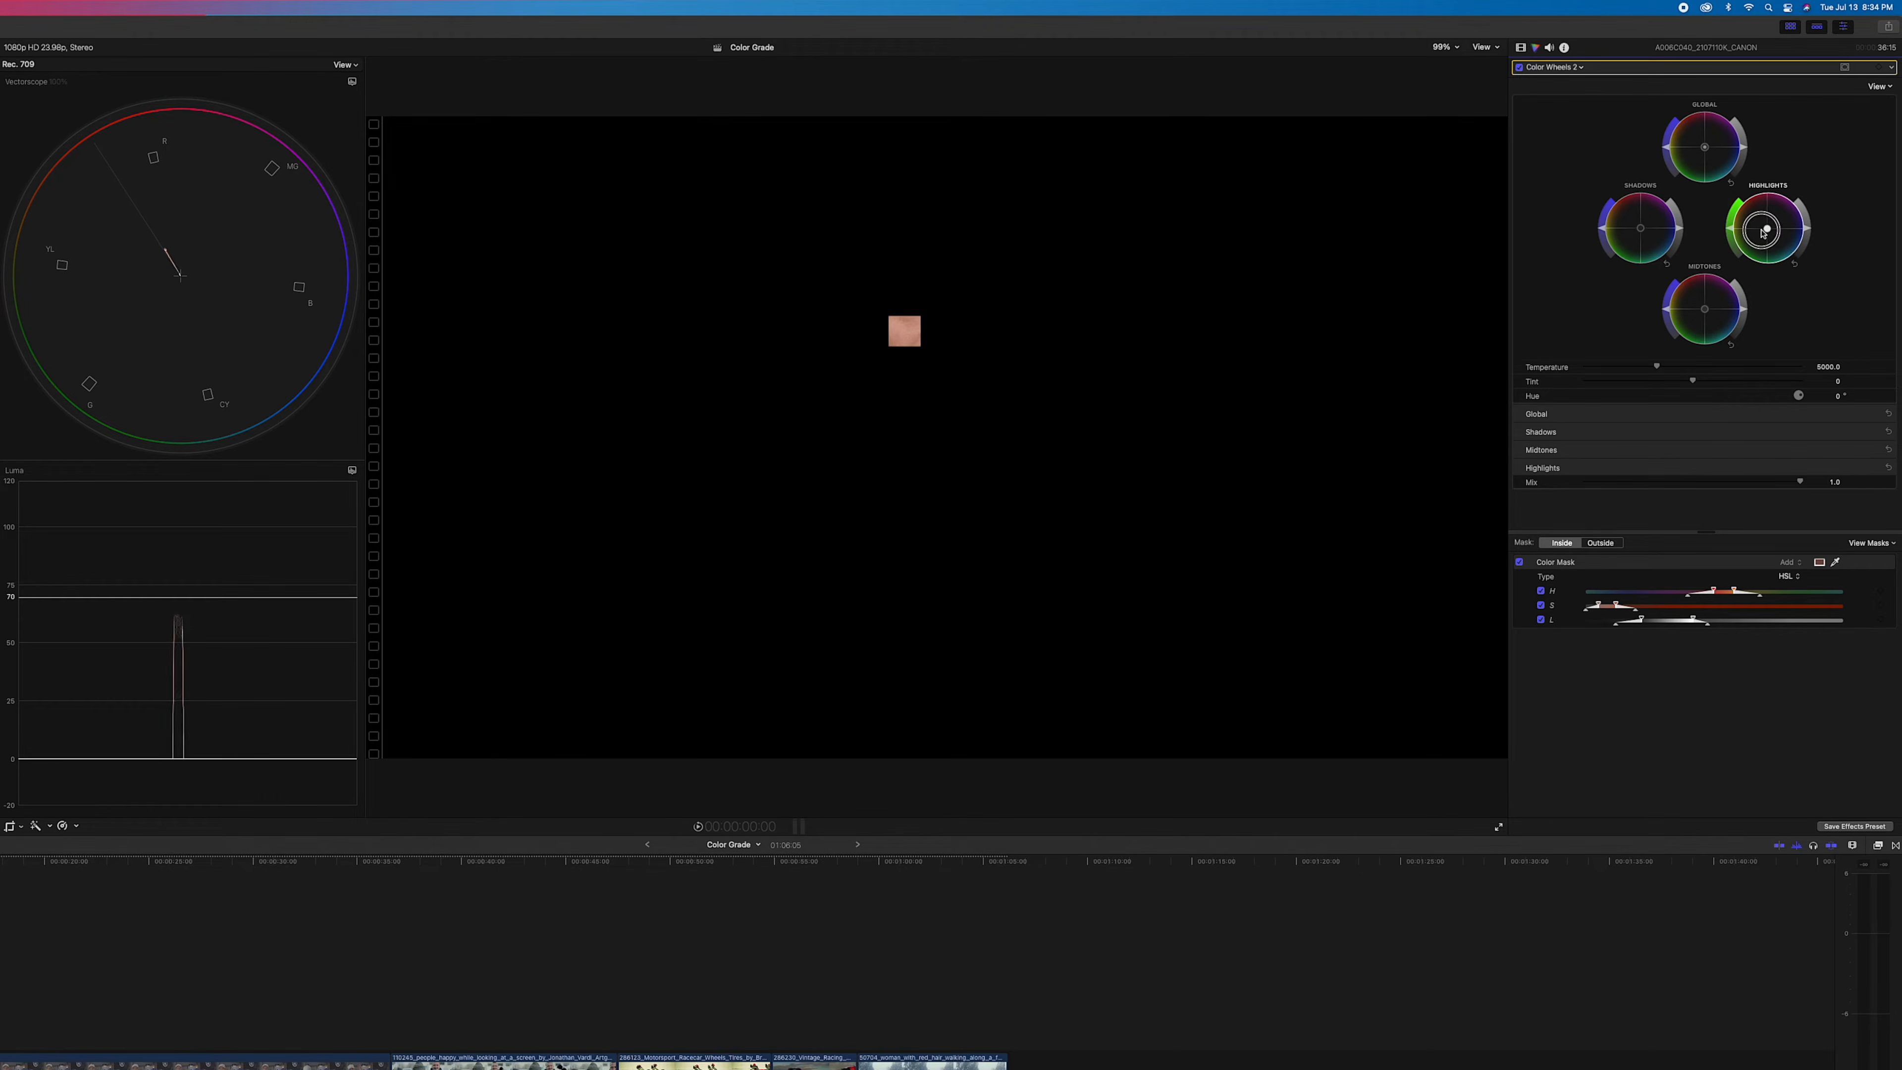
pyautogui.moveTo(1758, 229); pyautogui.dragTo(1755, 229)
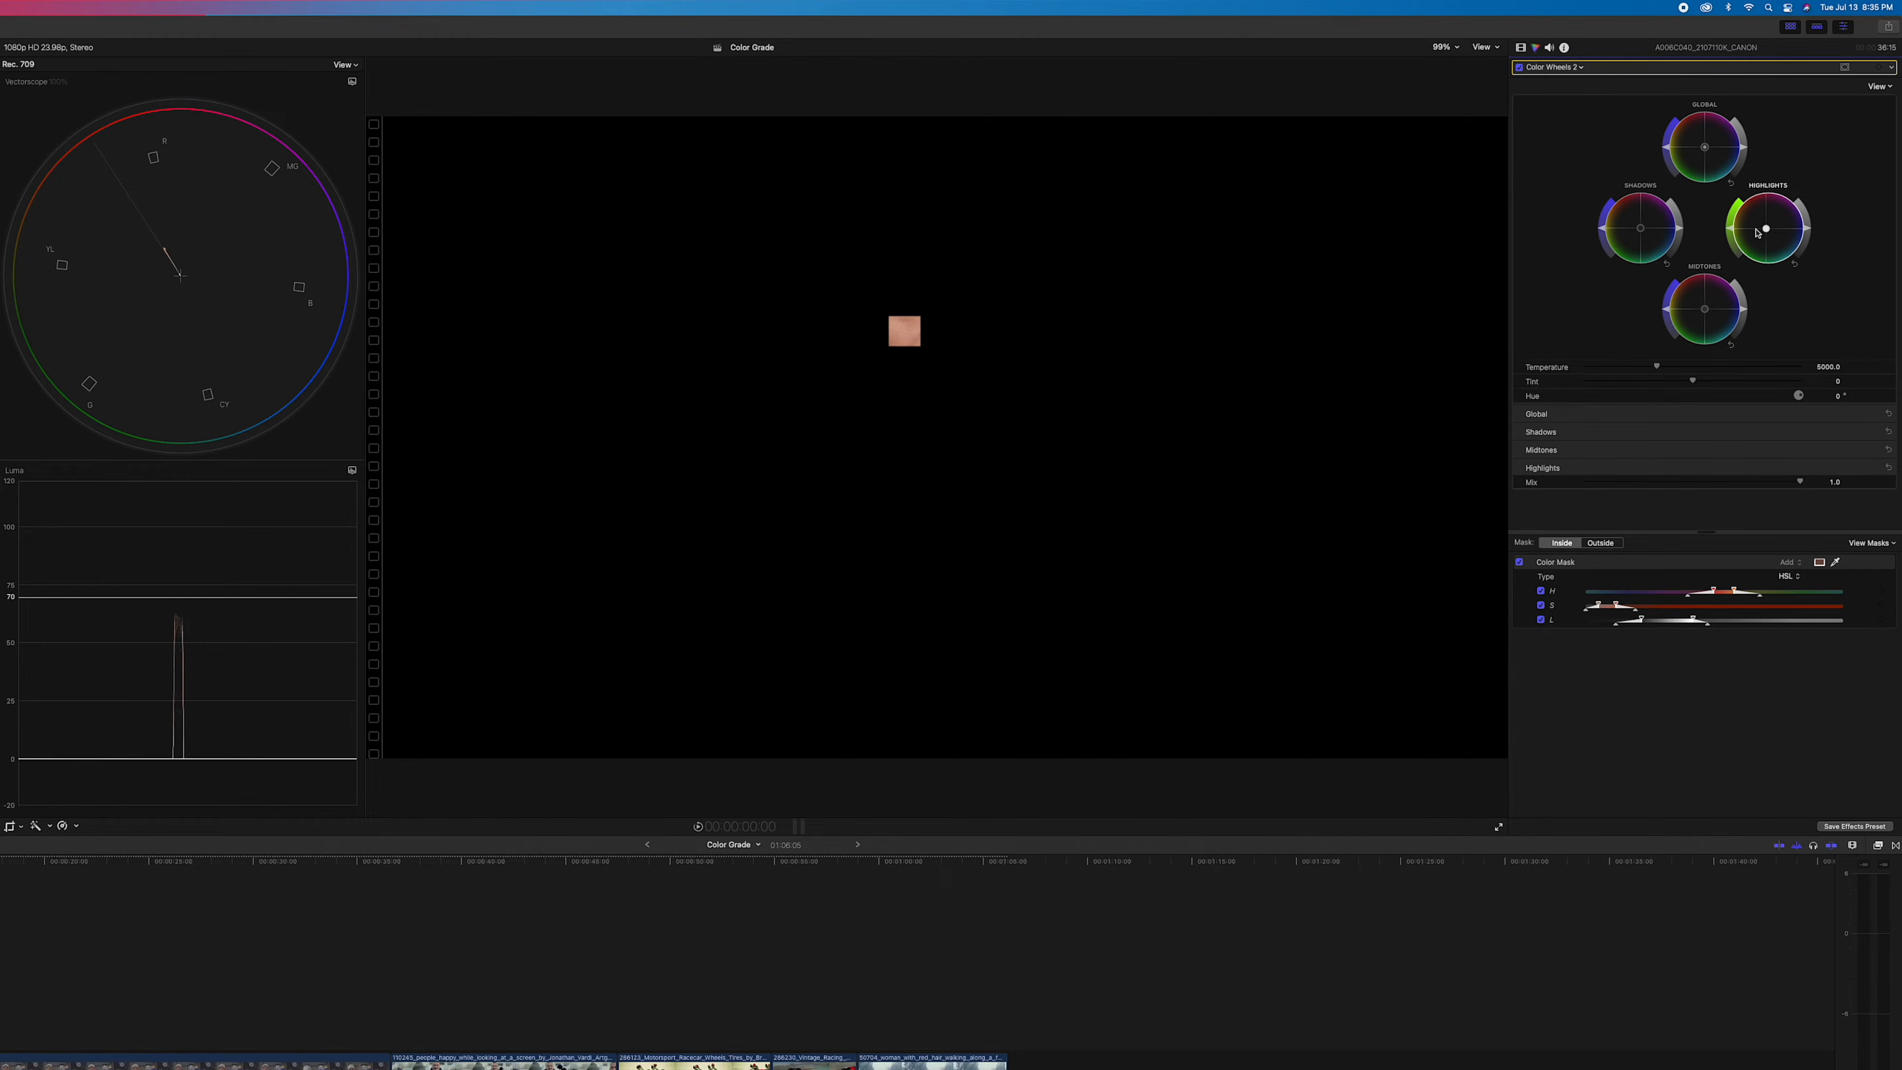
pyautogui.click(1522, 48)
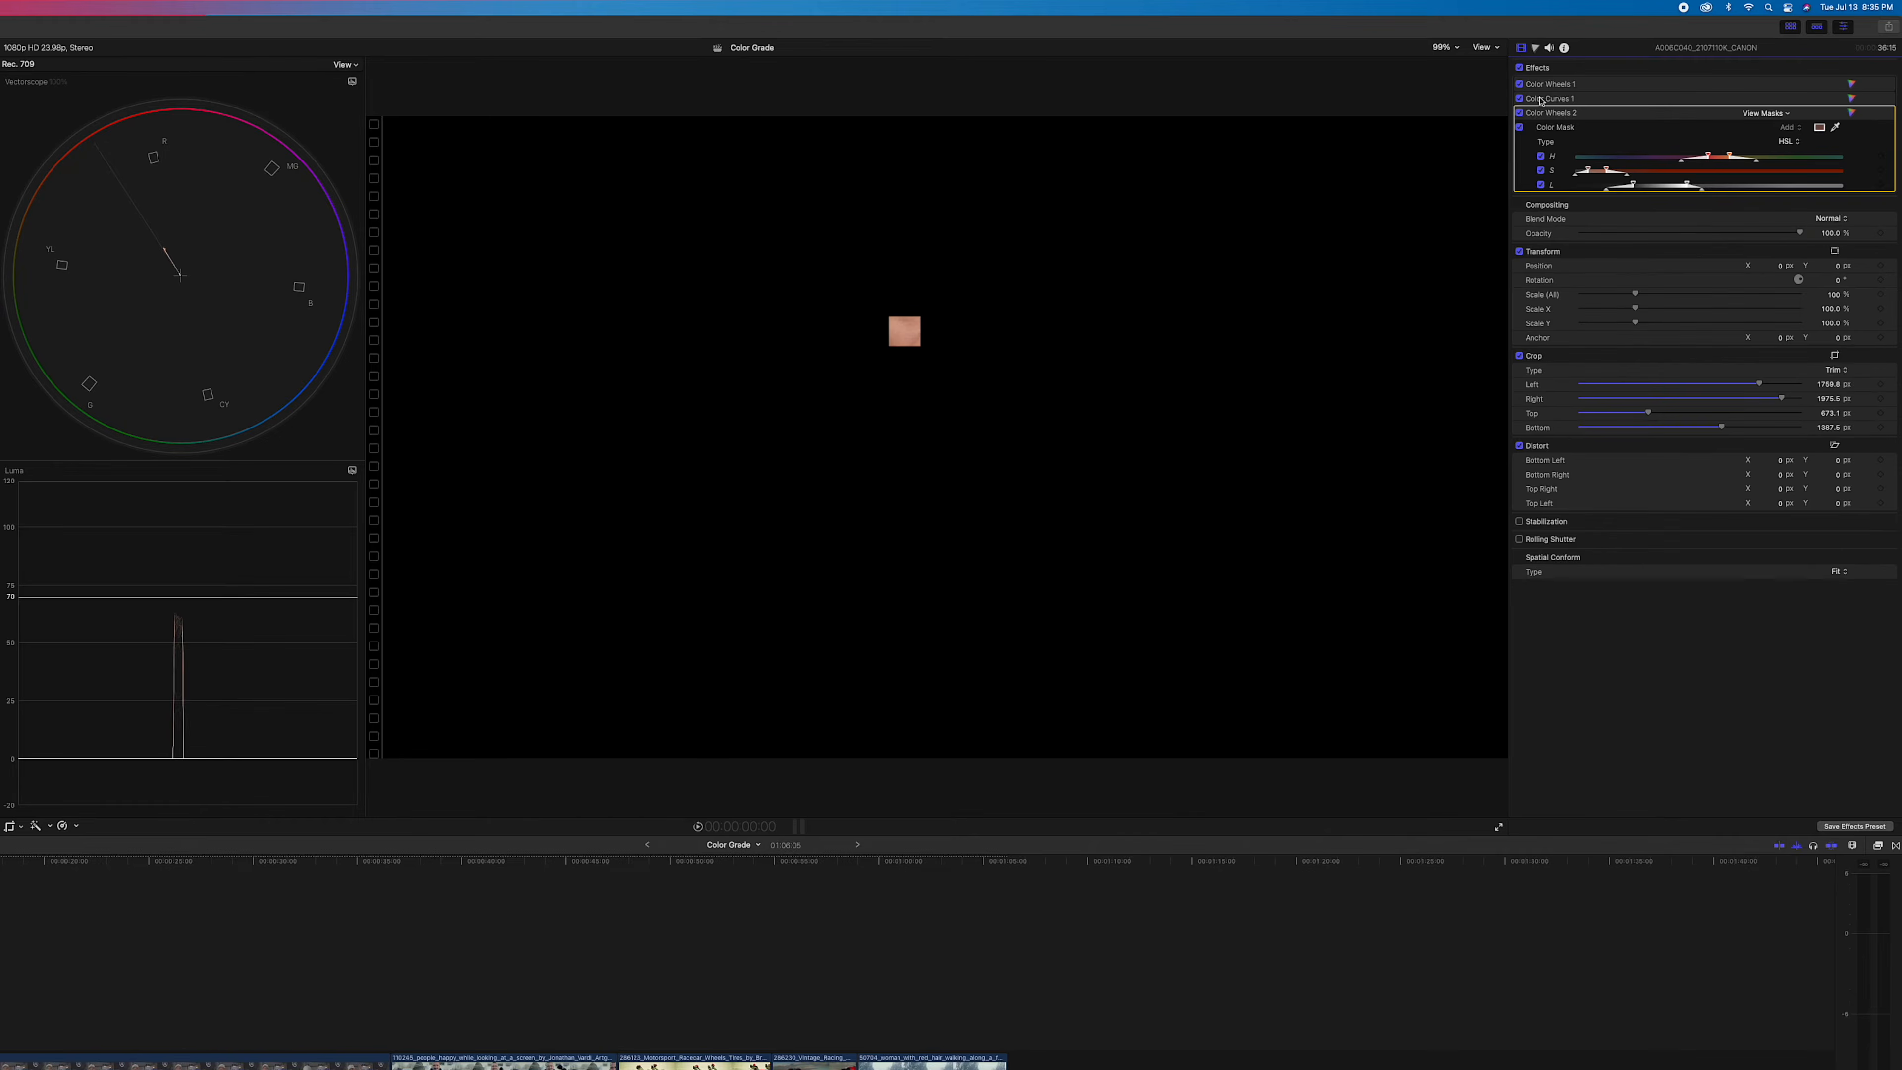
pyautogui.click(1519, 356)
# Toggle the Color Wheels 2 correction off and on repeatedly to compare the skin tones before and after, leaving it on.
pyautogui.click(1519, 112)
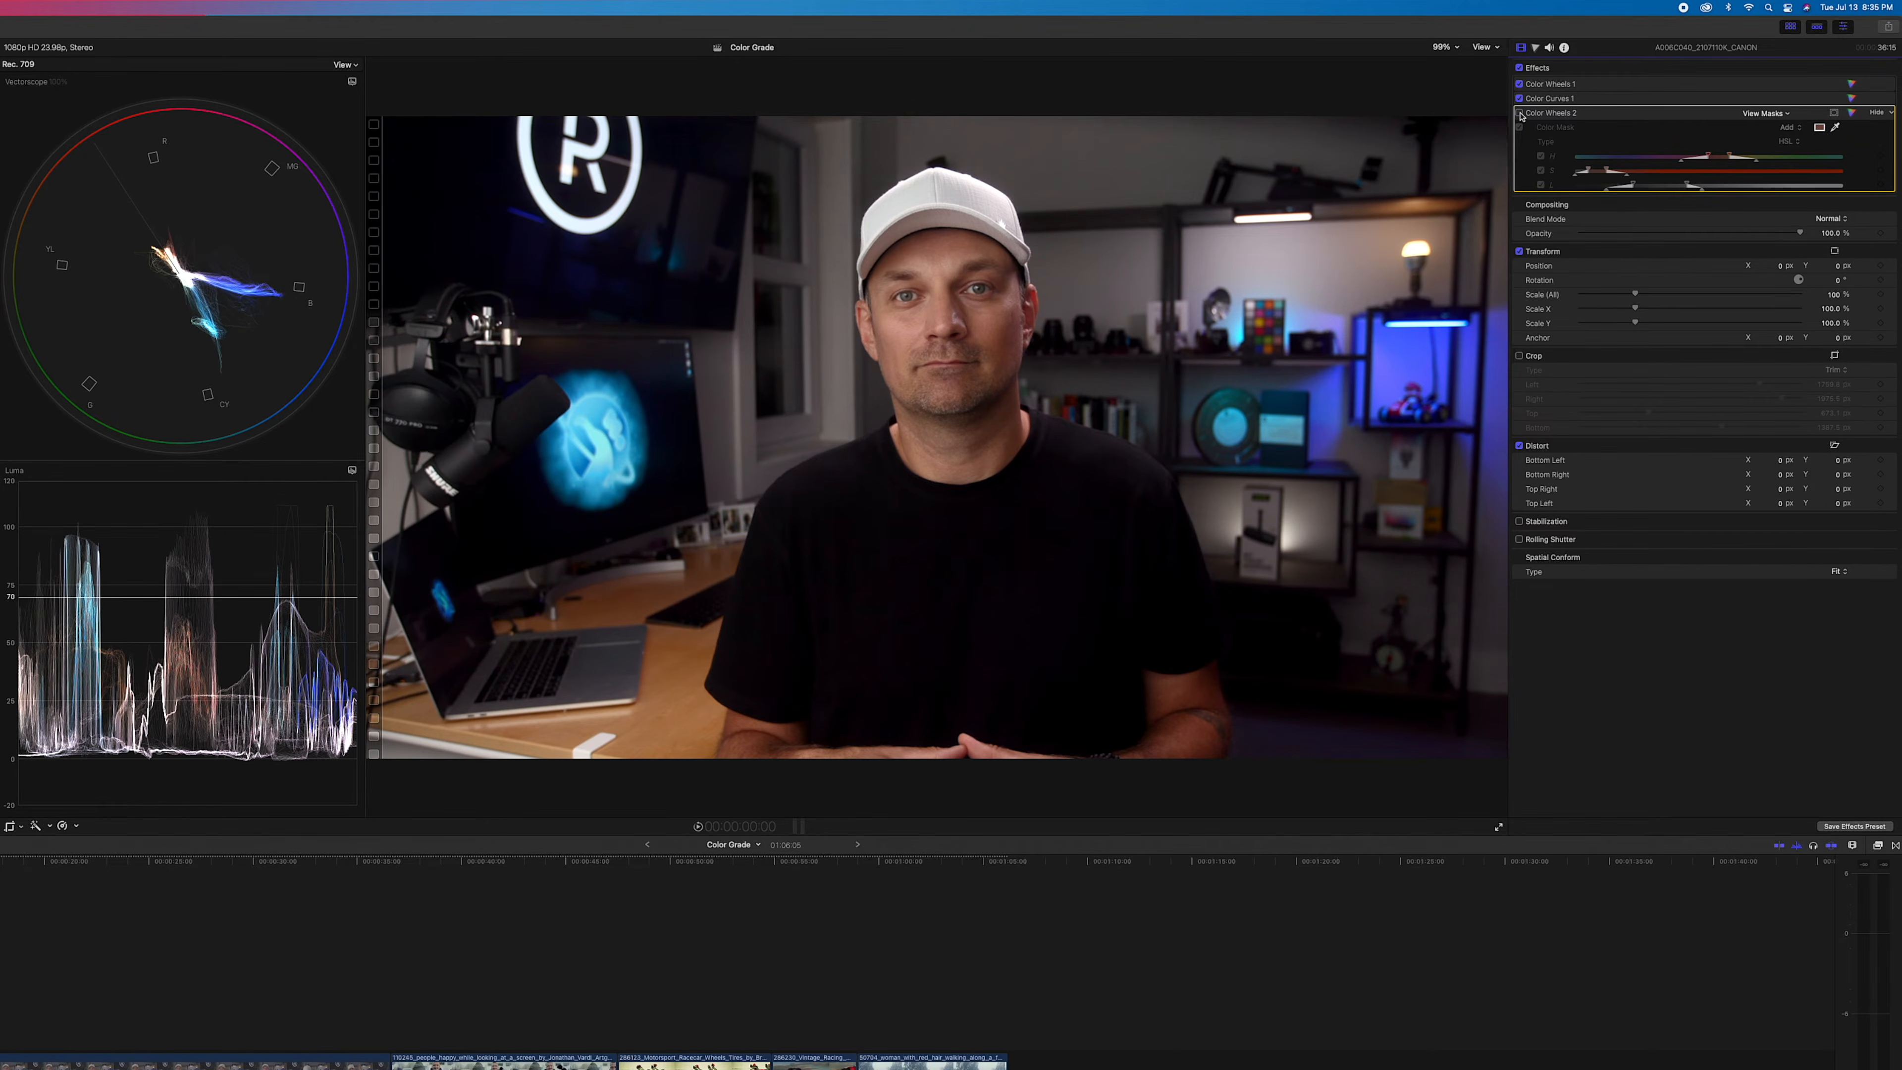
pyautogui.click(1519, 113)
pyautogui.click(1519, 113)
pyautogui.click(1519, 113)
pyautogui.click(1519, 113)
pyautogui.click(1519, 113)
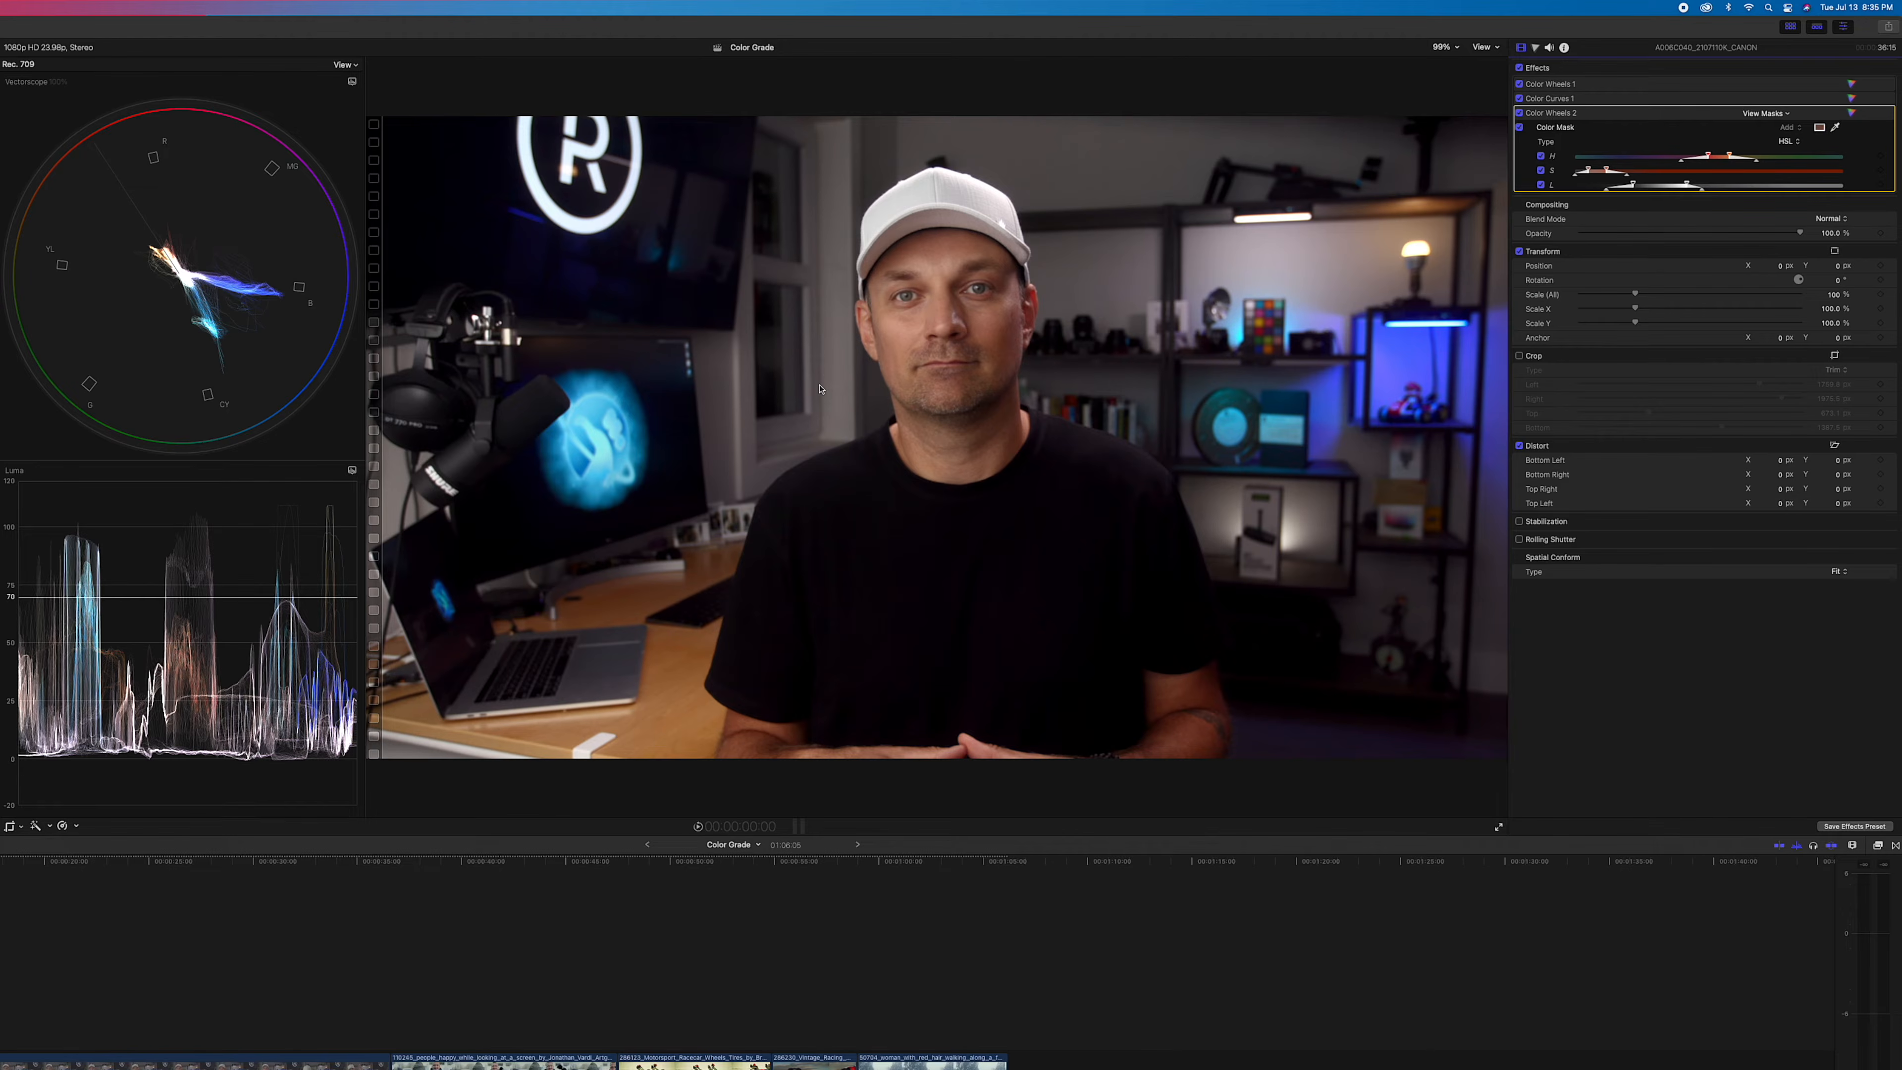
pyautogui.click(1519, 113)
pyautogui.click(1519, 113)
pyautogui.click(1519, 113)
pyautogui.click(1519, 113)
pyautogui.click(1519, 113)
pyautogui.click(1519, 113)
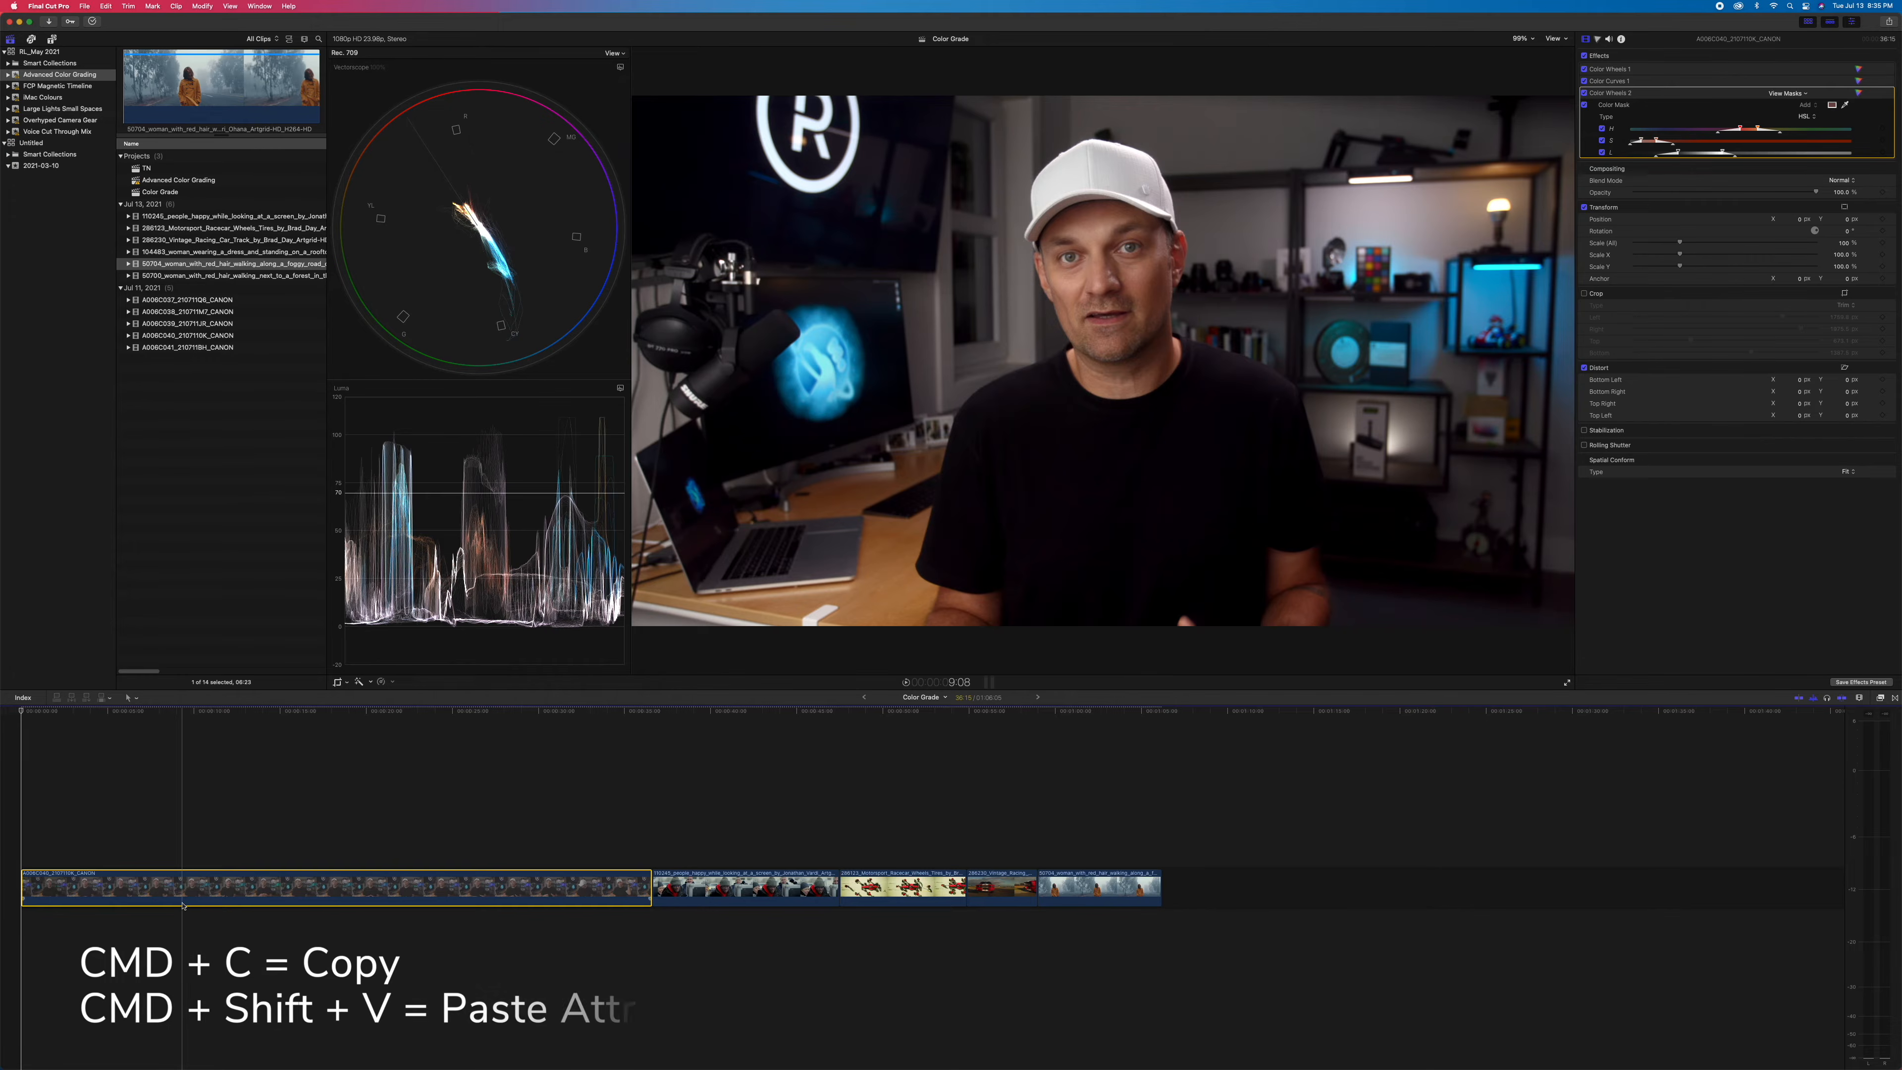
# Paste only the Color Wheels 2 attribute back onto the talking-head clip, leaving out Color Wheels 1 and Color Curves 1.
pyautogui.press('super+shift+v')
pyautogui.click(895, 324)
pyautogui.click(885, 336)
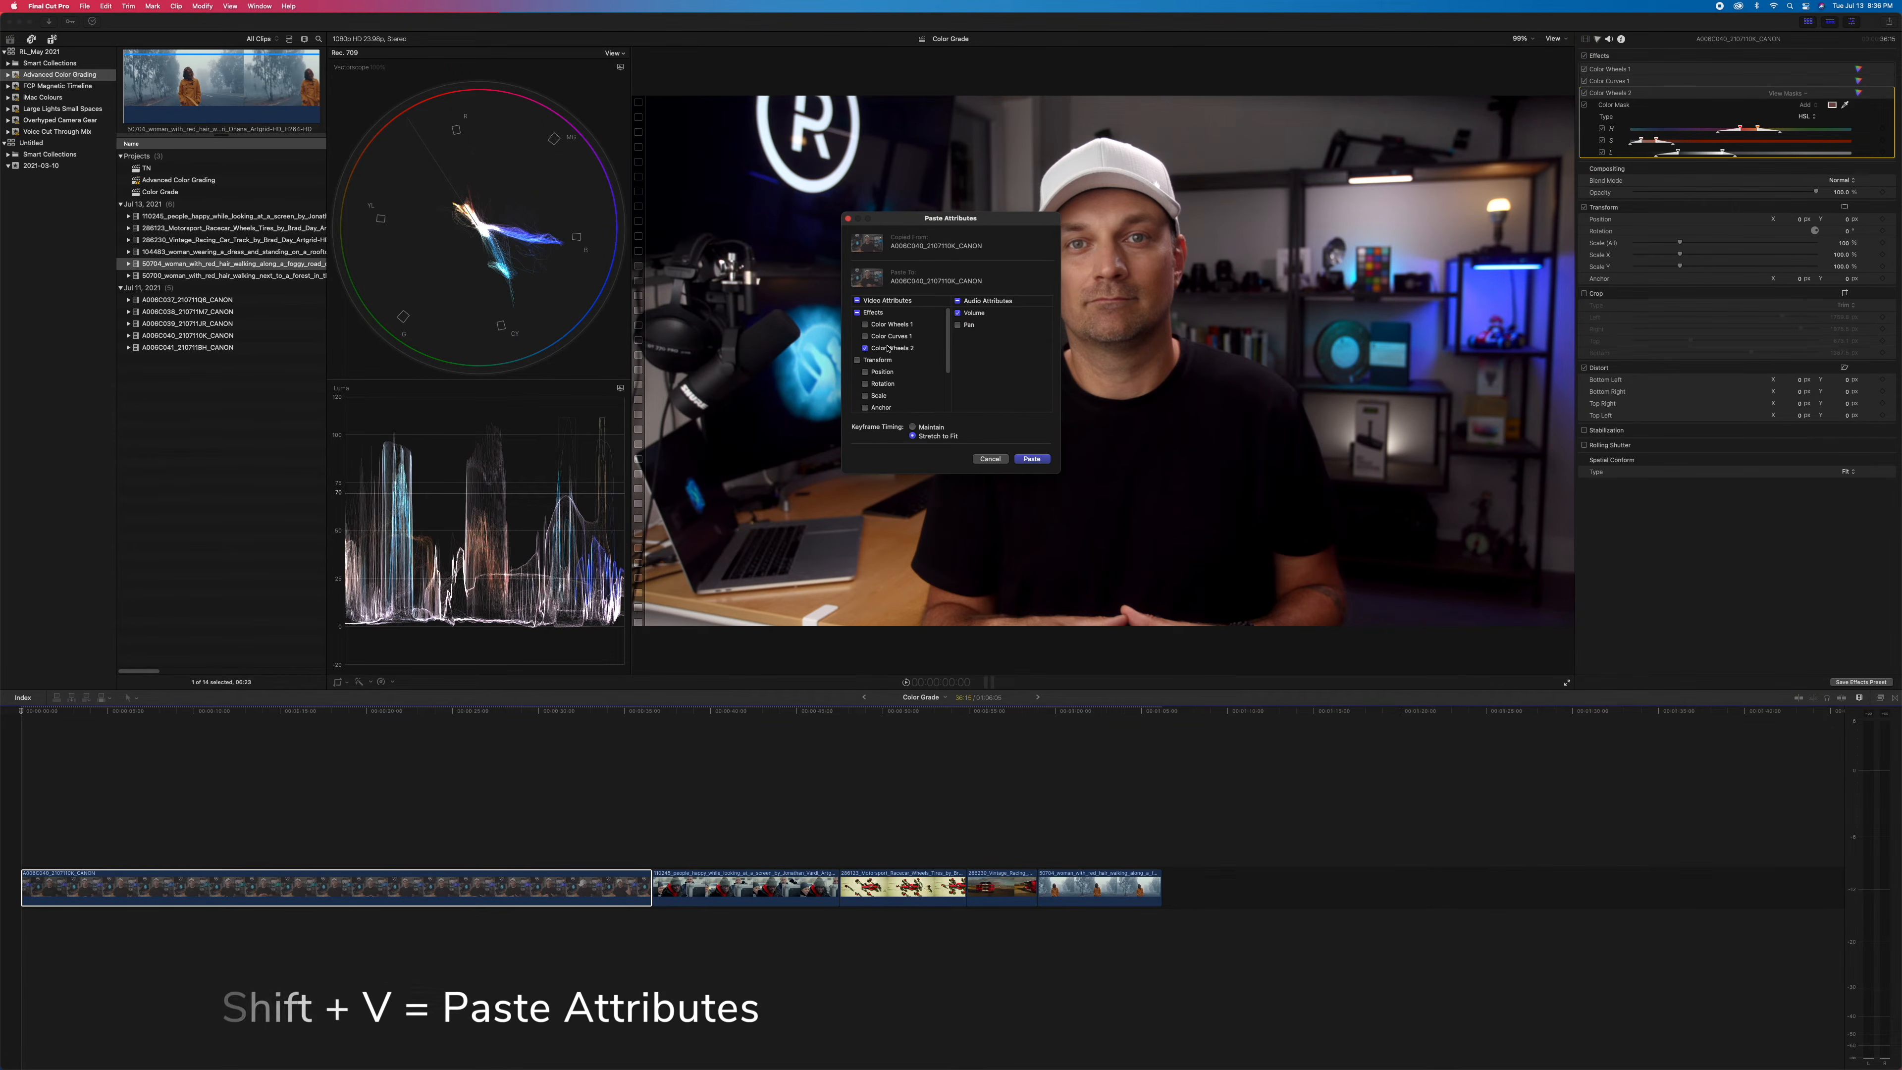
pyautogui.click(1031, 459)
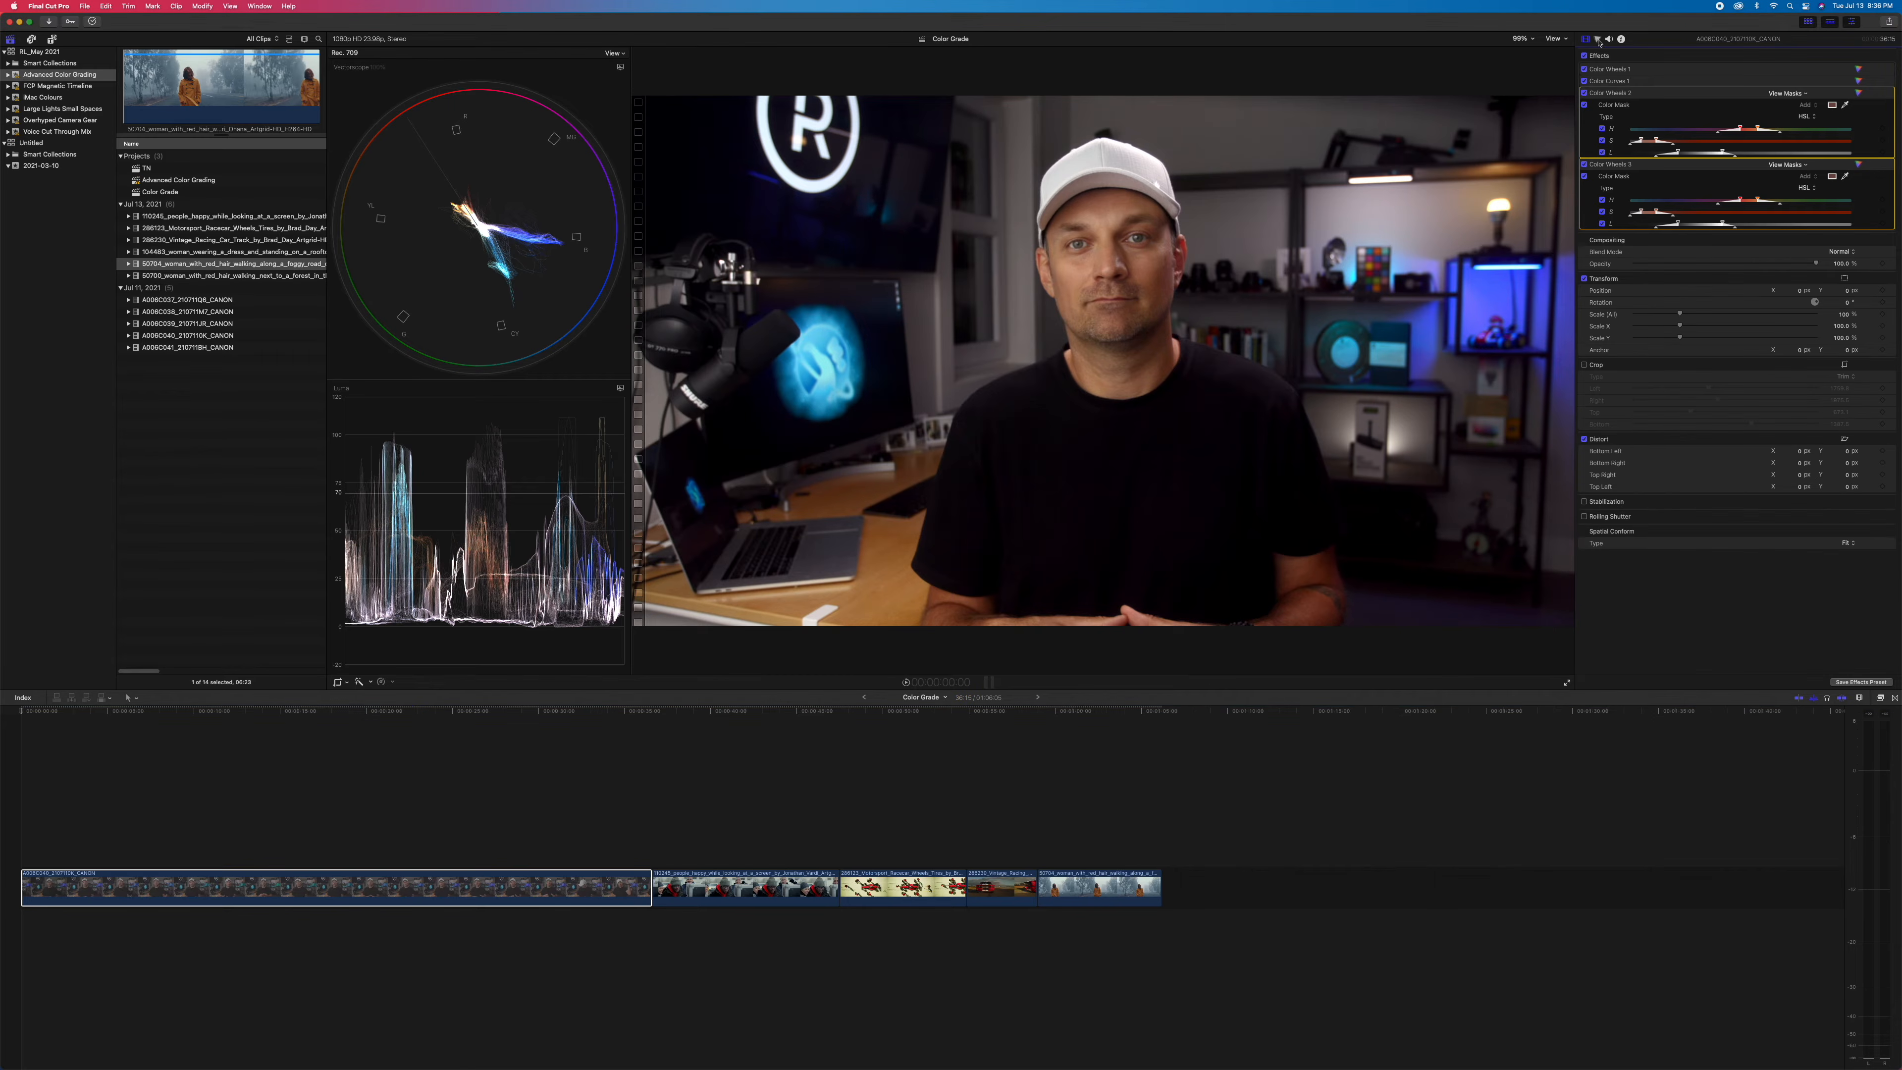
# Open the duplicated Color Wheels 3 correction and set it to affect the area outside its color mask.
pyautogui.click(1598, 39)
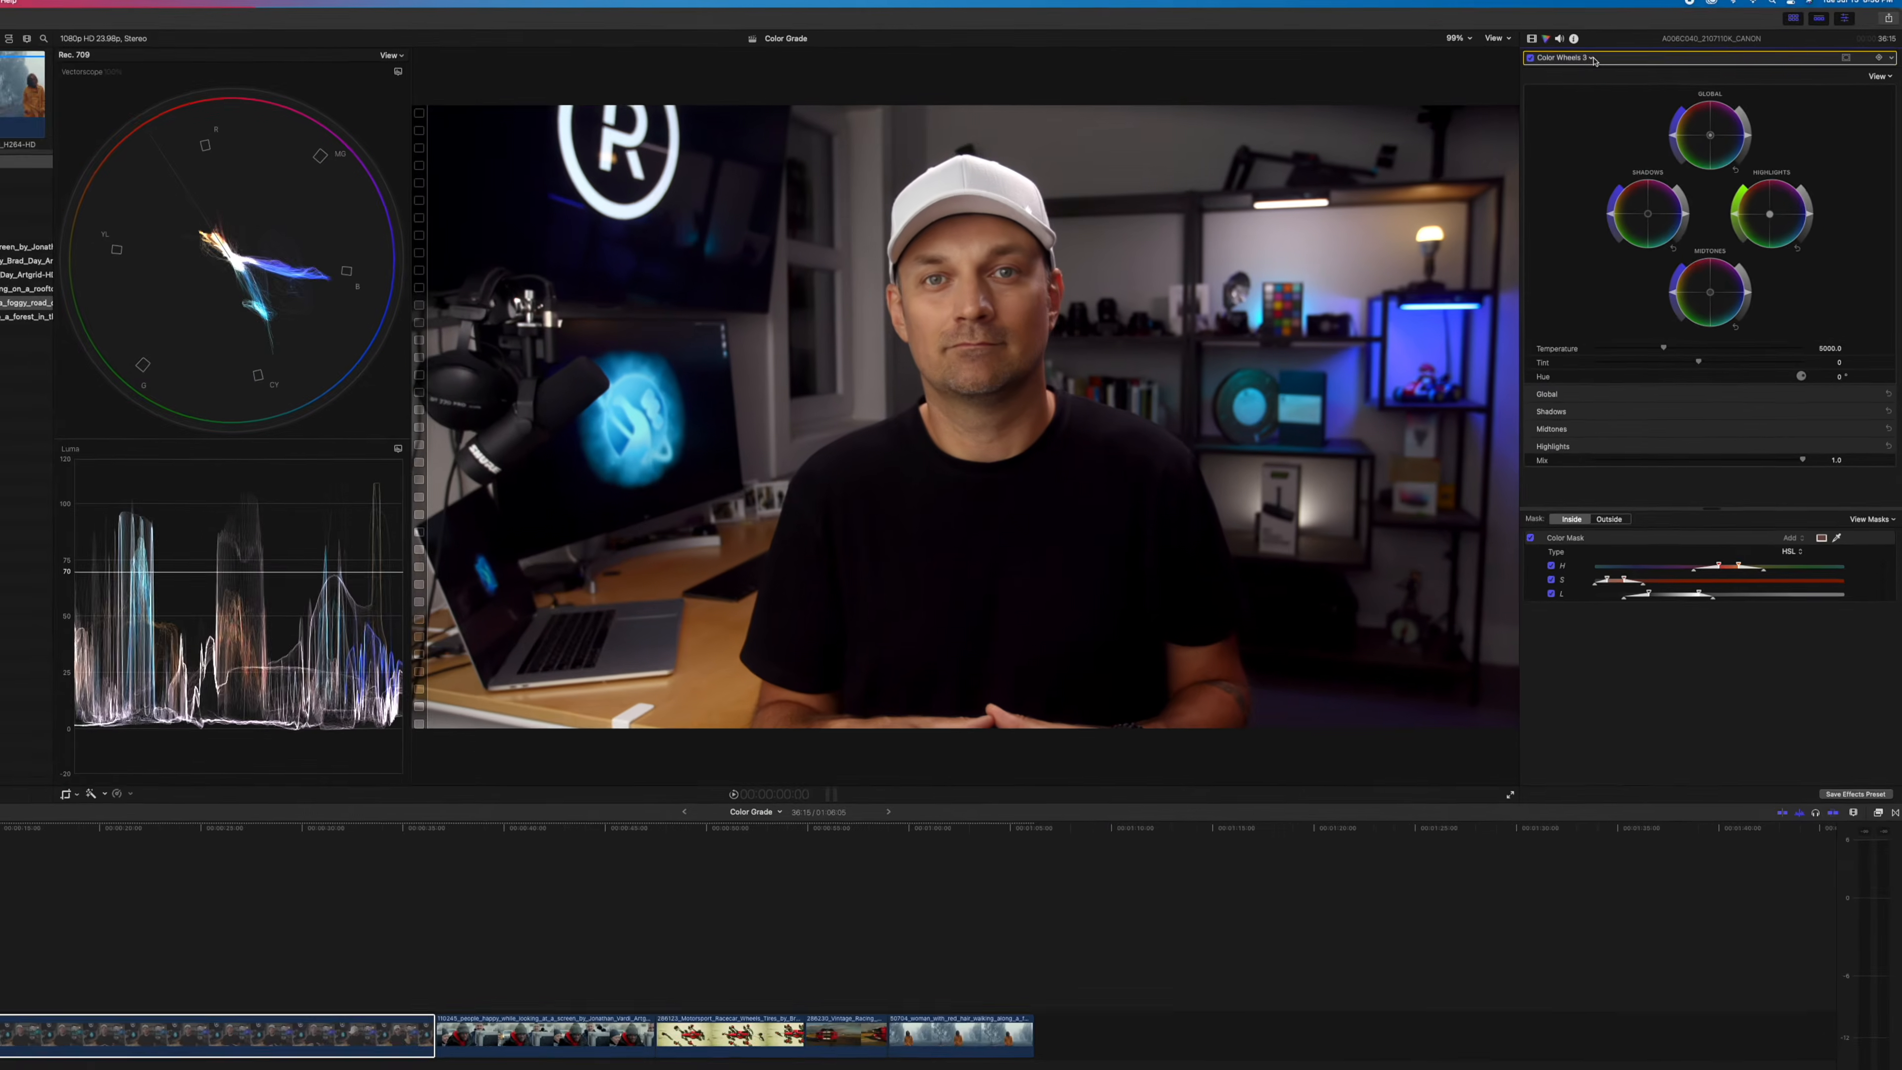
pyautogui.click(1634, 56)
pyautogui.click(1636, 110)
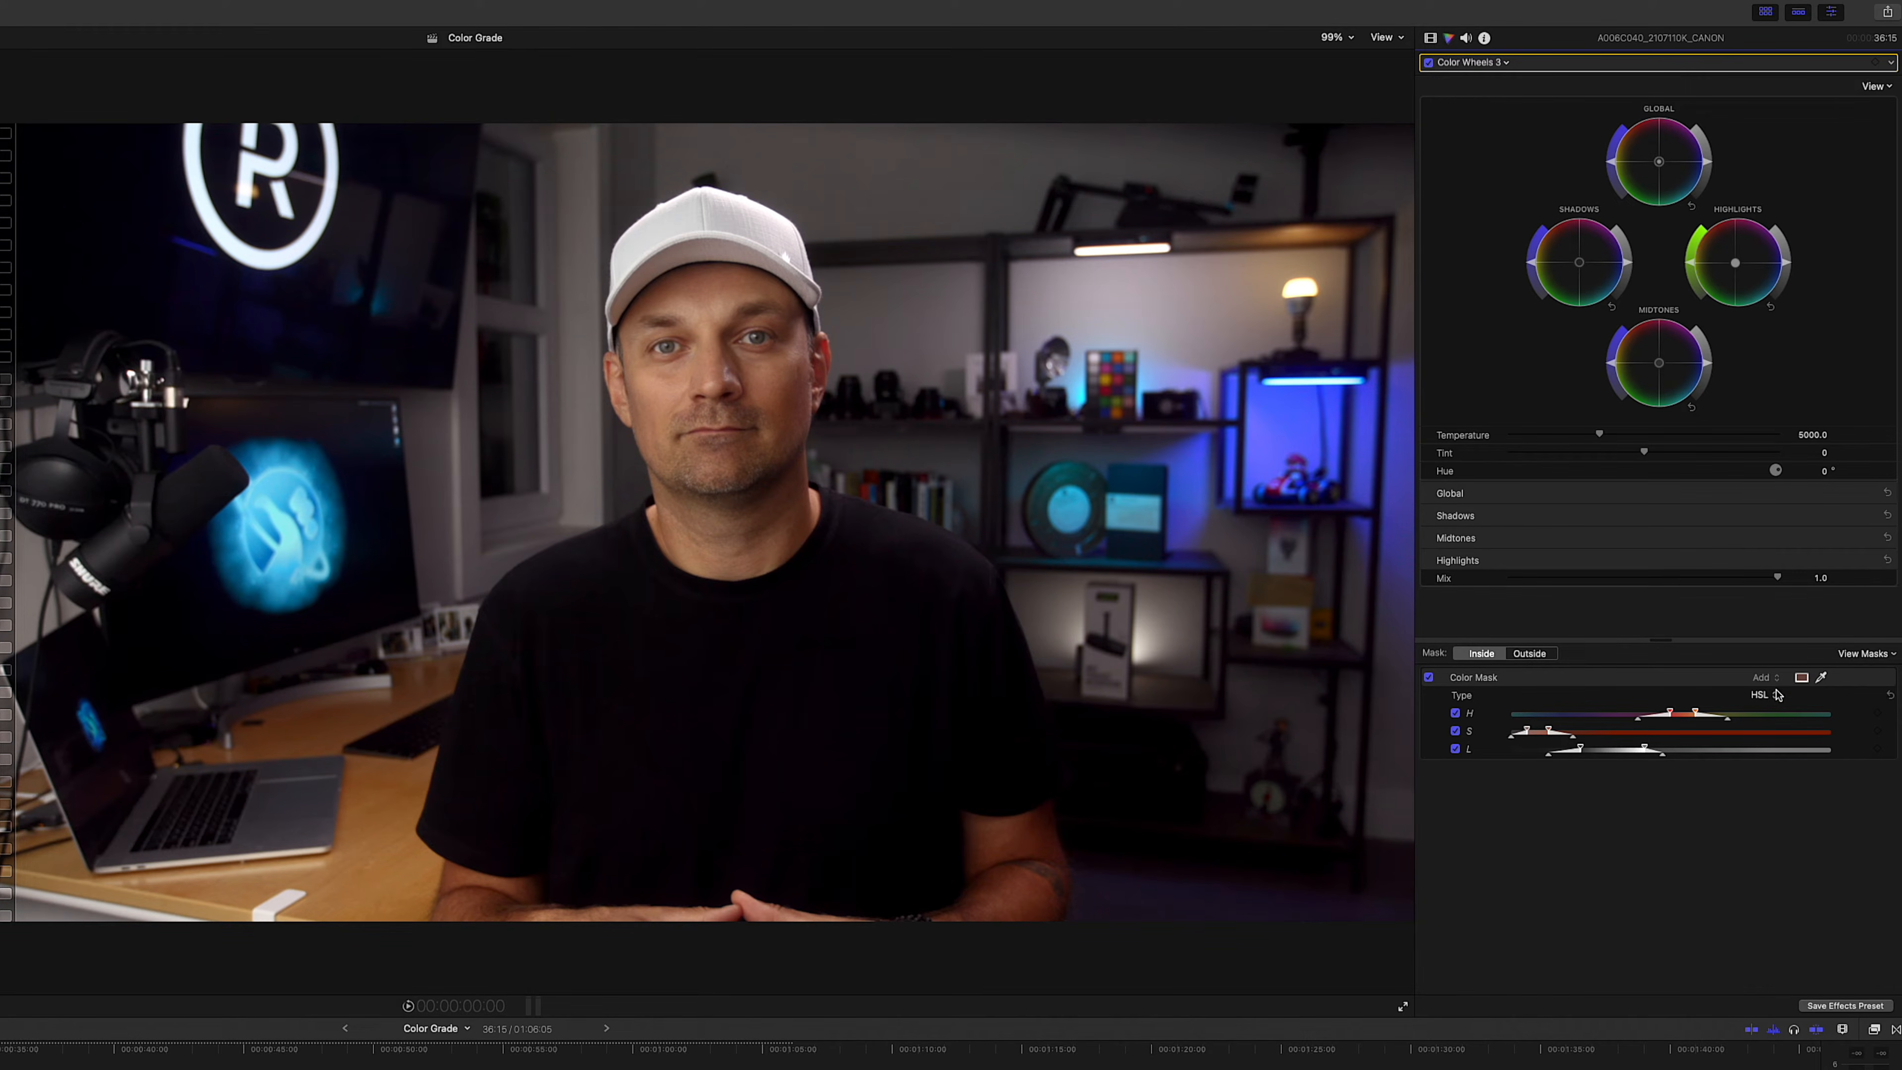
pyautogui.click(1530, 654)
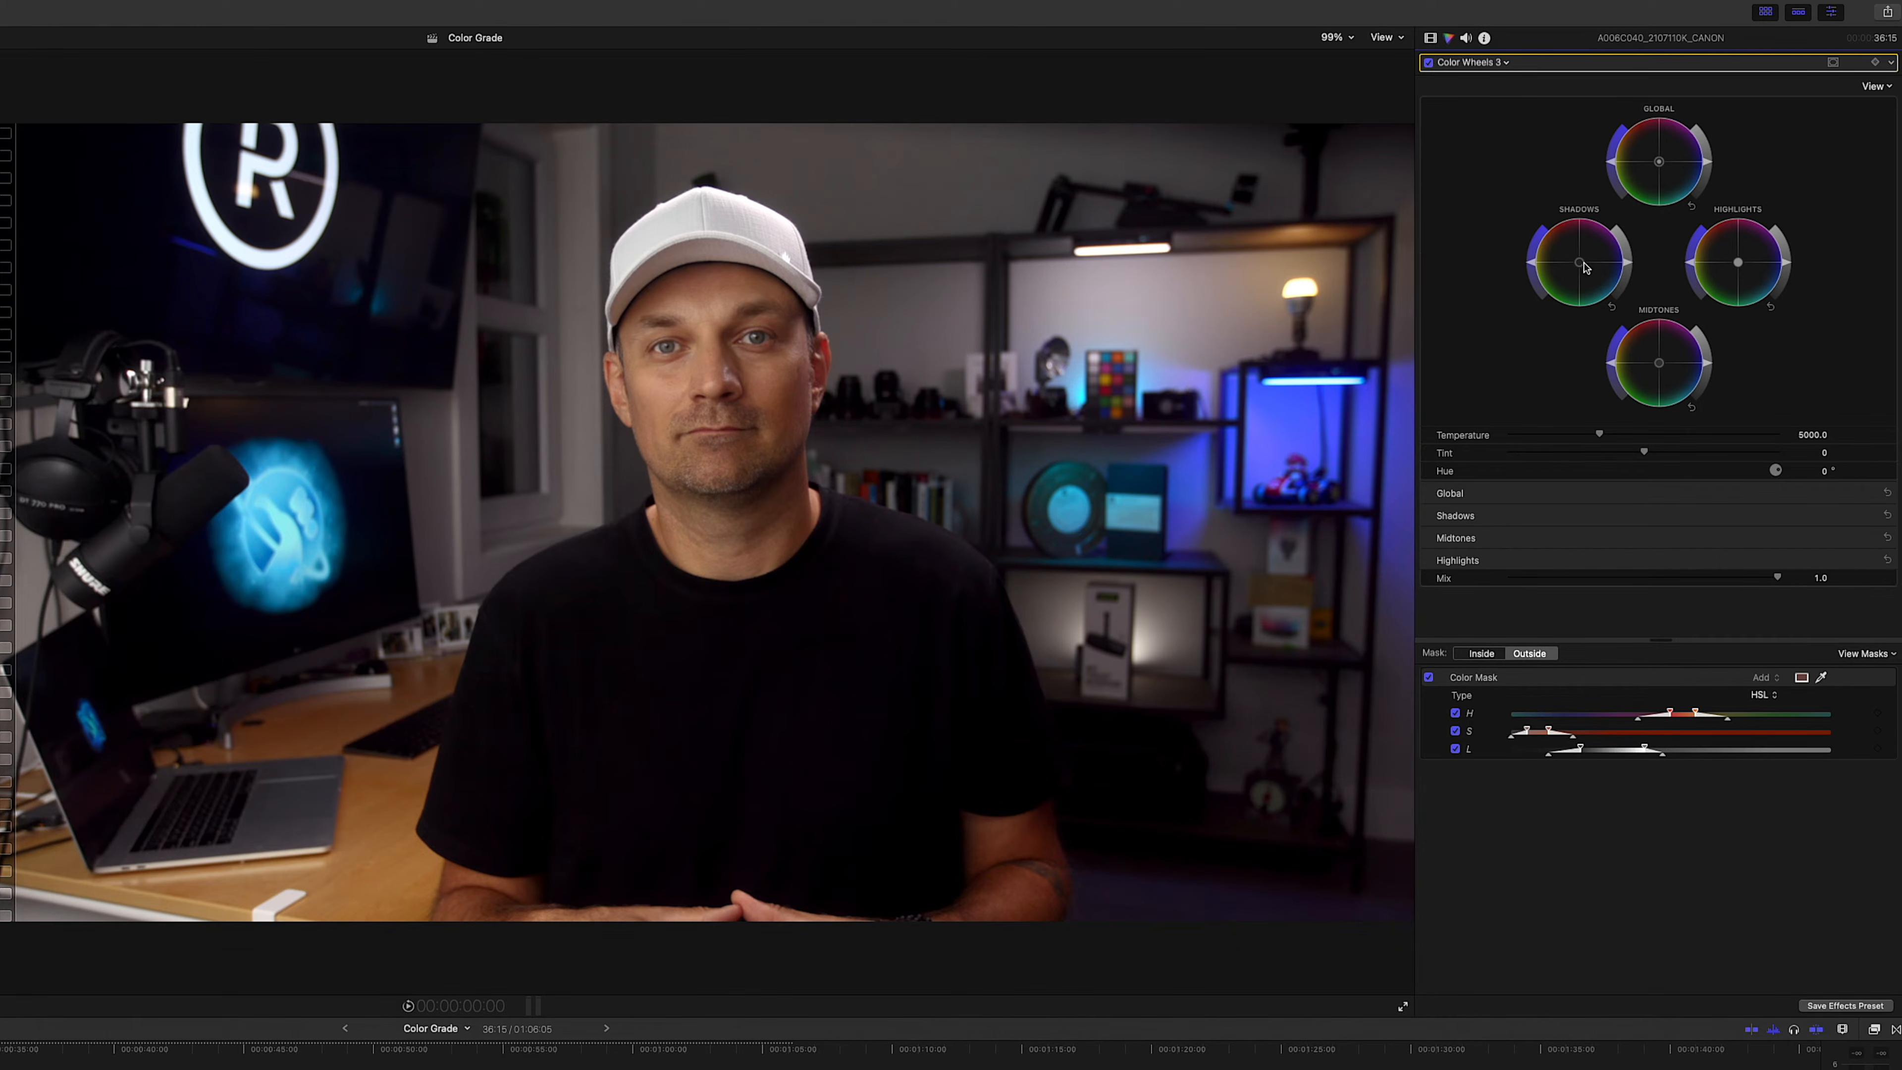
# Try an extreme color push of the shadows outside the mask, compare it off and on, and return the shadows to center.
pyautogui.moveTo(1580, 263); pyautogui.dragTo(1253, 245)
pyautogui.click(1429, 63)
pyautogui.click(1429, 62)
pyautogui.click(1429, 62)
pyautogui.click(1429, 63)
pyautogui.click(1429, 62)
pyautogui.click(1429, 62)
pyautogui.click(1429, 63)
pyautogui.click(1428, 63)
pyautogui.click(1429, 62)
pyautogui.click(1429, 63)
pyautogui.moveTo(1535, 259); pyautogui.dragTo(1580, 264)
# Shift the shadows, highlights and midtones outside the skin mask slightly toward green and teal.
pyautogui.moveTo(1580, 263); pyautogui.dragTo(1574, 272)
pyautogui.moveTo(1735, 265); pyautogui.dragTo(1730, 282)
pyautogui.moveTo(1581, 269); pyautogui.dragTo(1580, 273)
pyautogui.moveTo(1659, 362); pyautogui.dragTo(1659, 365)
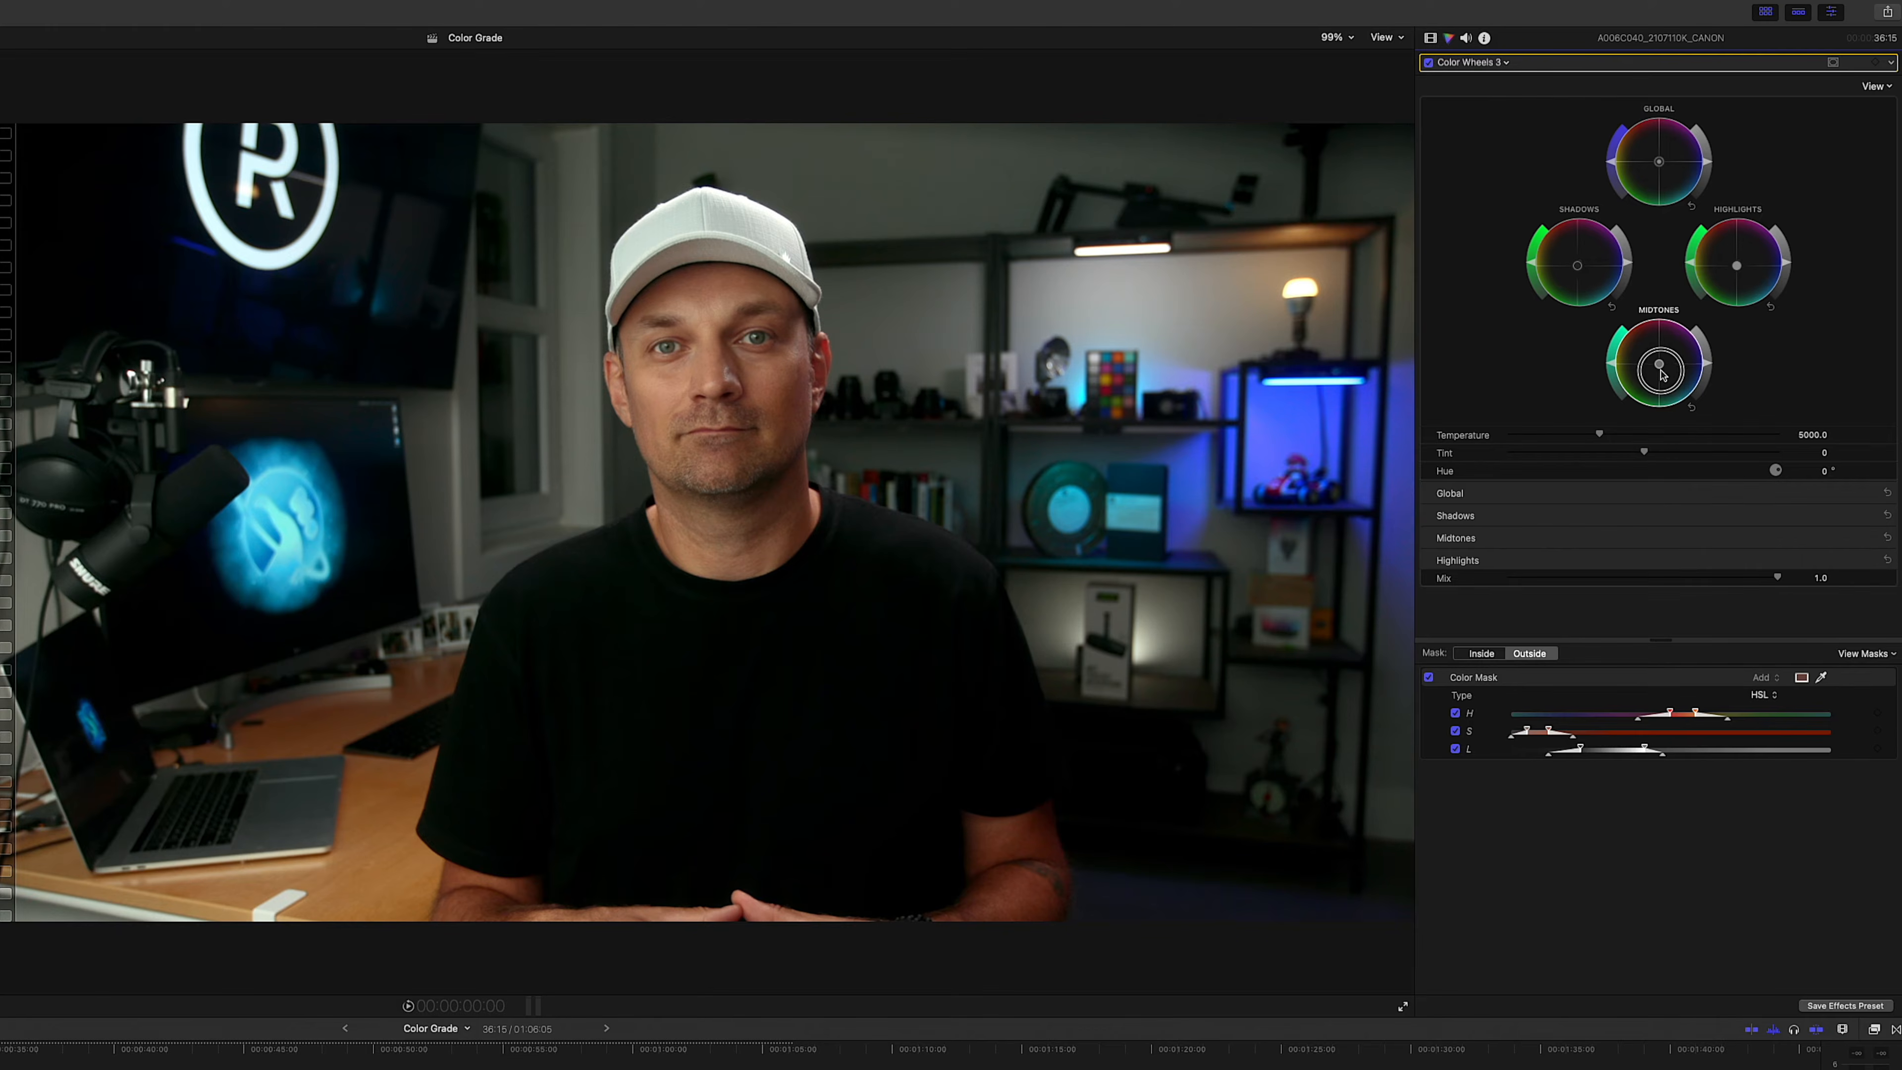
# Fine-tune the global and midtone brightness and the shadows wheel's levels for the area outside the mask.
pyautogui.moveTo(1707, 164); pyautogui.dragTo(1707, 168)
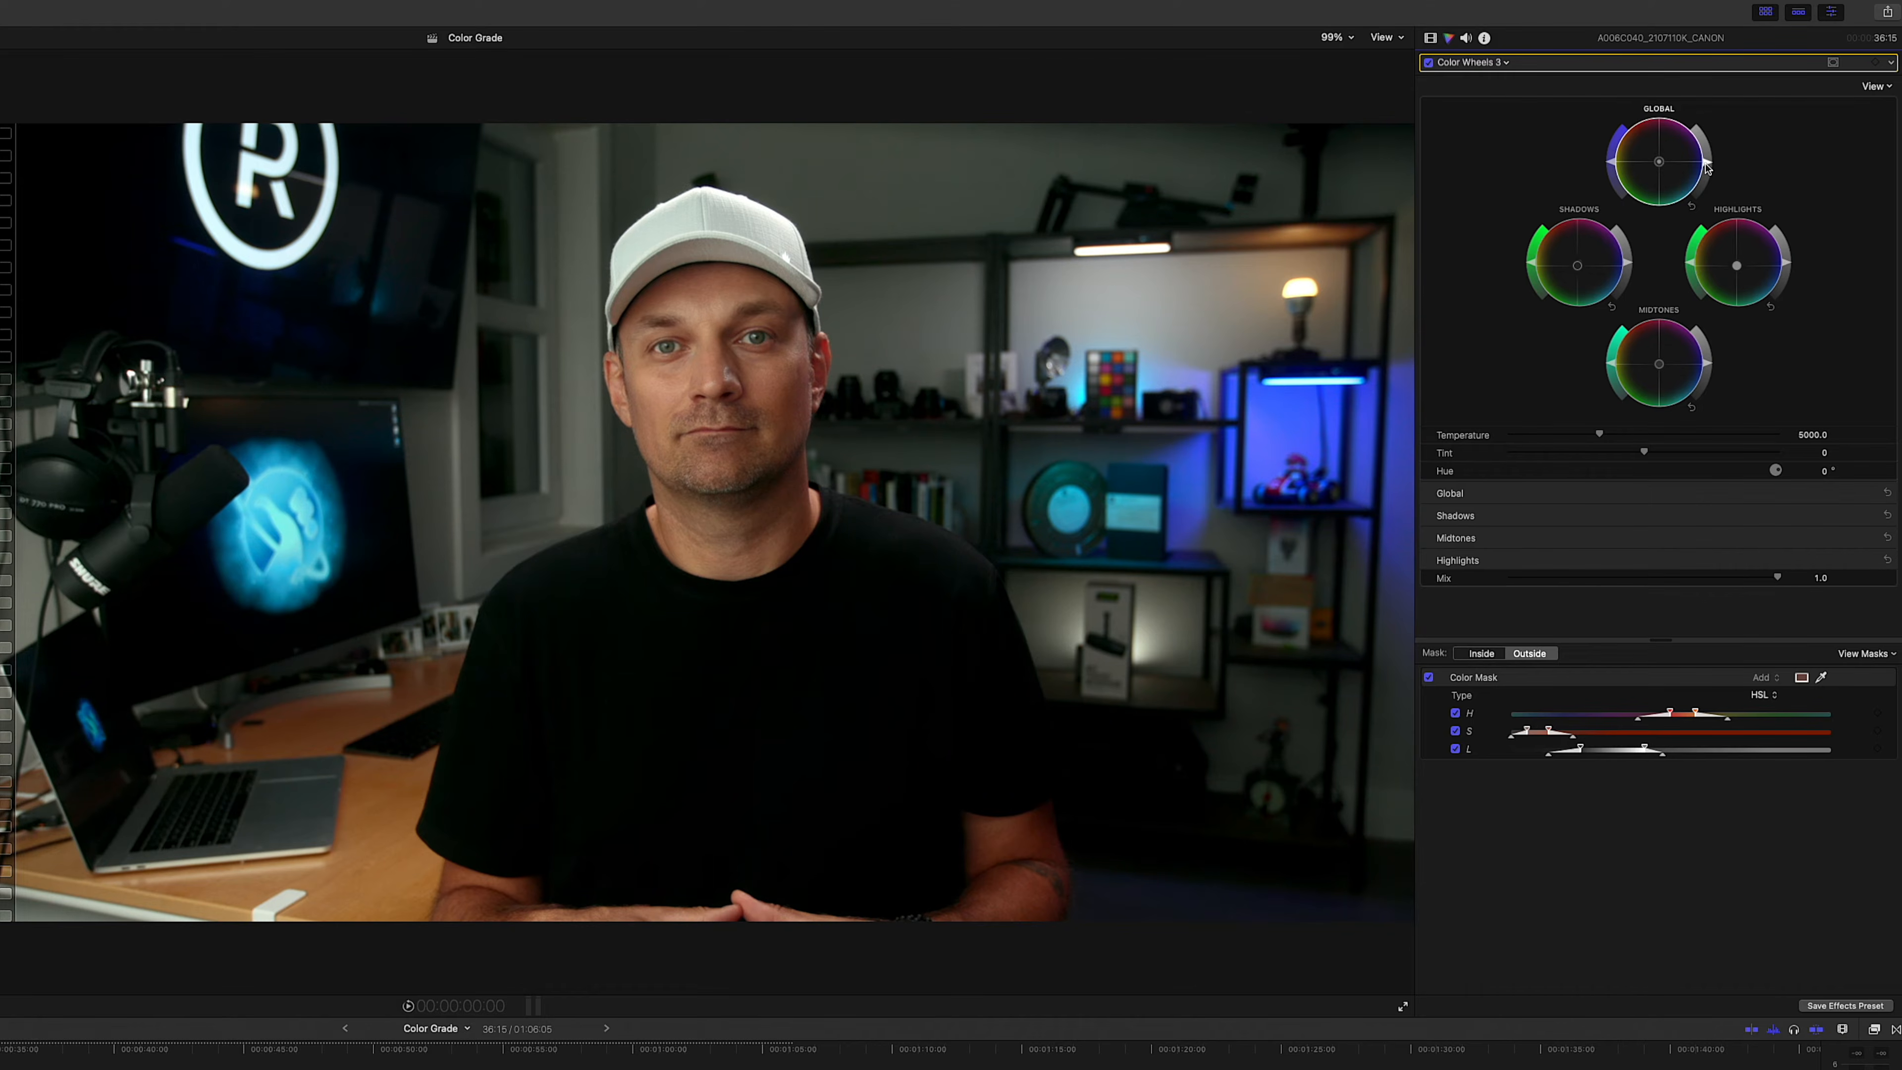
pyautogui.moveTo(1707, 365); pyautogui.dragTo(1709, 371)
pyautogui.moveTo(1627, 264); pyautogui.dragTo(1533, 263)
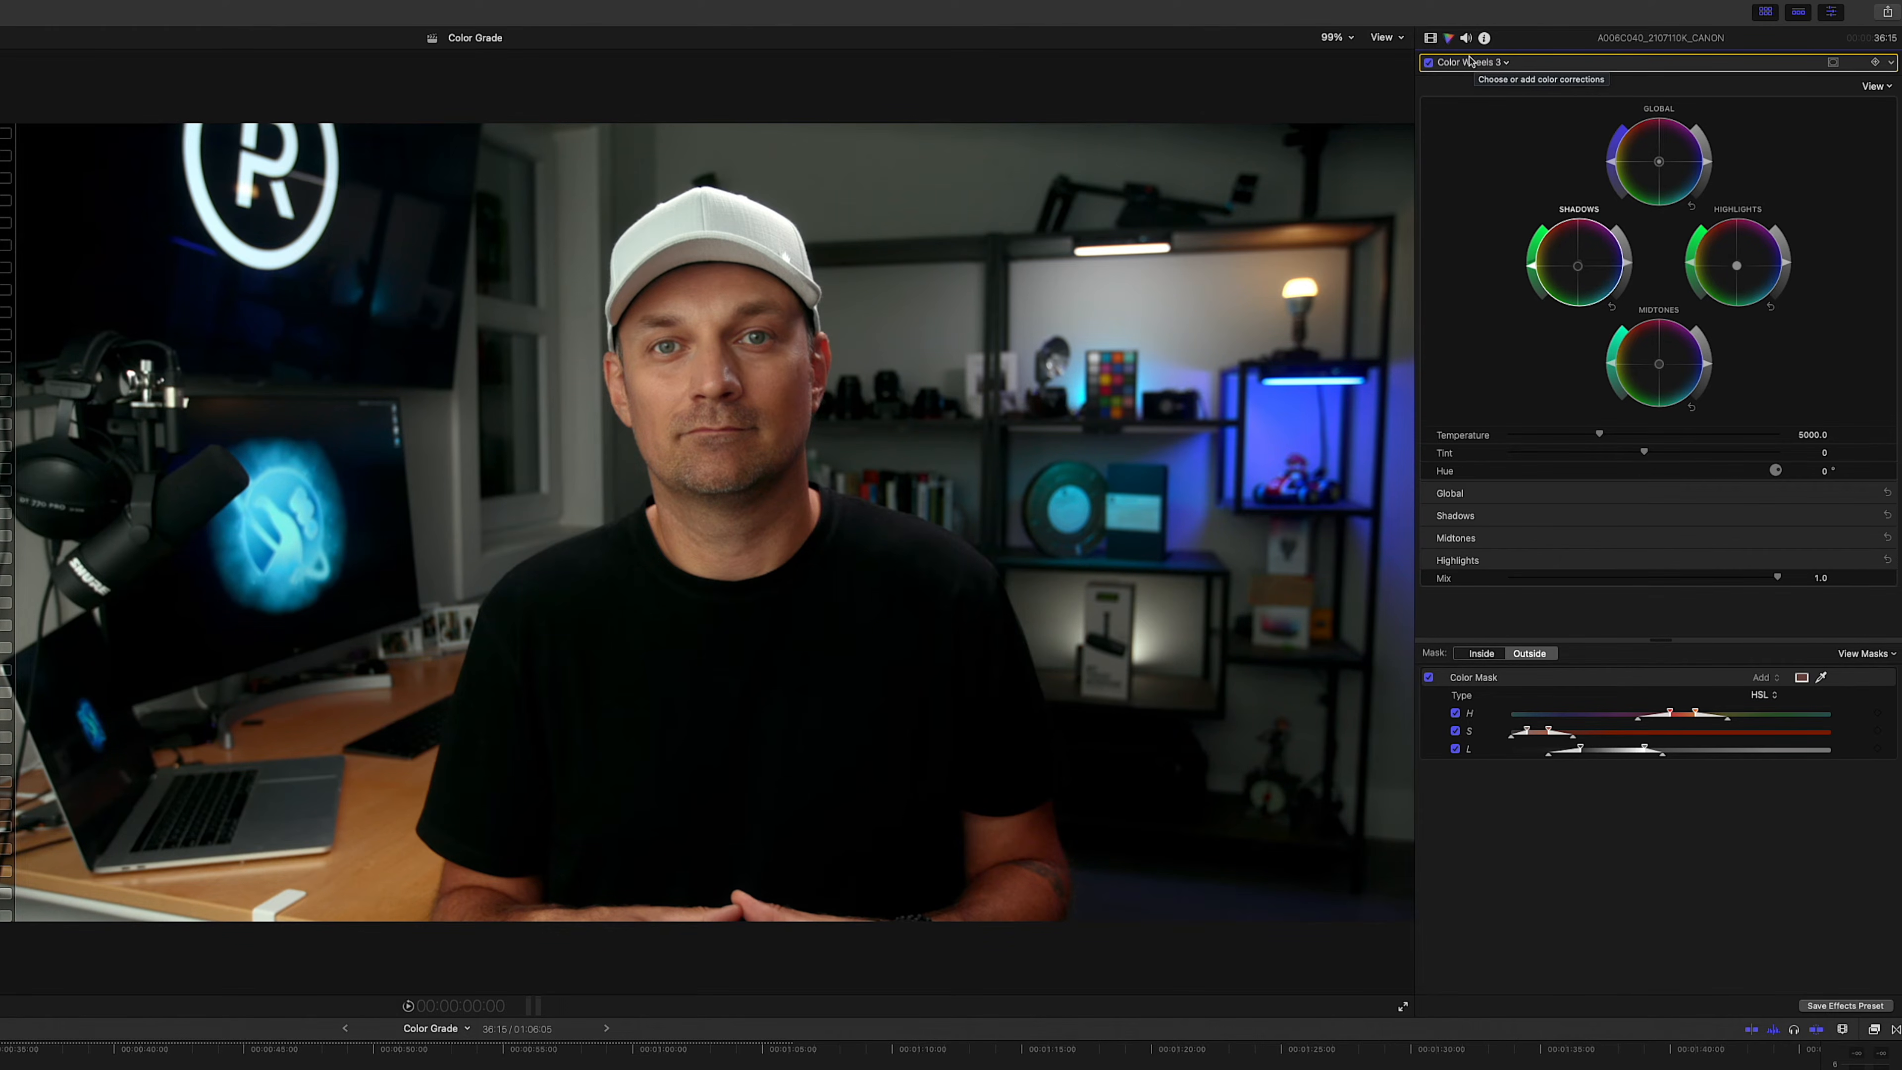
# Turn Color Wheels 2 and Color Wheels 3 off and back on one at a time to compare their effect on the clip.
pyautogui.click(1431, 39)
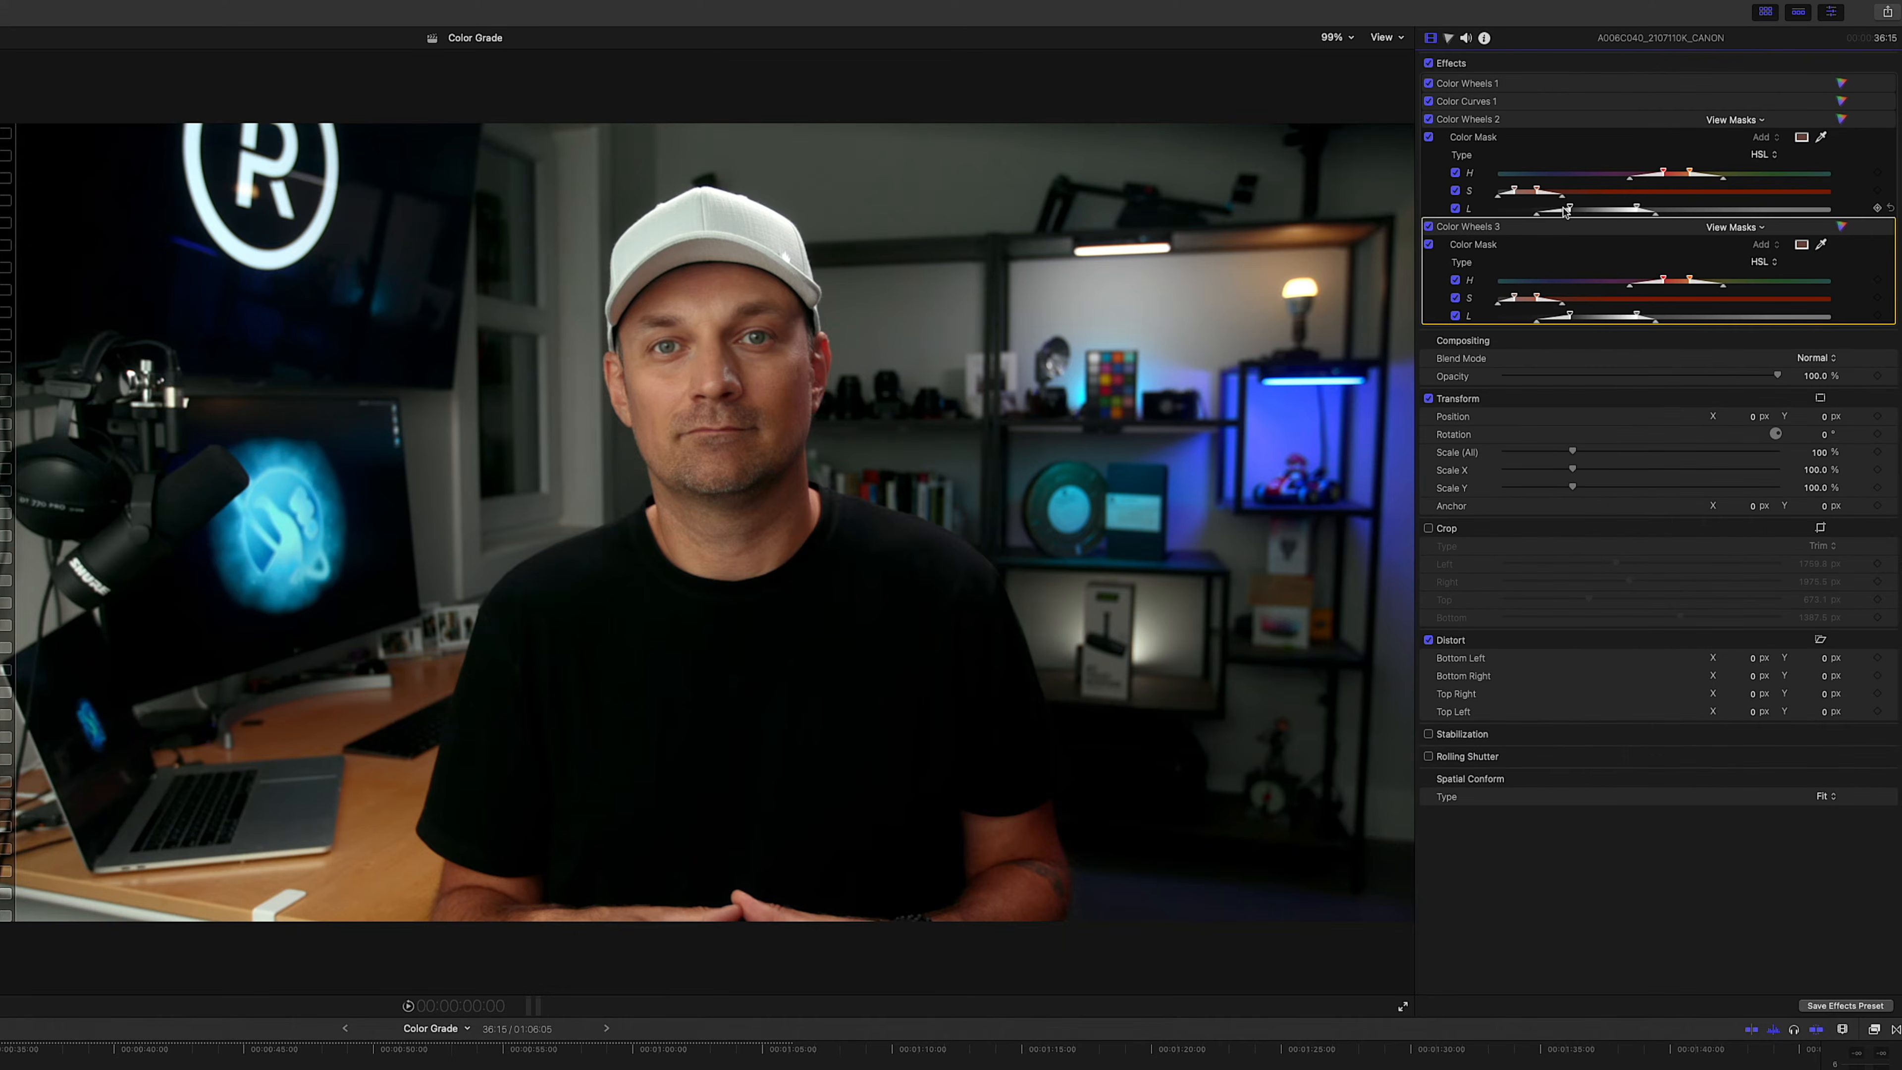
pyautogui.click(1428, 119)
pyautogui.click(1428, 226)
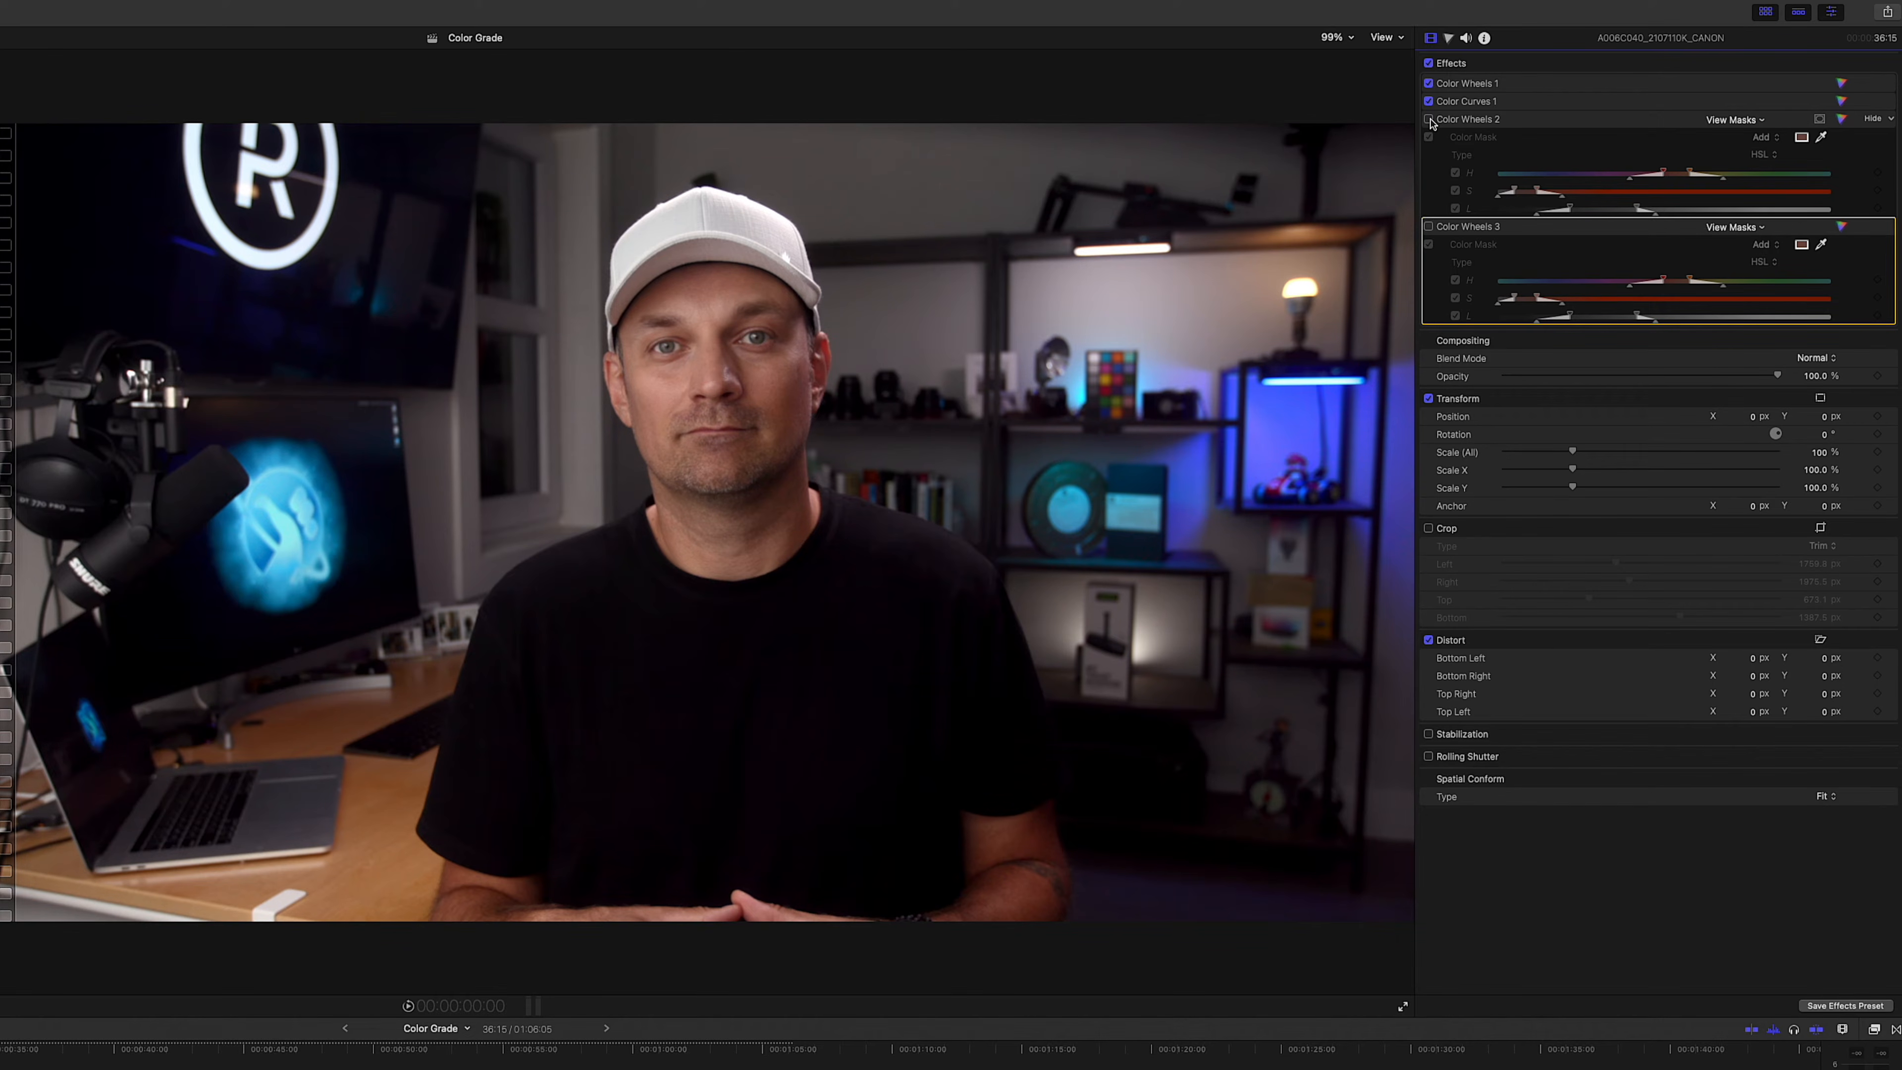
pyautogui.click(1430, 120)
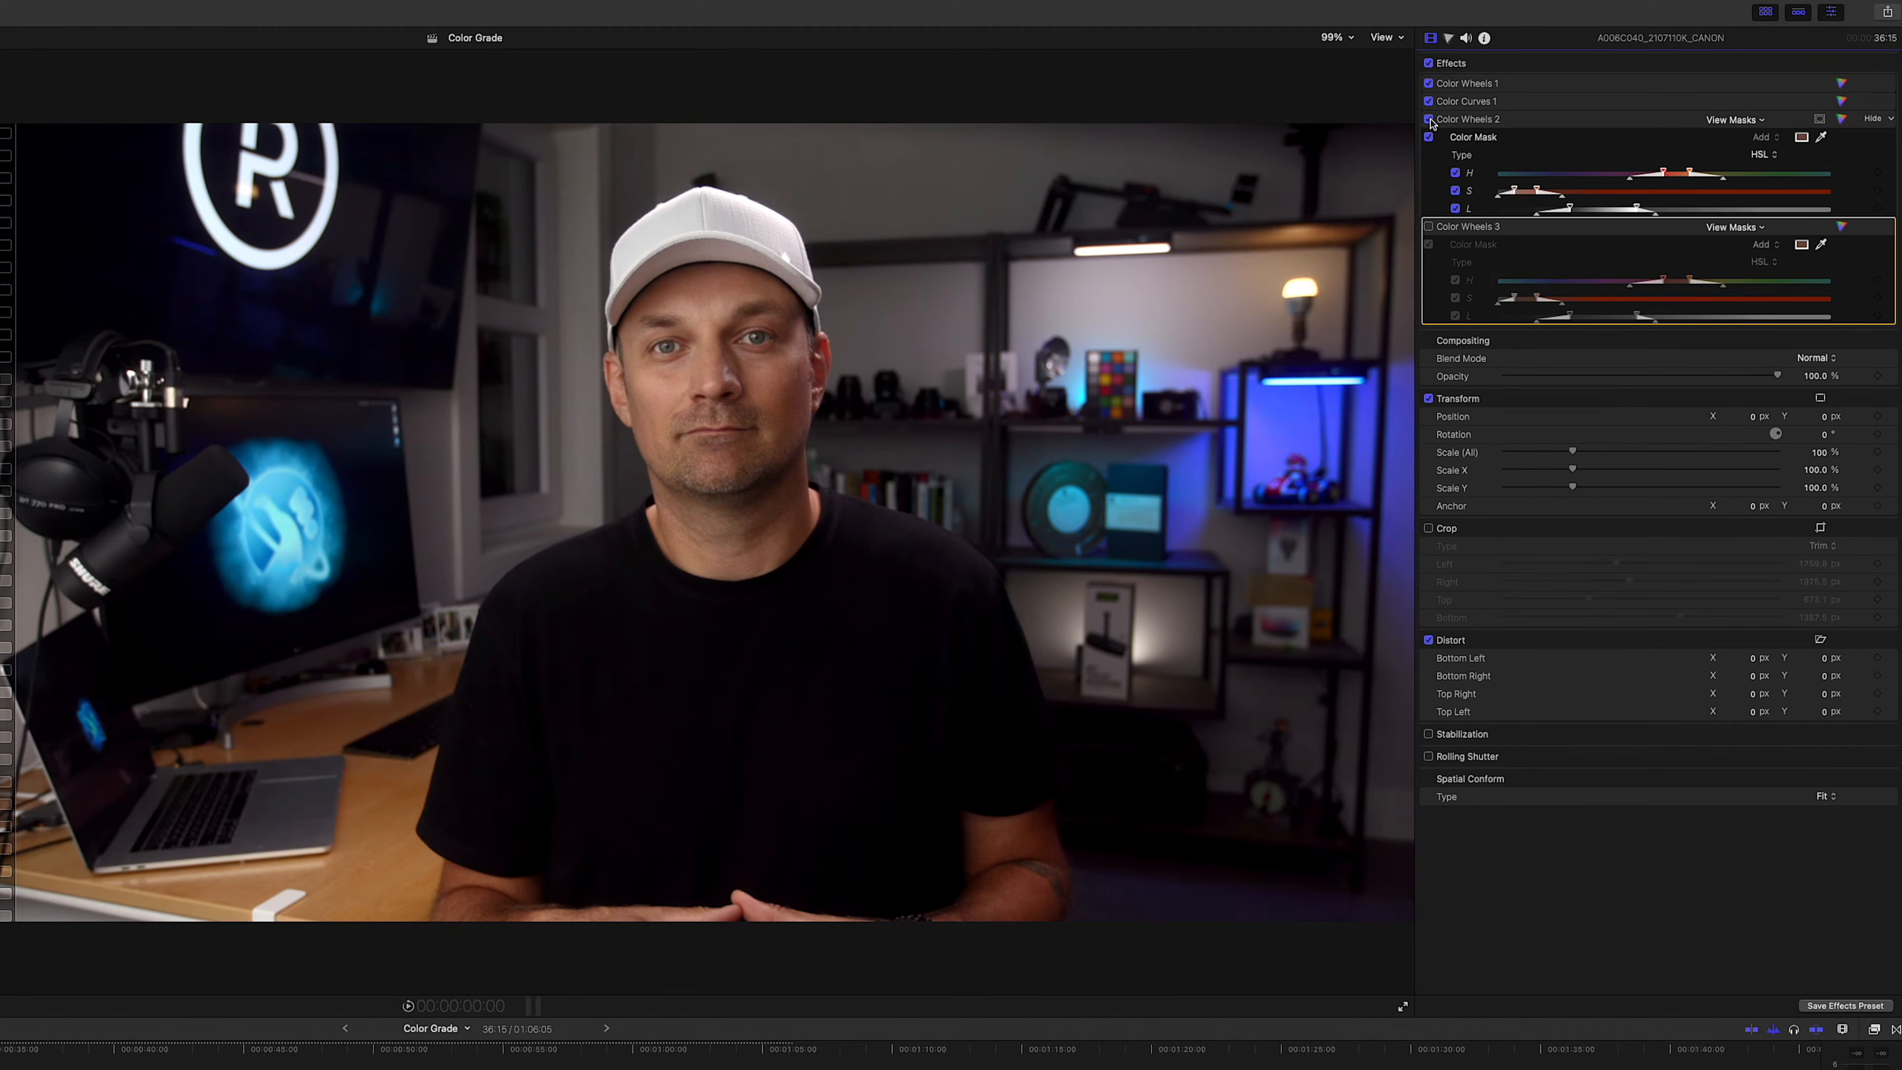
pyautogui.click(1428, 227)
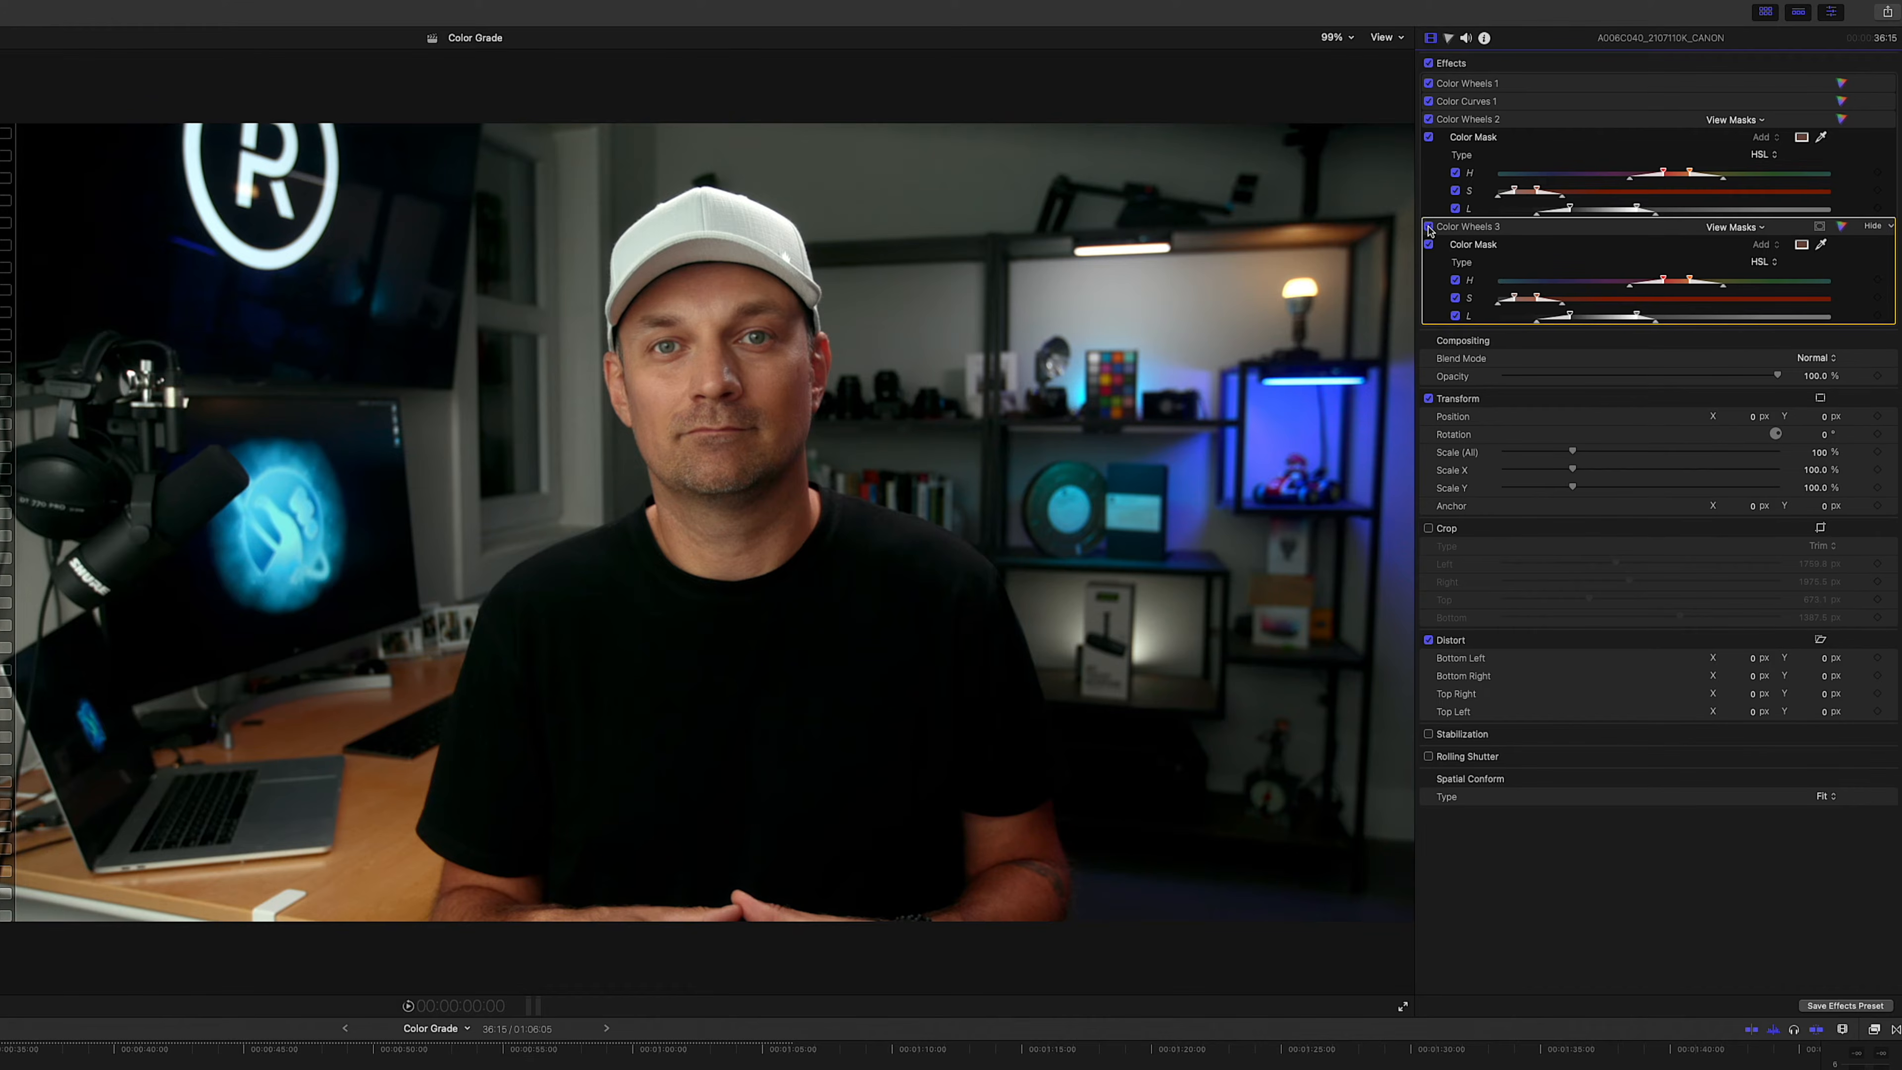
pyautogui.click(1428, 227)
# Apply the Sharpen effect from the Blur category to the talking-head clip.
pyautogui.press('super+5')
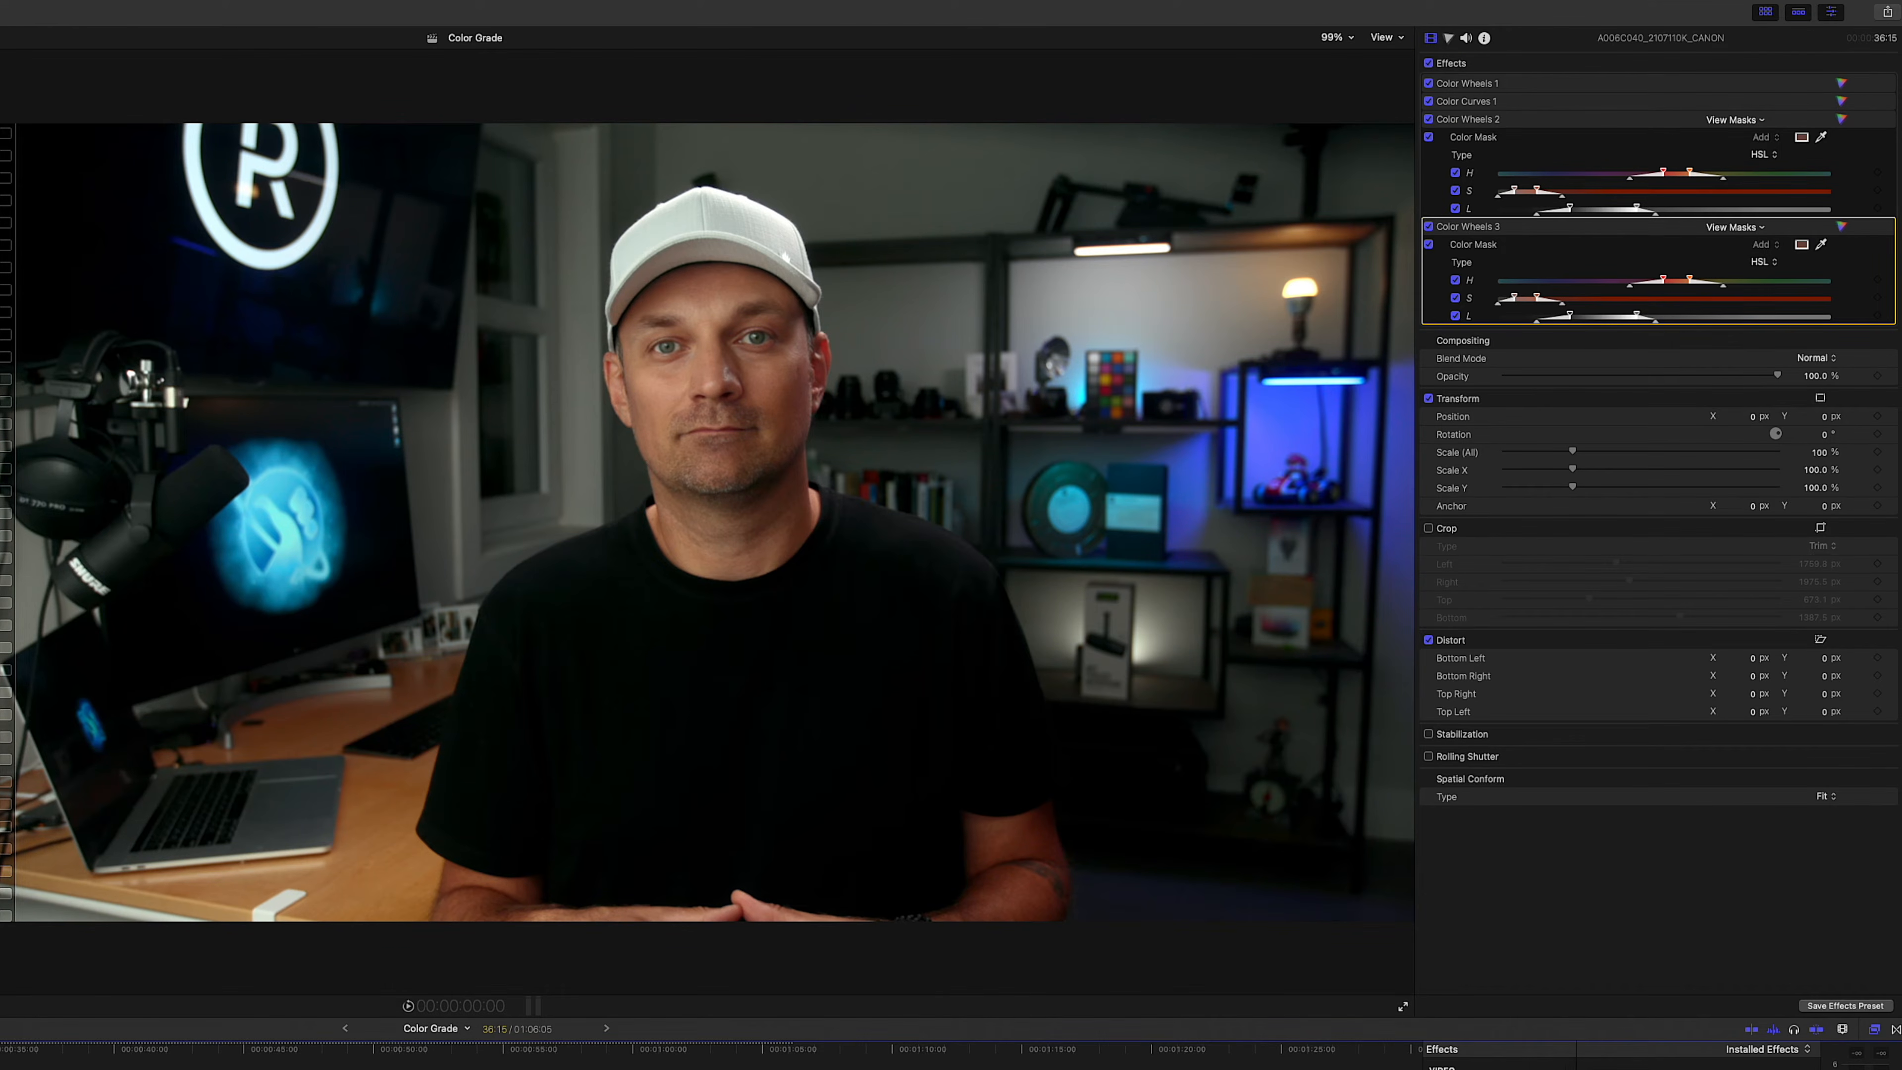
pyautogui.doubleClick(1722, 1068)
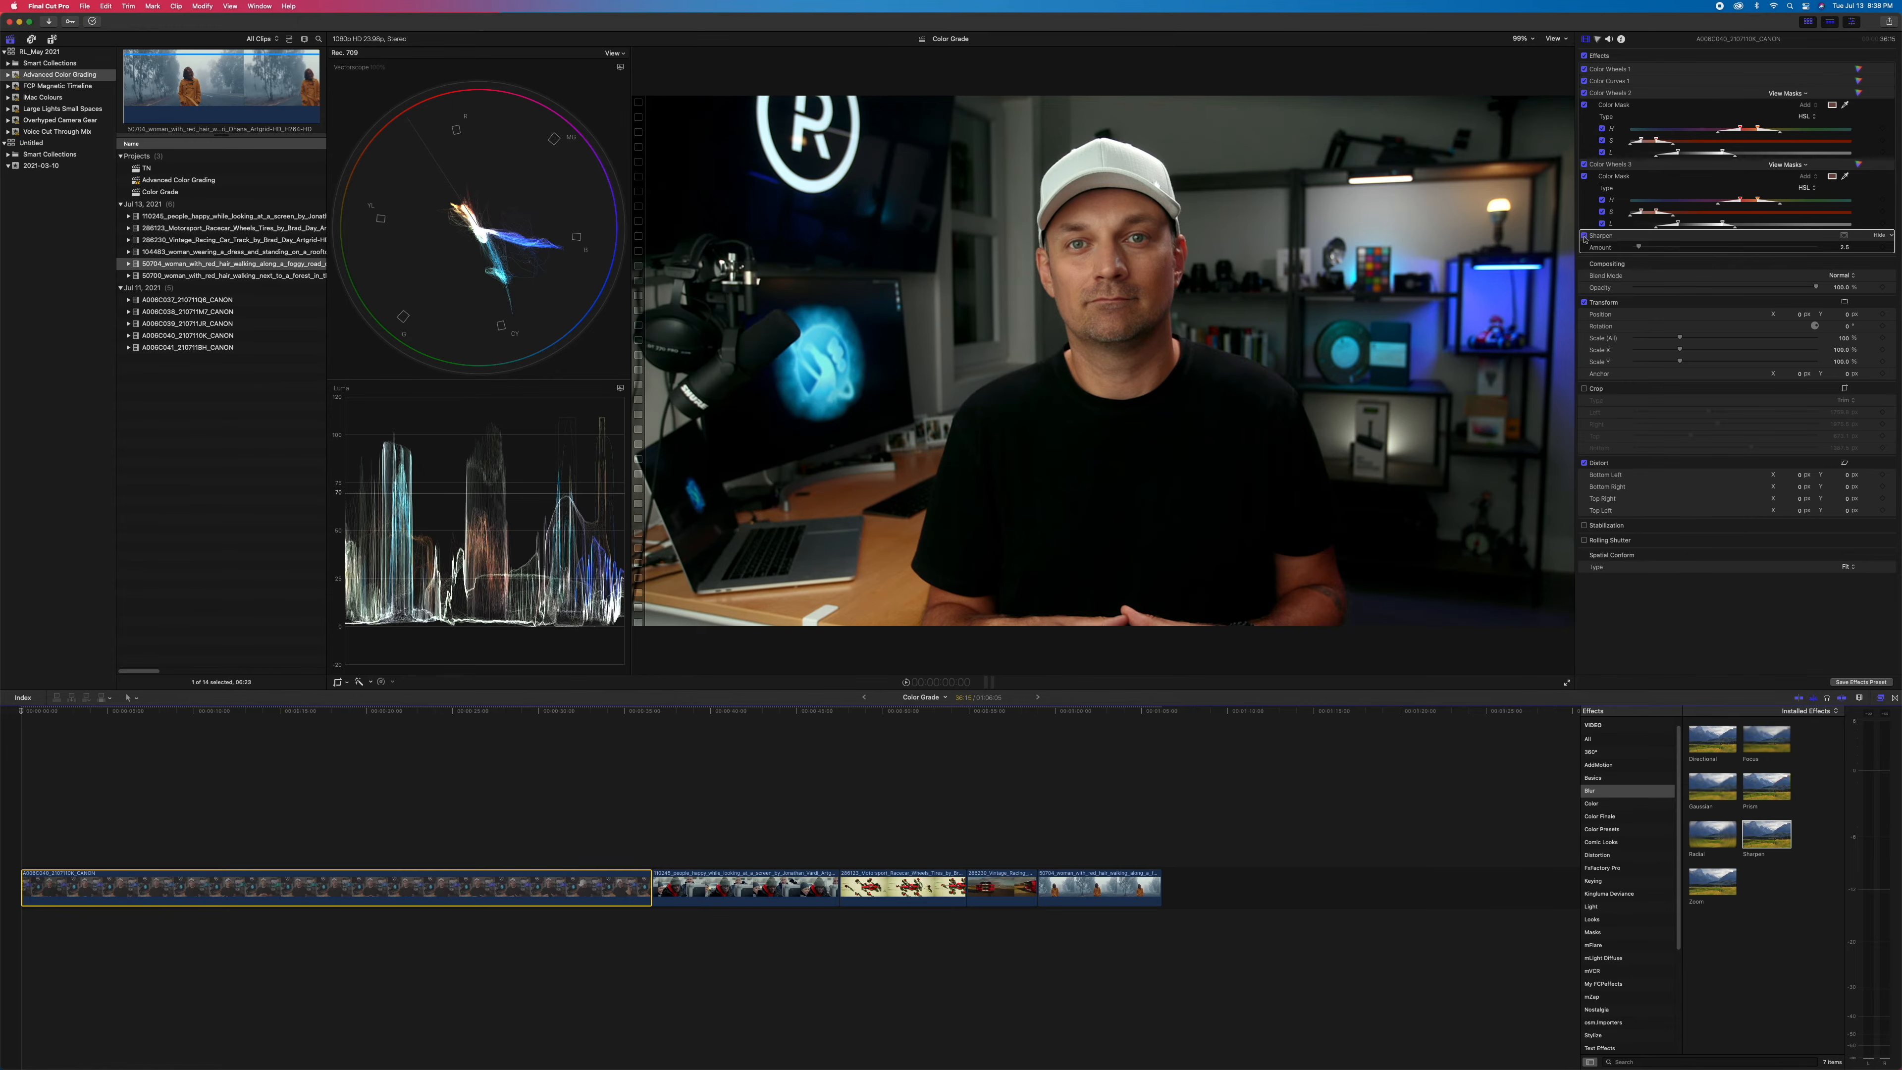
# Search all effects for "vig", apply the Vignette effect to the talking-head clip and enlarge its inner ring around the man.
pyautogui.click(1647, 1062)
pyautogui.write('vig')
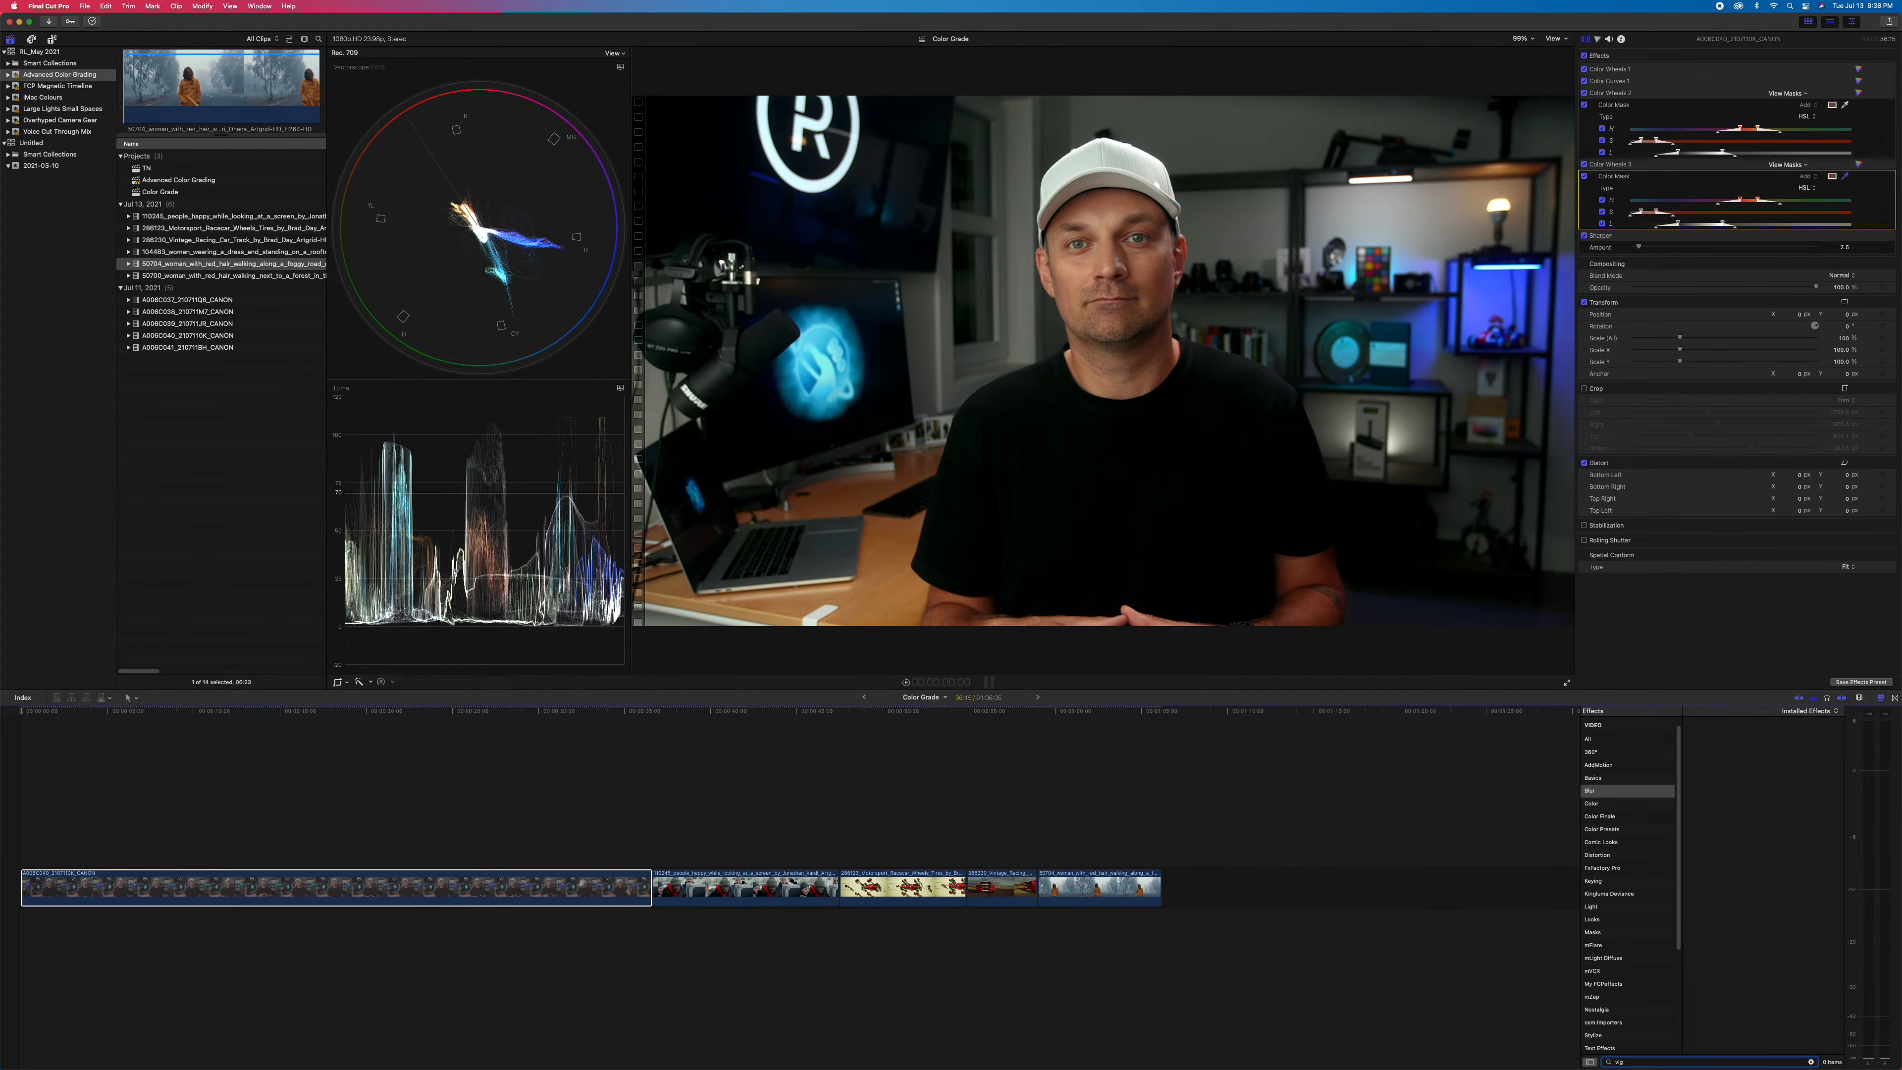
pyautogui.click(1592, 739)
pyautogui.moveTo(1713, 743); pyautogui.dragTo(524, 888)
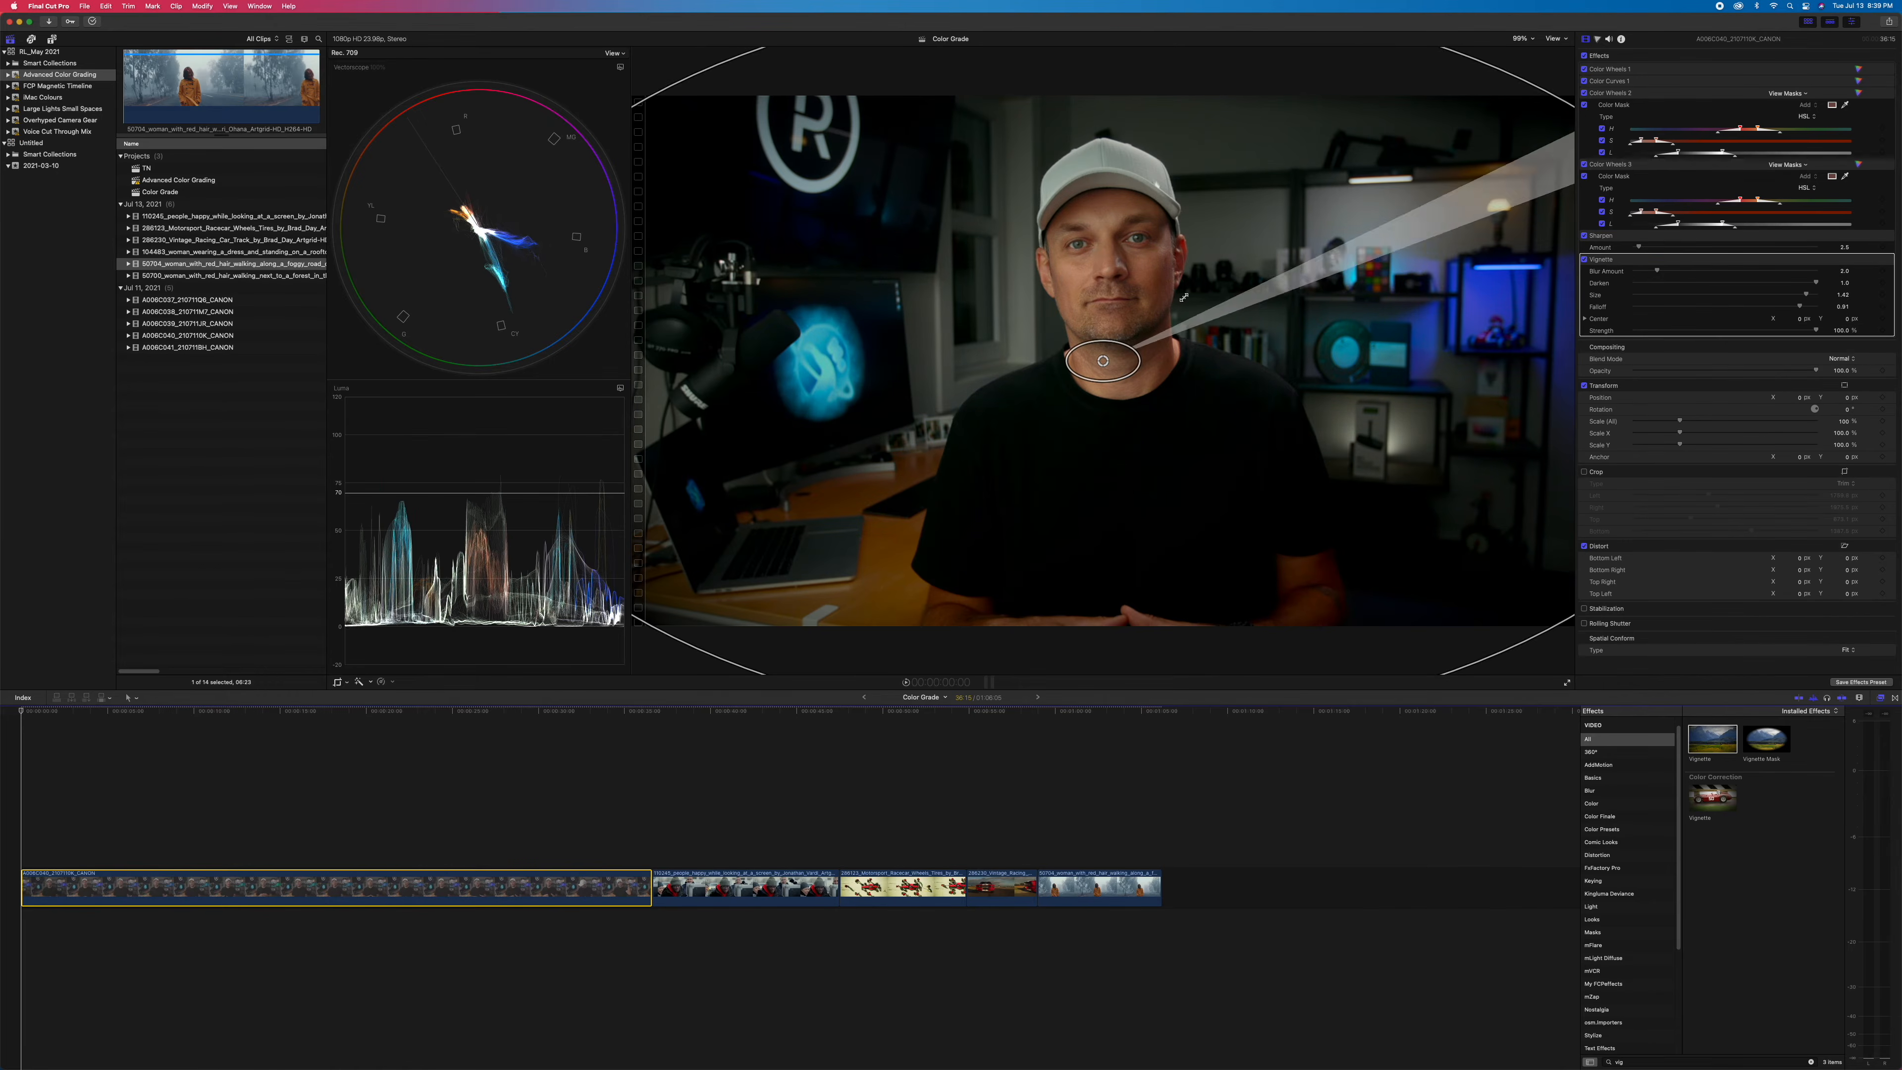
pyautogui.moveTo(1129, 346); pyautogui.dragTo(1408, 232)
# Turn all effects off and back on to compare the ungraded and graded clip, and select the Vignette effect.
pyautogui.click(1583, 56)
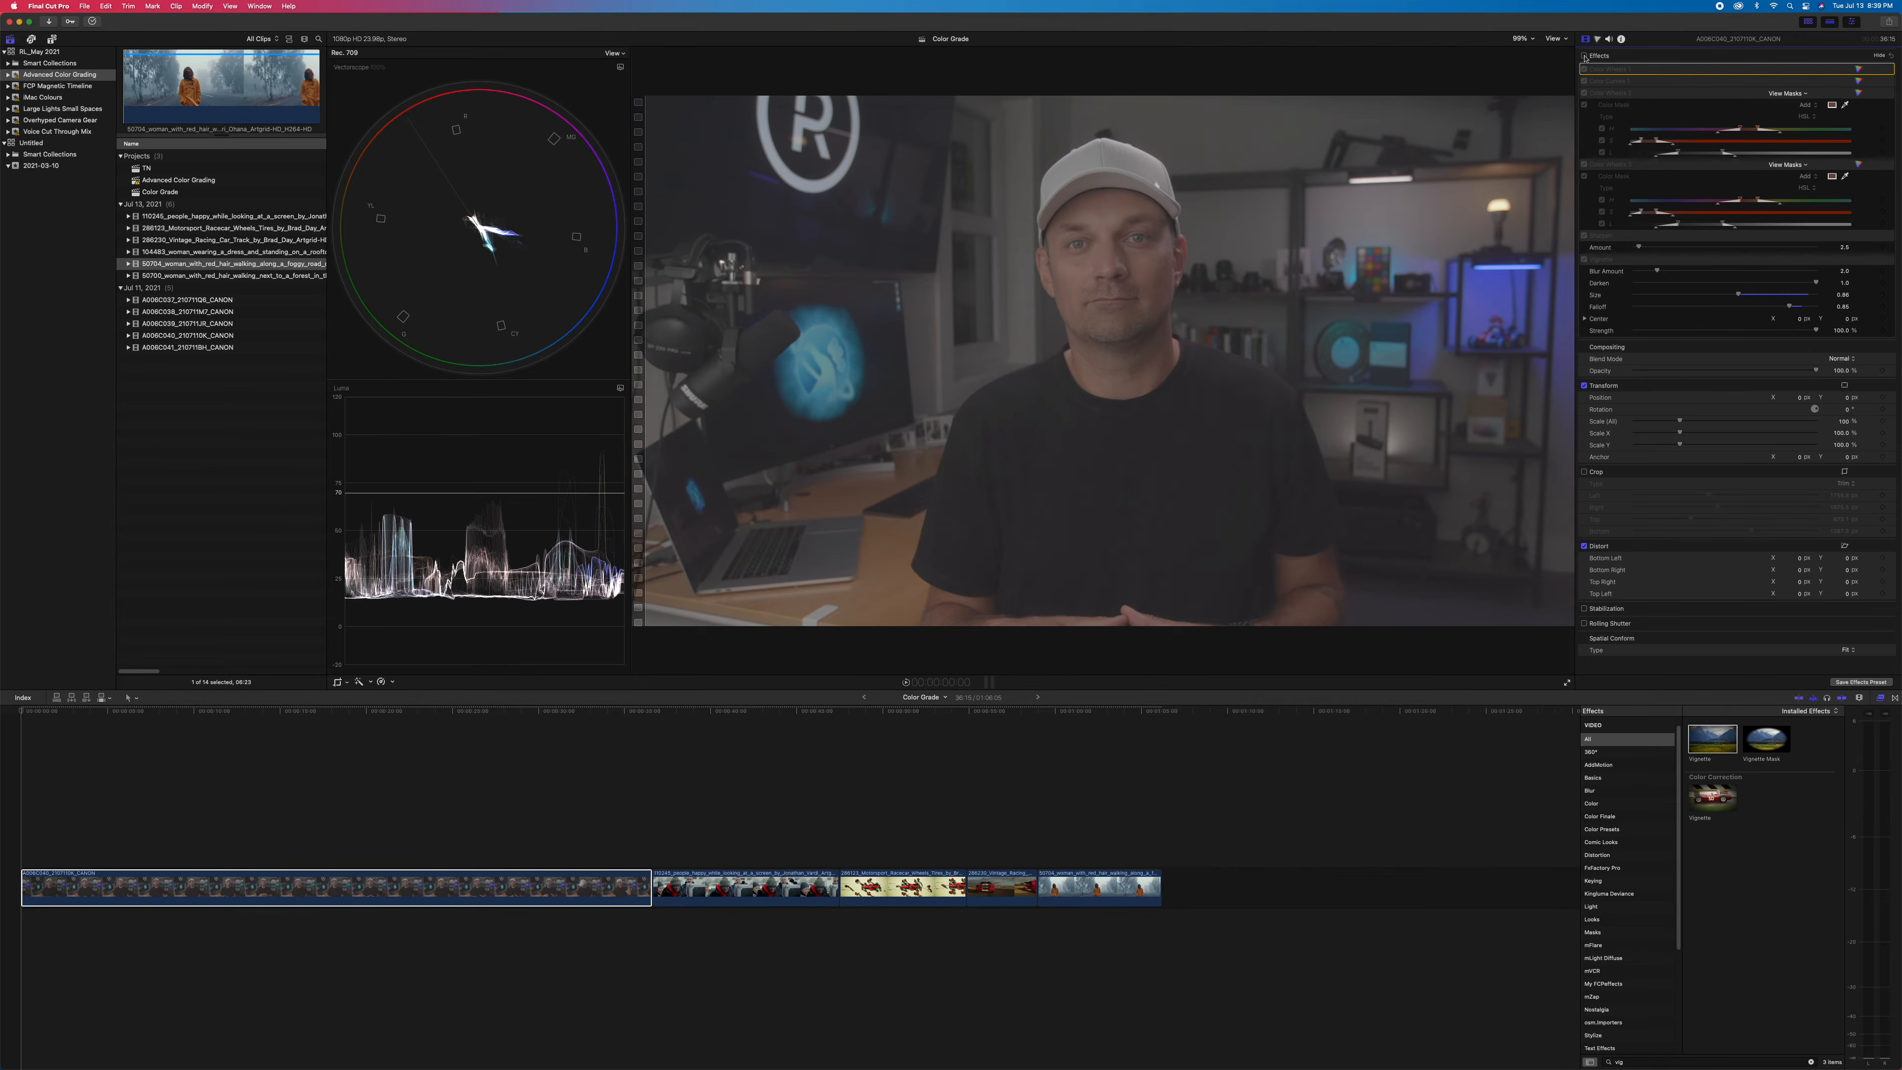
pyautogui.click(1584, 56)
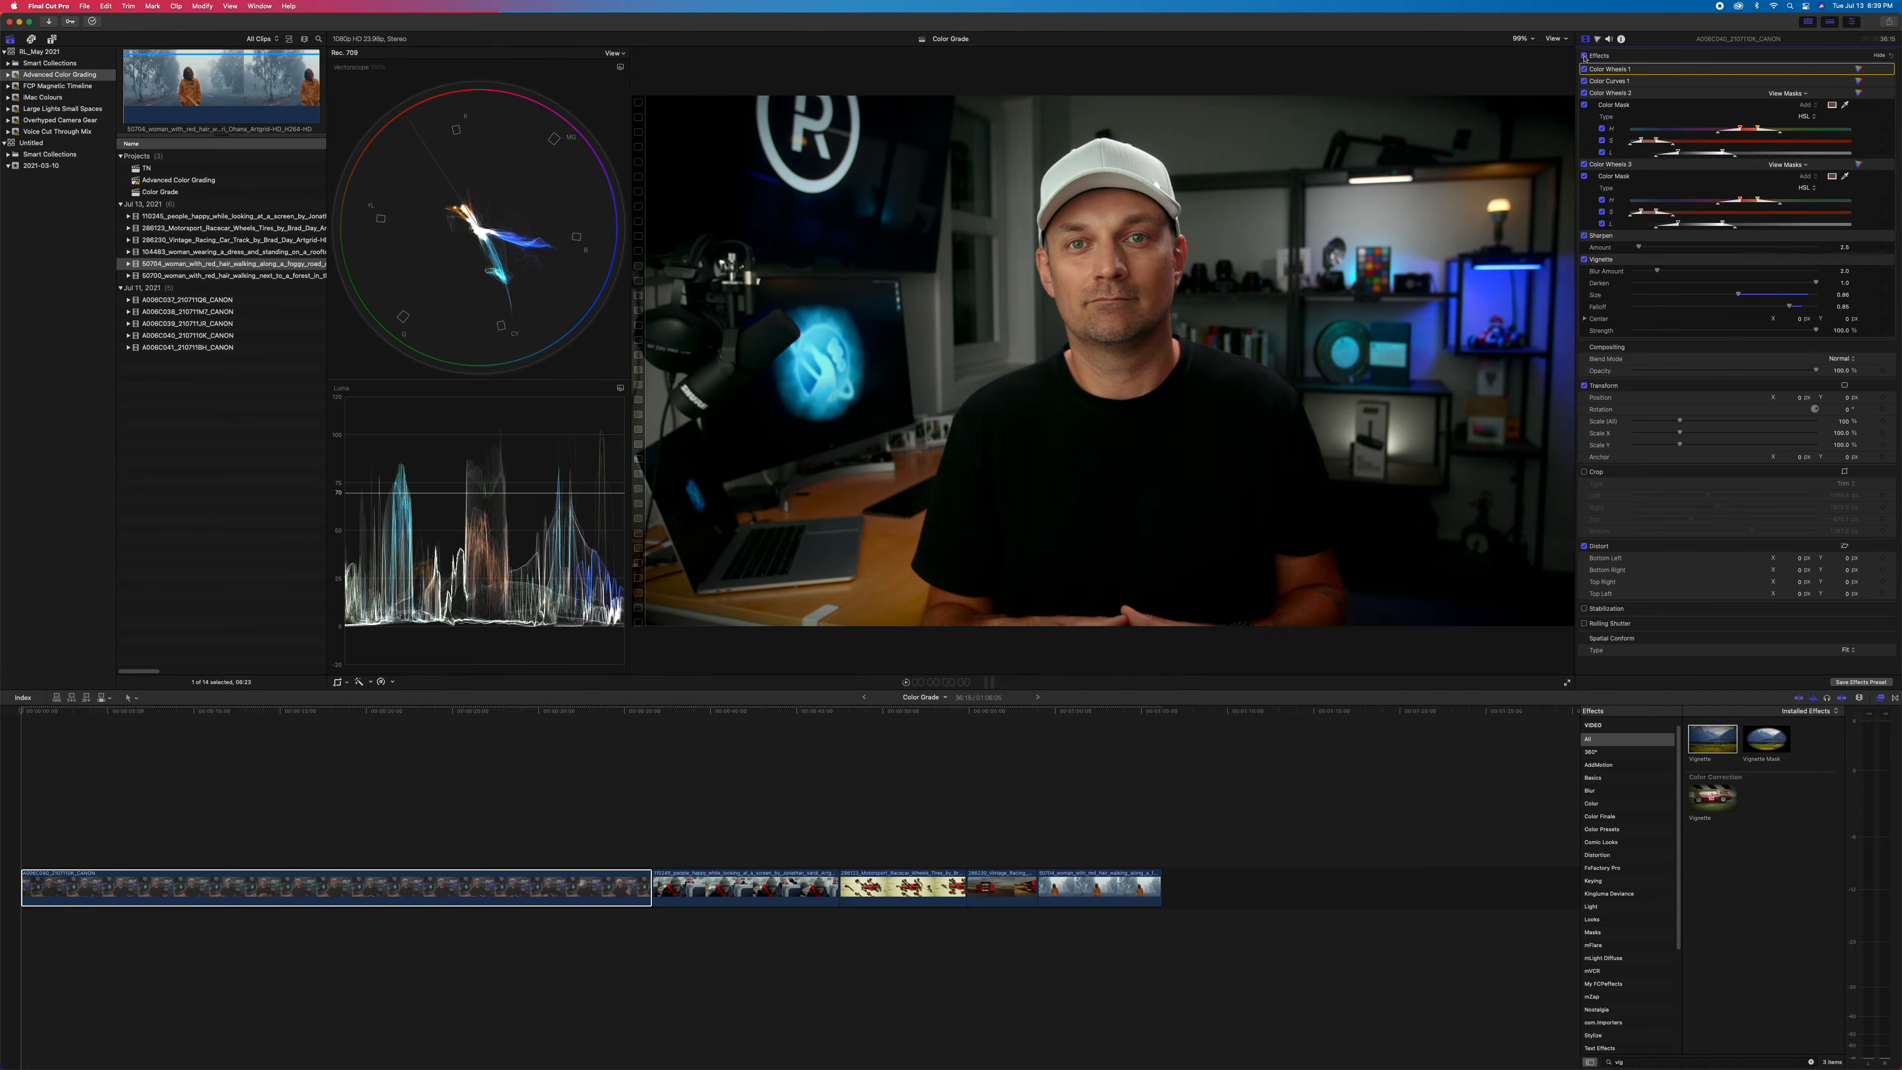
pyautogui.click(1627, 259)
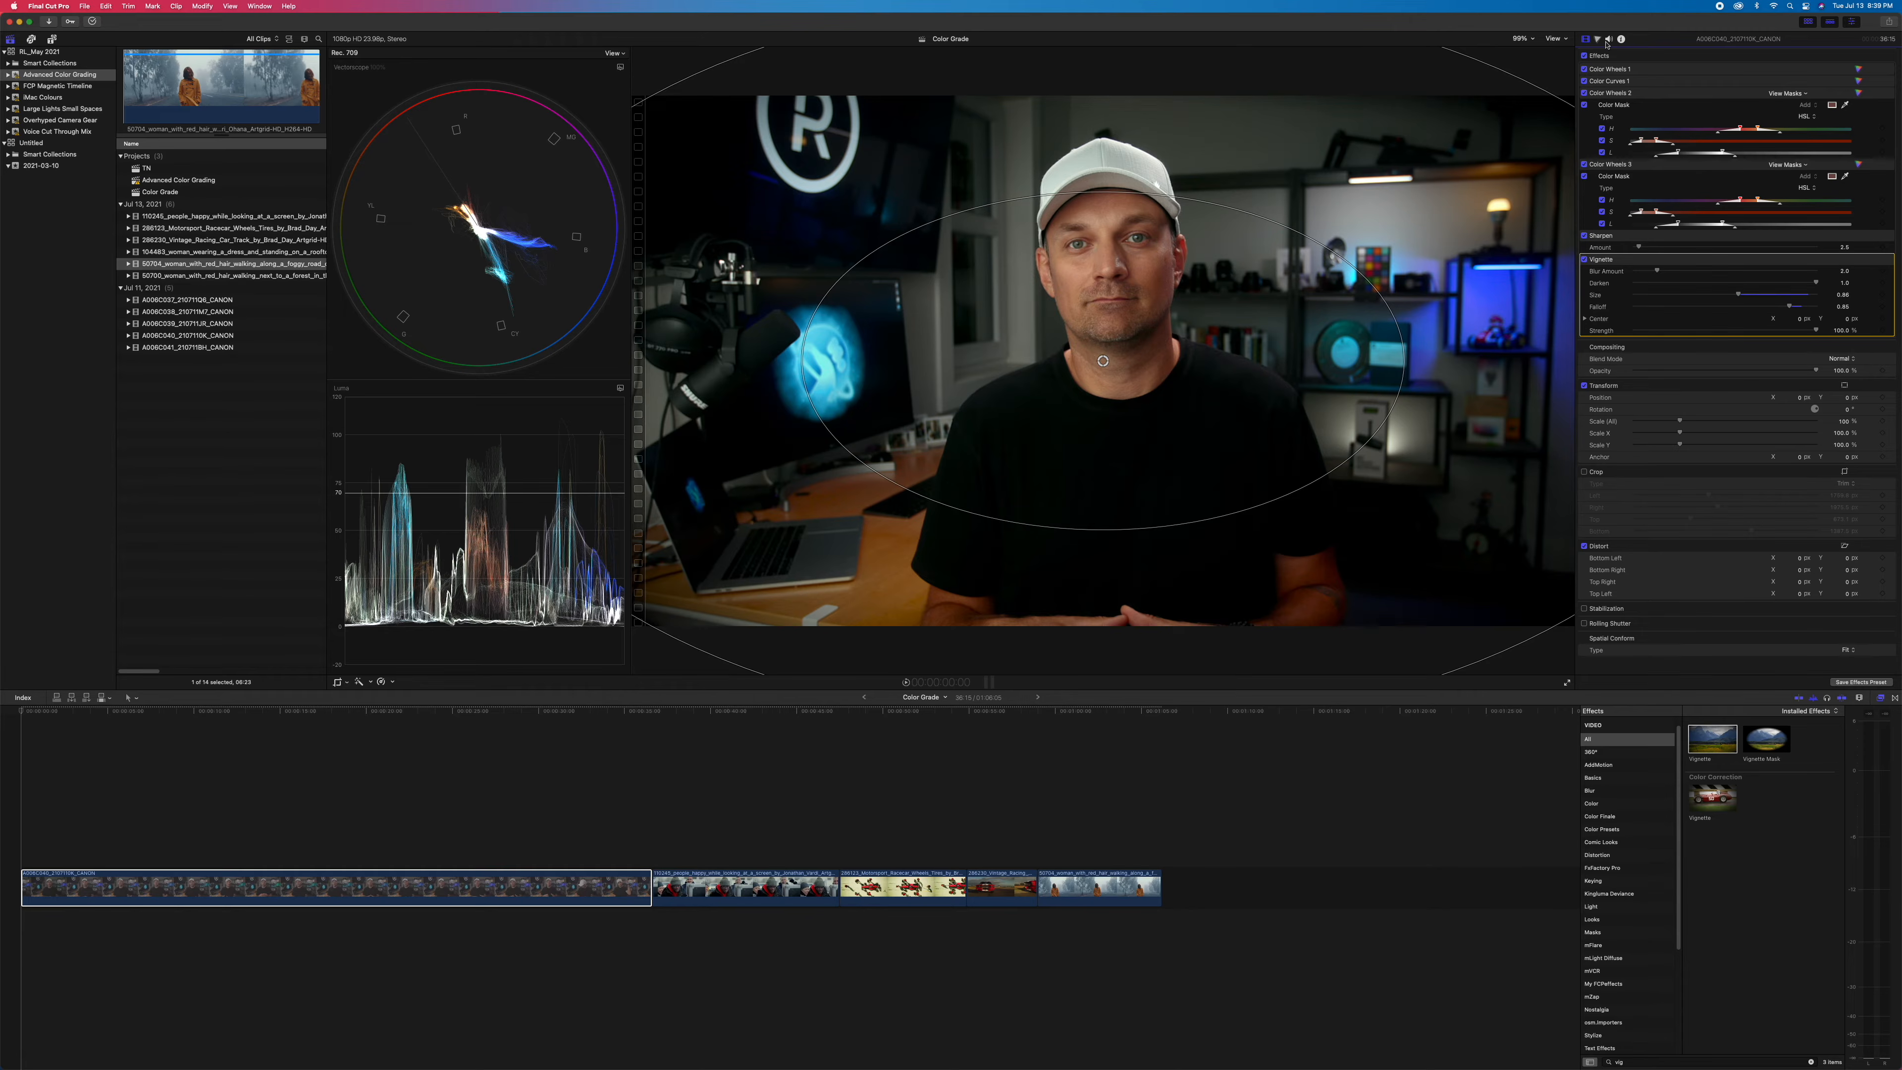
# Add a Hue/Saturation Curves correction and desaturate the darkest shadows and brightest highlights on Luma vs Sat, holding the middle with two control points.
pyautogui.click(1598, 39)
pyautogui.click(1614, 55)
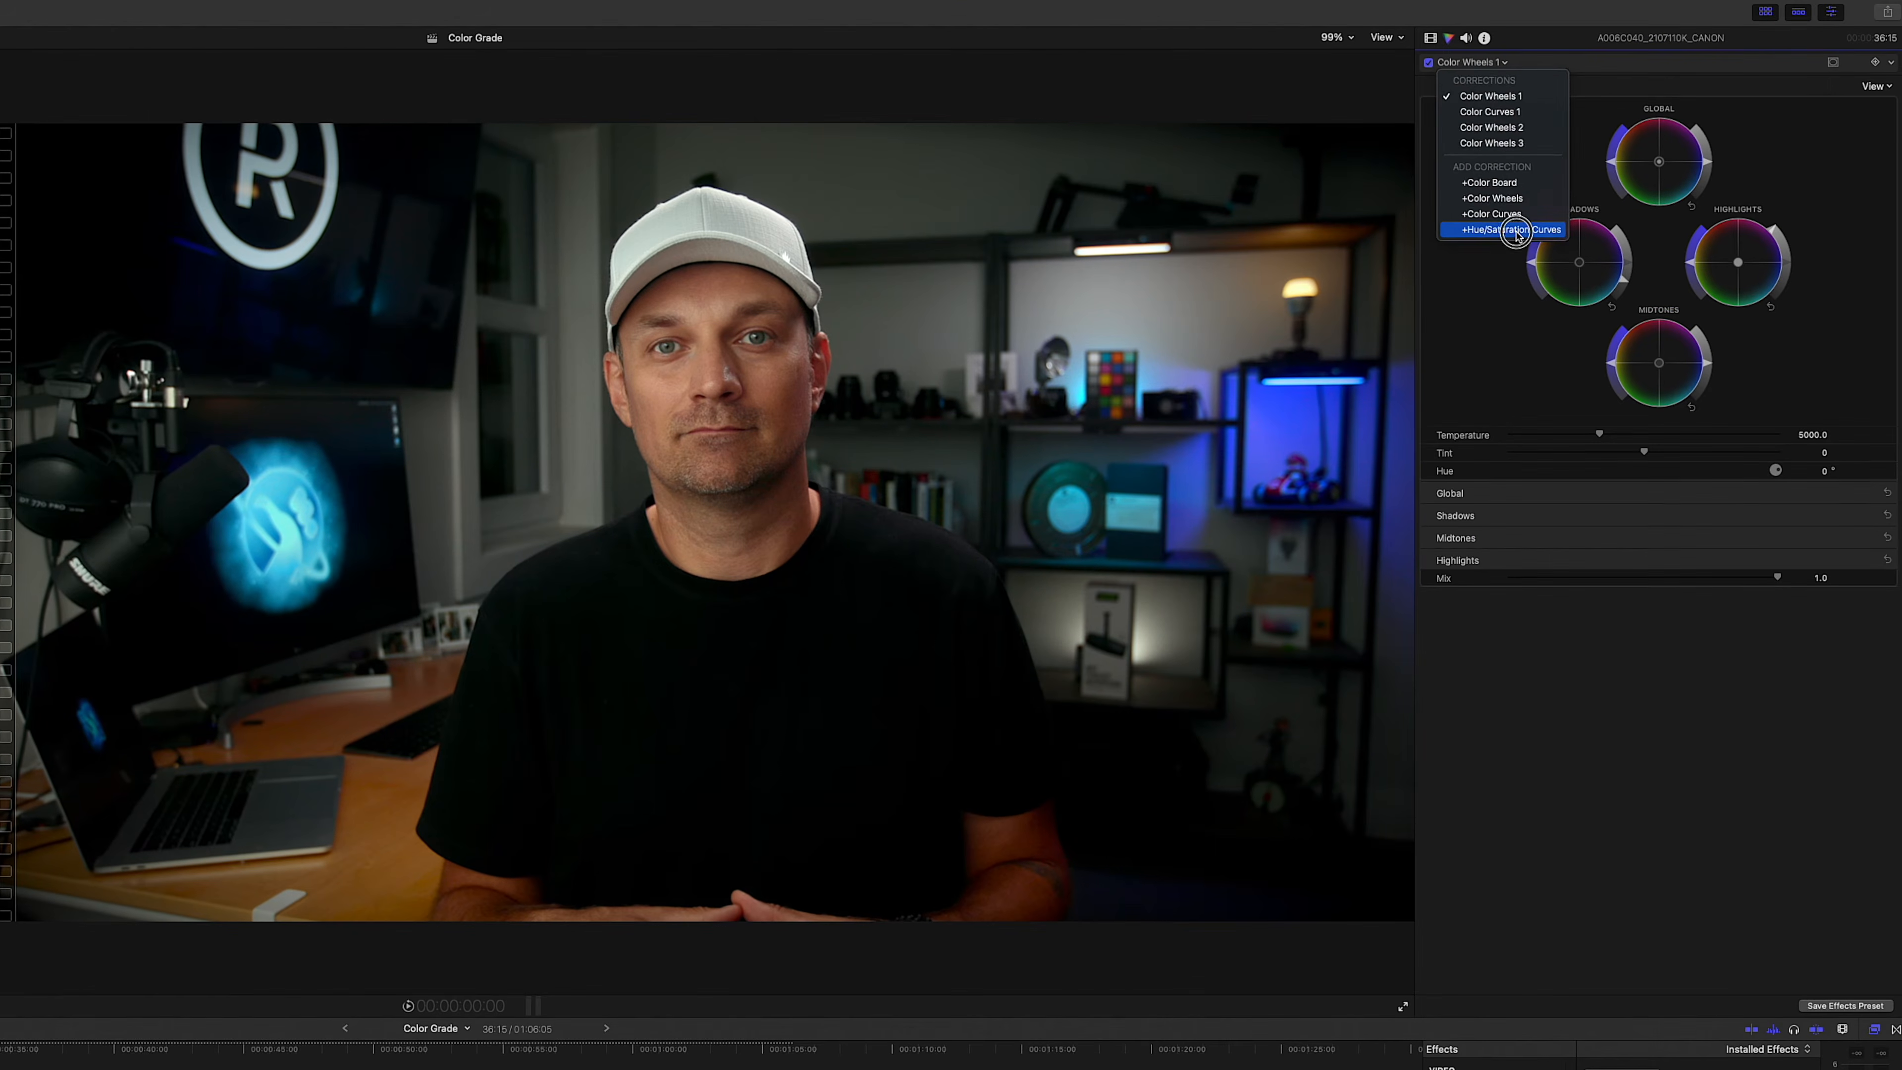
pyautogui.click(1519, 227)
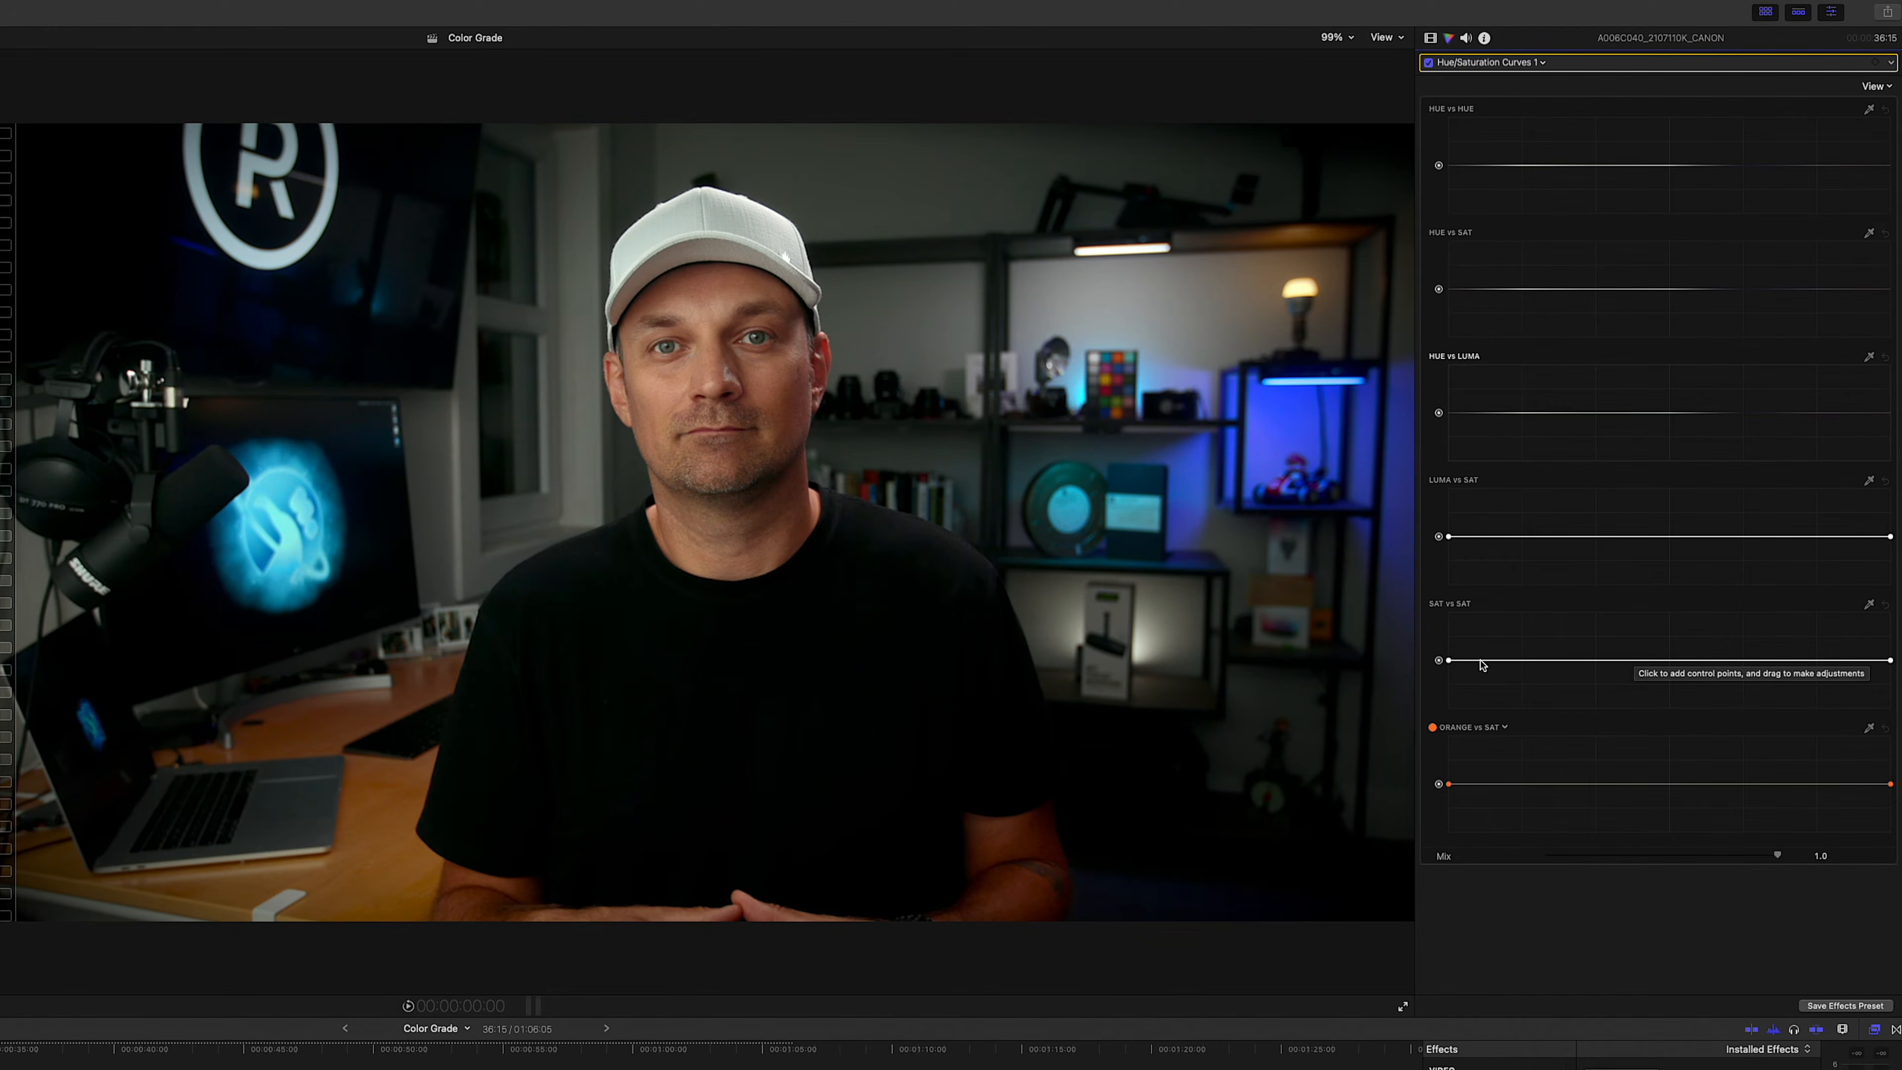
pyautogui.click(1494, 538)
pyautogui.click(1854, 537)
pyautogui.moveTo(1448, 541); pyautogui.dragTo(1443, 597)
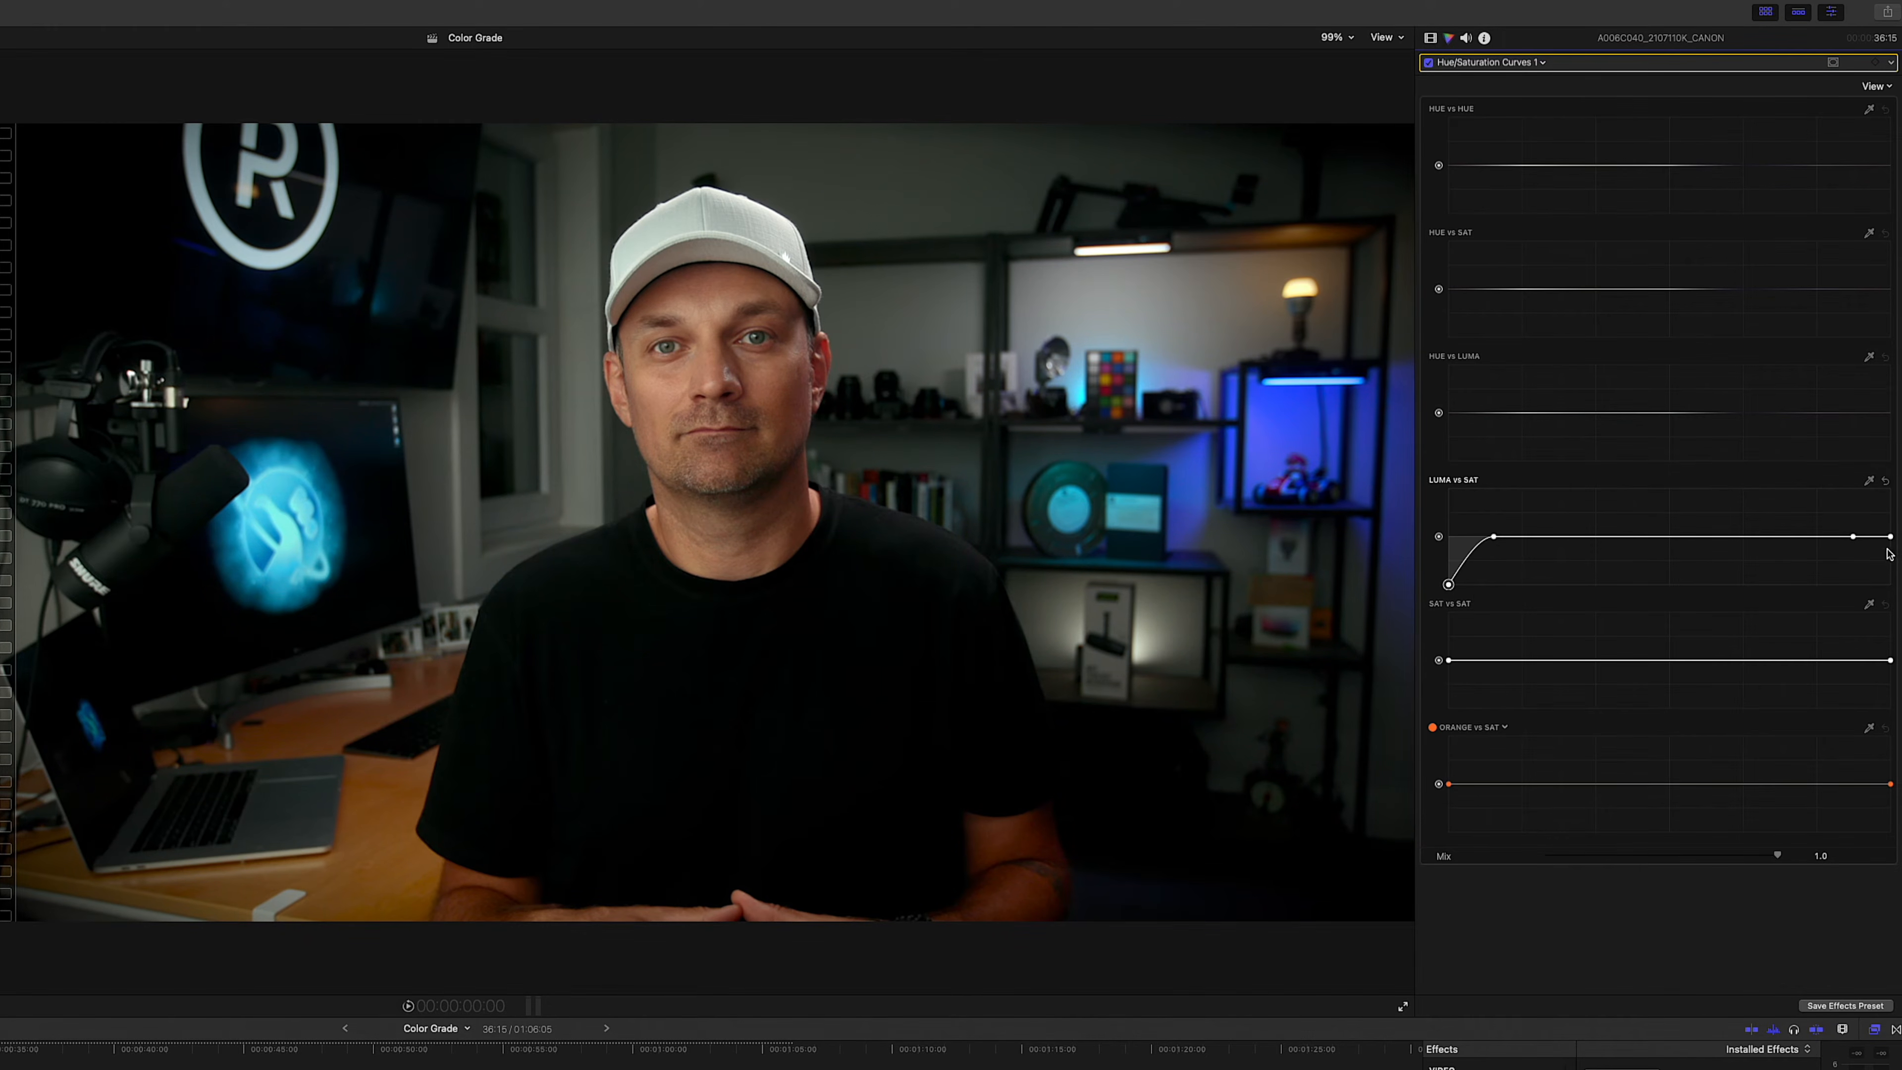
pyautogui.moveTo(1891, 539); pyautogui.dragTo(1898, 595)
# Compare the clip with the Hue/Saturation Curves correction off and on, and return to the clip's effects list.
pyautogui.click(1429, 63)
pyautogui.click(1429, 63)
pyautogui.click(1431, 39)
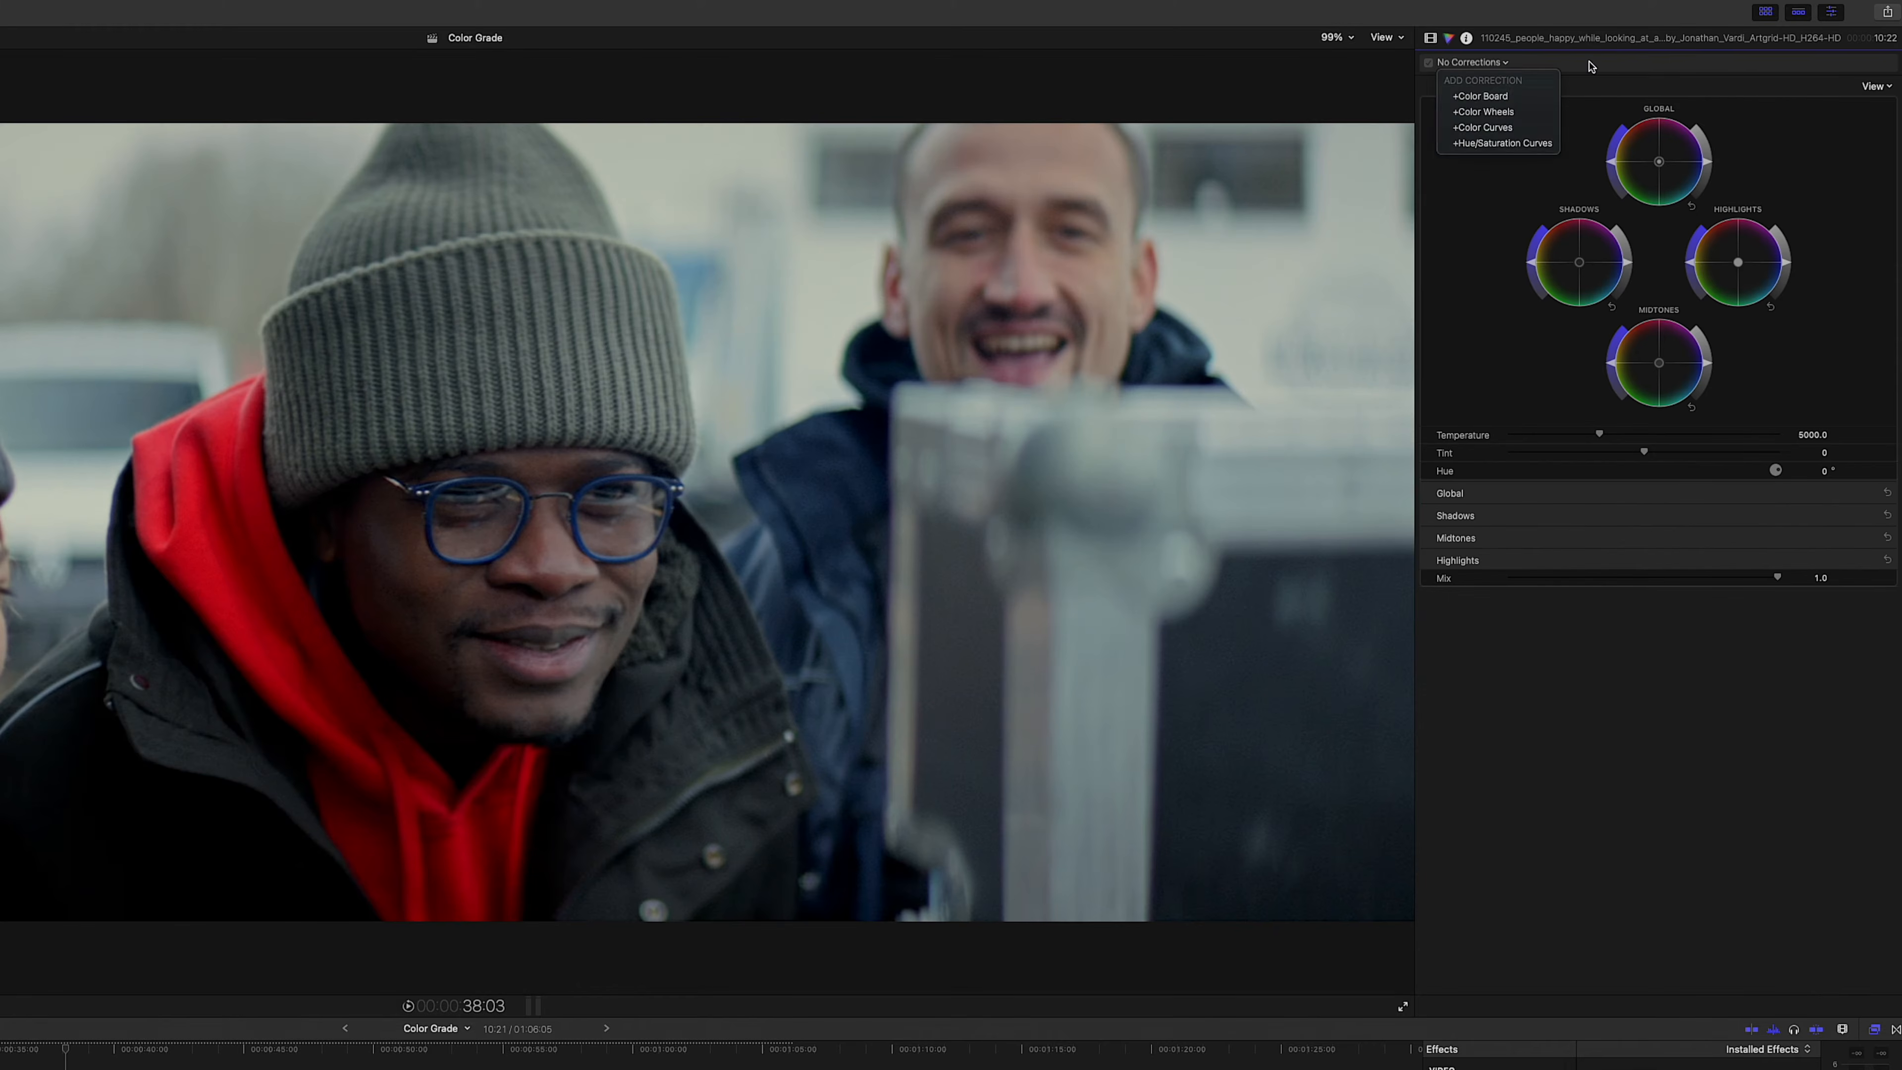
# Add a Color Wheels correction with a color mask to the clip of the man in the red hoodie.
pyautogui.click(1487, 77)
pyautogui.click(1479, 66)
pyautogui.click(1490, 112)
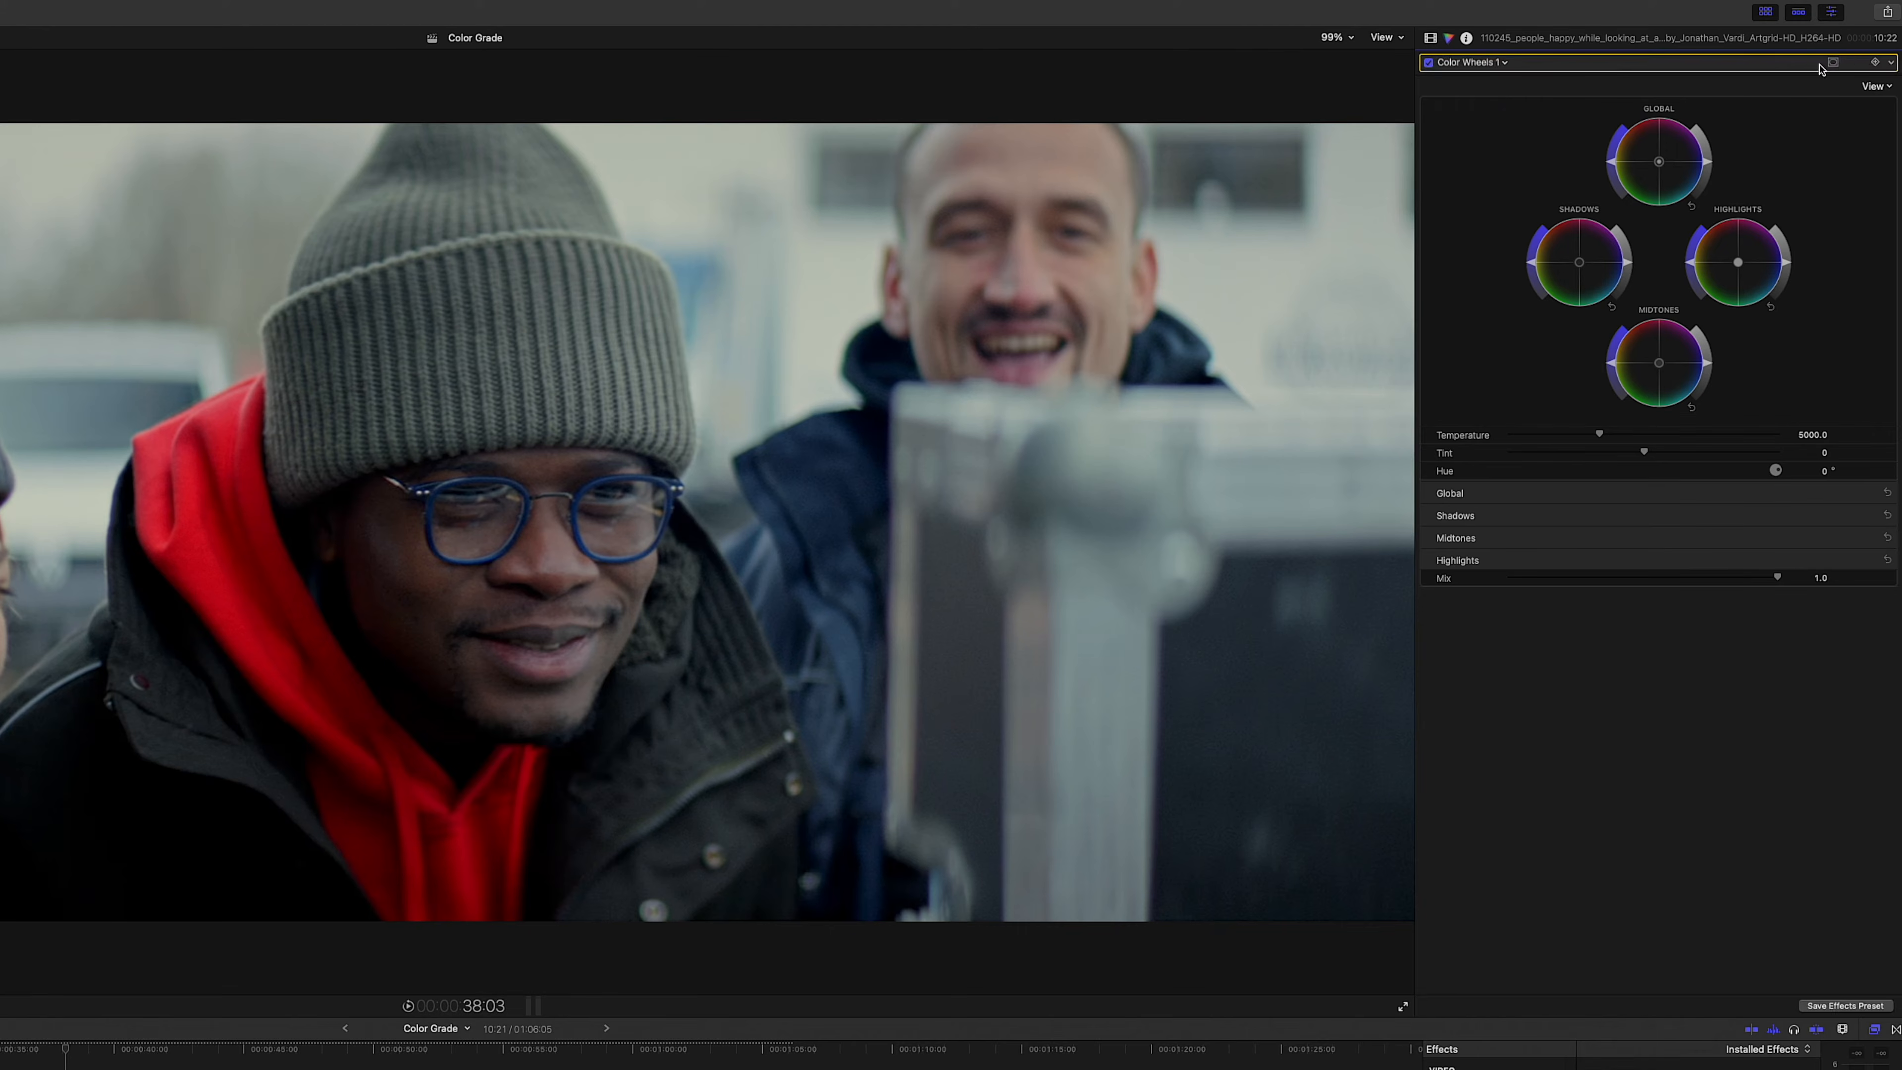
pyautogui.click(1833, 63)
pyautogui.click(1745, 88)
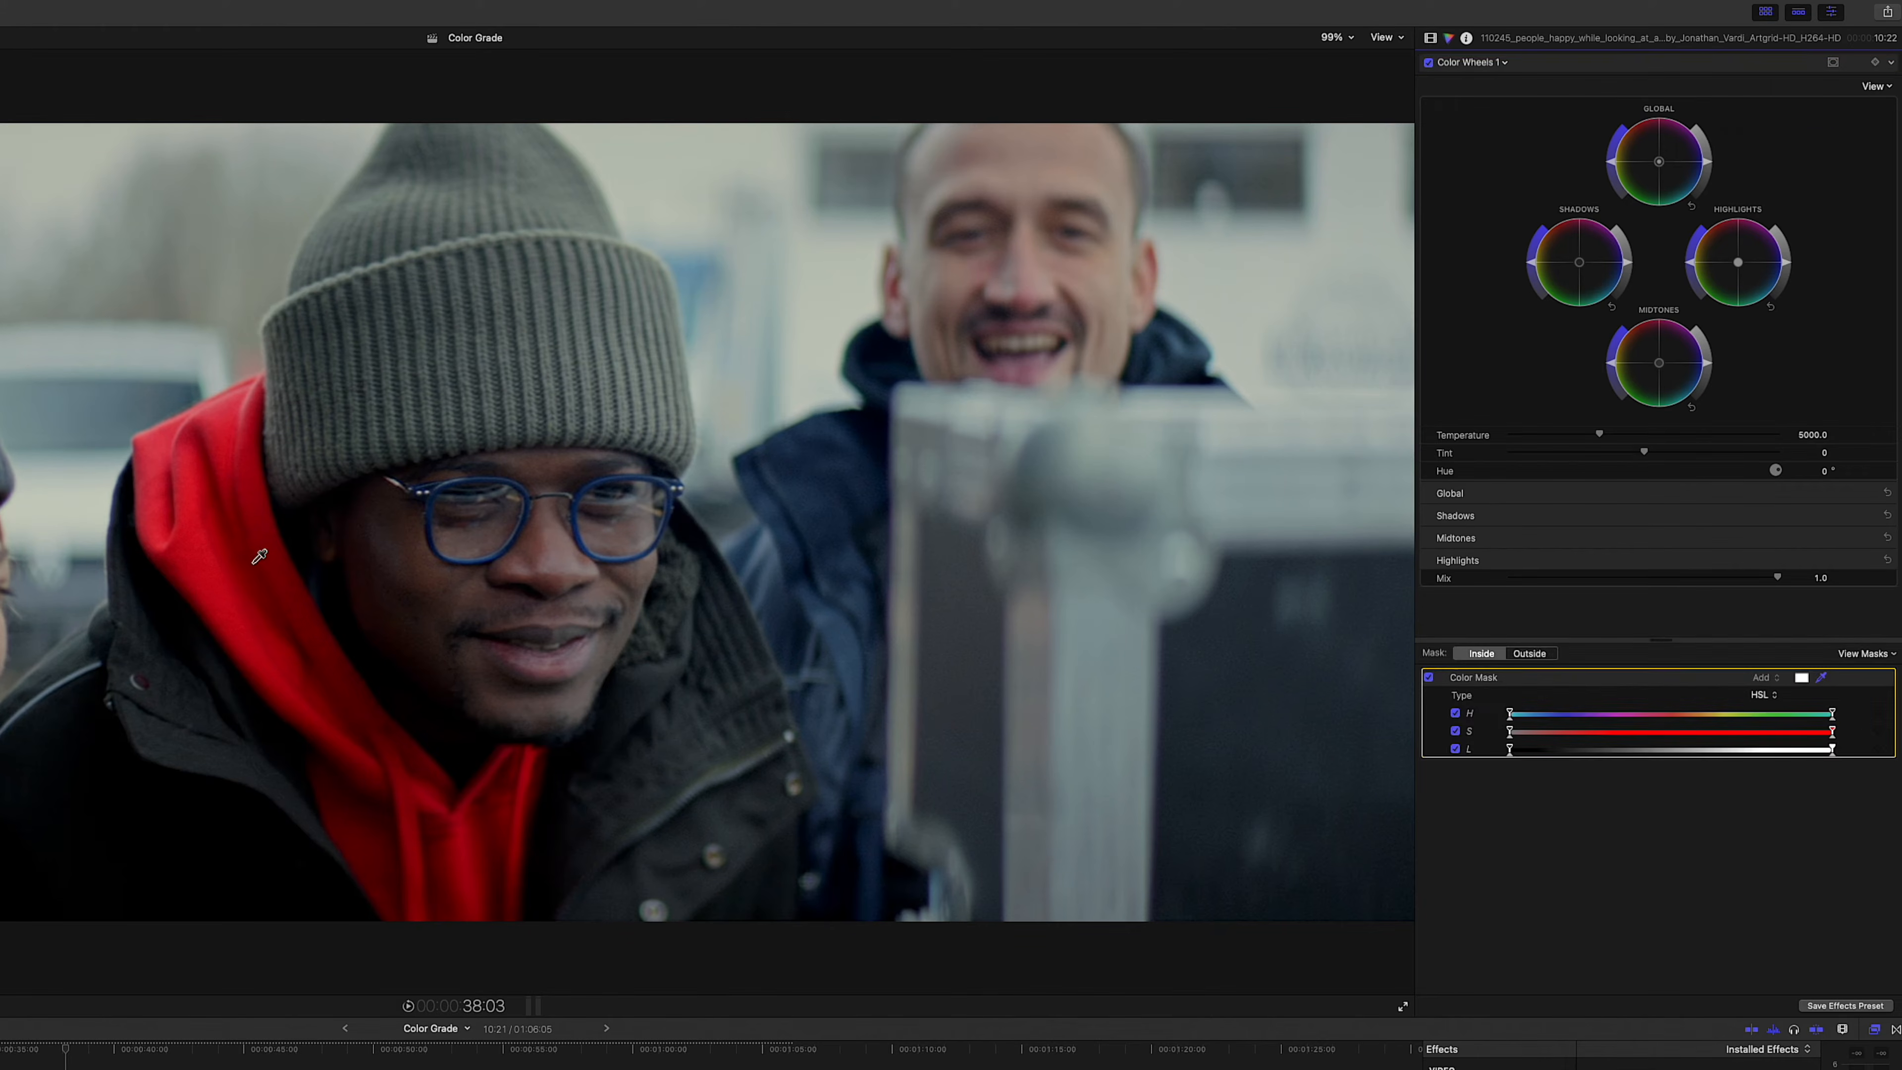
# Sample the red hoodie with the HSL color mask, and switch the mask type to 3D.
pyautogui.moveTo(208, 554)
pyautogui.mouseDown()
pyautogui.moveTo(225, 510)
pyautogui.moveTo(219, 541)
pyautogui.mouseUp()
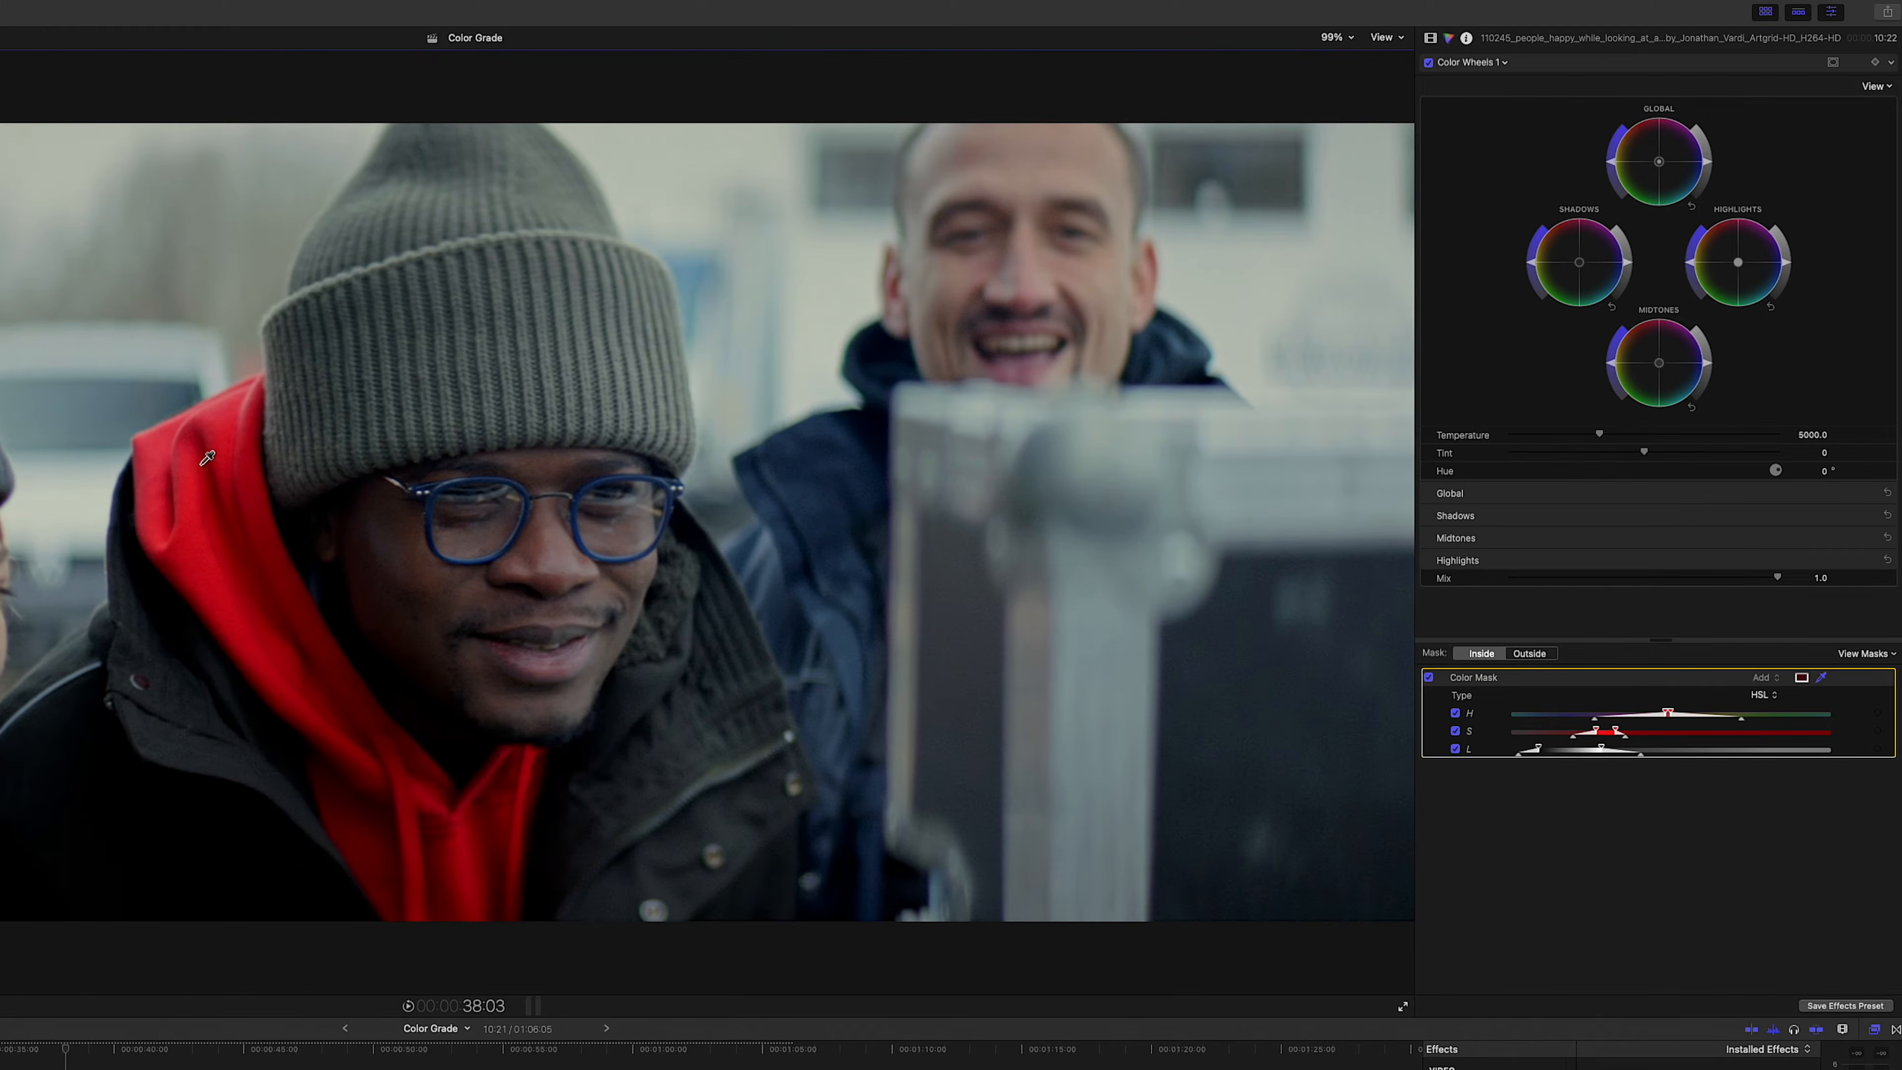
pyautogui.moveTo(180, 459); pyautogui.dragTo(172, 449)
pyautogui.click(1768, 696)
pyautogui.click(1762, 680)
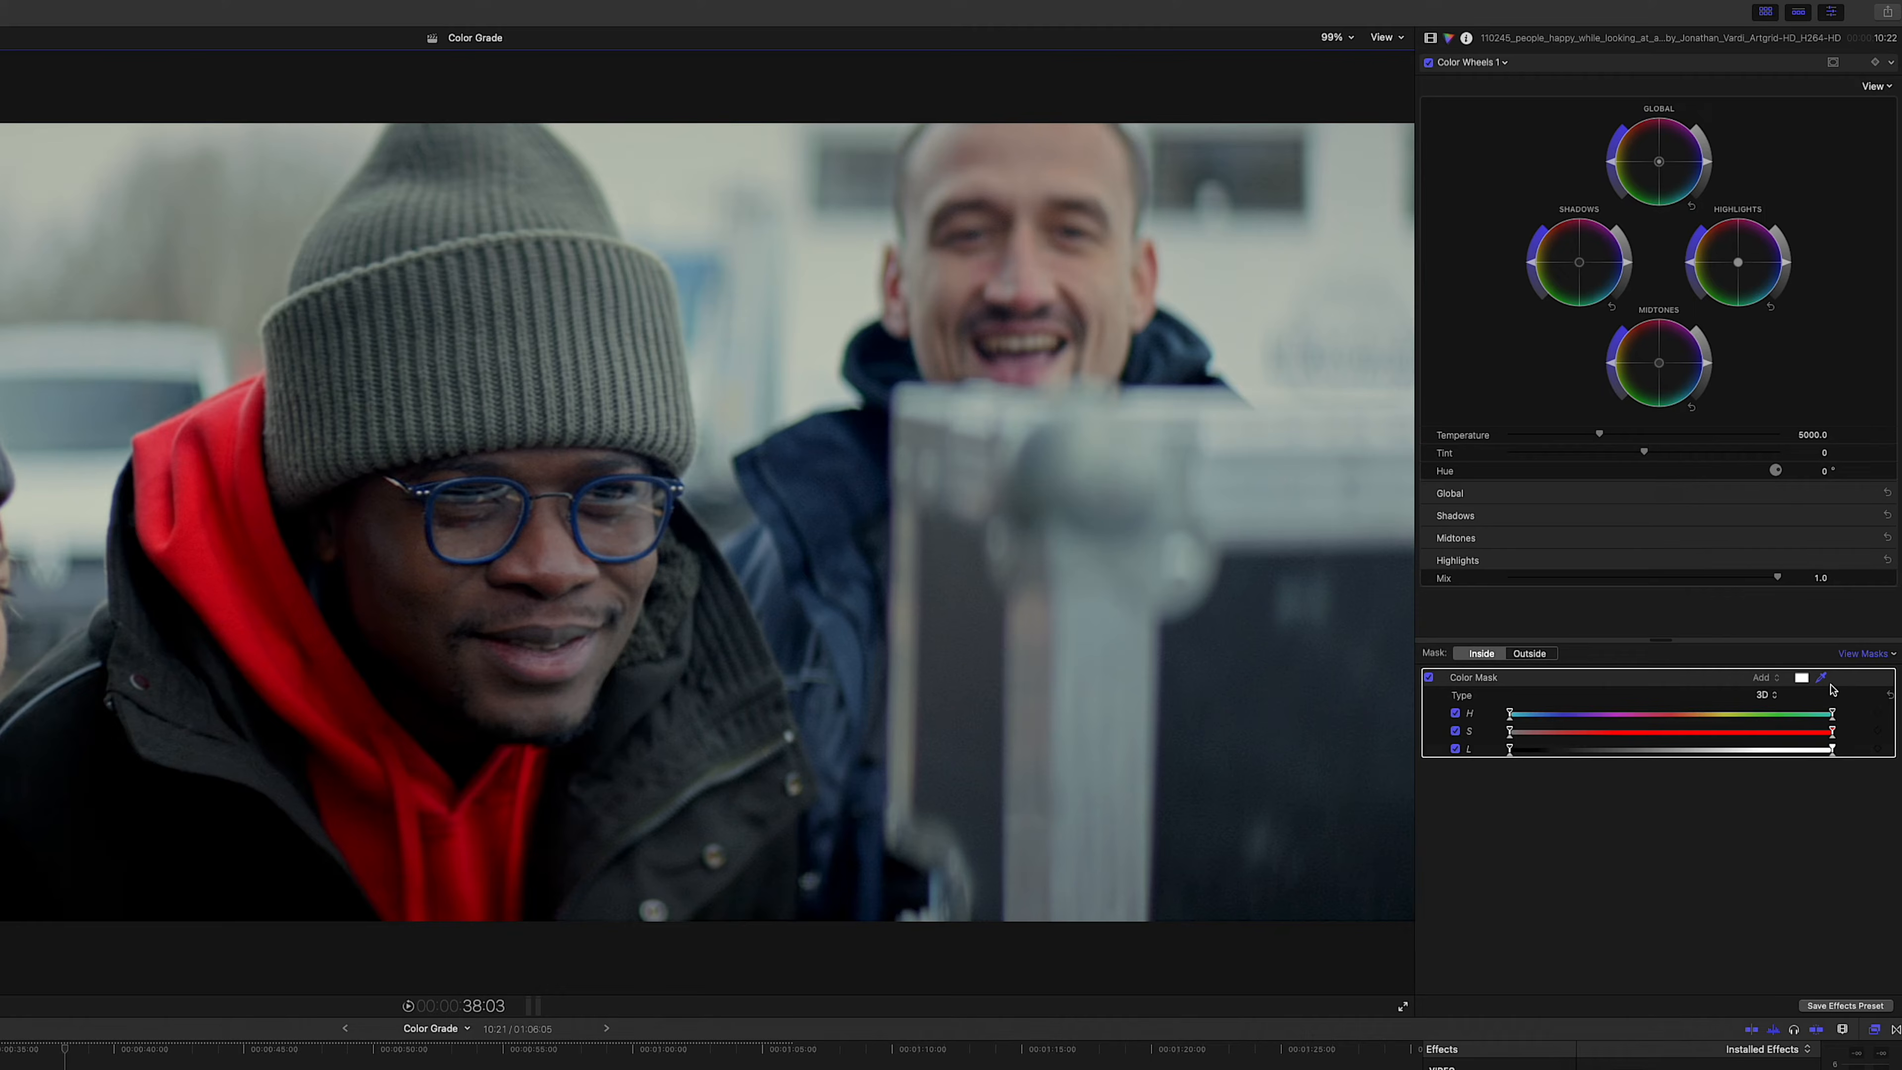
# Isolate the red hoodie with samples from its lit and shaded areas in the 3D color mask, and set the softness to 33.3.
pyautogui.moveTo(278, 637); pyautogui.dragTo(277, 607)
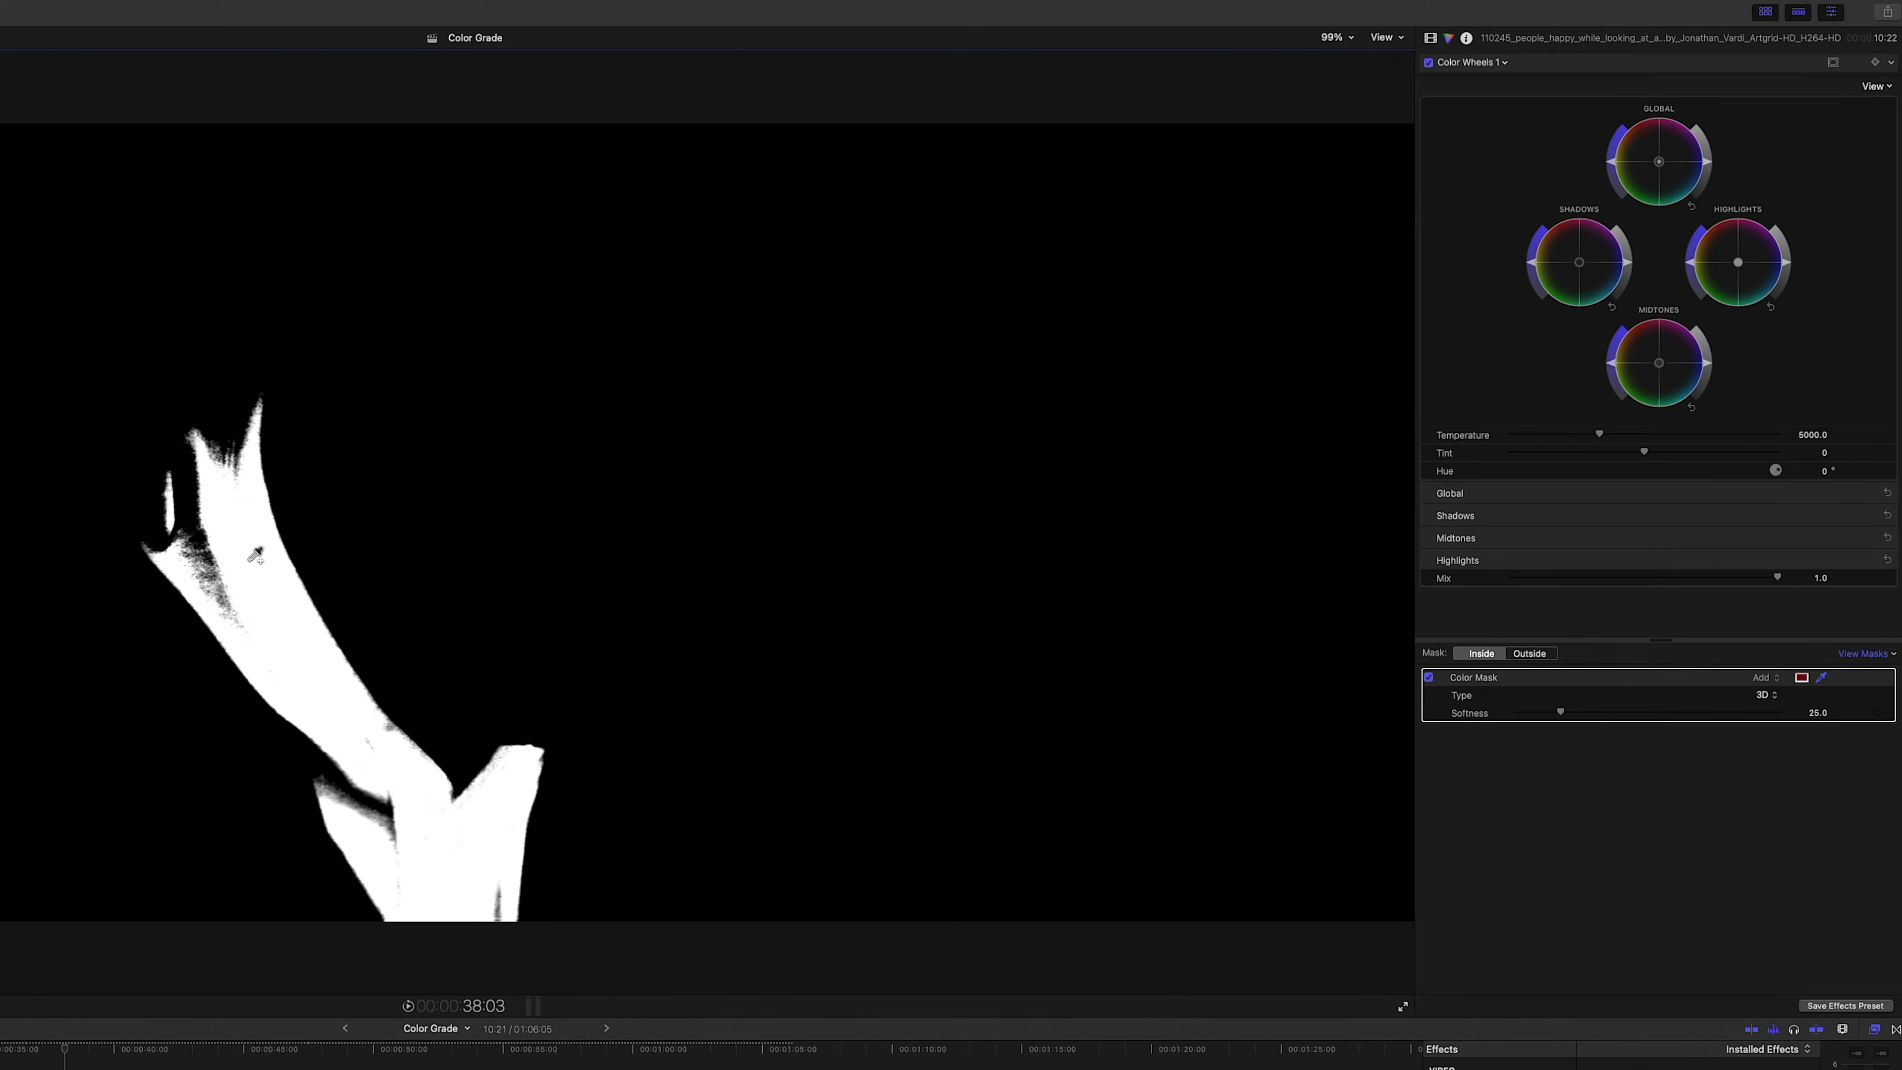
pyautogui.moveTo(195, 534); pyautogui.dragTo(205, 411)
pyautogui.moveTo(431, 583); pyautogui.dragTo(420, 590)
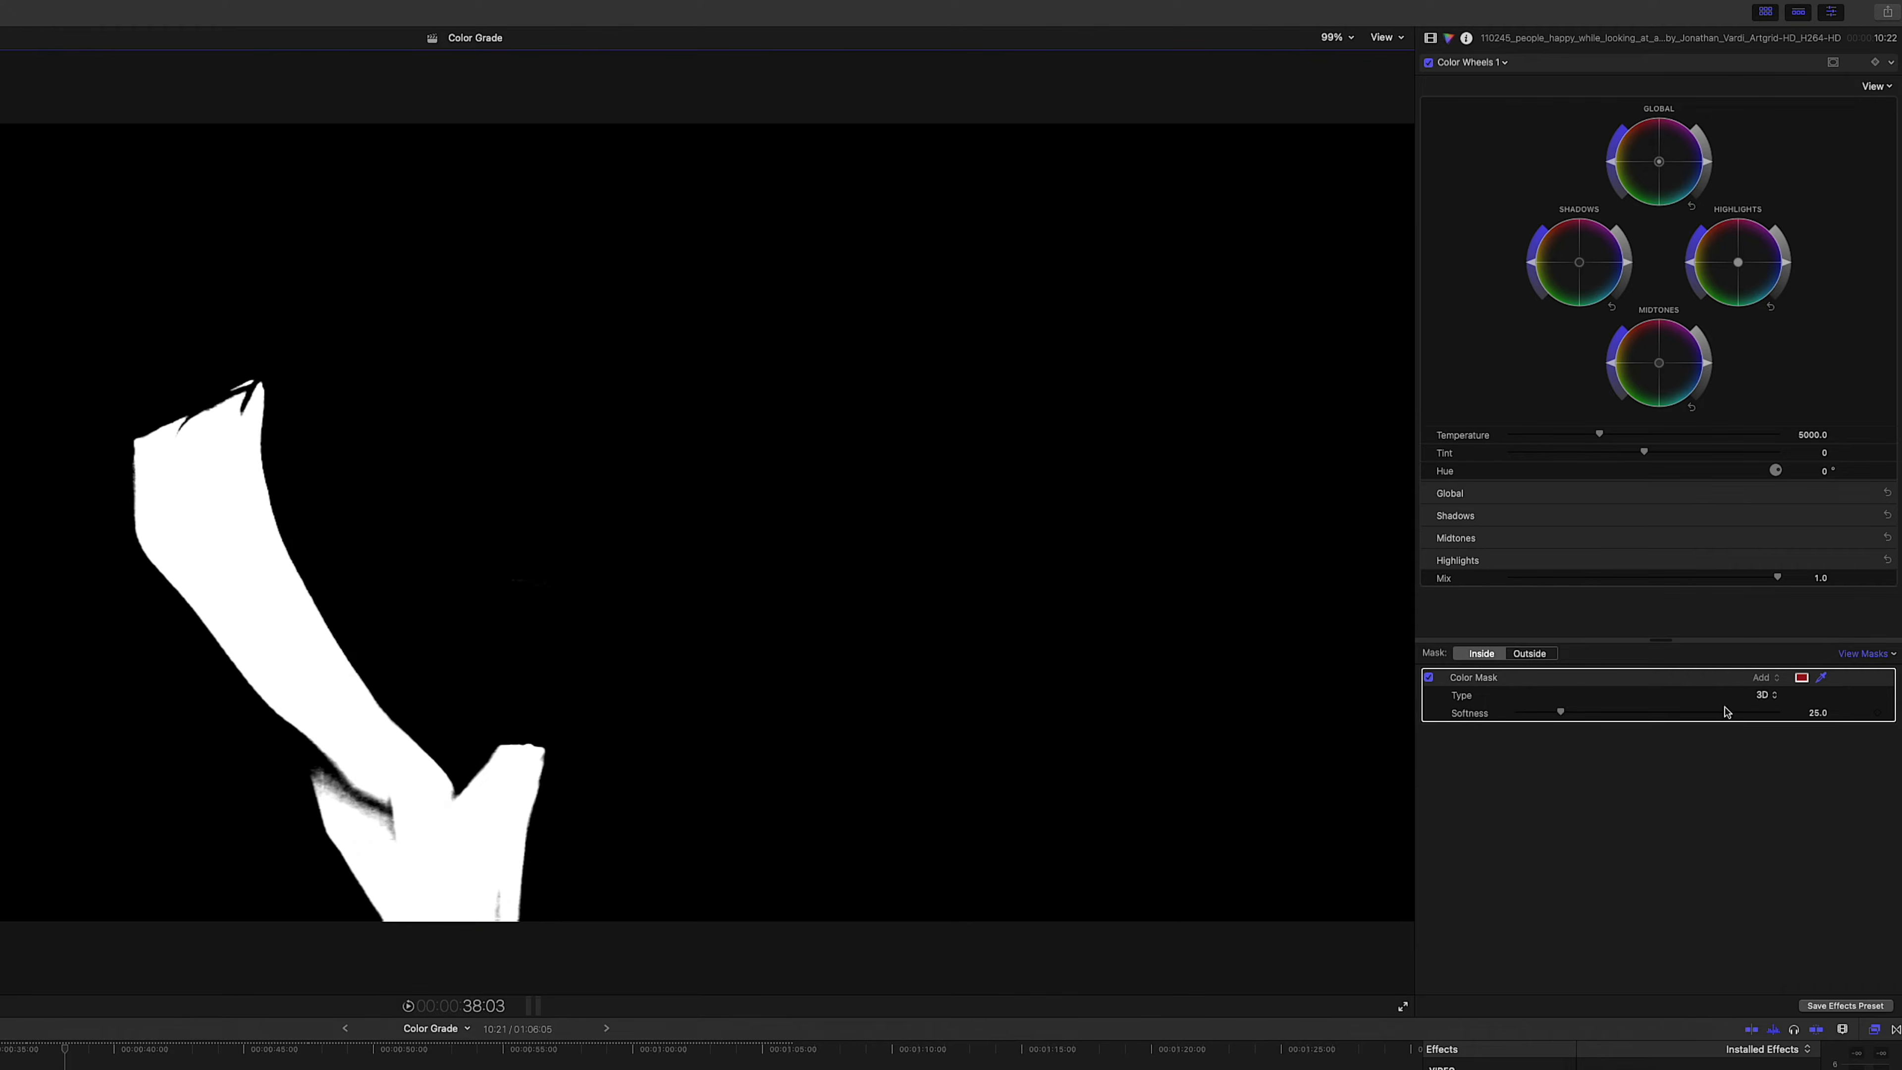
pyautogui.moveTo(1567, 724)
pyautogui.mouseDown()
pyautogui.moveTo(1595, 714)
pyautogui.moveTo(1579, 718)
pyautogui.mouseUp()
pyautogui.click(1861, 653)
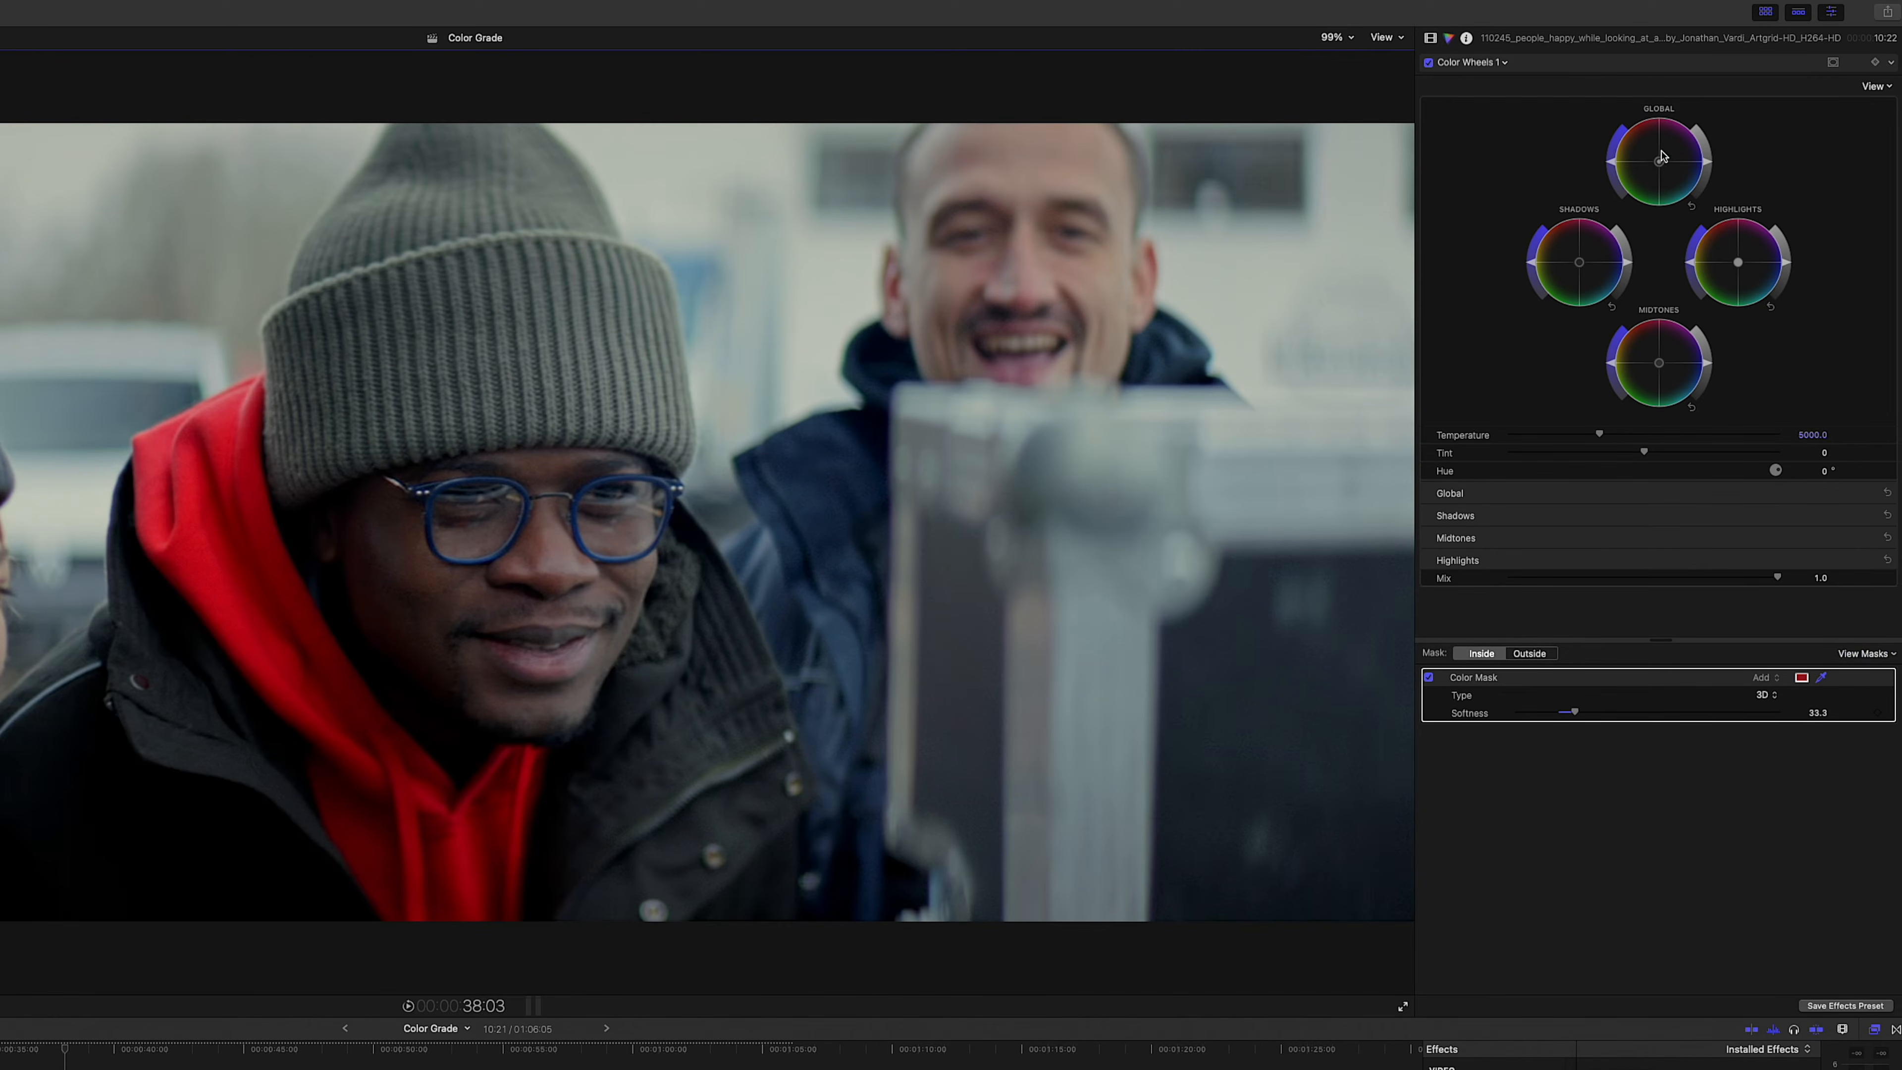
# Experiment with the masked hoodie's color and saturation on the color wheels, and compare the correction off and on.
pyautogui.moveTo(1741, 268); pyautogui.dragTo(1683, 187)
pyautogui.press('super+z')
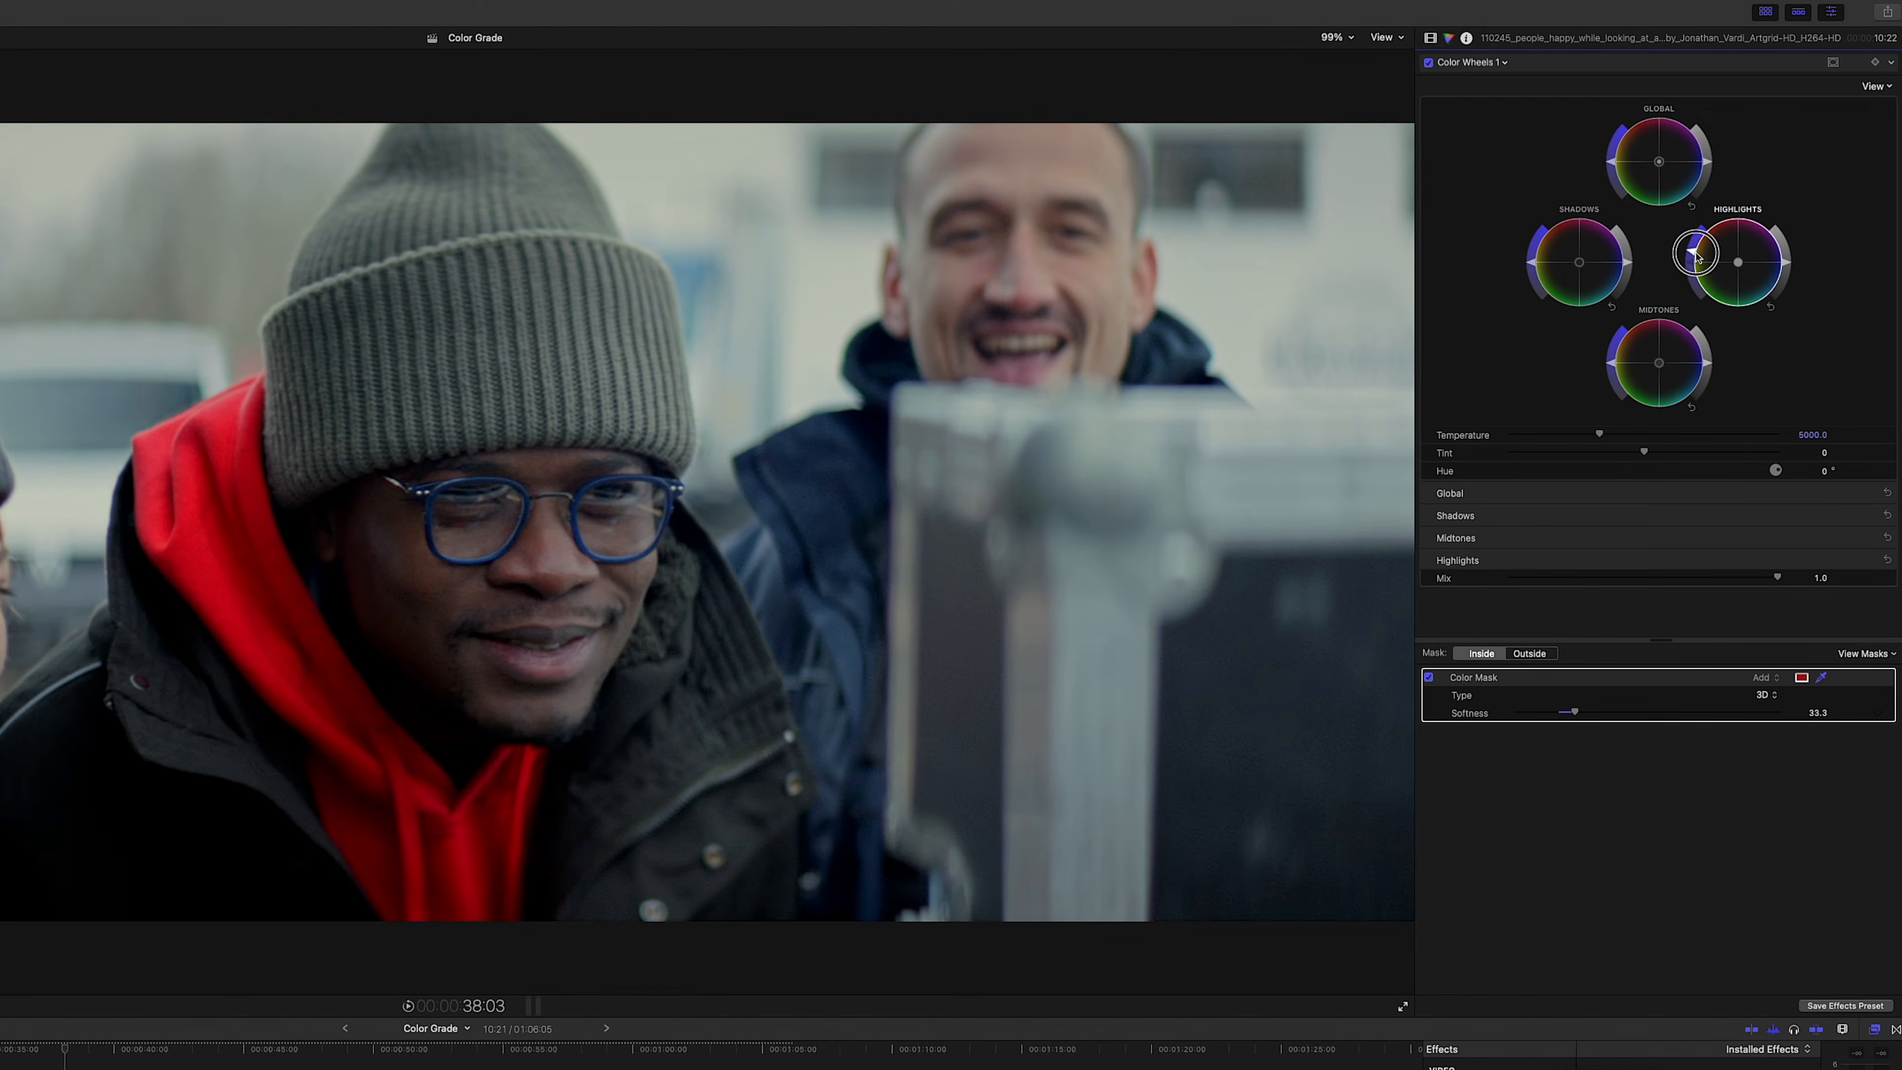
pyautogui.moveTo(1608, 166); pyautogui.dragTo(1706, 171)
pyautogui.click(1428, 63)
pyautogui.click(1428, 63)
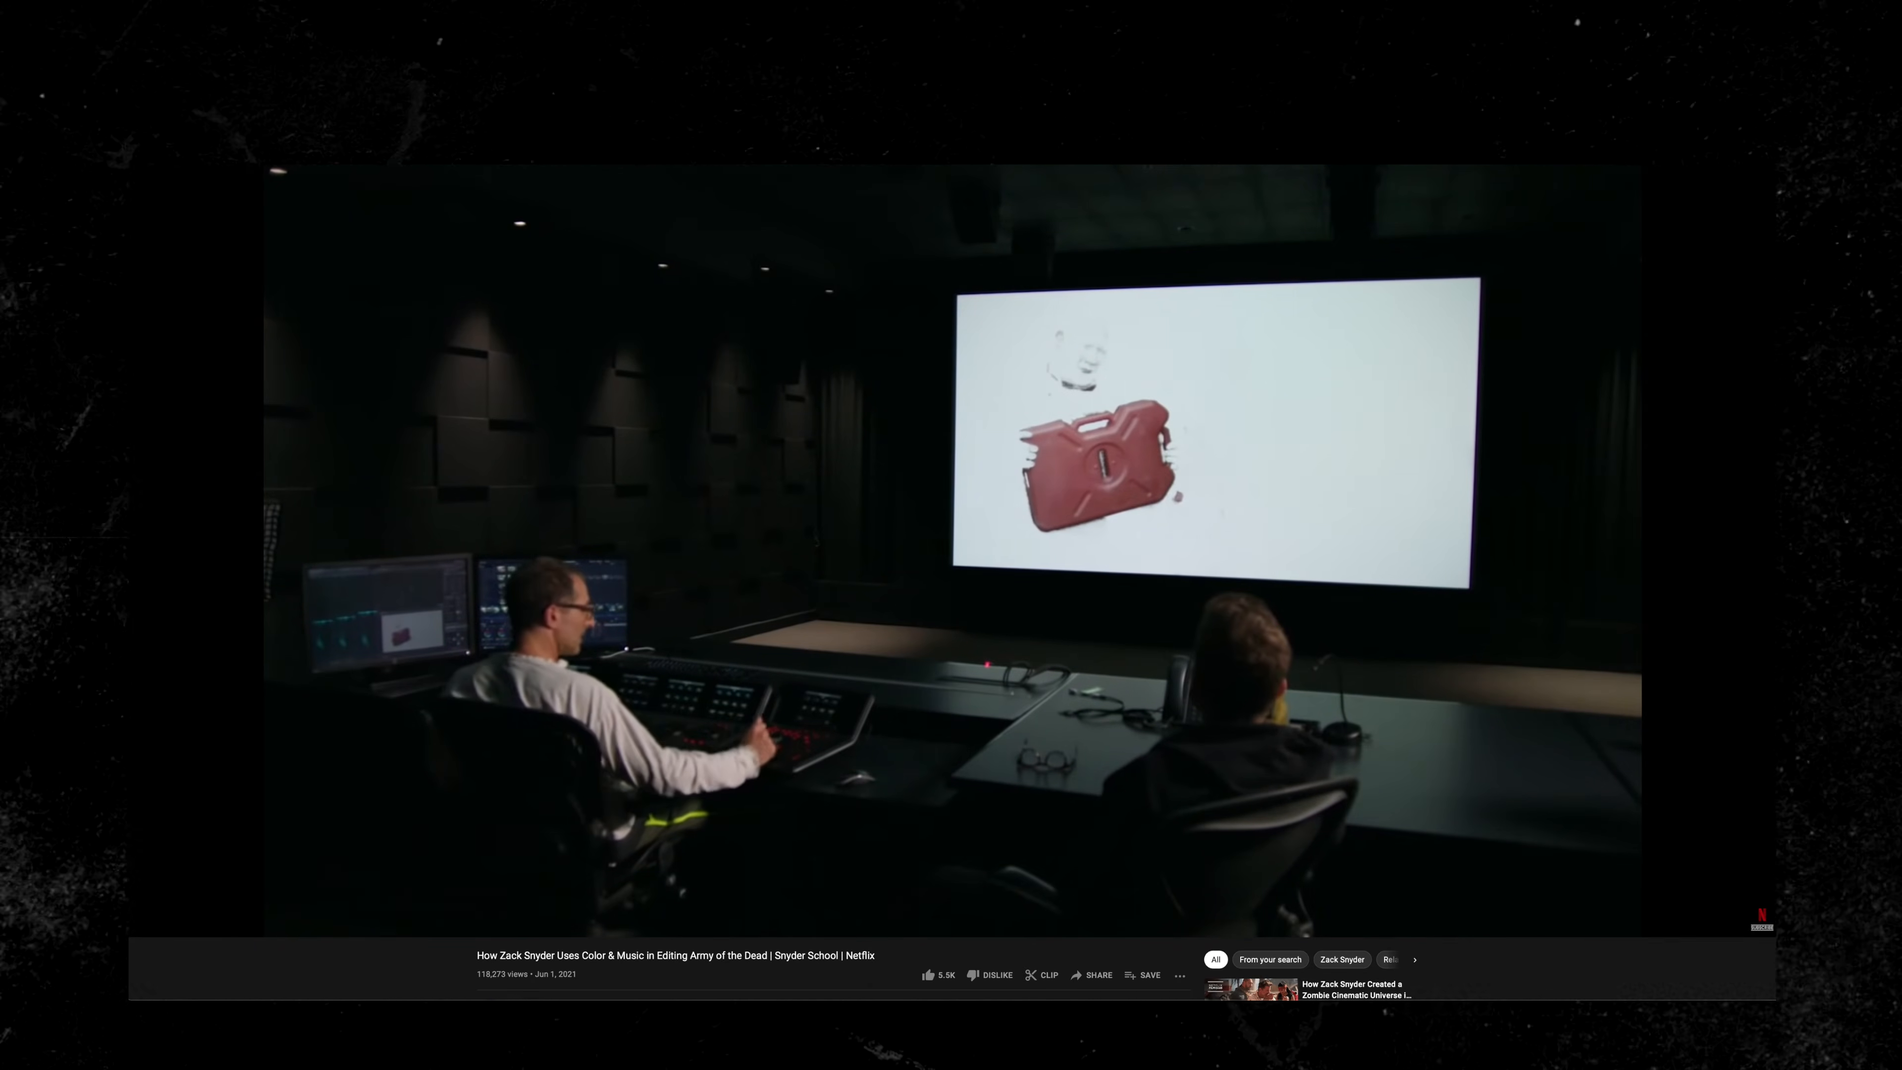
pyautogui.click(22, 713)
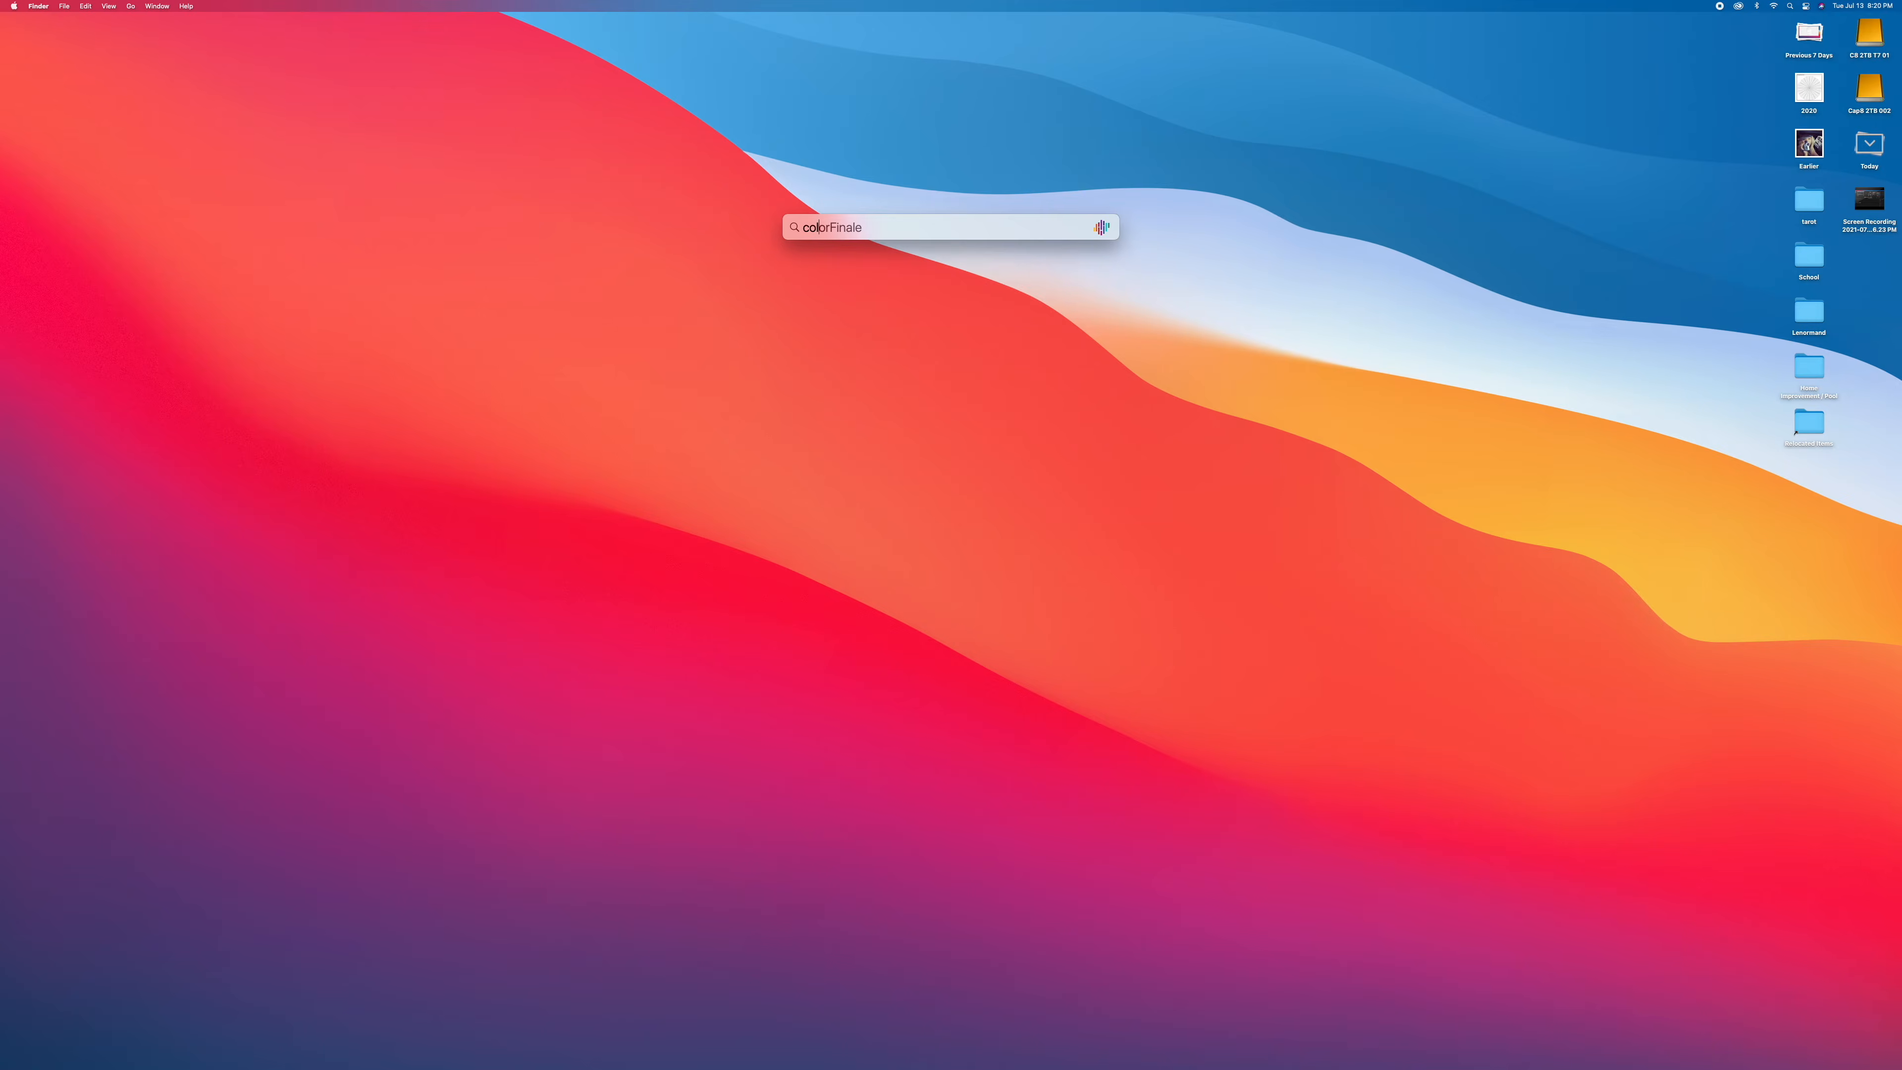
# Open the Color Finale application and check it for updates.
pyautogui.press('Return')
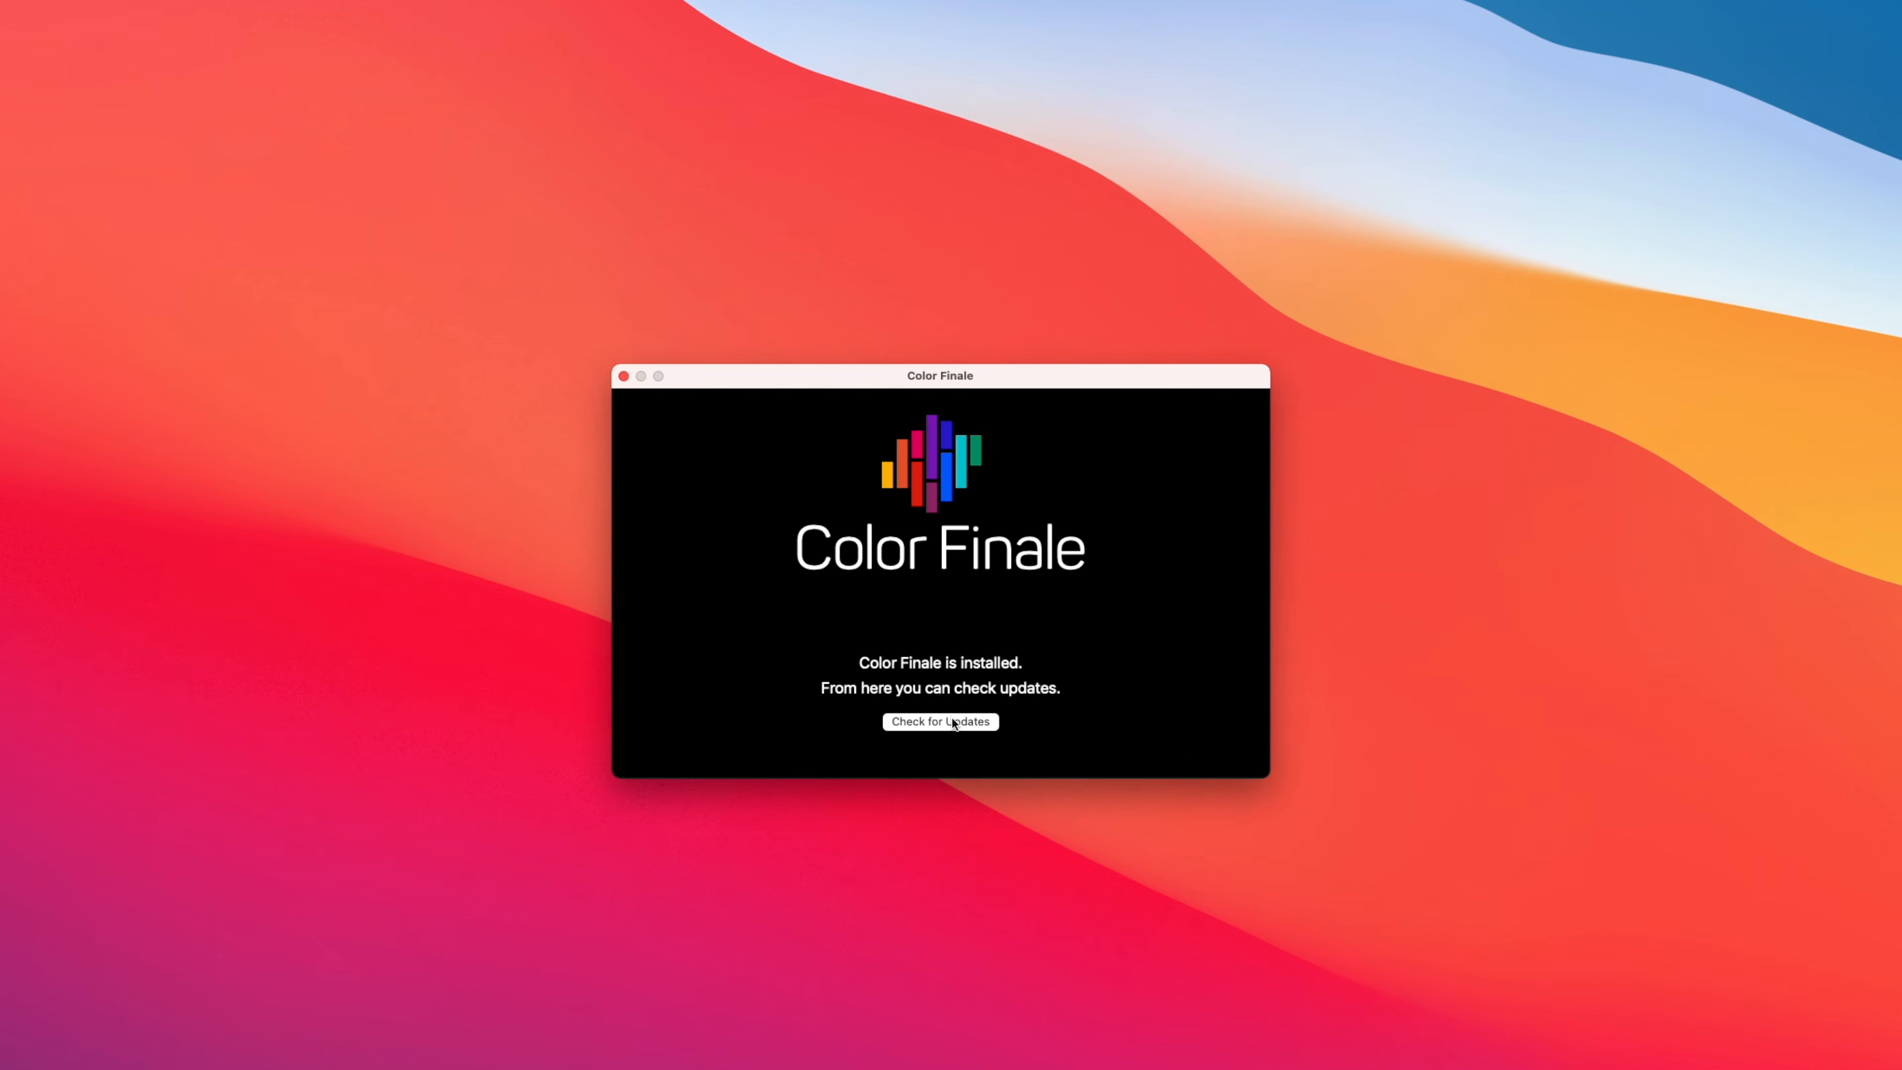
pyautogui.click(951, 722)
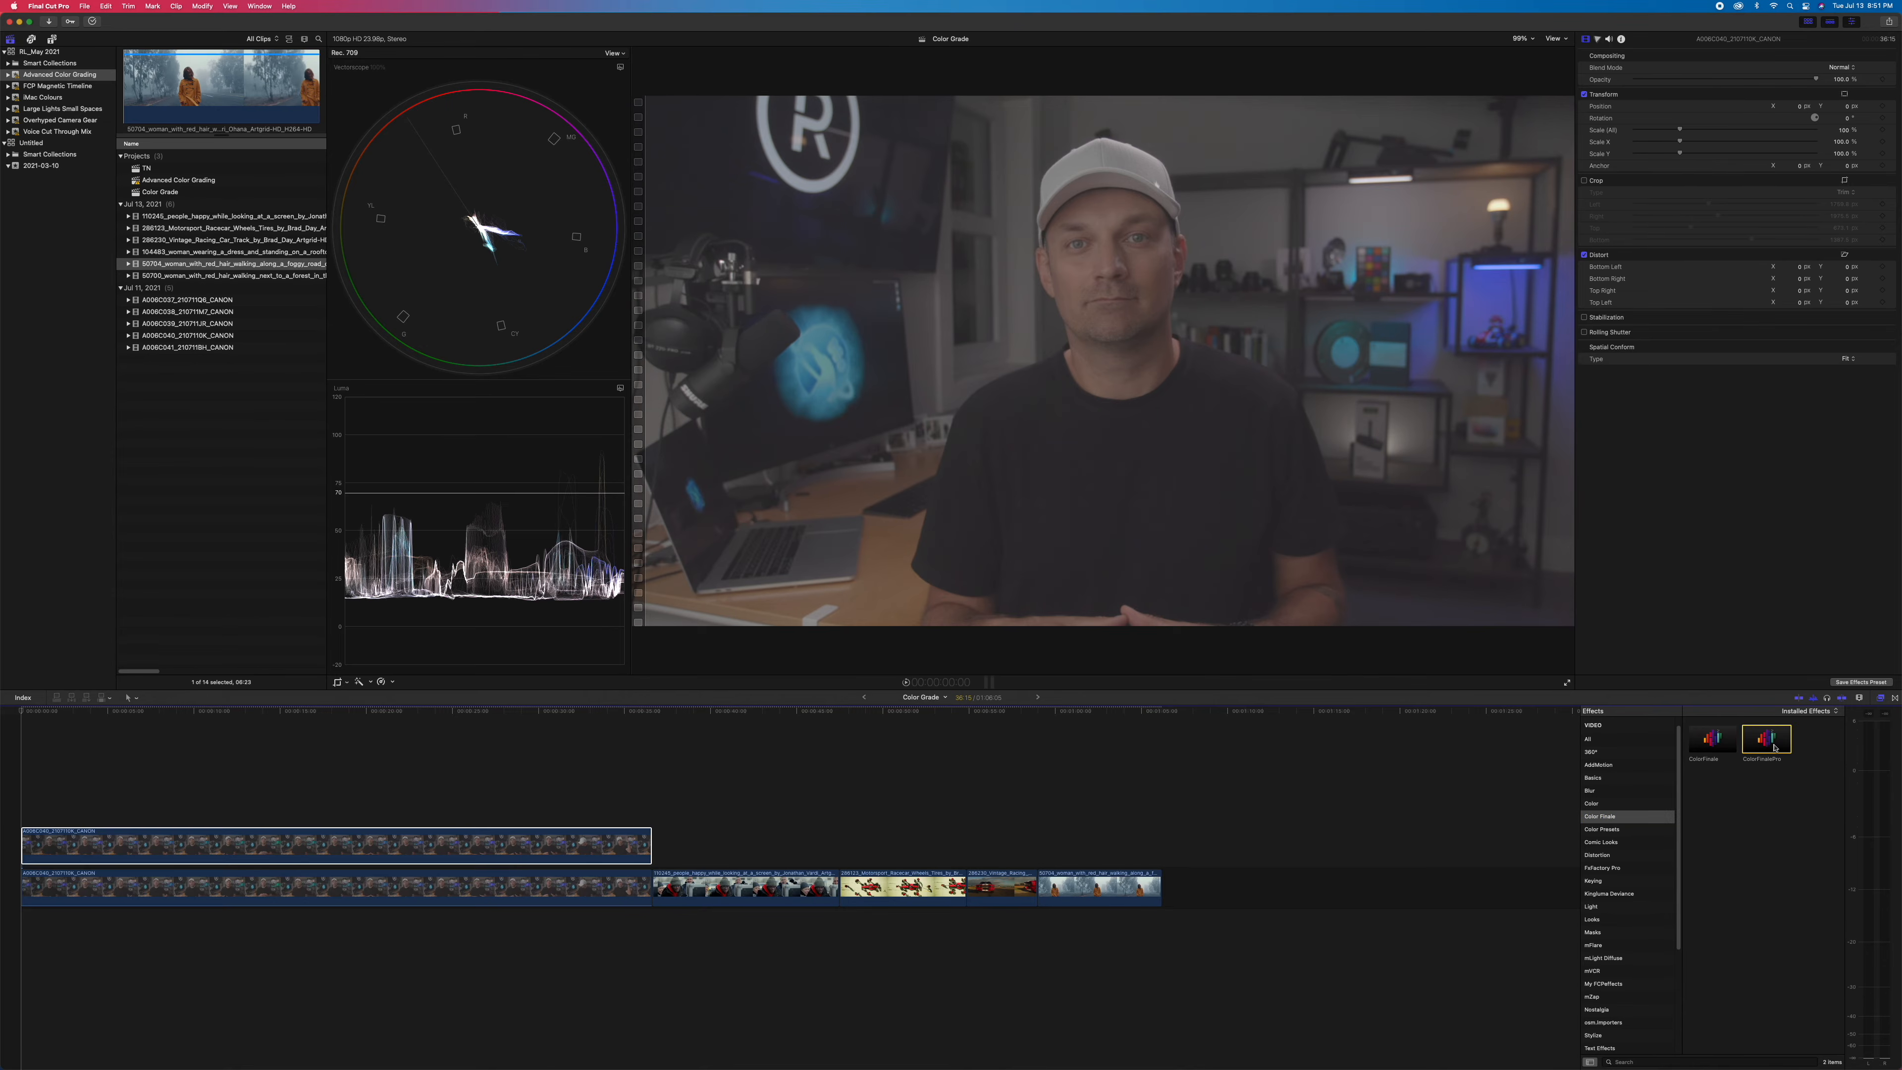
# Apply the ColorFinalePro effect to the upper talking-head clip, with the Assume Log color profile and slightly higher contrast.
pyautogui.moveTo(1774, 748); pyautogui.dragTo(120, 845)
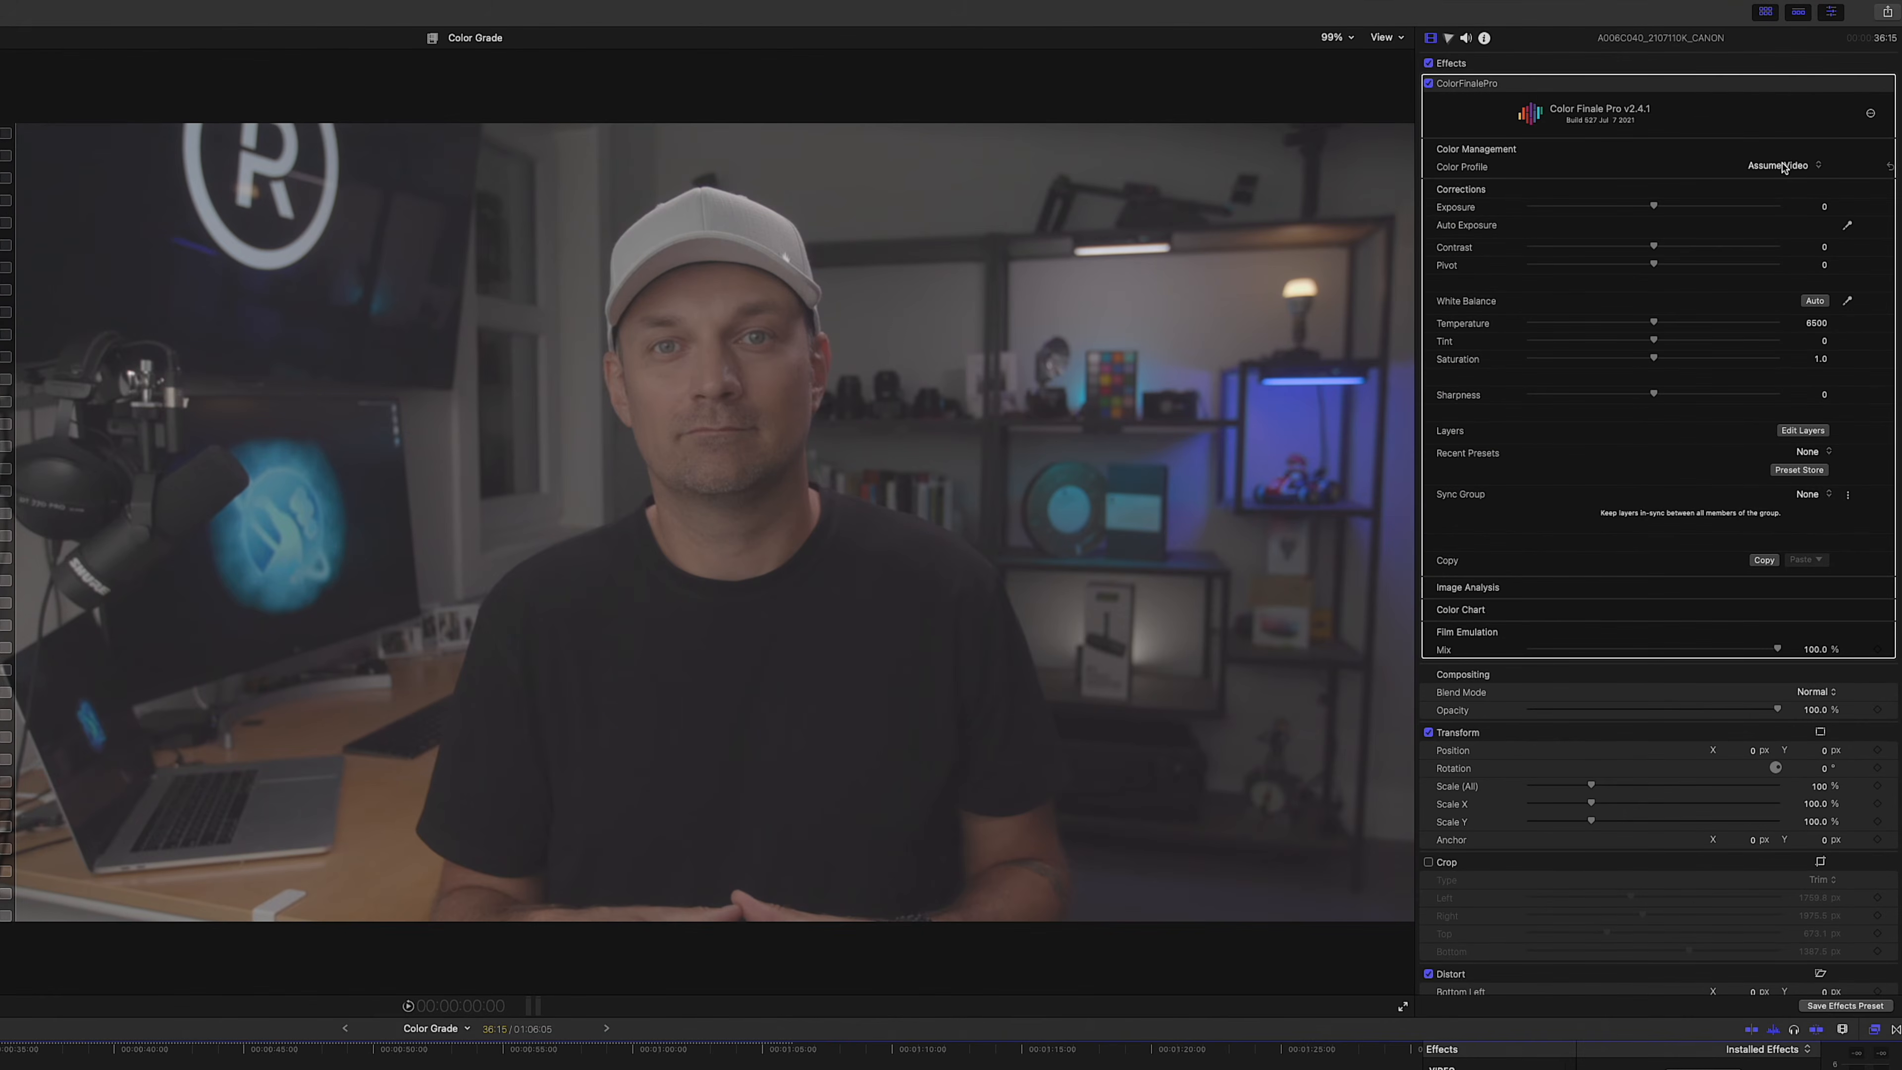
pyautogui.click(1783, 168)
pyautogui.click(1795, 187)
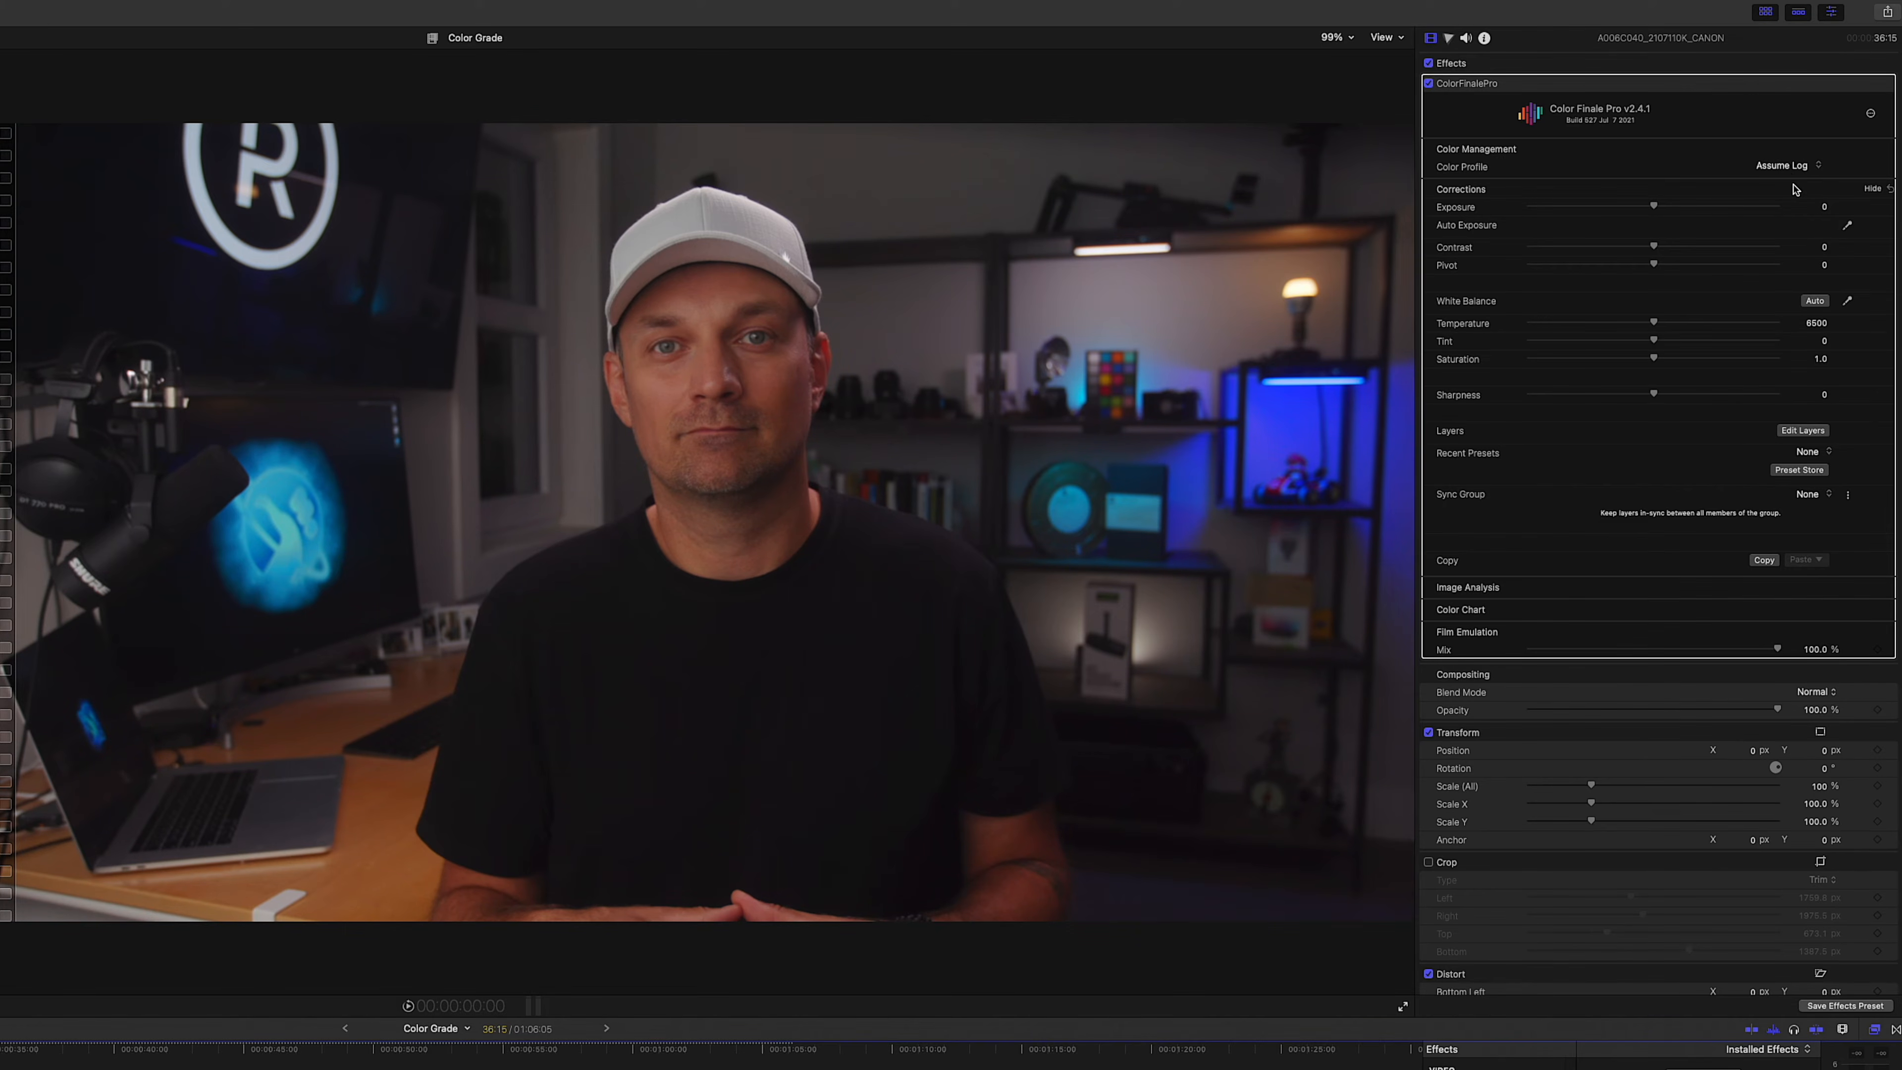
pyautogui.click(1789, 179)
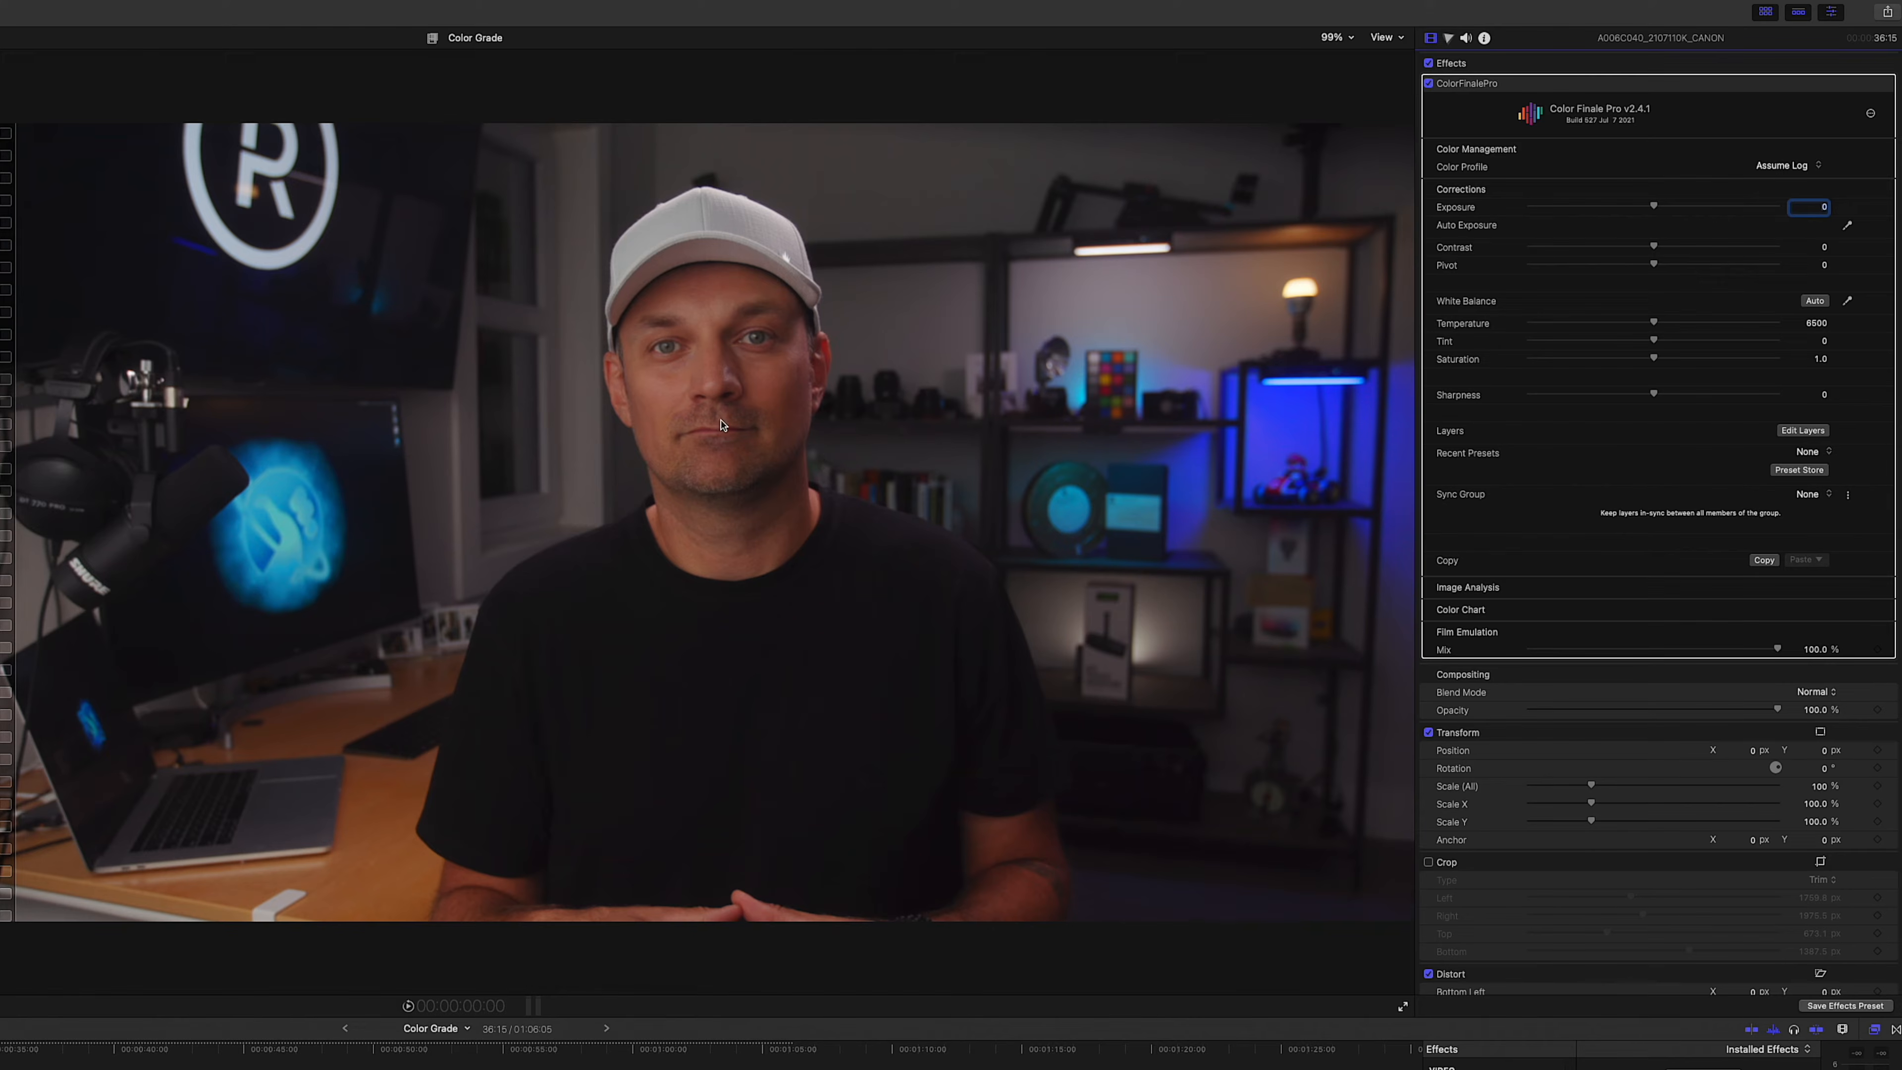
pyautogui.click(726, 465)
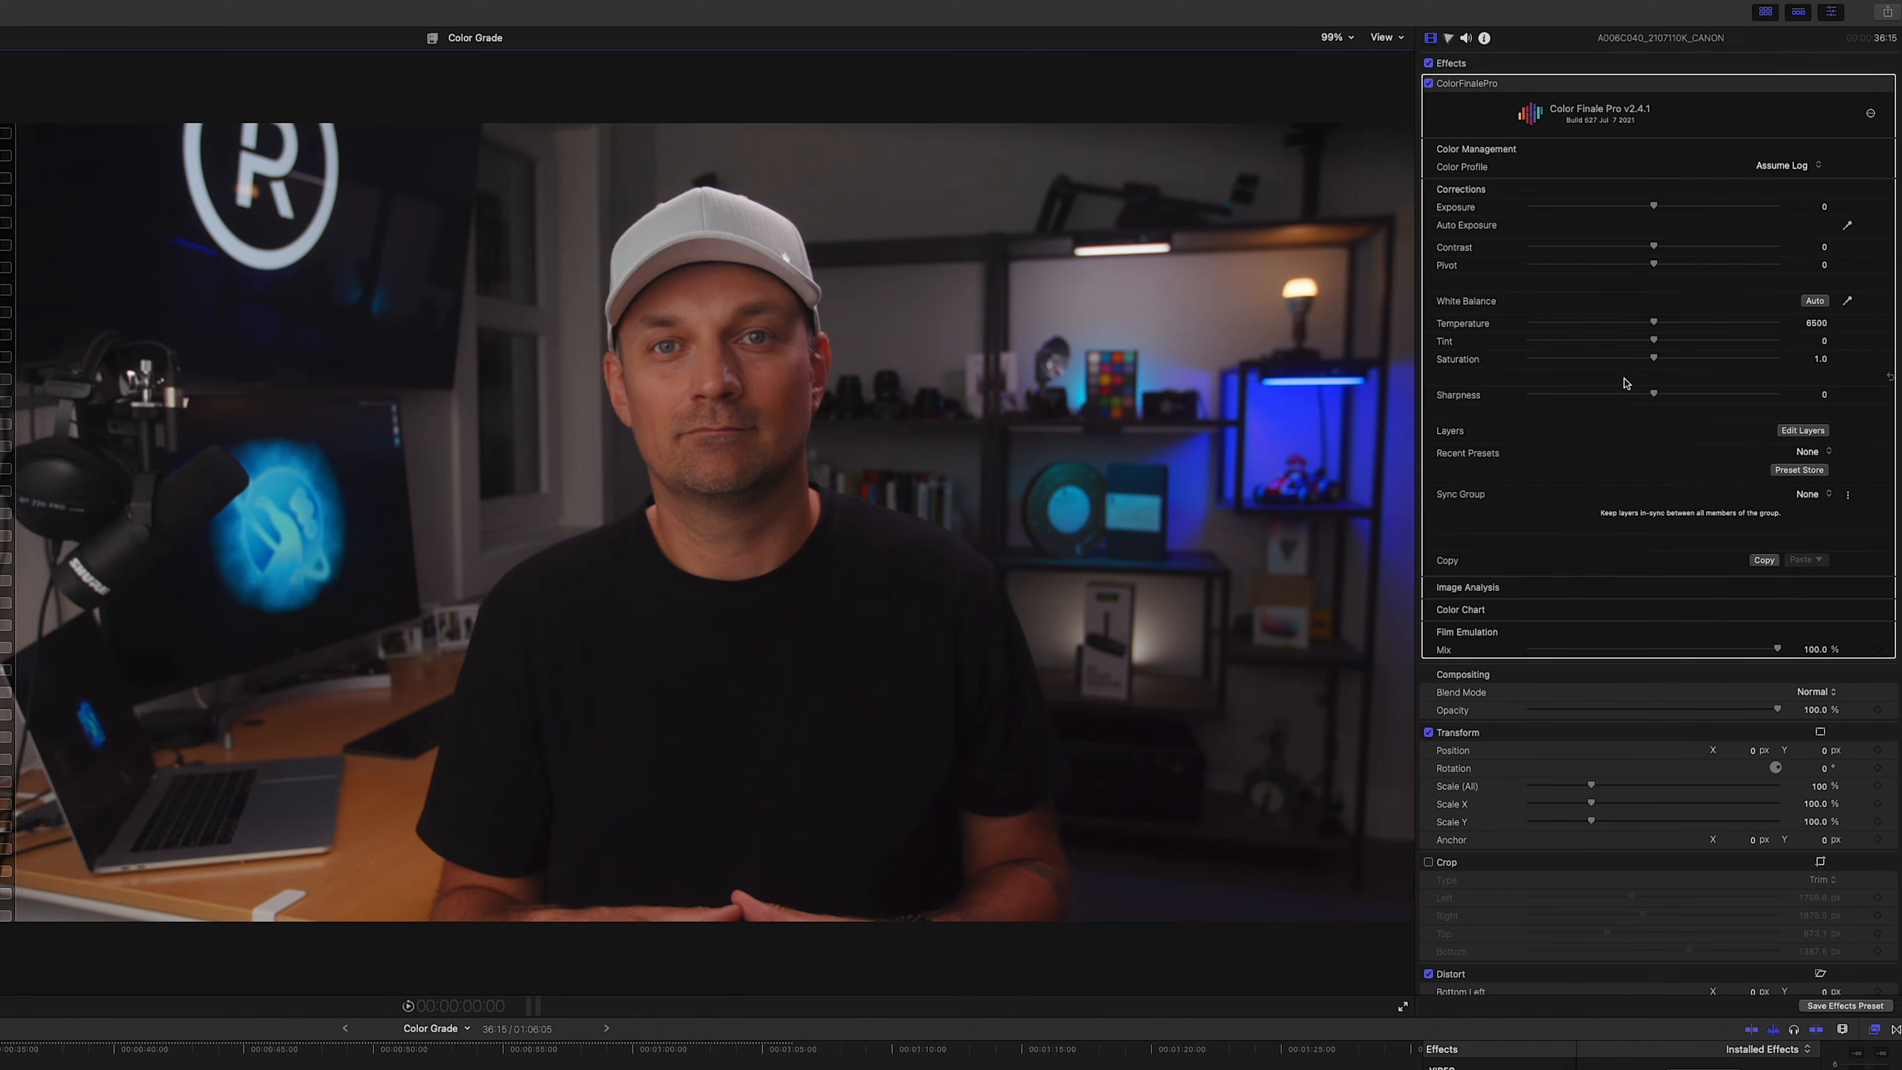
pyautogui.moveTo(1653, 245); pyautogui.dragTo(1662, 245)
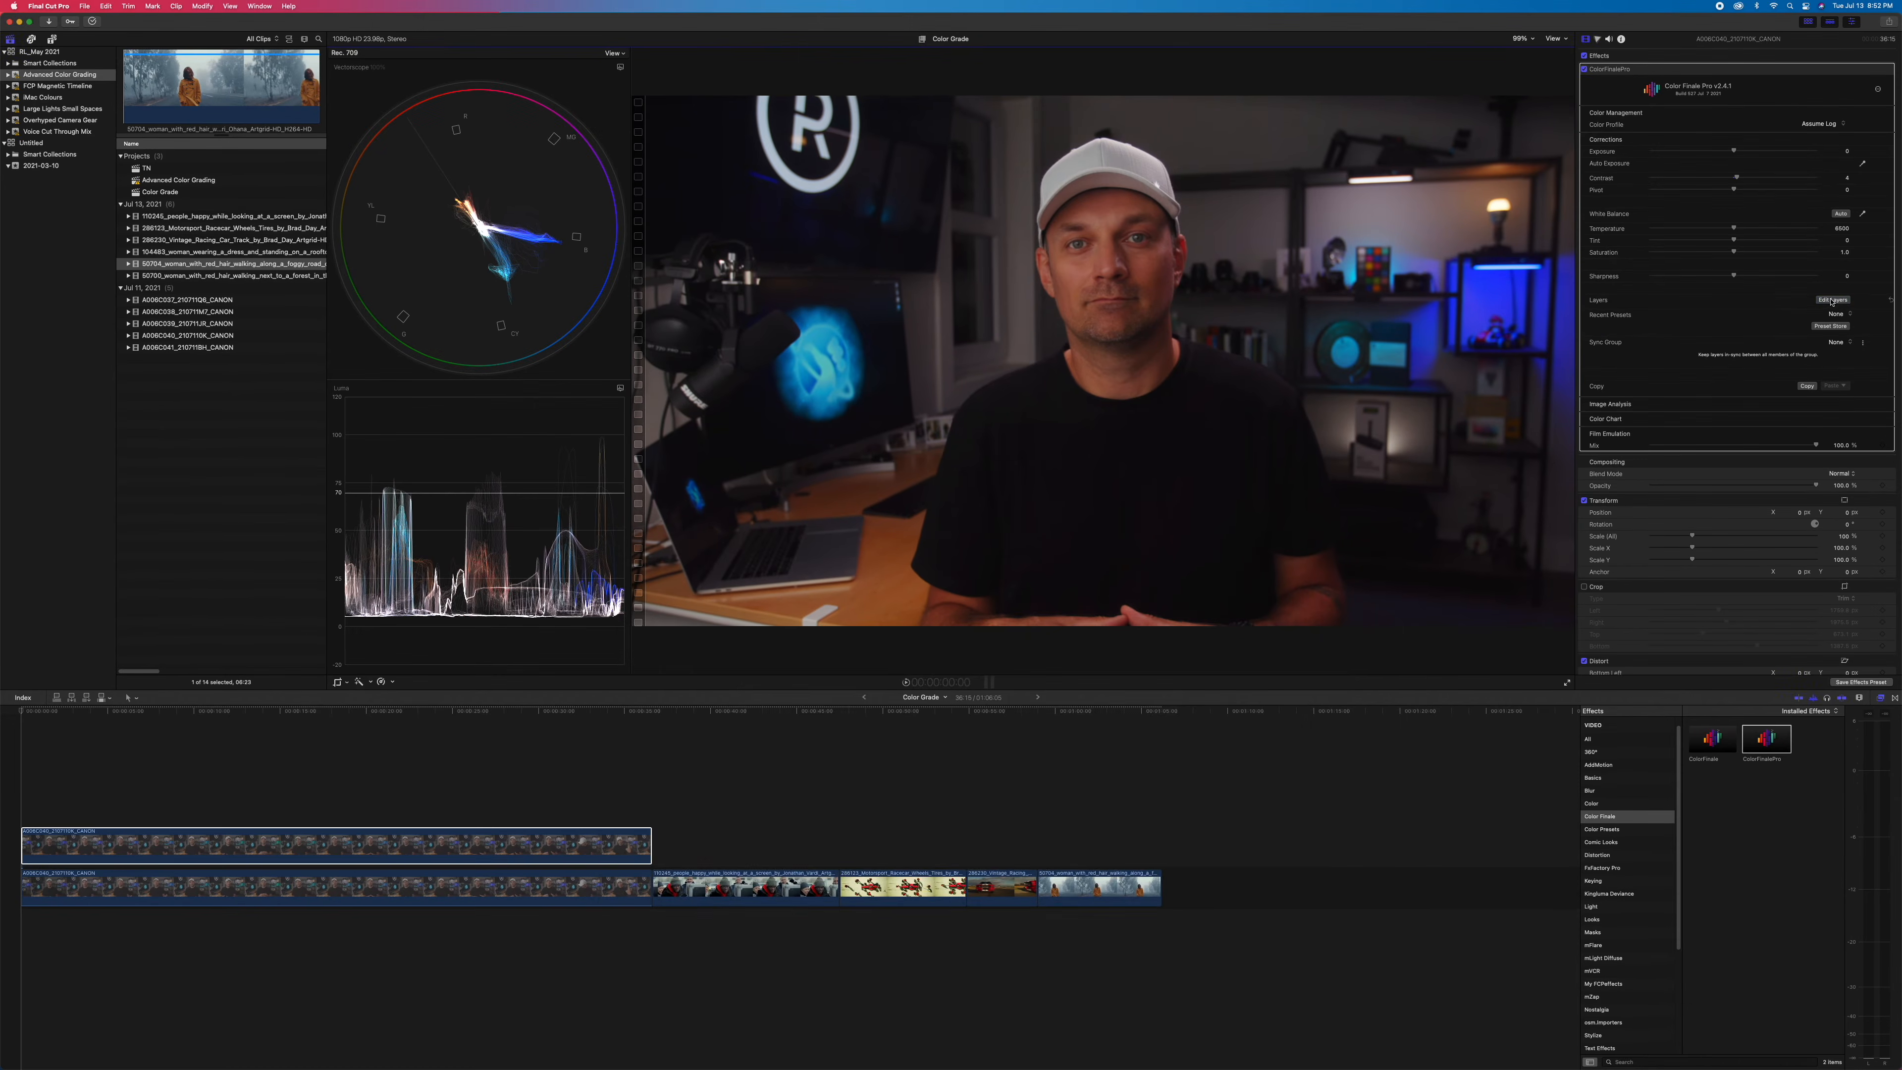
# Add a Color Wheels layer in the Color Finale layer editor, and set its Lift master to -0.03 and Gain master to about 0.18.
pyautogui.click(1832, 301)
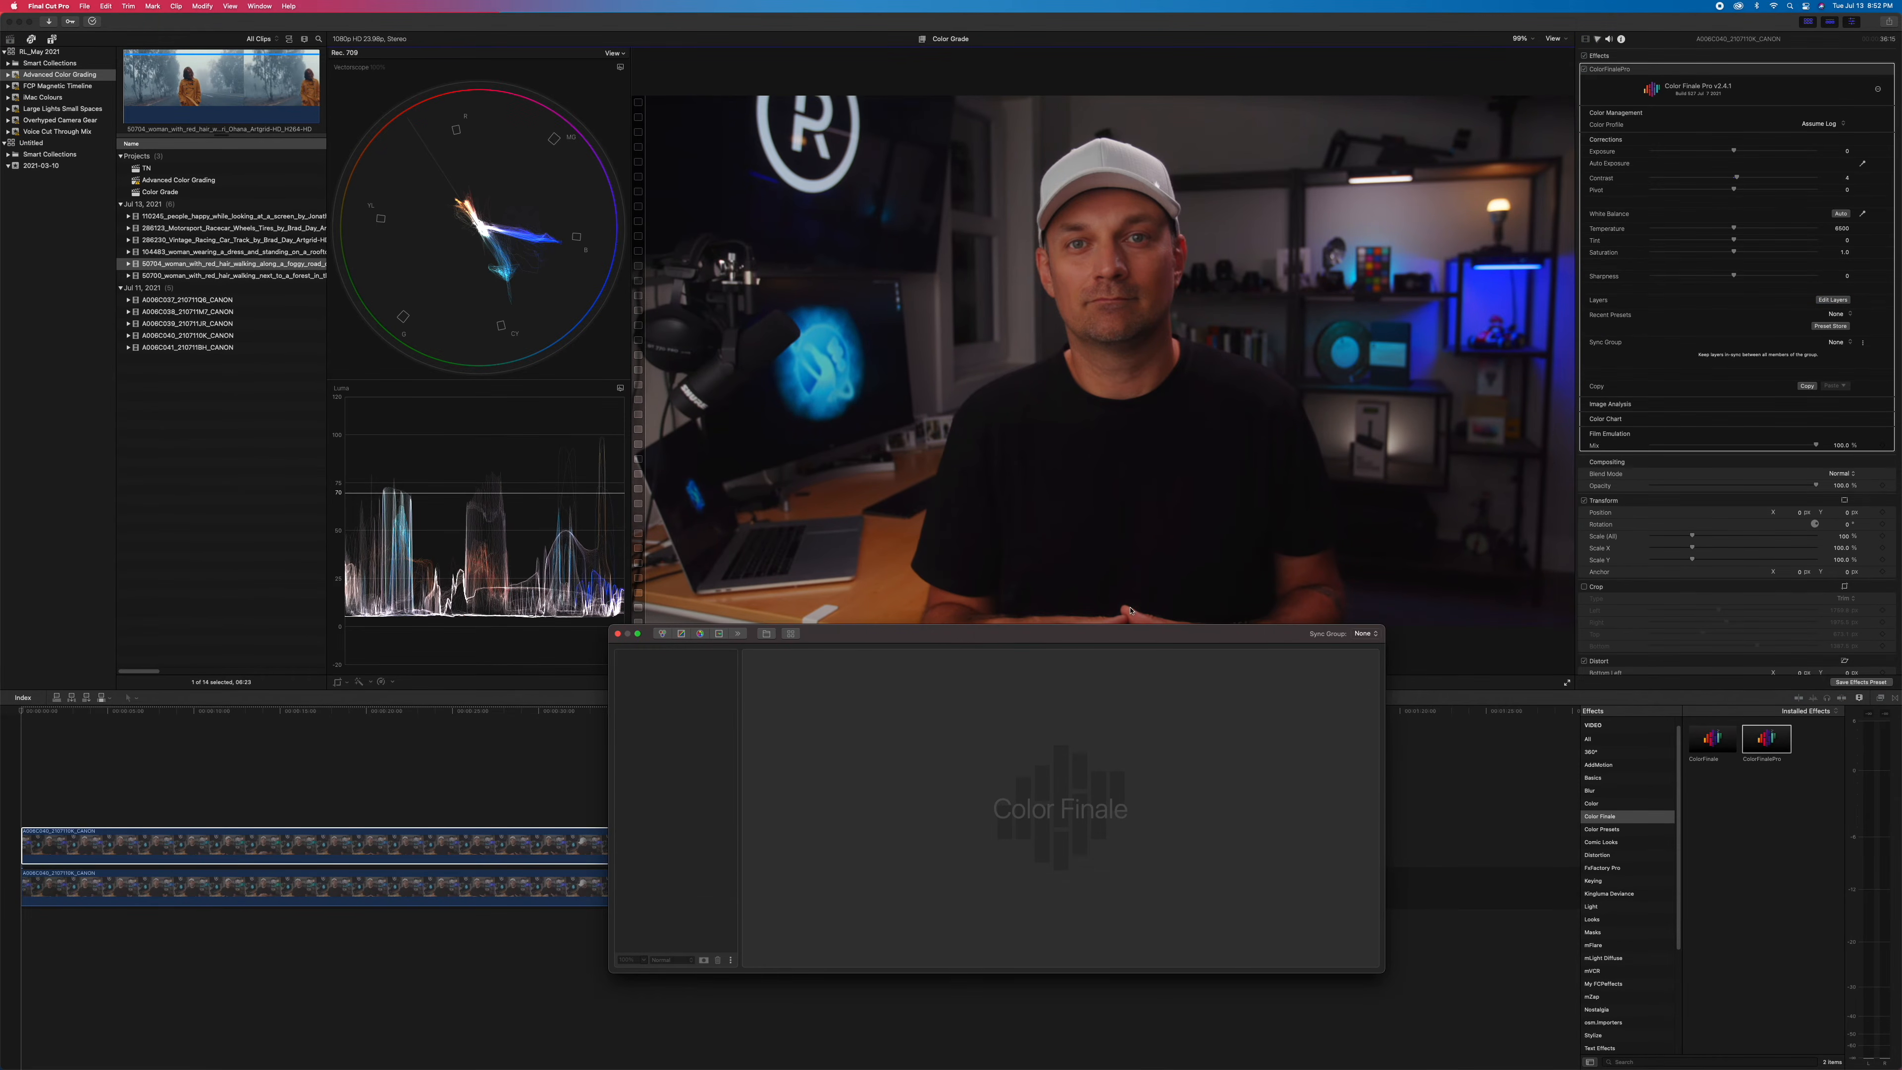
pyautogui.moveTo(985, 647); pyautogui.dragTo(1064, 648)
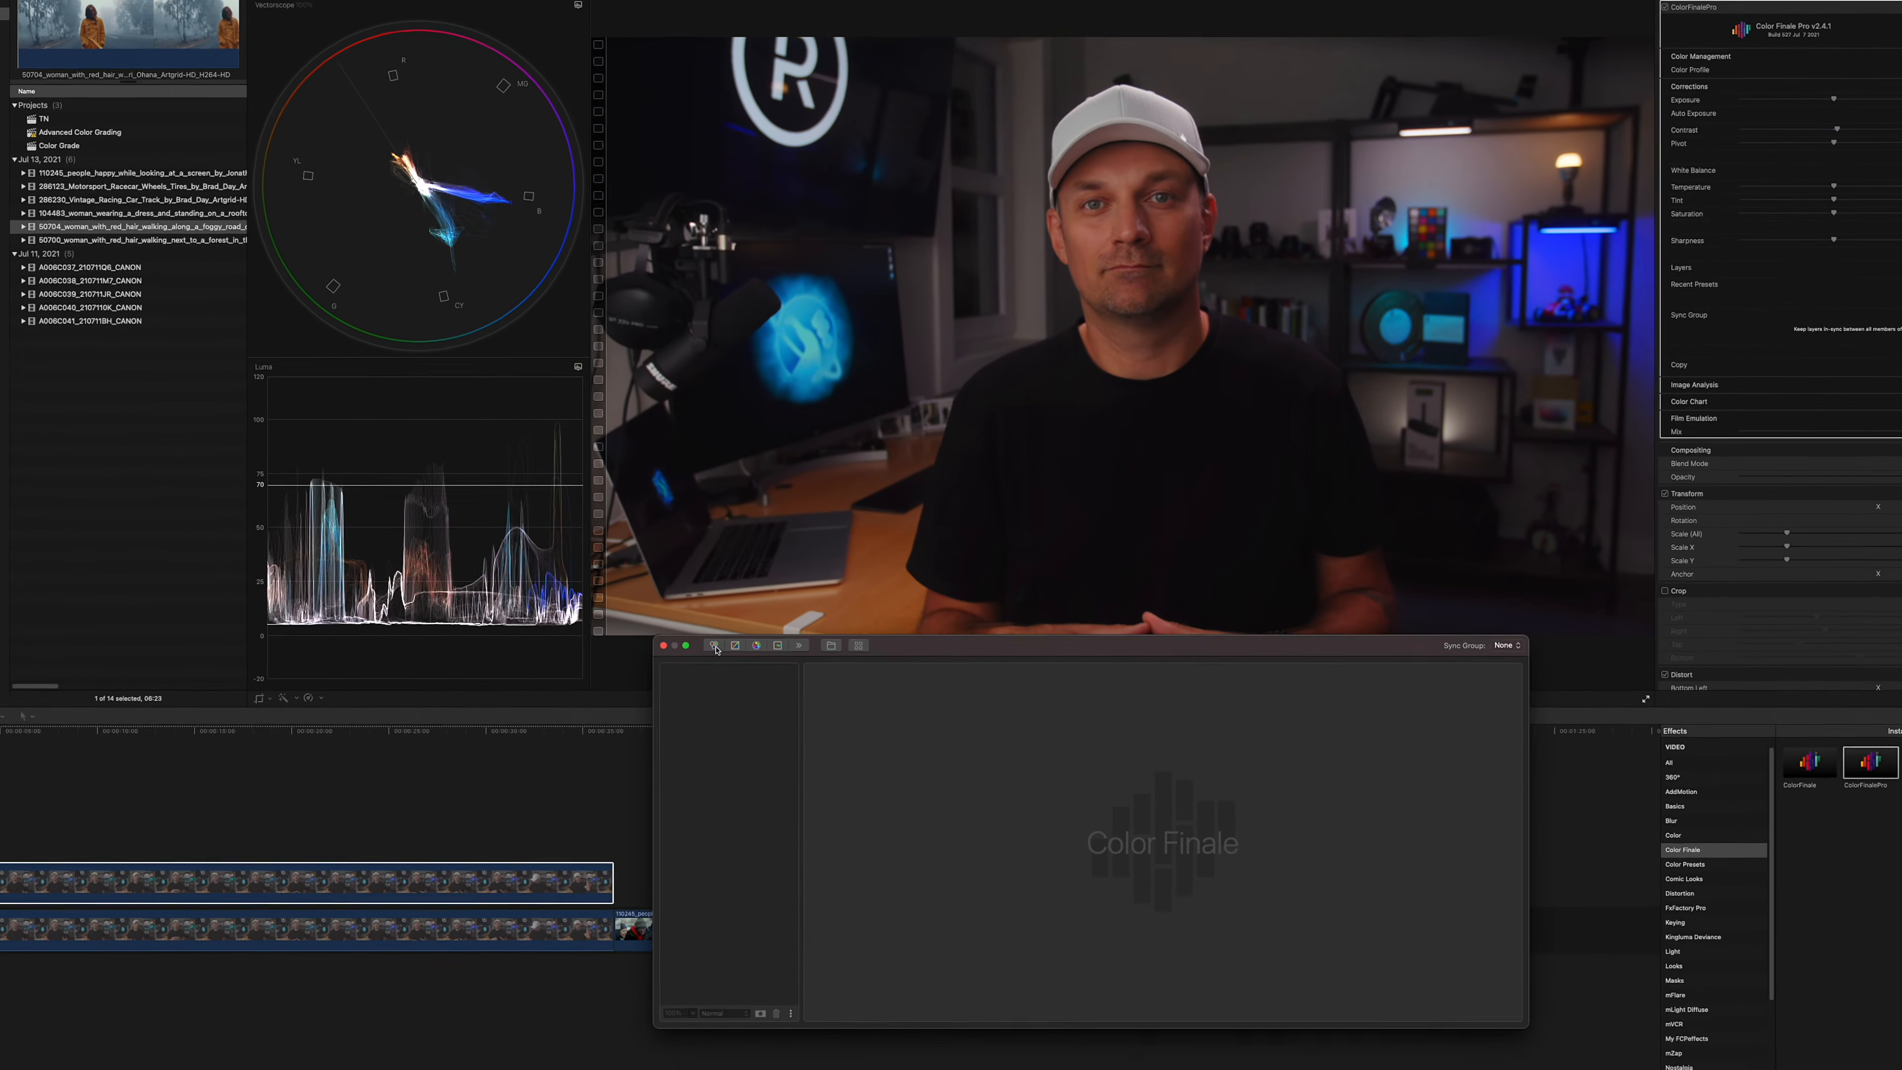
pyautogui.click(740, 636)
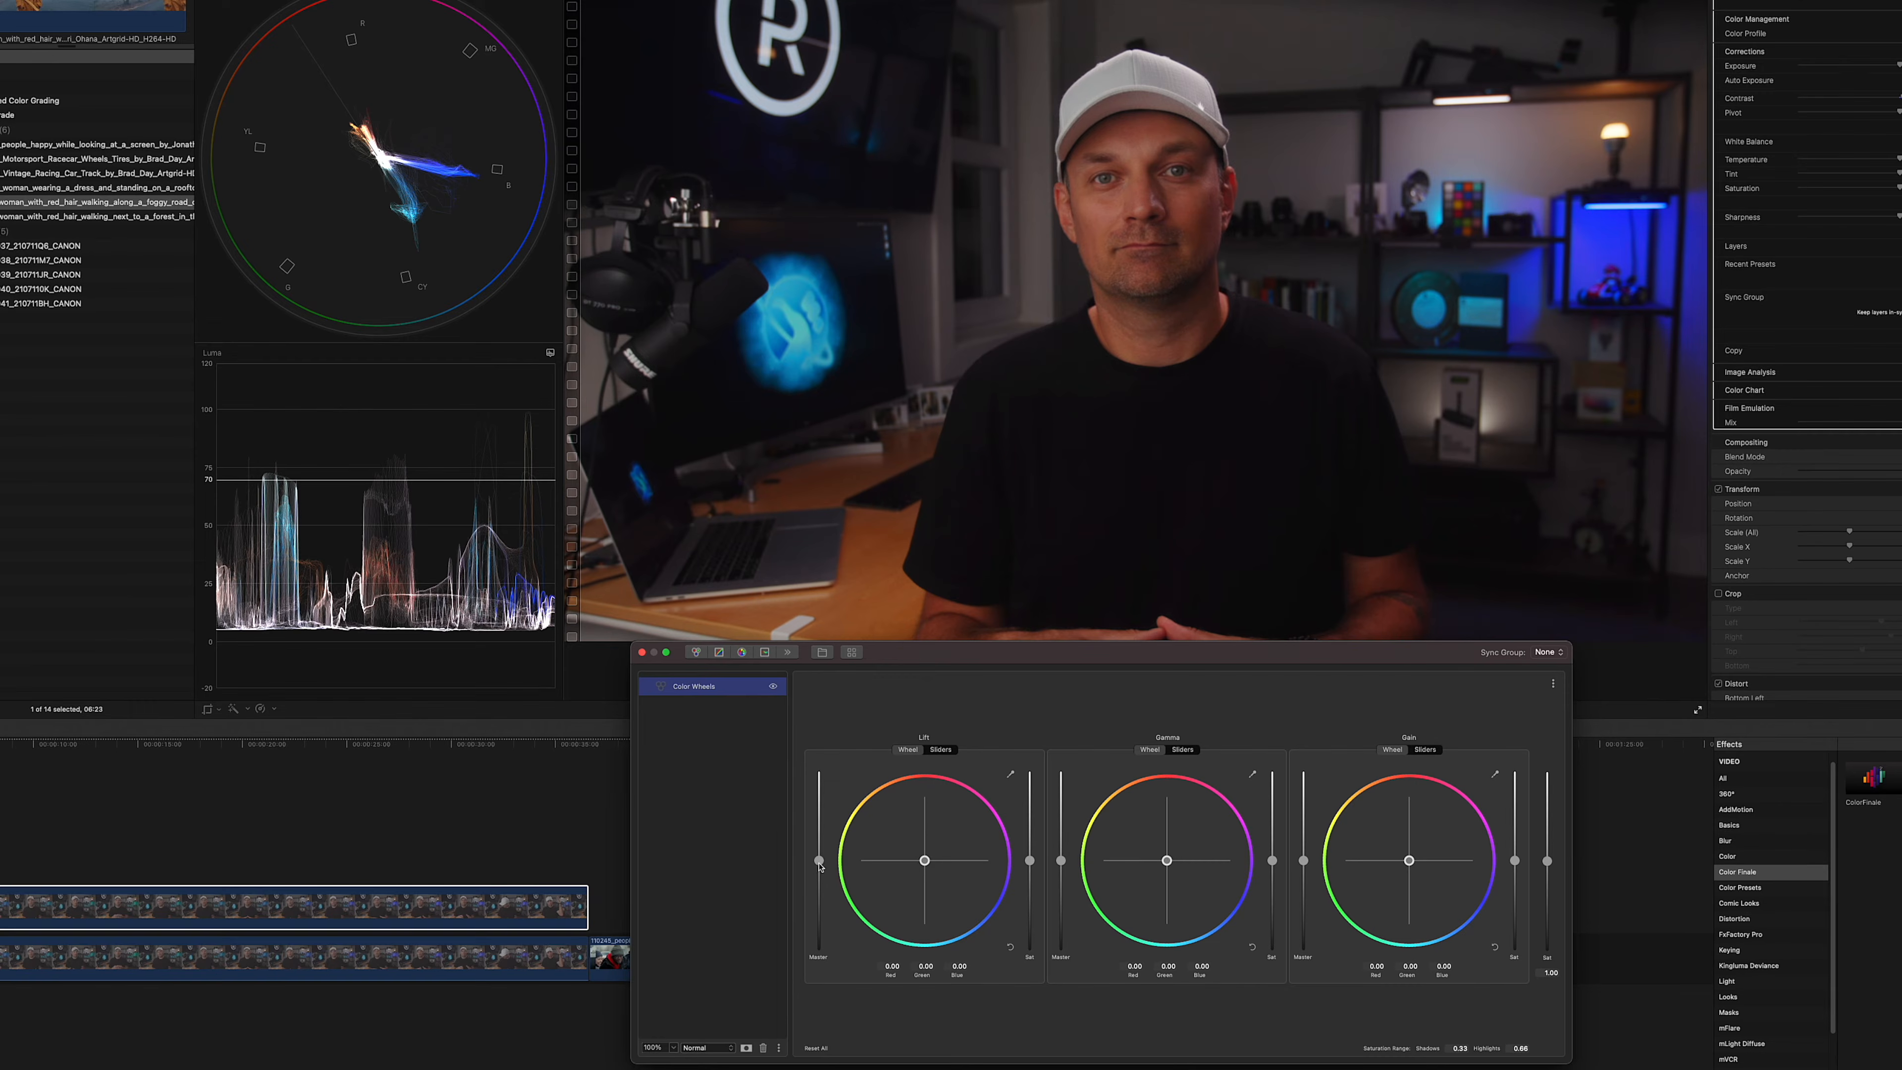
pyautogui.moveTo(819, 862); pyautogui.dragTo(819, 865)
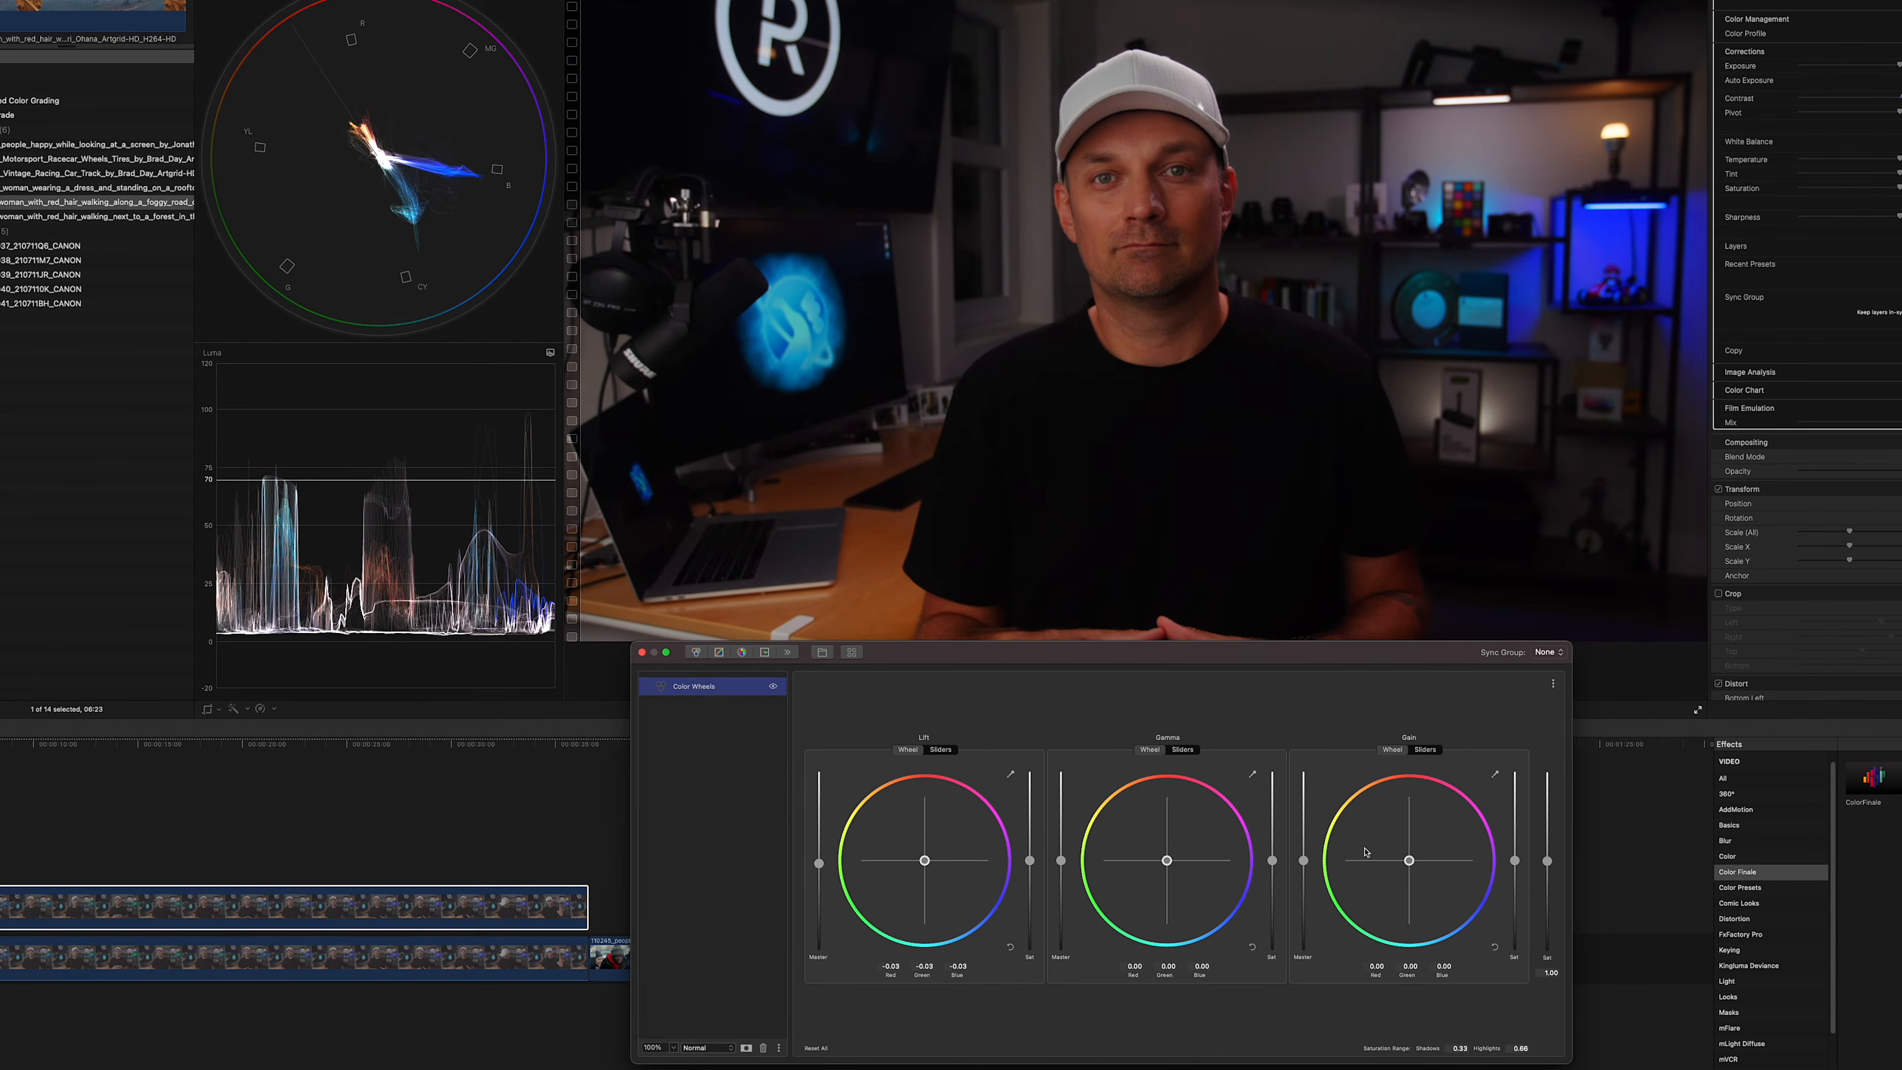
pyautogui.moveTo(1304, 861); pyautogui.dragTo(1303, 846)
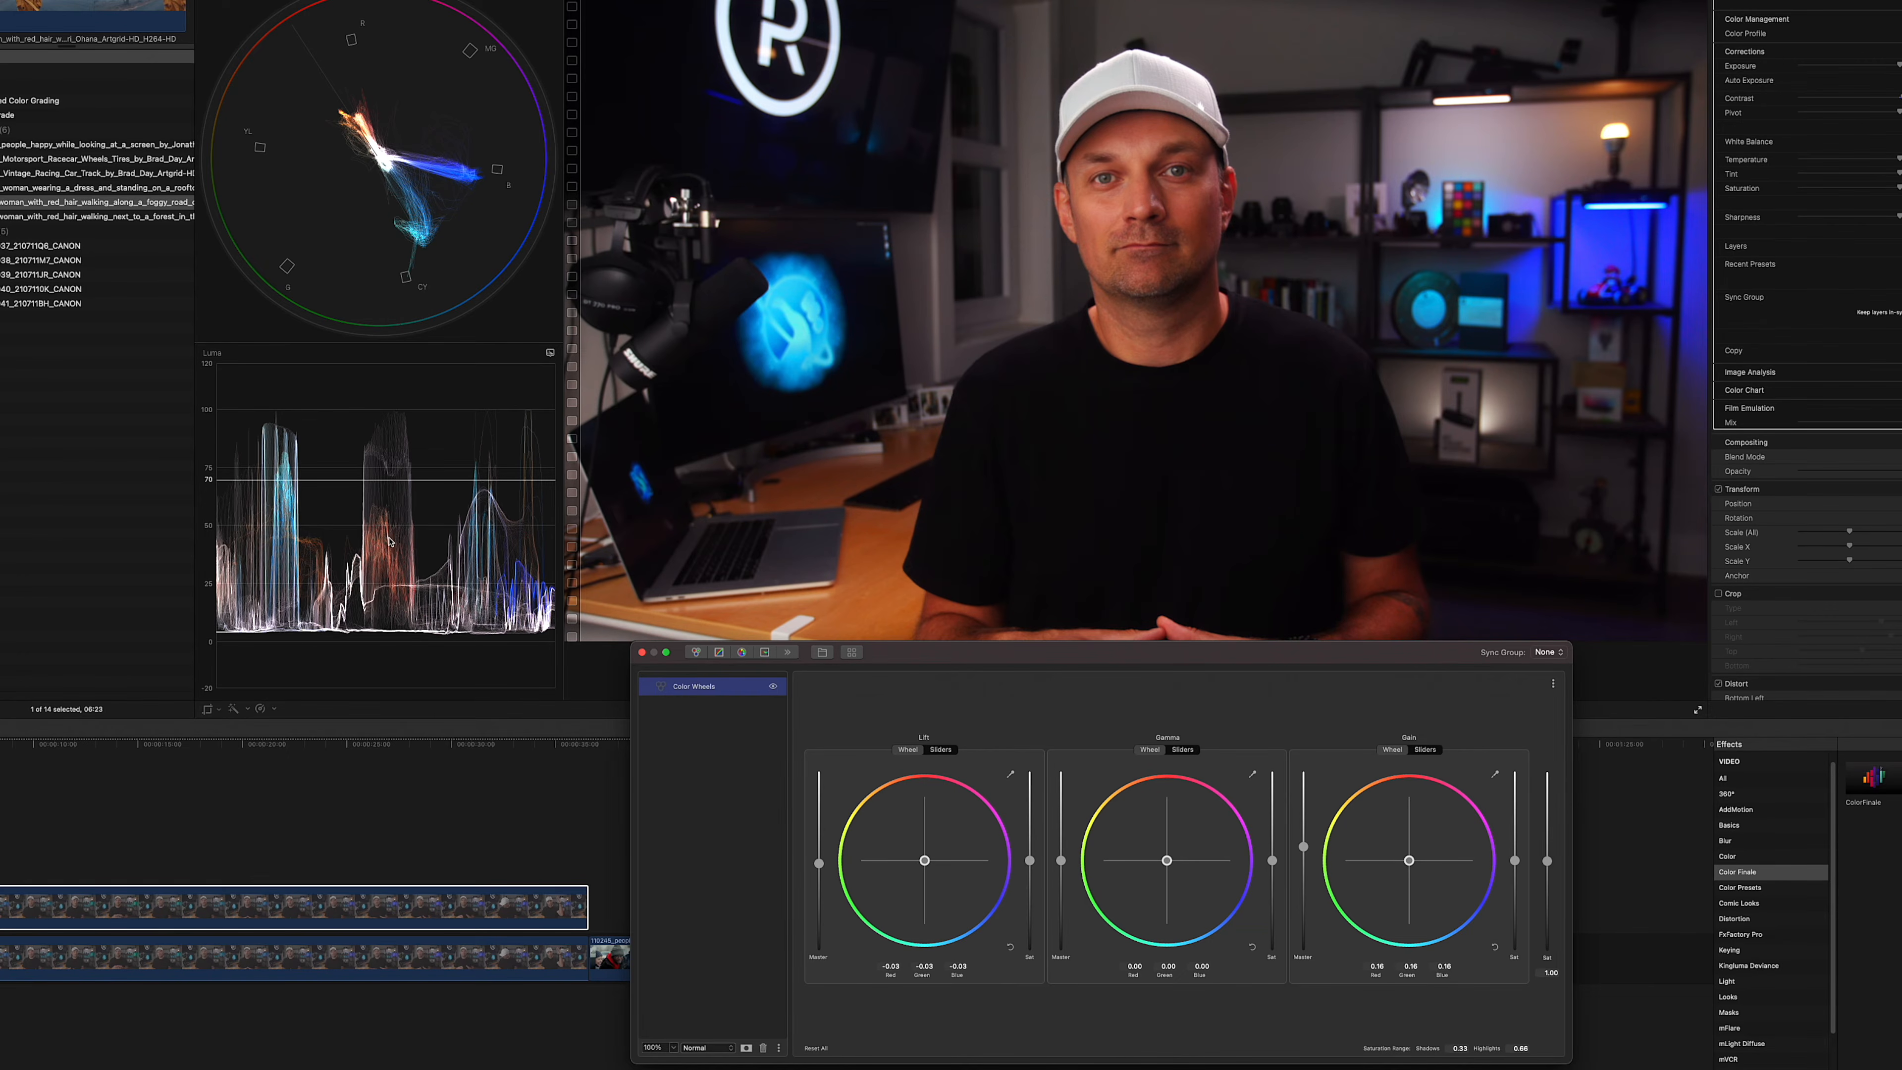
pyautogui.moveTo(383, 497)
pyautogui.mouseDown()
pyautogui.moveTo(389, 477)
pyautogui.moveTo(388, 544)
pyautogui.moveTo(385, 482)
pyautogui.mouseUp()
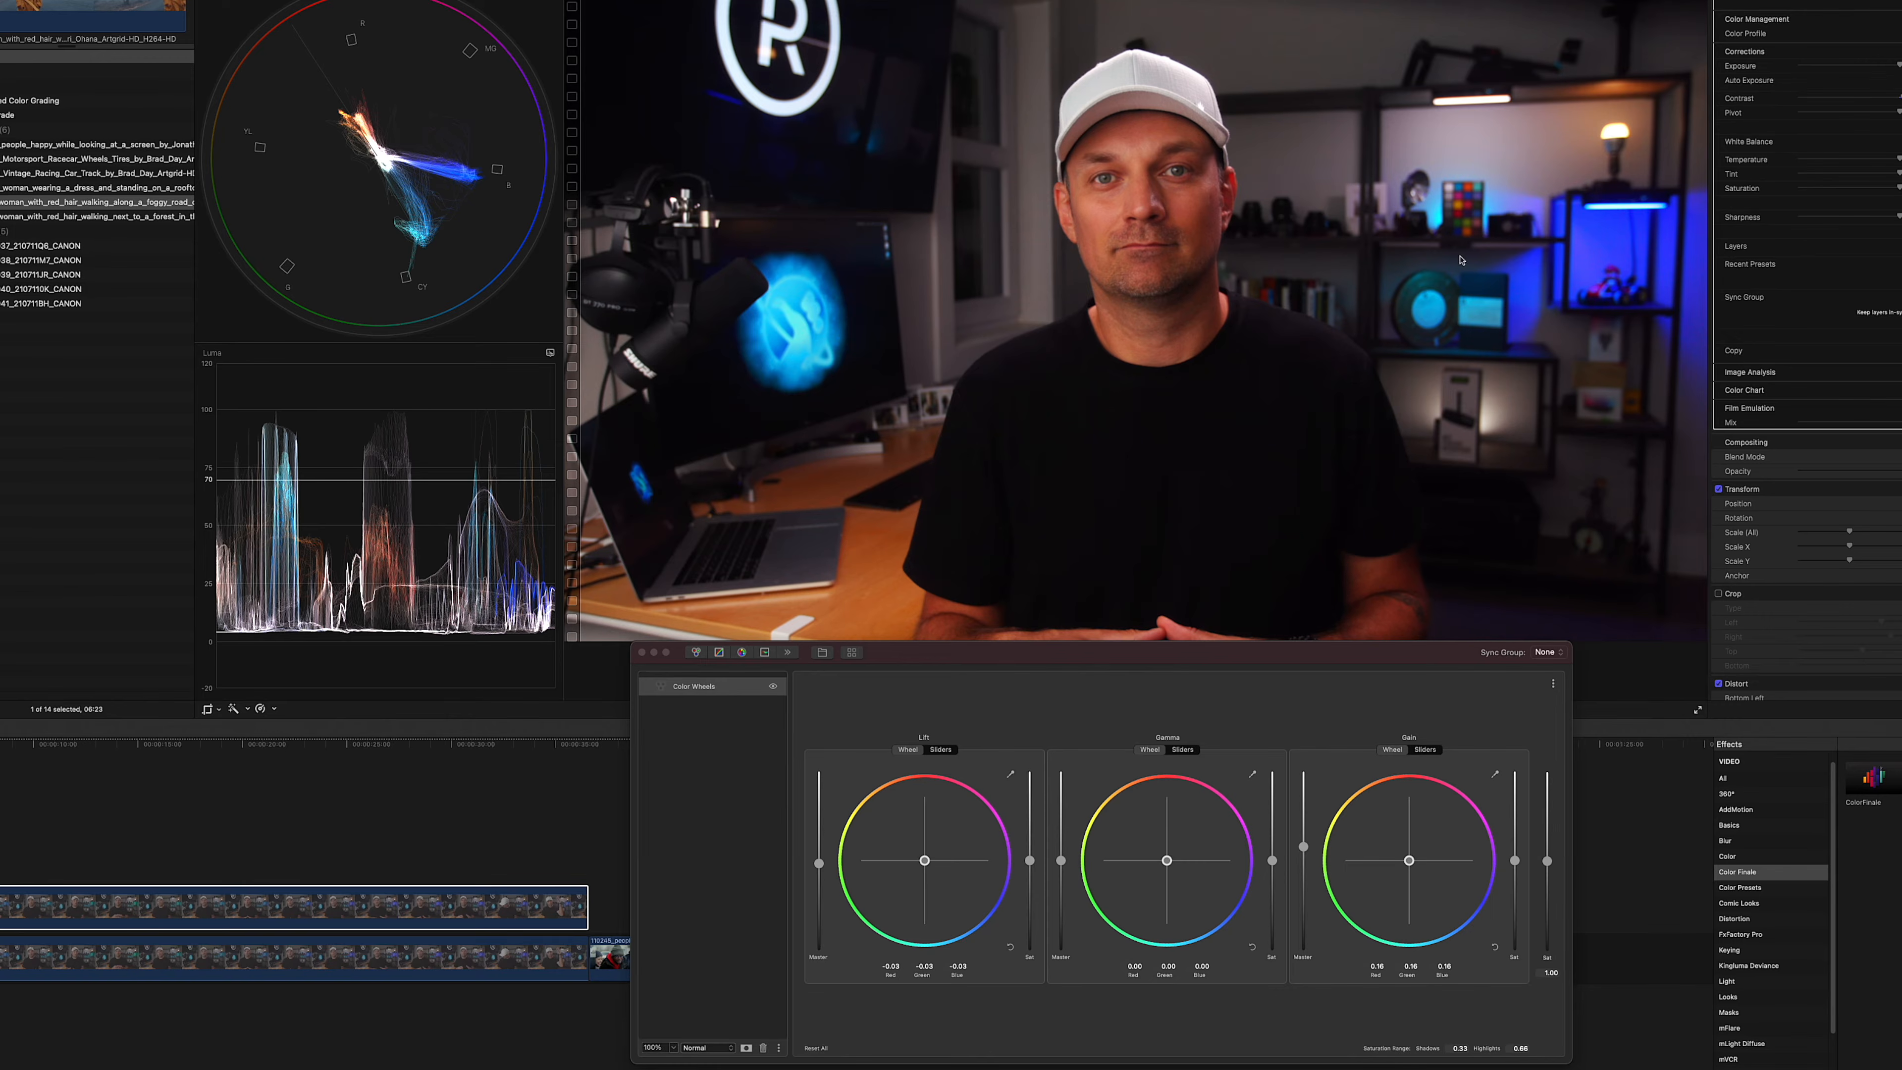
pyautogui.moveTo(1397, 857)
pyautogui.mouseDown()
pyautogui.moveTo(1388, 824)
pyautogui.moveTo(1458, 865)
pyautogui.moveTo(1473, 845)
pyautogui.moveTo(1422, 871)
pyautogui.moveTo(1420, 811)
pyautogui.moveTo(1438, 872)
pyautogui.moveTo(1408, 848)
pyautogui.moveTo(1429, 852)
pyautogui.mouseUp()
pyautogui.moveTo(1179, 870); pyautogui.dragTo(1122, 828)
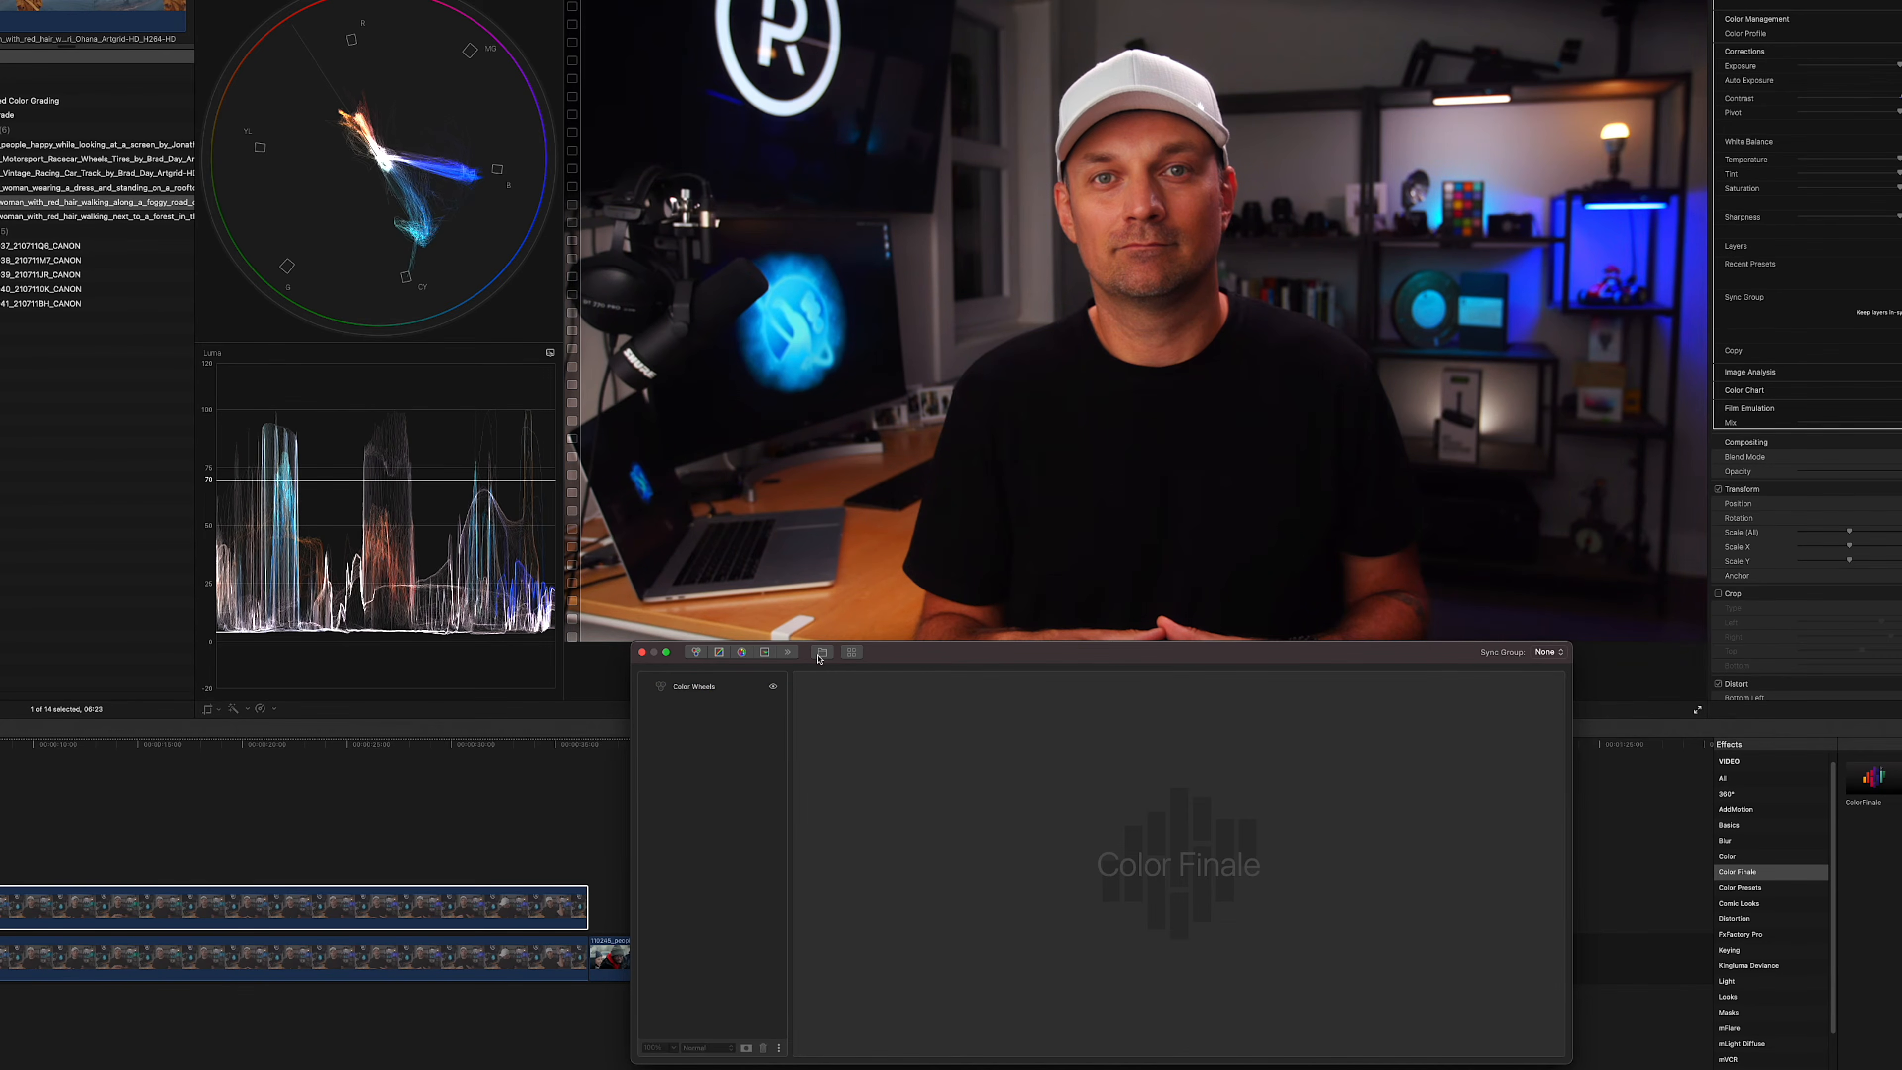
# Create a layer group with a second Color Wheels layer inside it, and add a mask to the group.
pyautogui.click(822, 654)
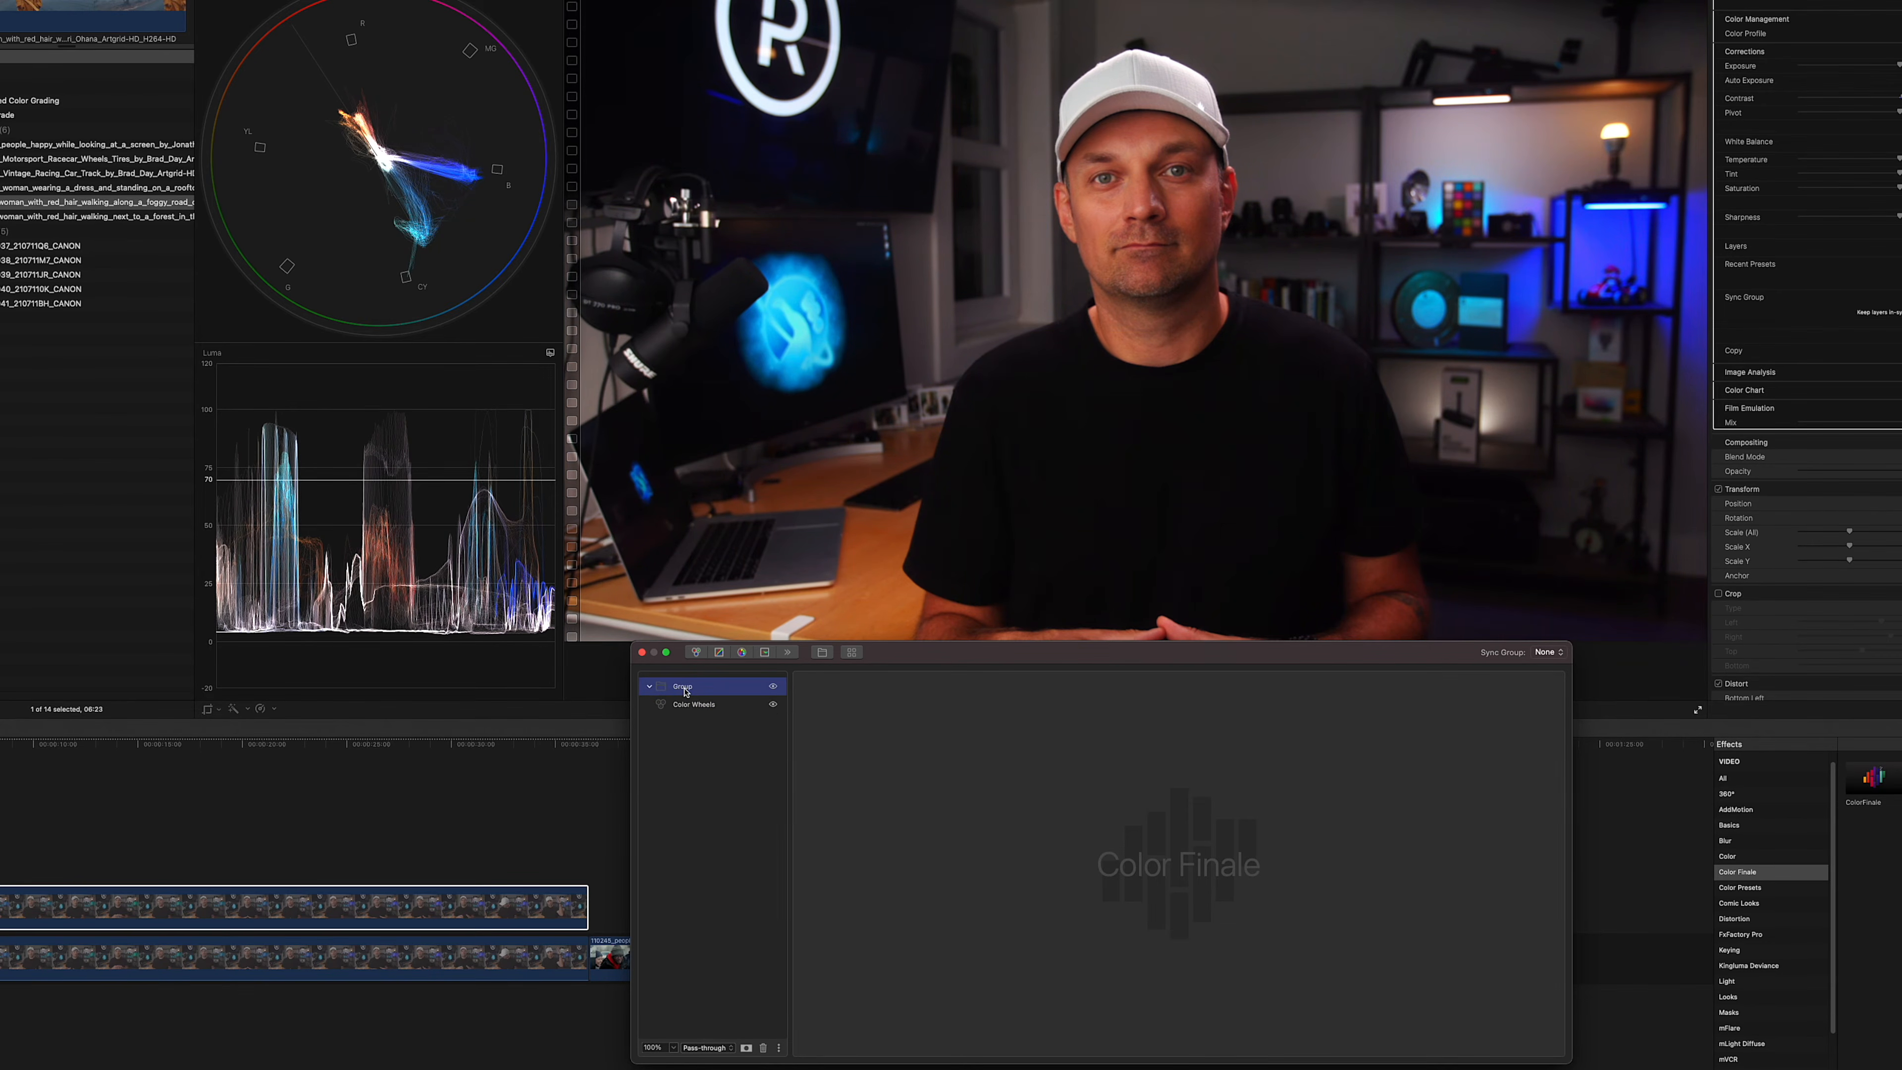
pyautogui.click(698, 655)
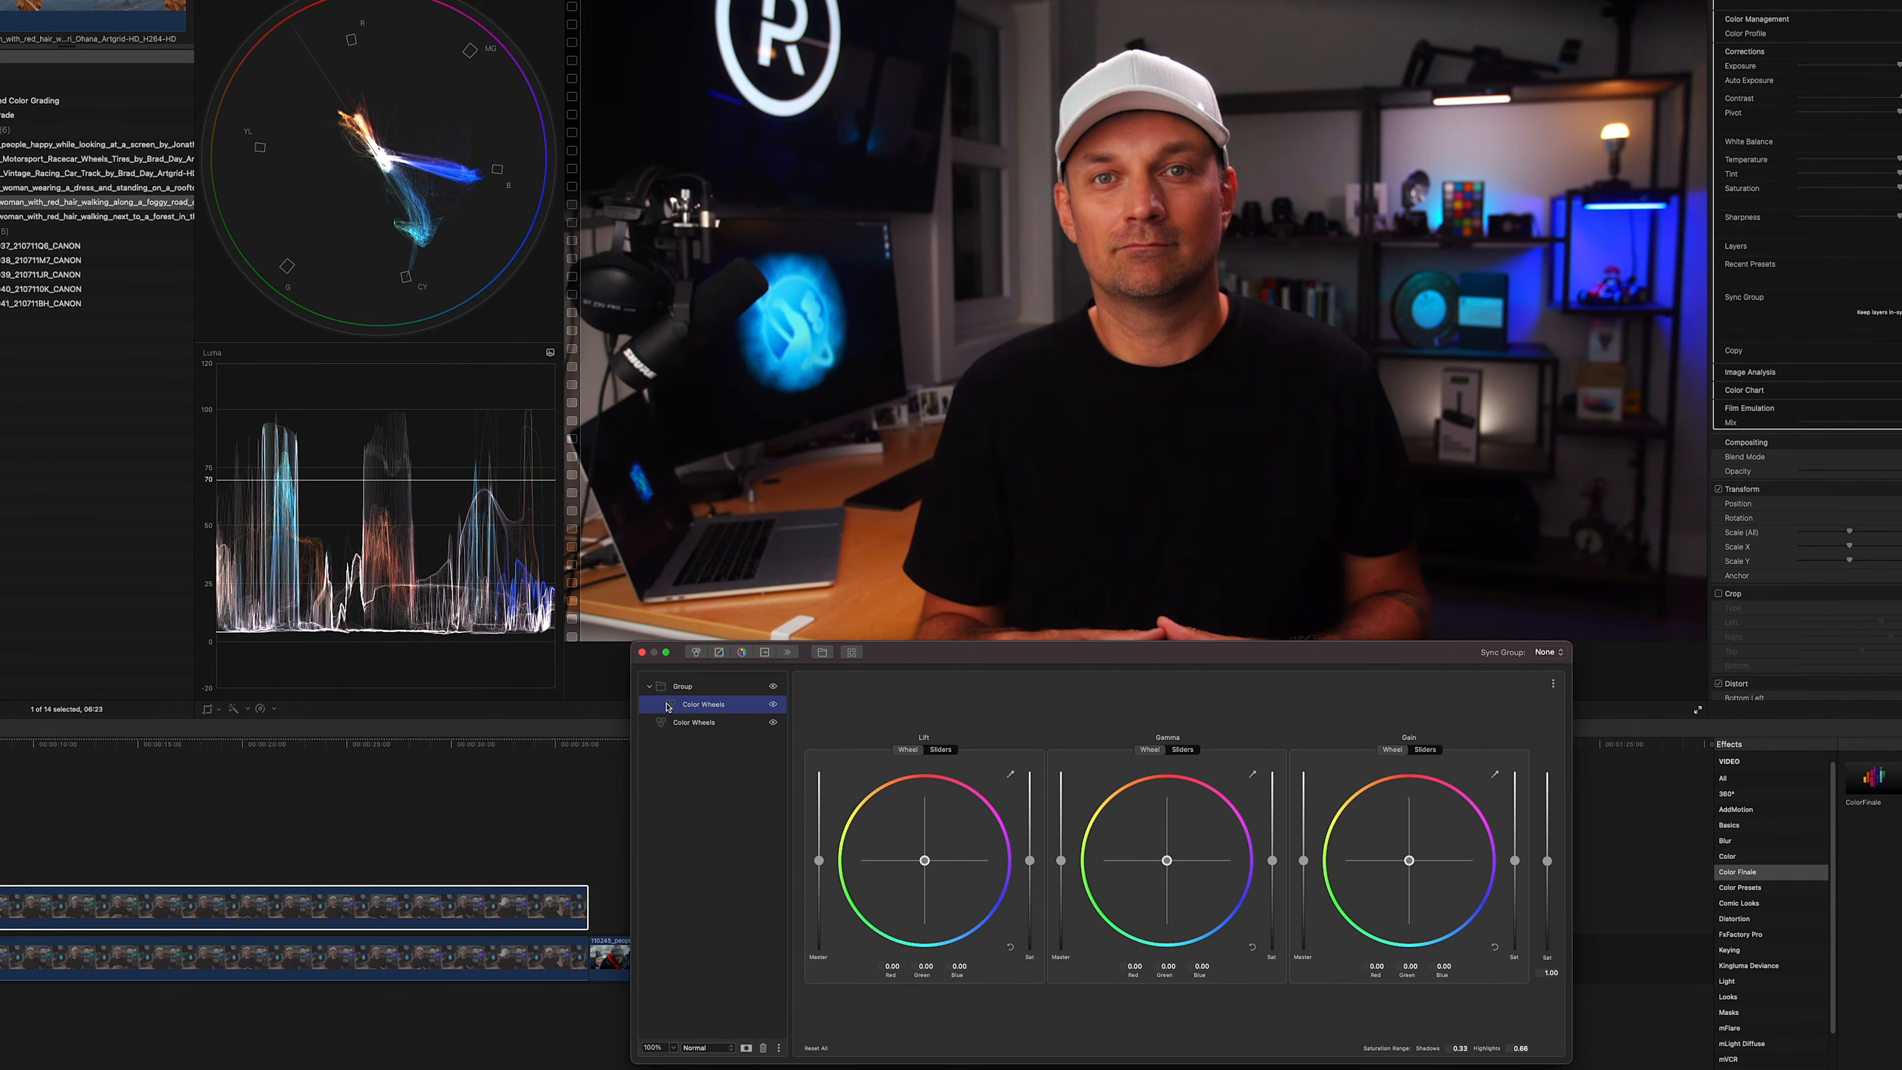
pyautogui.click(691, 688)
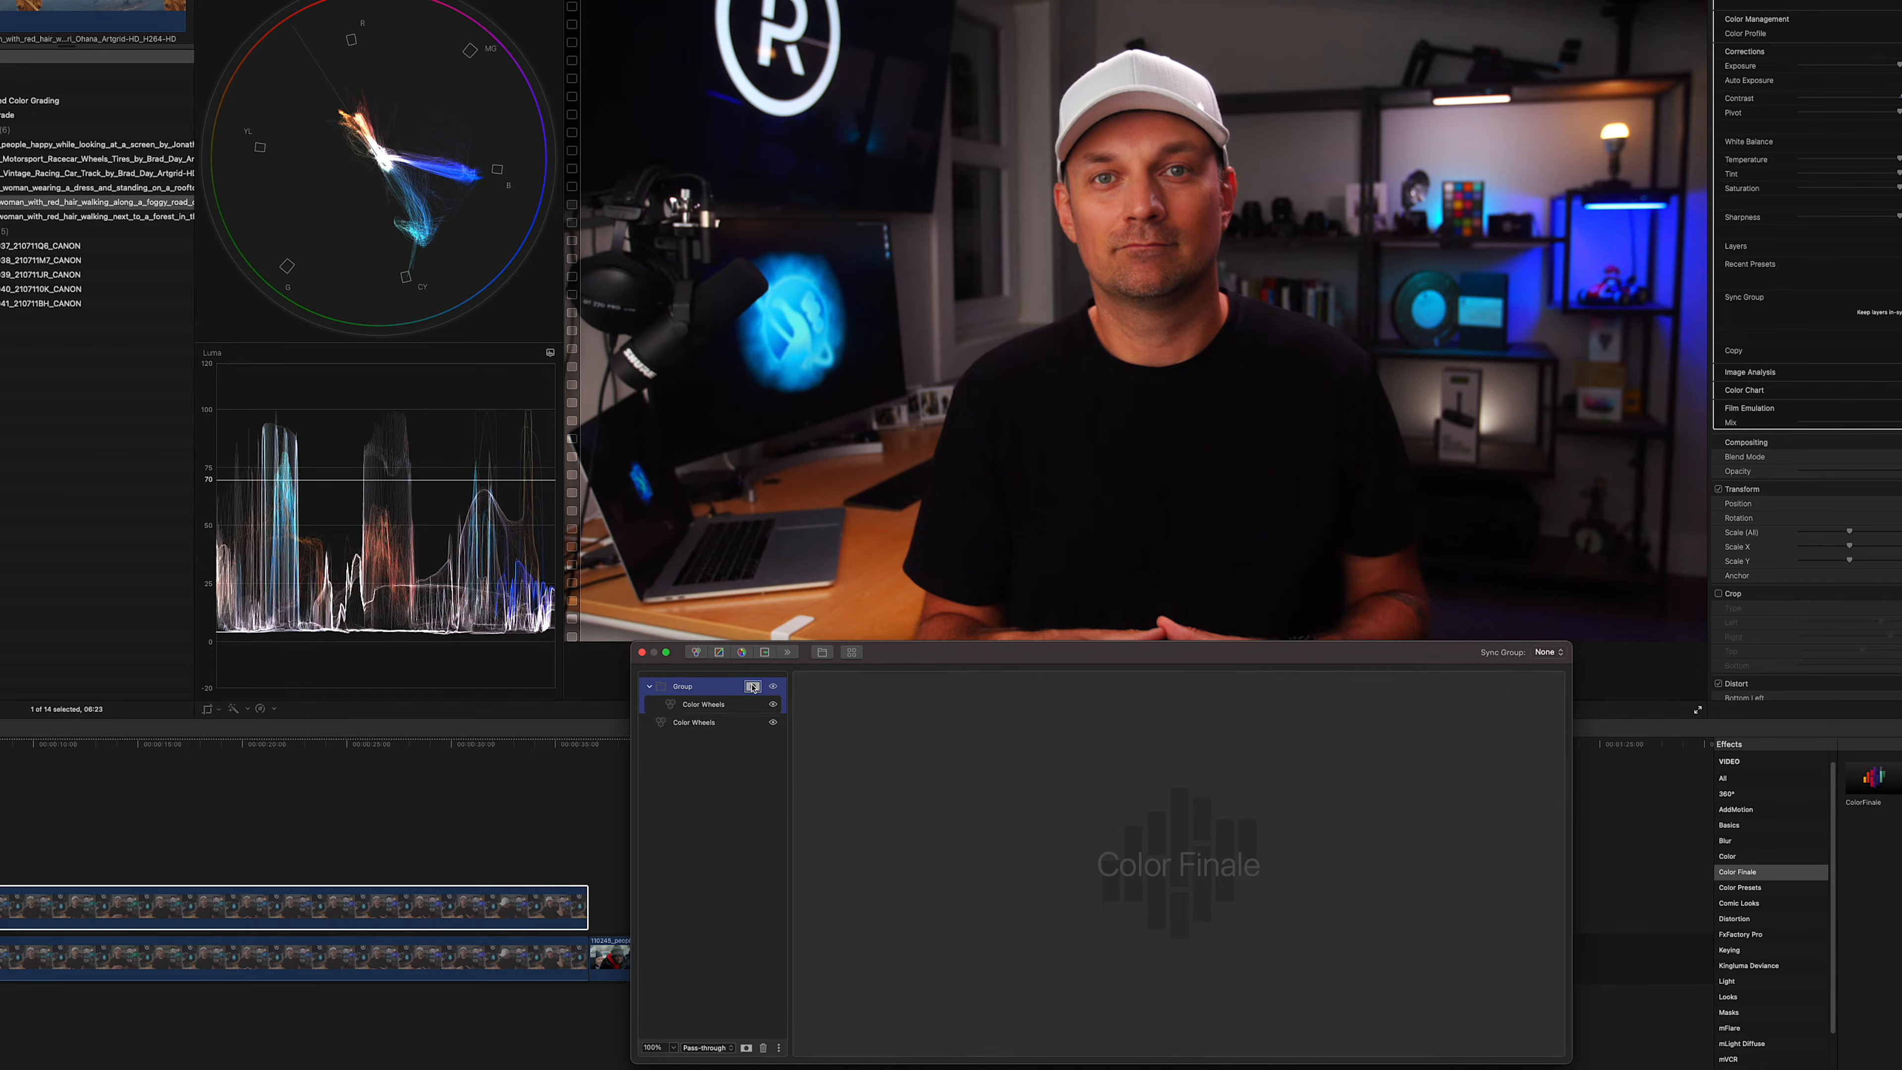
pyautogui.click(752, 686)
pyautogui.click(717, 707)
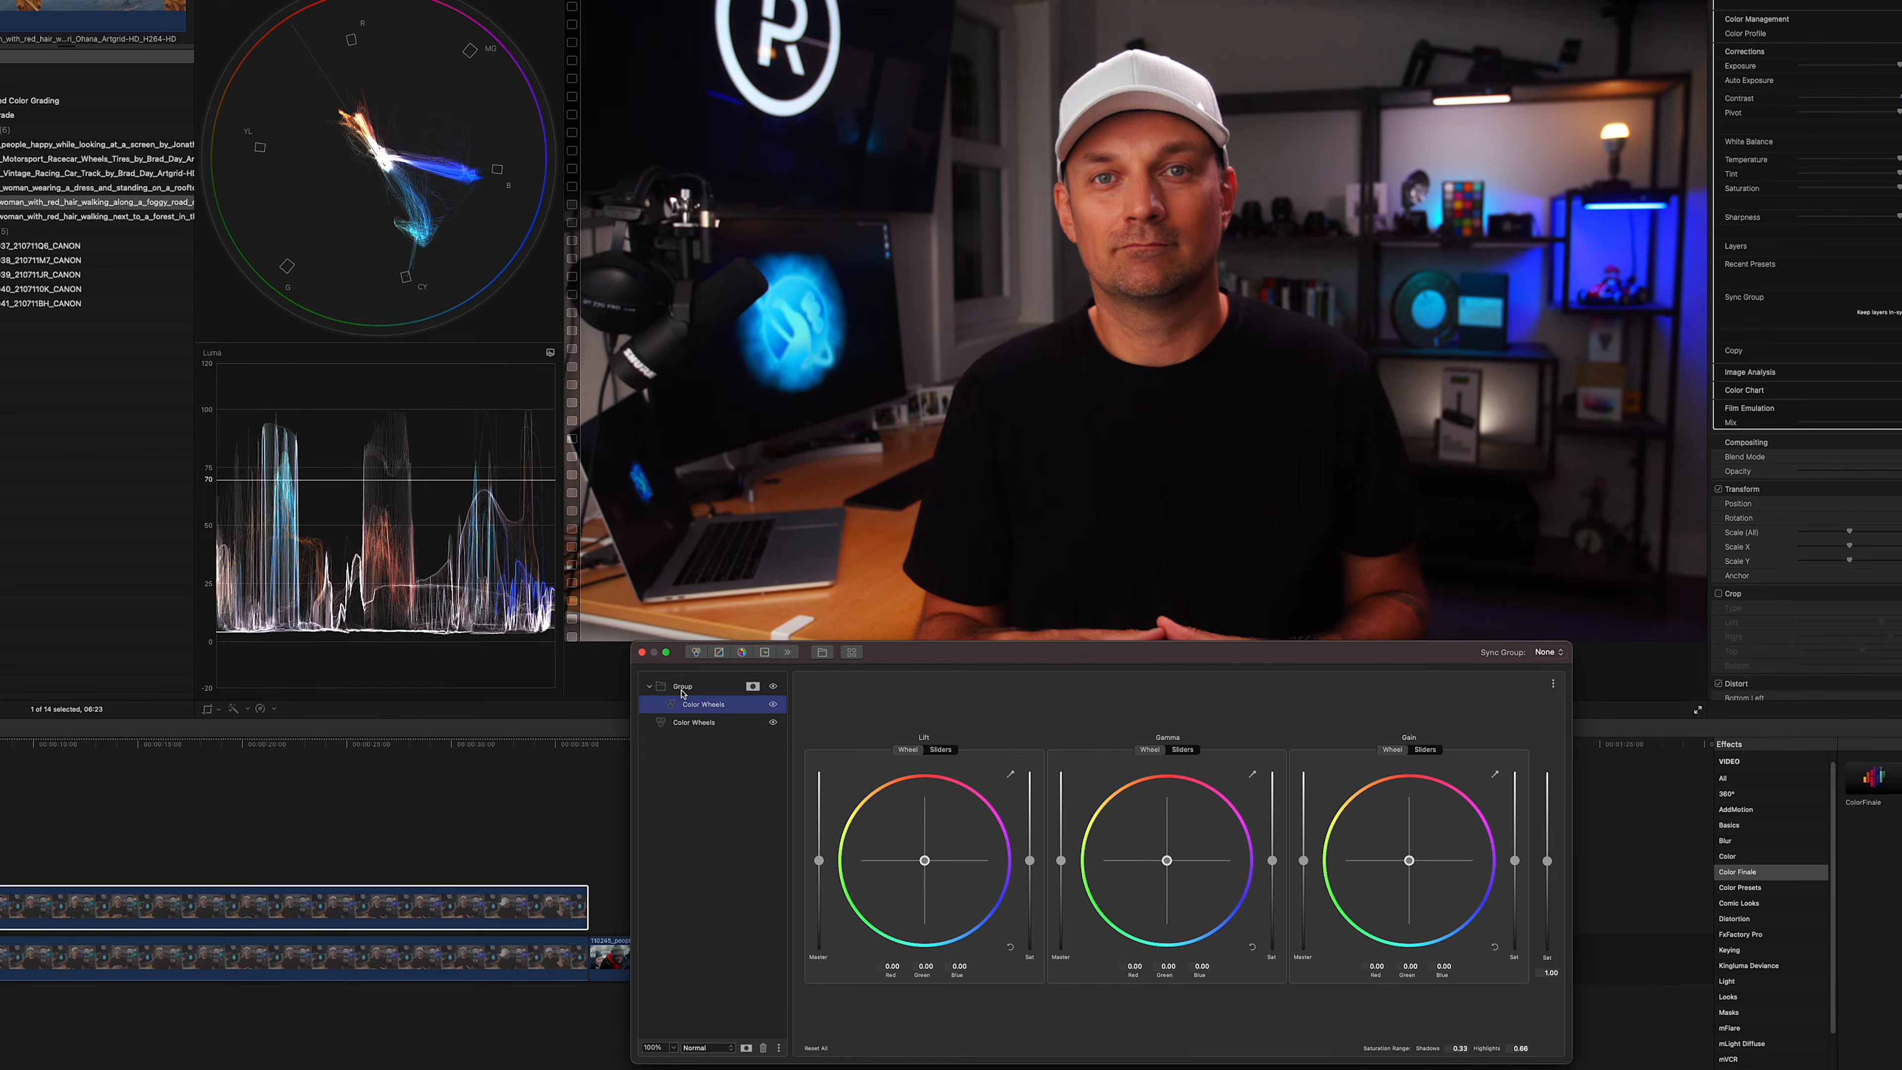
# Add an HSL mask to the group's mask and sample the skin tone from the man's cheek.
pyautogui.click(752, 687)
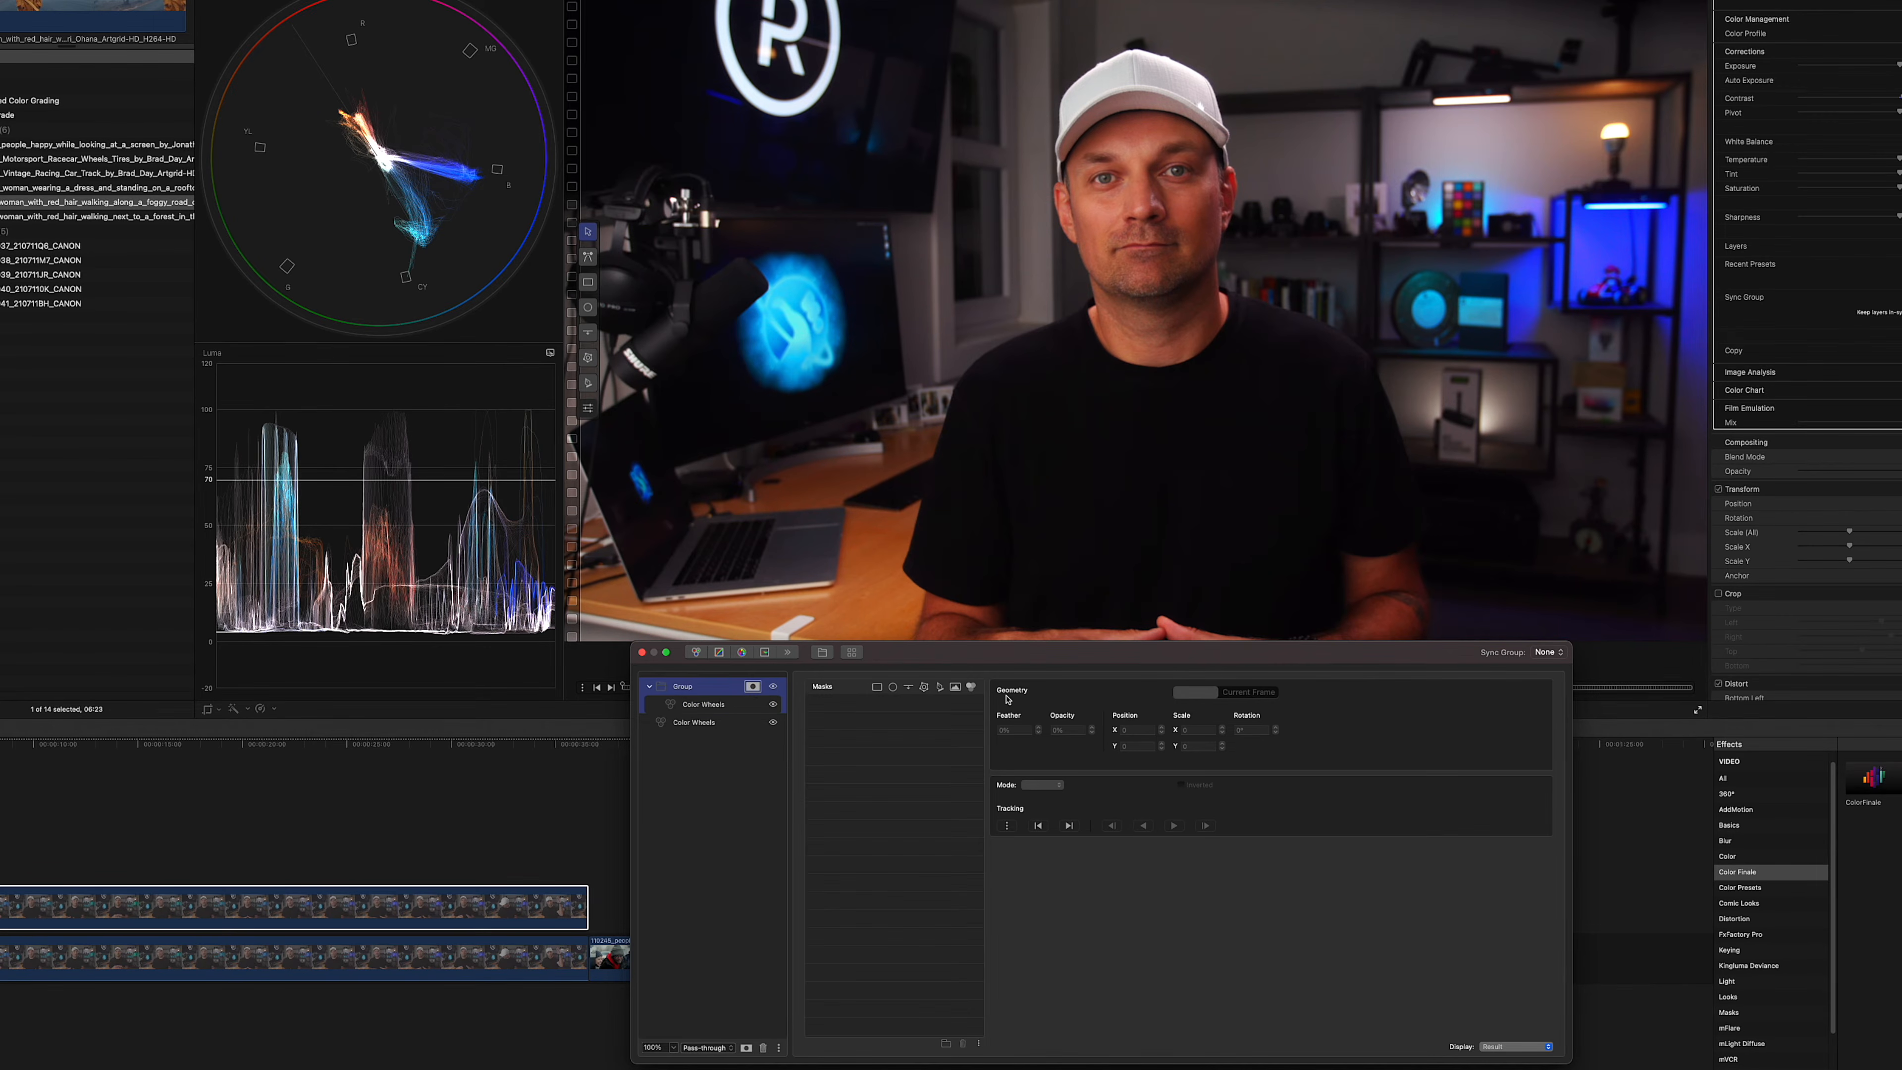
pyautogui.click(971, 688)
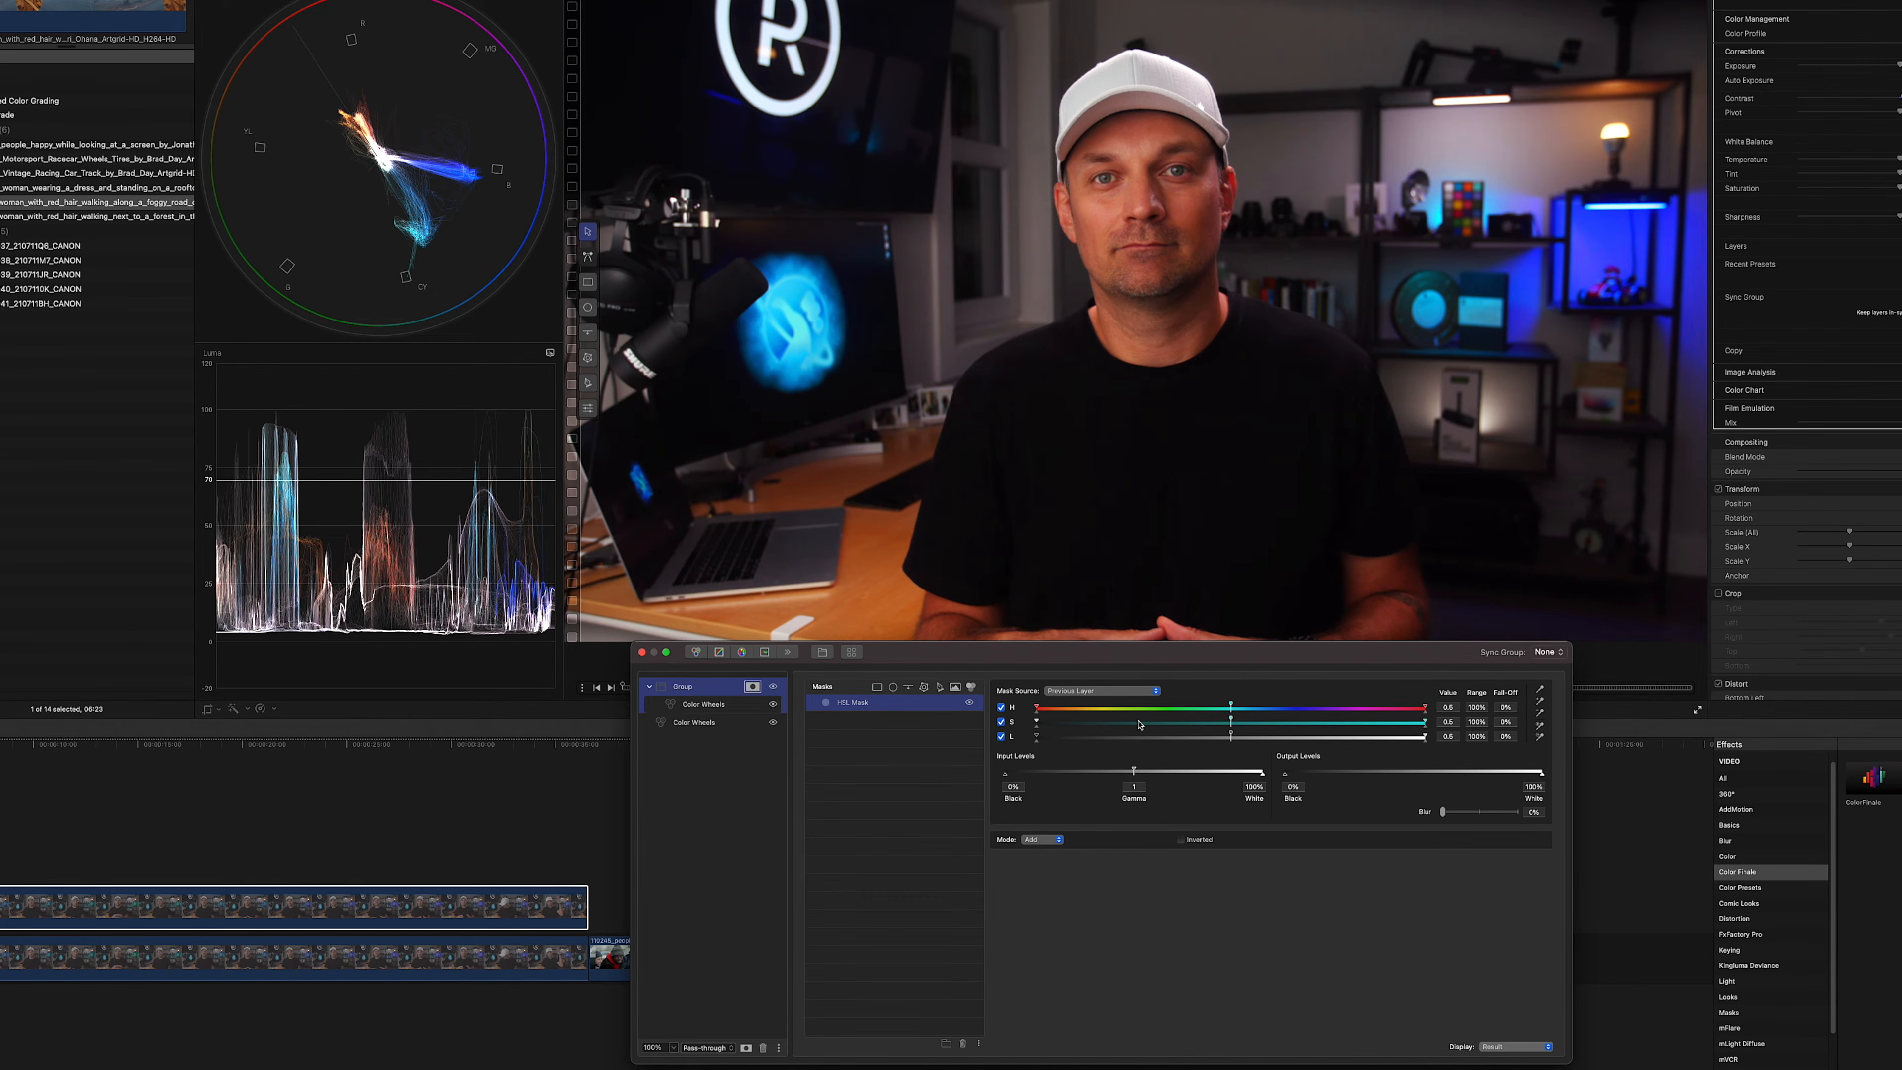
pyautogui.click(1541, 691)
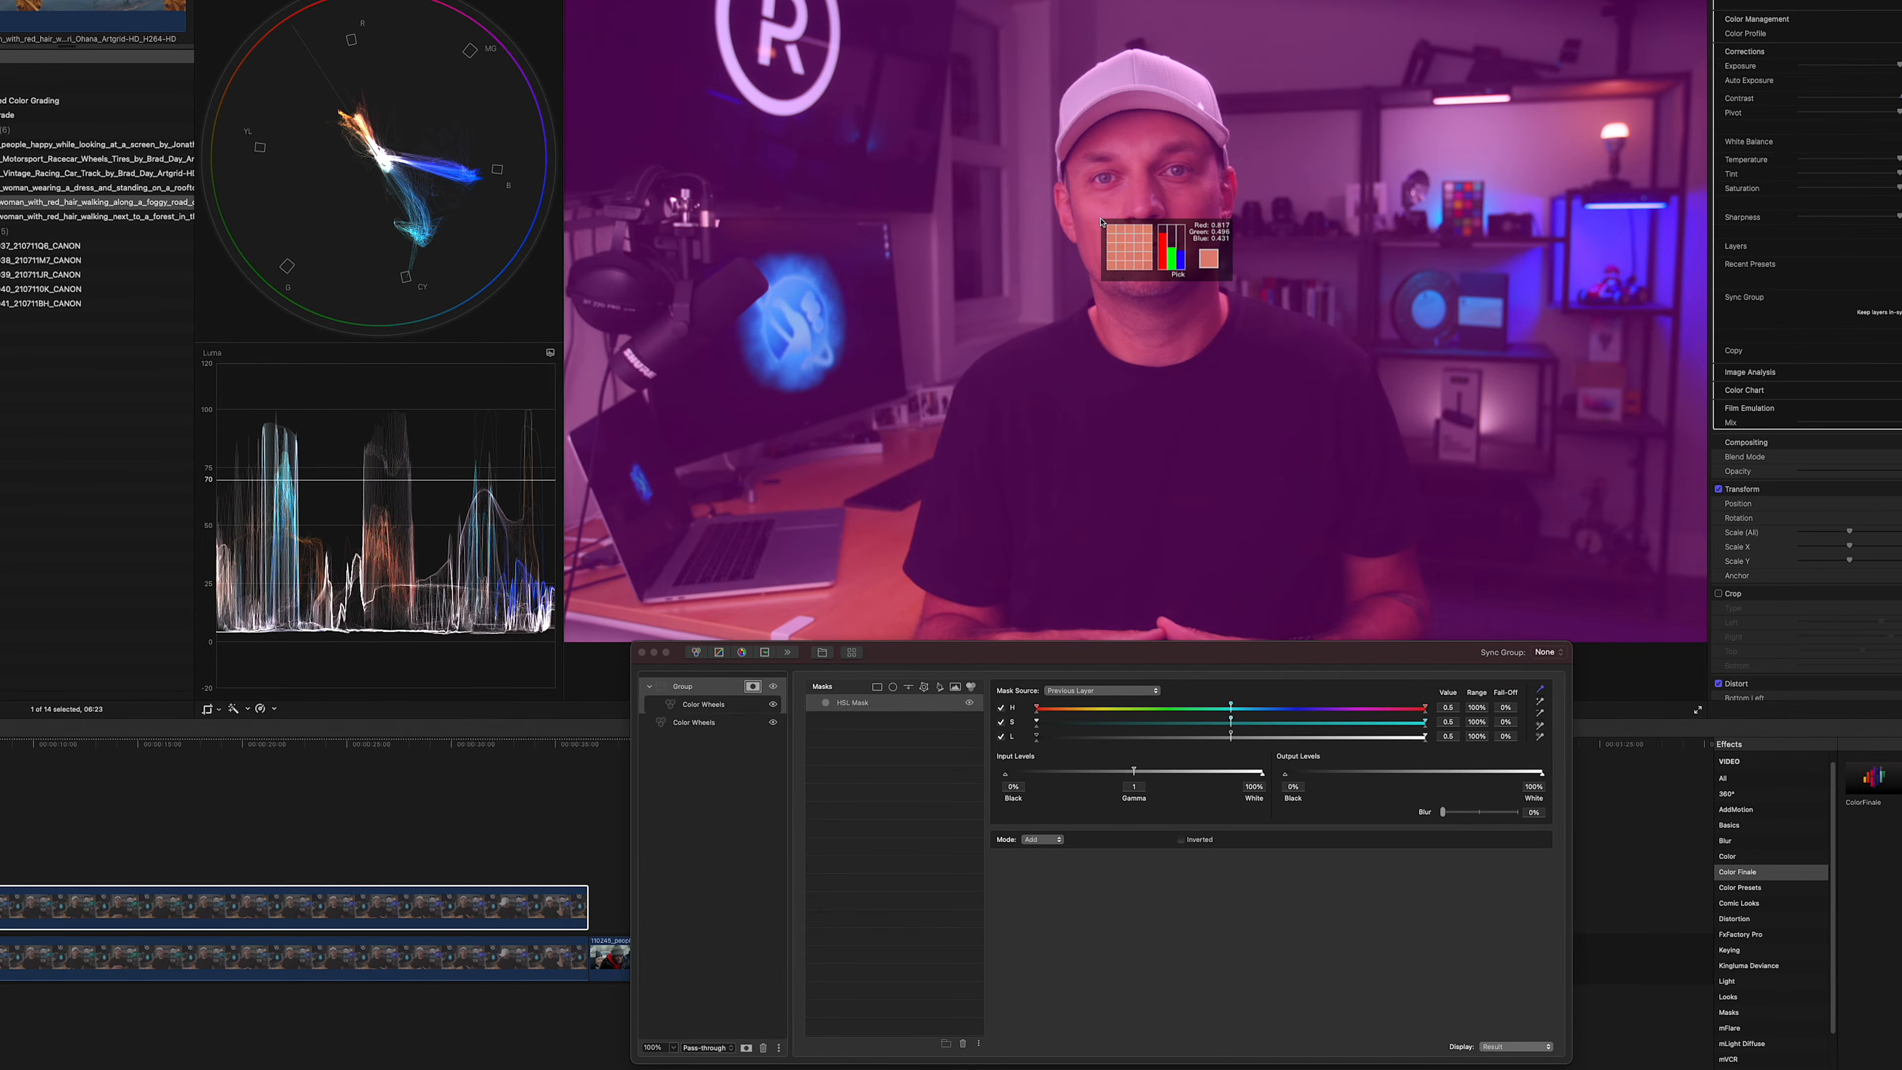
pyautogui.click(1096, 227)
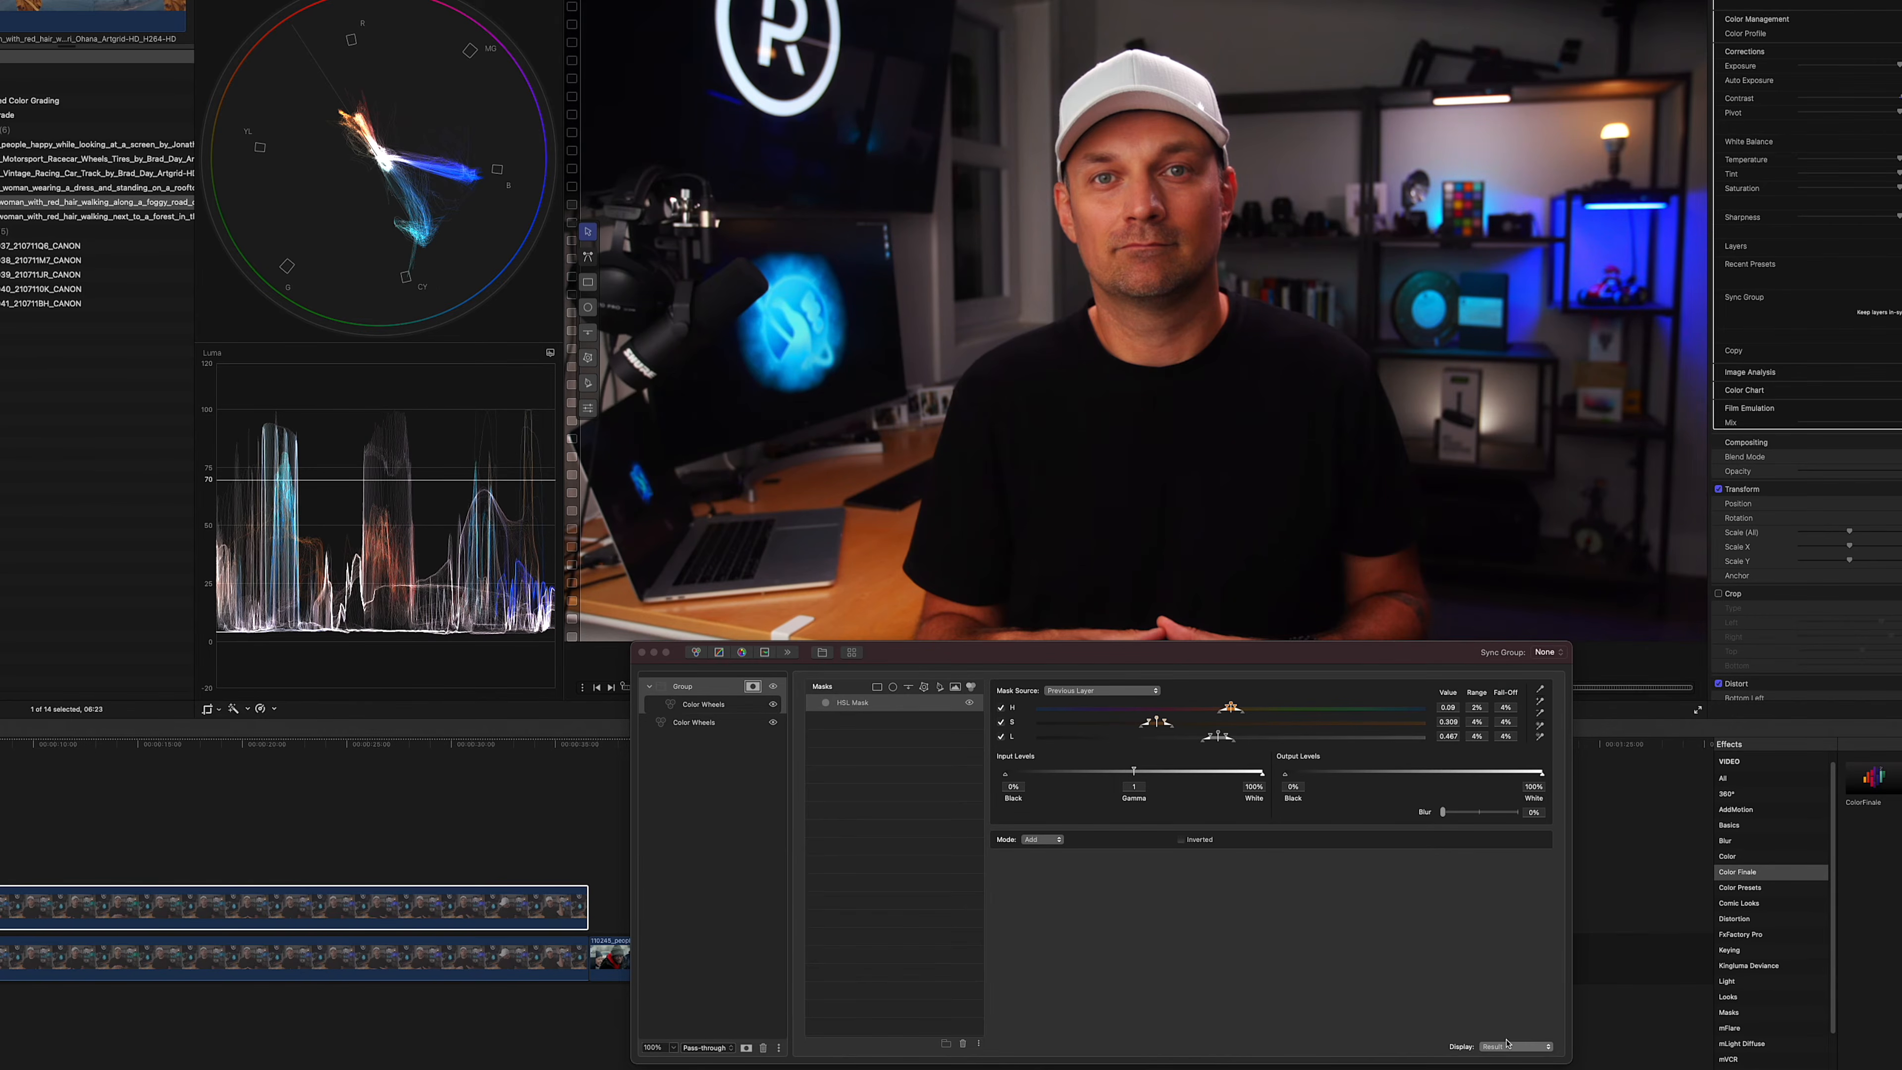
# Extend the HSL mask's range with further skin samples from both cheeks, the jaw and beside the eye.
pyautogui.click(1541, 706)
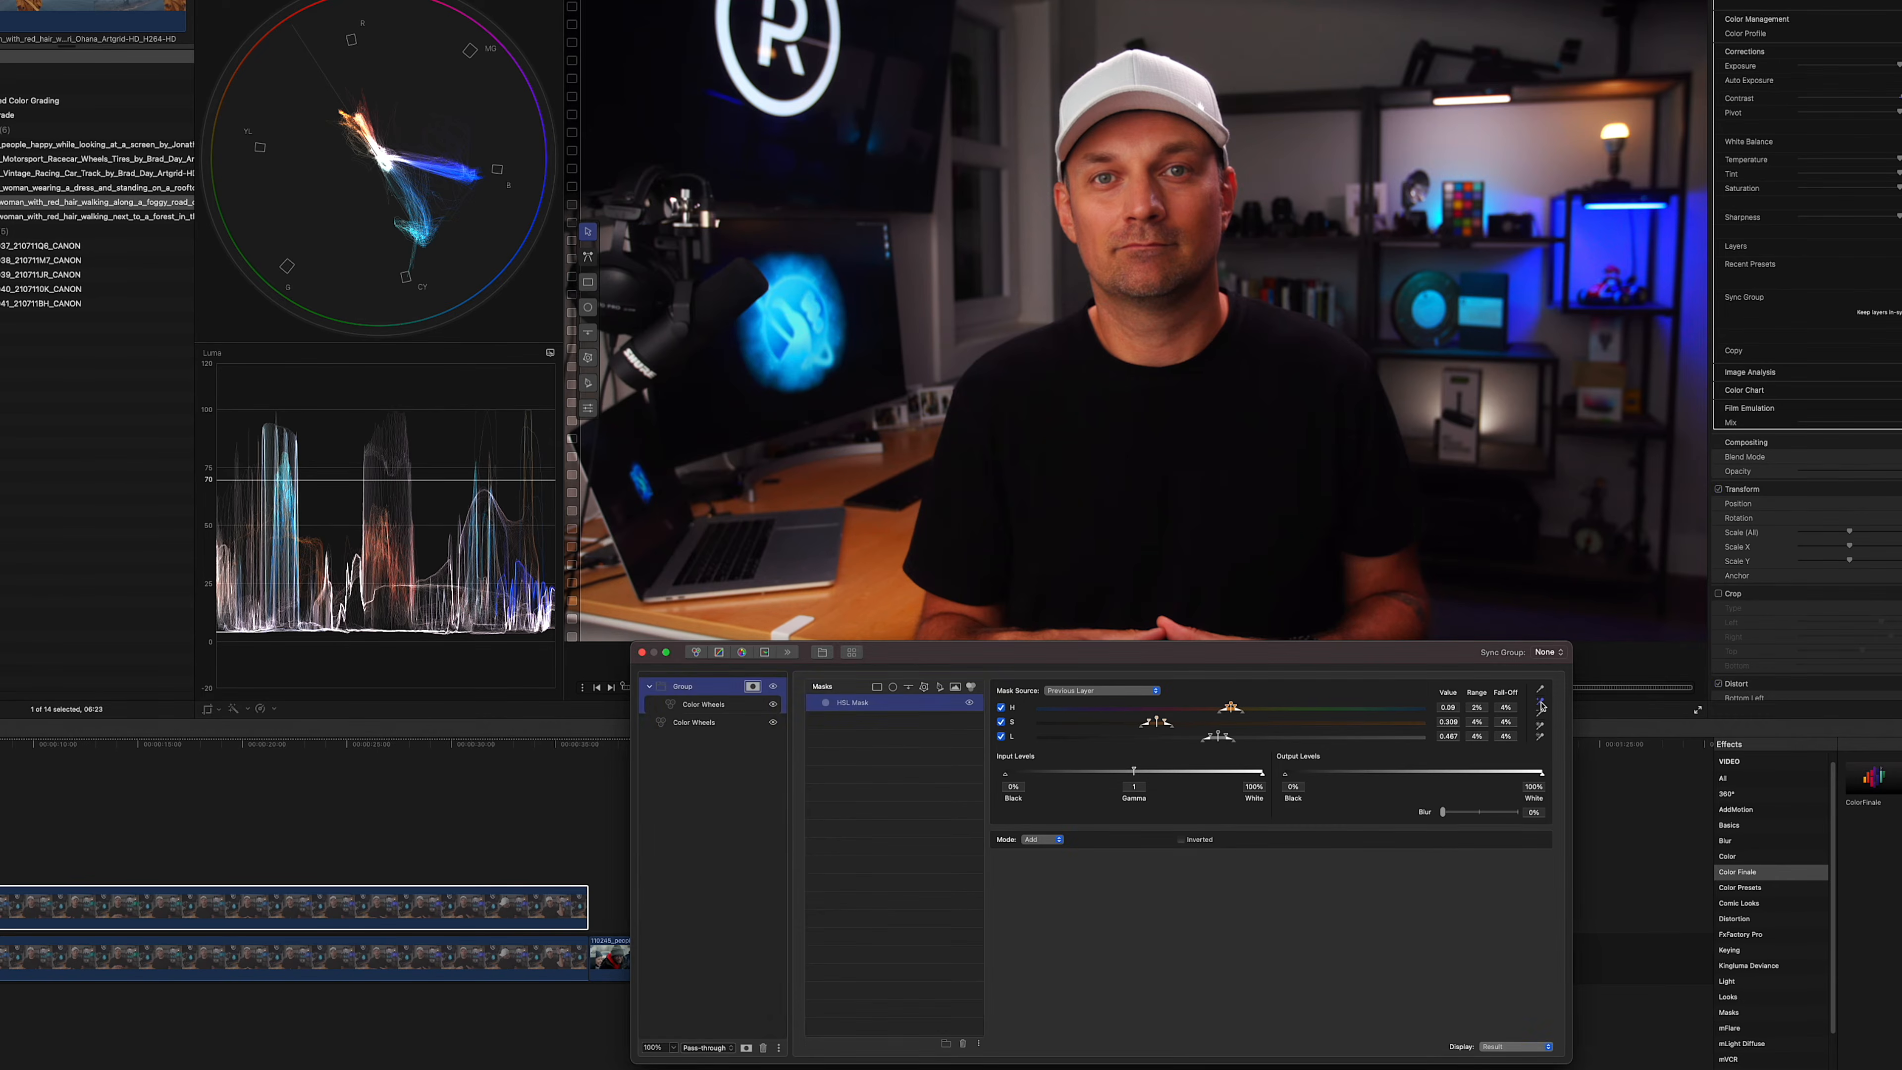
pyautogui.click(1118, 210)
pyautogui.click(1541, 704)
pyautogui.click(1189, 210)
pyautogui.click(1540, 701)
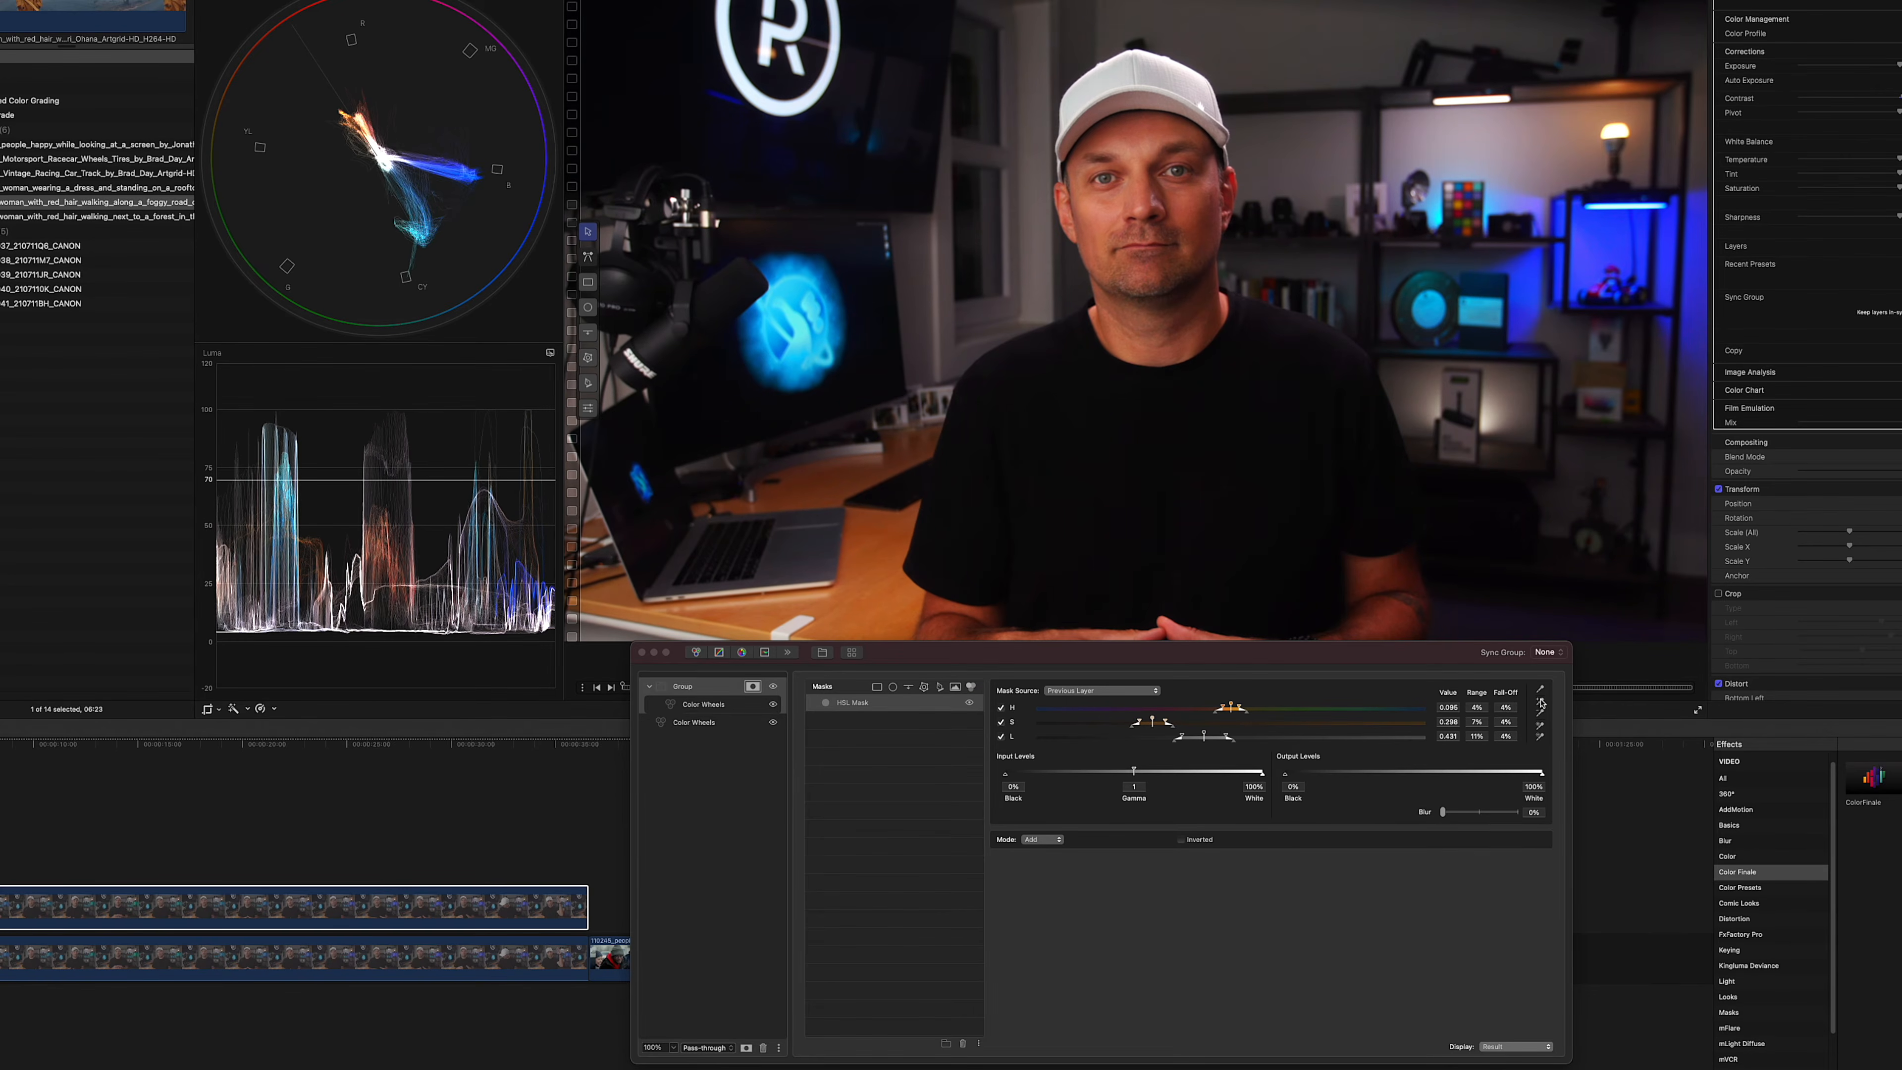
pyautogui.click(1106, 254)
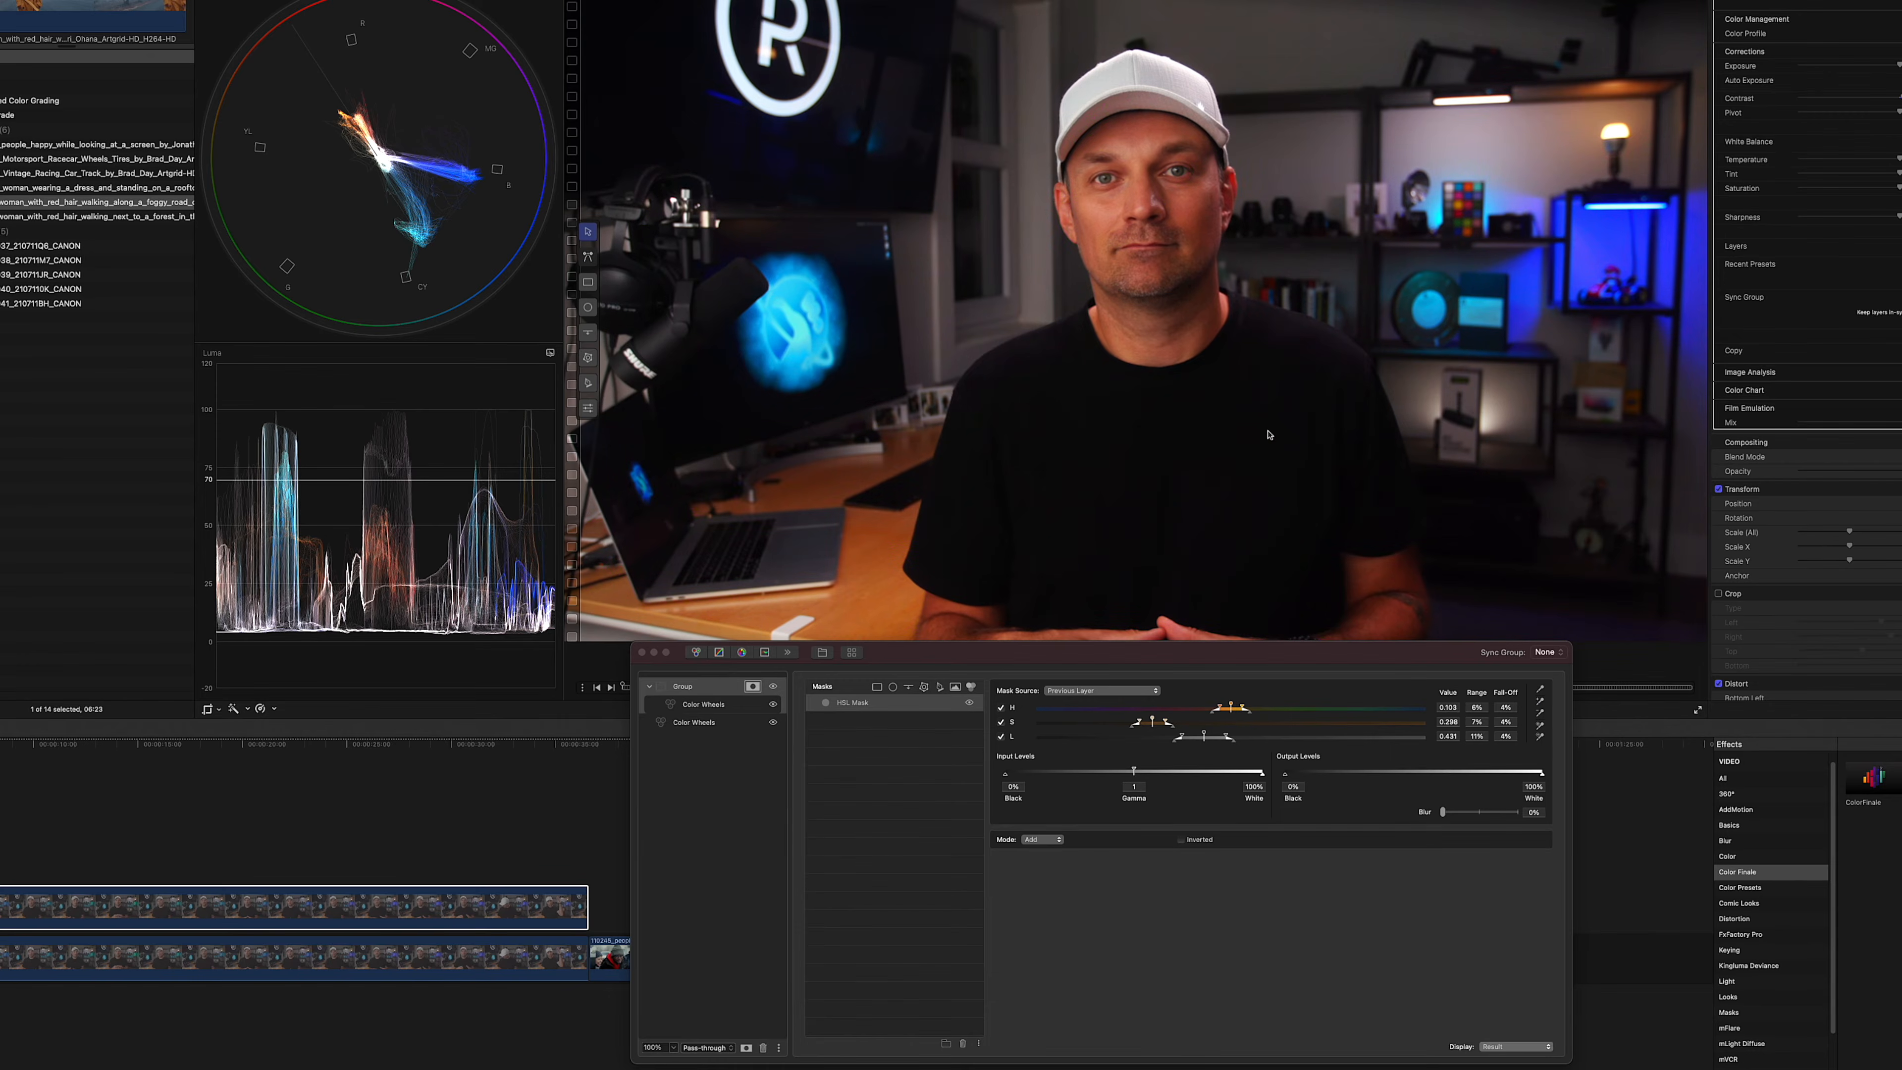
pyautogui.click(1541, 702)
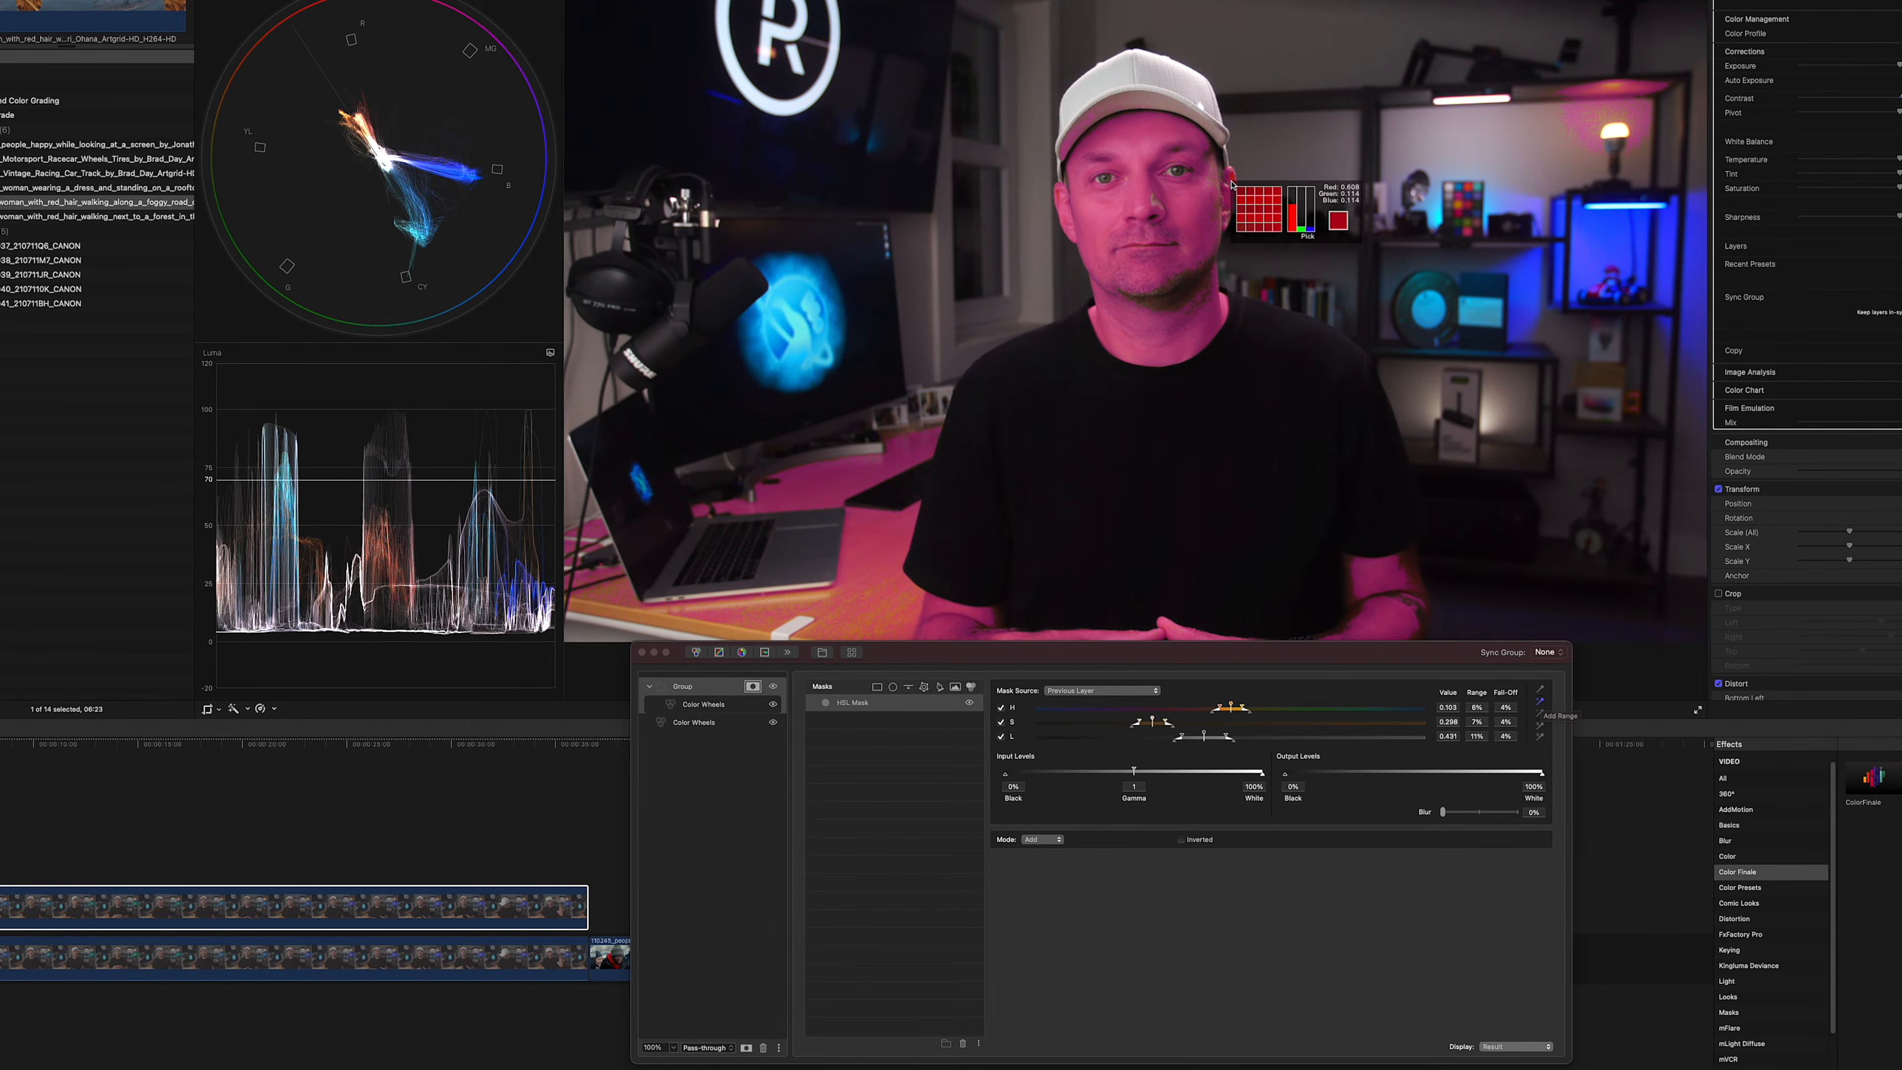
pyautogui.click(1199, 163)
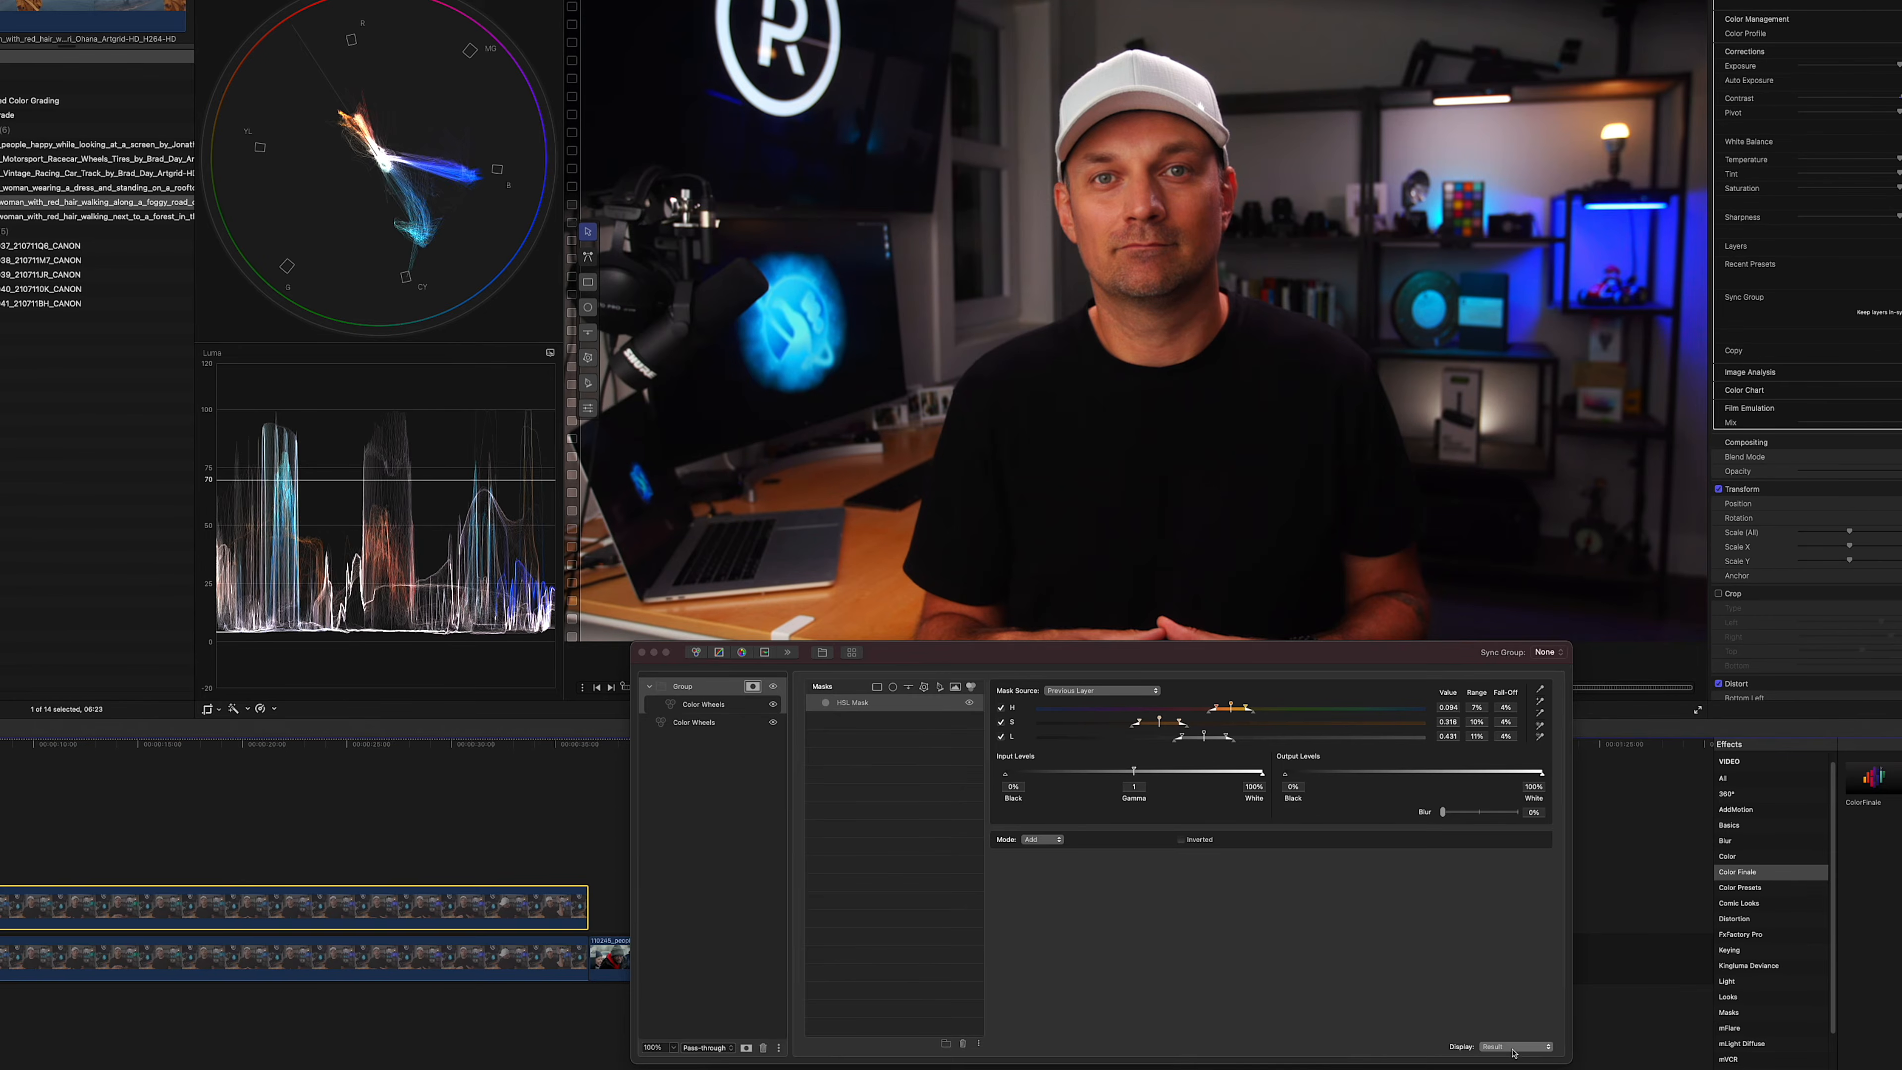
# Display the HSL mask as Mask Input + Mask, widen its hue range slightly, and add another skin sample from the jaw.
pyautogui.click(1514, 1046)
pyautogui.click(1505, 1054)
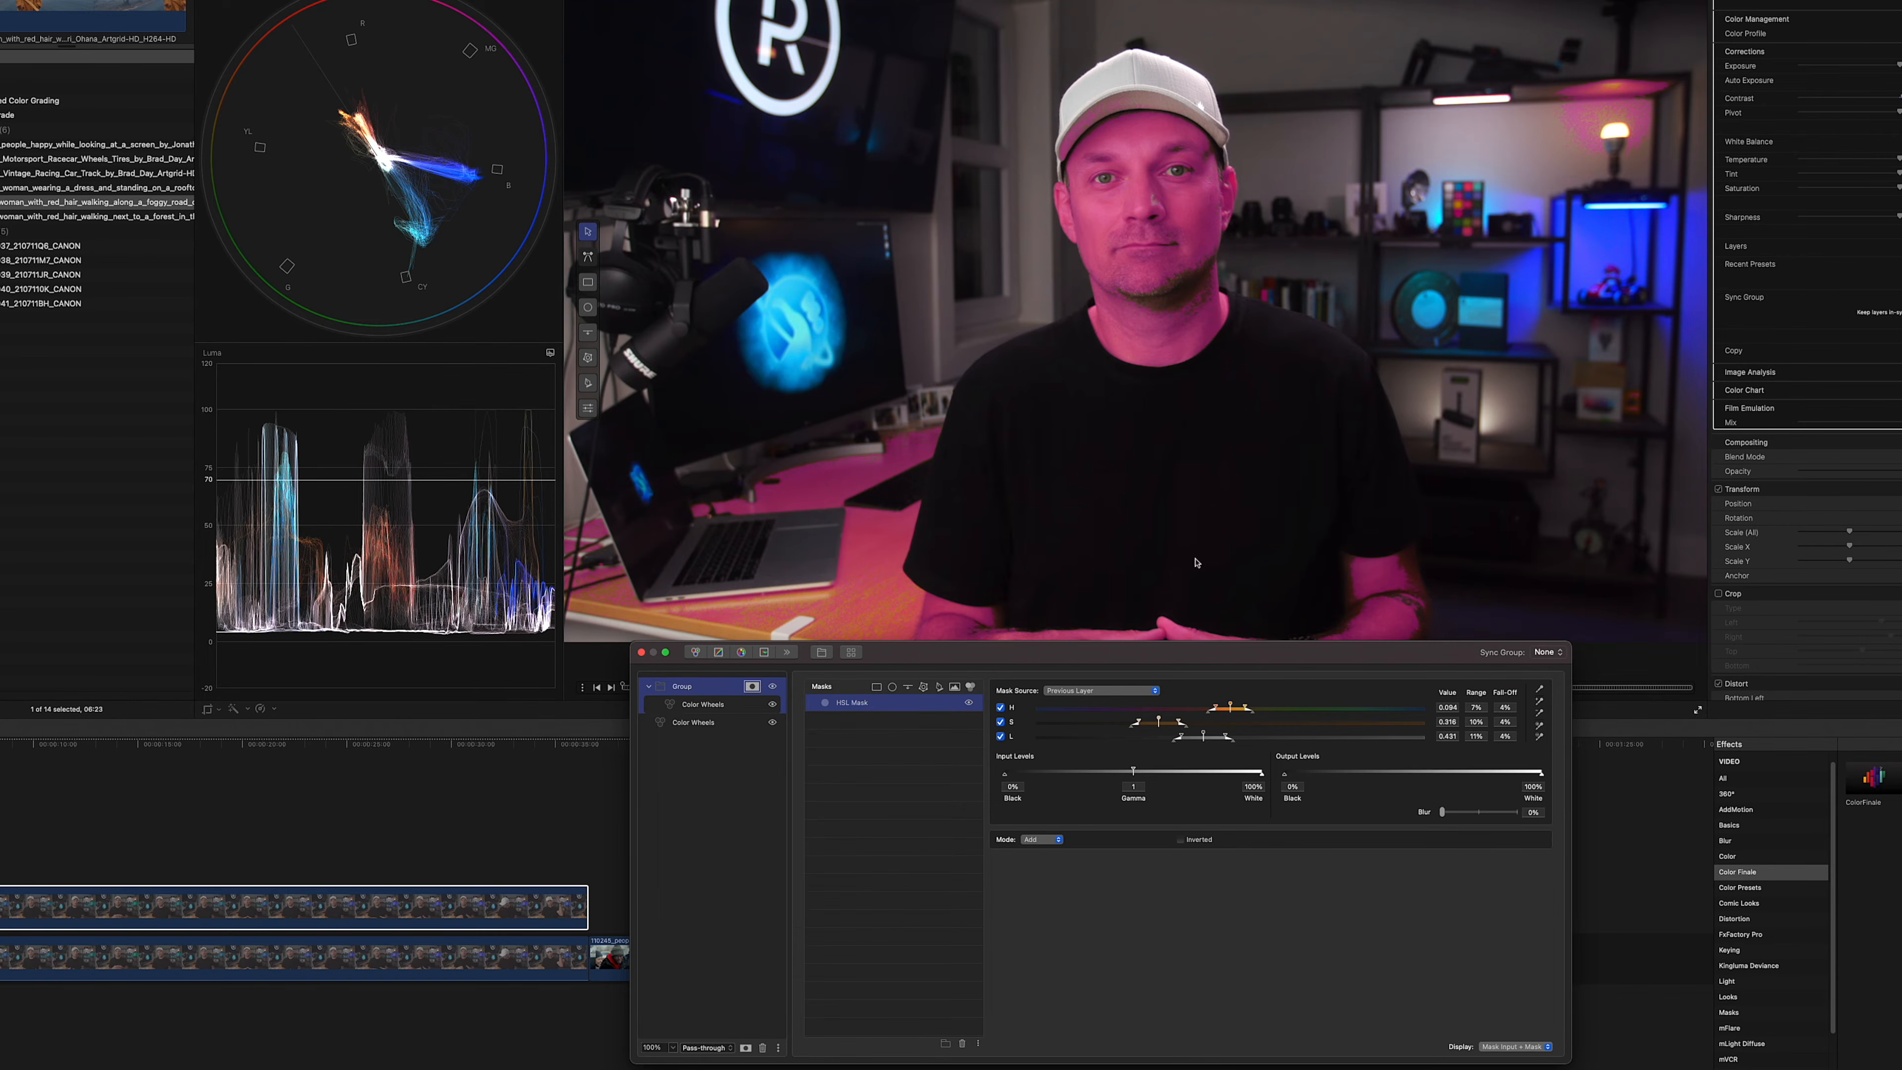
pyautogui.moveTo(1233, 744); pyautogui.dragTo(1260, 709)
pyautogui.click(1539, 700)
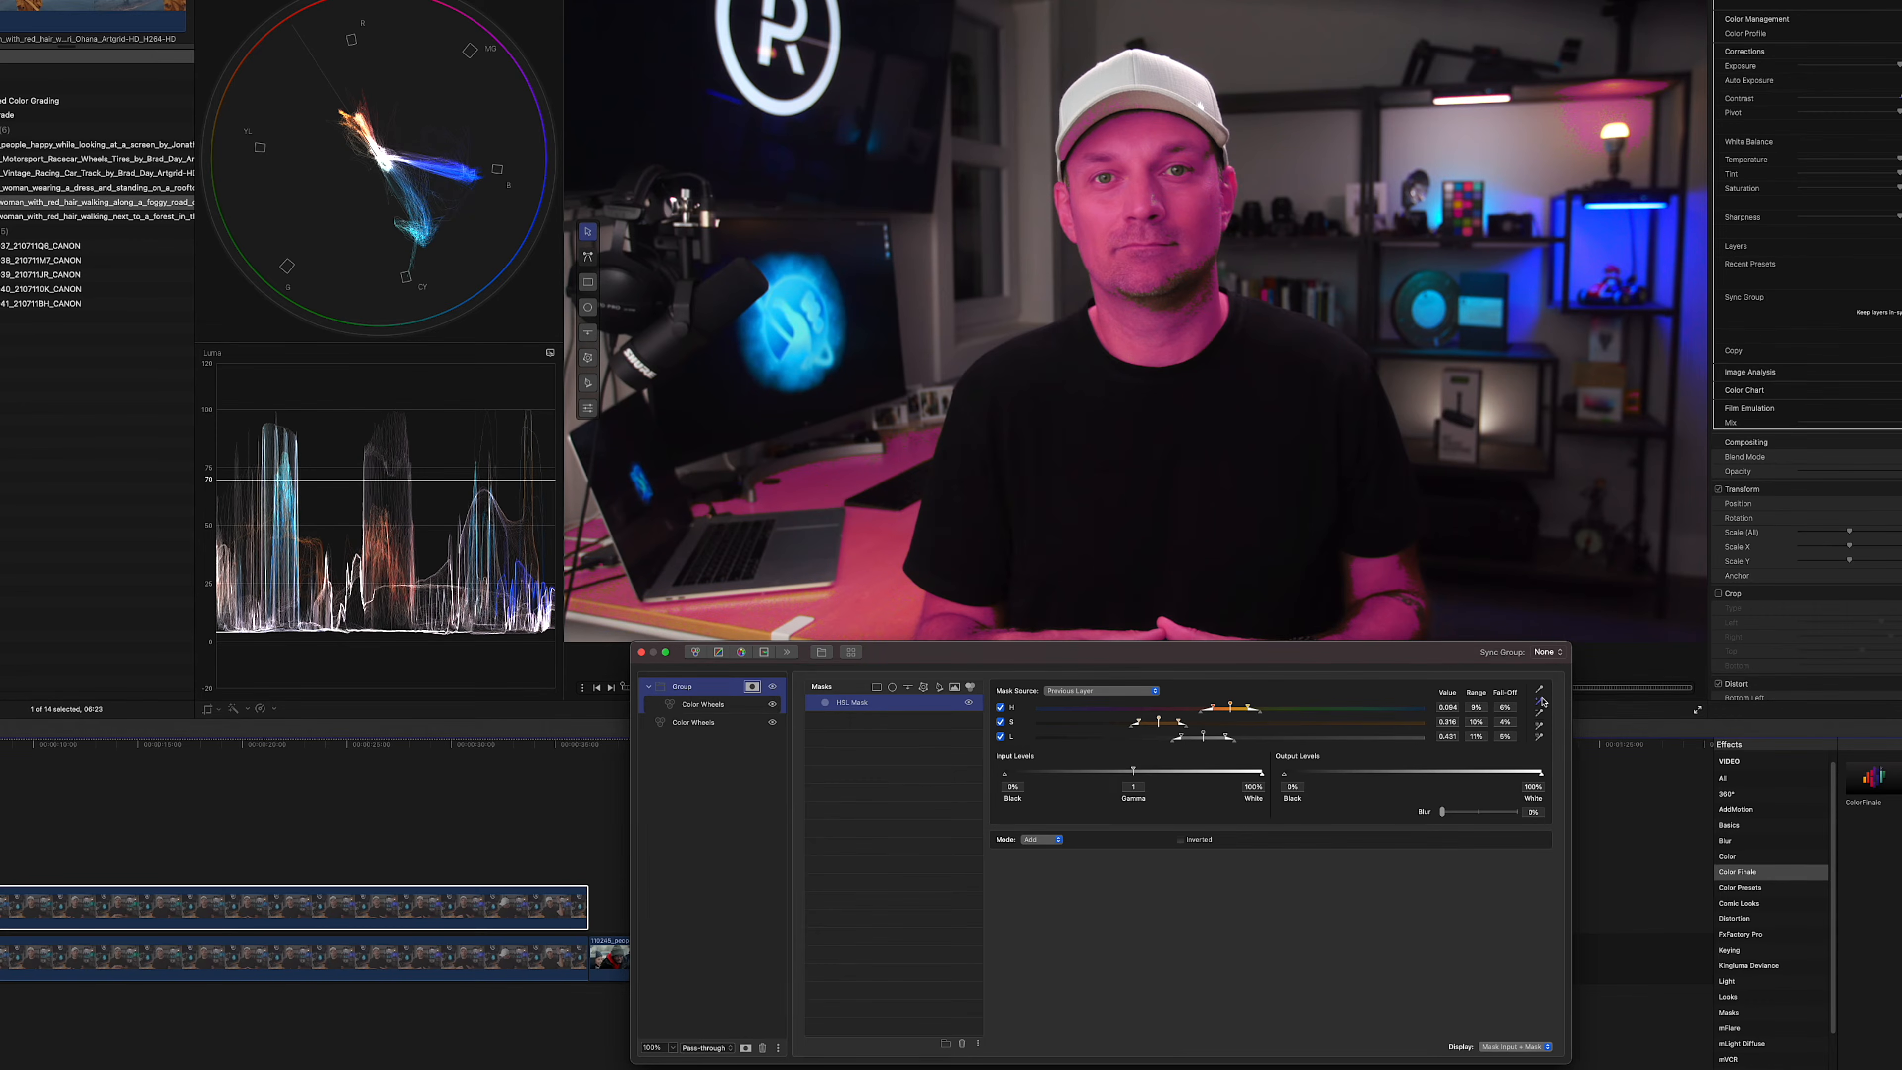
pyautogui.click(1200, 269)
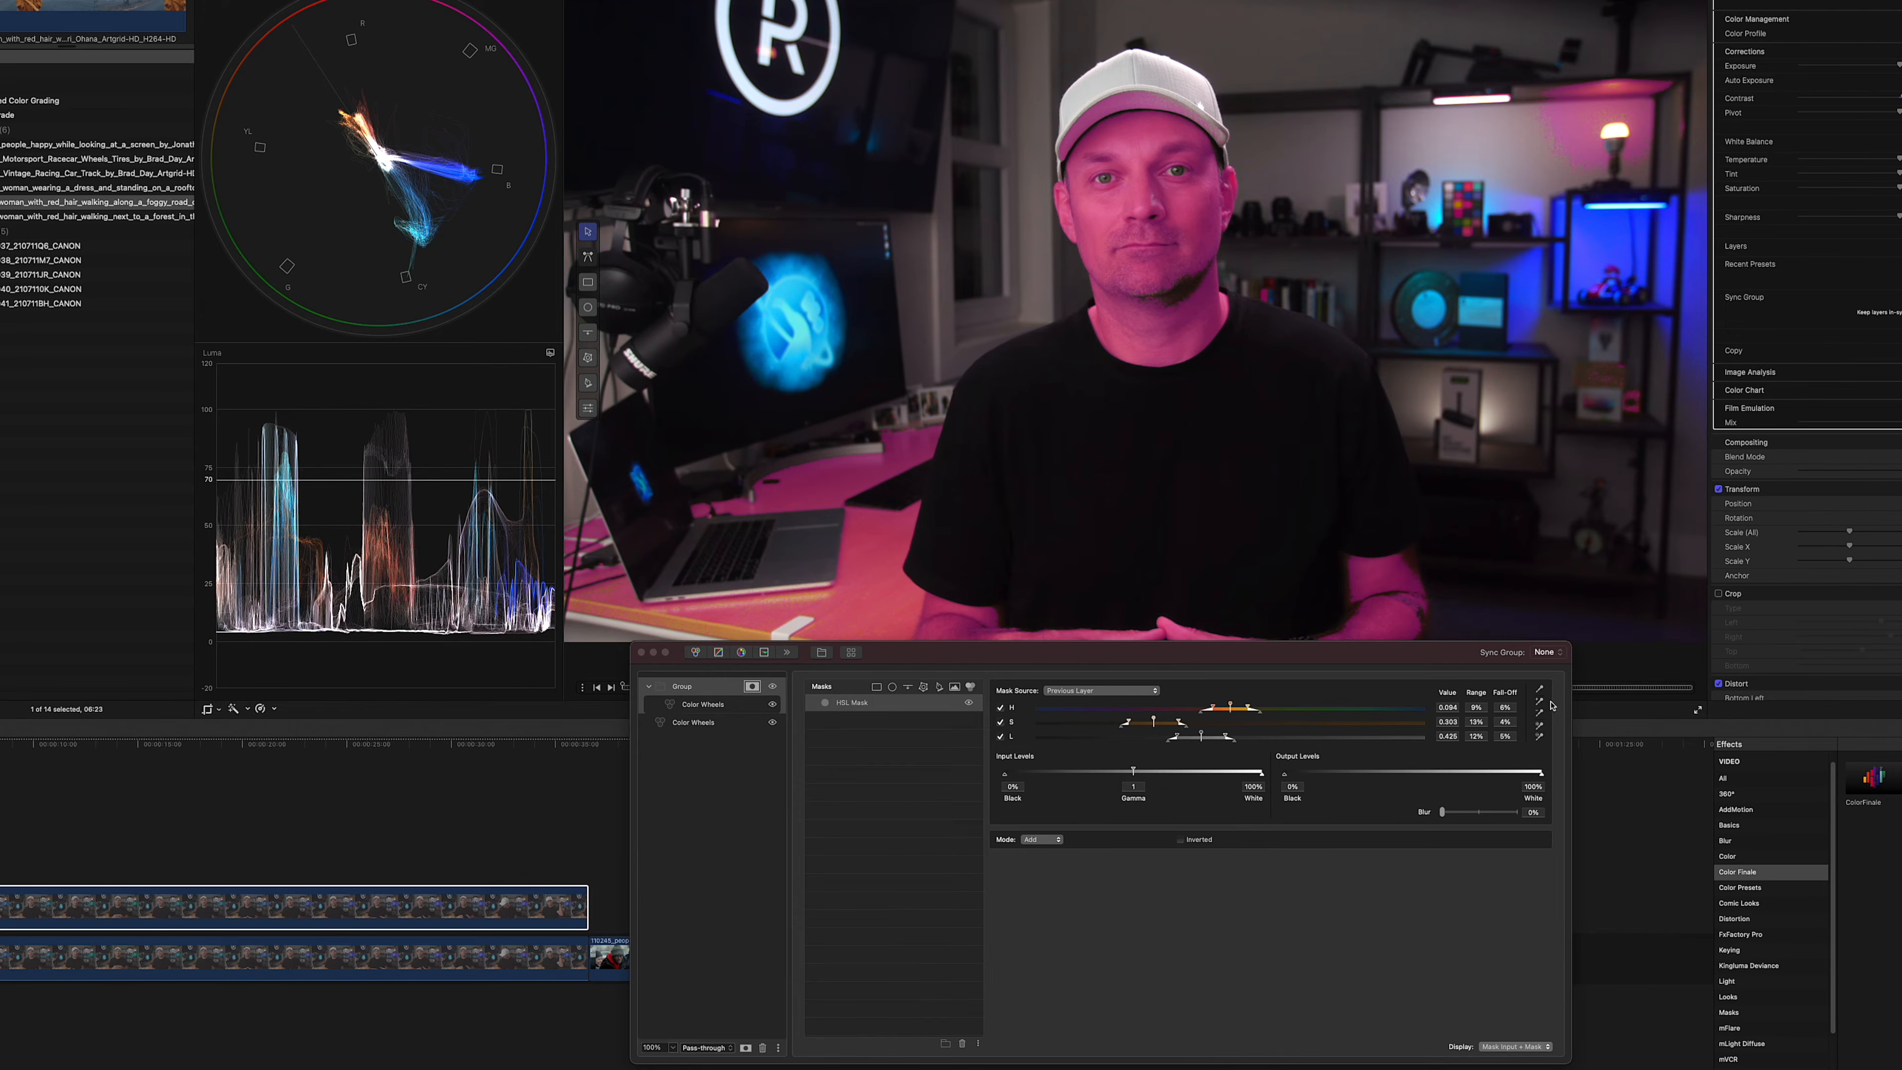
# Soften the HSL mask by adding falloff samples from the chin and jaw, and set its Blur to 1%.
pyautogui.click(1540, 726)
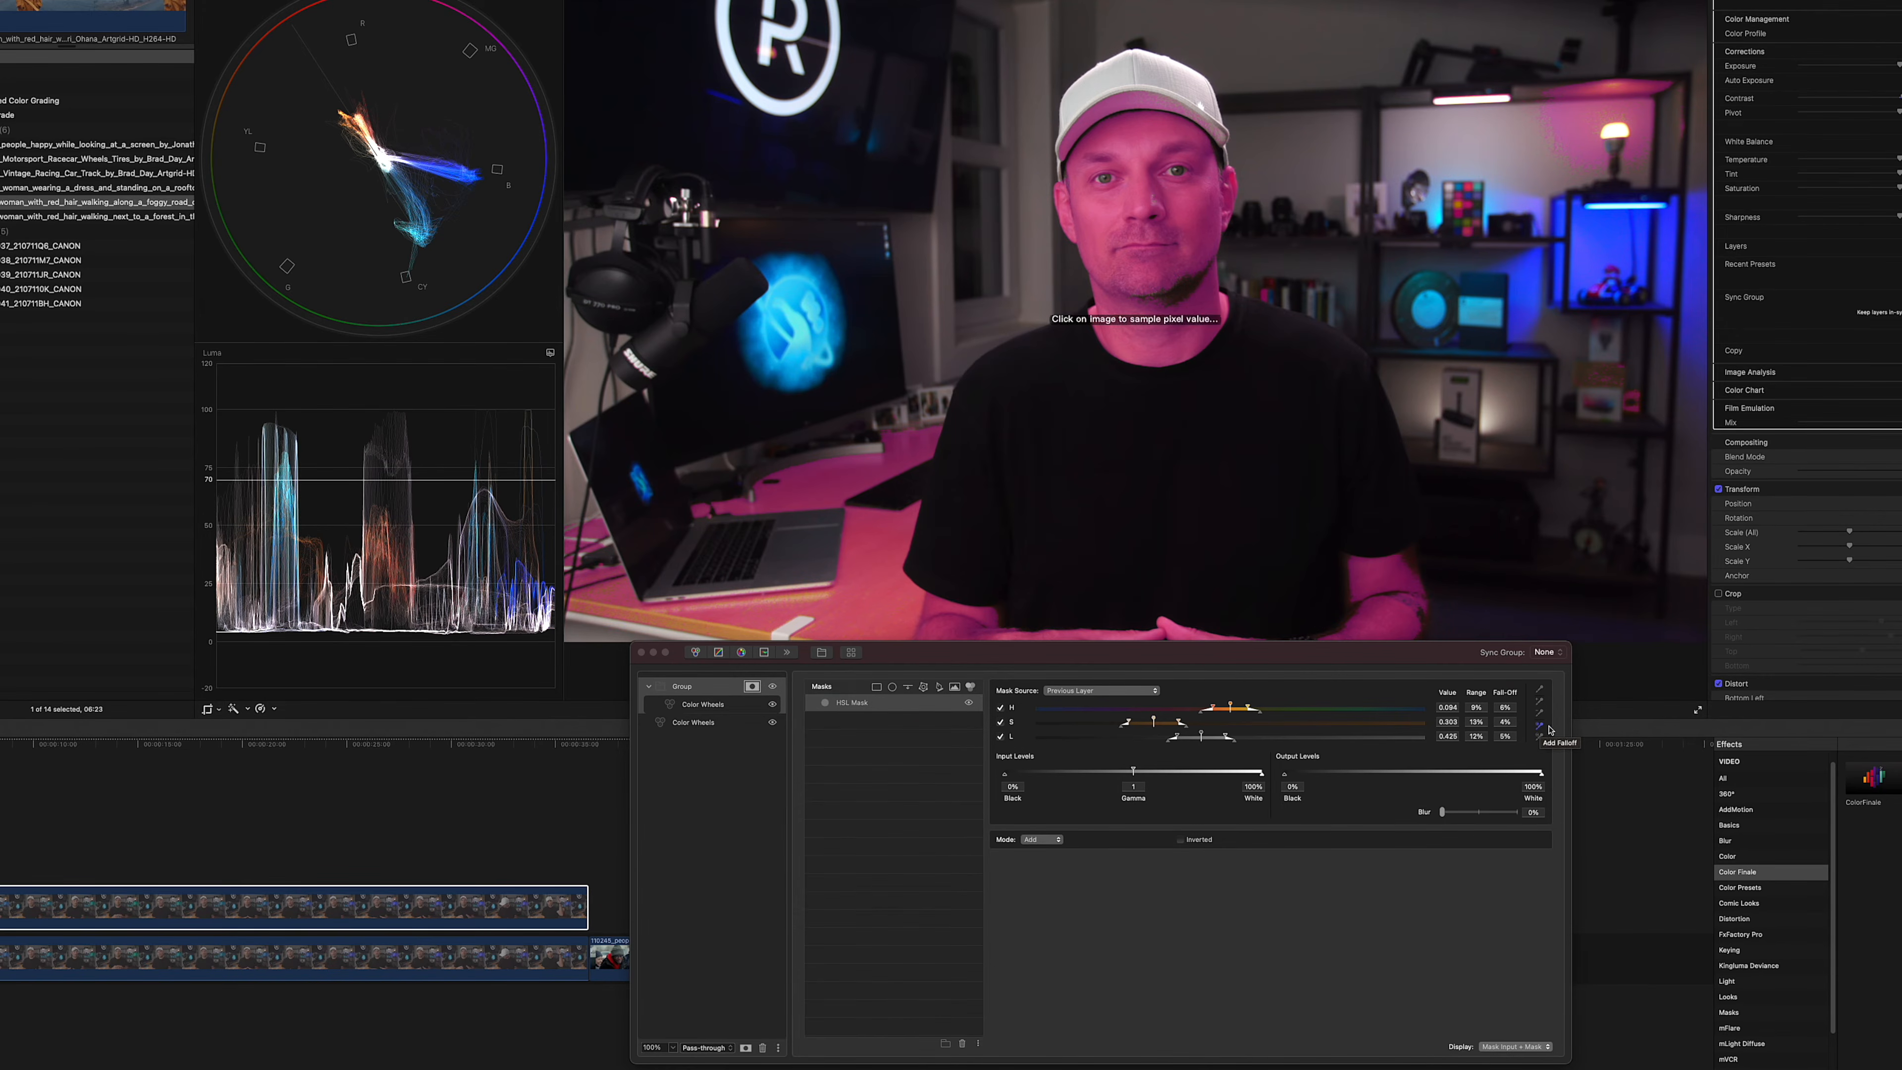
pyautogui.click(1169, 264)
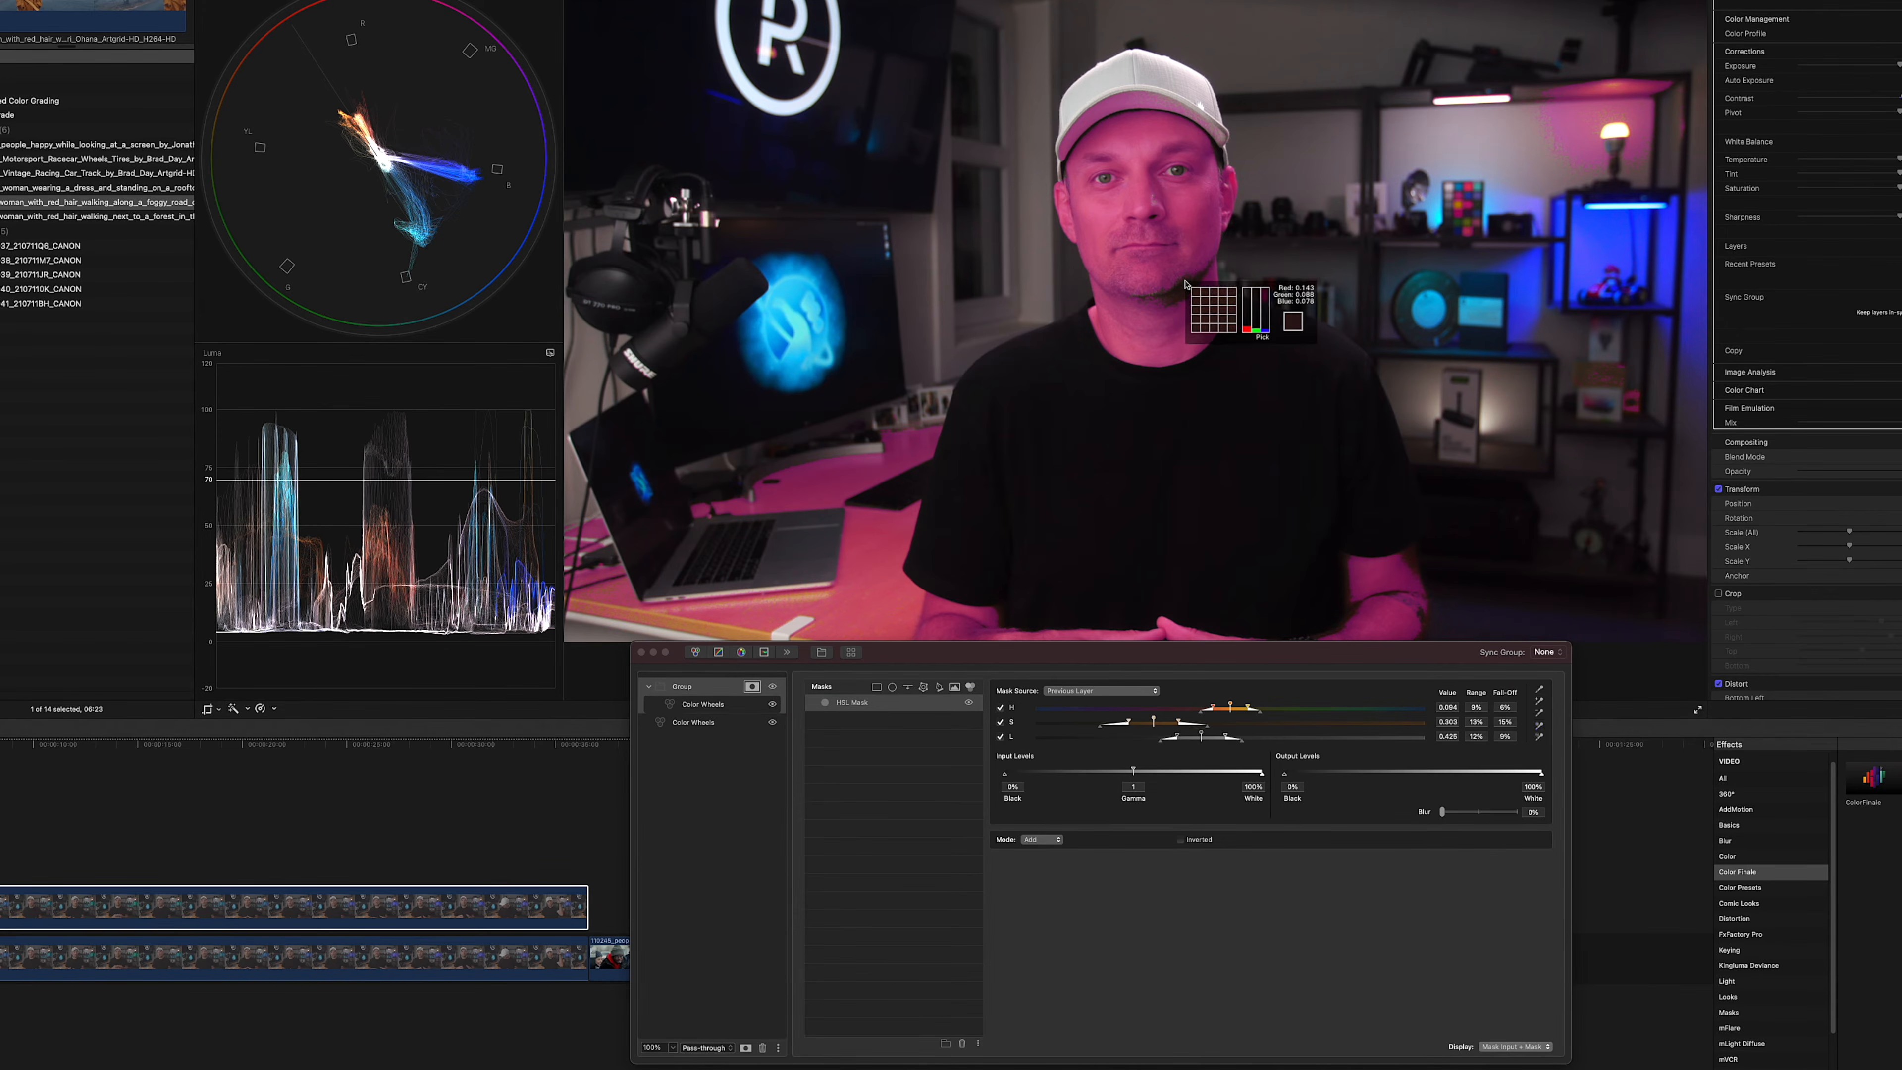
pyautogui.click(1539, 725)
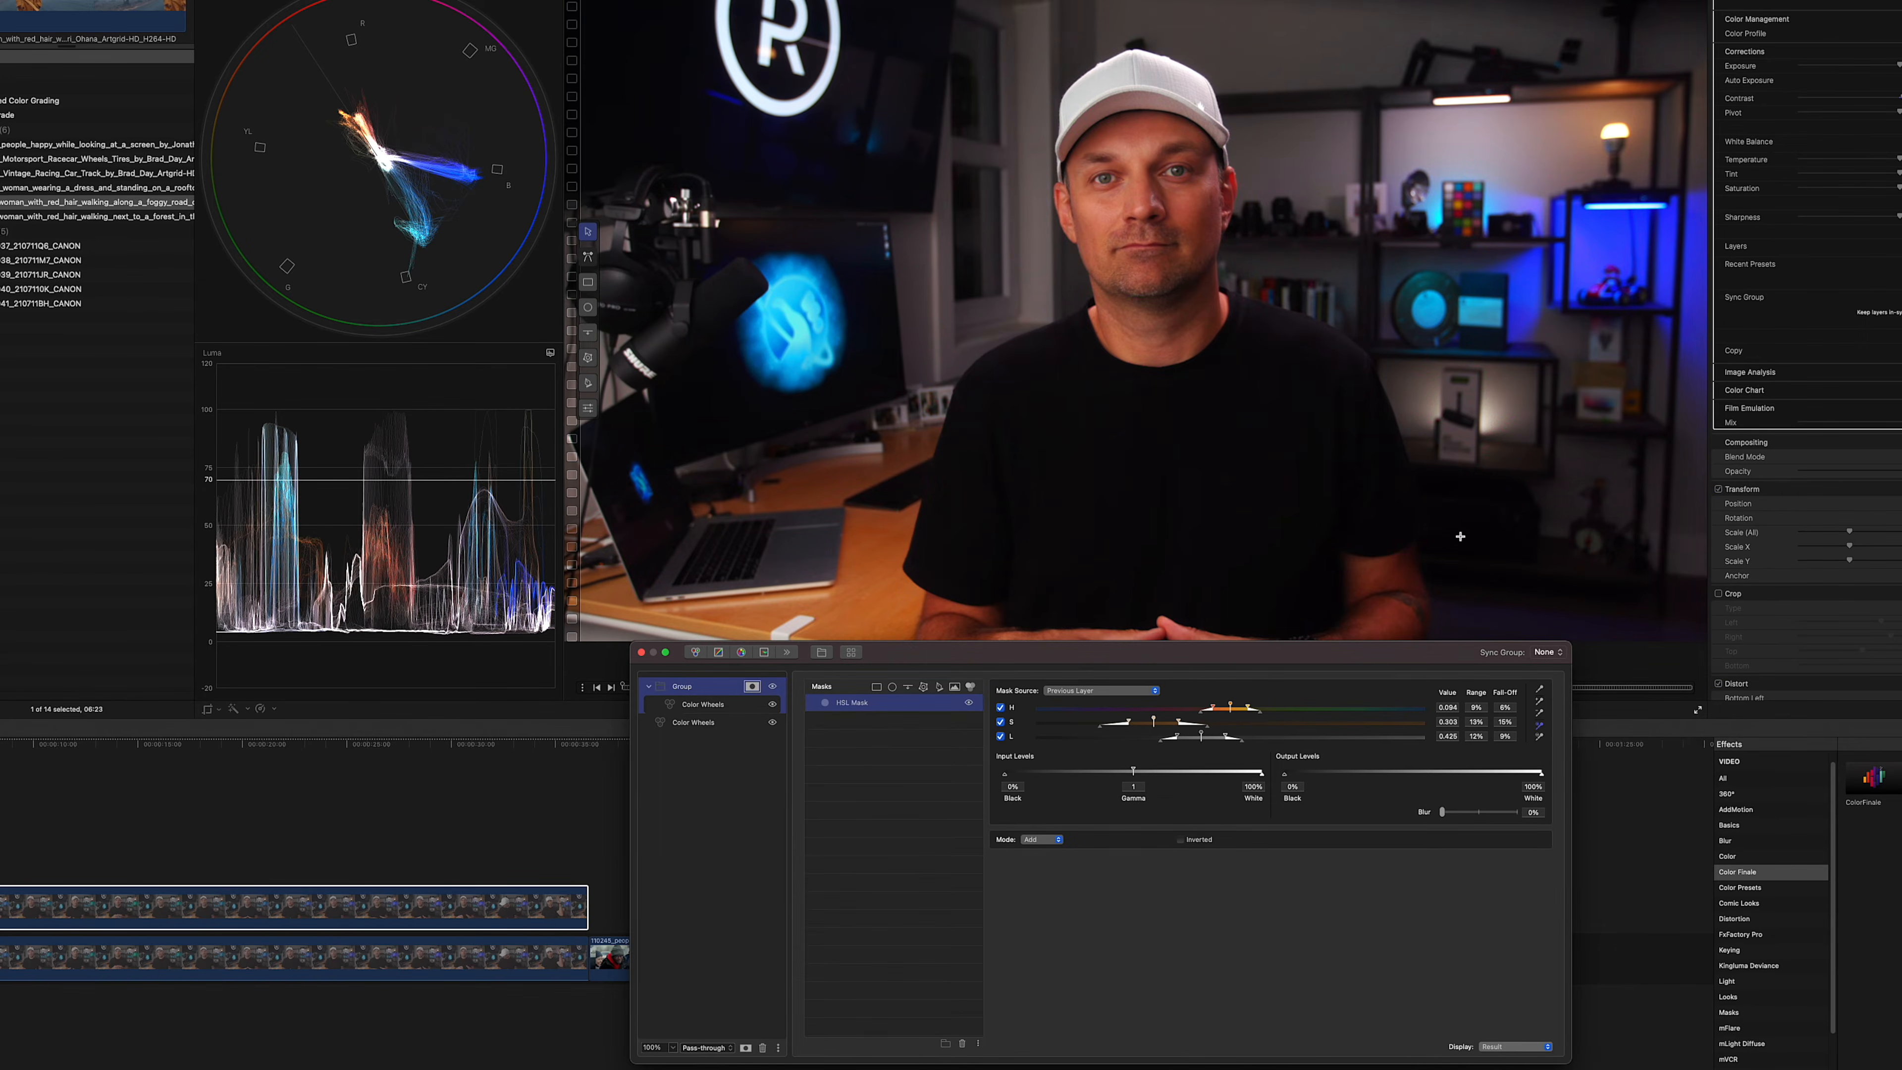
pyautogui.click(1185, 286)
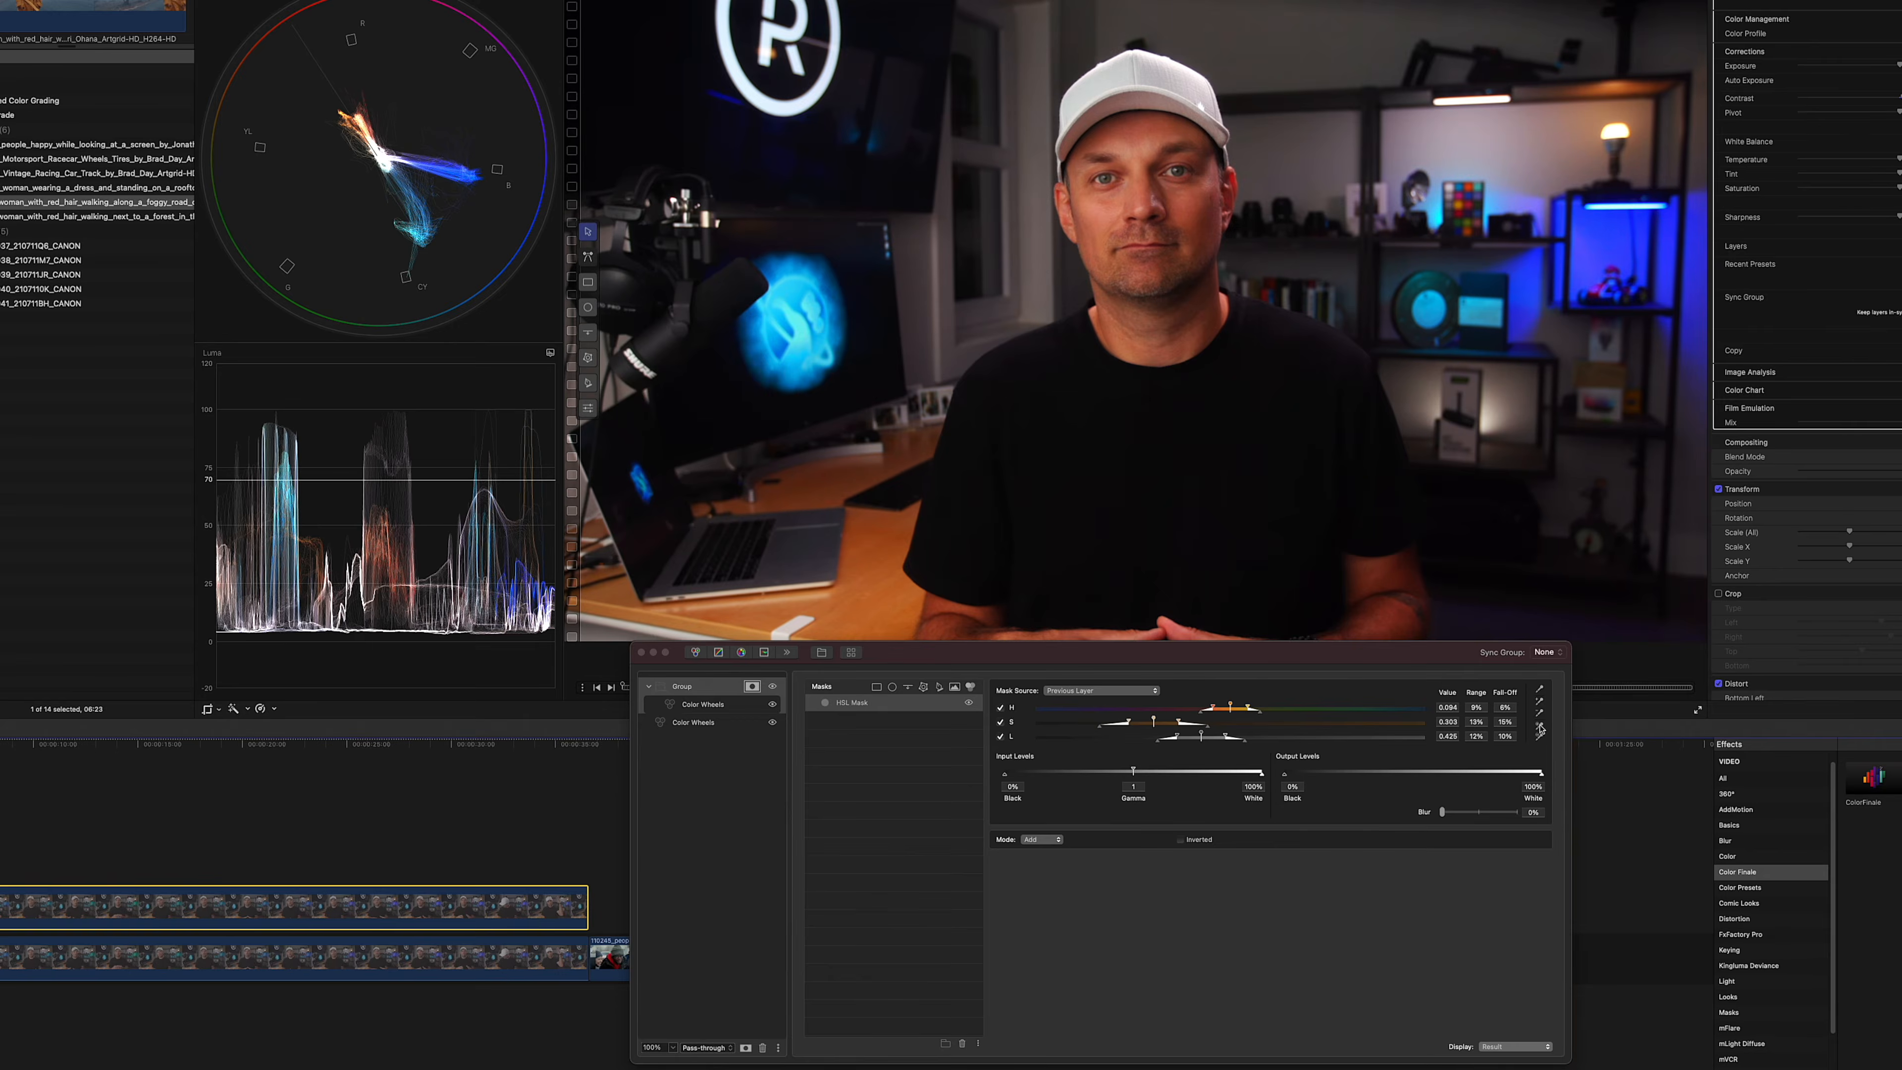
pyautogui.click(1539, 725)
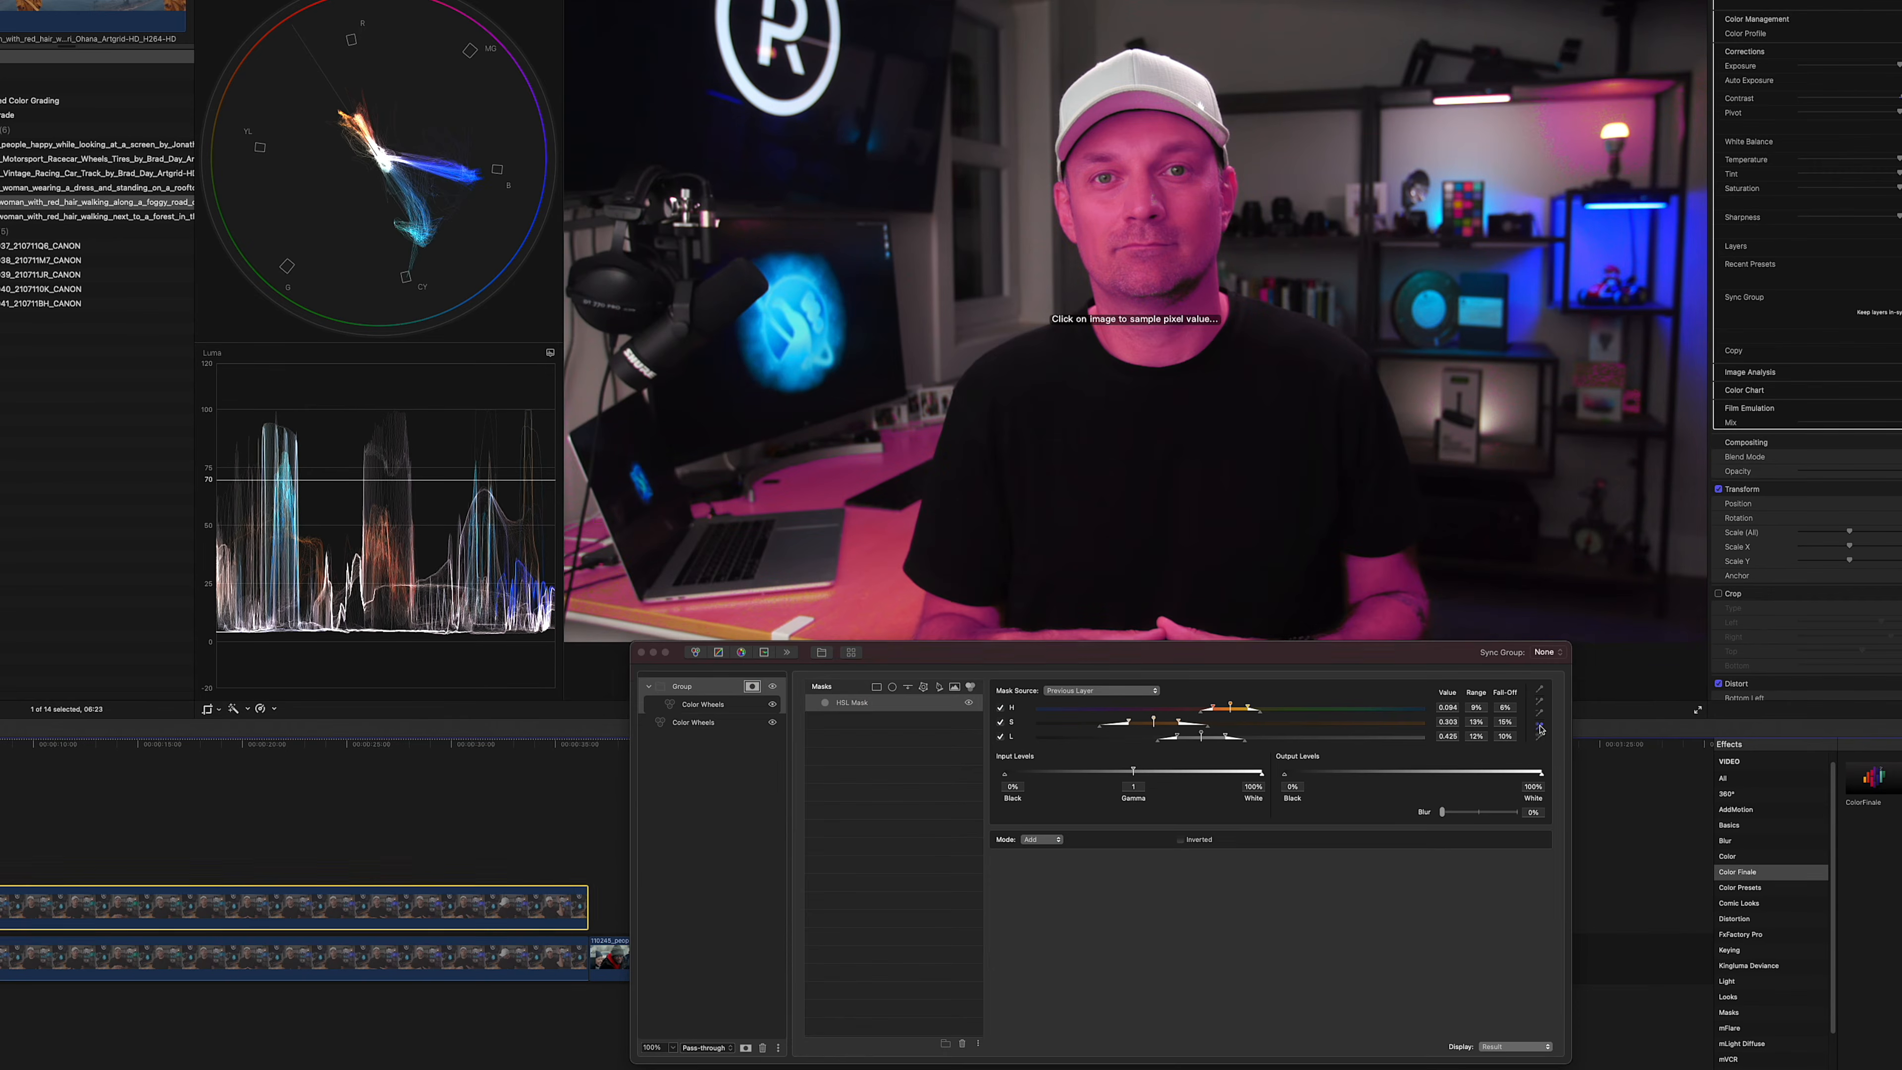
pyautogui.click(1533, 812)
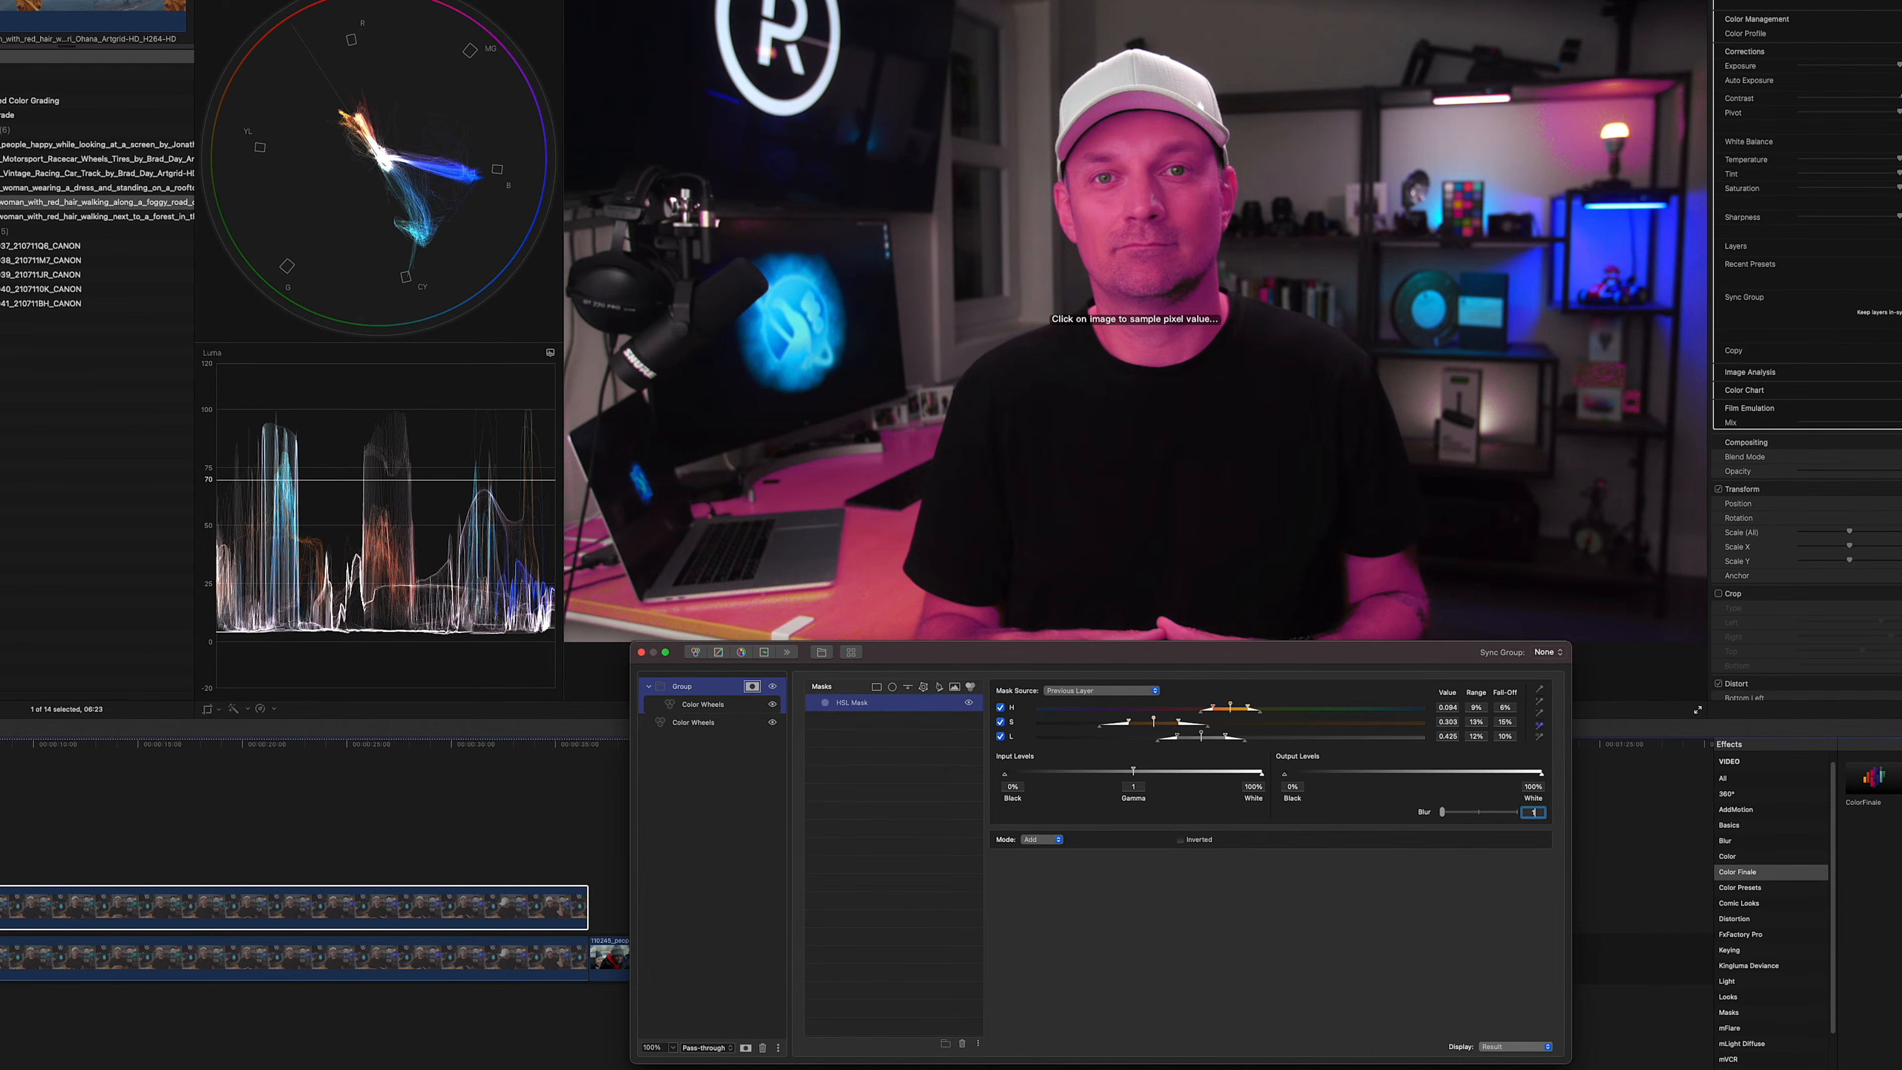
pyautogui.click(1421, 904)
# In the group's Color Wheels, shift Gain slightly toward green, to about -0.01 red and 0.02 green, checking it on a cropped patch of facial skin.
pyautogui.click(699, 705)
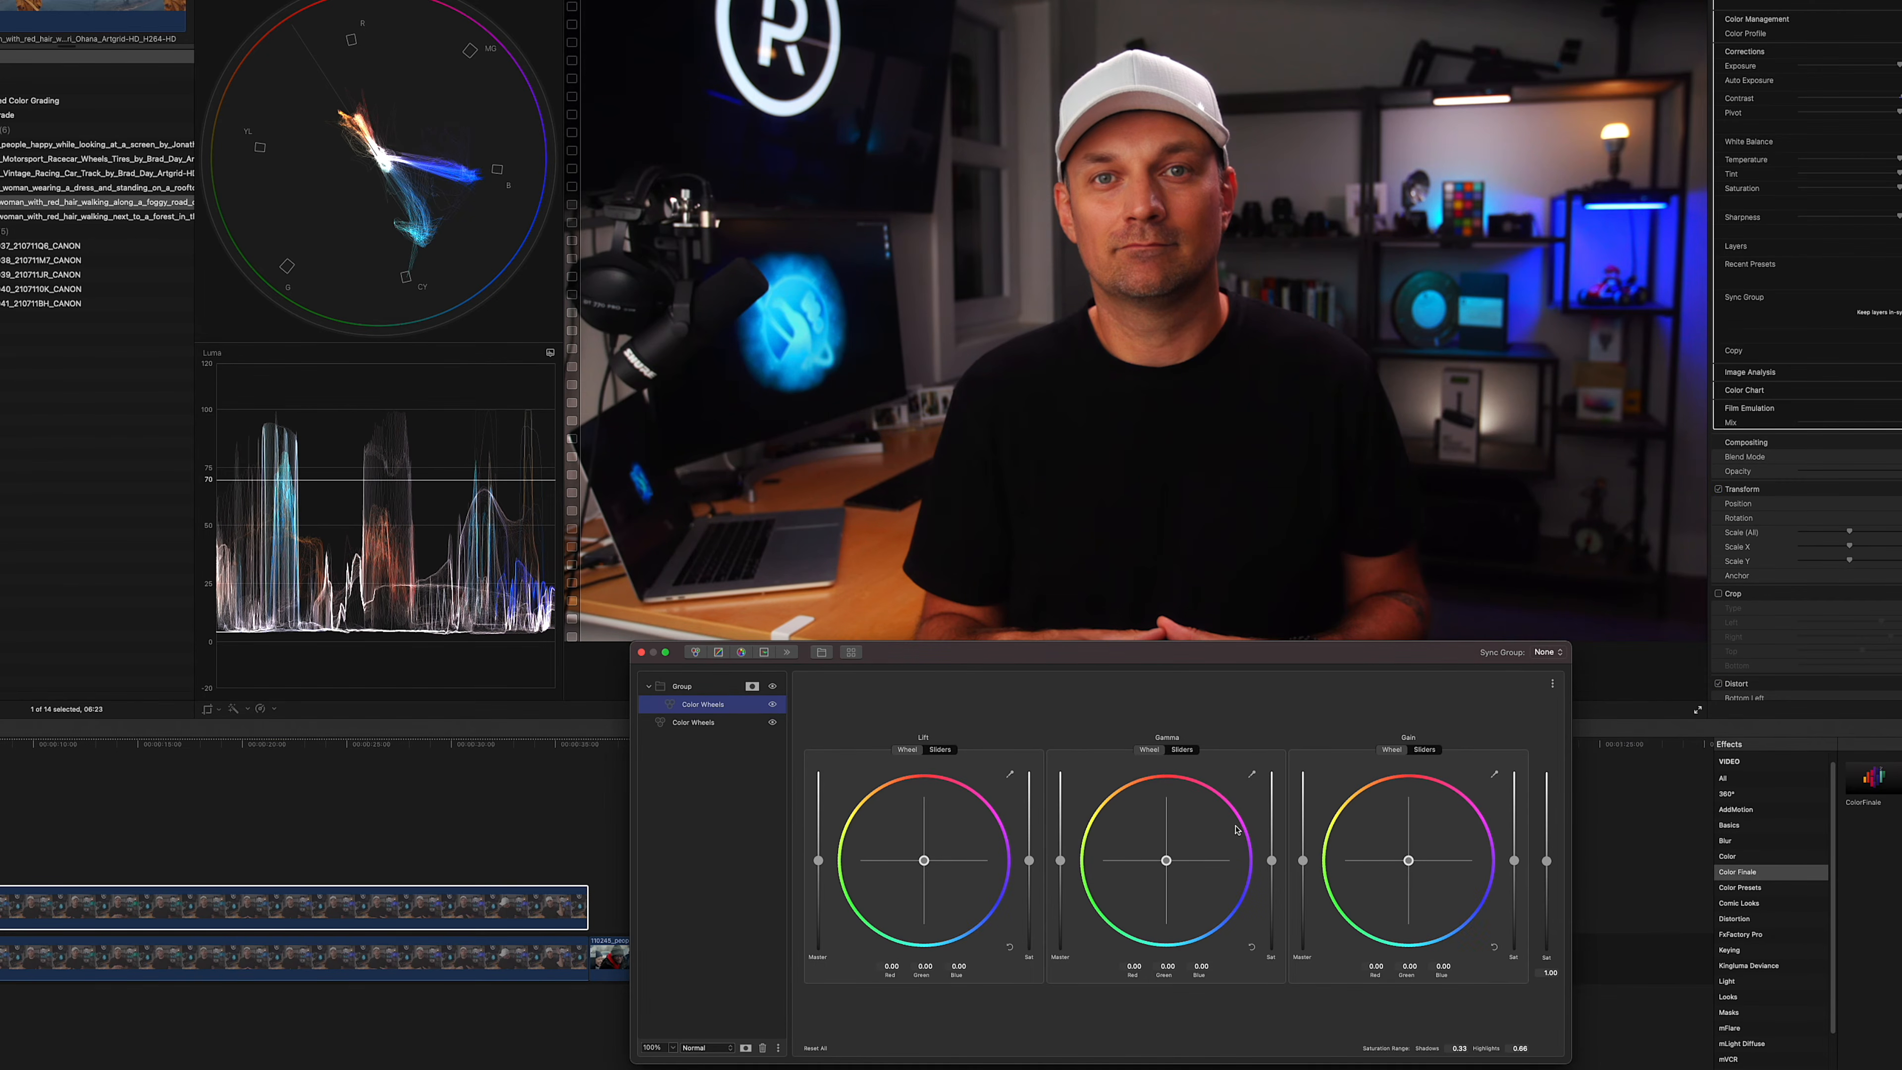
pyautogui.moveTo(1515, 861)
pyautogui.mouseDown()
pyautogui.moveTo(1517, 751)
pyautogui.moveTo(1529, 880)
pyautogui.moveTo(1507, 692)
pyautogui.moveTo(1518, 942)
pyautogui.moveTo(1498, 771)
pyautogui.moveTo(1496, 905)
pyautogui.moveTo(1515, 858)
pyautogui.moveTo(1517, 909)
pyautogui.mouseUp()
pyautogui.doubleClick(1515, 907)
pyautogui.click(1719, 594)
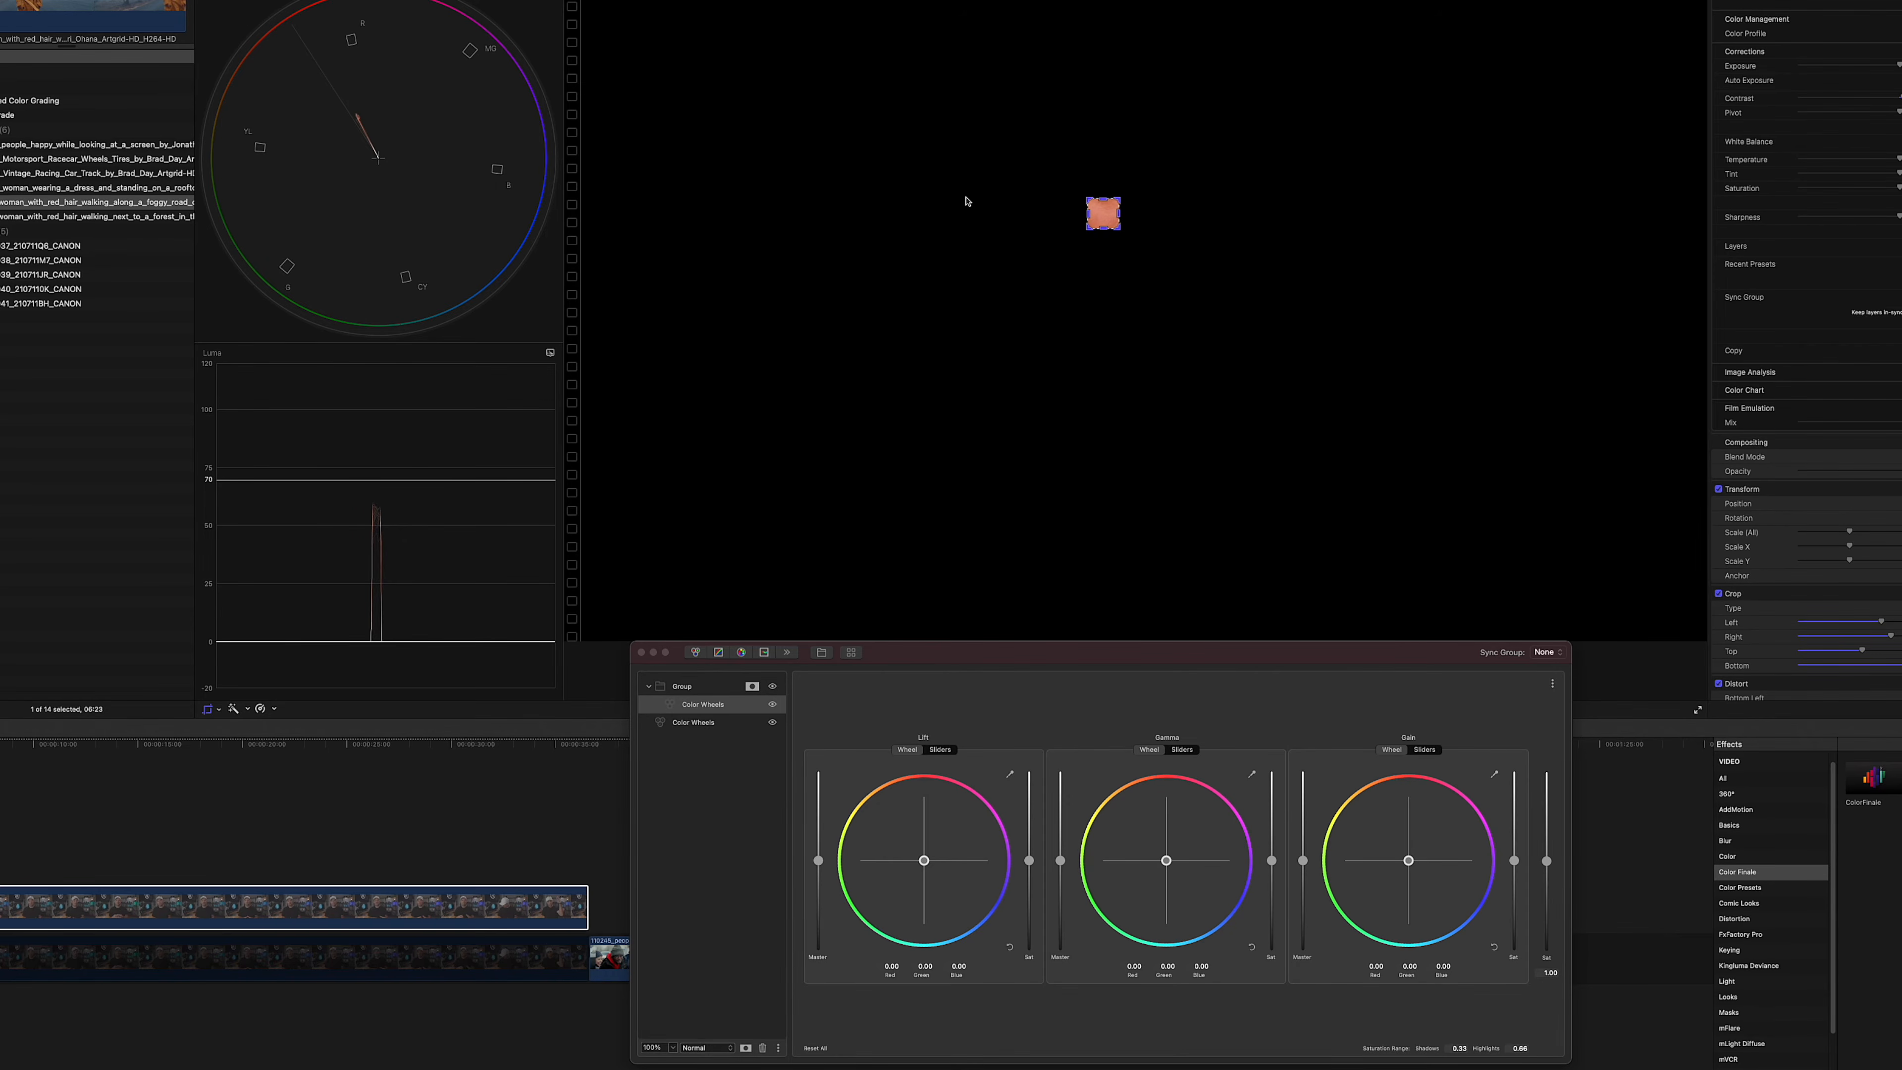
pyautogui.moveTo(1411, 864); pyautogui.dragTo(1390, 881)
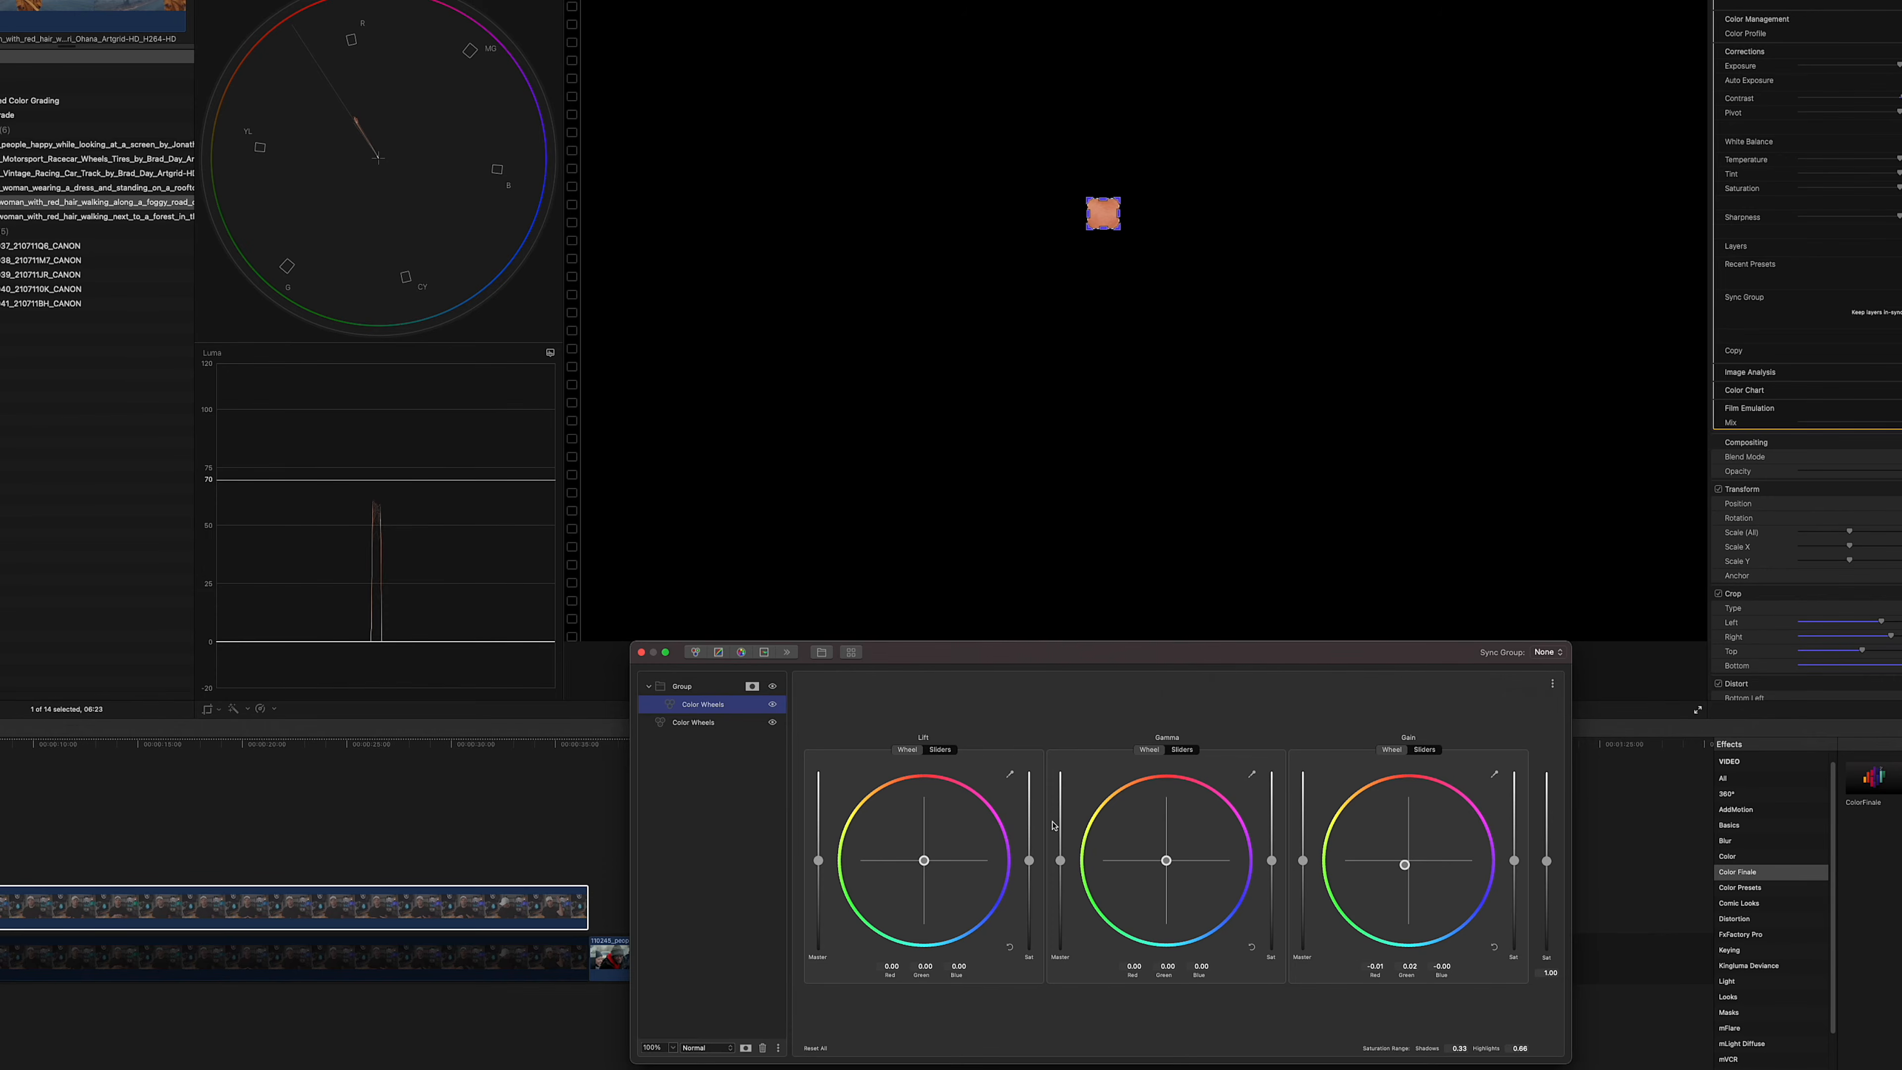
pyautogui.click(1719, 594)
# Compare the image with and without the group's Color Wheels layer, and view the base Color Wheels settings.
pyautogui.click(772, 704)
pyautogui.click(772, 704)
pyautogui.click(772, 704)
pyautogui.click(772, 705)
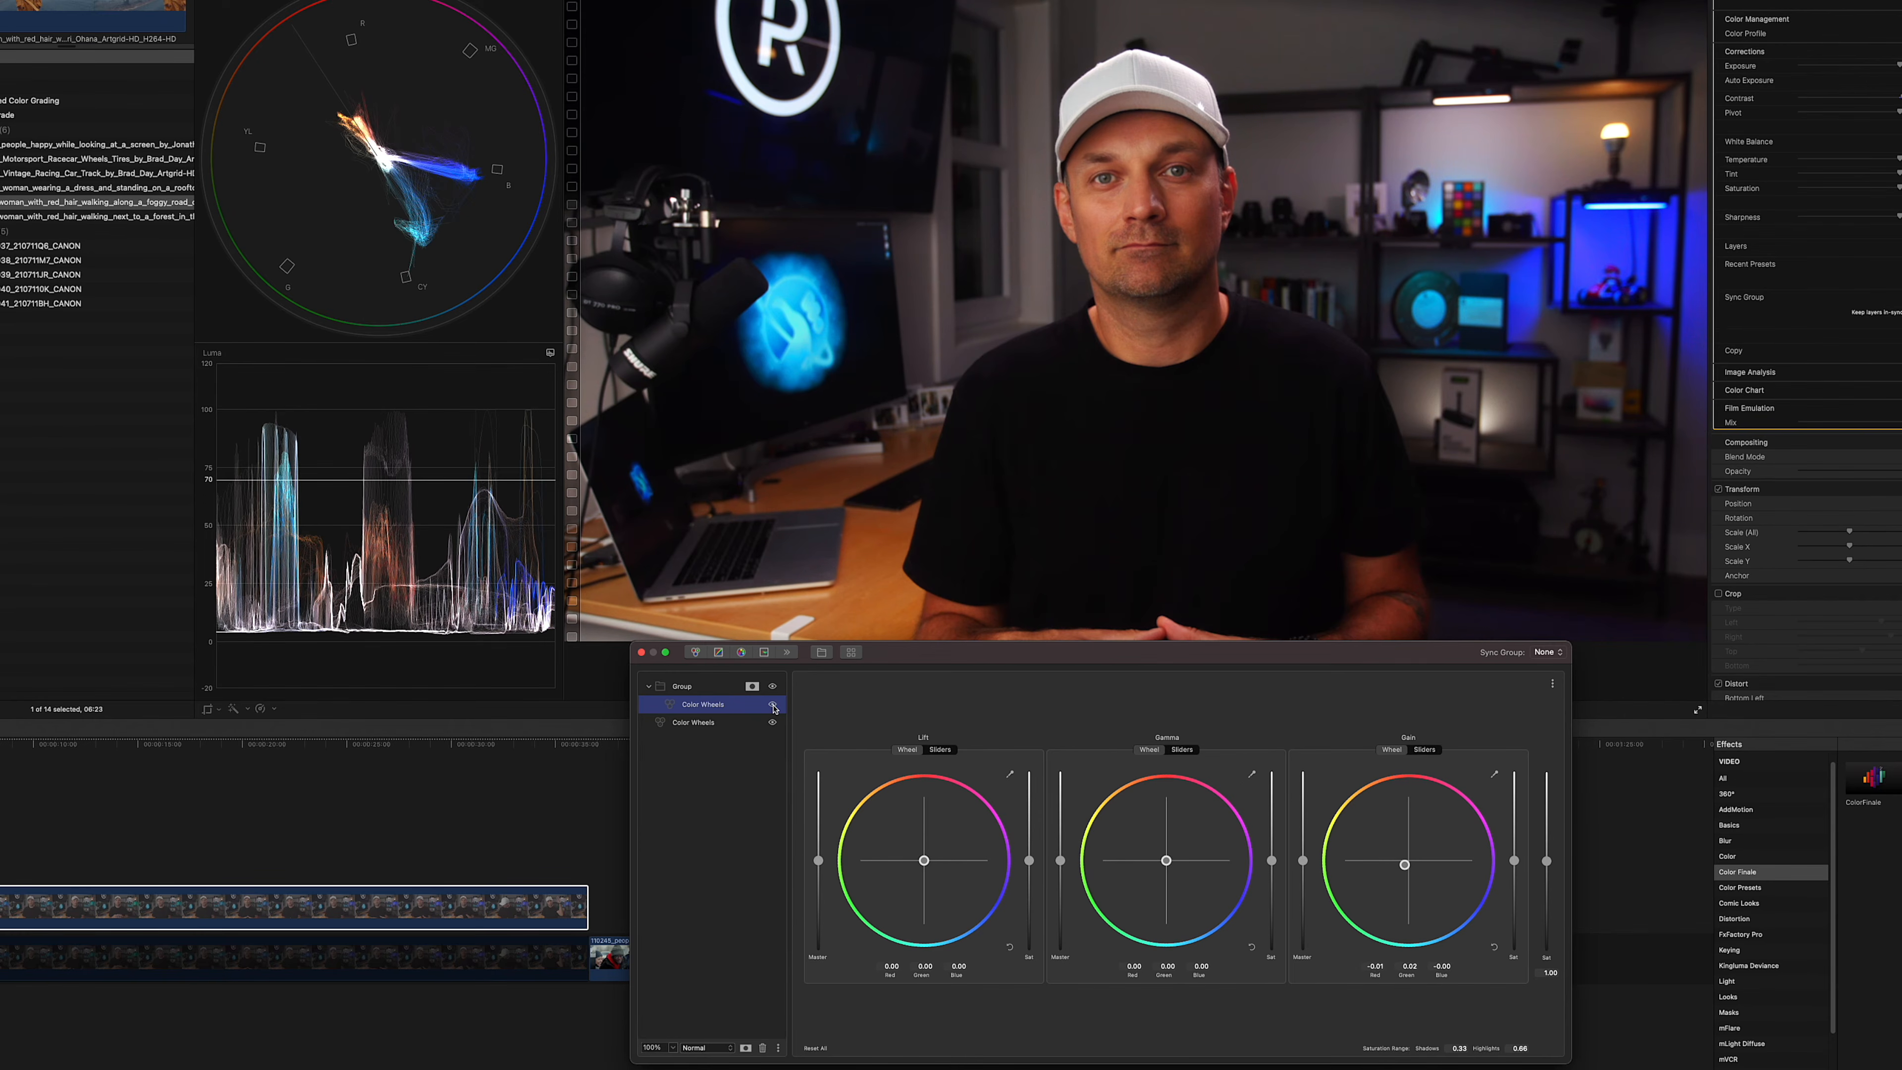
pyautogui.click(688, 722)
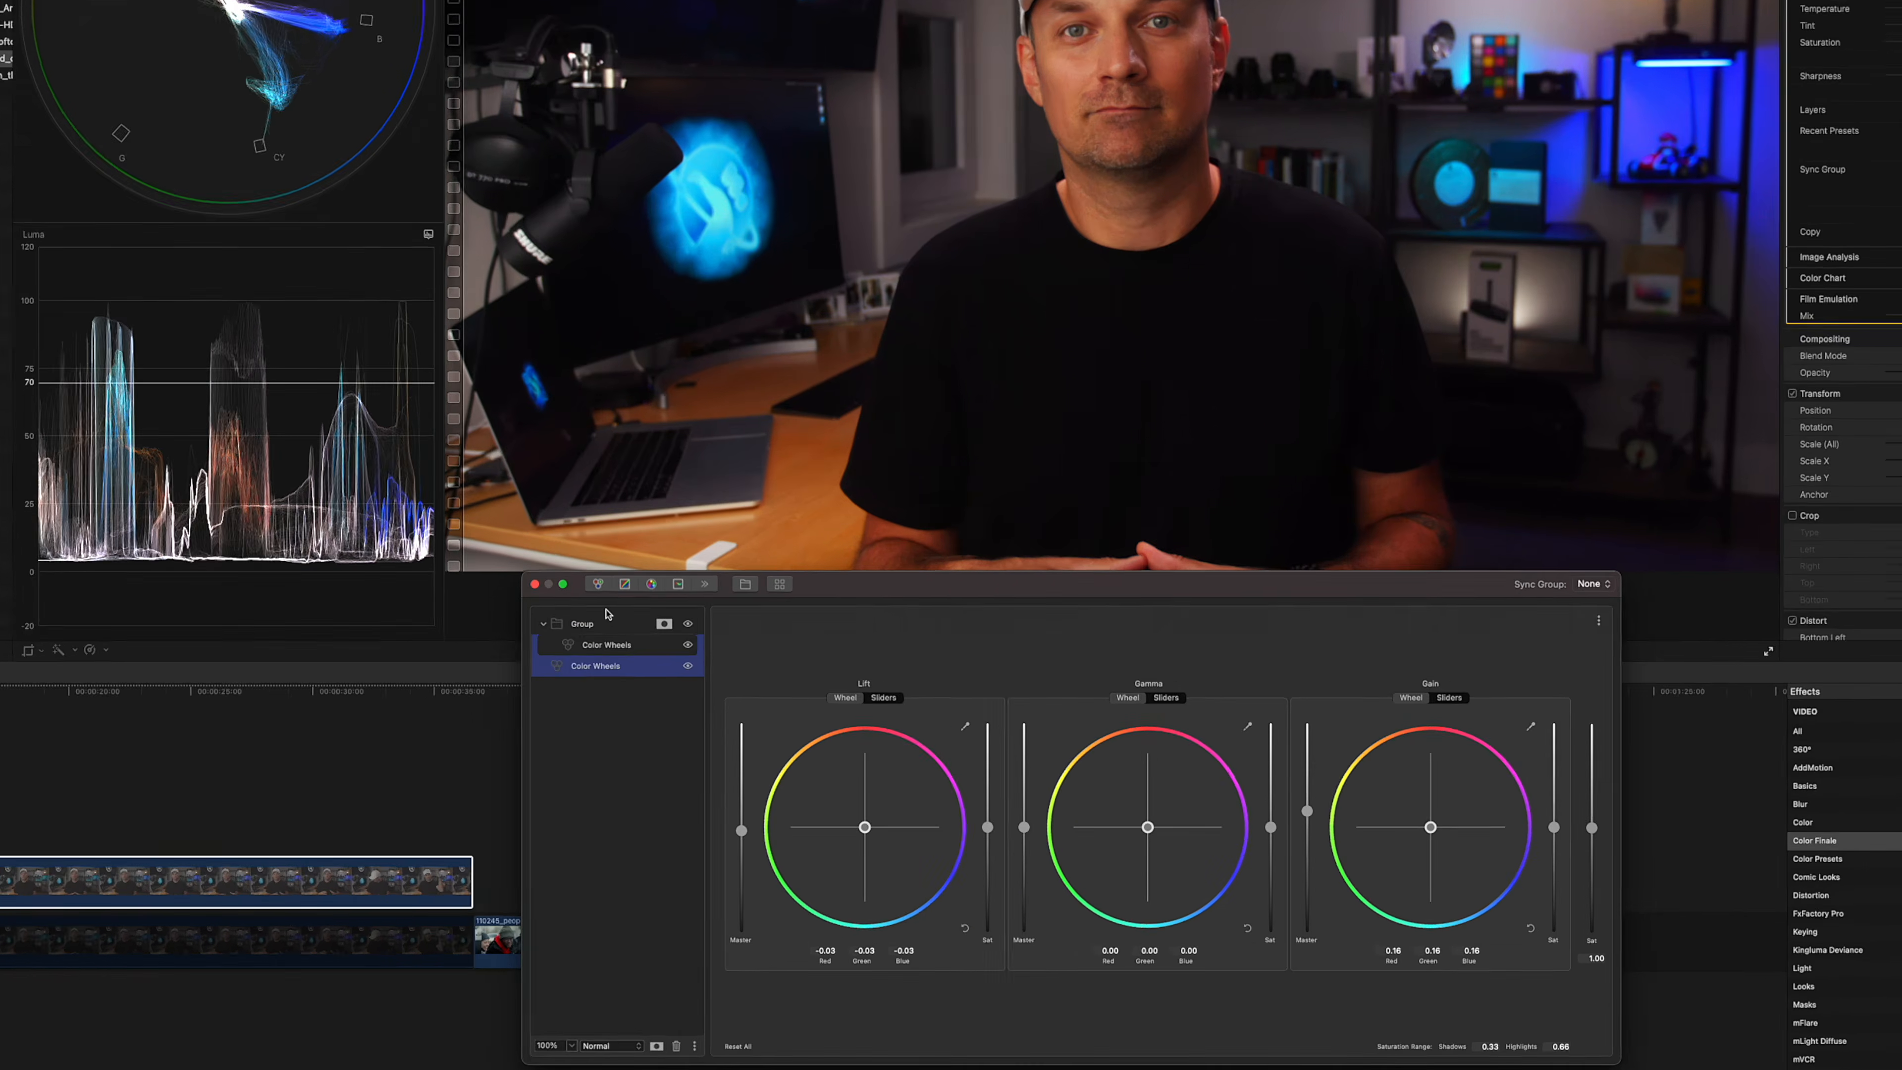
# Rename the masked layer group as Skin Tones.
pyautogui.click(683, 687)
pyautogui.doubleClick(243, 411)
pyautogui.write('Skin Tones')
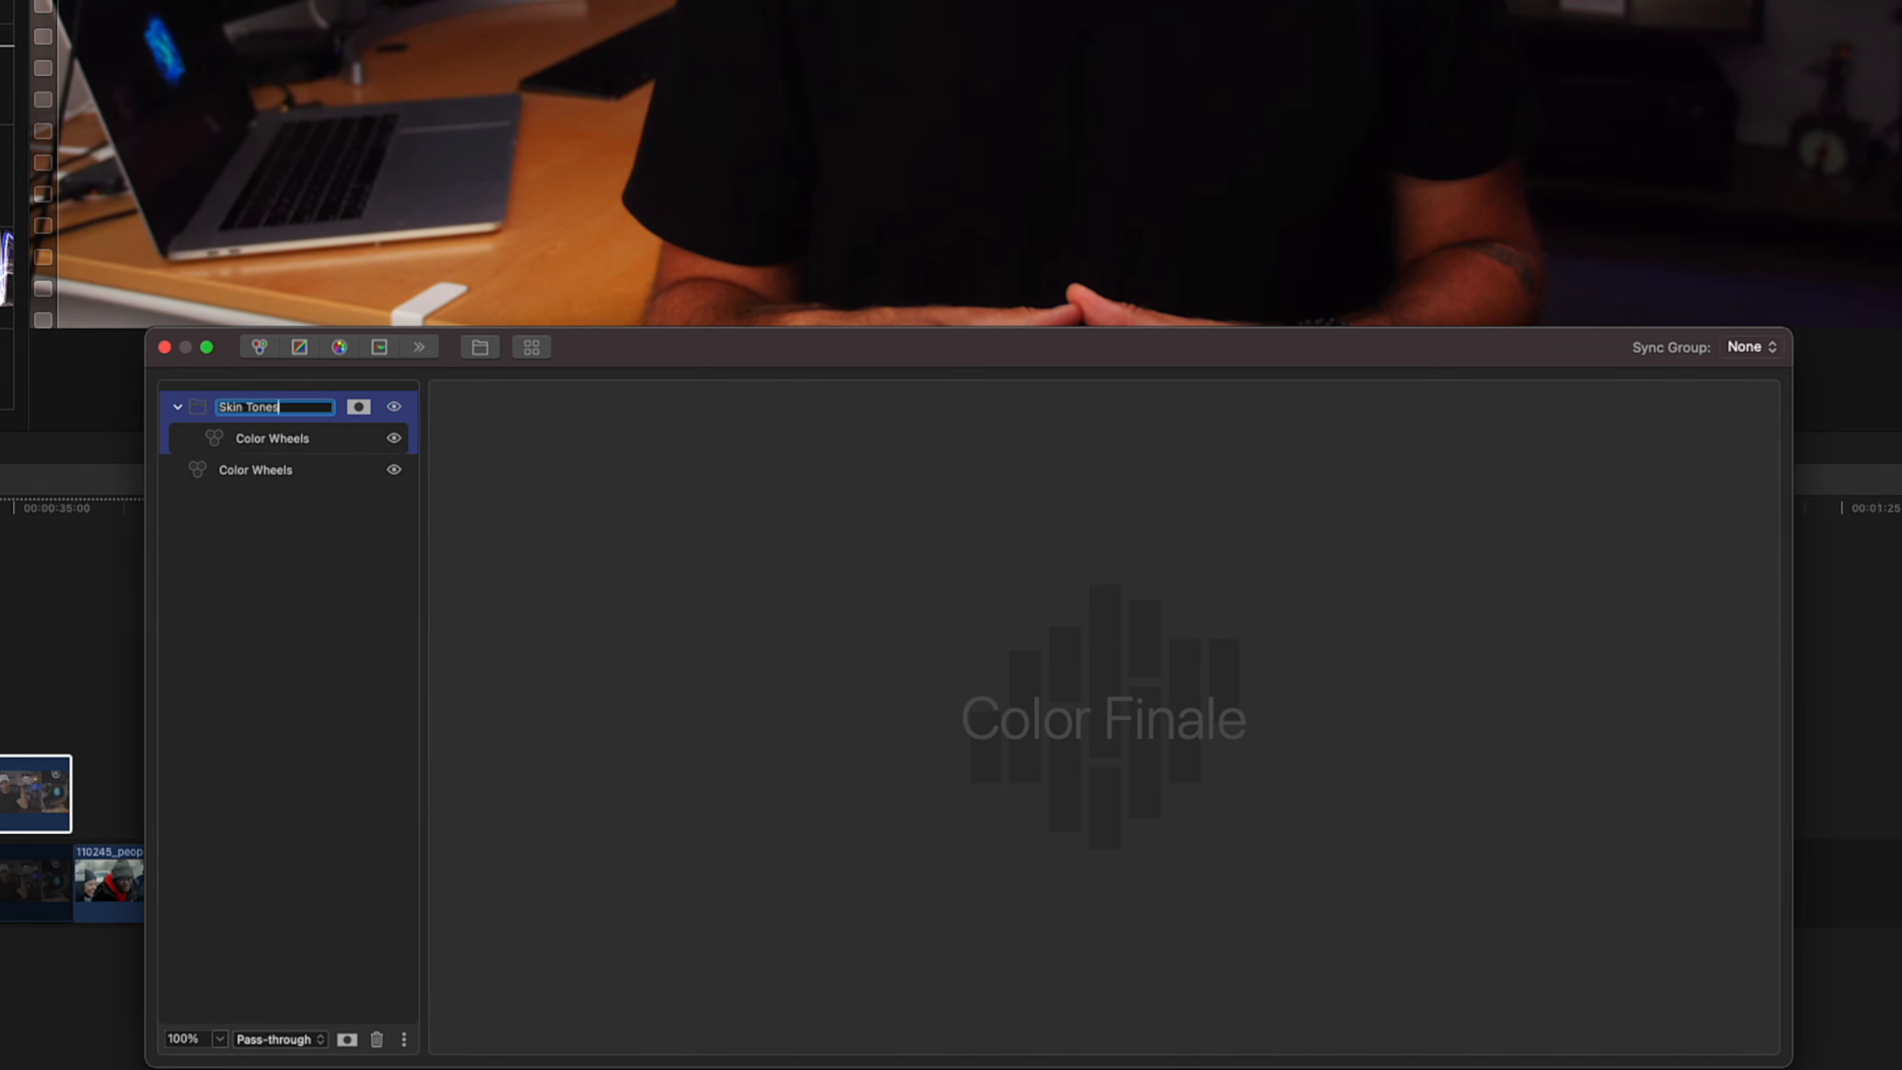
pyautogui.press('Return')
pyautogui.click(271, 513)
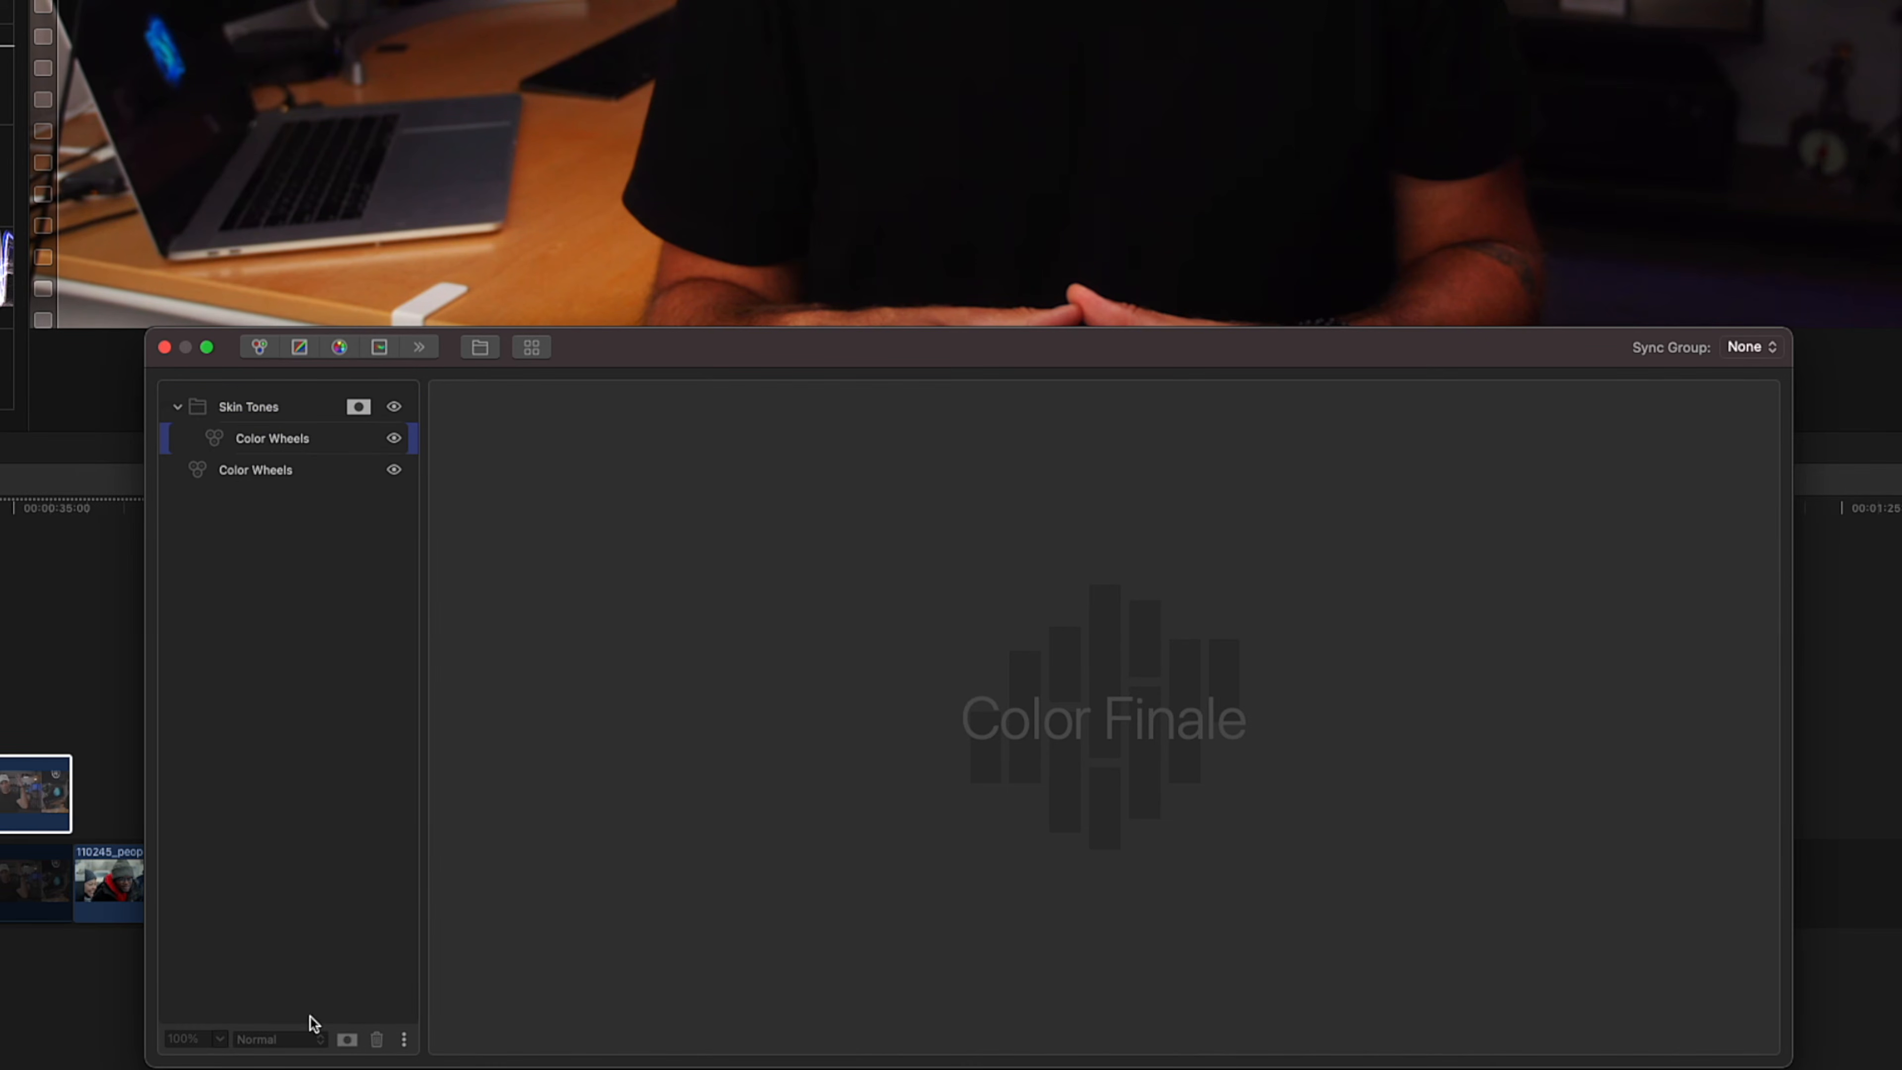
# Create a second layer group named BG above Skin Tones, with a Color Wheels layer inside it.
pyautogui.click(479, 350)
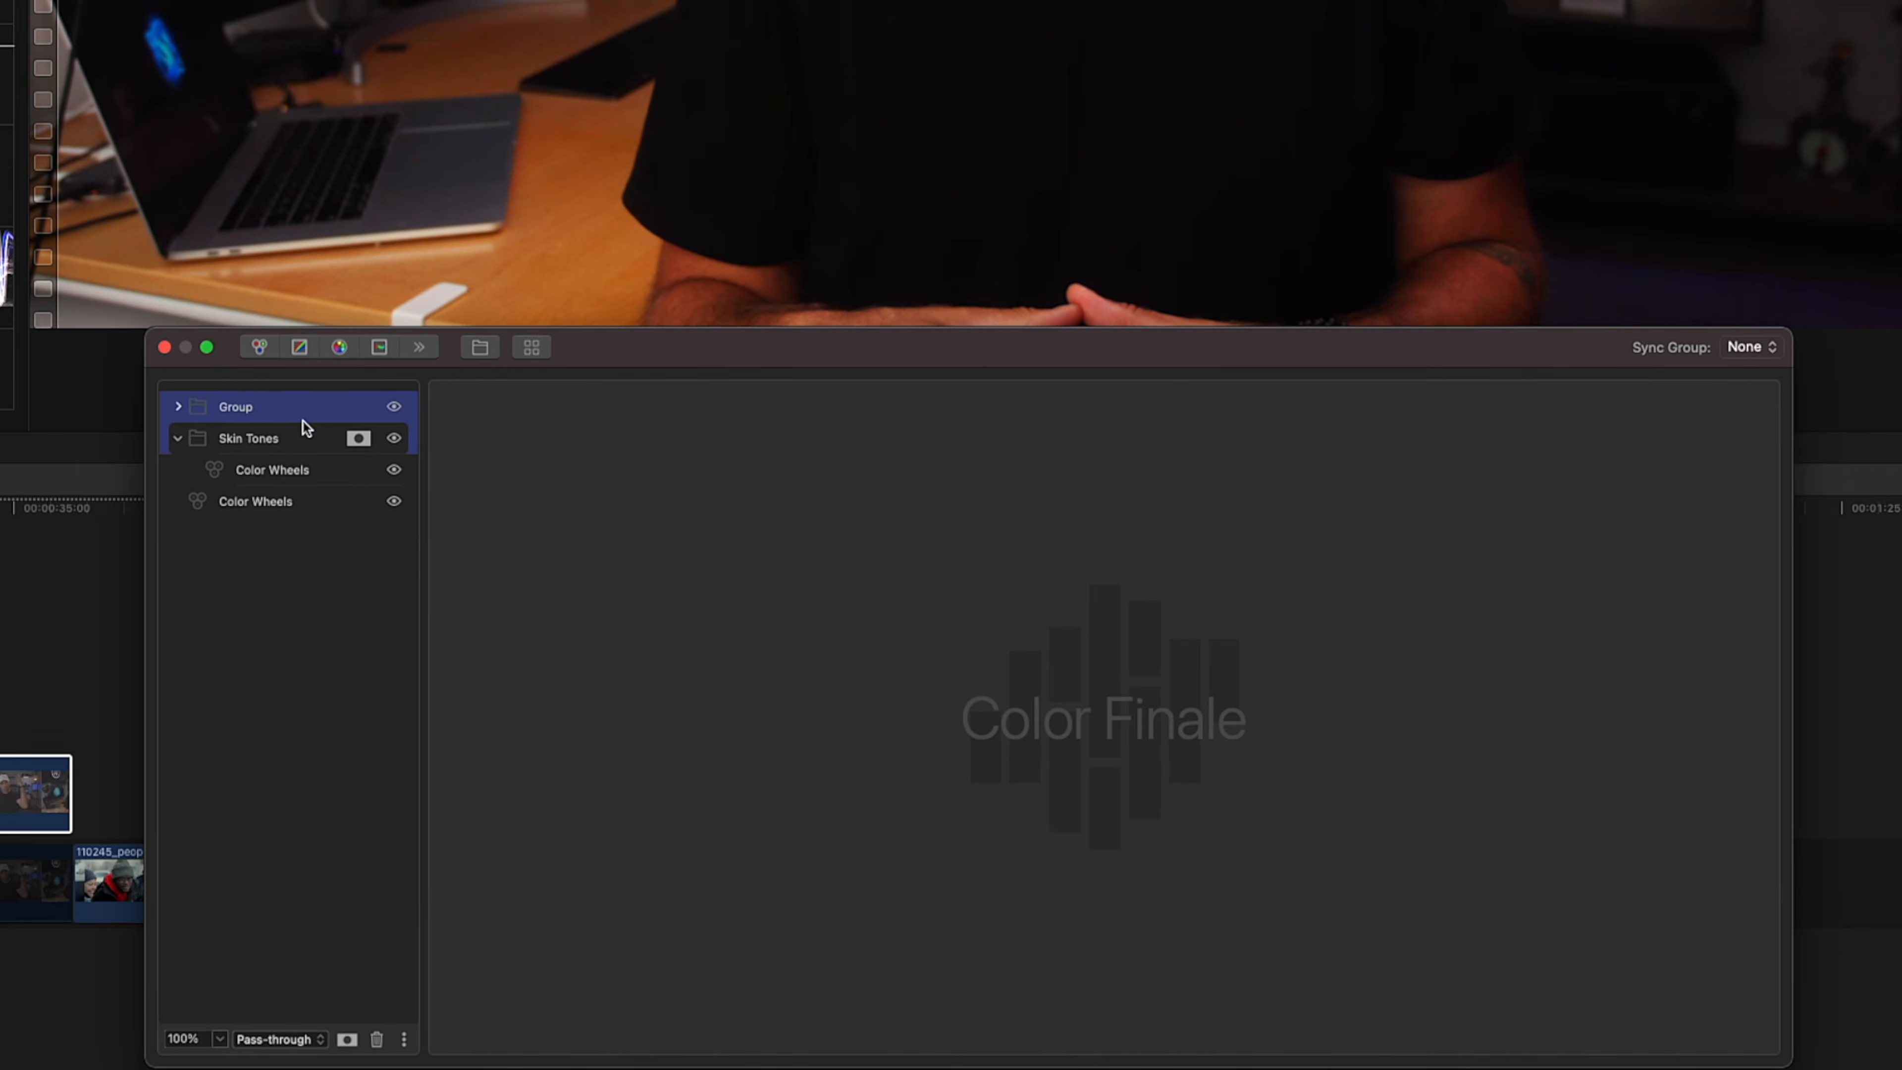
pyautogui.doubleClick(232, 408)
pyautogui.write('B')
pyautogui.press('Return')
pyautogui.click(259, 347)
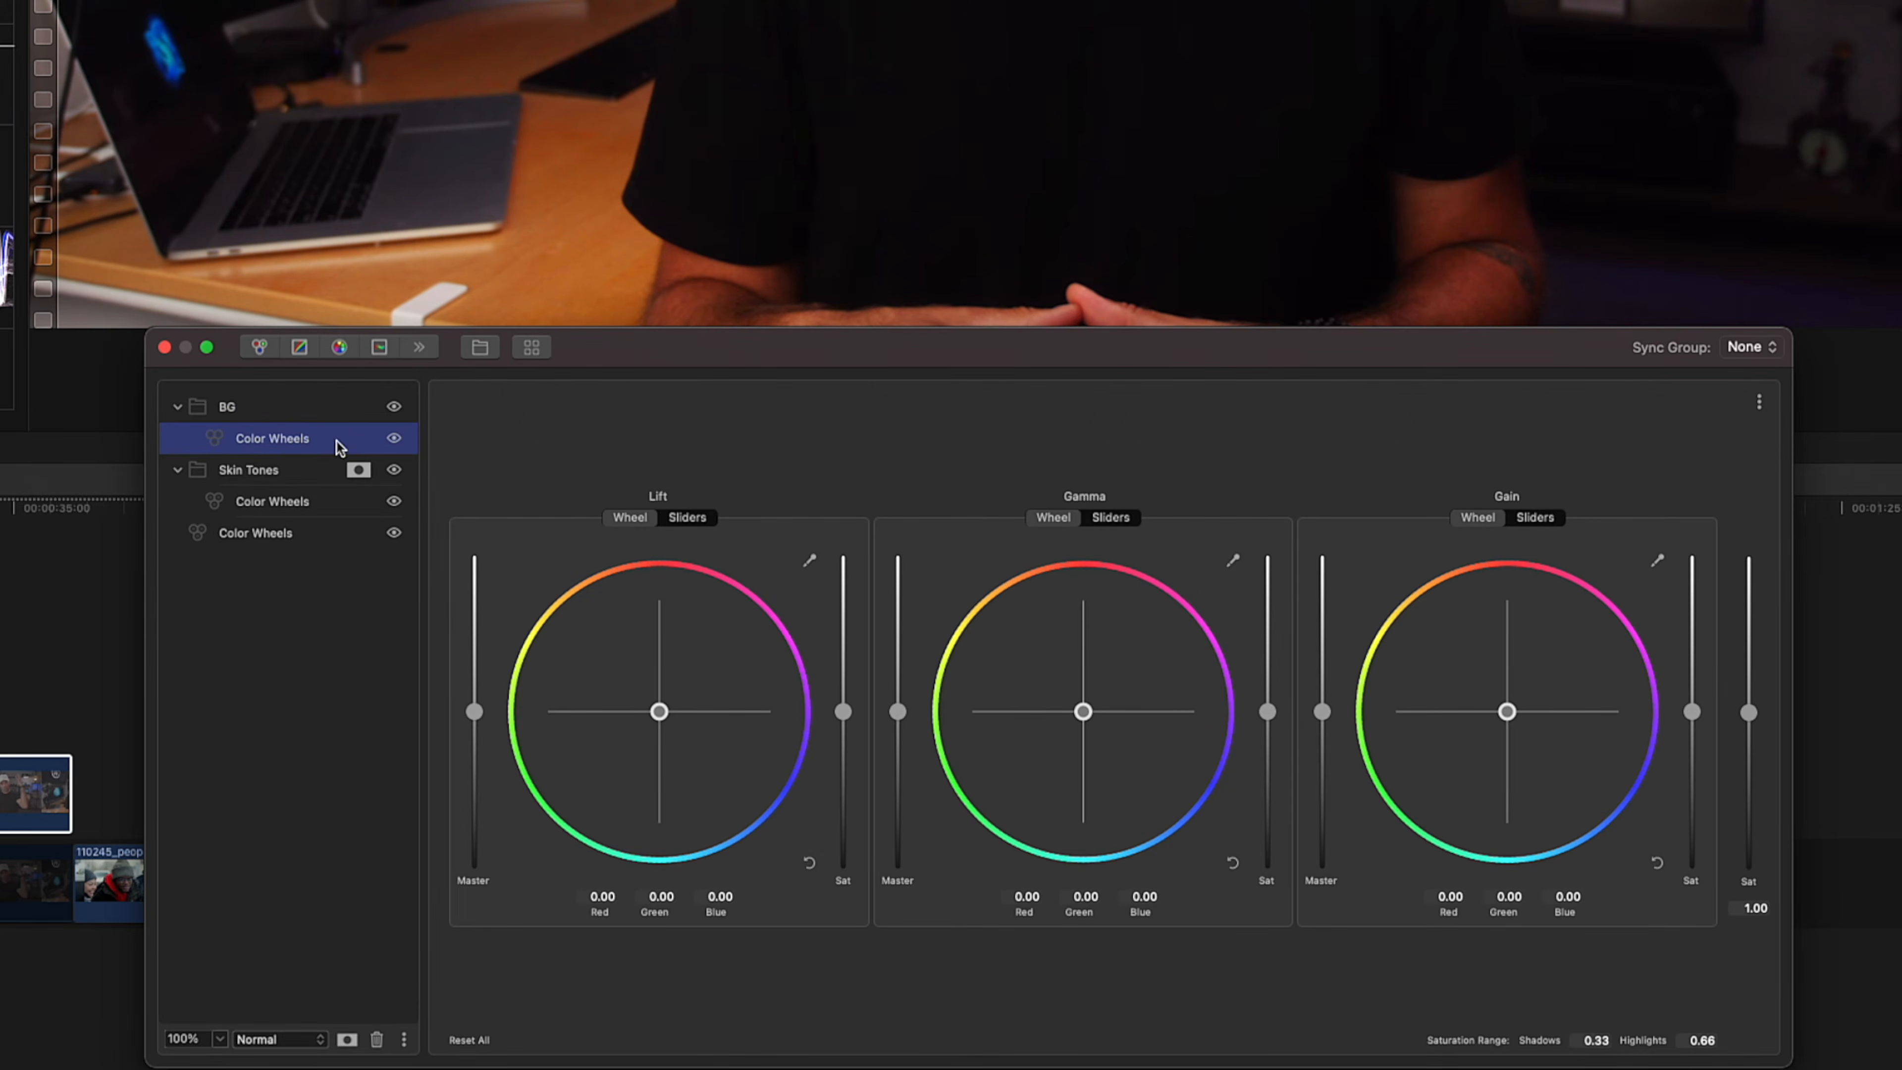
# Add a mask to the BG group, and copy the HSL Mask from the Skin Tones group.
pyautogui.click(300, 406)
pyautogui.click(347, 1041)
pyautogui.click(363, 471)
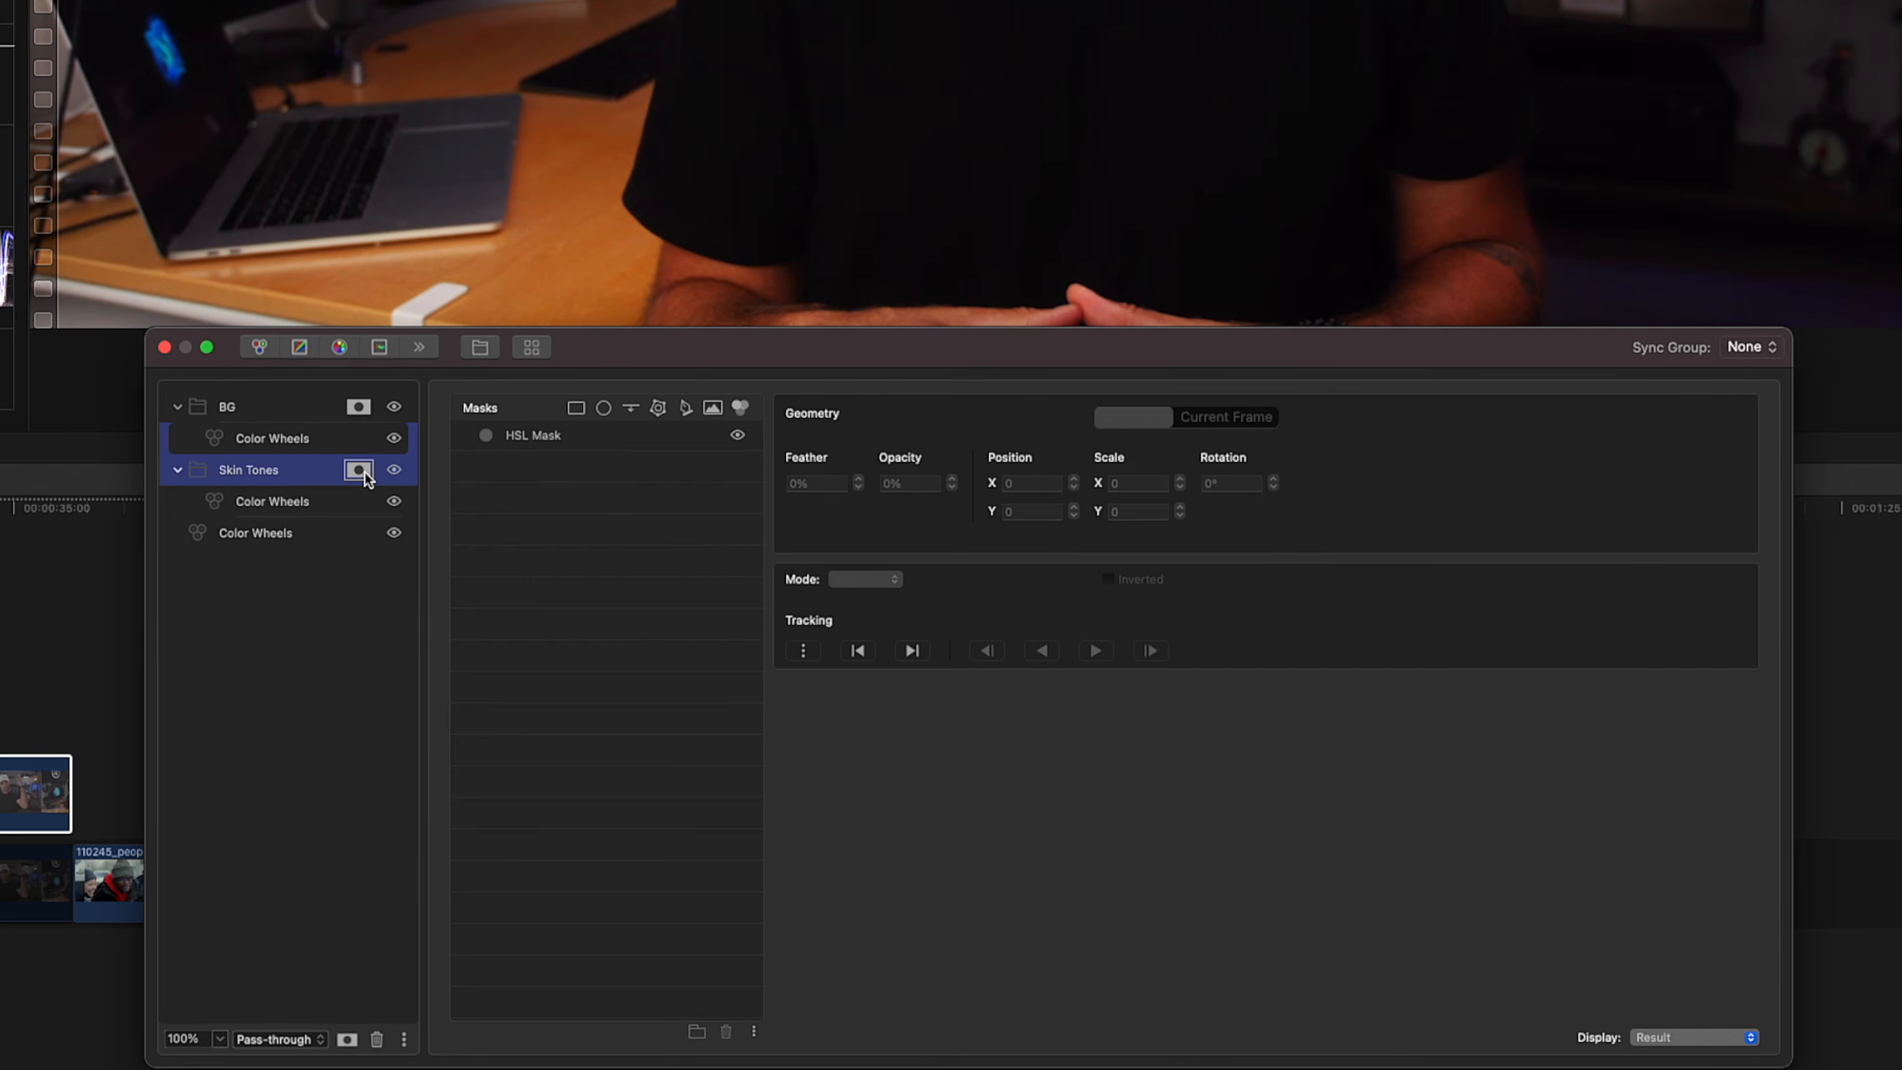
pyautogui.rightClick(535, 444)
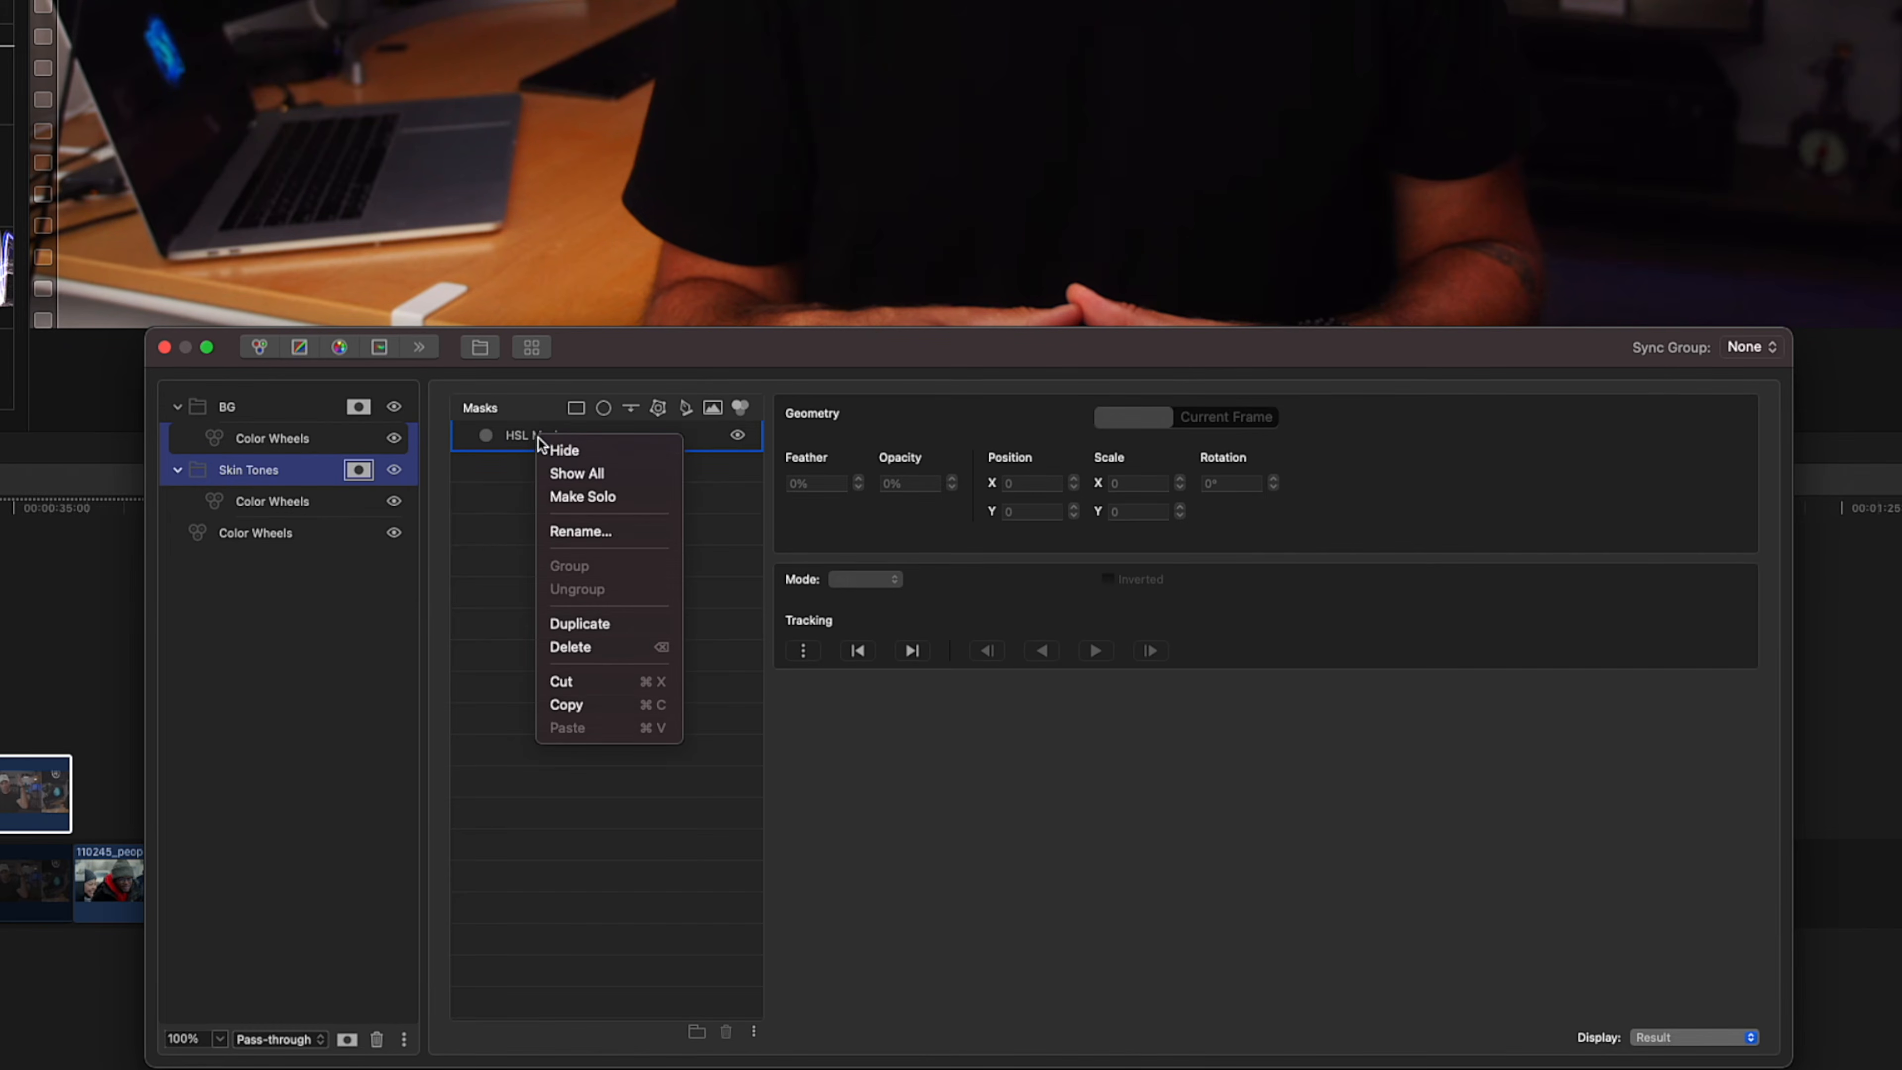
pyautogui.click(585, 706)
# Paste the copied HSL Mask into the BG group's masks and invert it.
pyautogui.click(349, 409)
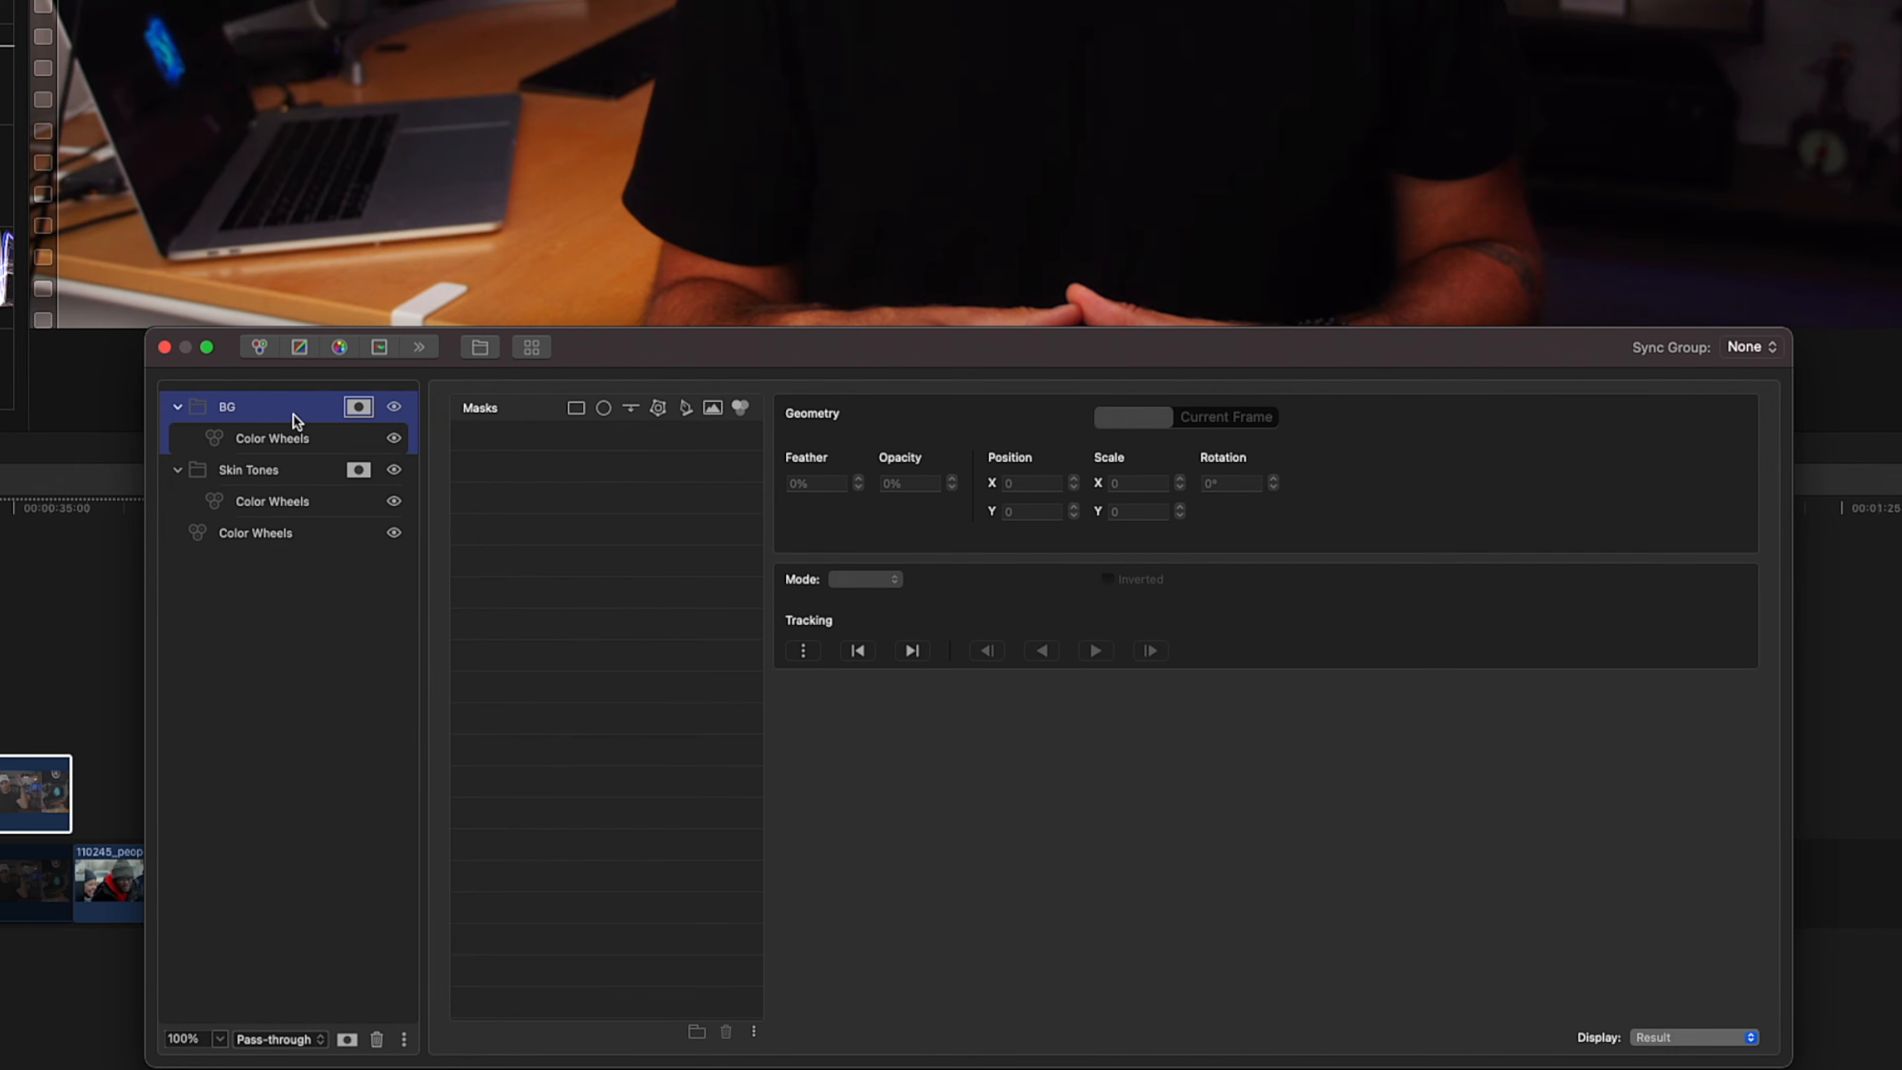
pyautogui.click(356, 409)
pyautogui.rightClick(496, 438)
pyautogui.click(550, 728)
pyautogui.click(1108, 675)
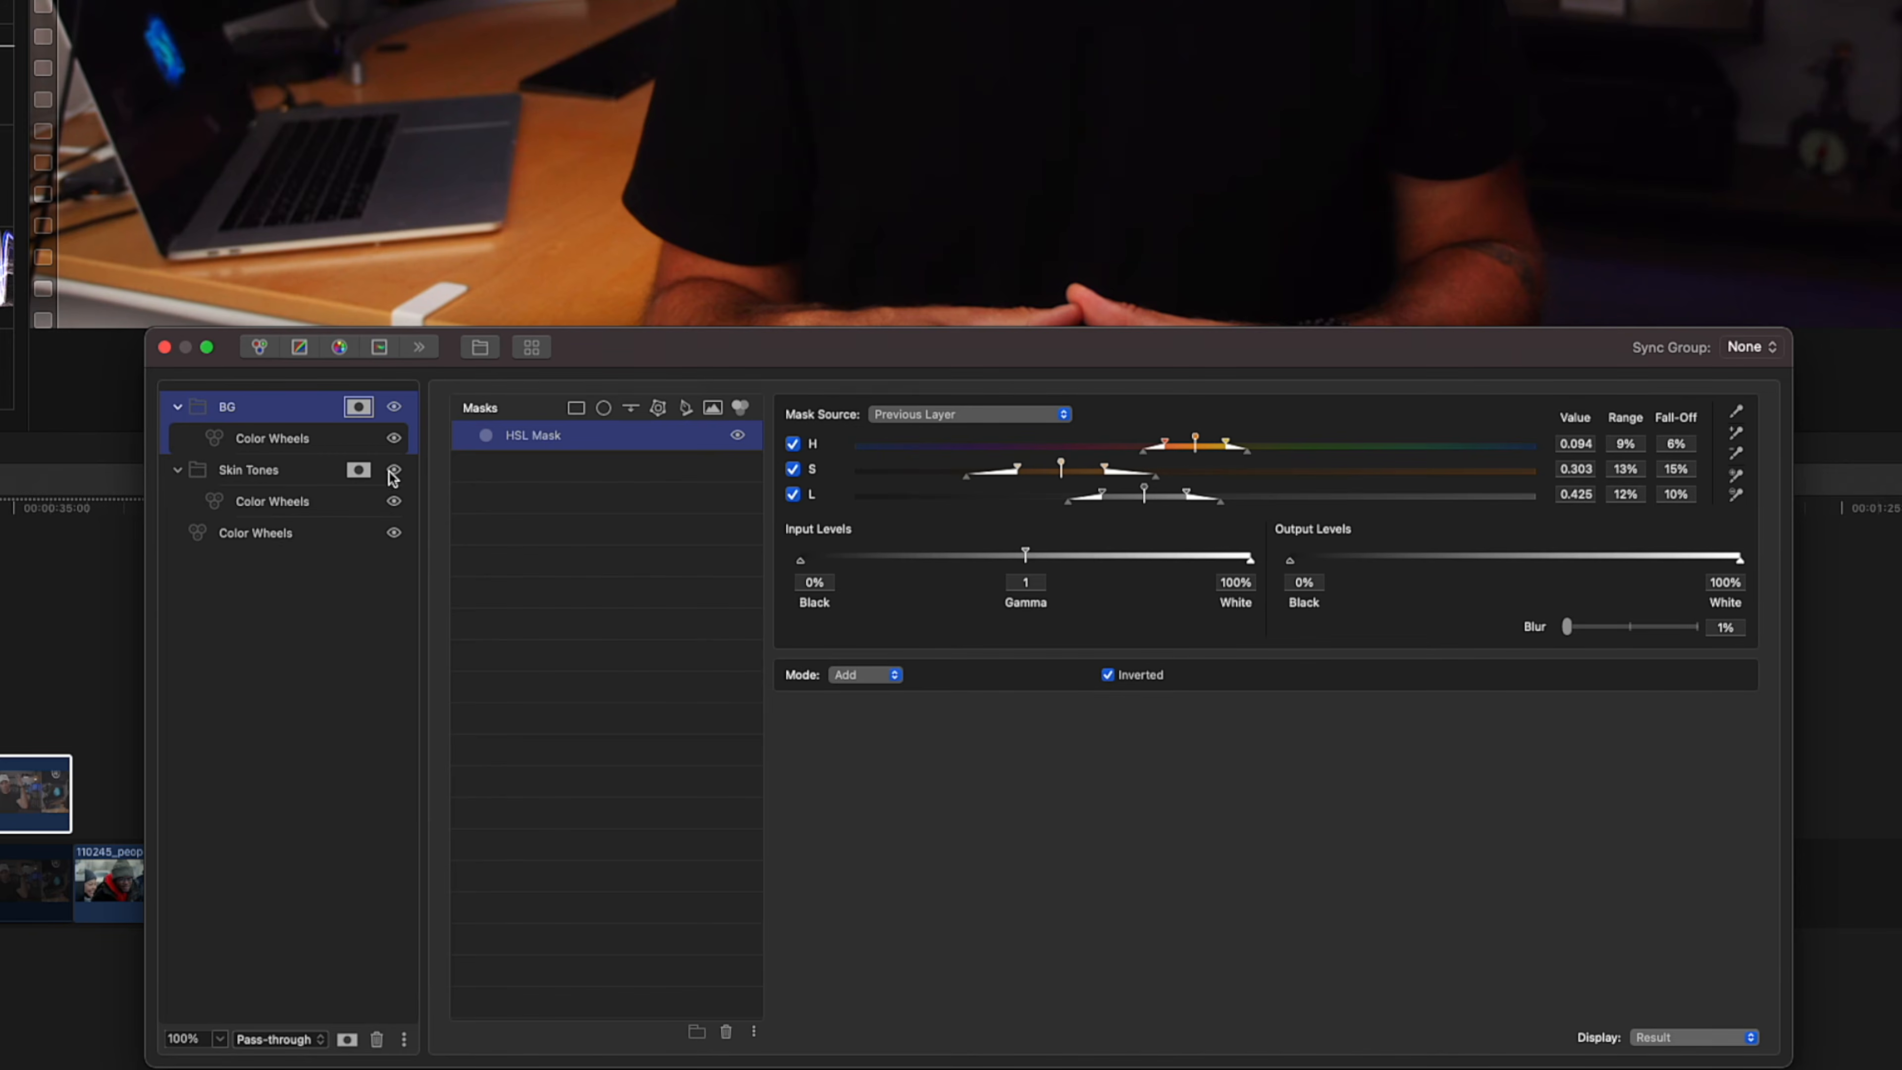
# In the BG group's Color Wheels, lower Lift and shift it toward teal, nudge Gamma toward green, lower Gain to about -0.07, and raise Gamma master slightly.
pyautogui.click(269, 438)
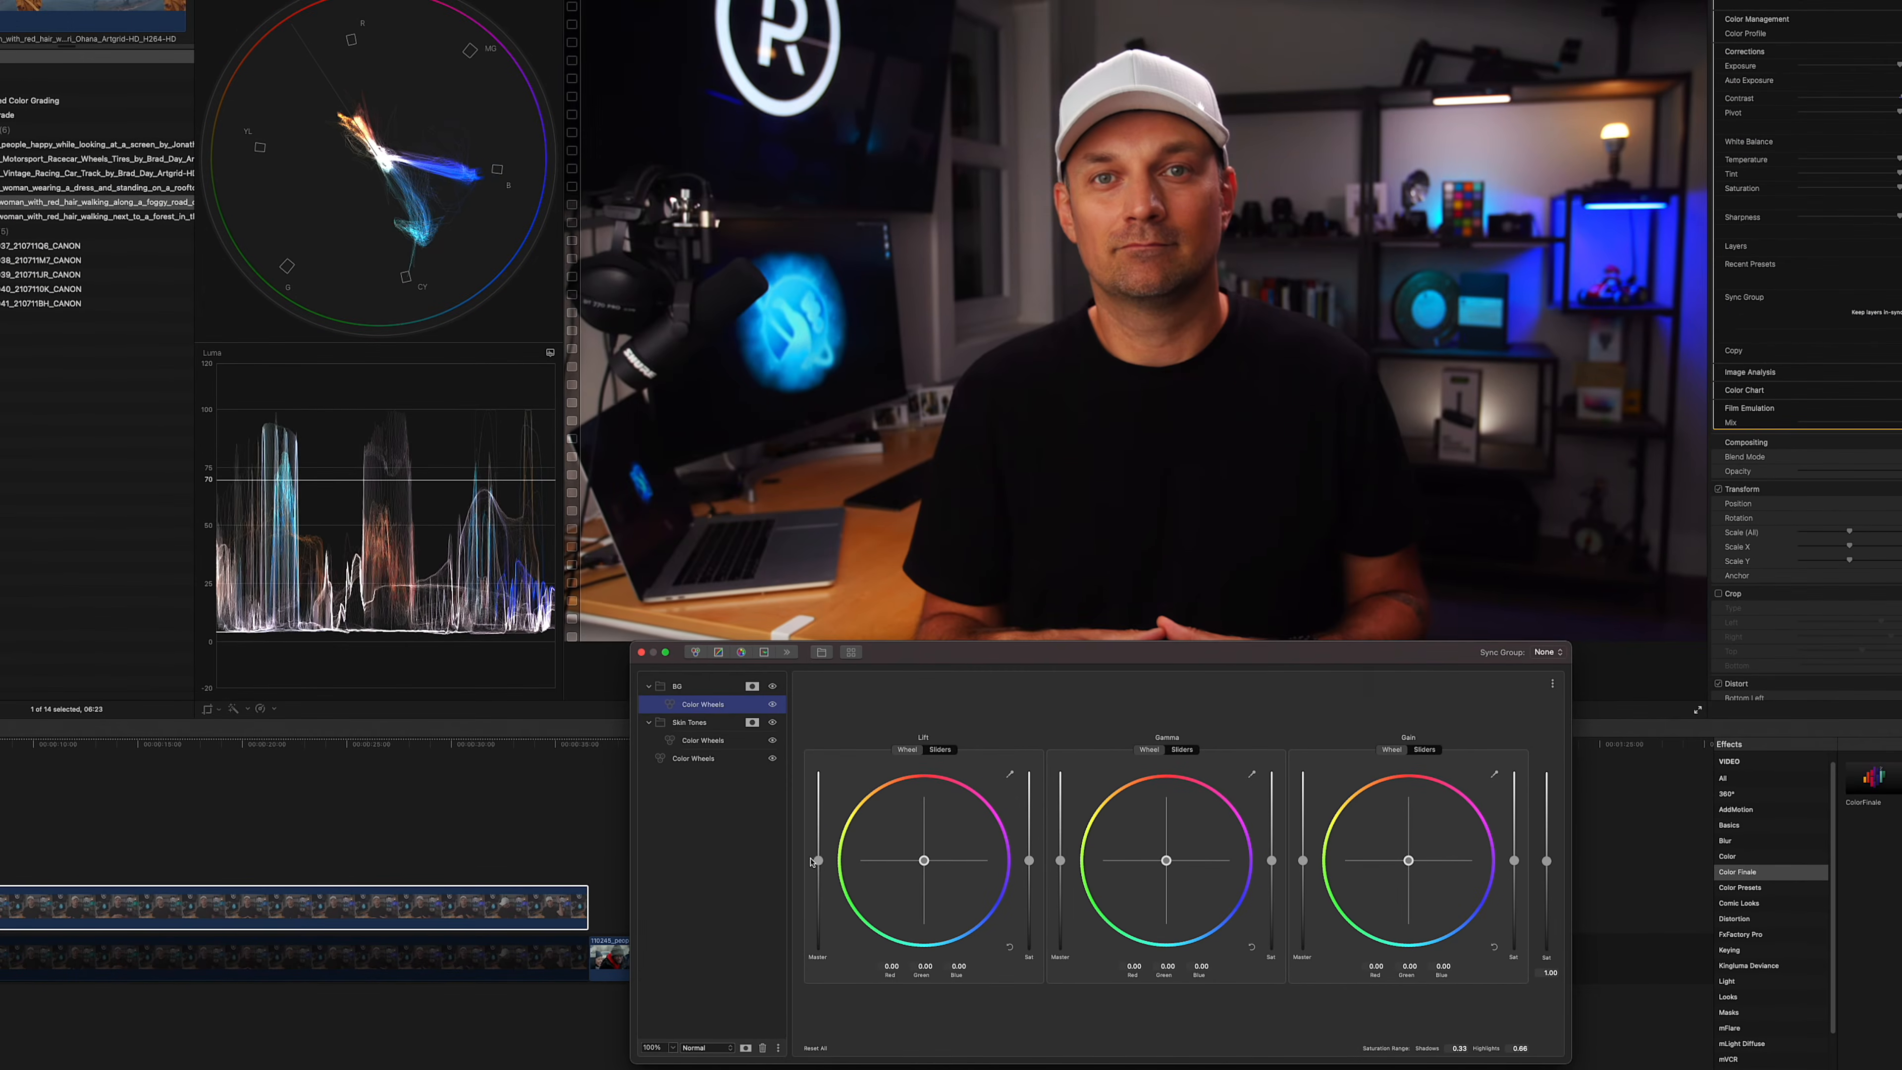
pyautogui.moveTo(813, 861)
pyautogui.mouseDown()
pyautogui.moveTo(814, 973)
pyautogui.moveTo(819, 757)
pyautogui.moveTo(831, 896)
pyautogui.moveTo(819, 779)
pyautogui.moveTo(819, 859)
pyautogui.moveTo(912, 896)
pyautogui.moveTo(821, 866)
pyautogui.mouseUp()
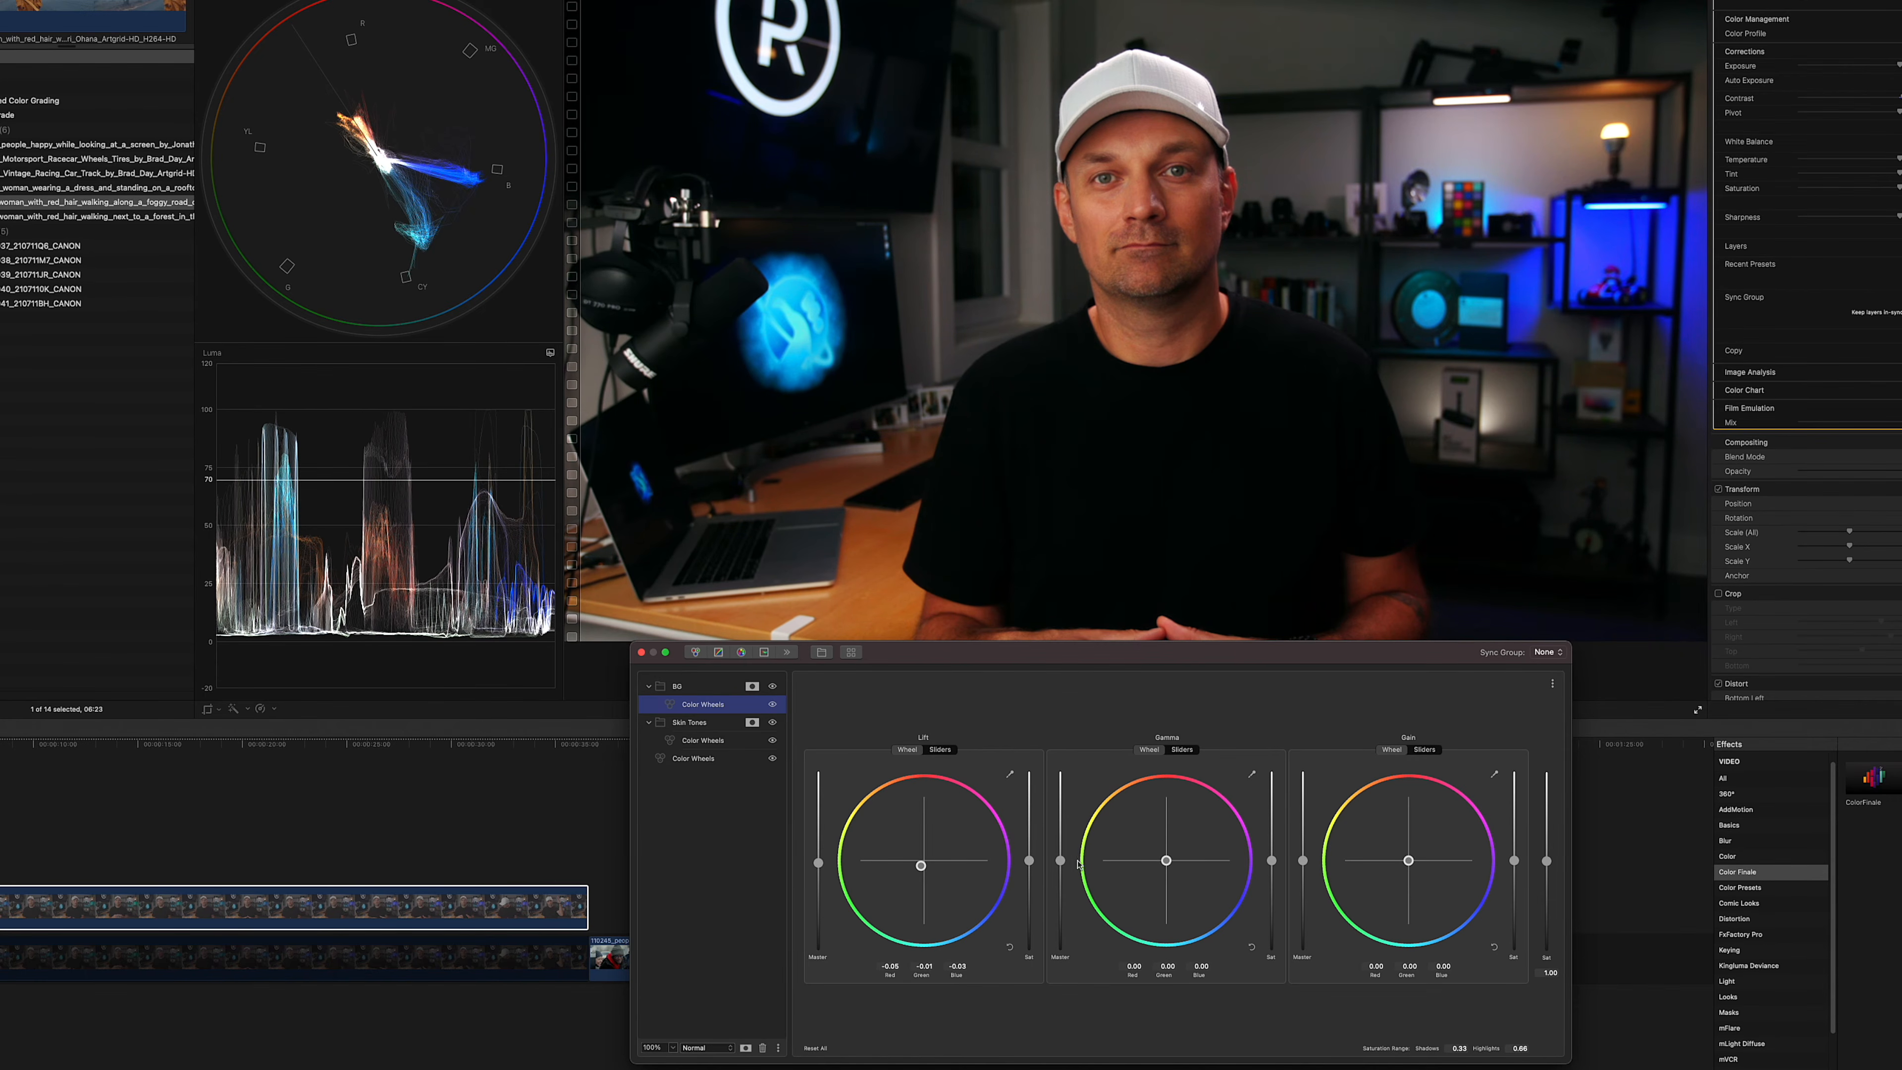
pyautogui.moveTo(1165, 862); pyautogui.dragTo(1162, 878)
pyautogui.moveTo(1409, 862); pyautogui.dragTo(1303, 866)
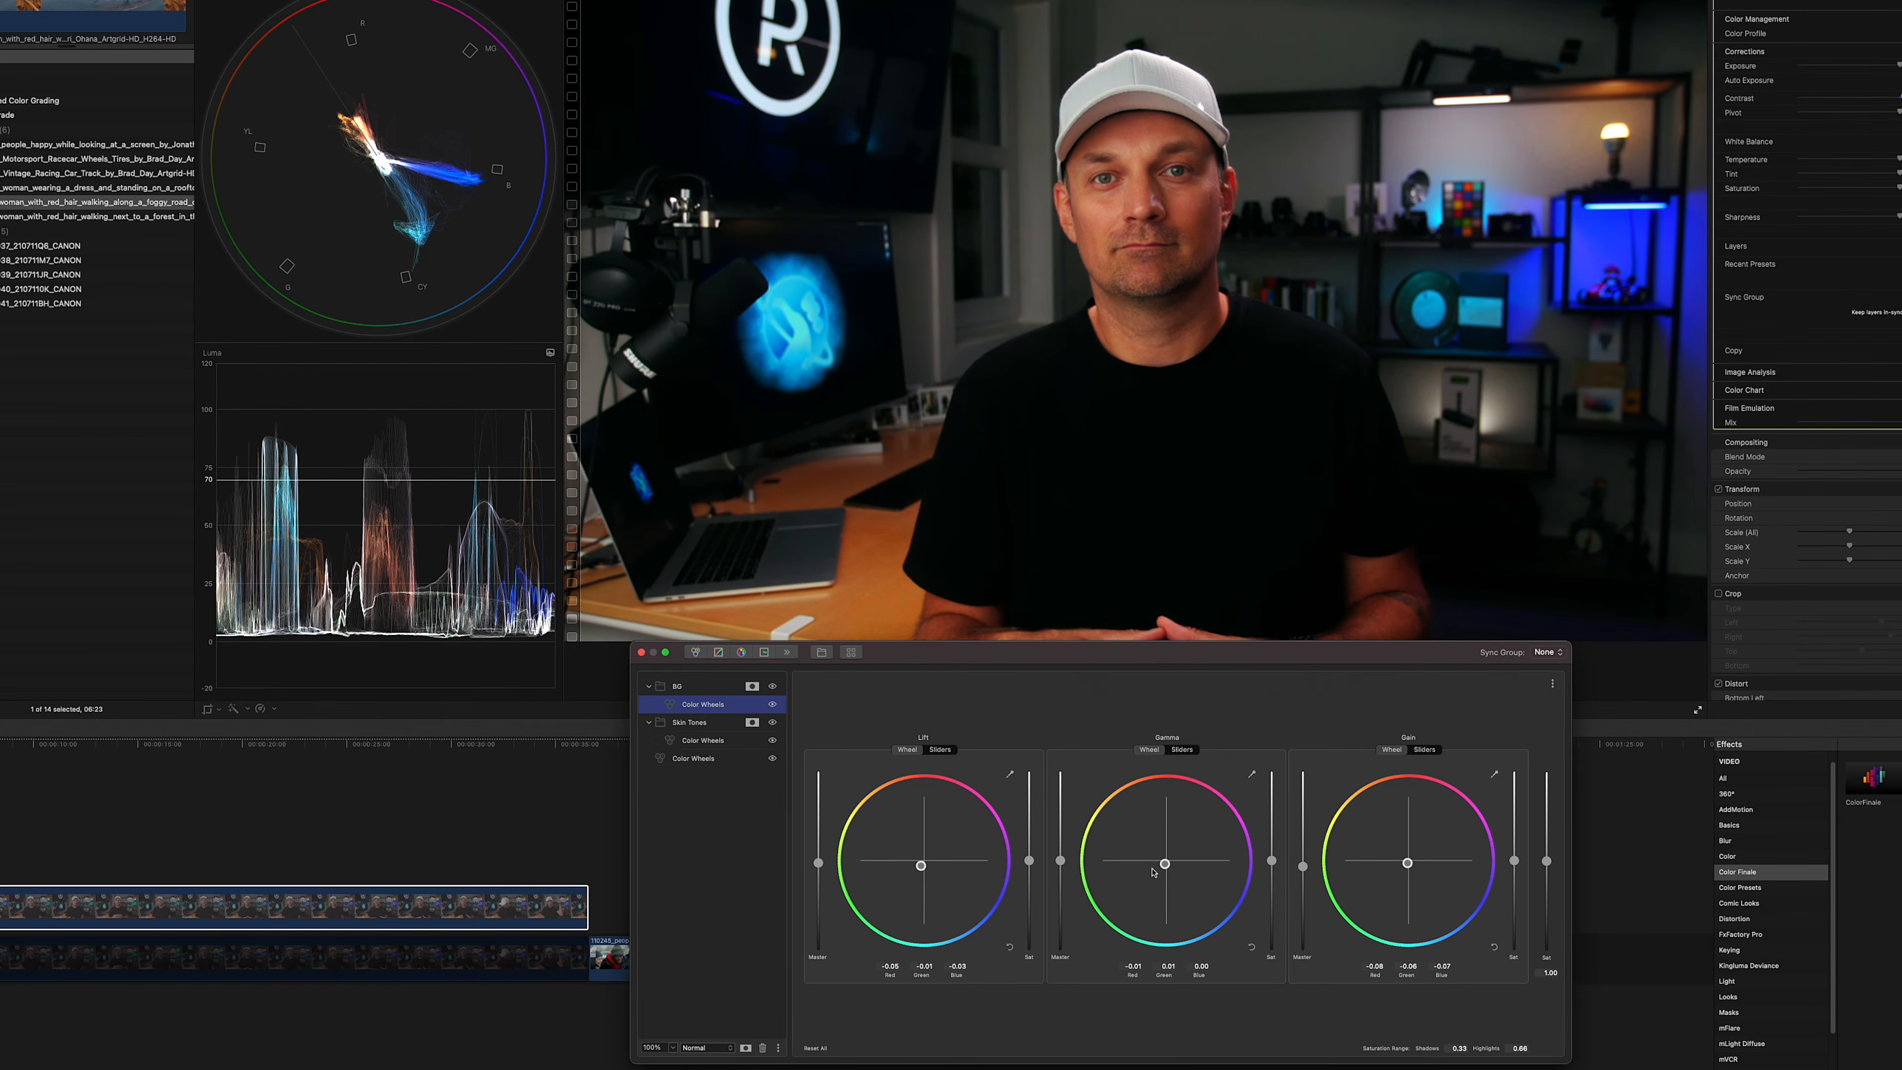
pyautogui.moveTo(1061, 861); pyautogui.dragTo(1060, 859)
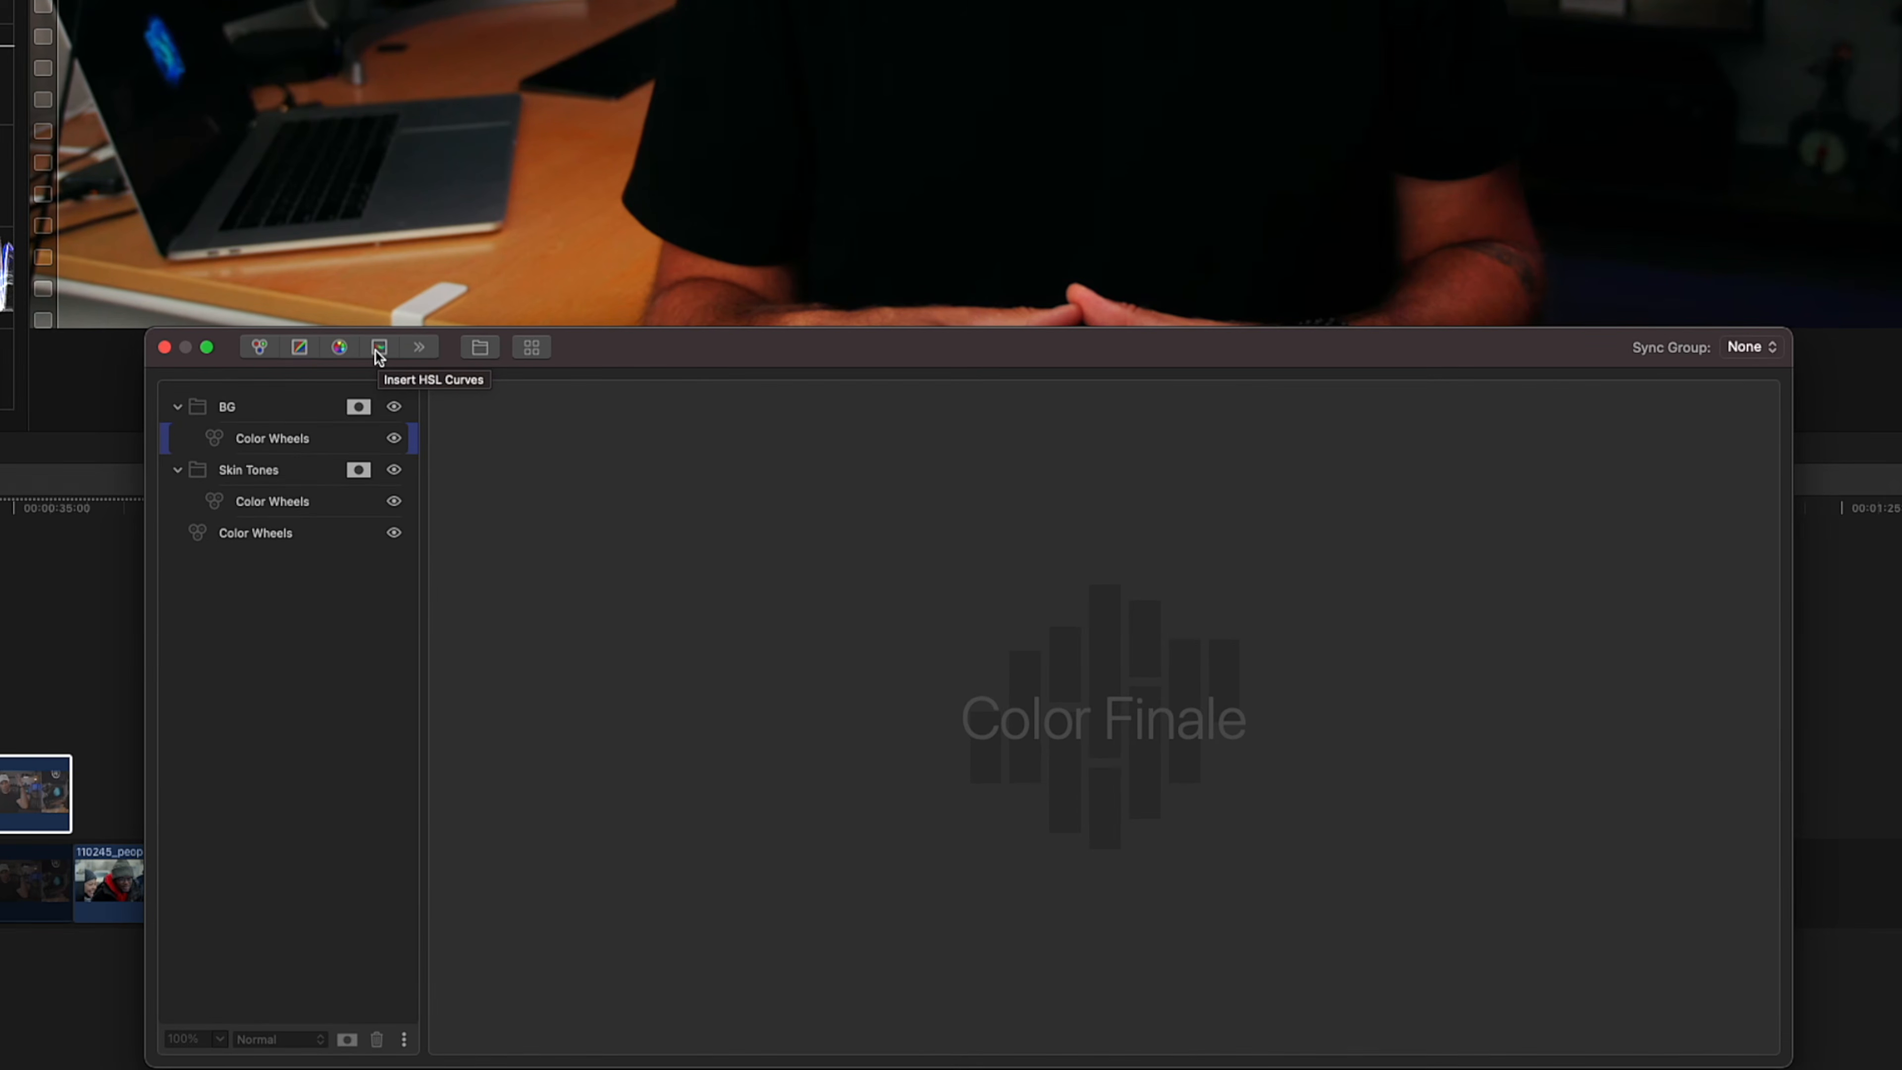
# Add an HSL Curves layer and, on Sat vs Luma with curves locked to points, add a point near each end and pull both endpoints to minimum.
pyautogui.click(377, 351)
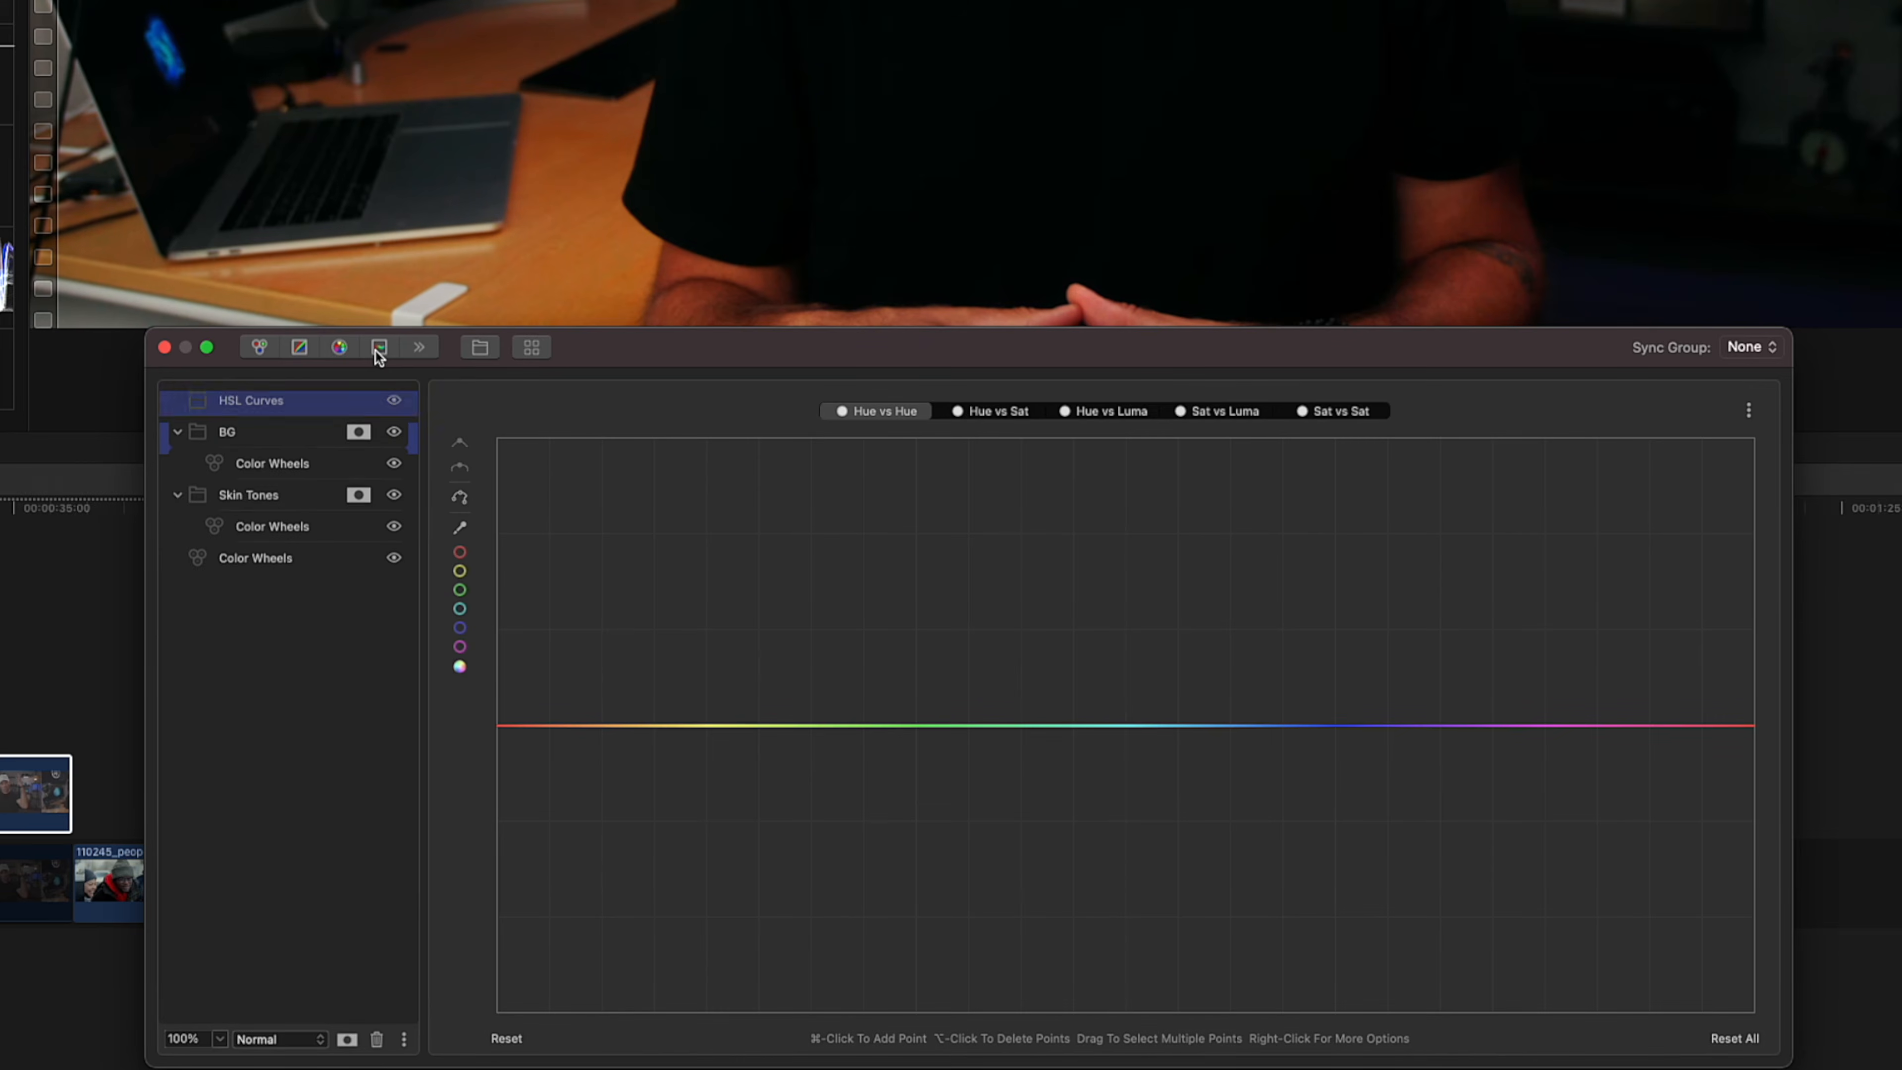
pyautogui.click(1232, 413)
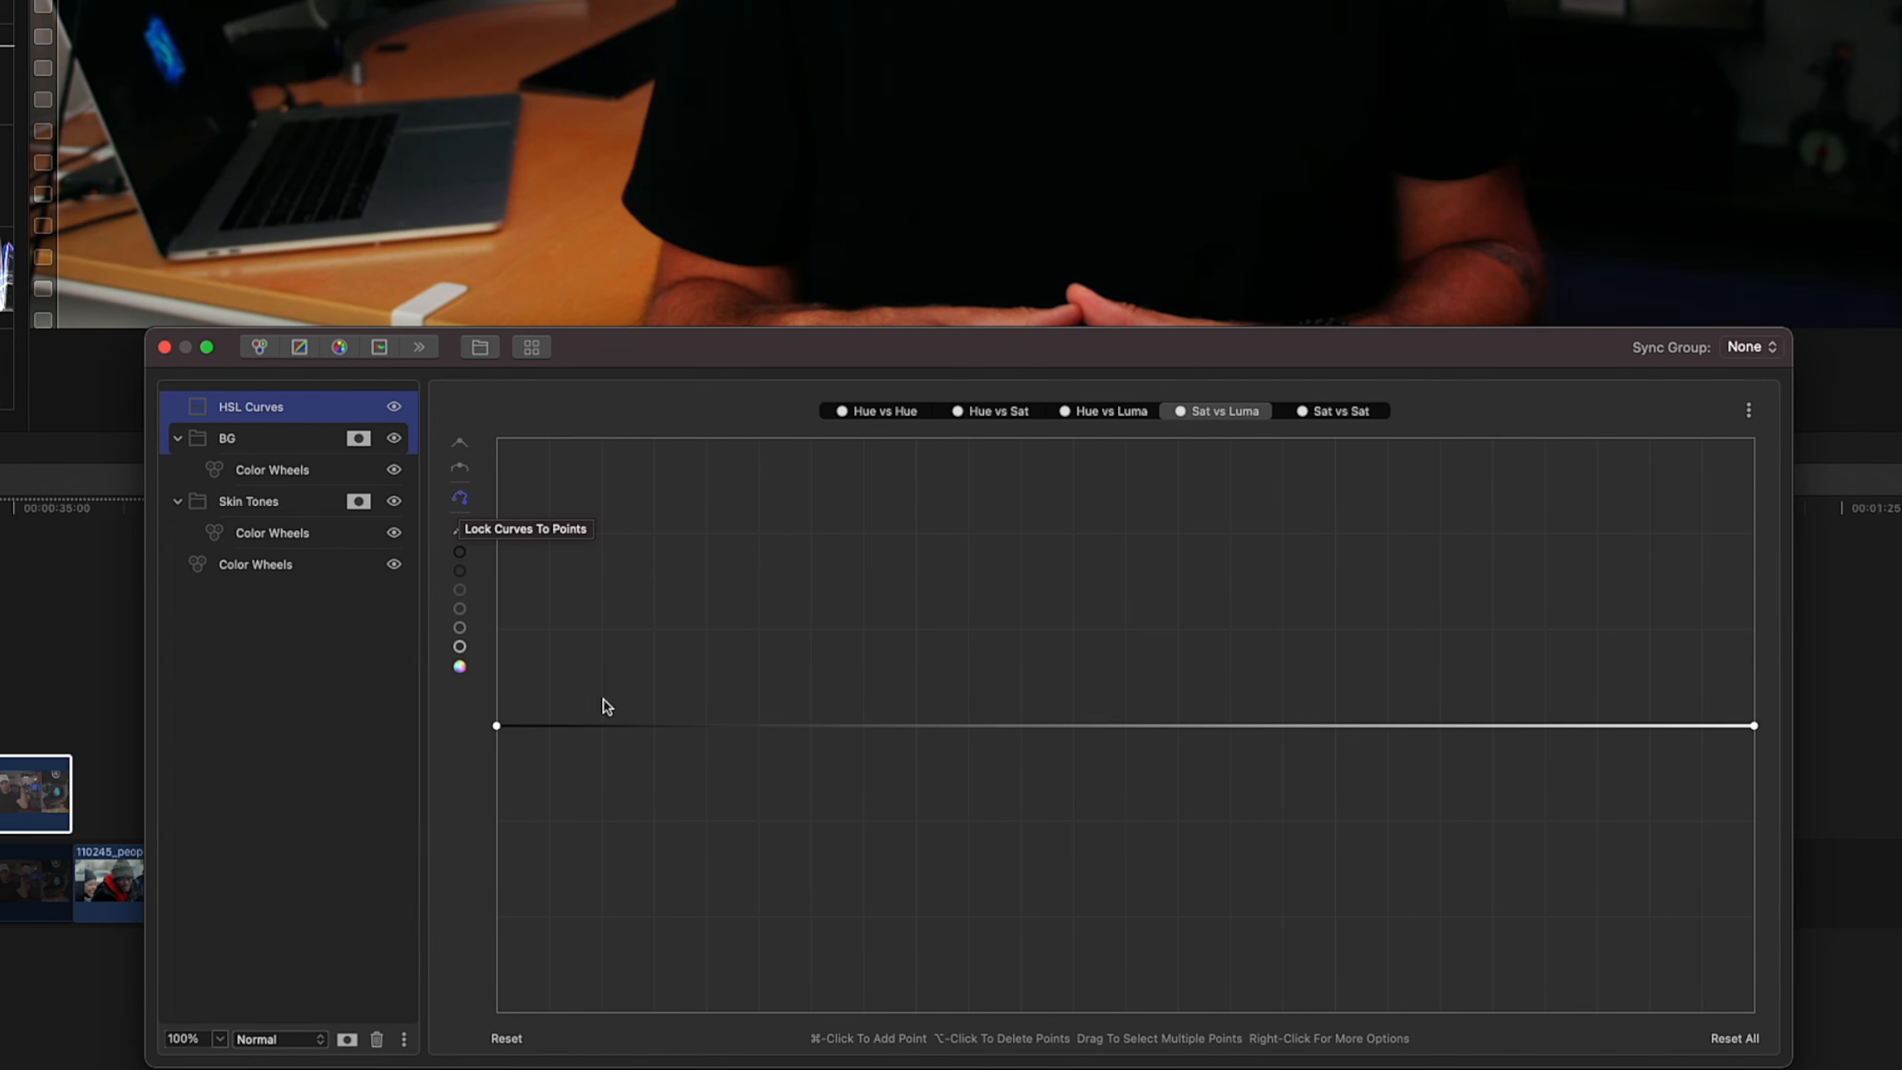
pyautogui.keyDown('super'); pyautogui.click(605, 726); pyautogui.keyUp('super')
pyautogui.keyDown('super'); pyautogui.click(1652, 727); pyautogui.keyUp('super')
pyautogui.moveTo(496, 731); pyautogui.dragTo(467, 1041)
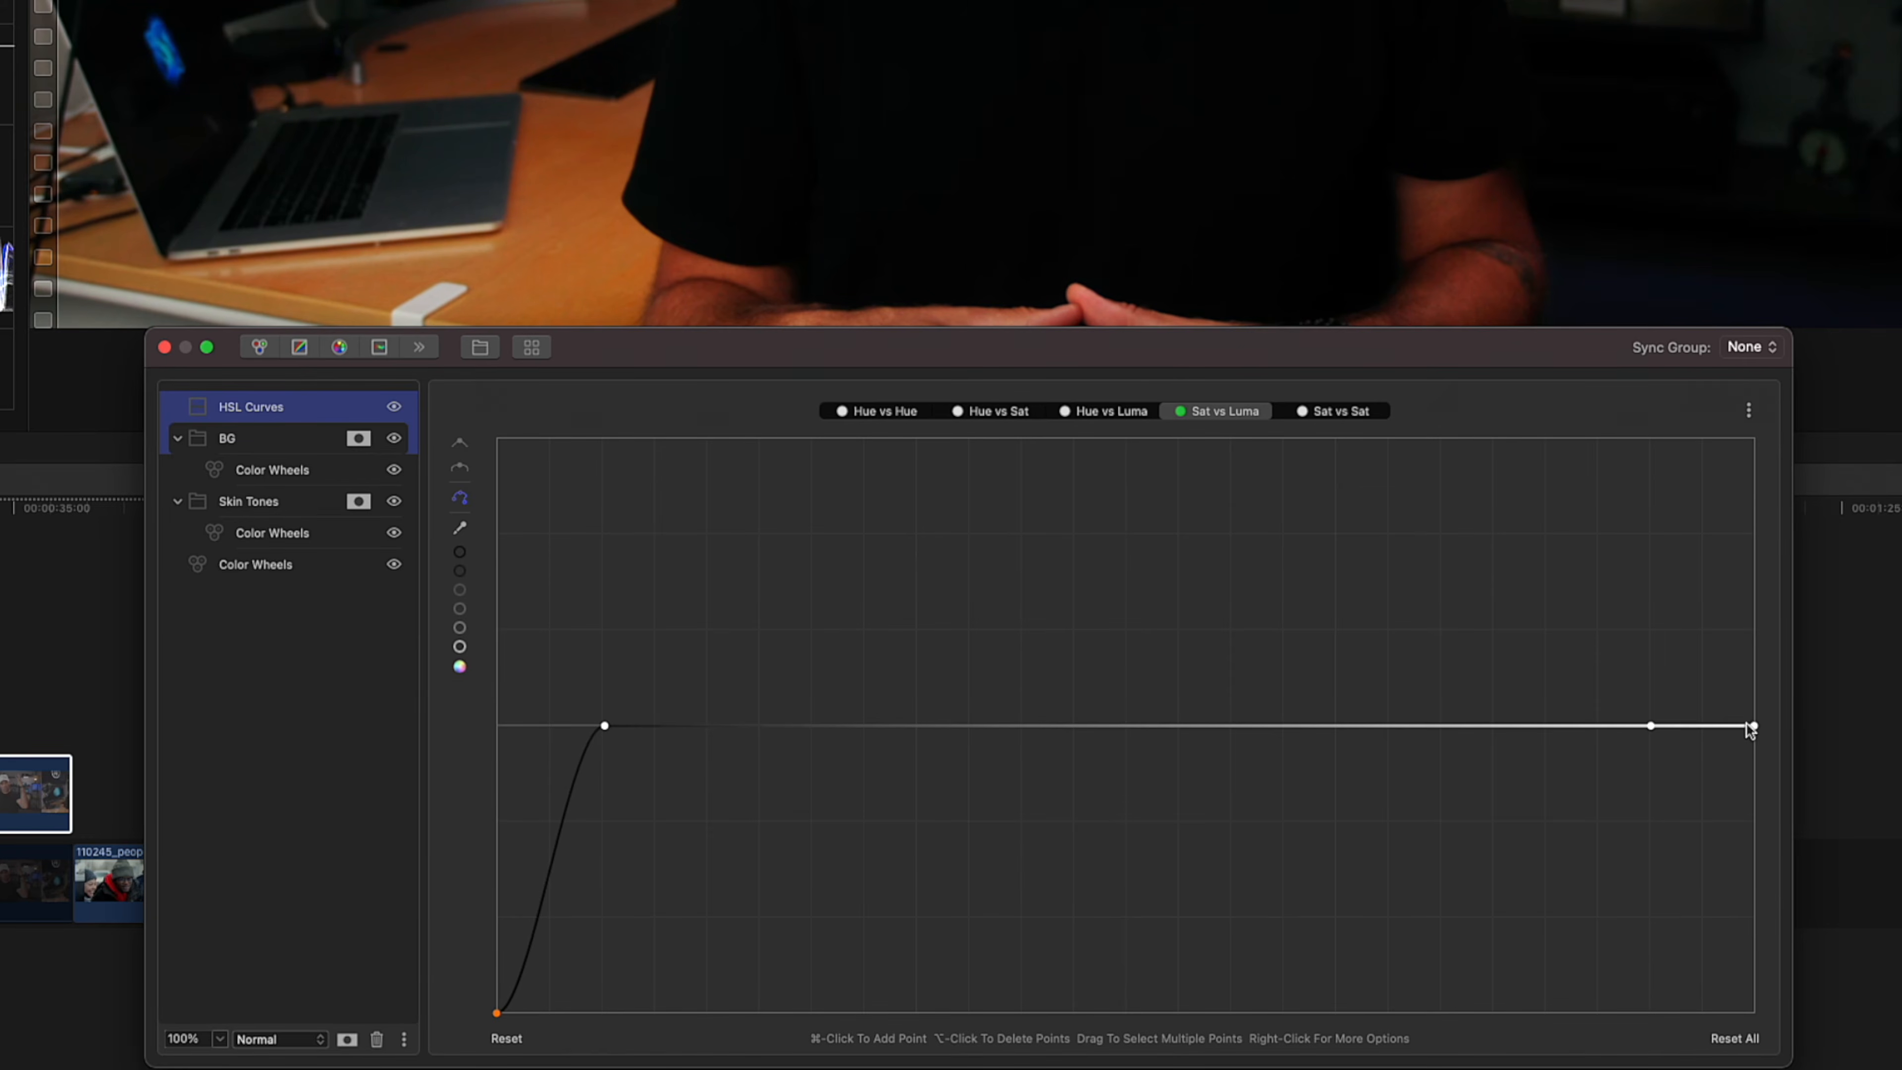
pyautogui.moveTo(1756, 728); pyautogui.dragTo(1754, 1013)
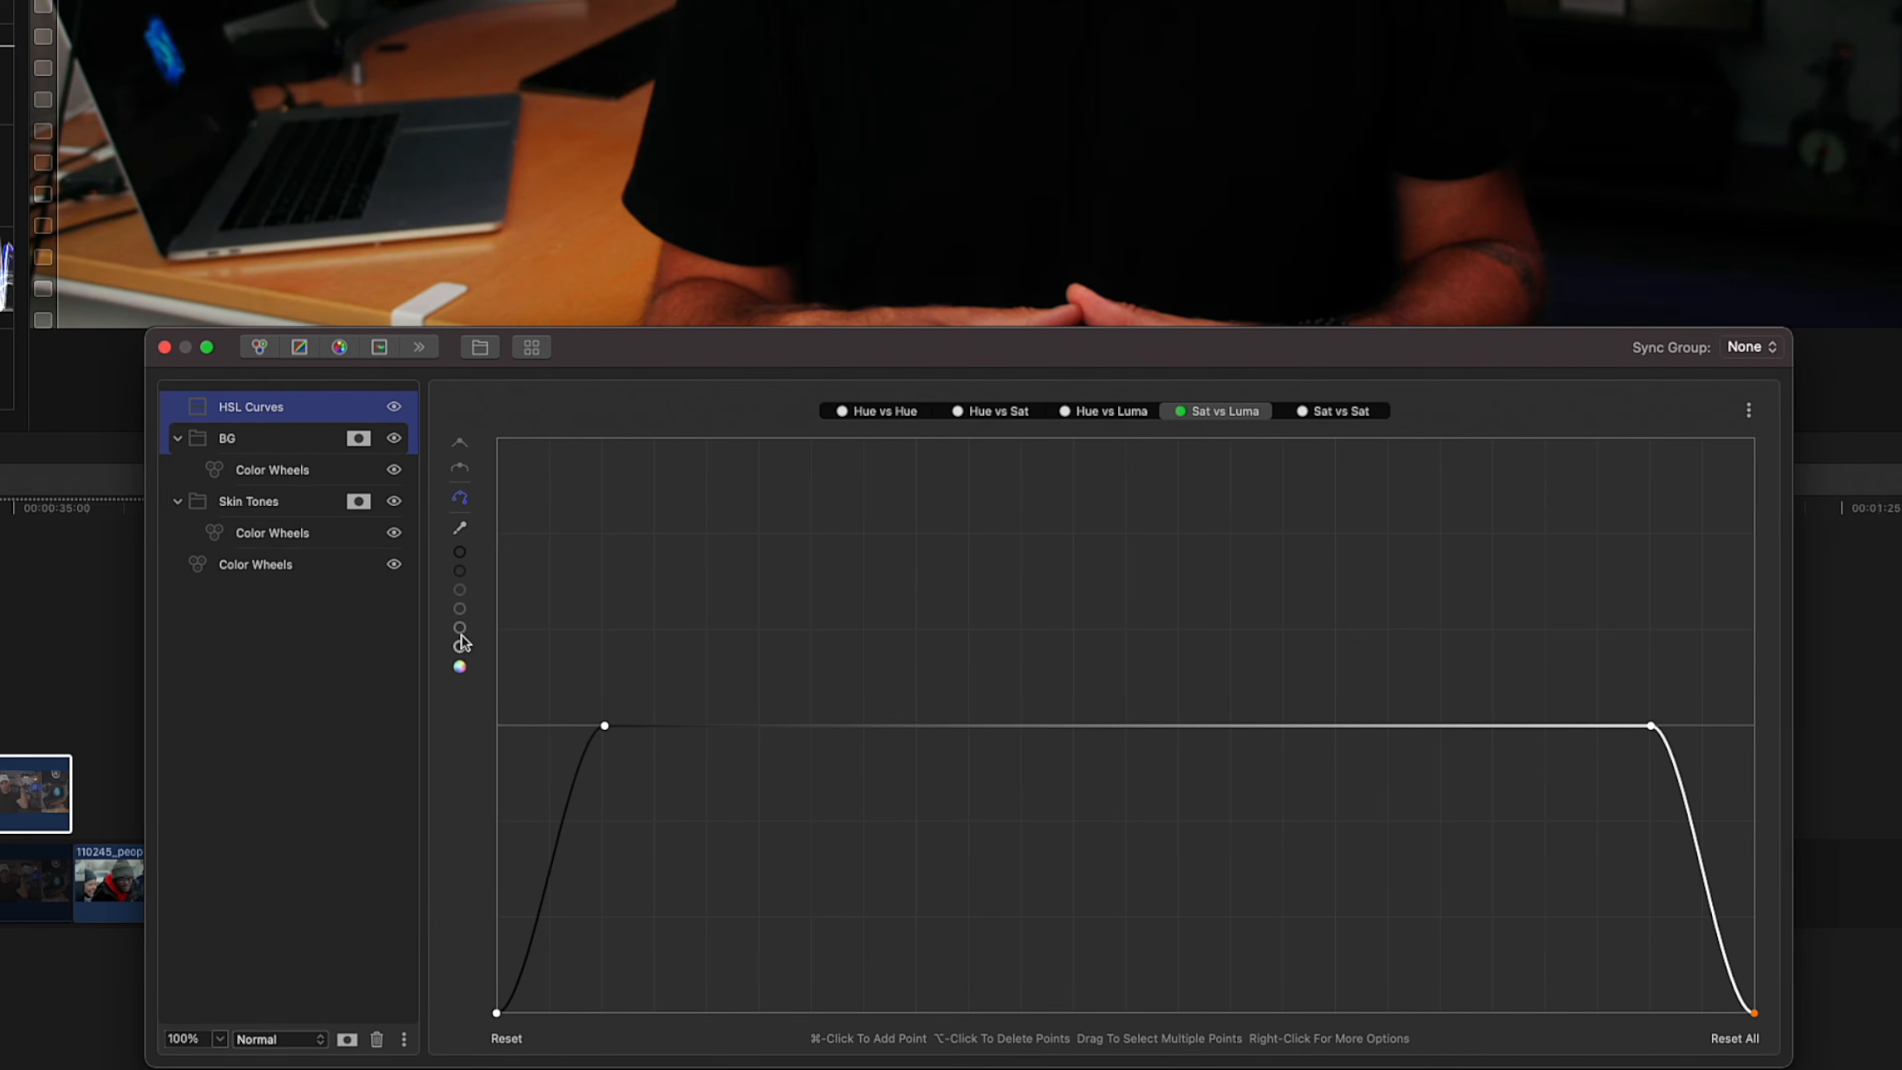
# Add a Filter layer, change its type to Sharpness, and set the amount to a little over half of its range.
pyautogui.click(421, 349)
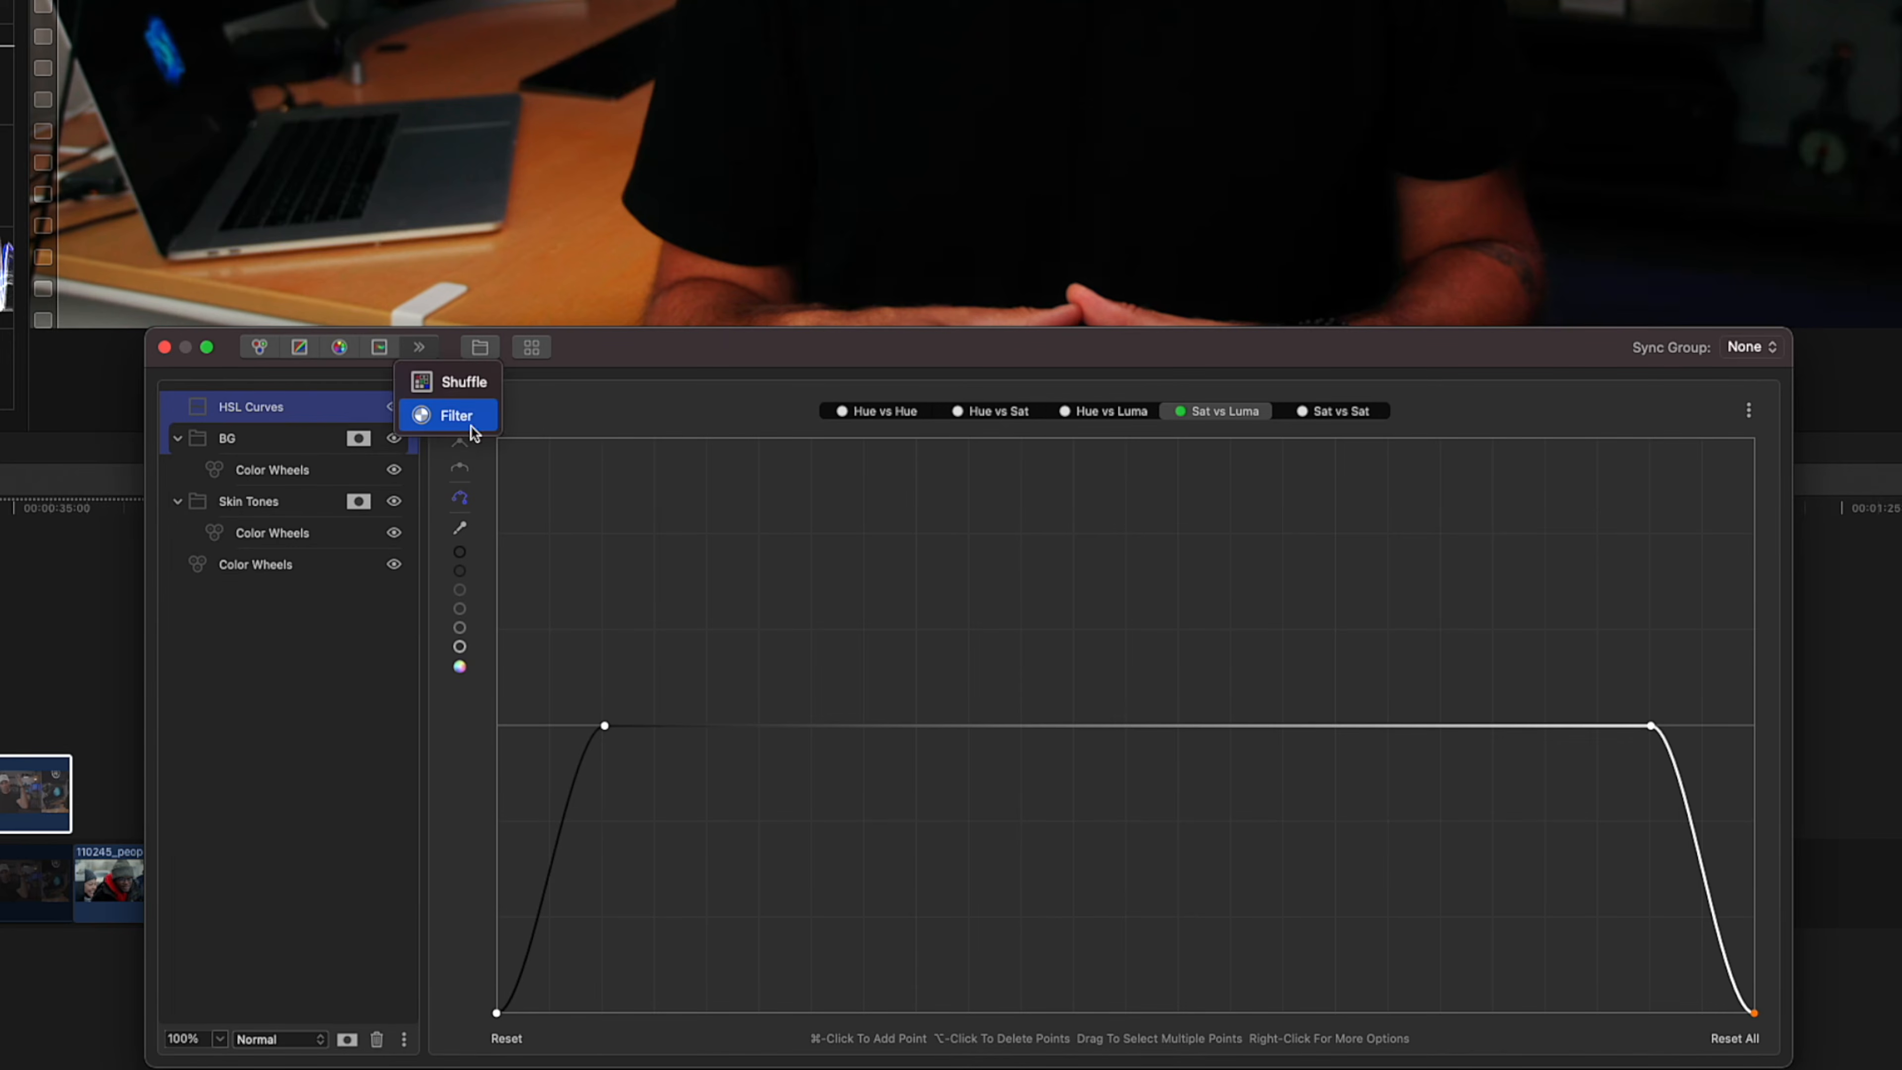
pyautogui.click(455, 416)
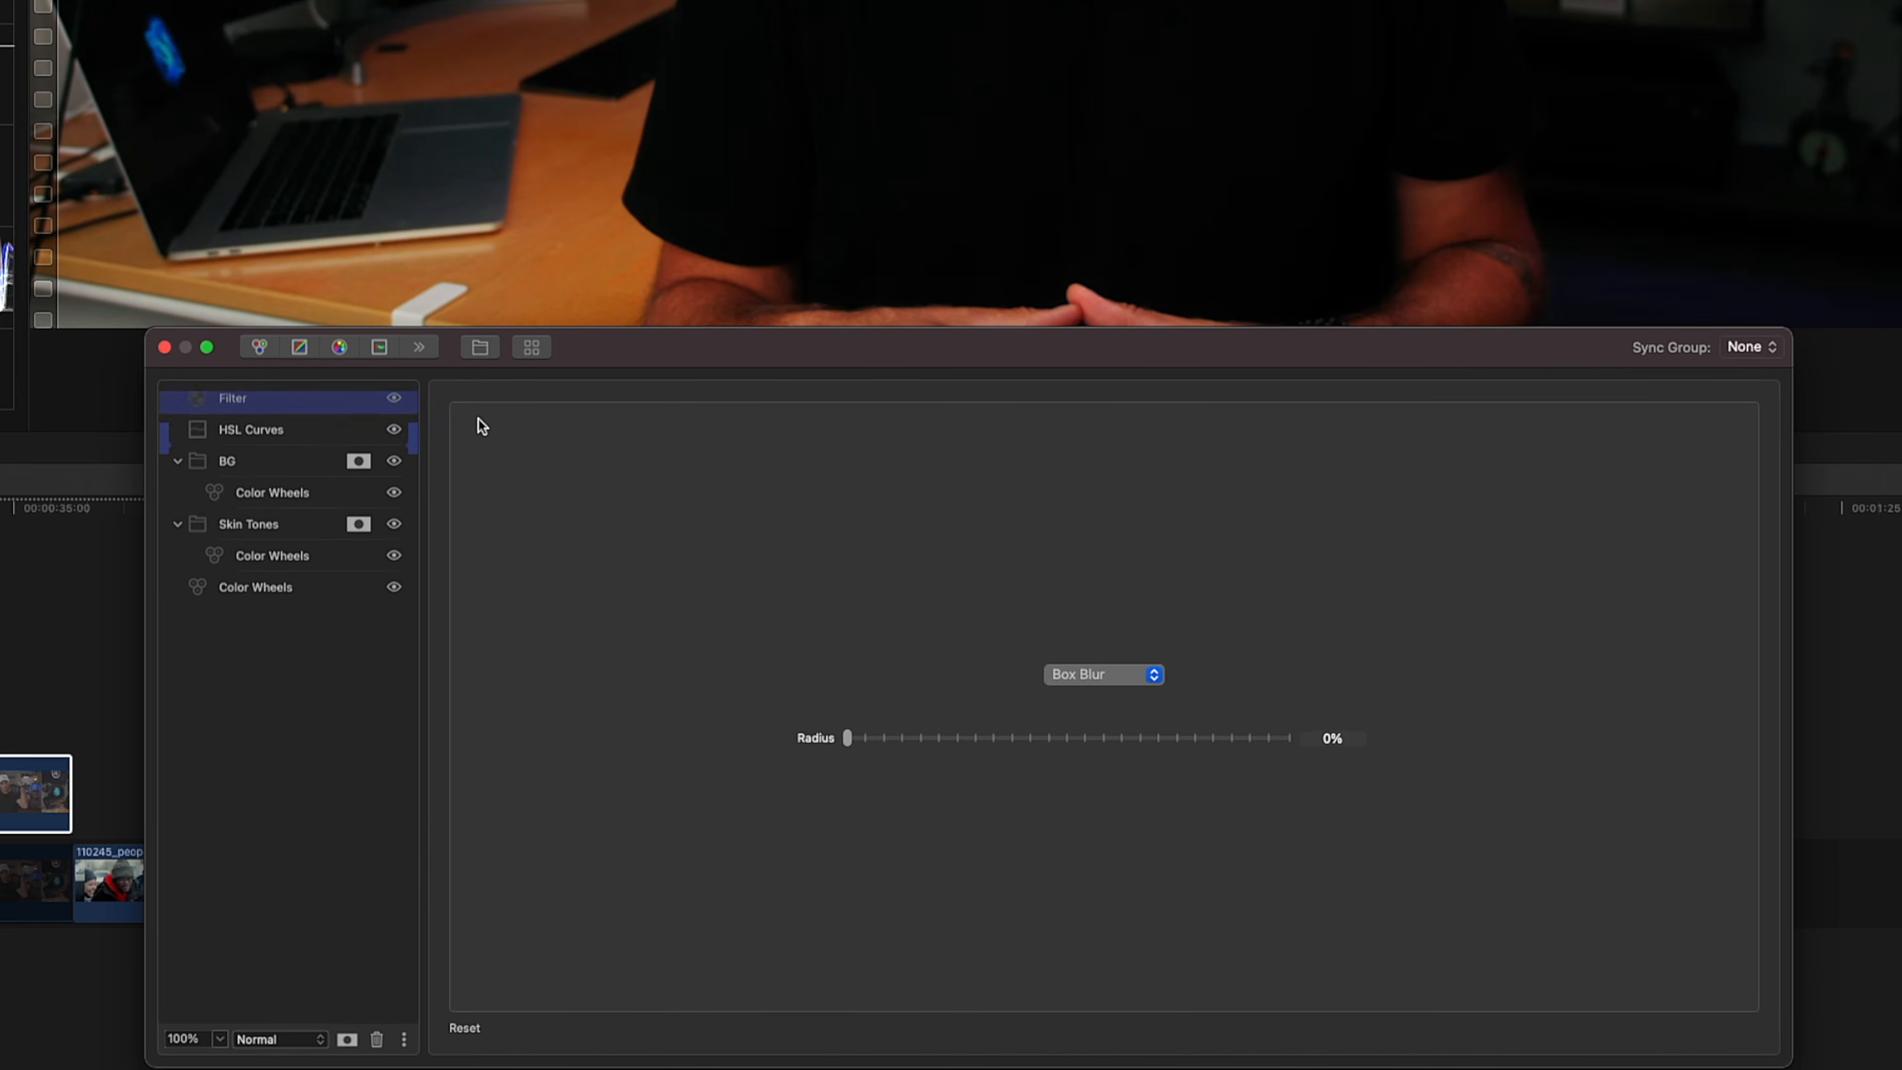
pyautogui.click(1118, 679)
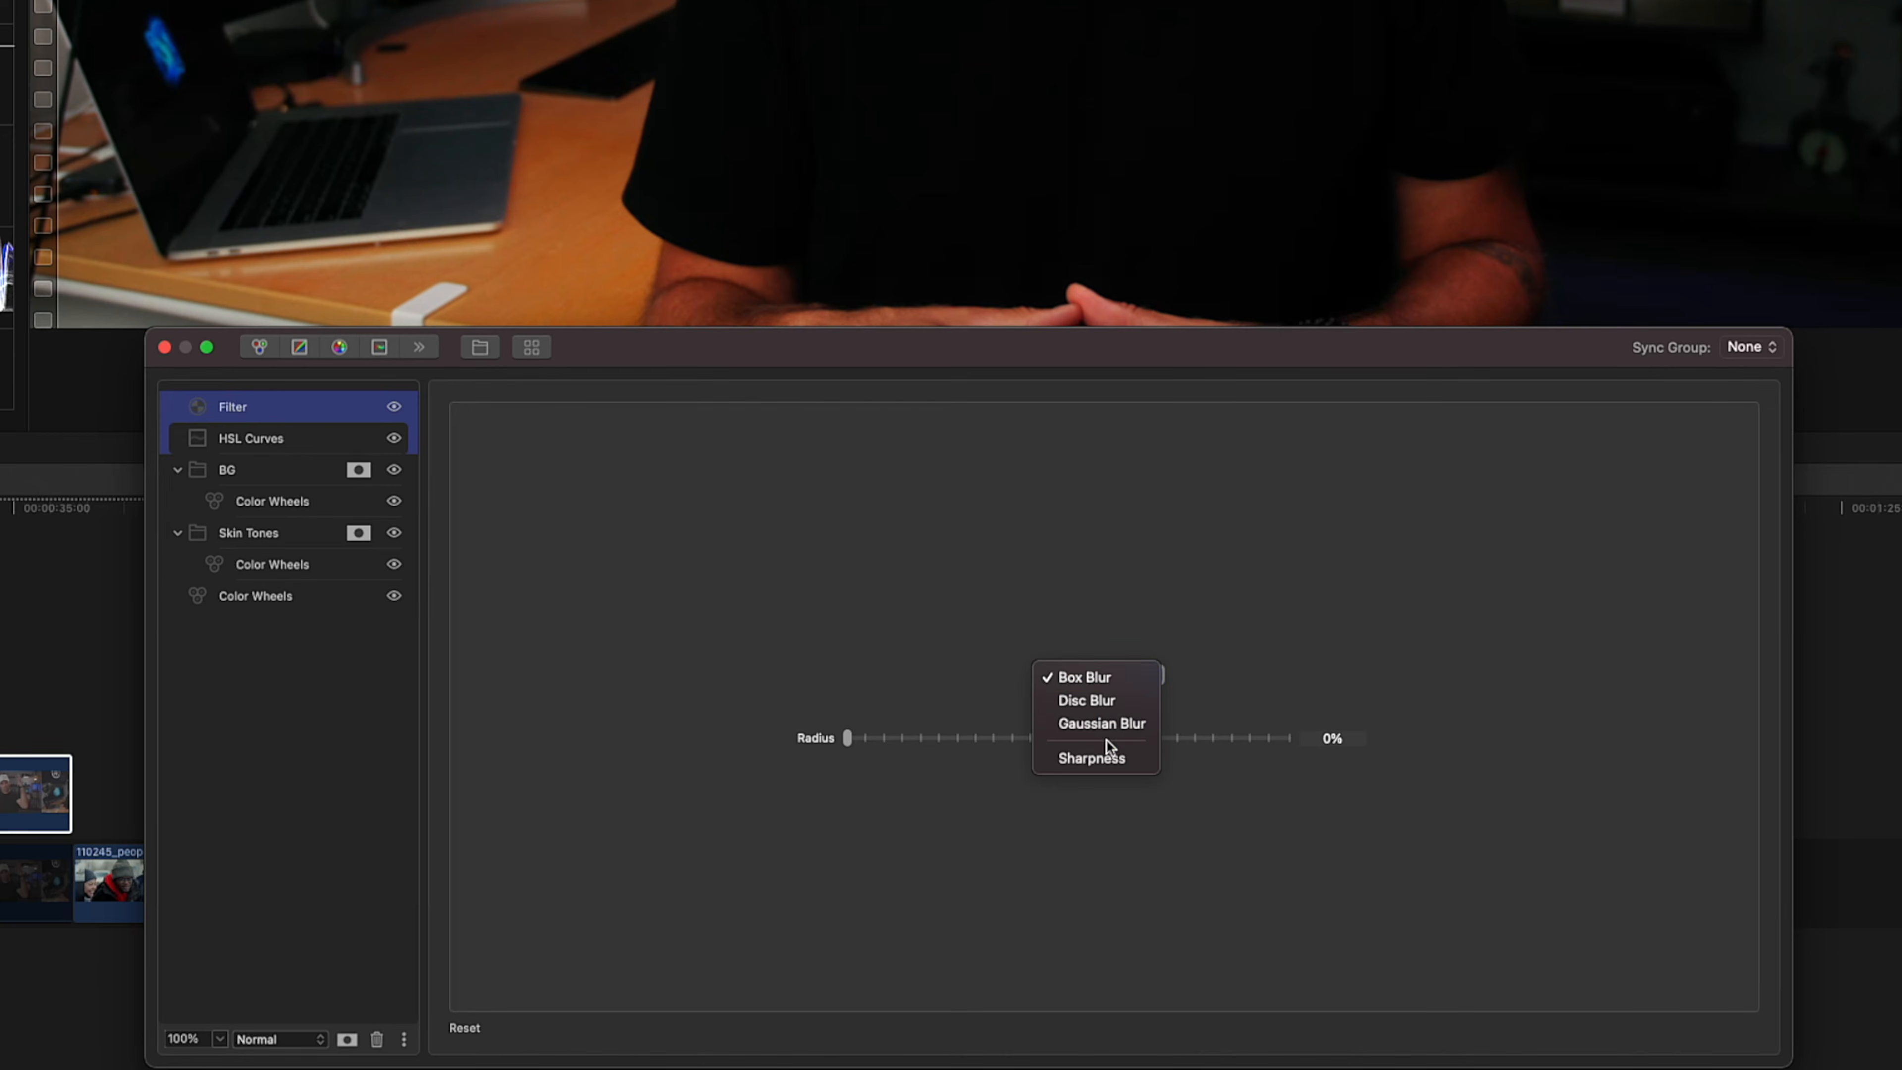
pyautogui.click(1100, 758)
pyautogui.moveTo(1094, 740); pyautogui.dragTo(1382, 741)
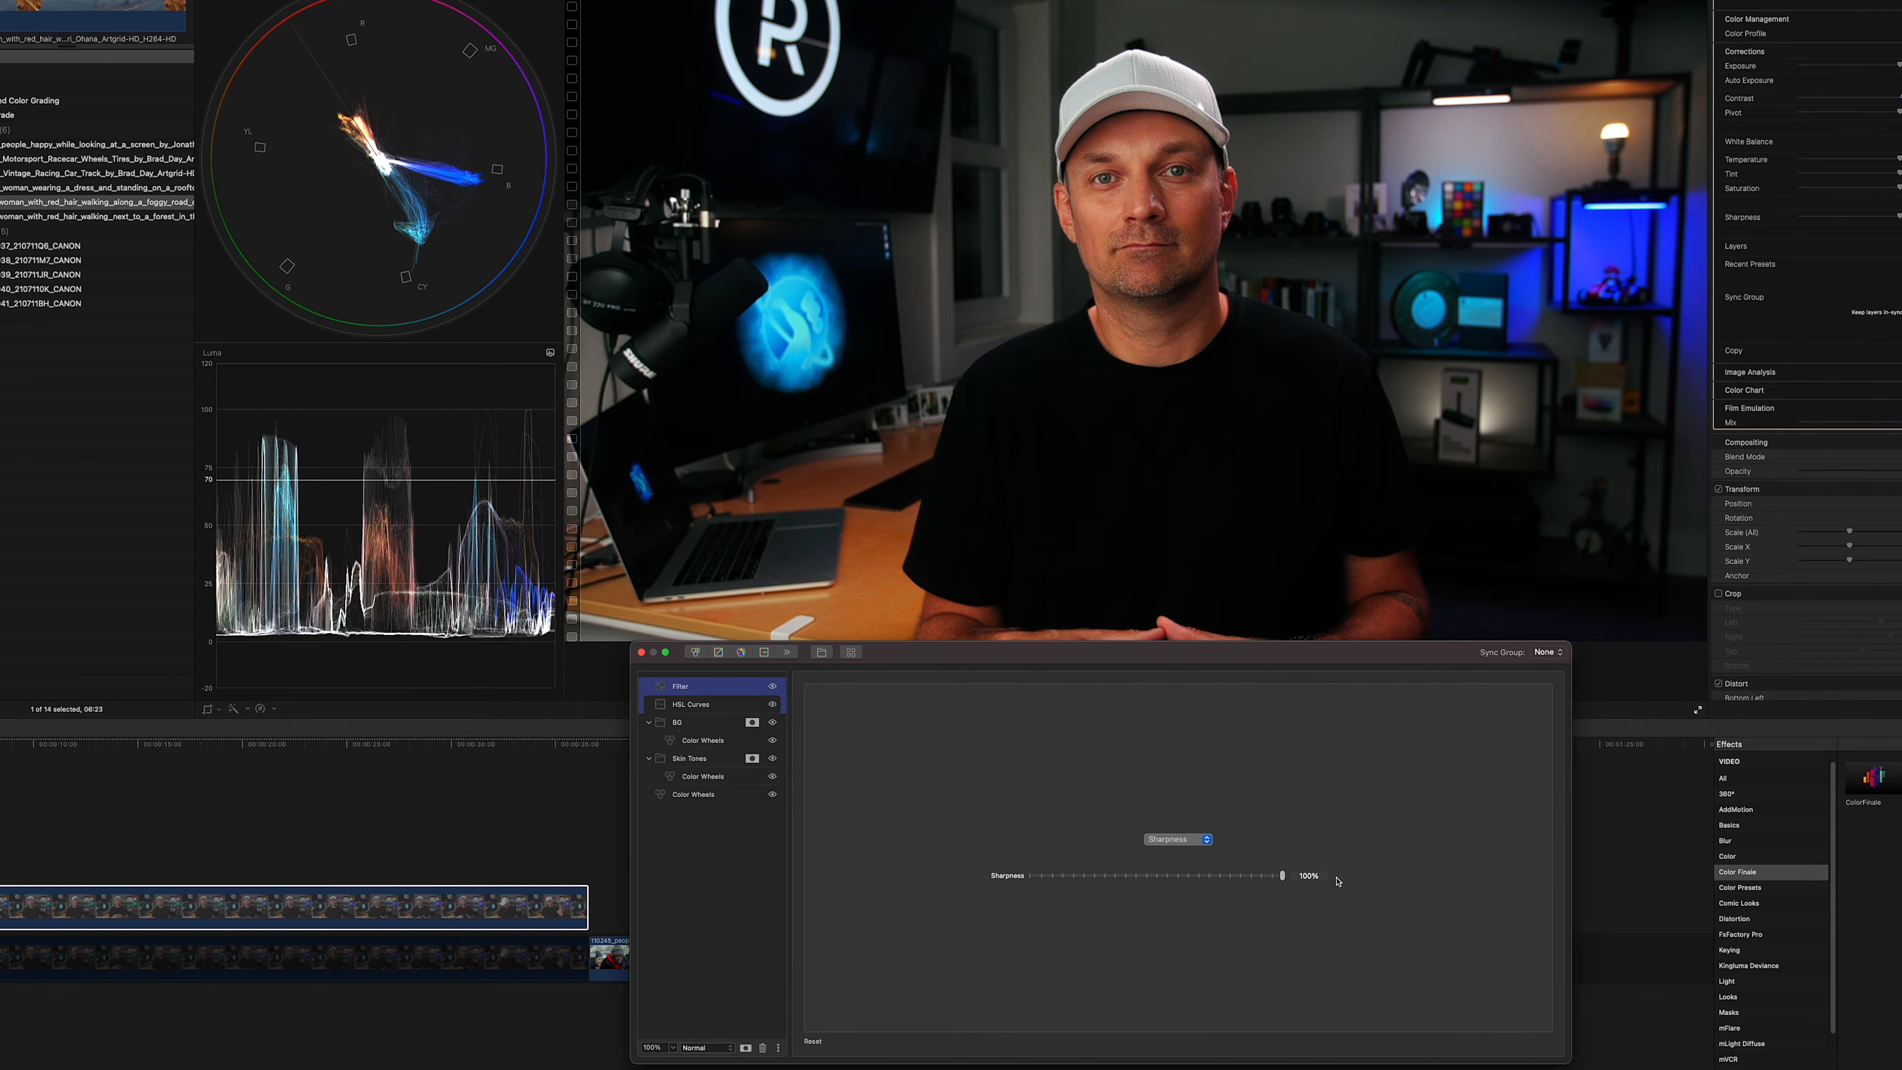
pyautogui.moveTo(1281, 877); pyautogui.dragTo(1176, 880)
pyautogui.click(687, 688)
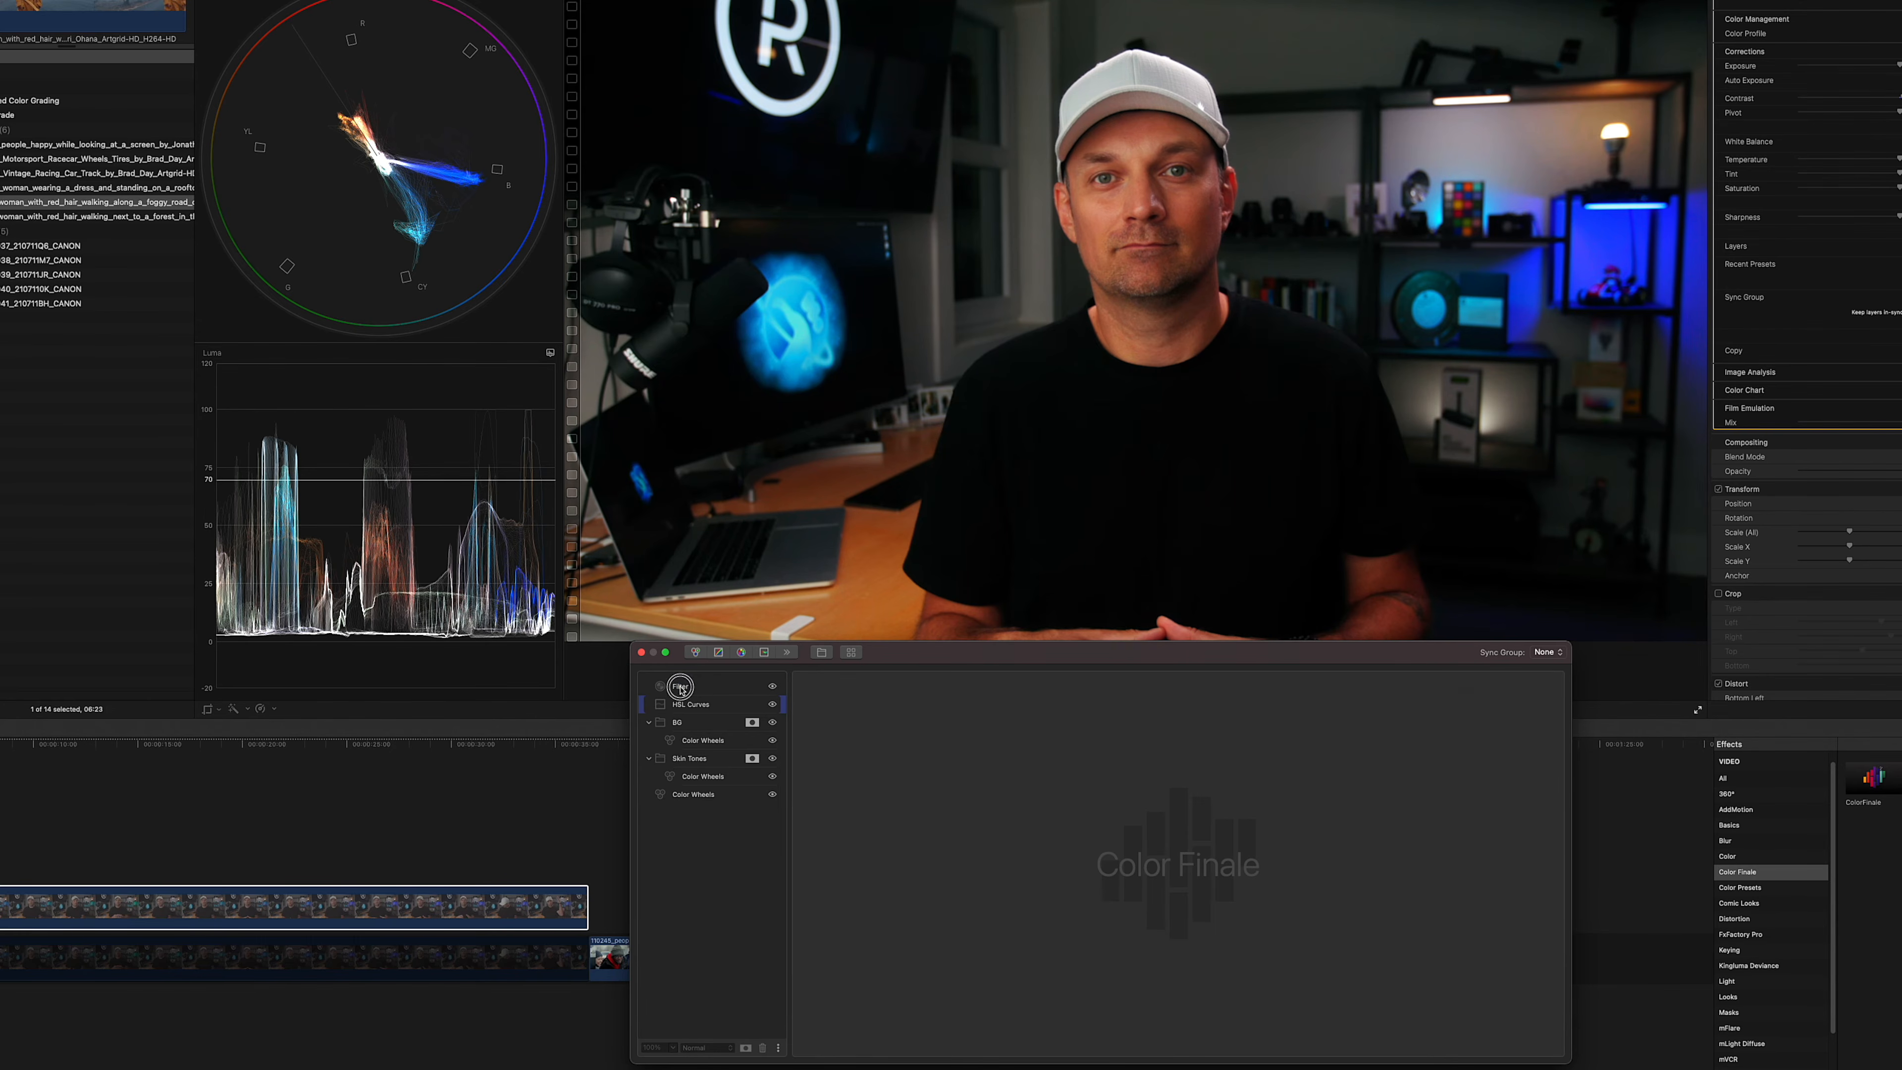
# Add a Filter layer inside the Skin Tones group.
pyautogui.click(680, 688)
pyautogui.click(730, 760)
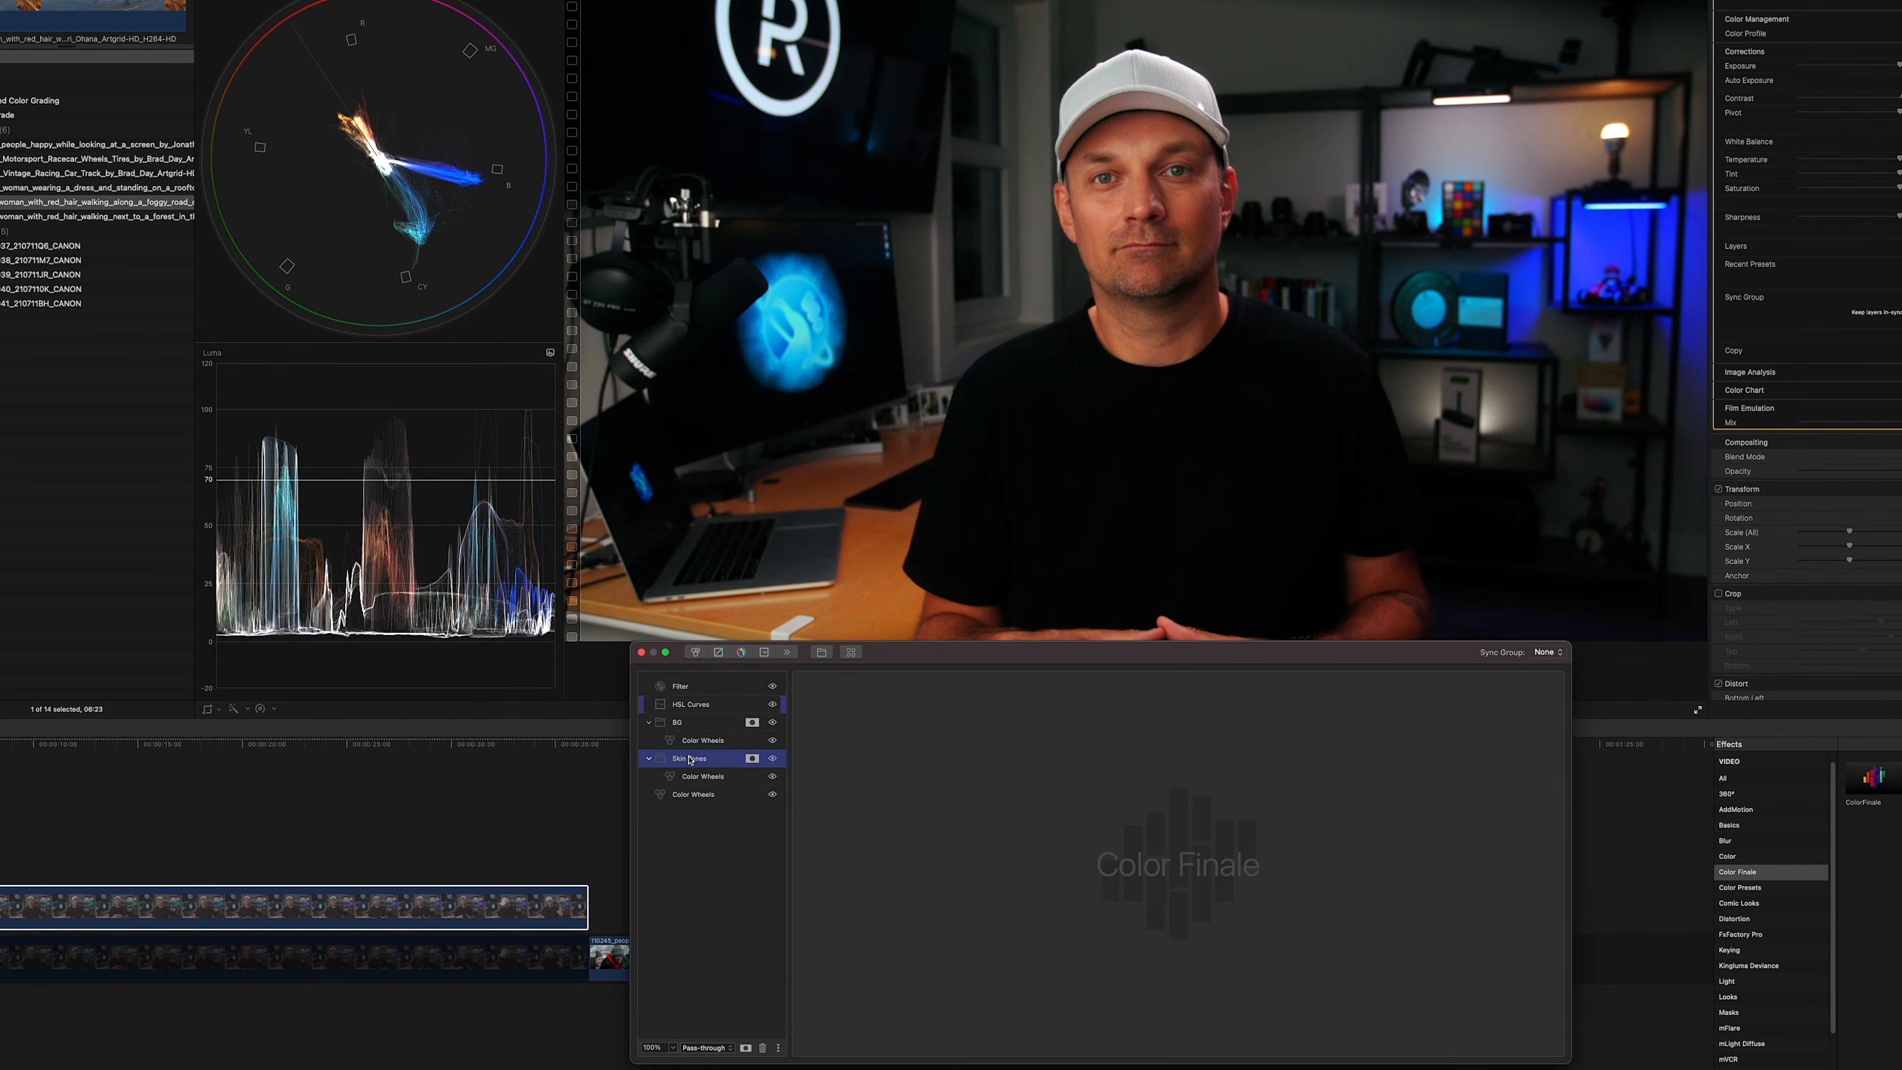
pyautogui.click(786, 651)
pyautogui.click(805, 691)
pyautogui.click(661, 772)
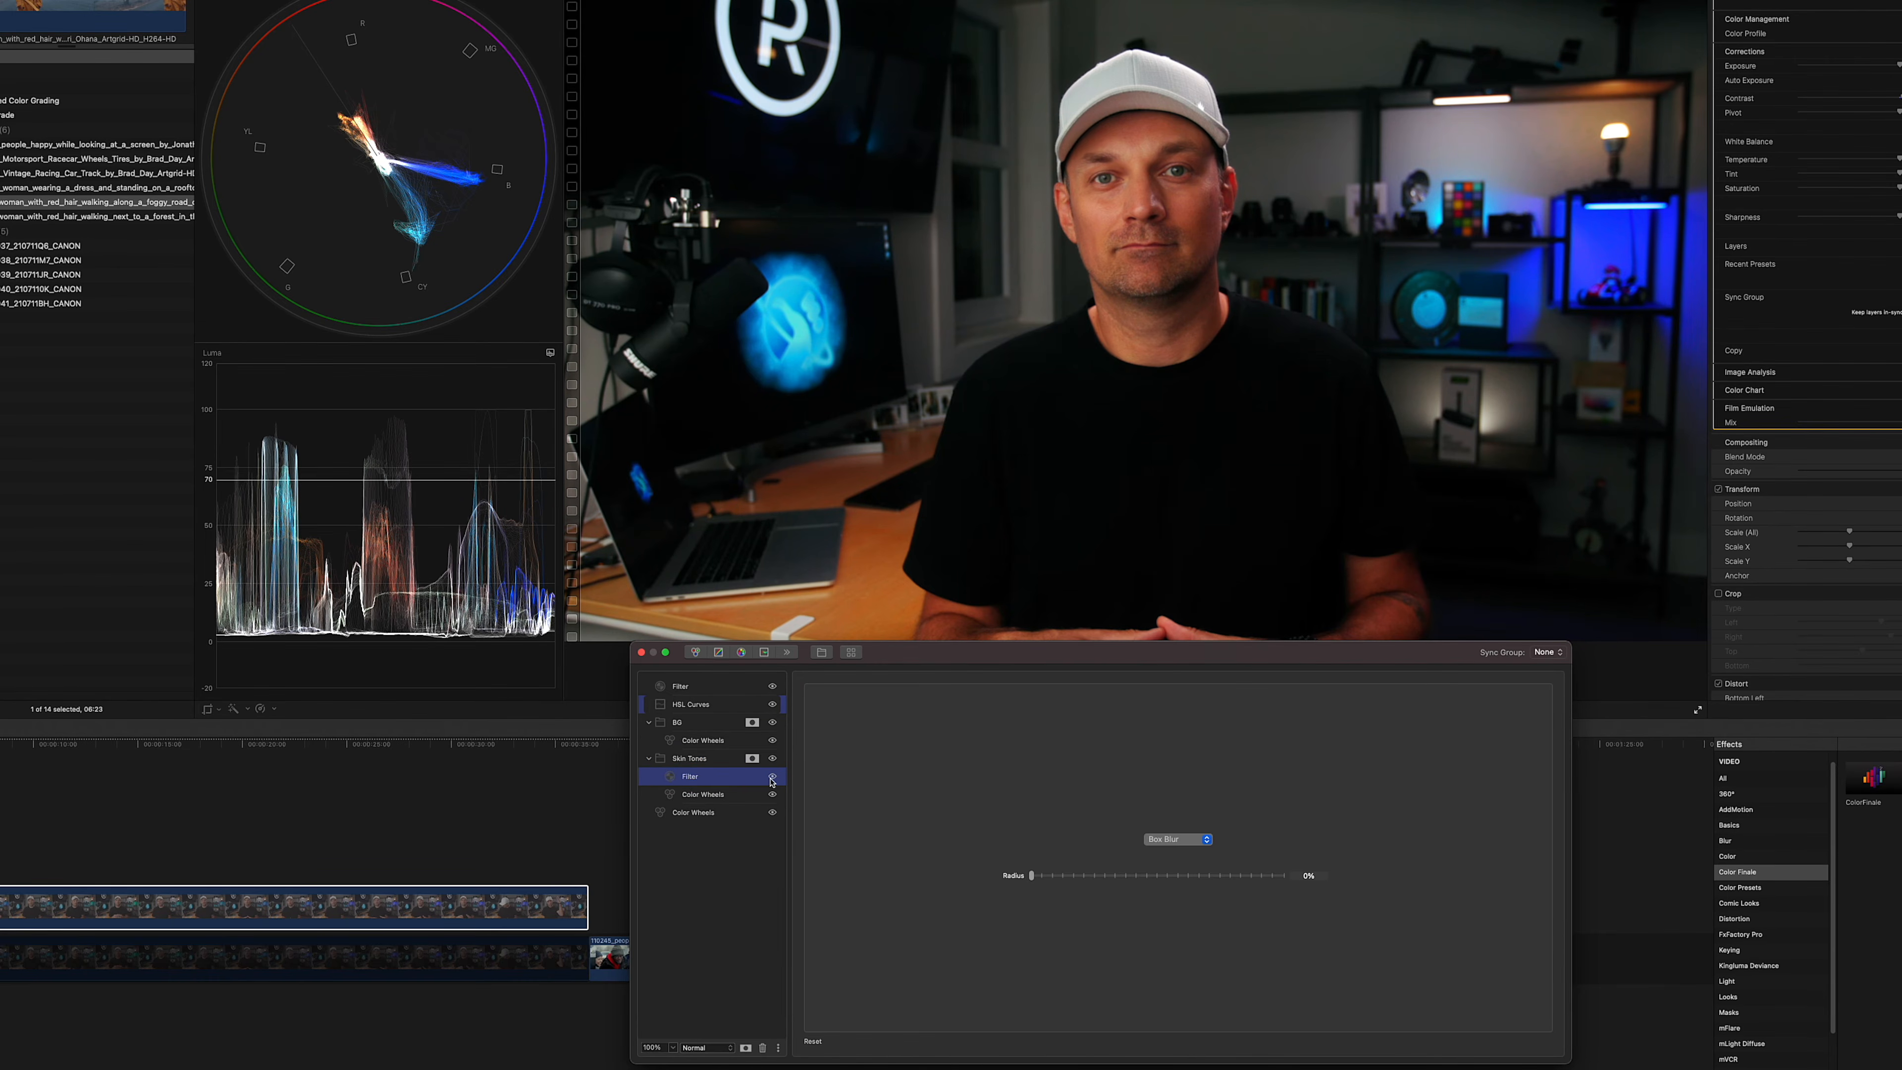
pyautogui.click(1186, 845)
pyautogui.click(1165, 870)
pyautogui.moveTo(1157, 878); pyautogui.dragTo(1062, 881)
# Set the Skin Tones group's Filter to a blur type with a very small radius.
pyautogui.click(1178, 839)
pyautogui.click(1172, 795)
pyautogui.moveTo(1032, 879)
pyautogui.mouseDown()
pyautogui.moveTo(1079, 878)
pyautogui.moveTo(1019, 875)
pyautogui.moveTo(1038, 875)
pyautogui.mouseUp()
pyautogui.click(709, 873)
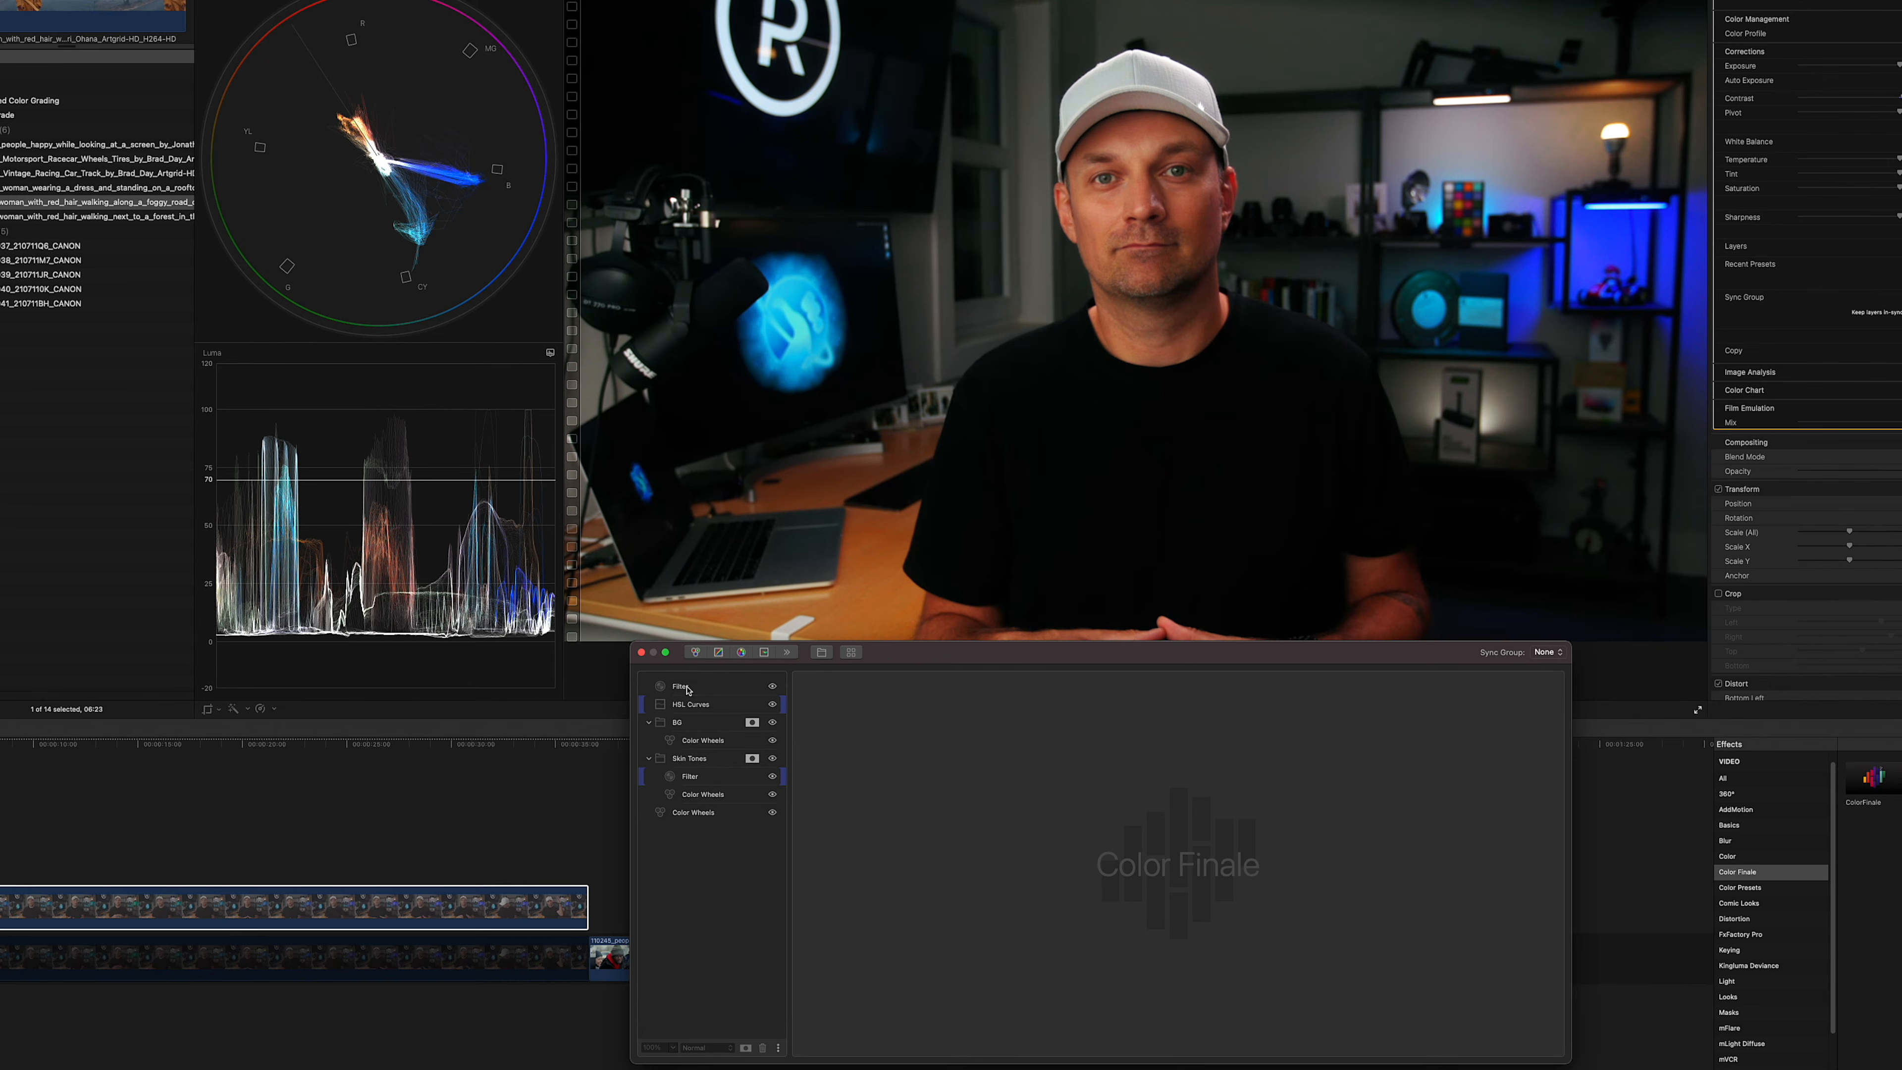
# Add a new Filter layer on top of the stack and mask it with a vertical Edge over the monitors beside the man.
pyautogui.click(786, 652)
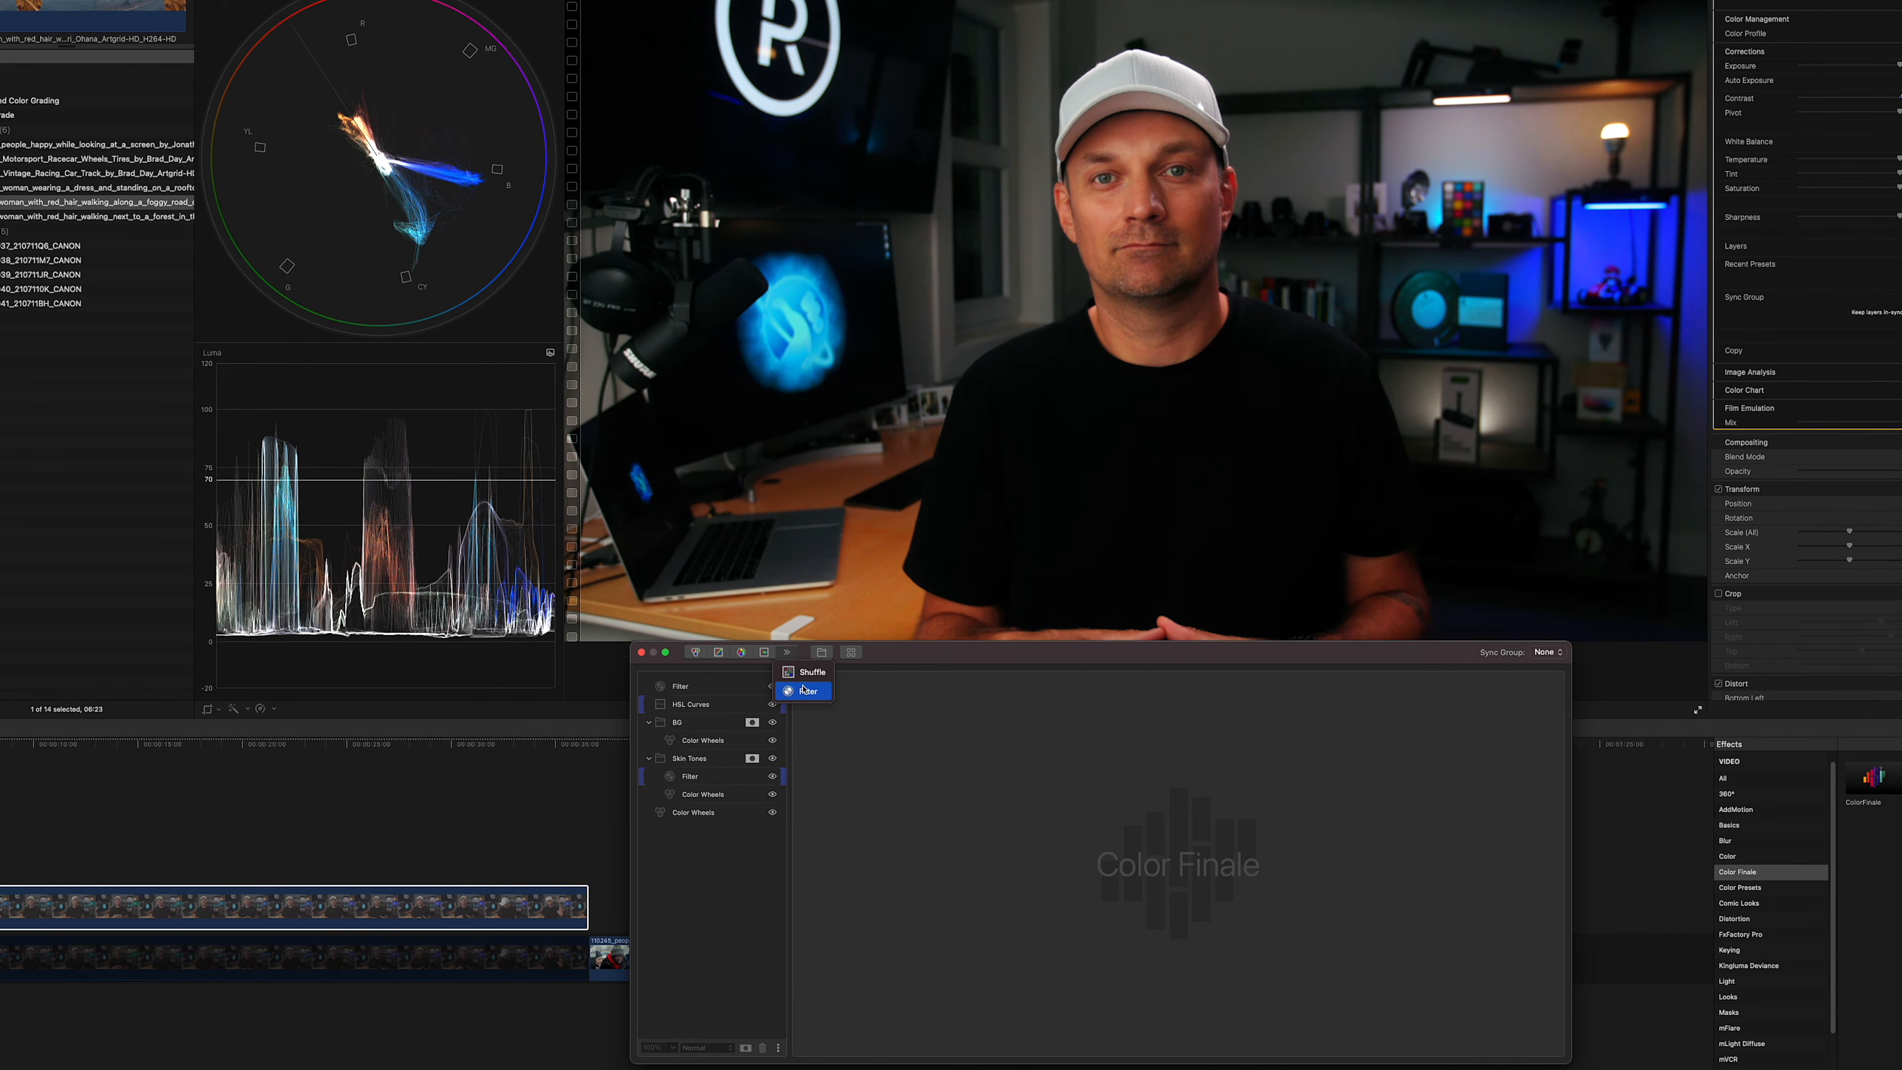
pyautogui.click(796, 693)
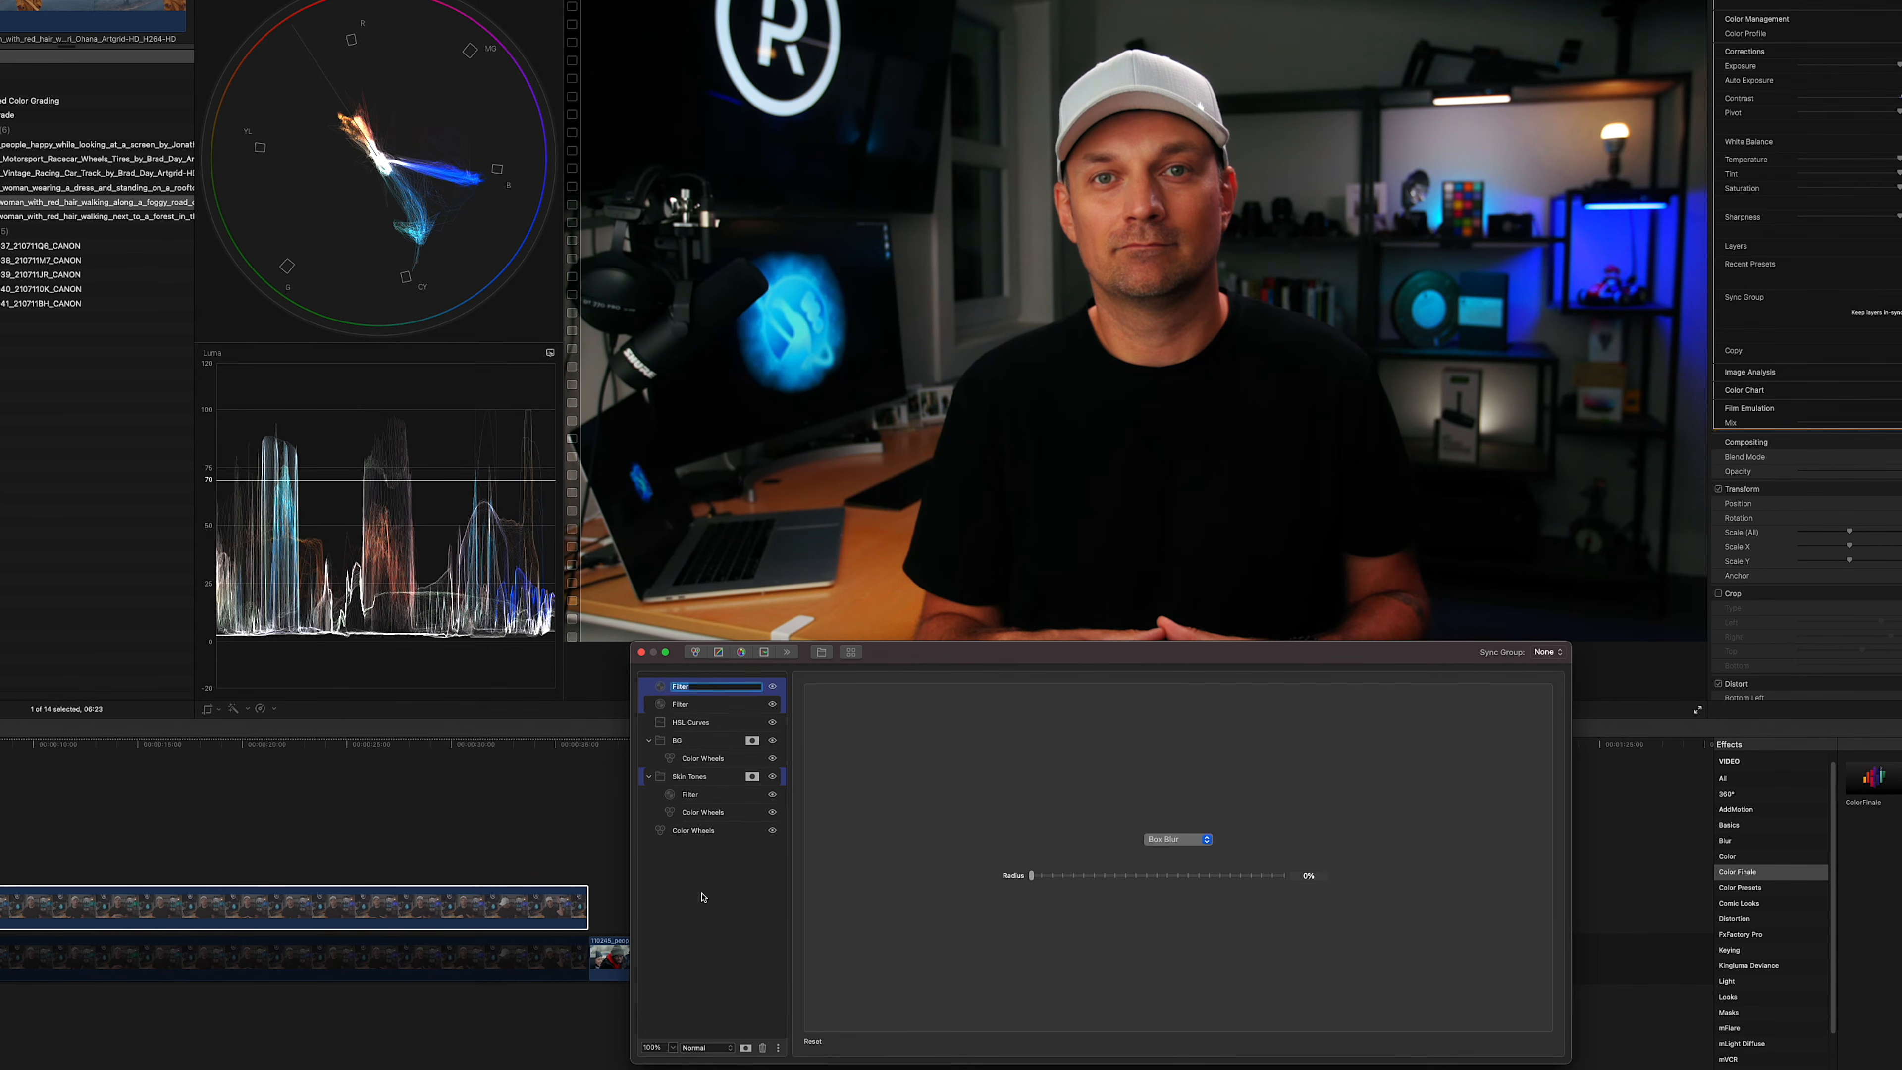
pyautogui.click(683, 683)
pyautogui.click(683, 688)
pyautogui.click(752, 687)
pyautogui.click(895, 694)
pyautogui.moveTo(1100, 379); pyautogui.dragTo(912, 482)
pyautogui.moveTo(809, 367); pyautogui.dragTo(593, 269)
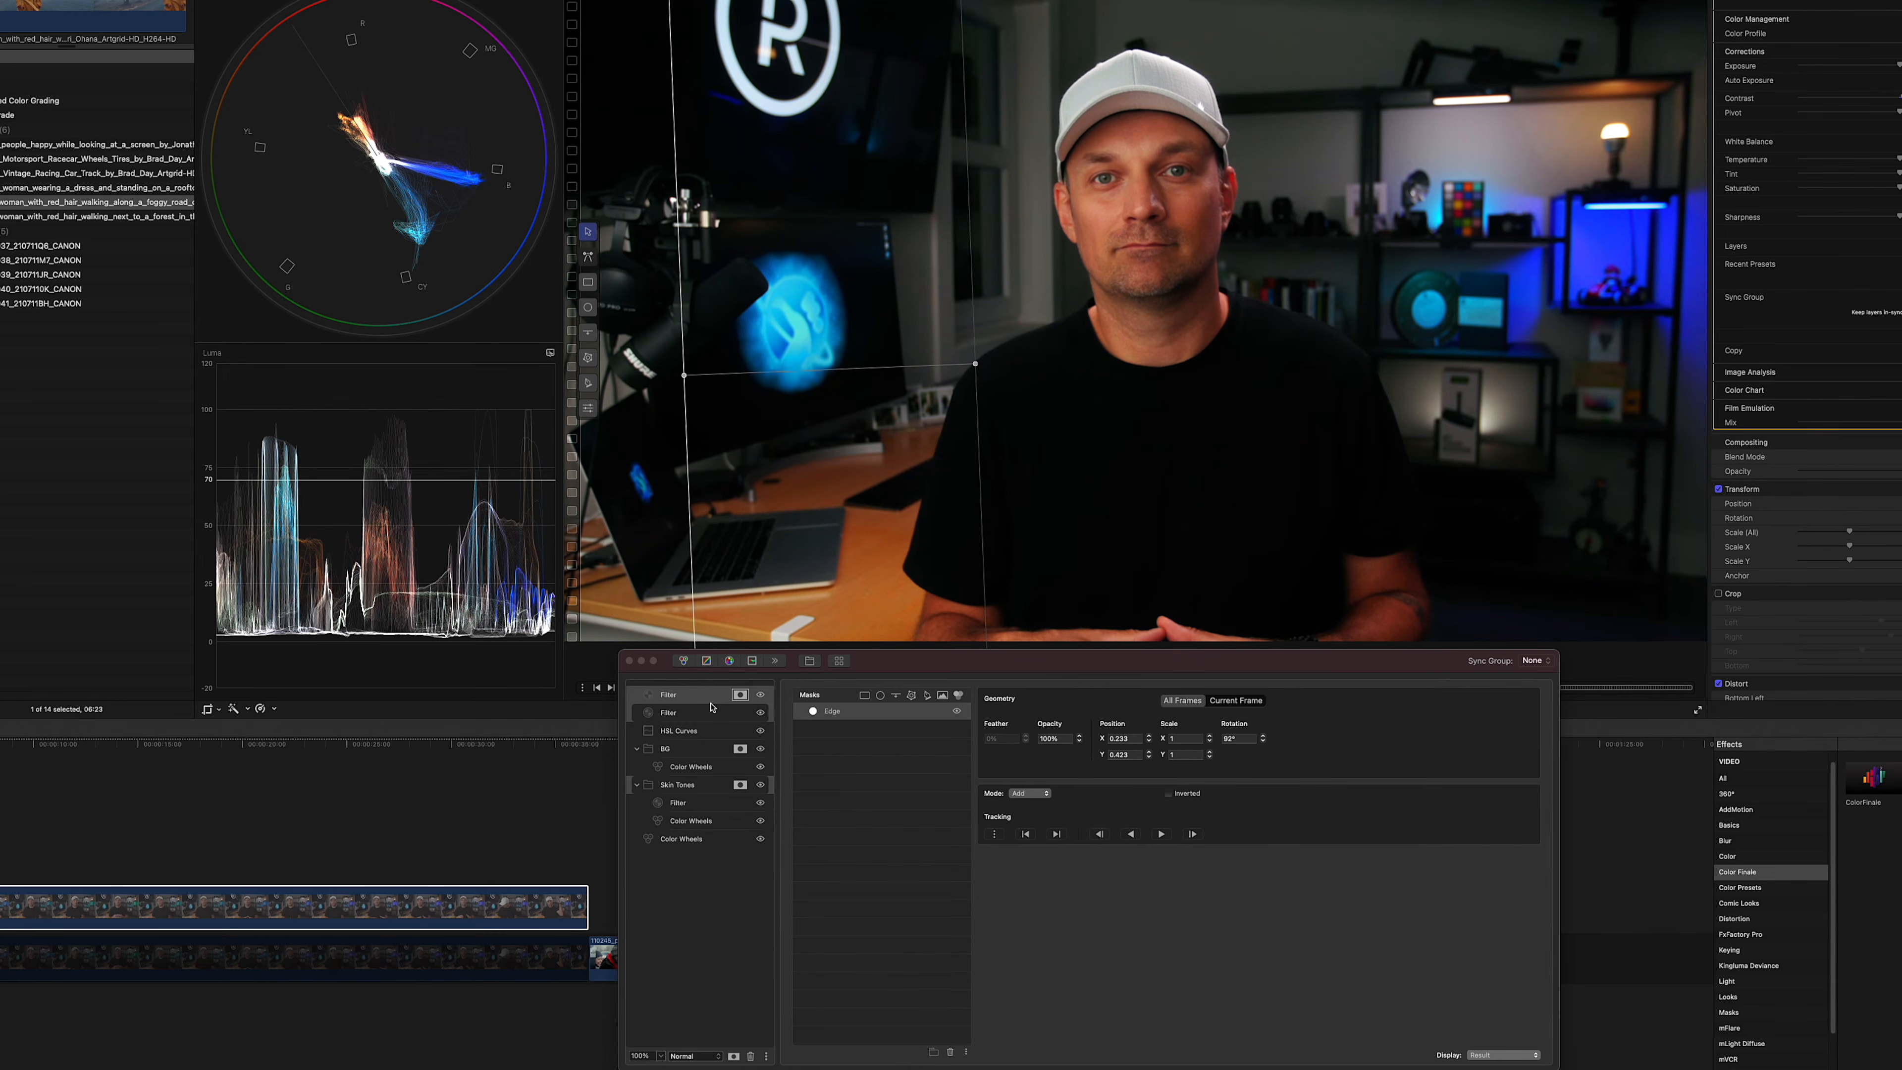
# Give the edge-masked Filter a small Box Blur radius.
pyautogui.click(685, 699)
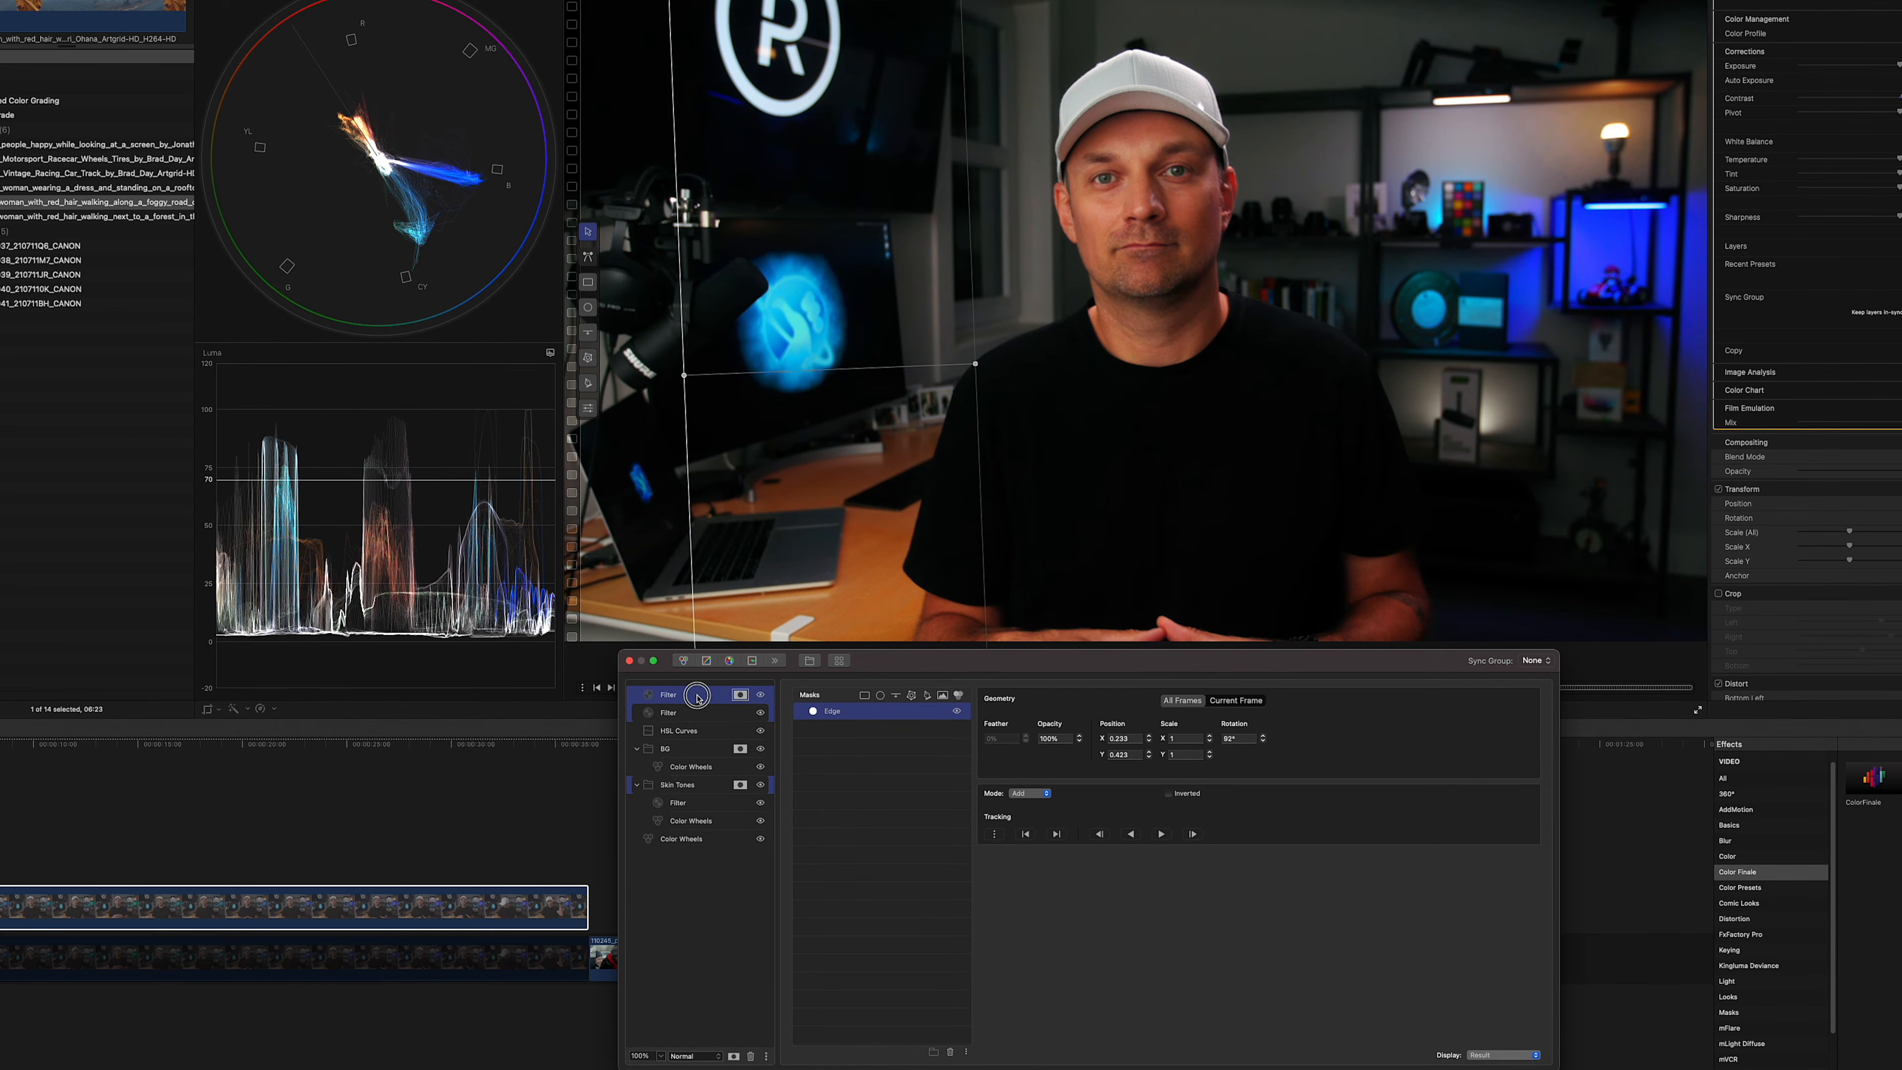
pyautogui.click(737, 696)
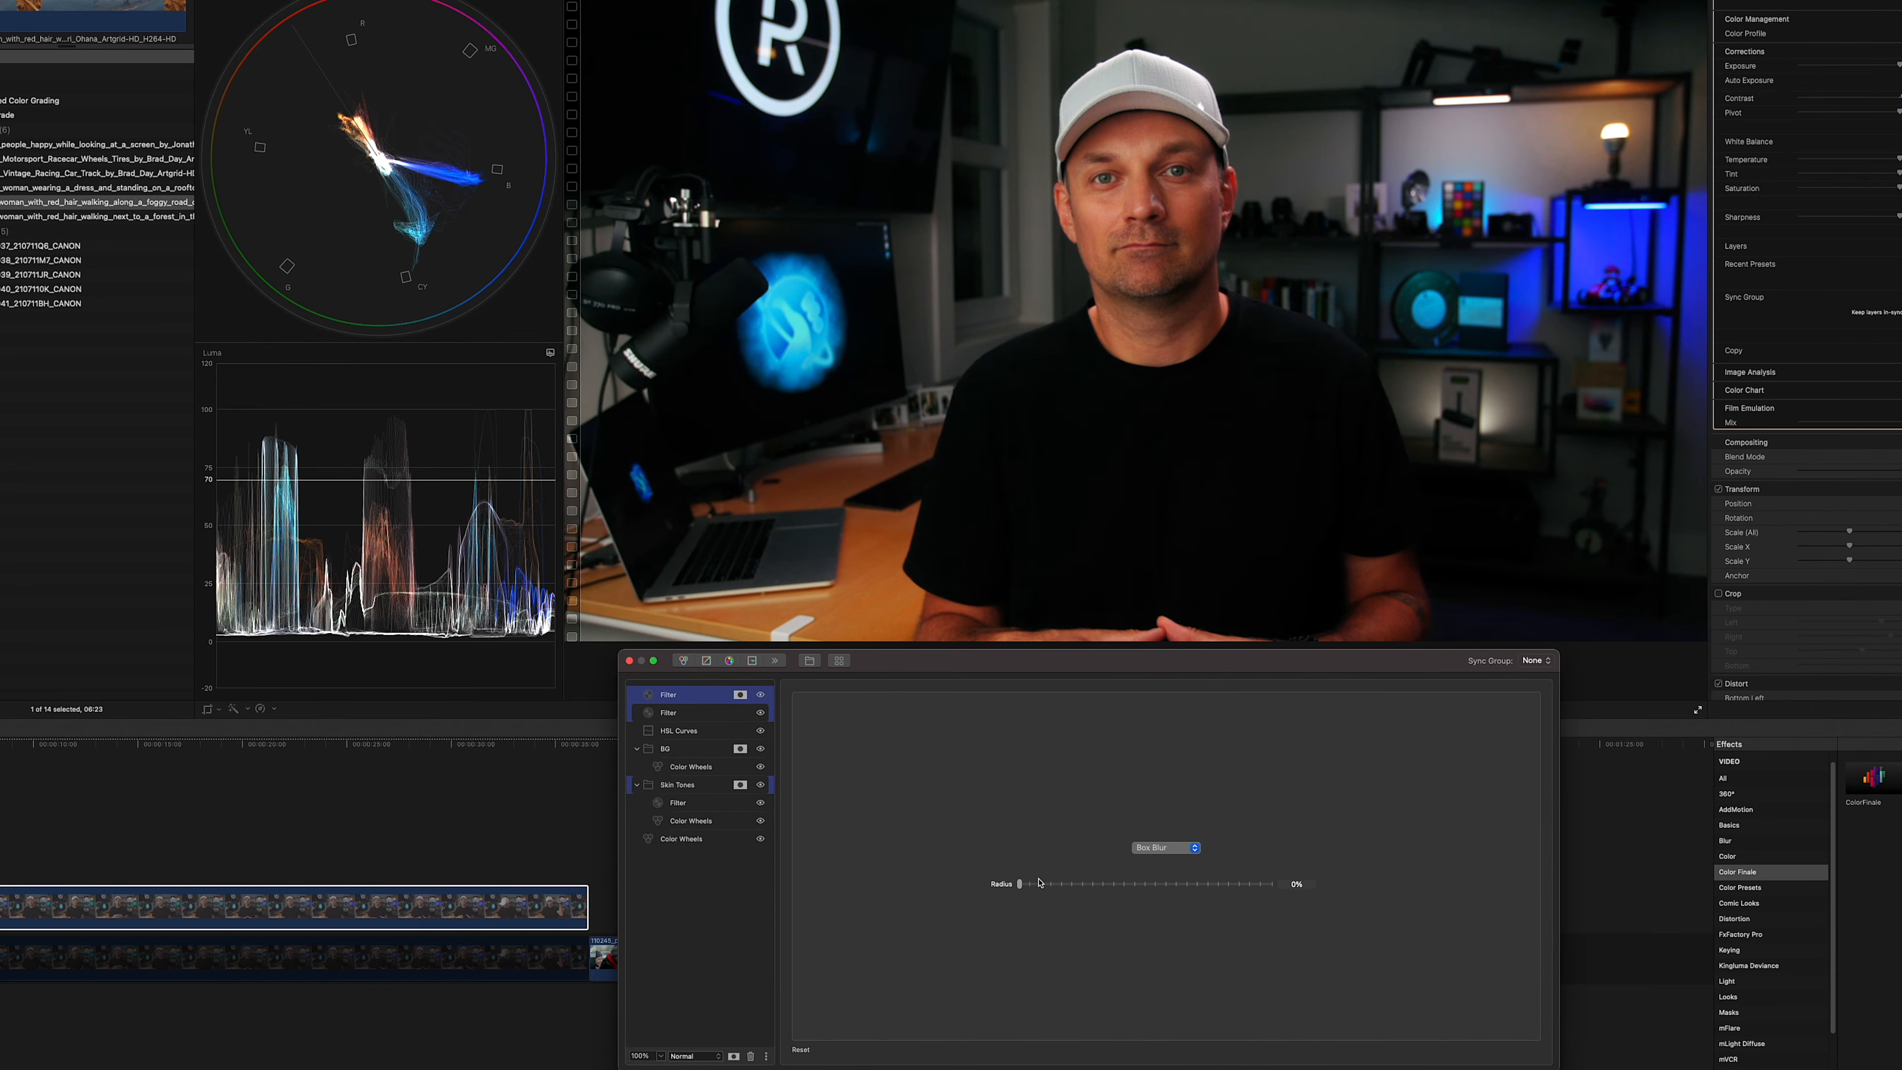
pyautogui.moveTo(1019, 884)
pyautogui.mouseDown()
pyautogui.moveTo(1093, 887)
pyautogui.moveTo(1044, 893)
pyautogui.mouseUp()
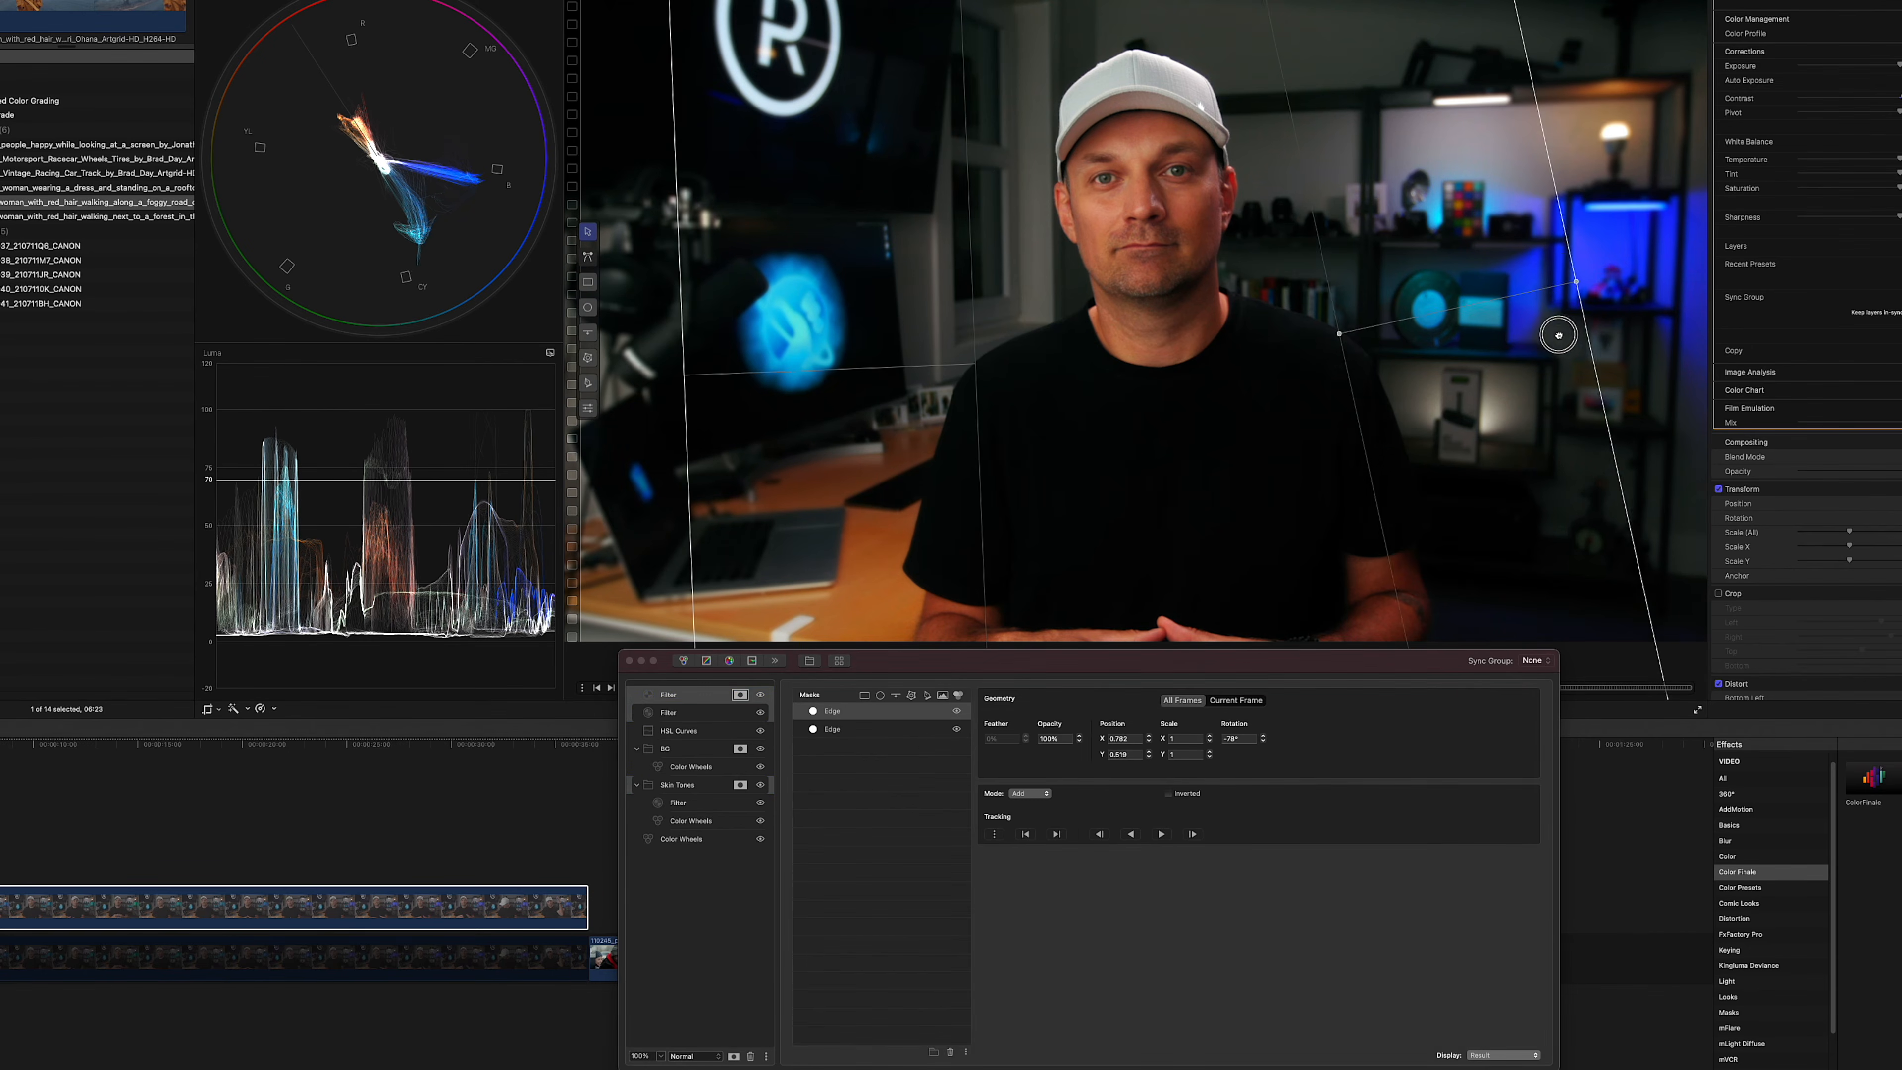
# Push the Edge mask over the shelves and the one over the monitors outward, away from the man.
pyautogui.moveTo(1558, 335); pyautogui.dragTo(1607, 322)
pyautogui.moveTo(684, 374); pyautogui.dragTo(659, 297)
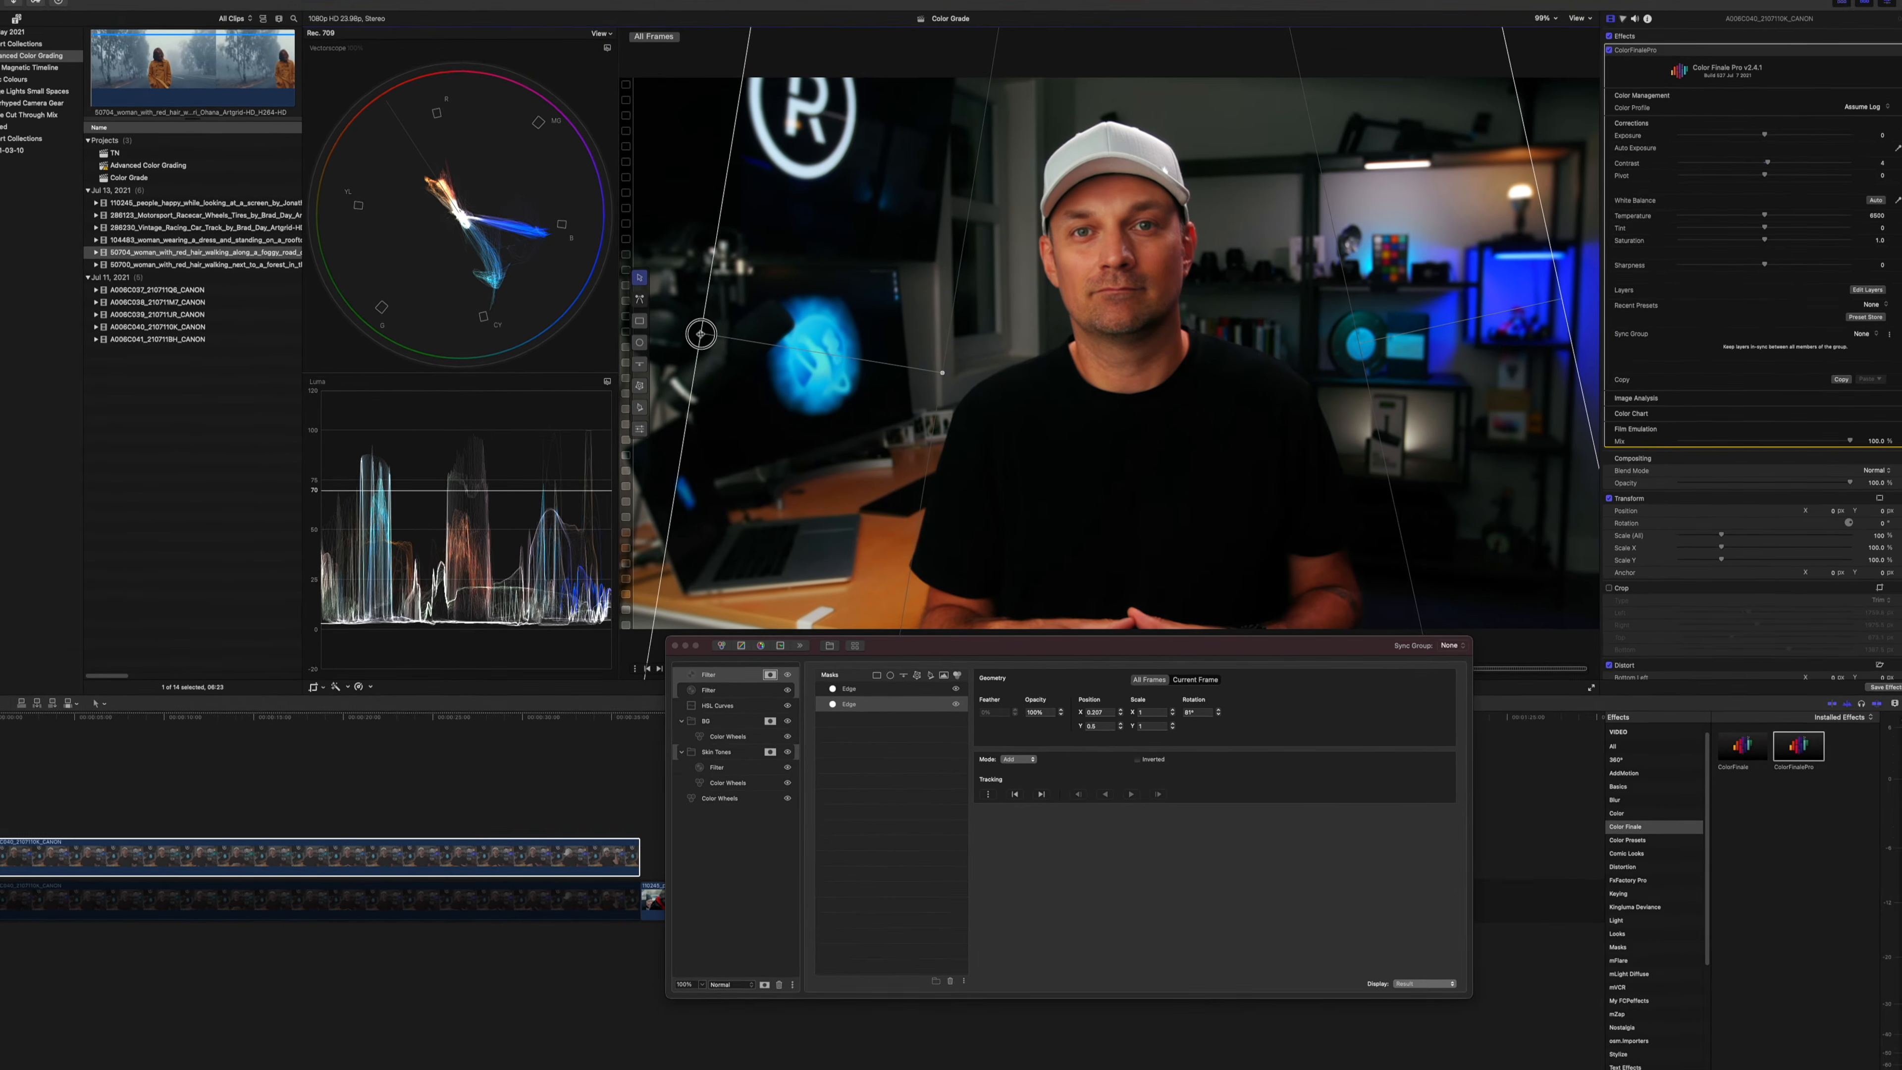
pyautogui.moveTo(746, 377); pyautogui.dragTo(727, 375)
# Toggle the edge-masked blur layer's visibility to compare the image, leaving the layer hidden.
pyautogui.click(795, 671)
pyautogui.click(795, 670)
pyautogui.click(796, 671)
pyautogui.click(795, 670)
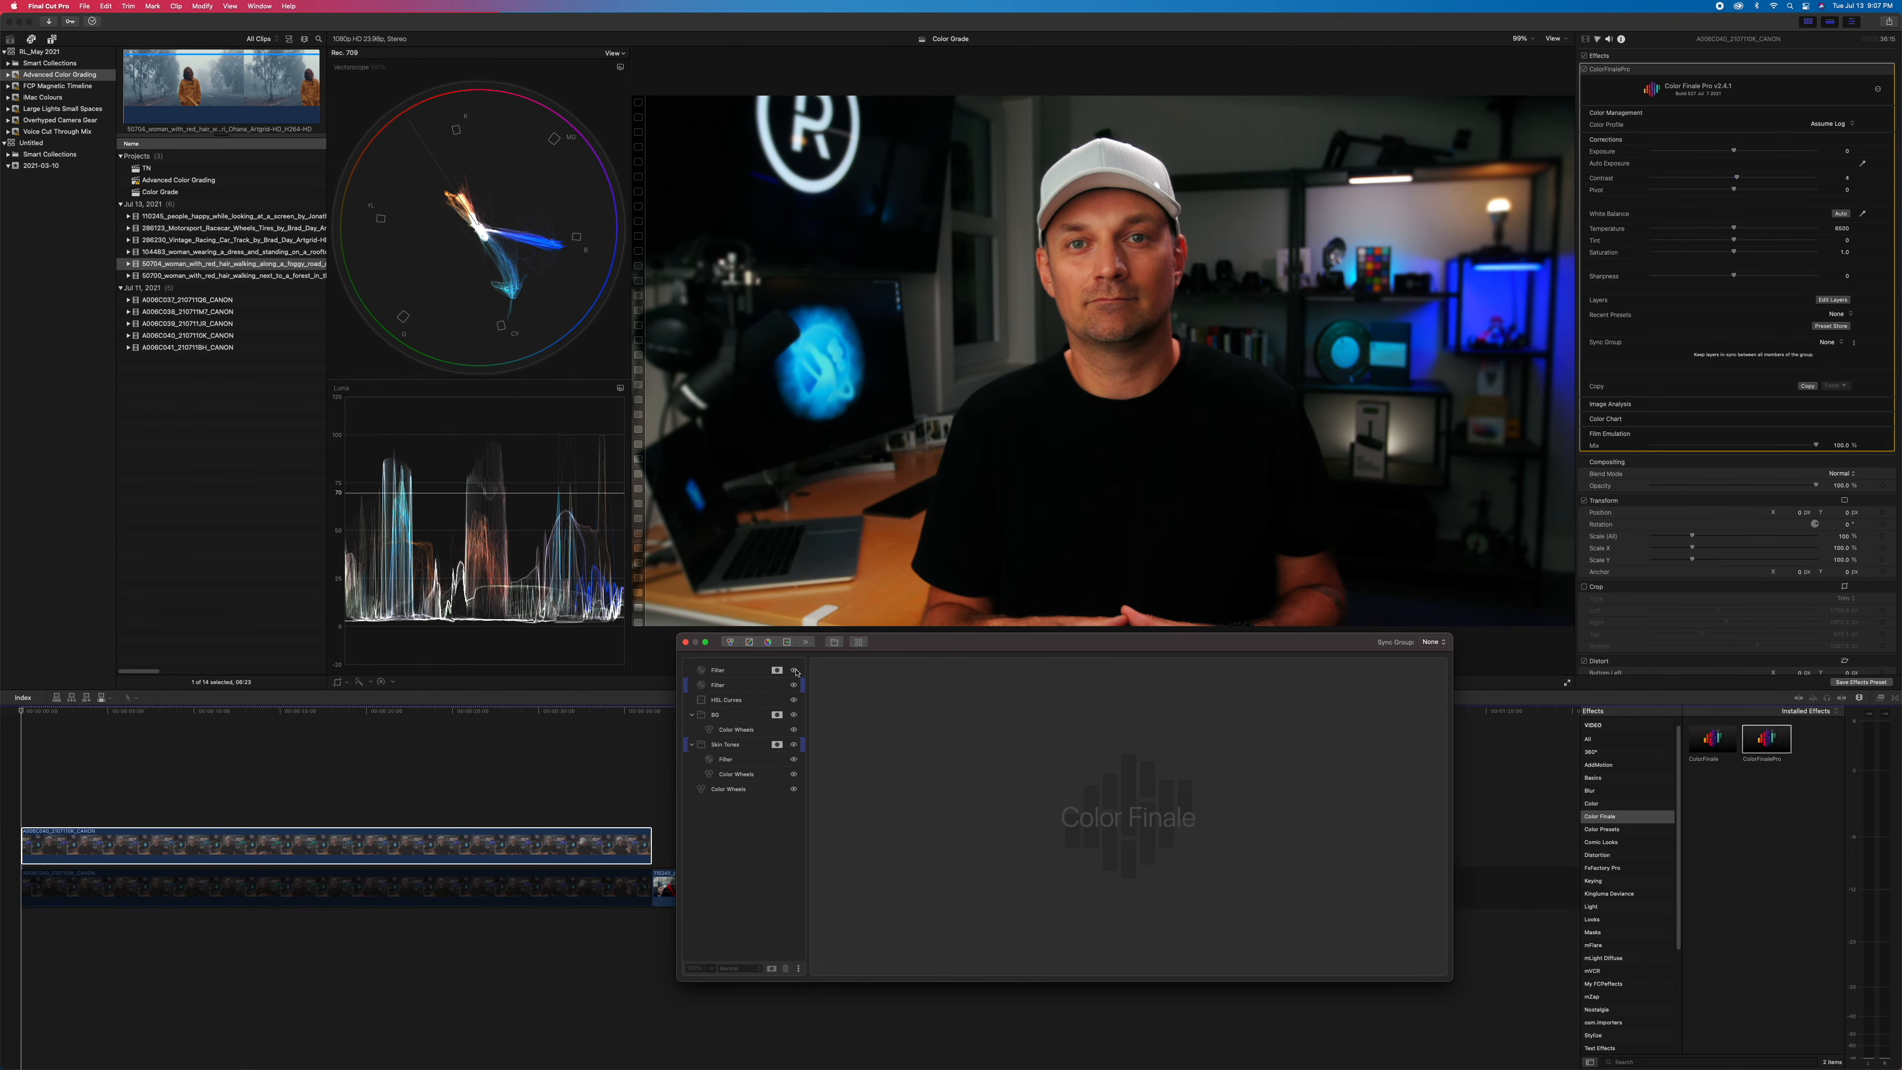
pyautogui.click(794, 671)
pyautogui.click(794, 671)
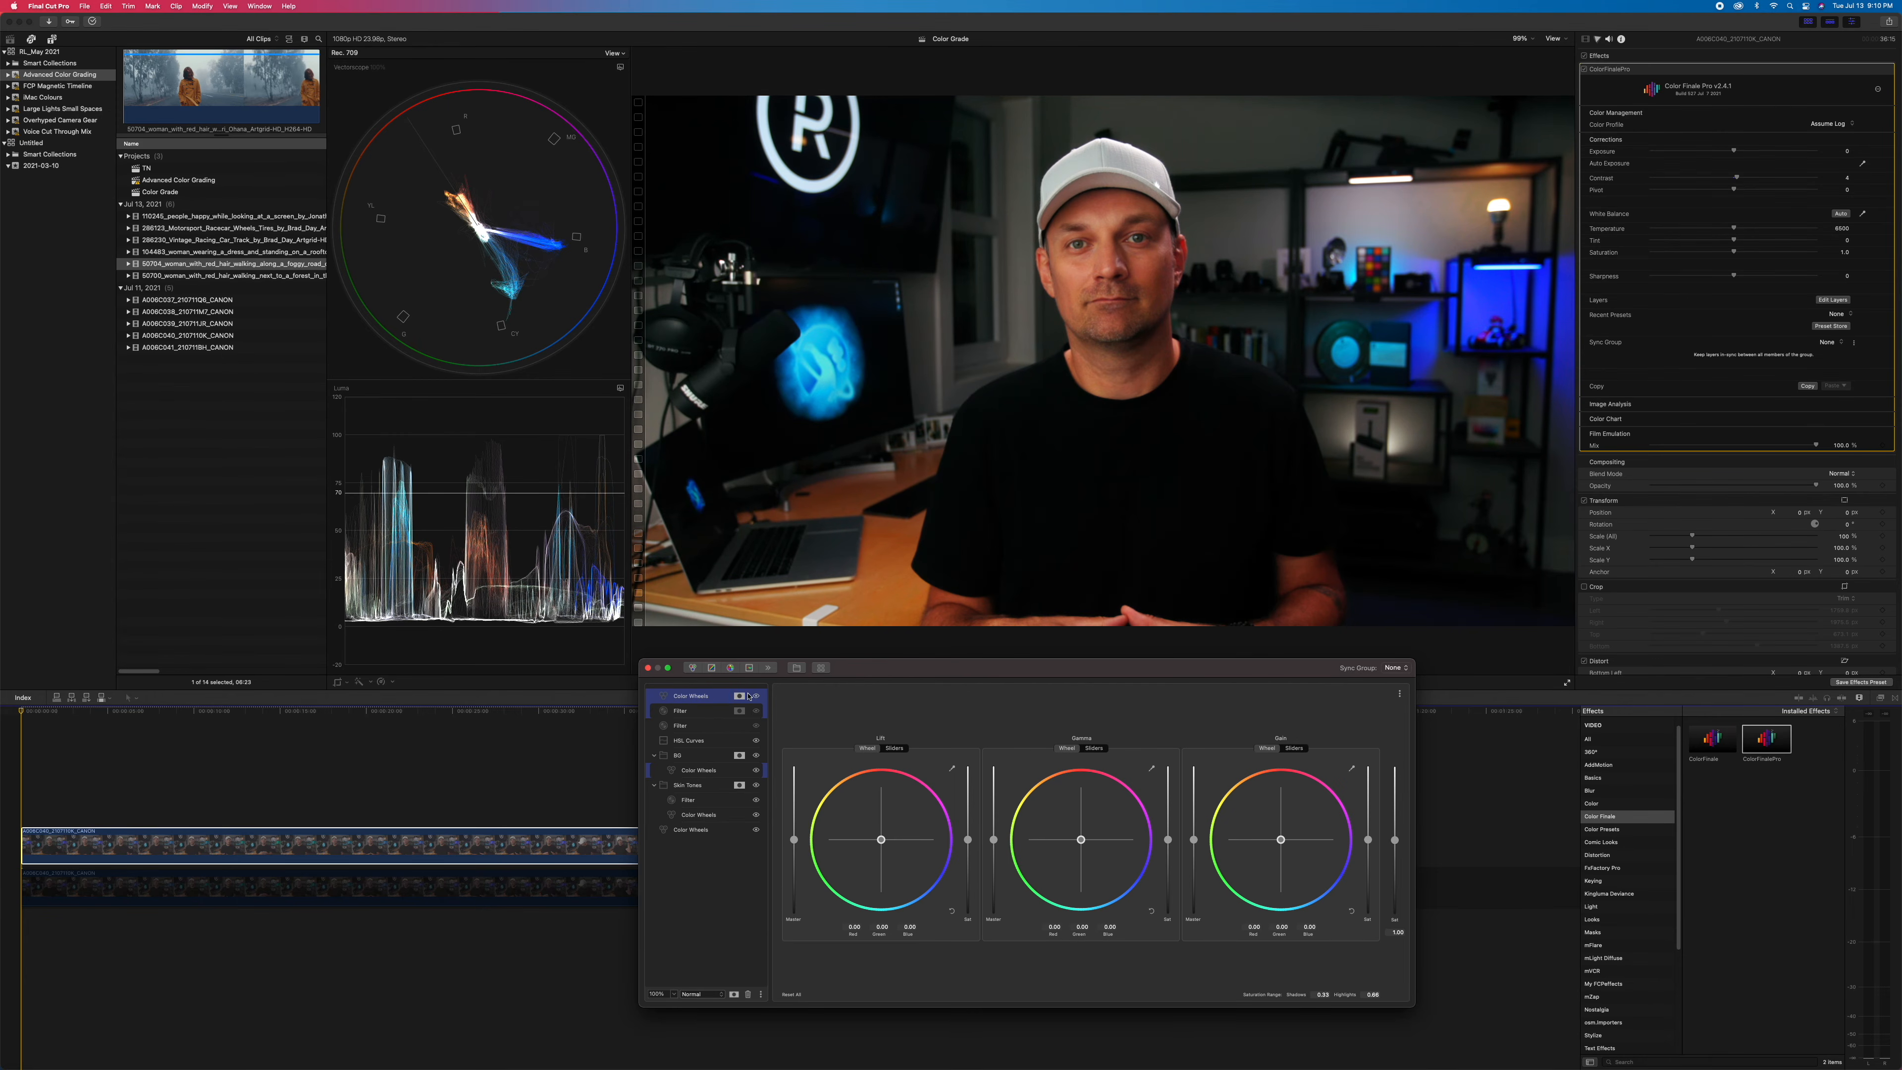
# Mask the top Color Wheels layer with an ellipse tilted and fitted over the man's face, with a 50% feather.
pyautogui.click(743, 696)
pyautogui.click(854, 697)
pyautogui.moveTo(1102, 360); pyautogui.dragTo(1111, 190)
pyautogui.moveTo(1113, 281); pyautogui.dragTo(1114, 350)
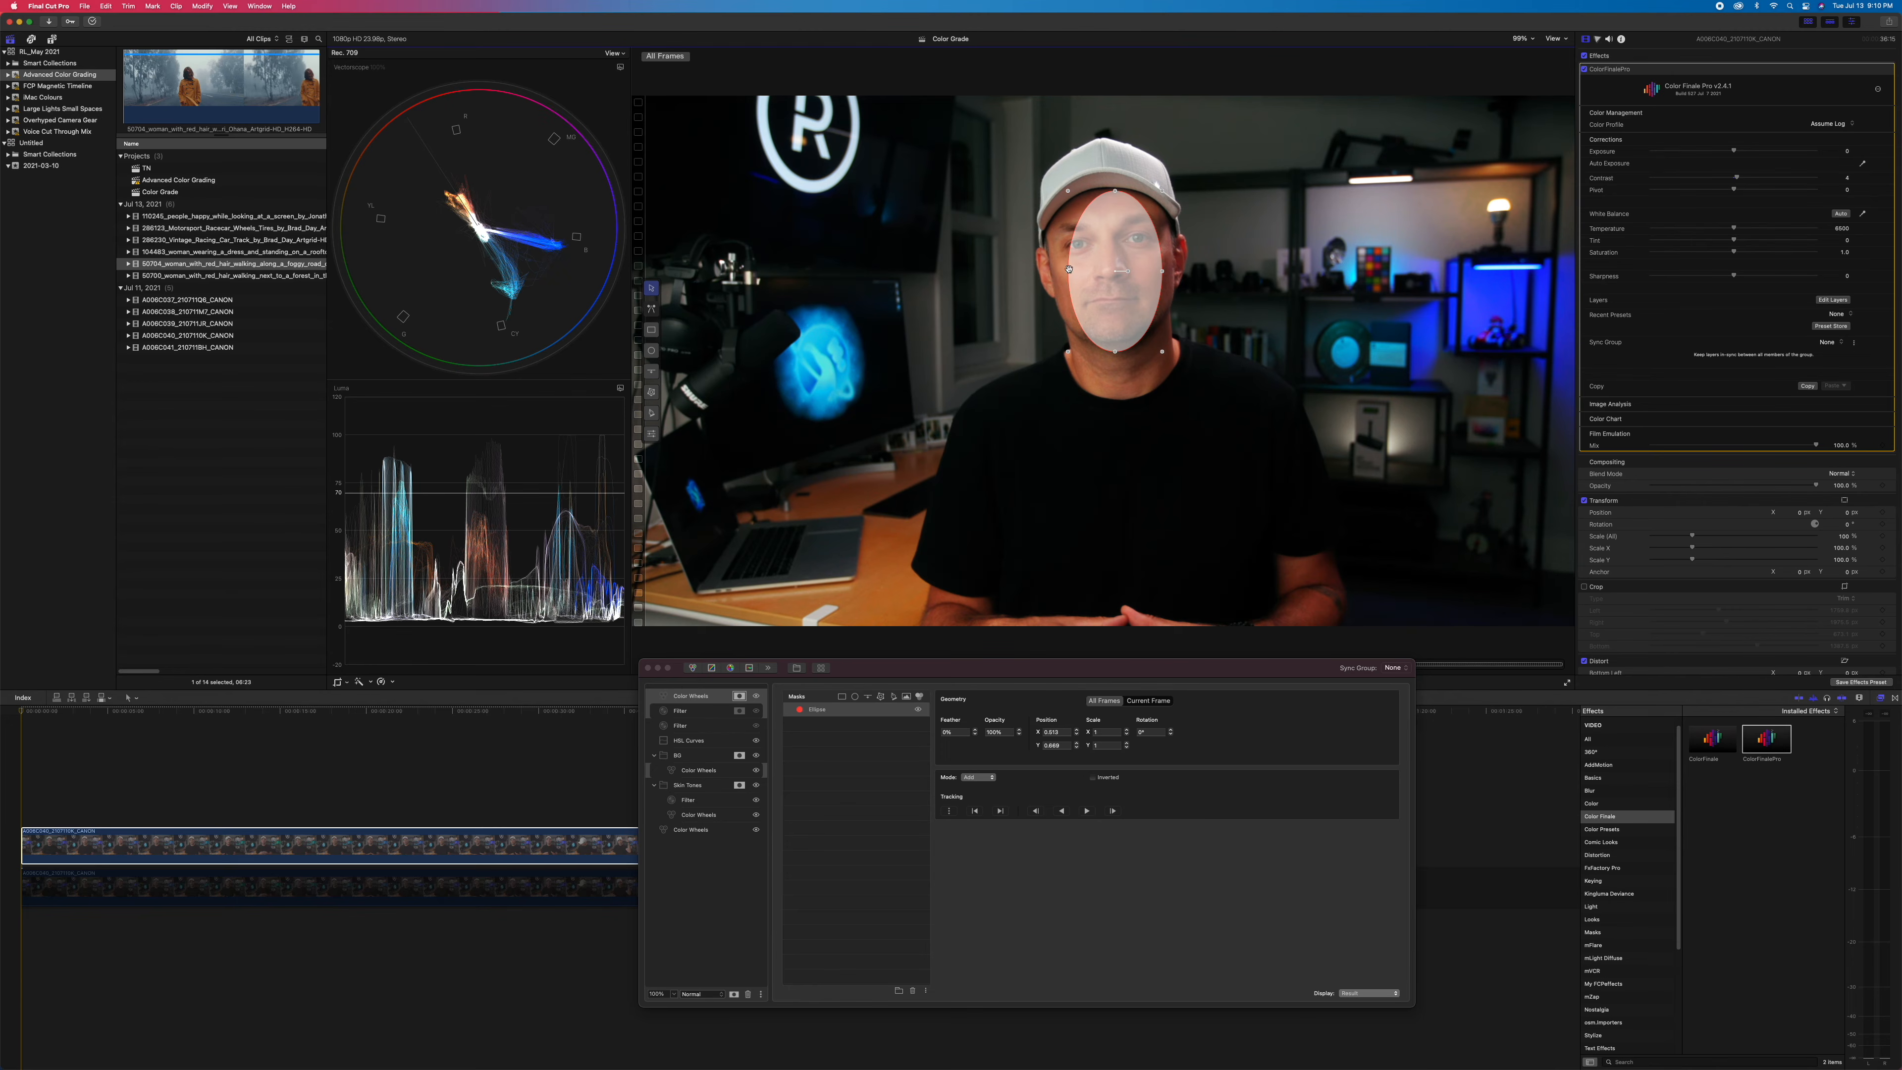
pyautogui.moveTo(1069, 269); pyautogui.dragTo(1128, 267)
pyautogui.click(945, 732)
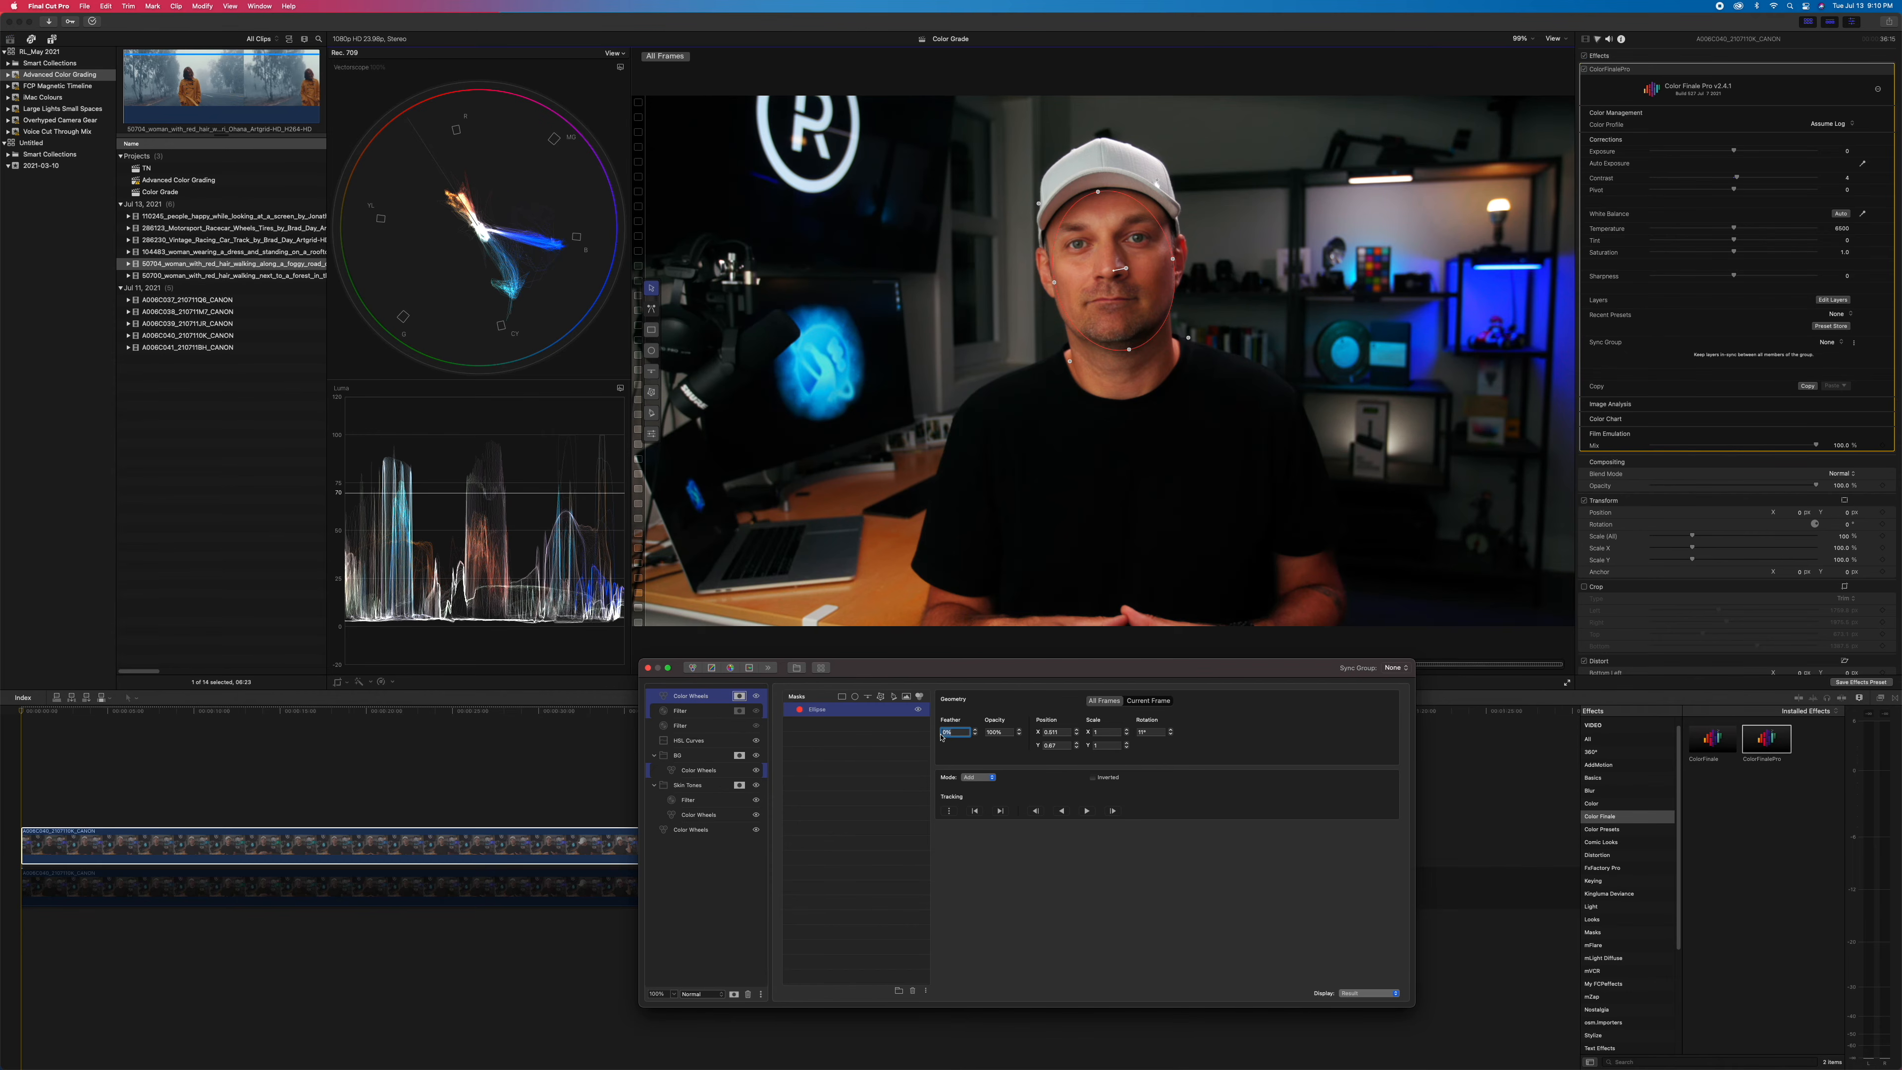
pyautogui.write('50')
pyautogui.press('Return')
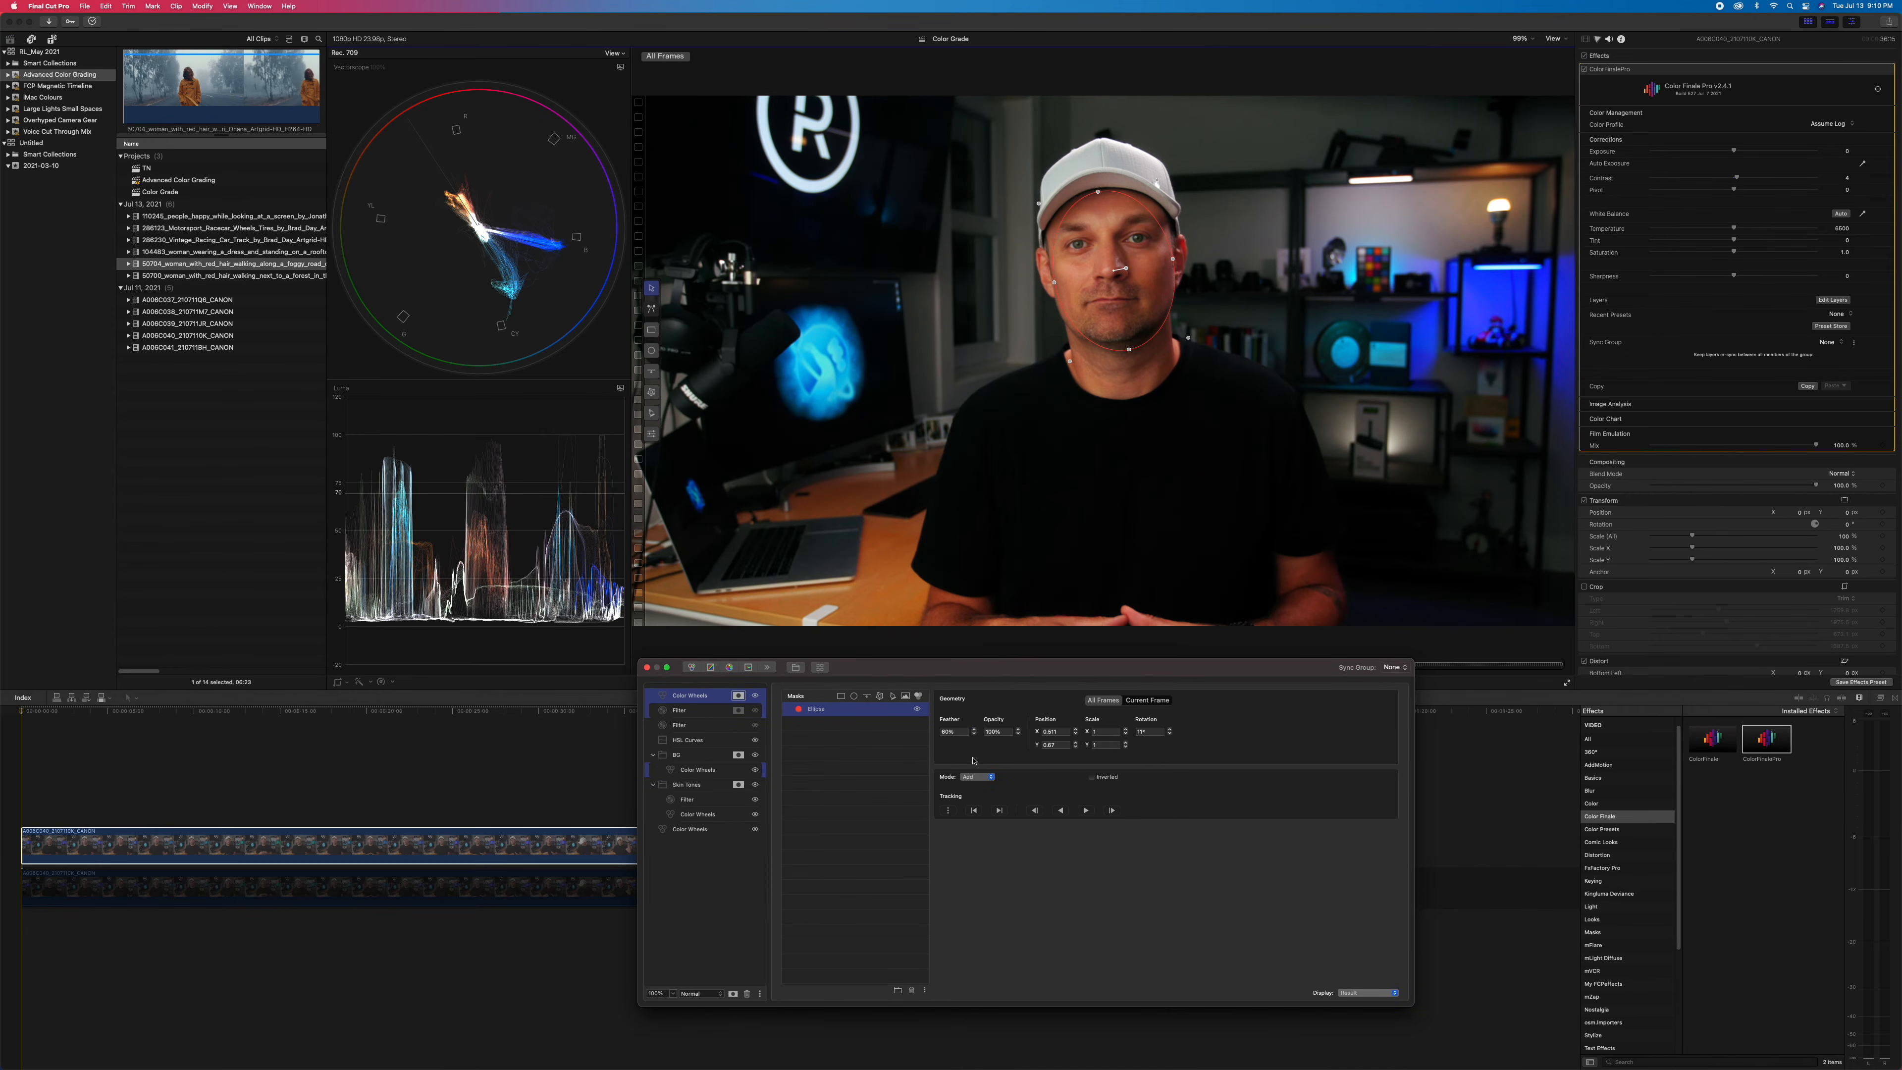
# Raise the face-masked Color Wheels layer's Gain master slightly, and track its ellipse mask forward through the clip.
pyautogui.click(690, 696)
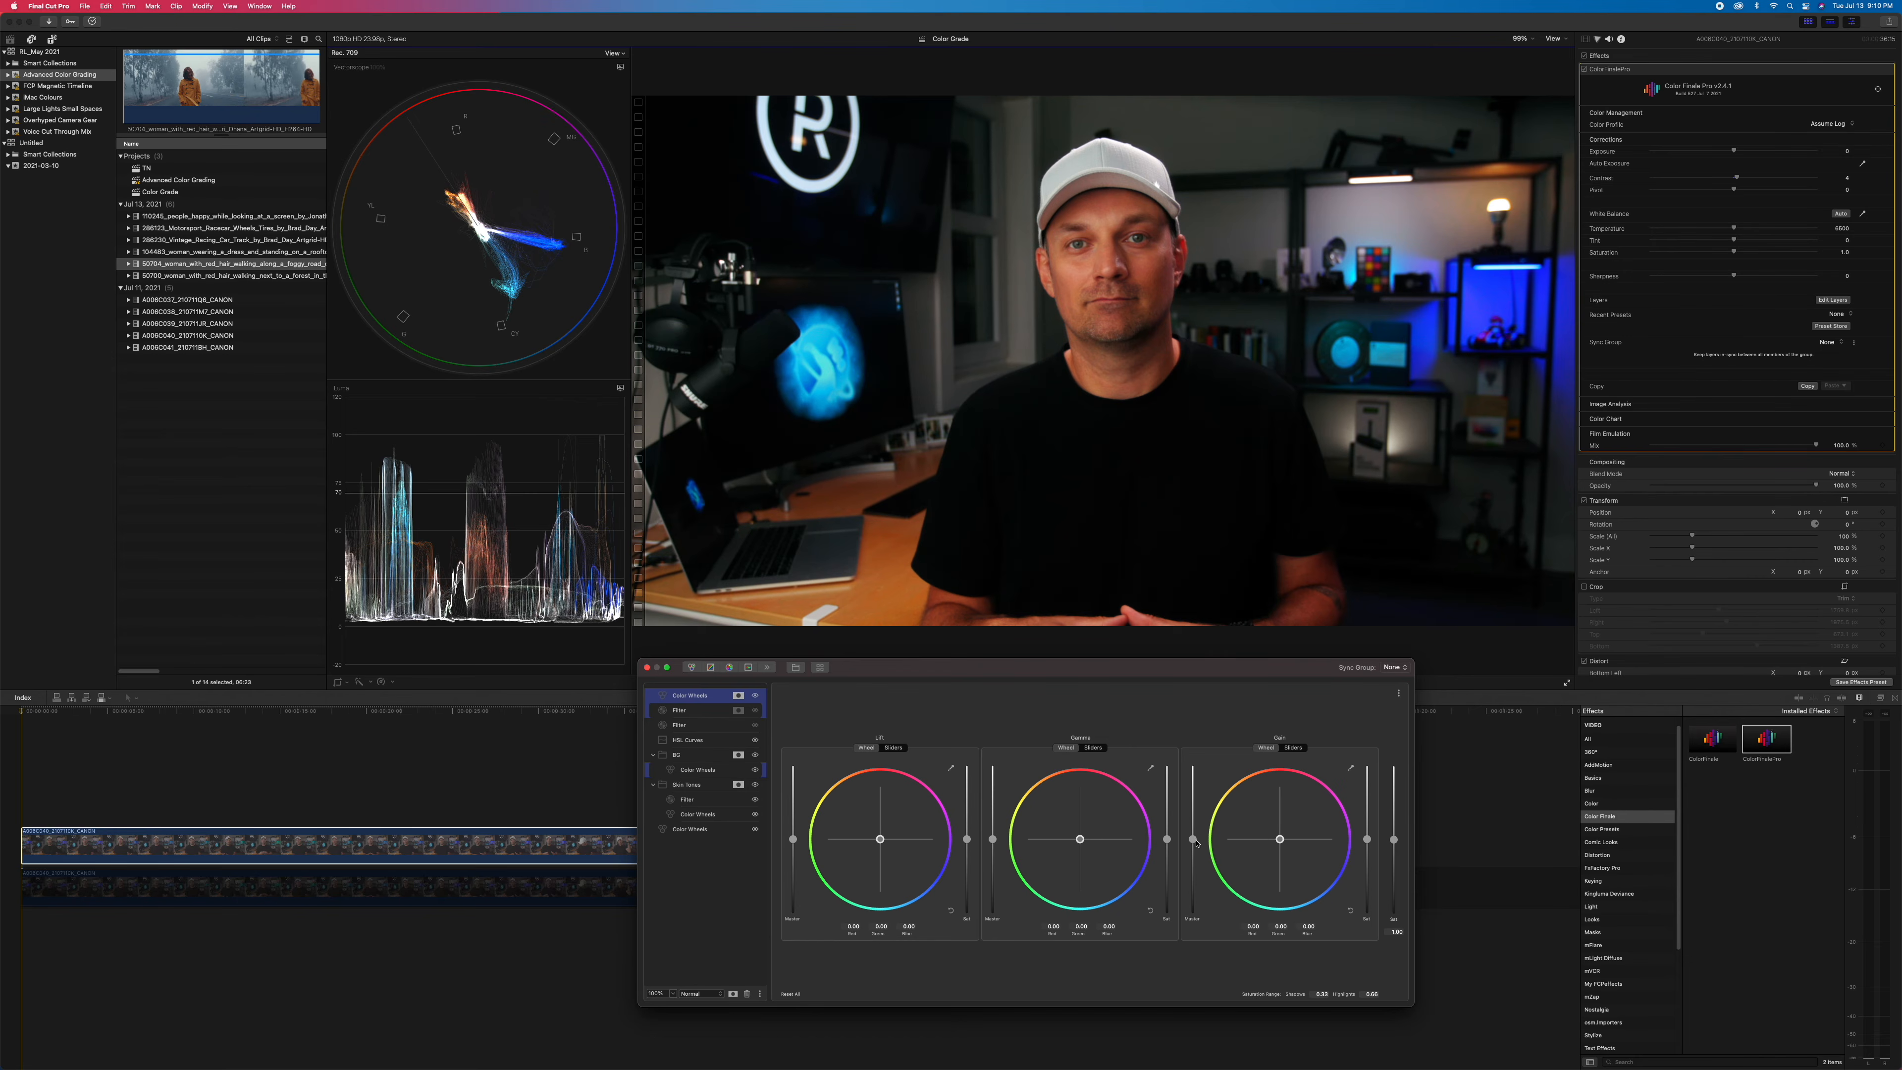
pyautogui.moveTo(1192, 839); pyautogui.dragTo(1193, 833)
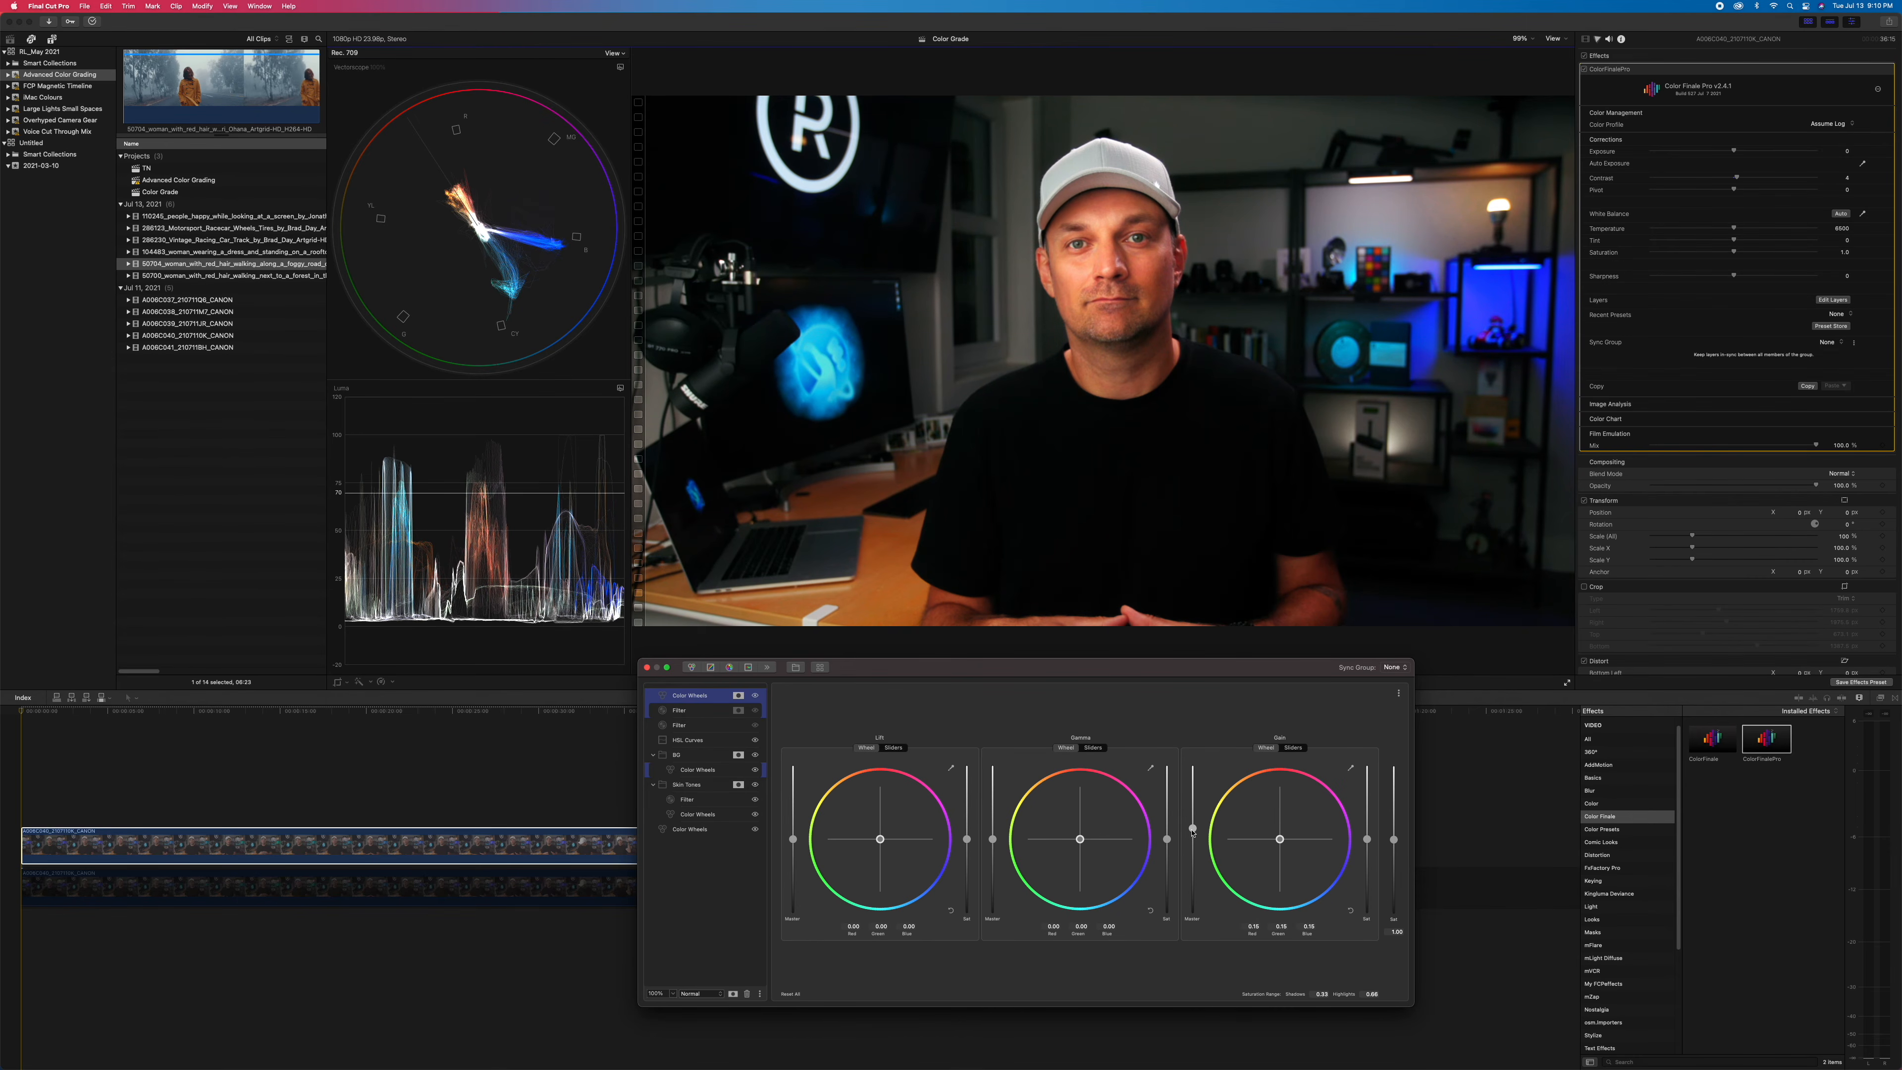
pyautogui.click(744, 697)
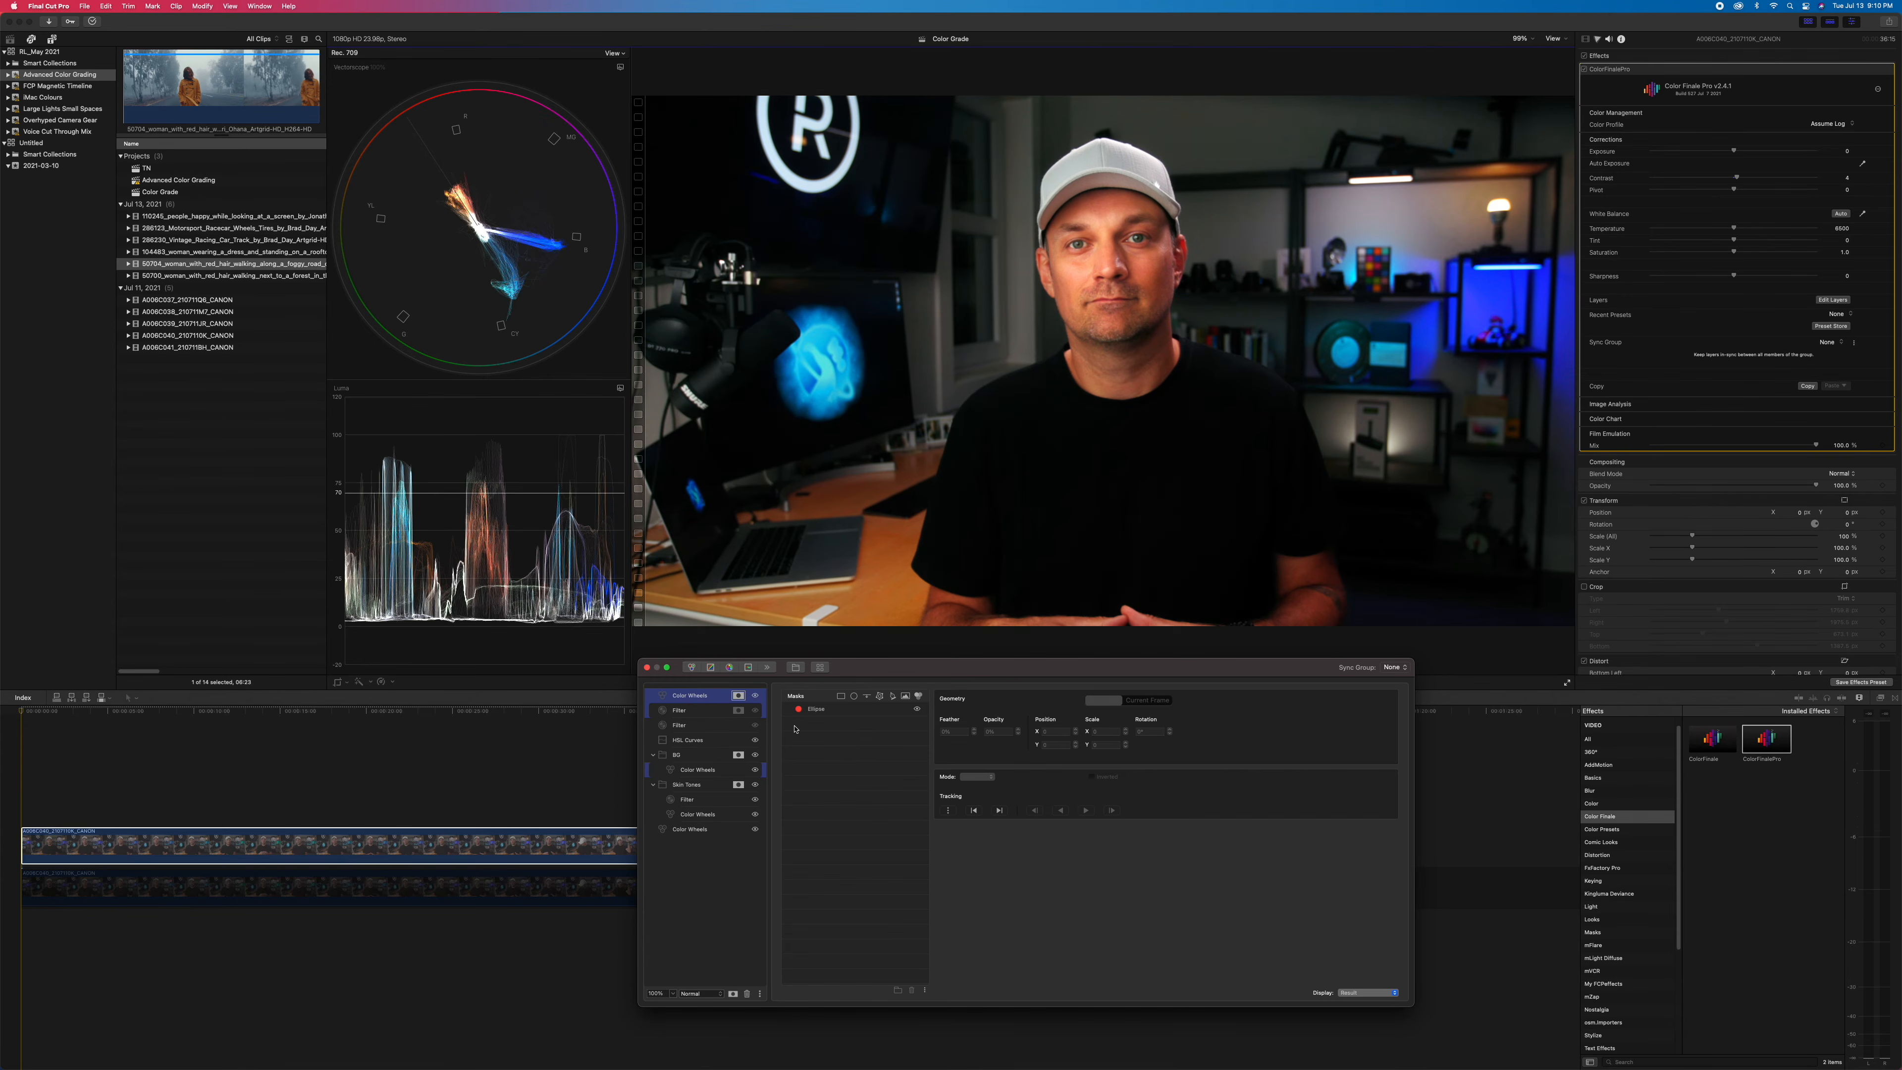
pyautogui.click(824, 710)
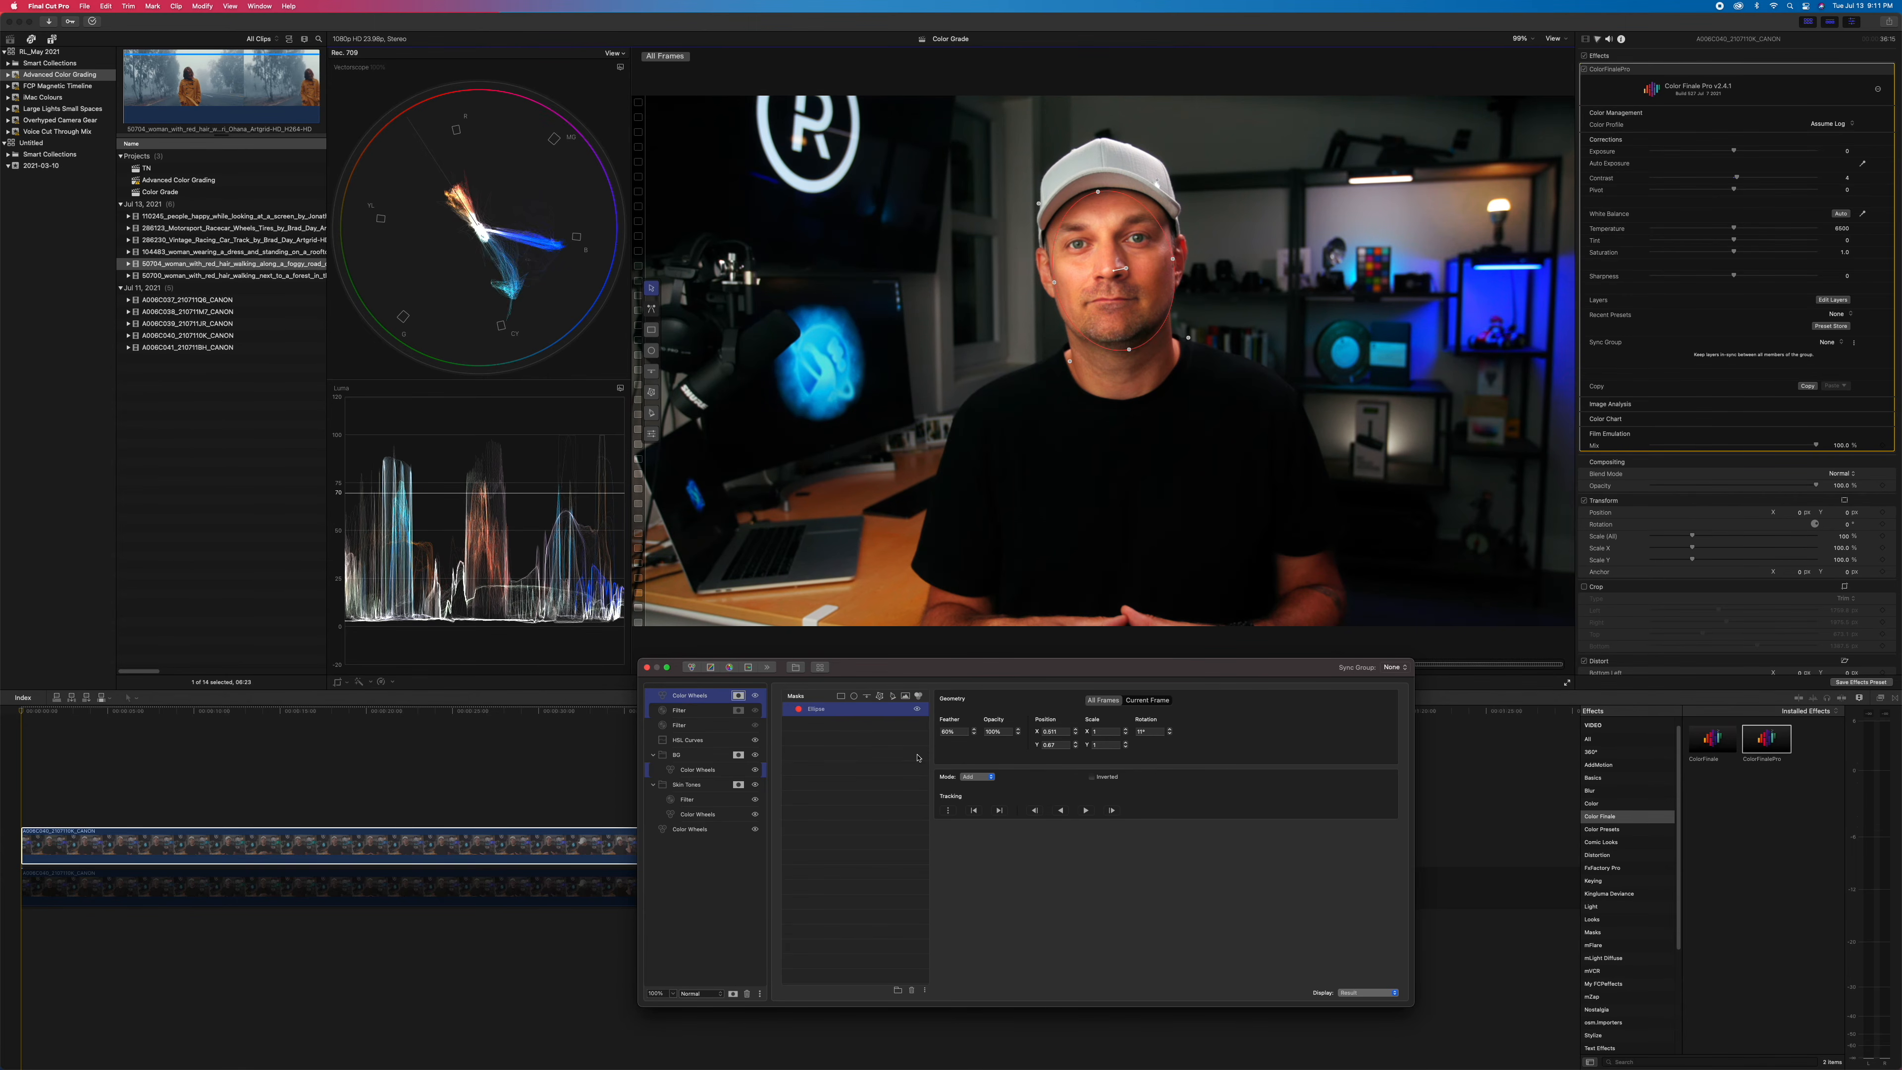
pyautogui.click(1087, 811)
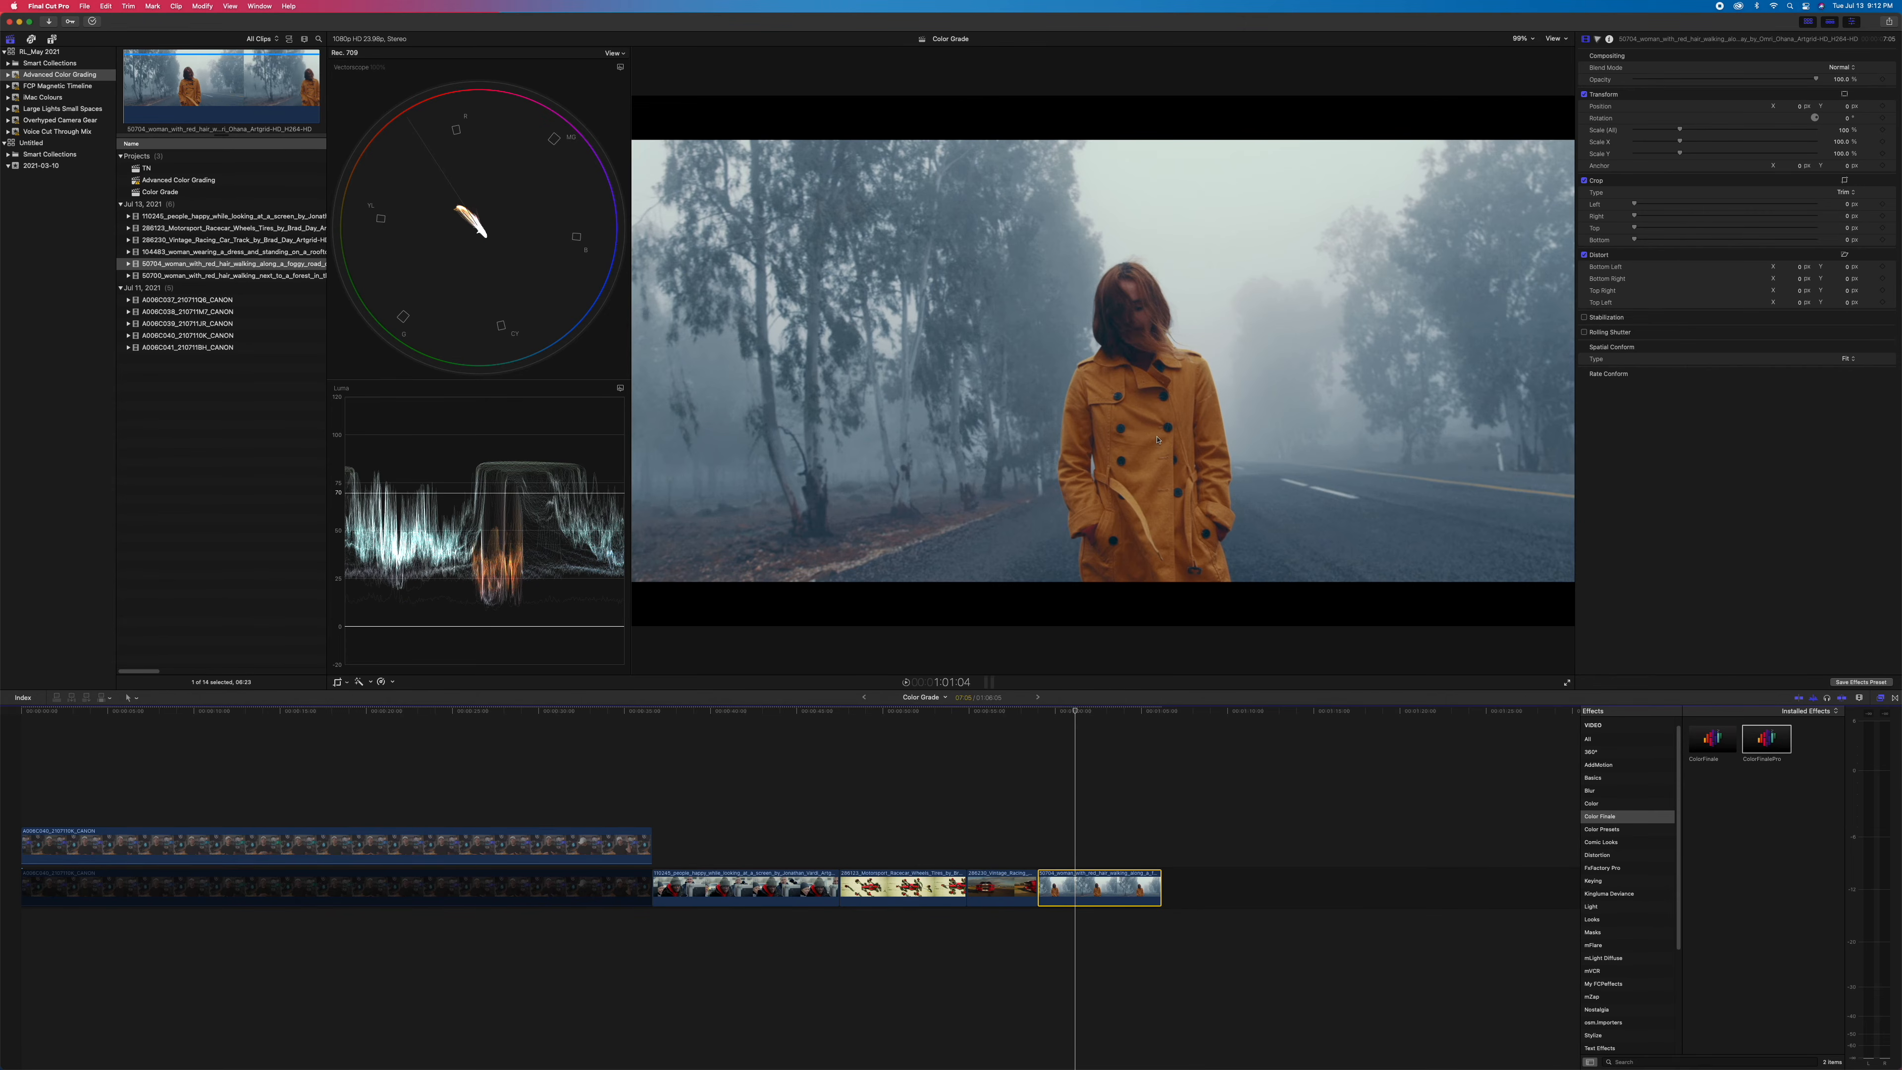
# Apply the ColorFinalePro effect to the foggy-road clip of the red-haired woman and add a Color Wheels layer.
pyautogui.moveTo(1766, 738); pyautogui.dragTo(1113, 897)
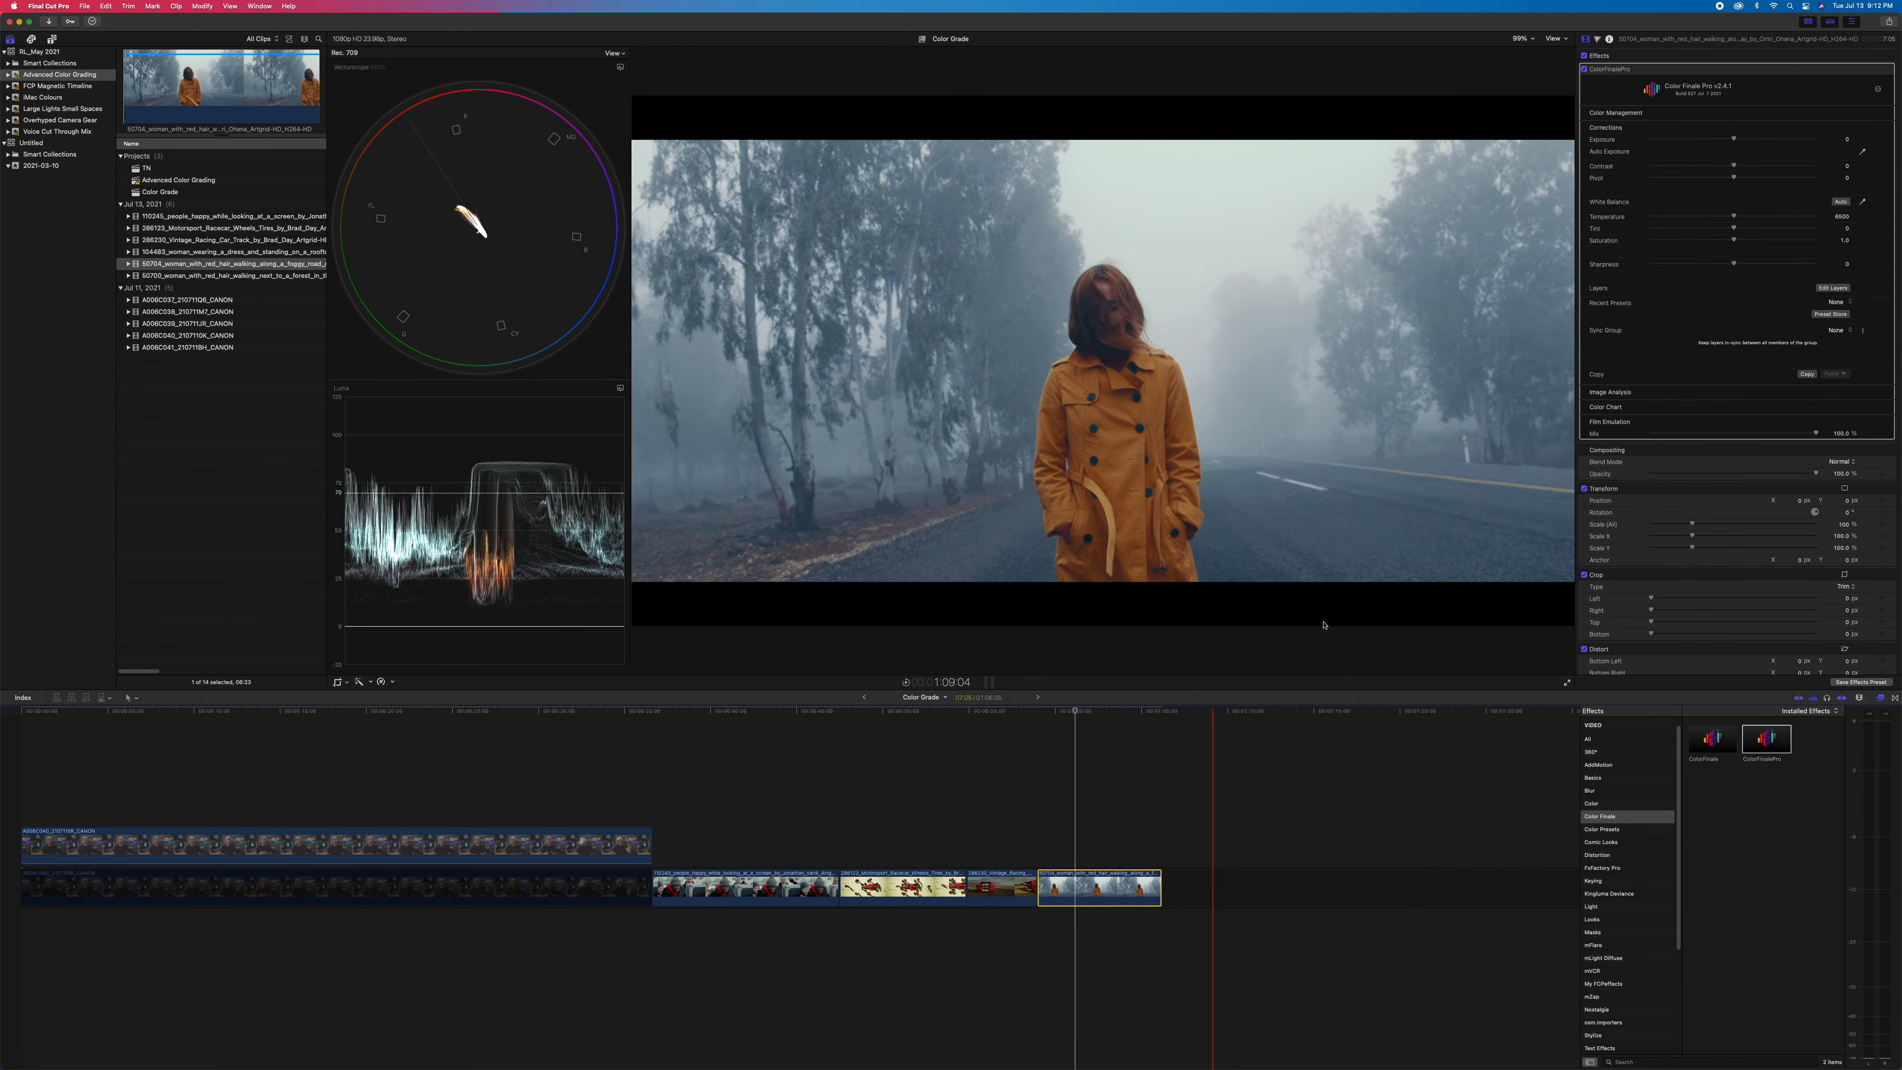
pyautogui.click(1832, 287)
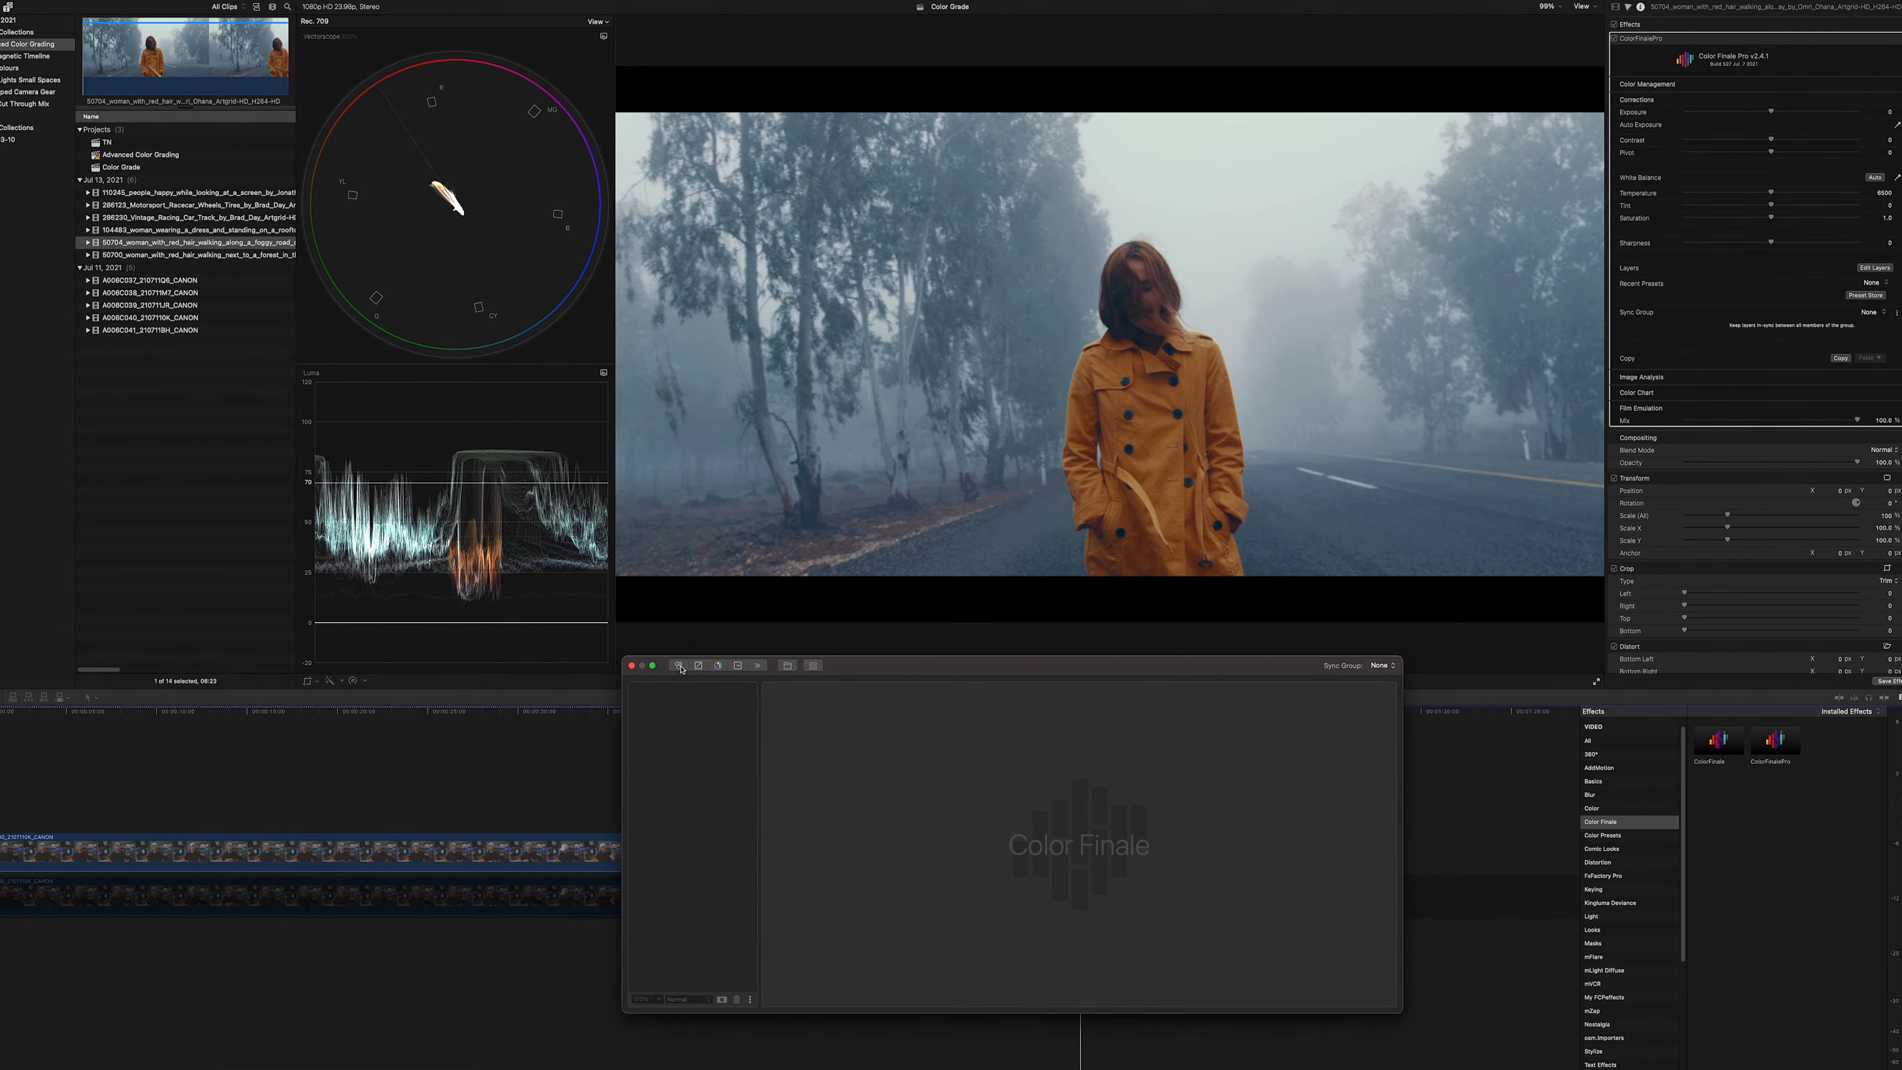
pyautogui.click(679, 666)
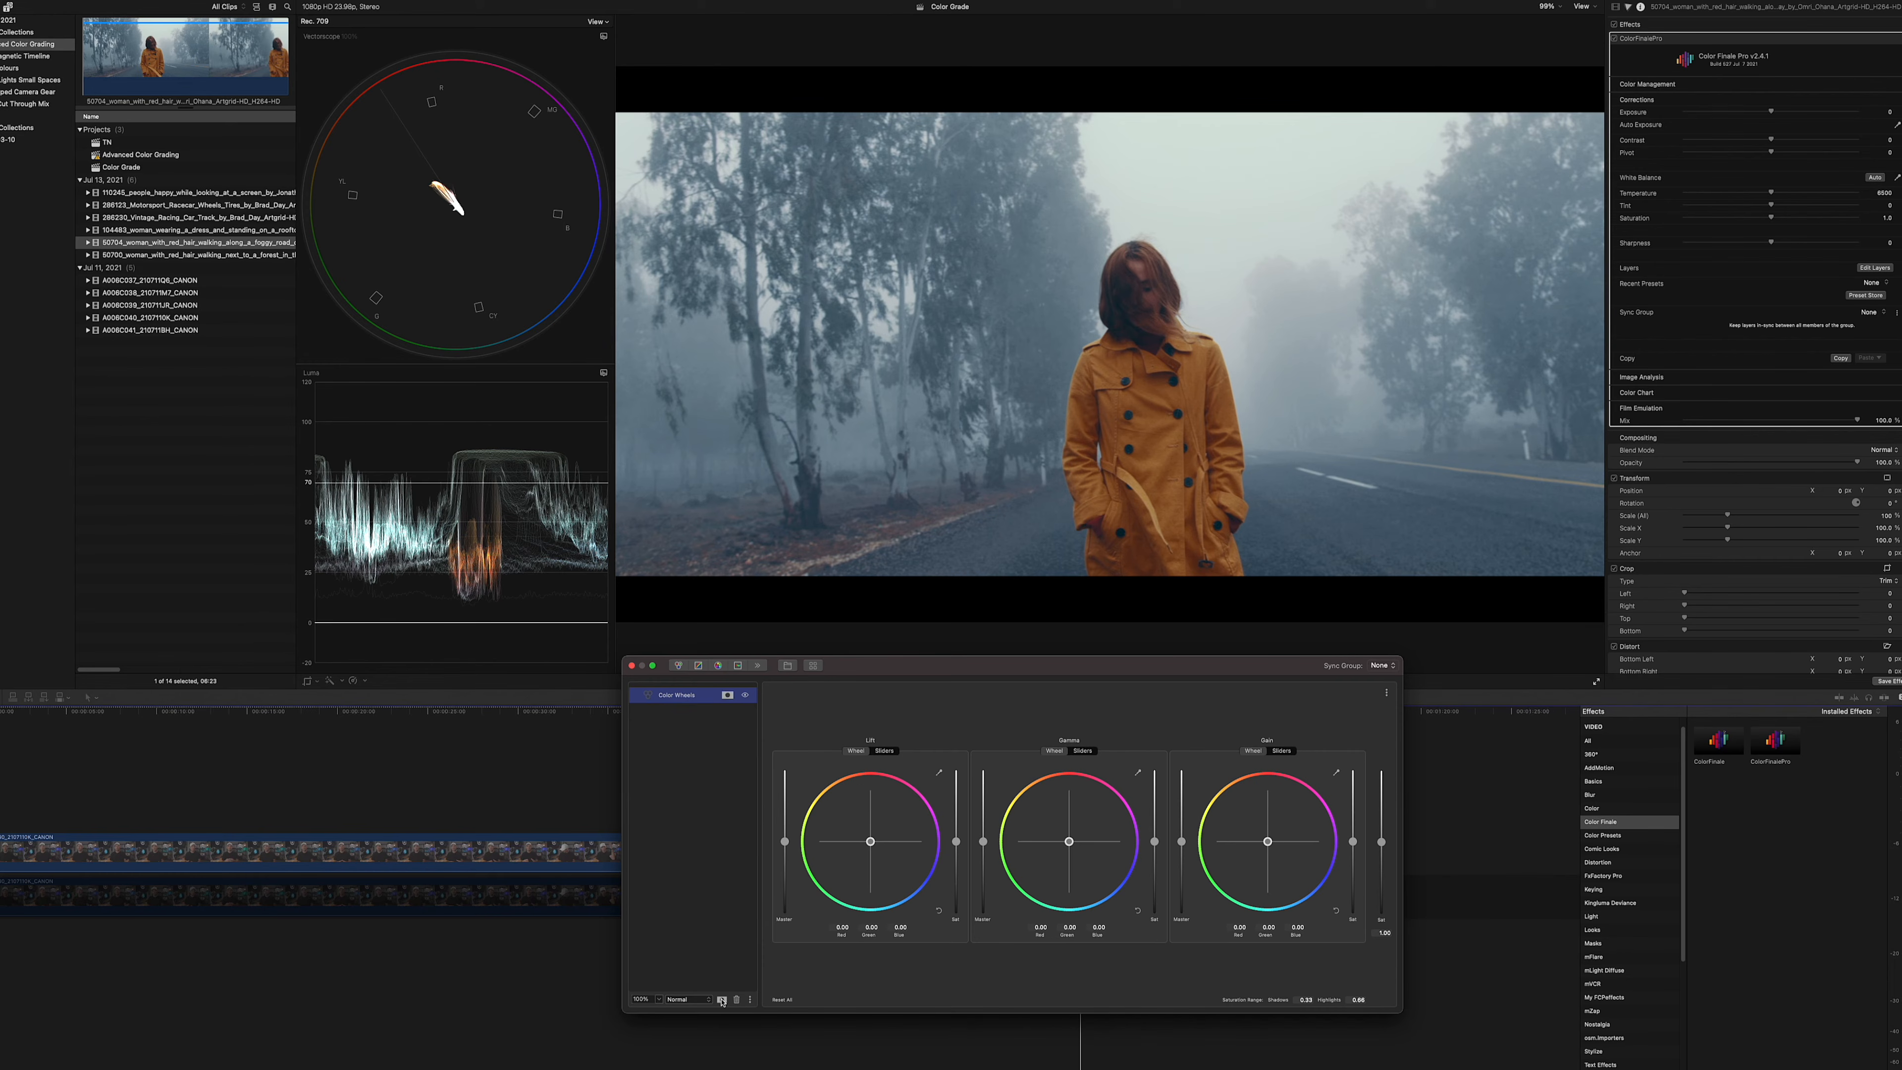
# Add an HSL Mask to the Color Wheels layer and sample the orange coat as its base color.
pyautogui.click(728, 695)
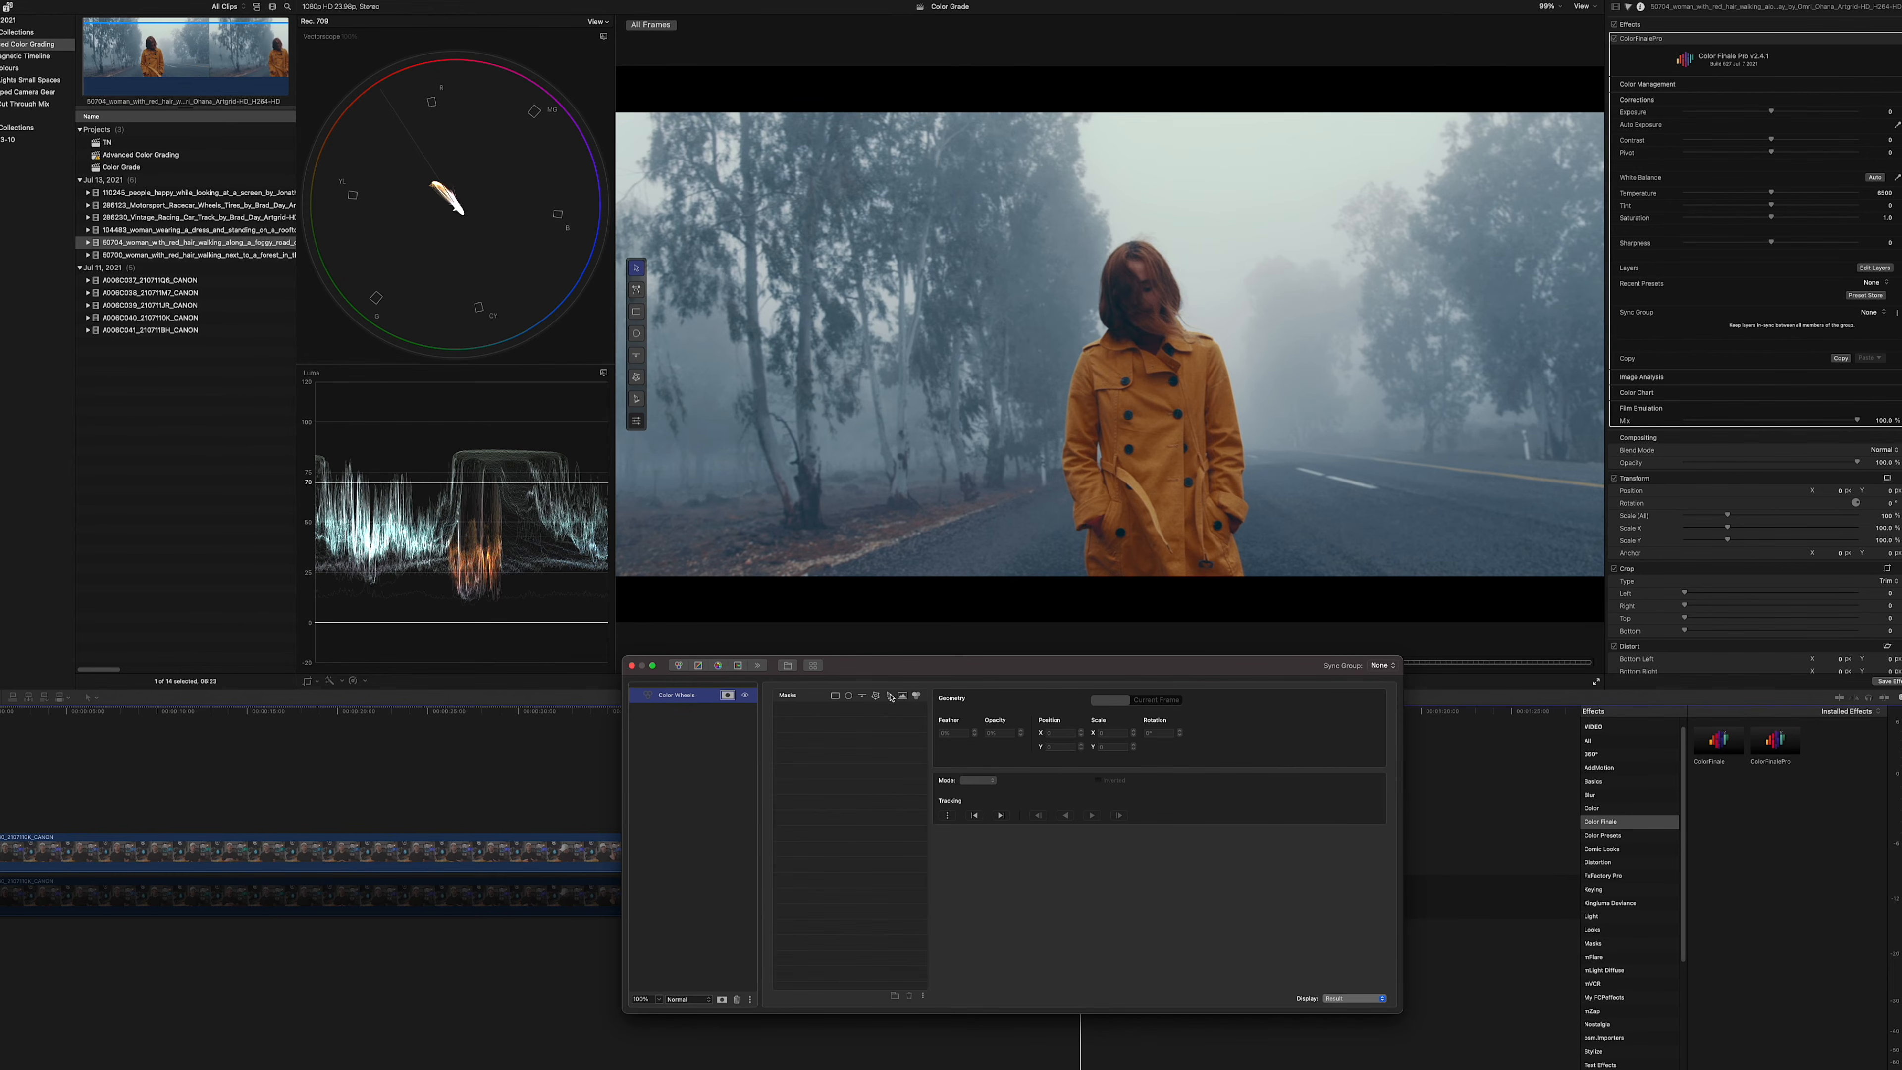
pyautogui.click(916, 696)
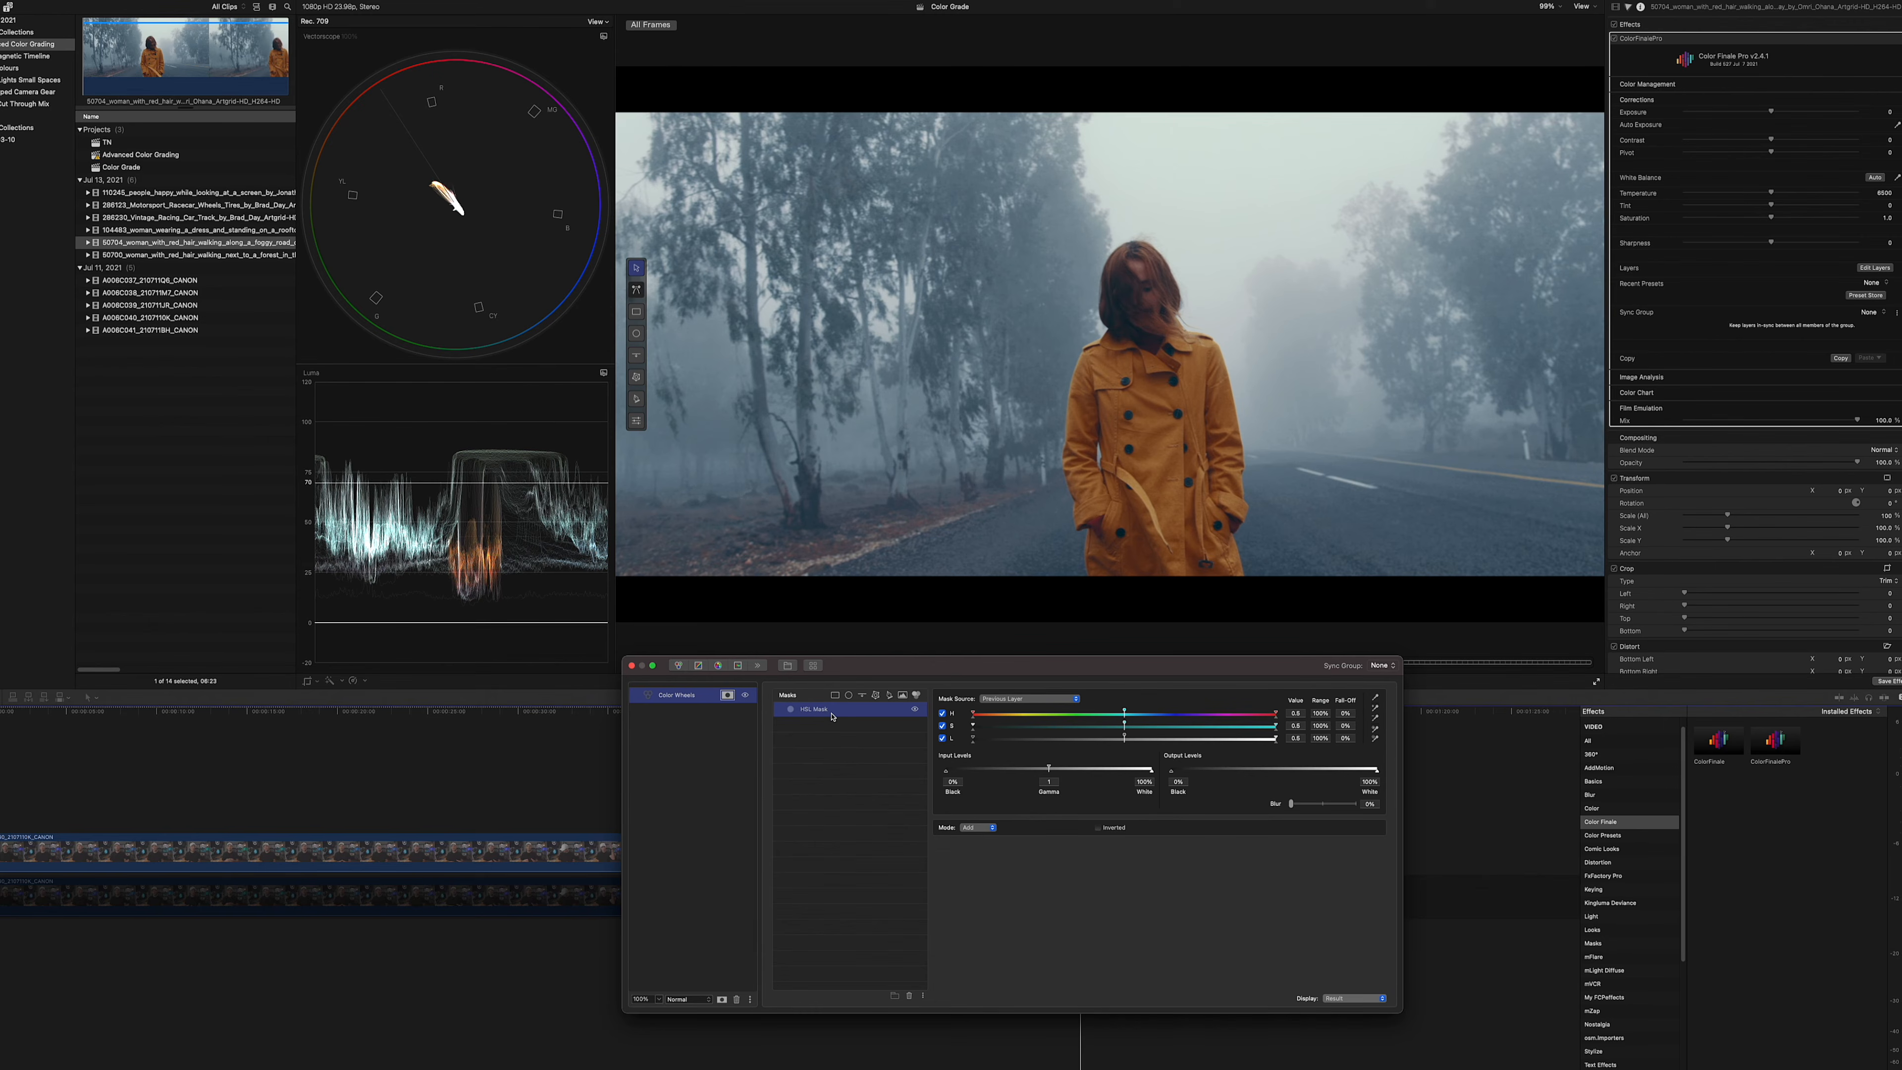
pyautogui.click(1375, 698)
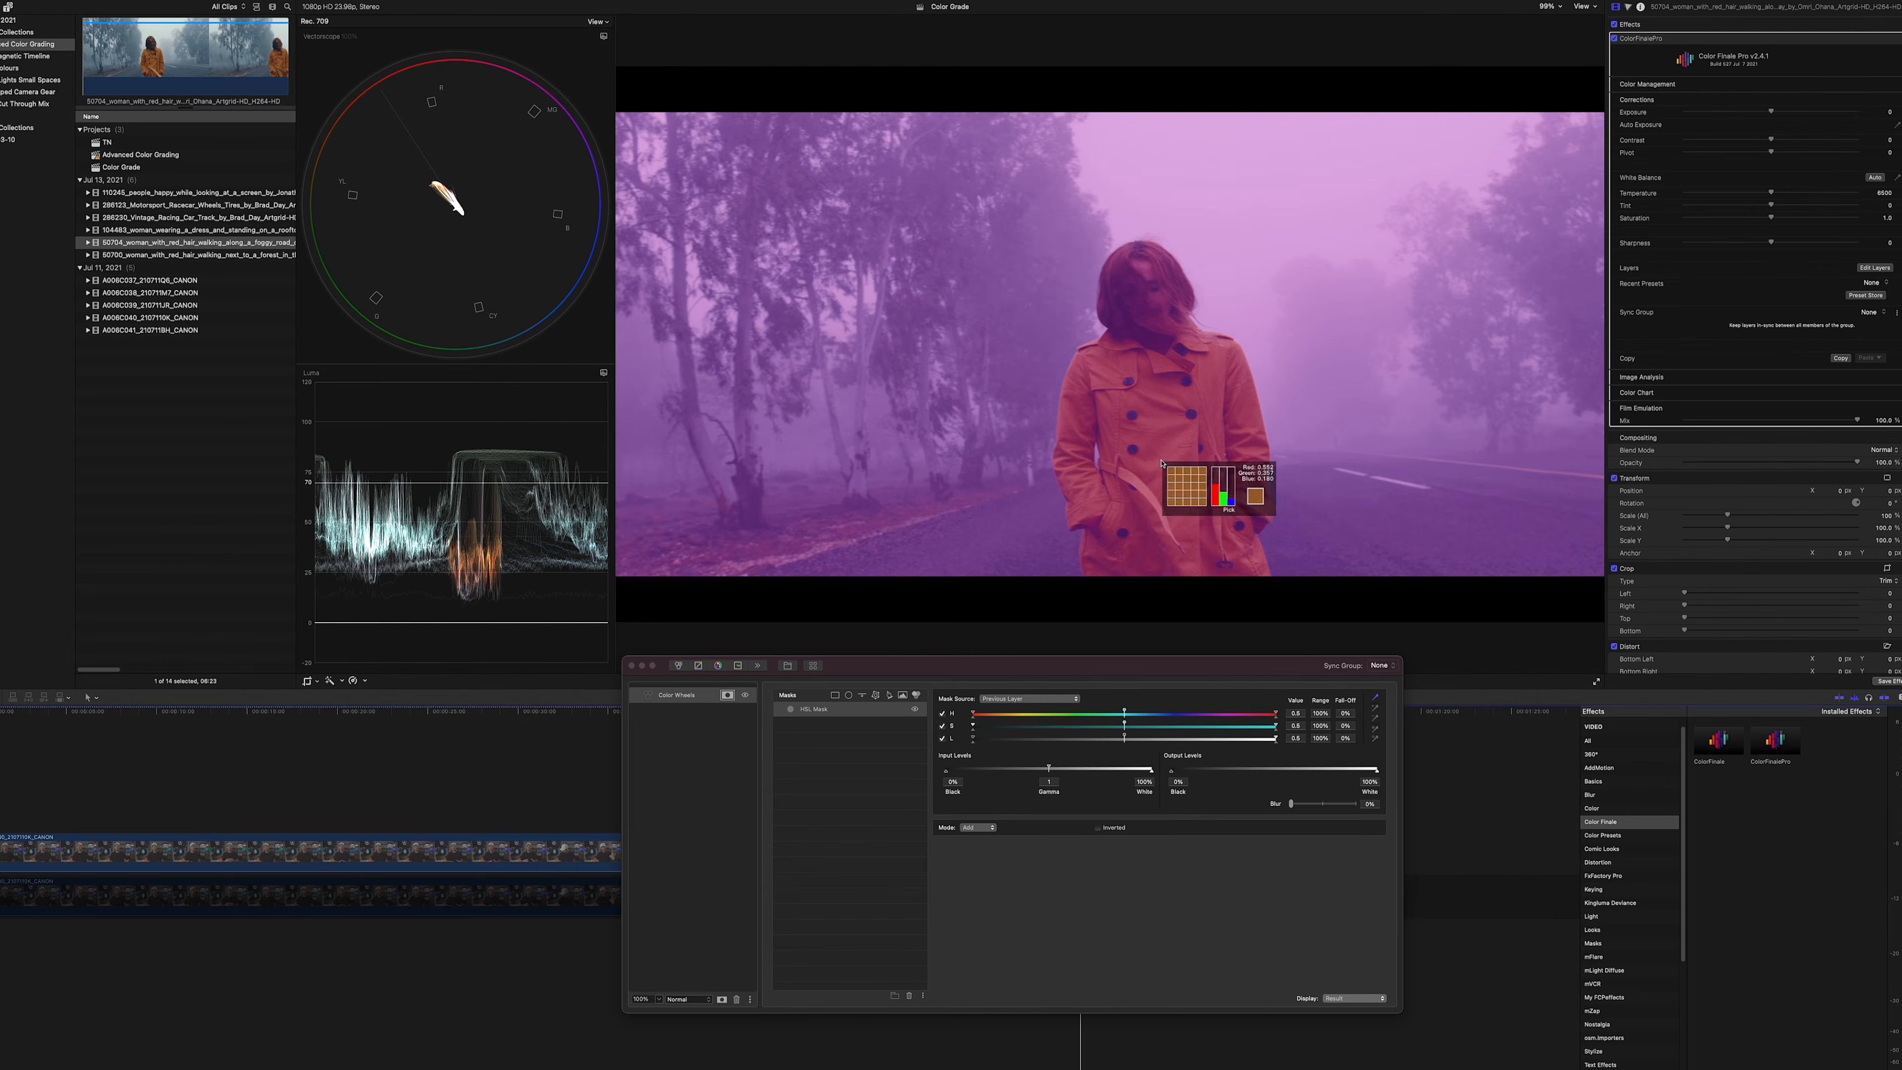
pyautogui.click(1220, 494)
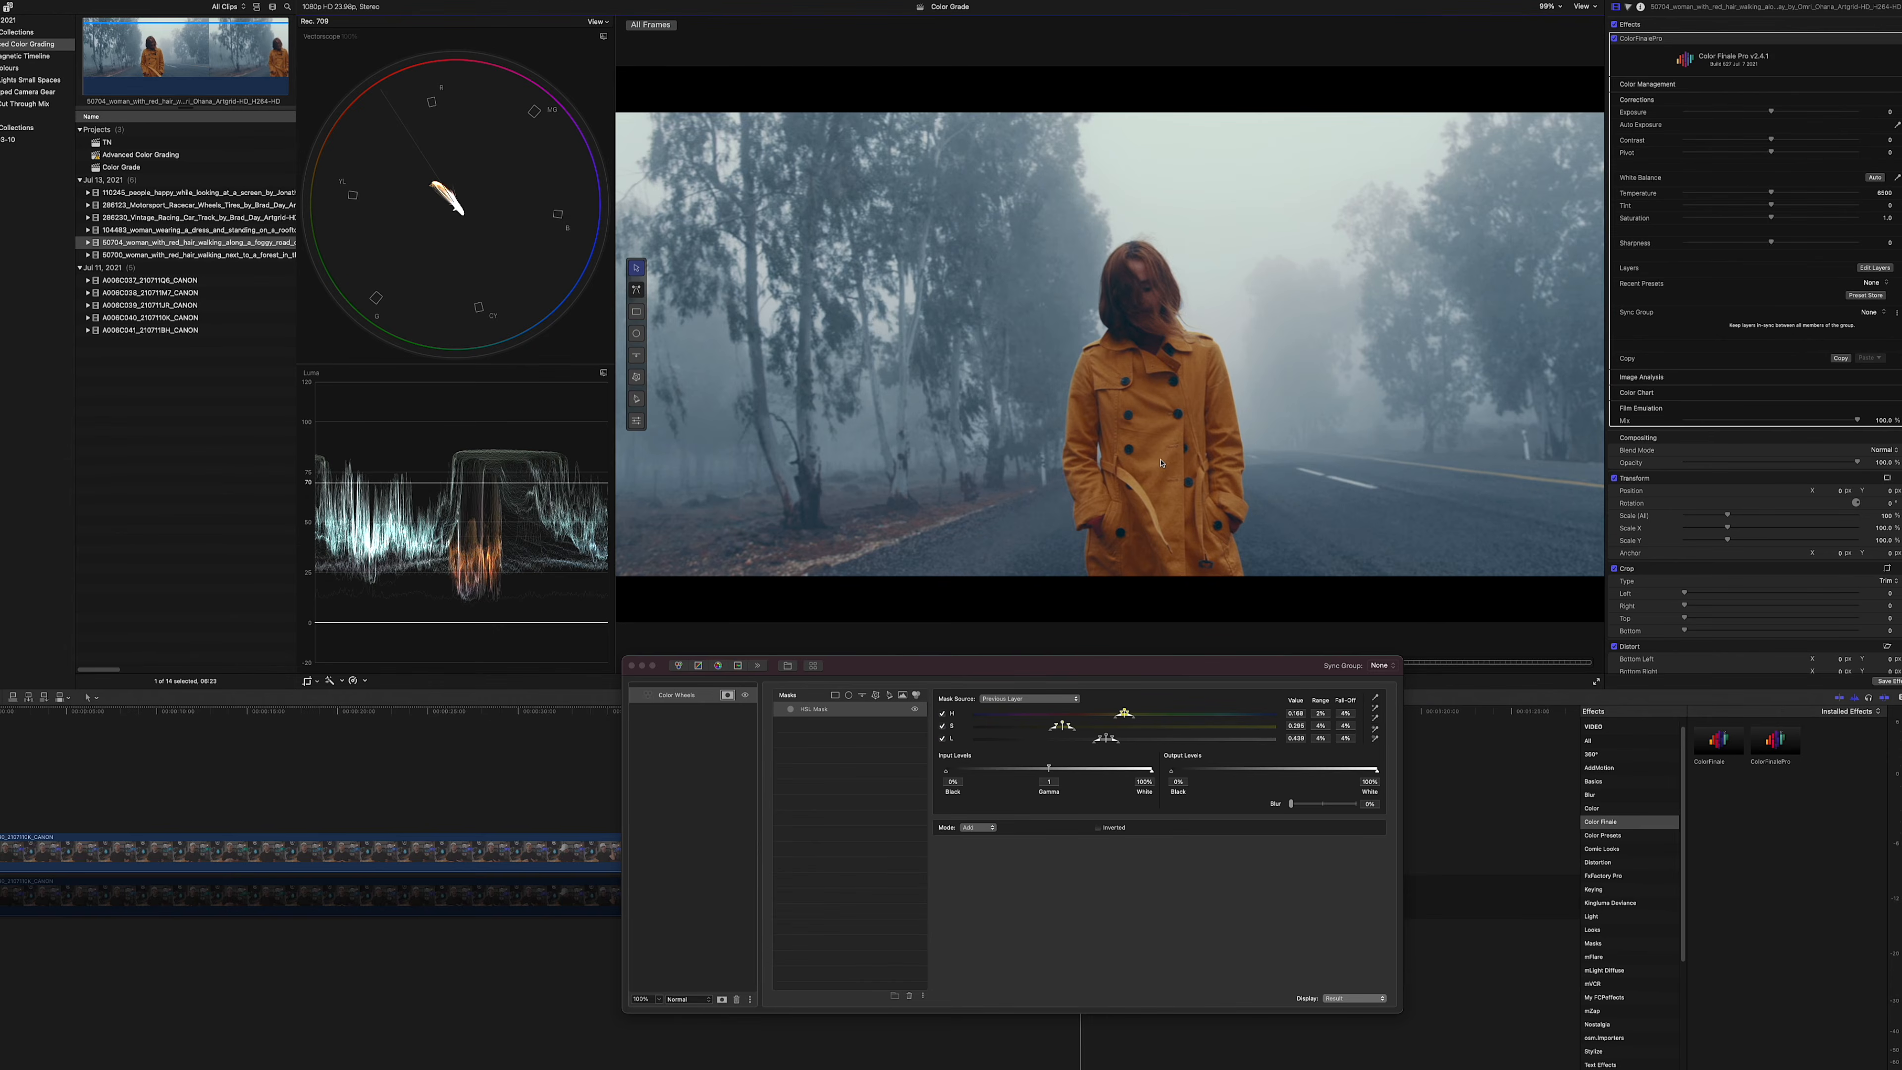
# Add further samples from the coat's chest, front and belt areas to the HSL Mask.
pyautogui.click(1375, 708)
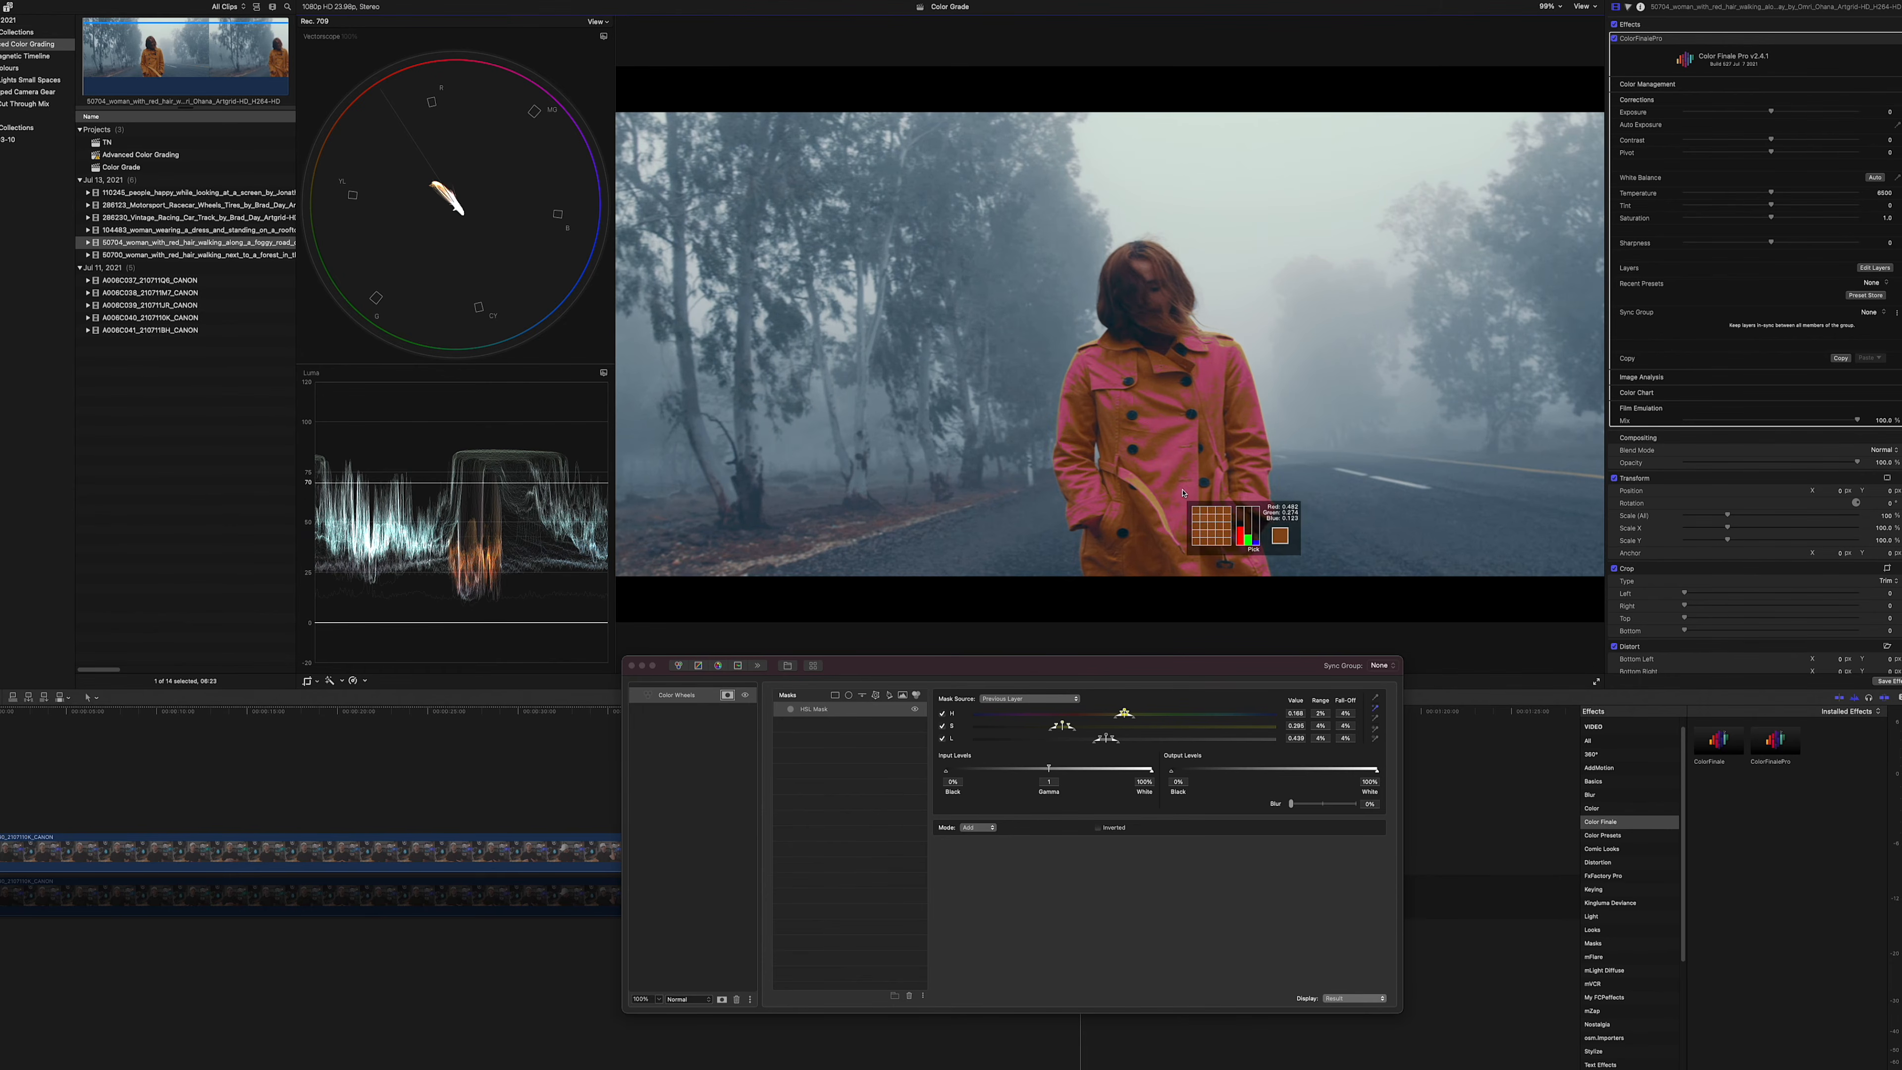
pyautogui.click(1159, 453)
pyautogui.click(1375, 708)
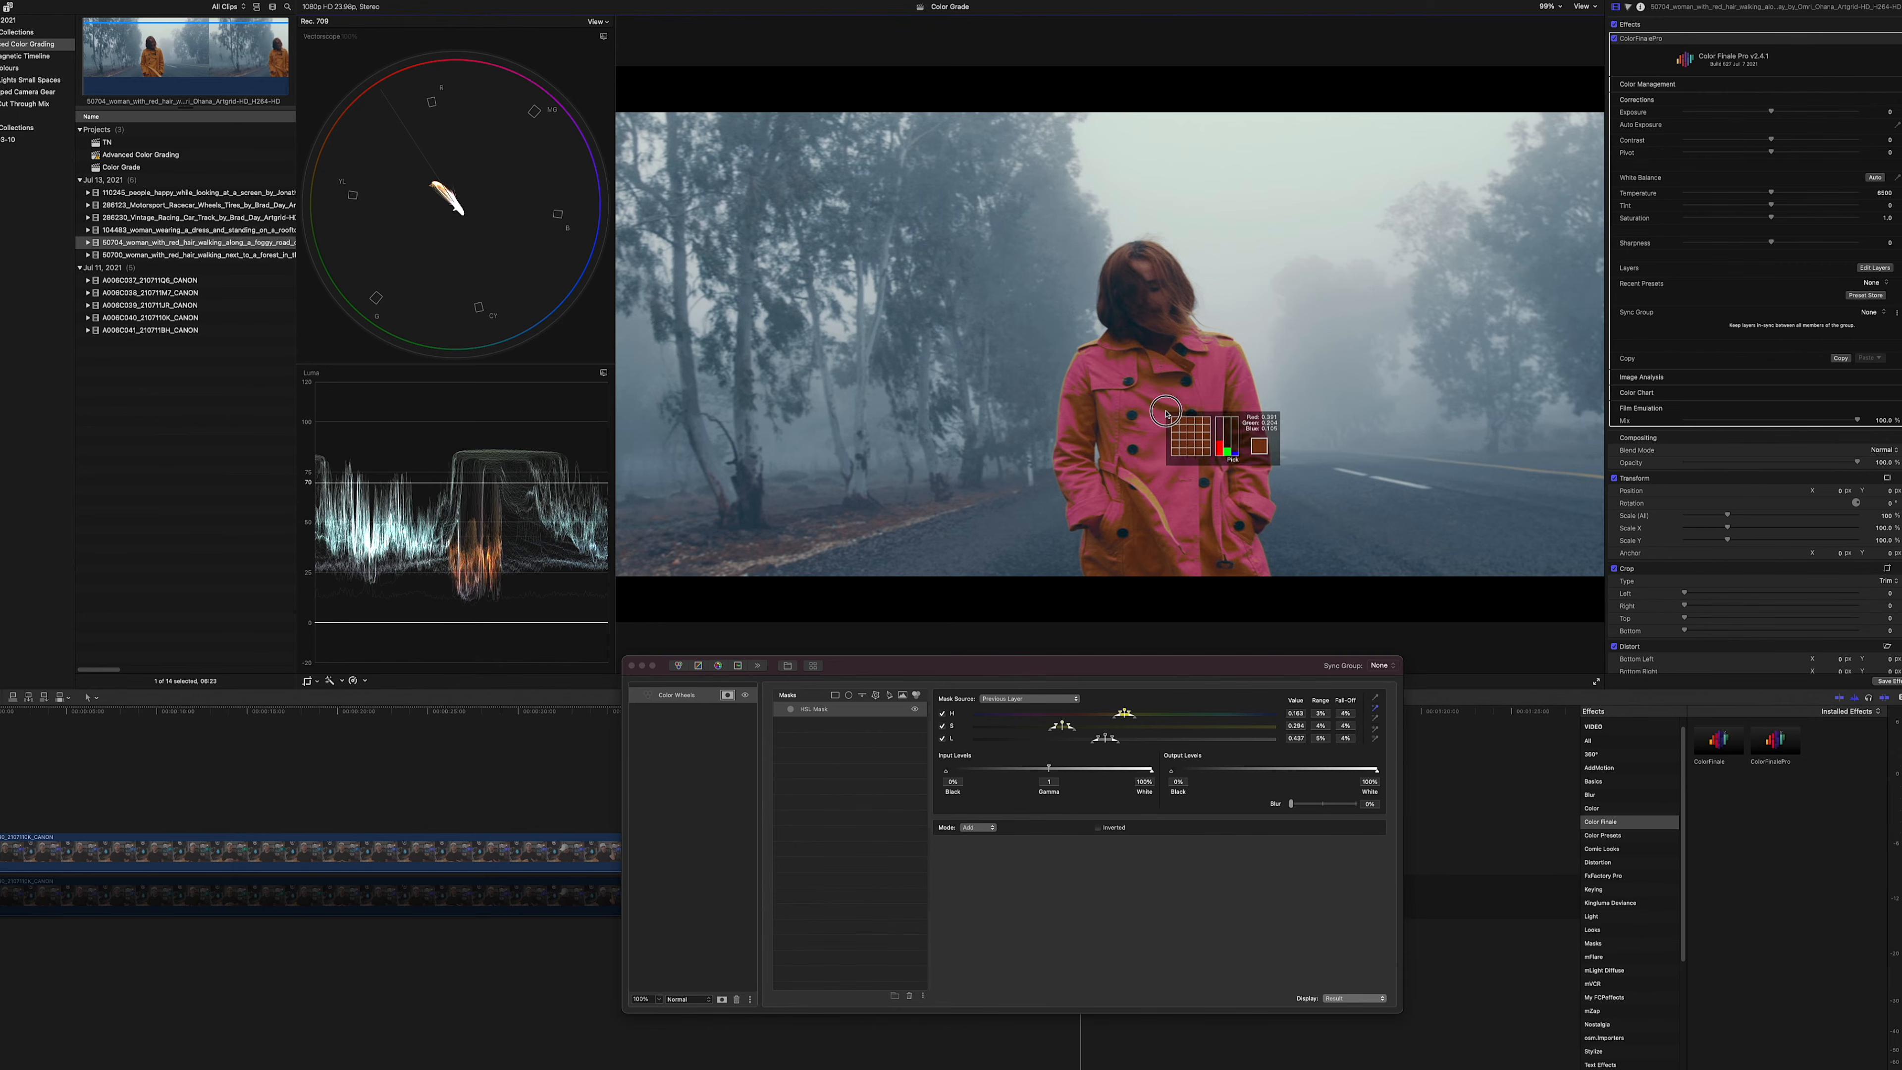
pyautogui.click(1166, 414)
pyautogui.click(1375, 707)
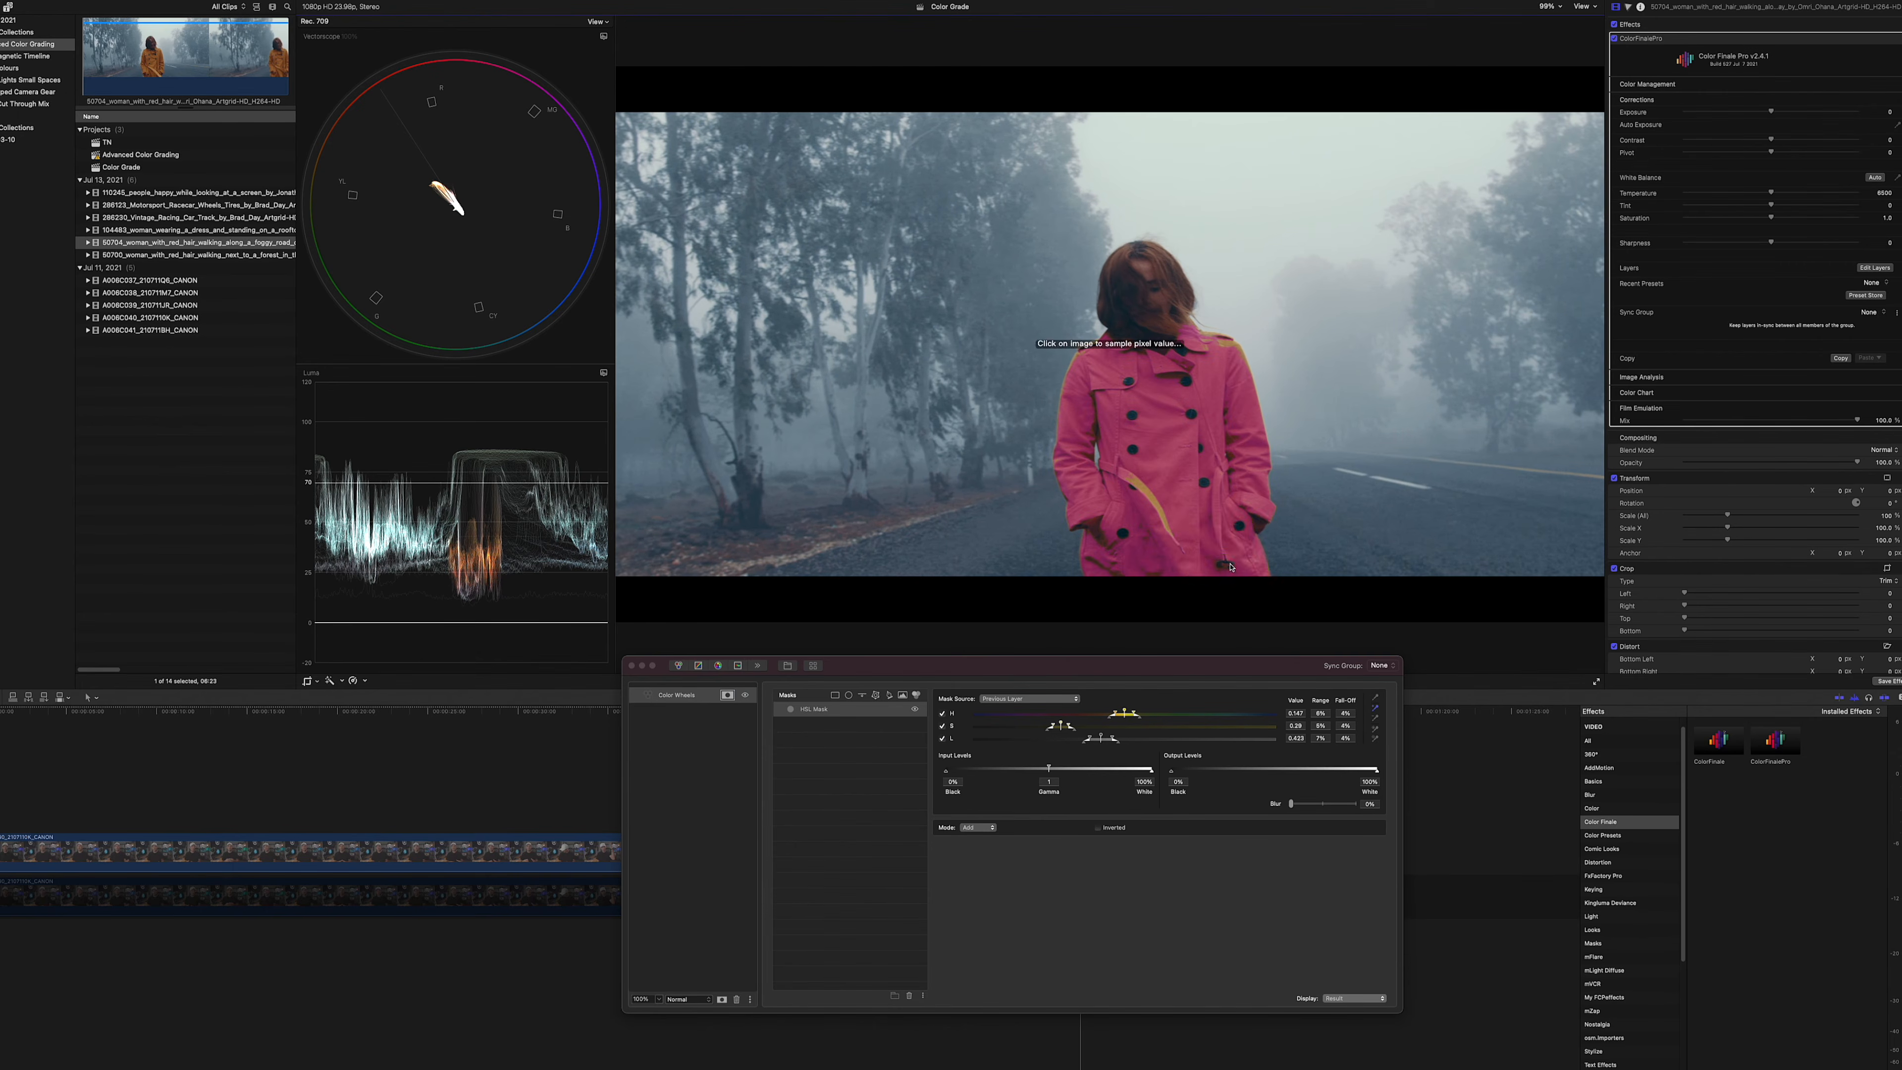
pyautogui.click(1152, 502)
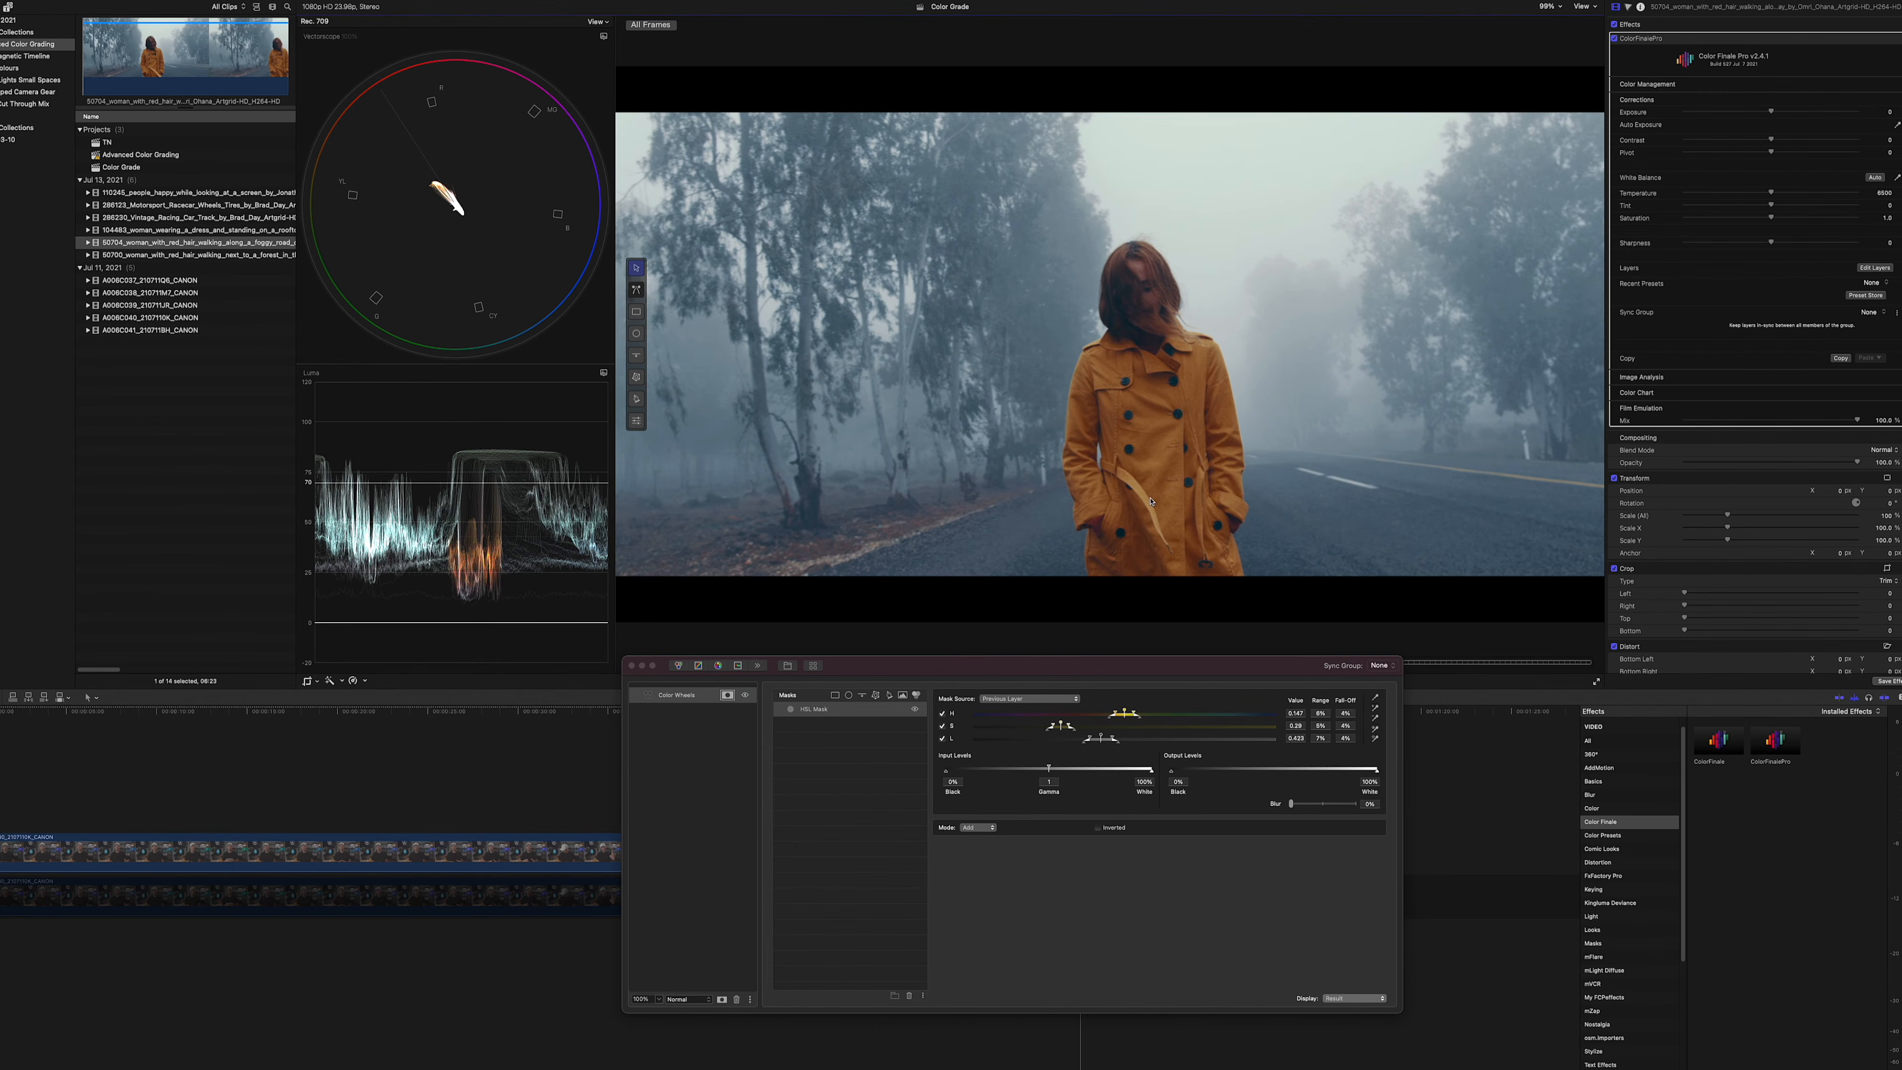
pyautogui.click(1375, 712)
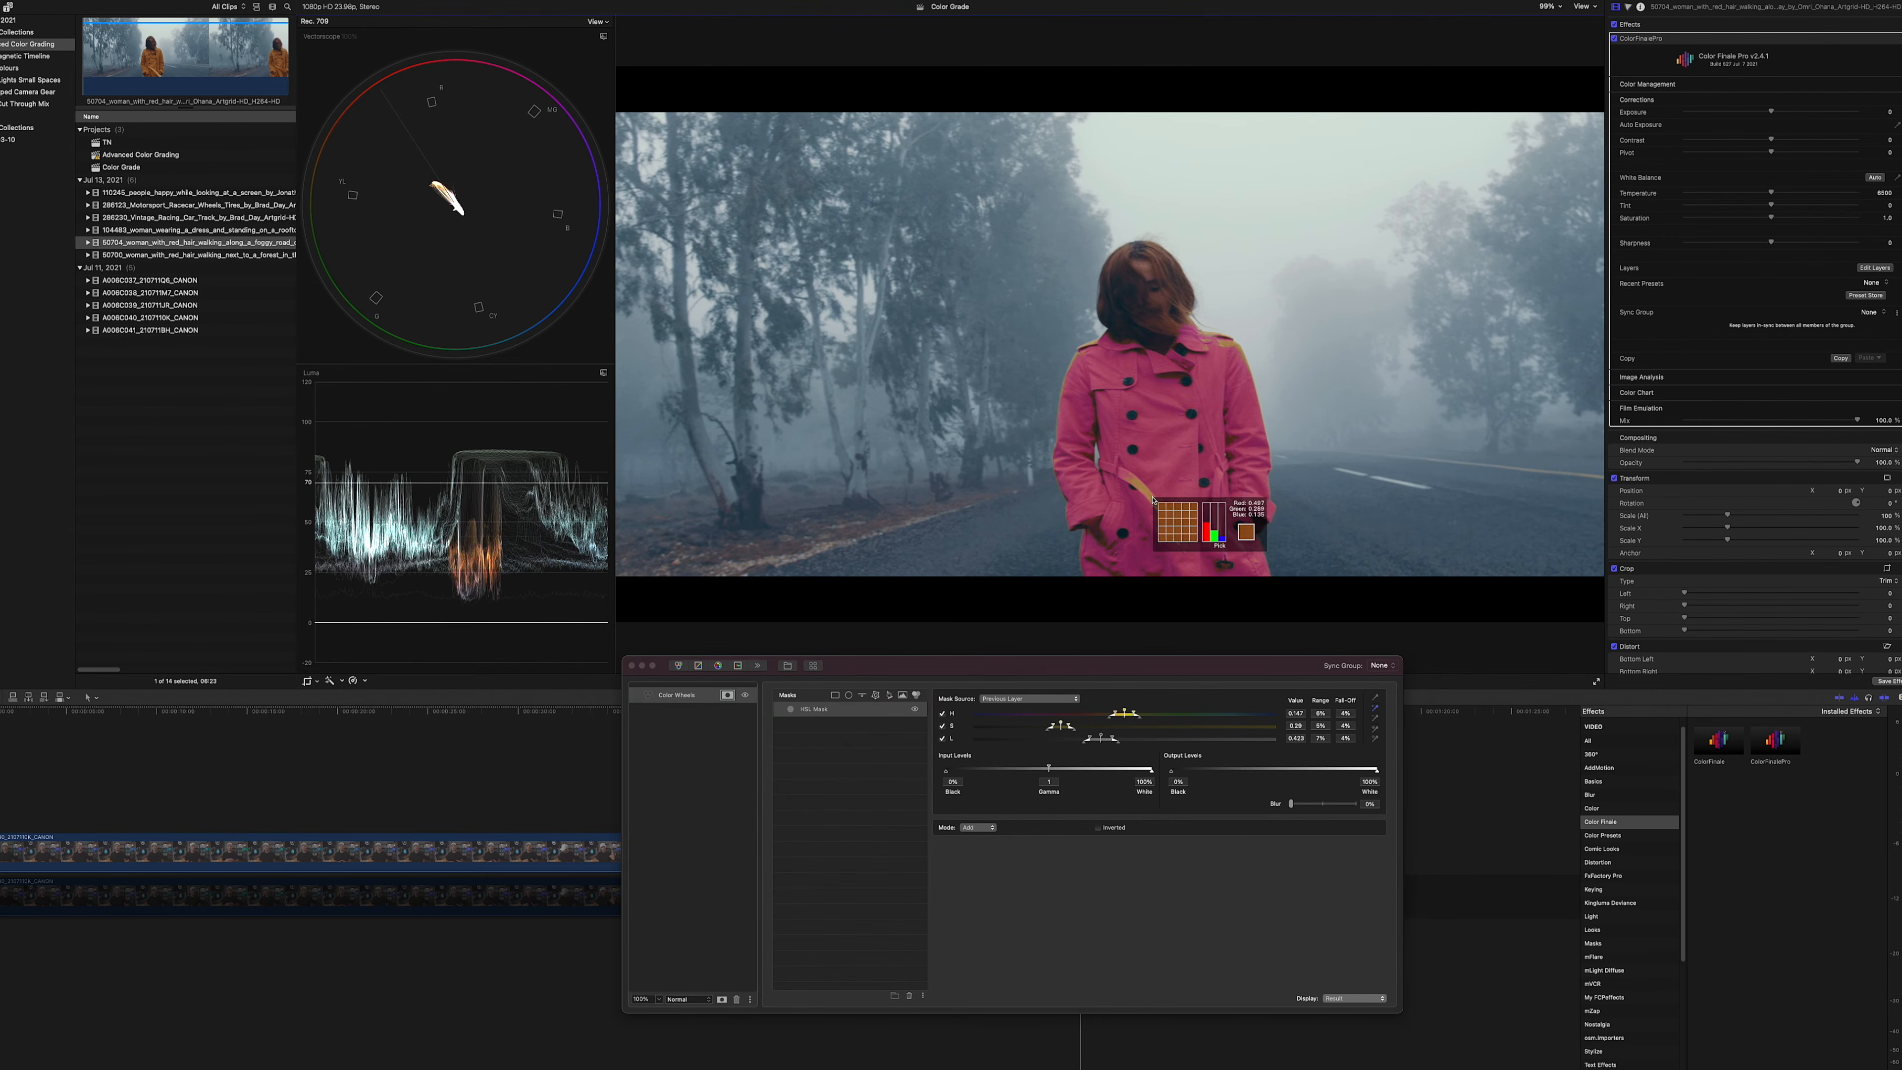
pyautogui.click(1148, 501)
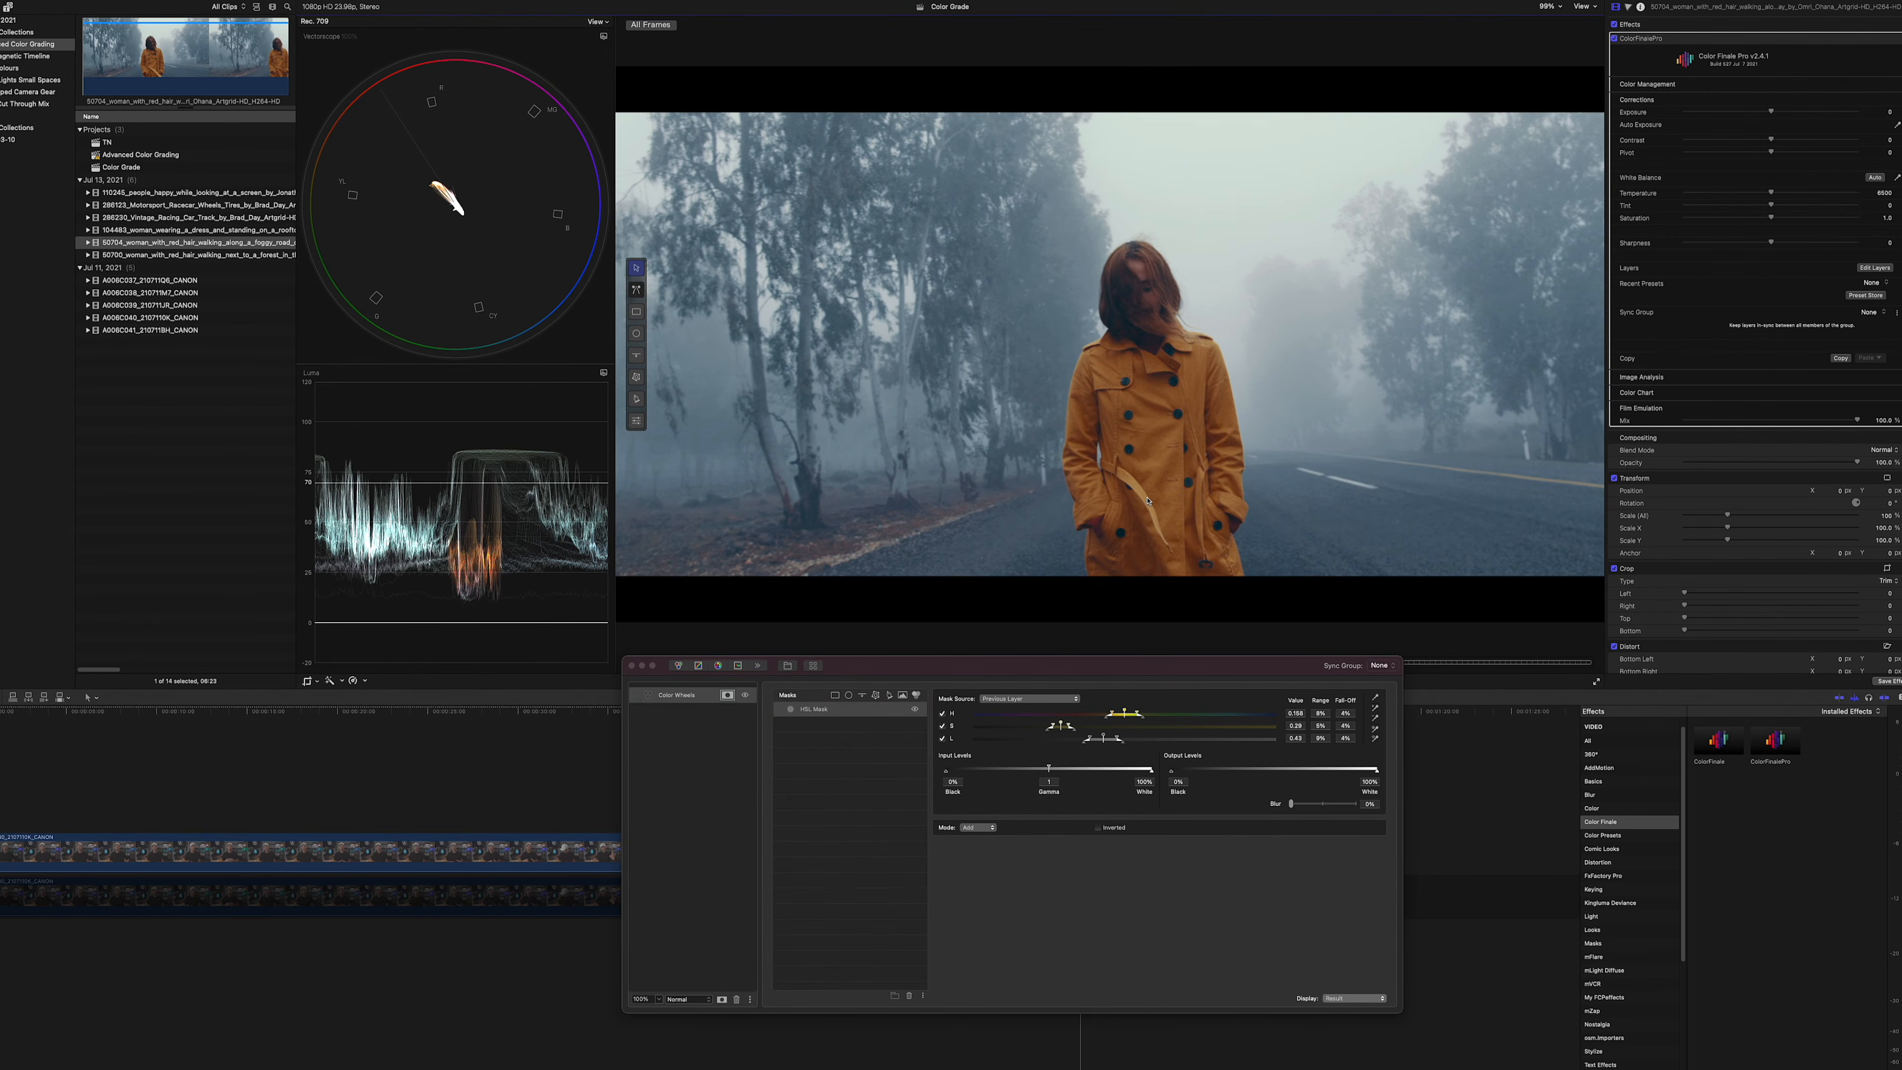
# Widen the HSL Mask with a sample dragged across the coat, and extend its falloff with a sample from the hair.
pyautogui.click(1376, 736)
pyautogui.moveTo(1162, 395)
pyautogui.mouseDown()
pyautogui.moveTo(1167, 428)
pyautogui.moveTo(1139, 398)
pyautogui.mouseUp()
pyautogui.click(1375, 728)
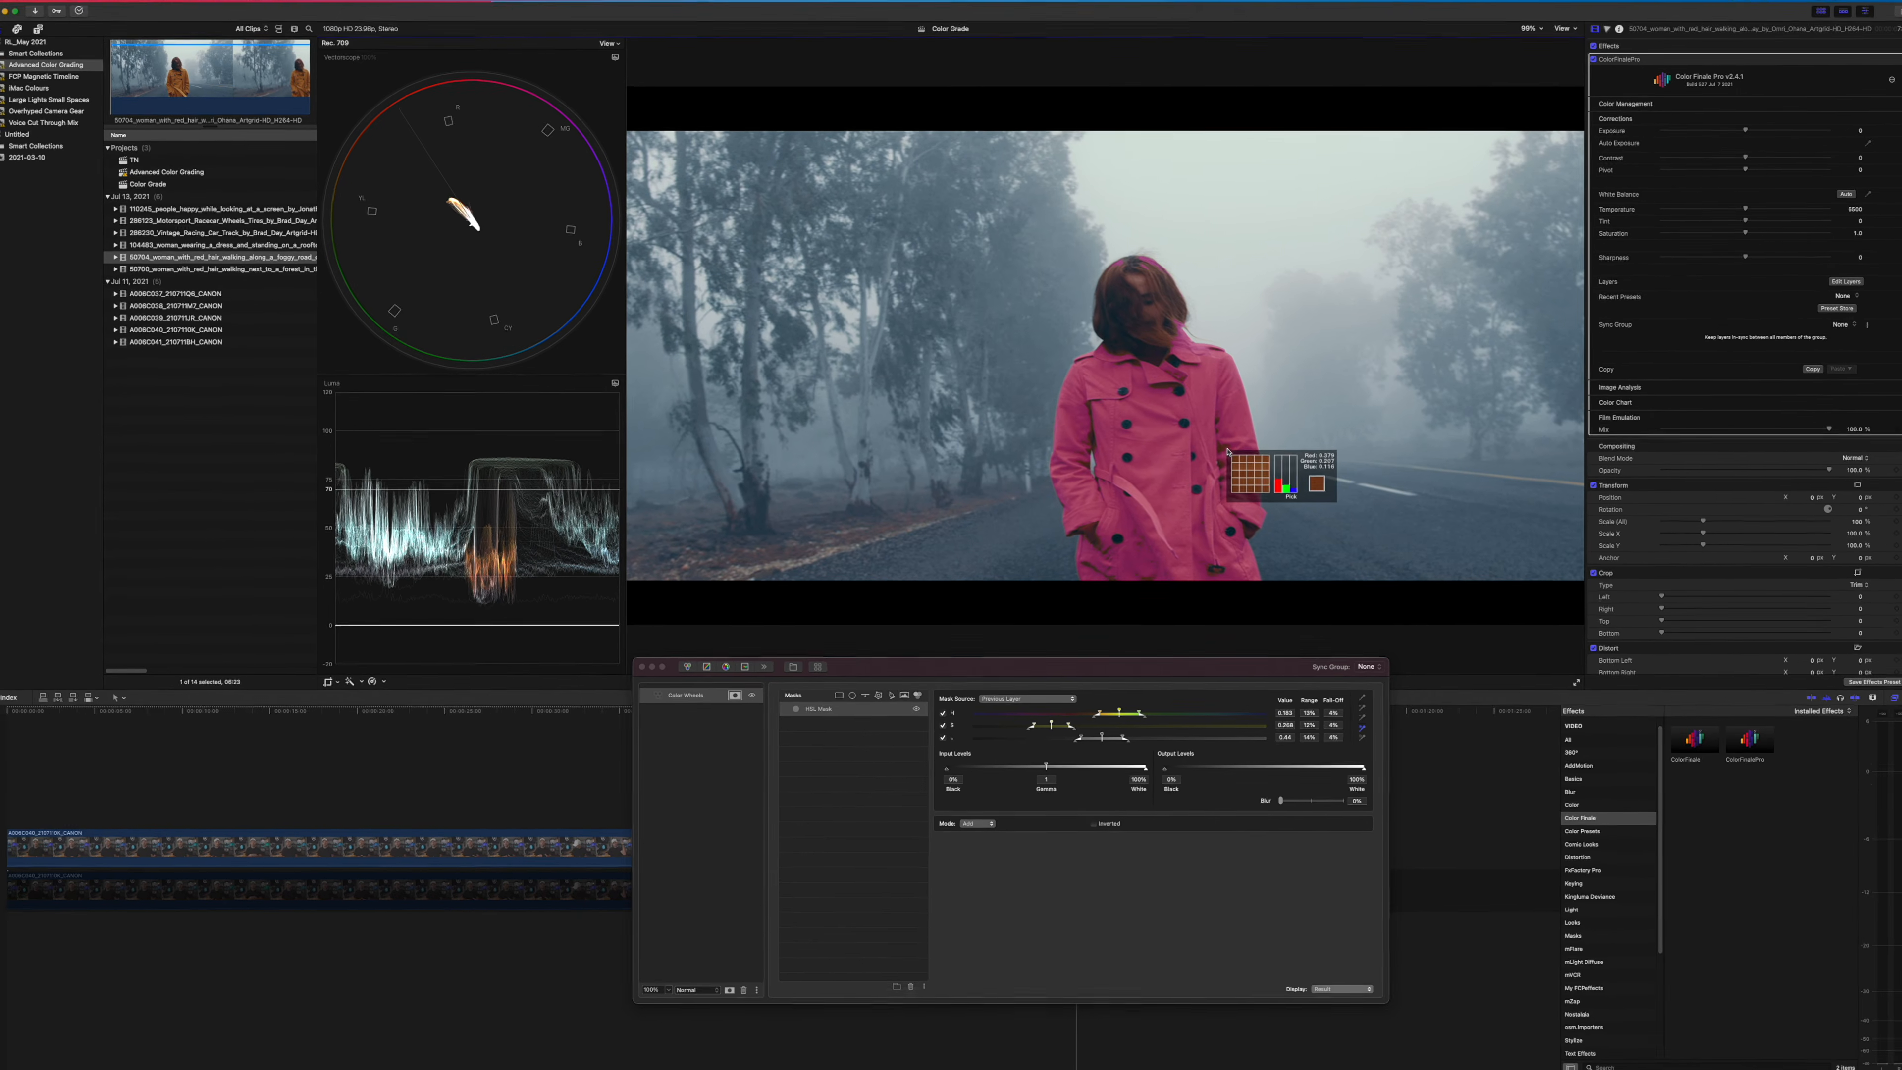
pyautogui.click(1116, 273)
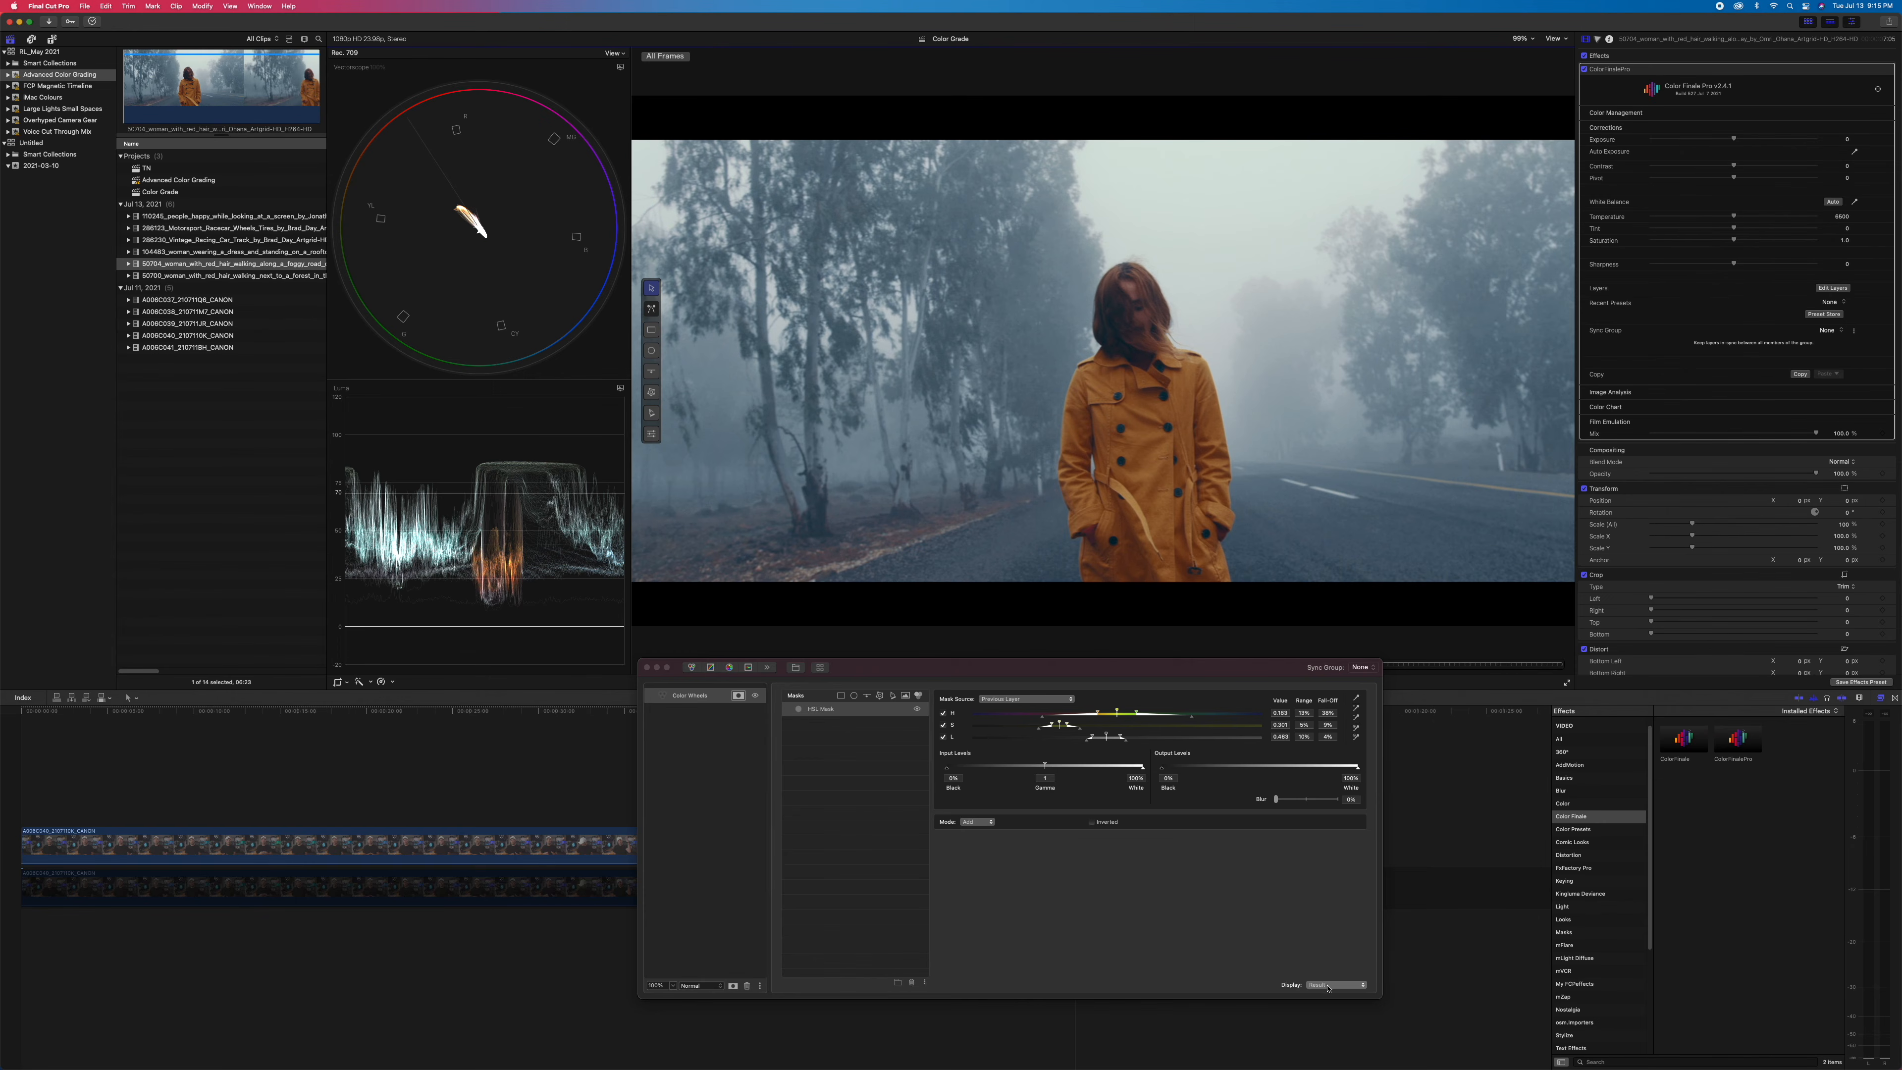
# Switch the display to Composite Mask and set the HSL Mask's blur to 1%.
pyautogui.click(1327, 986)
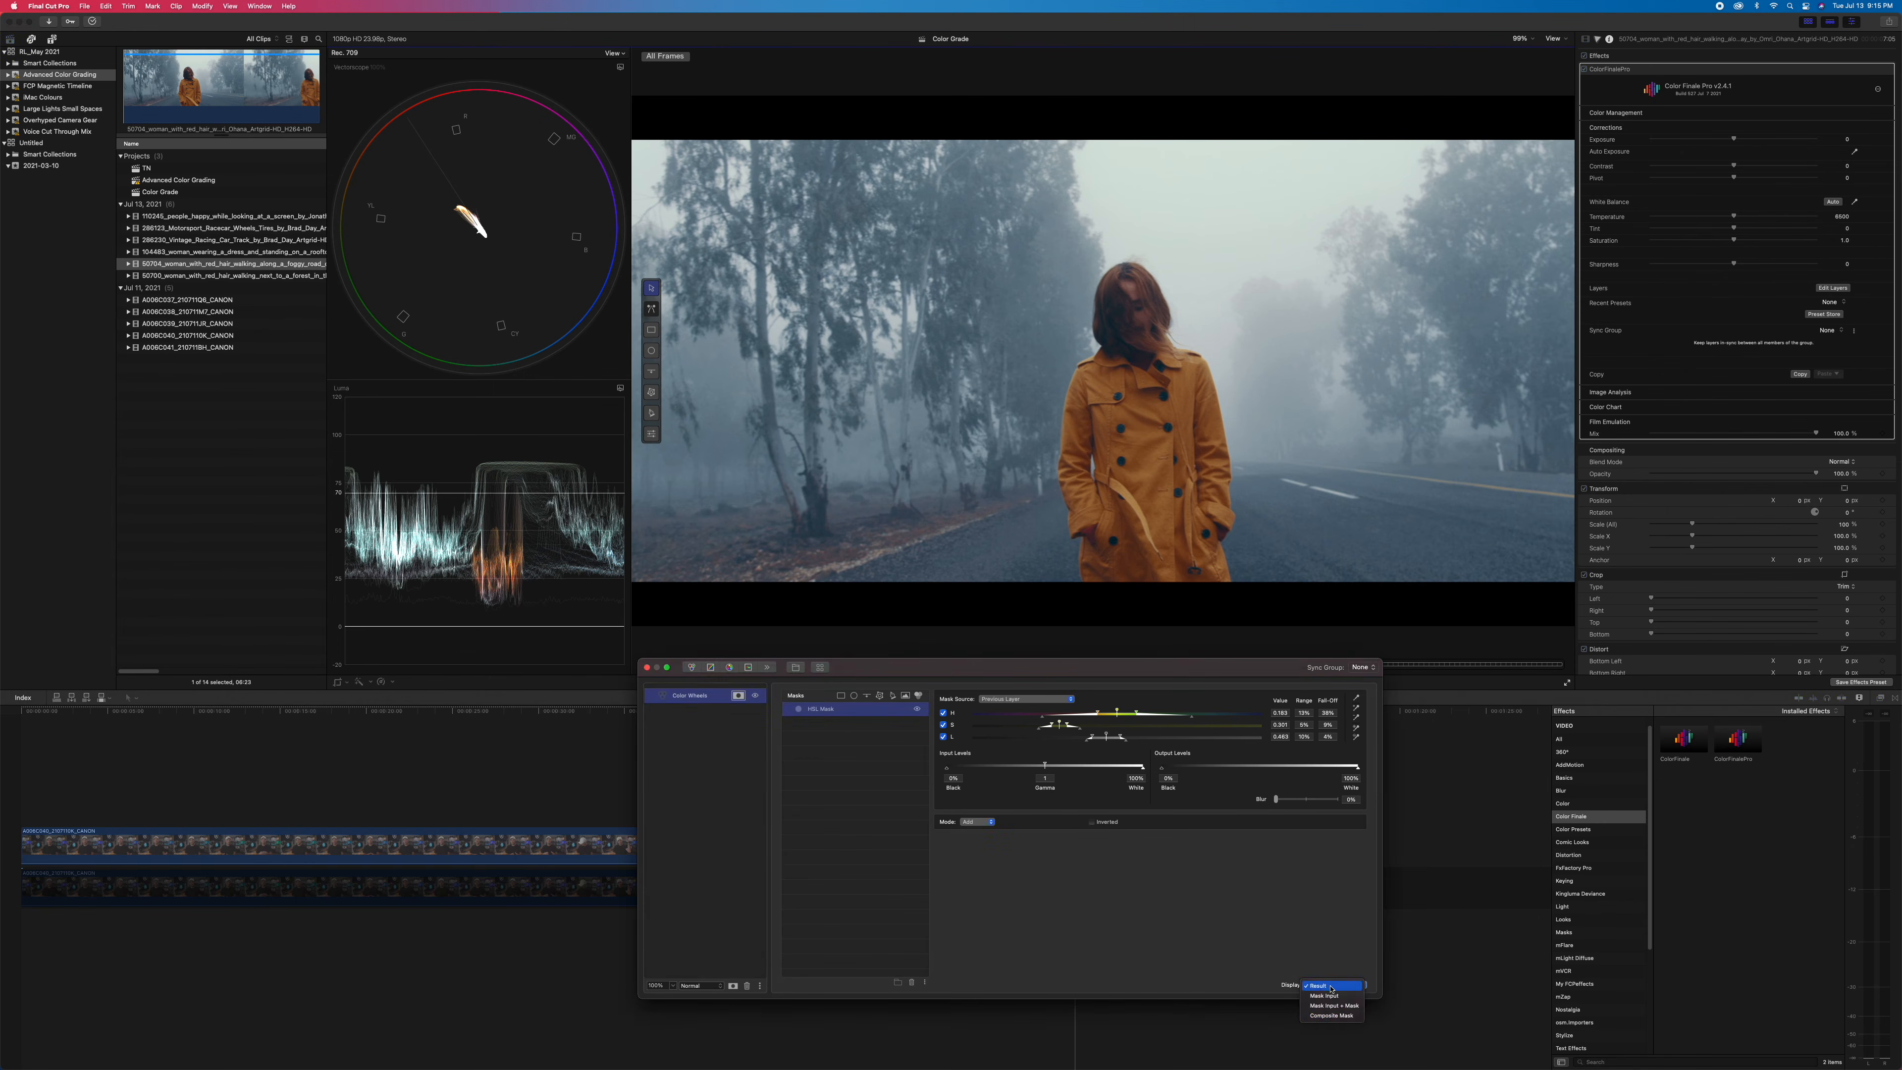
pyautogui.click(1341, 1016)
pyautogui.click(1341, 1019)
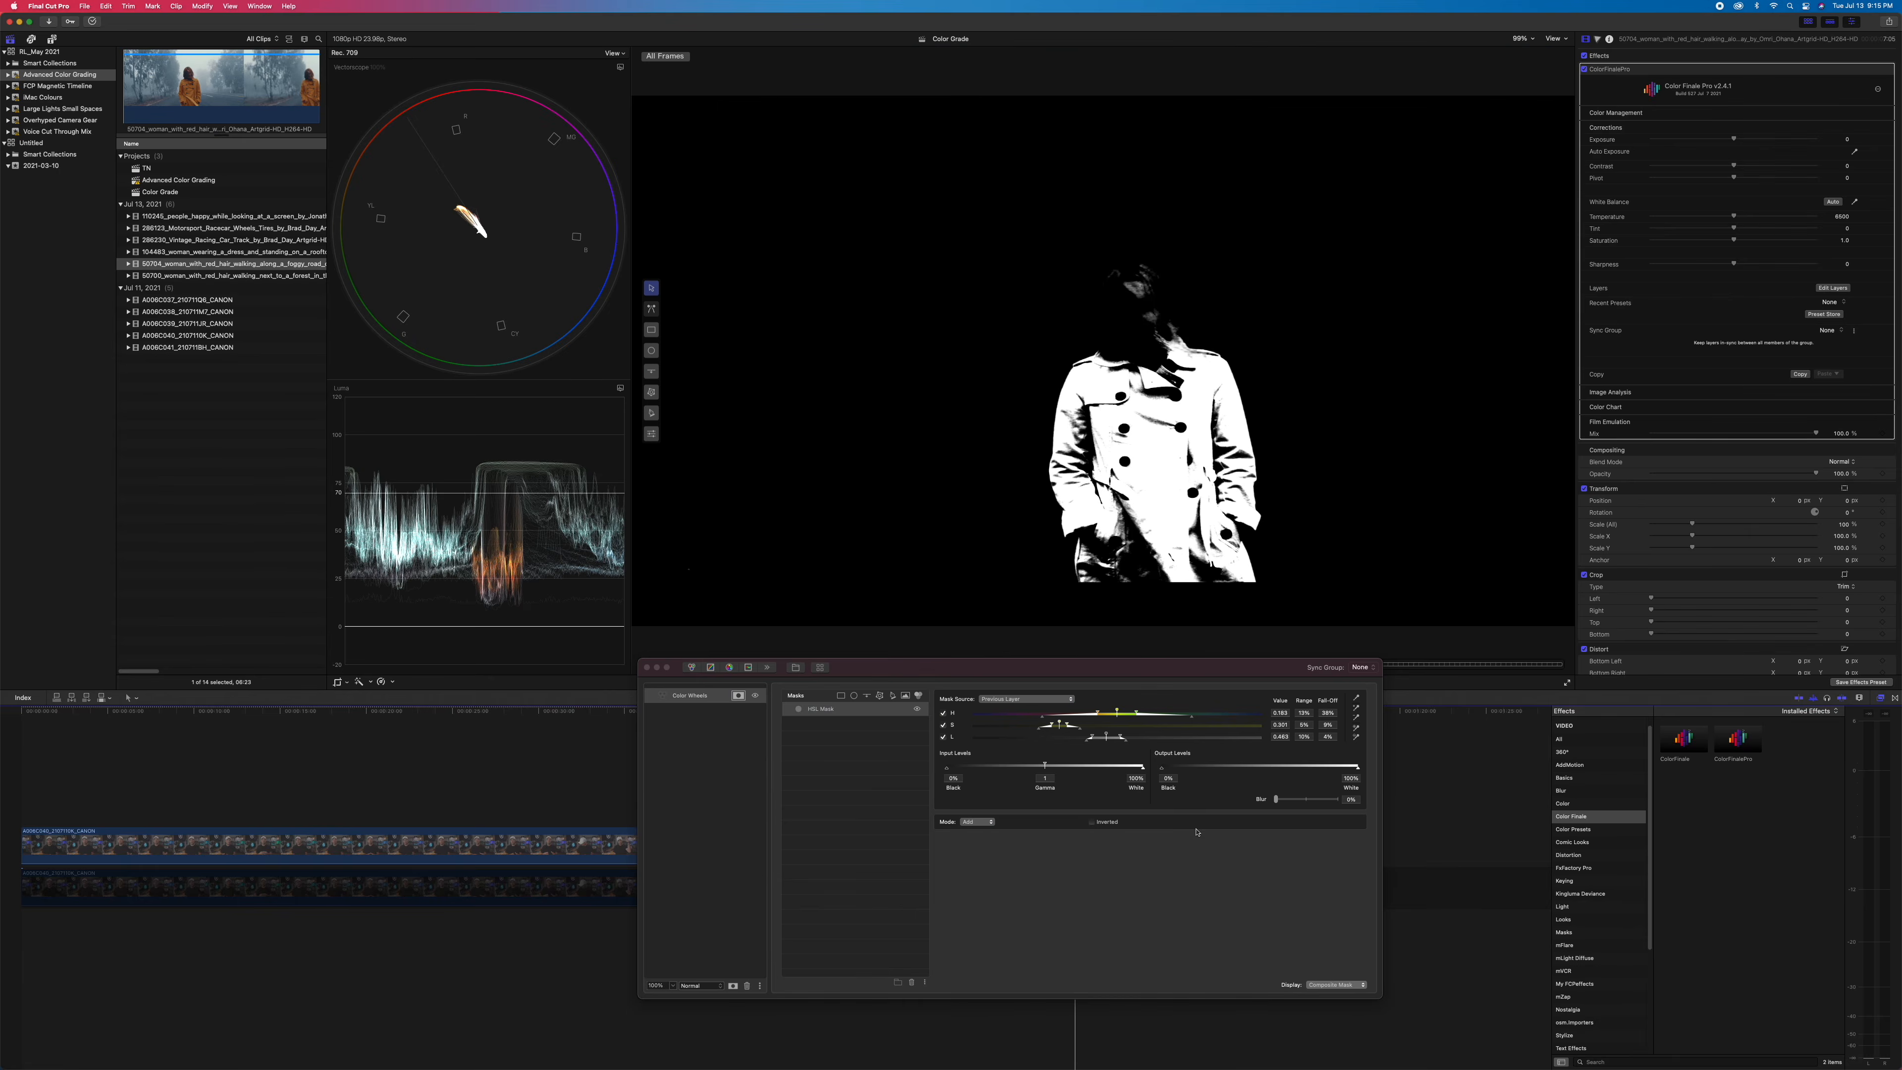
pyautogui.click(1333, 801)
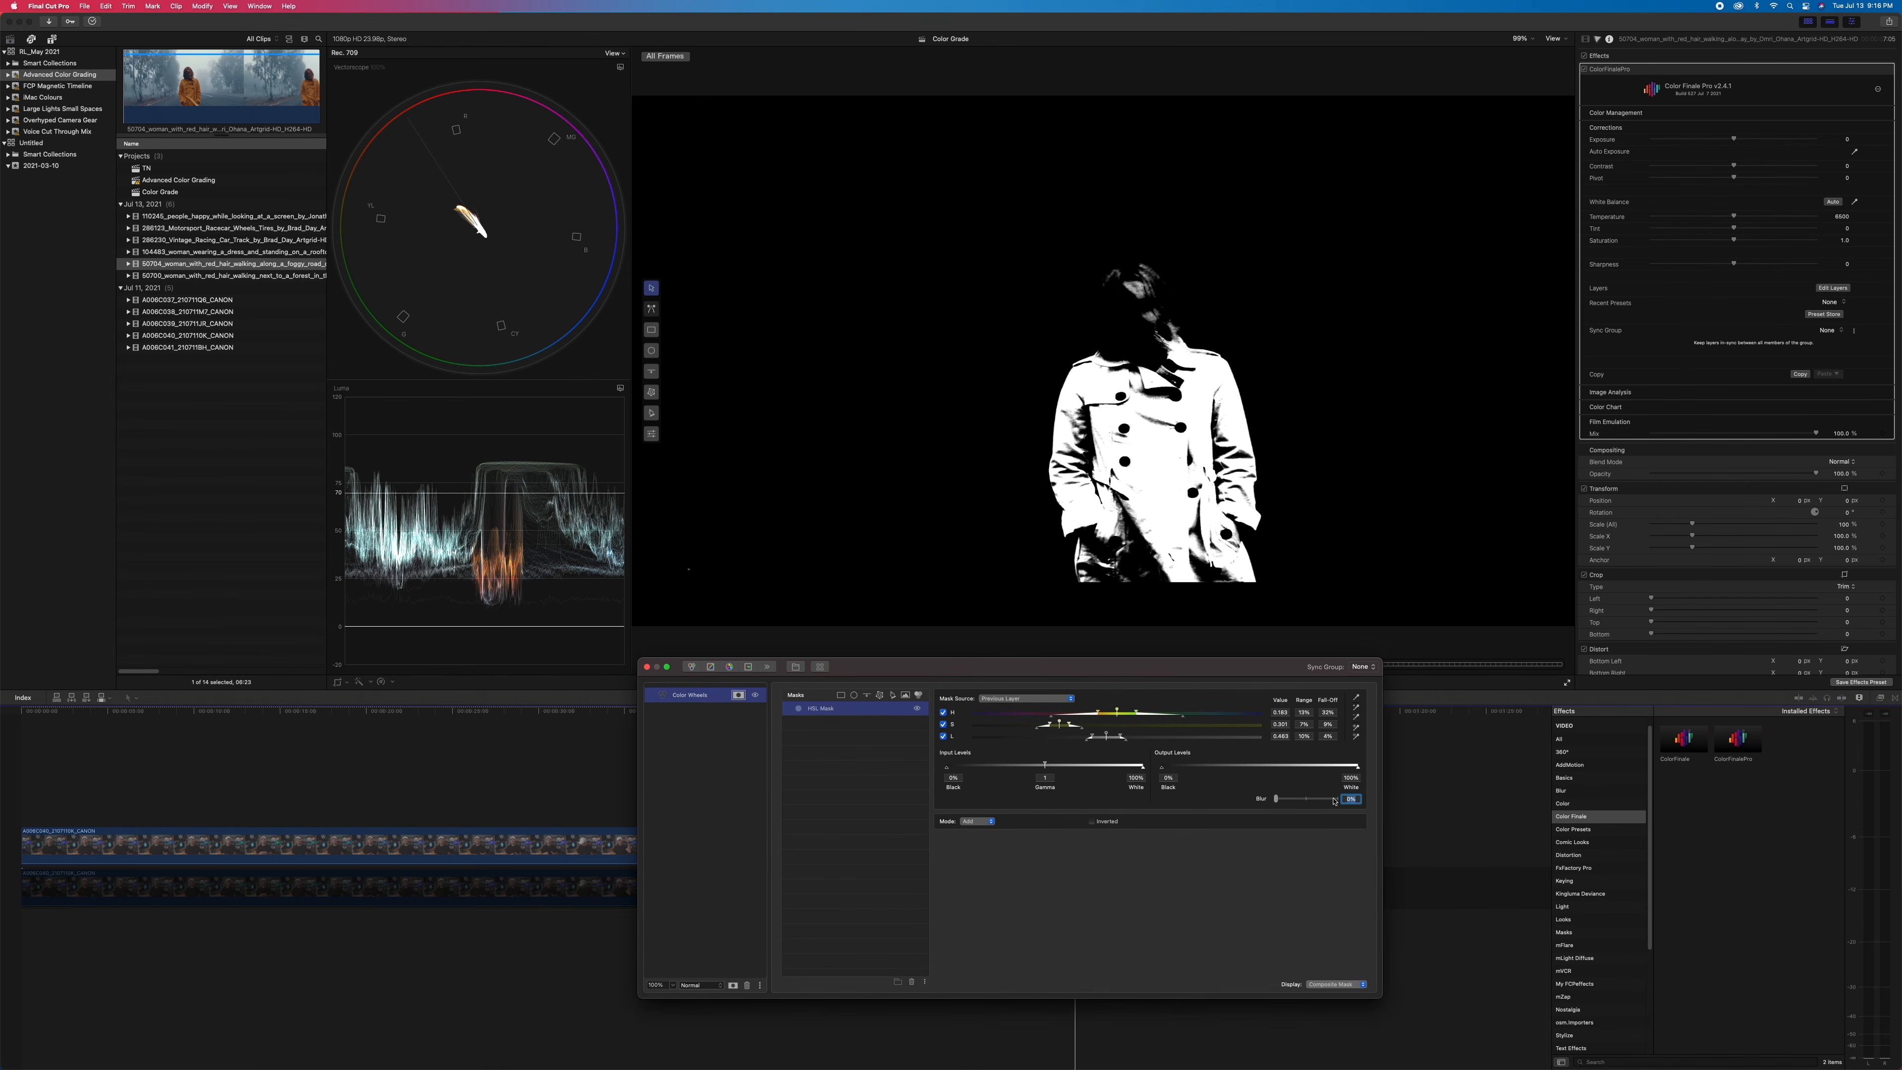
pyautogui.write('1')
pyautogui.press('Return')
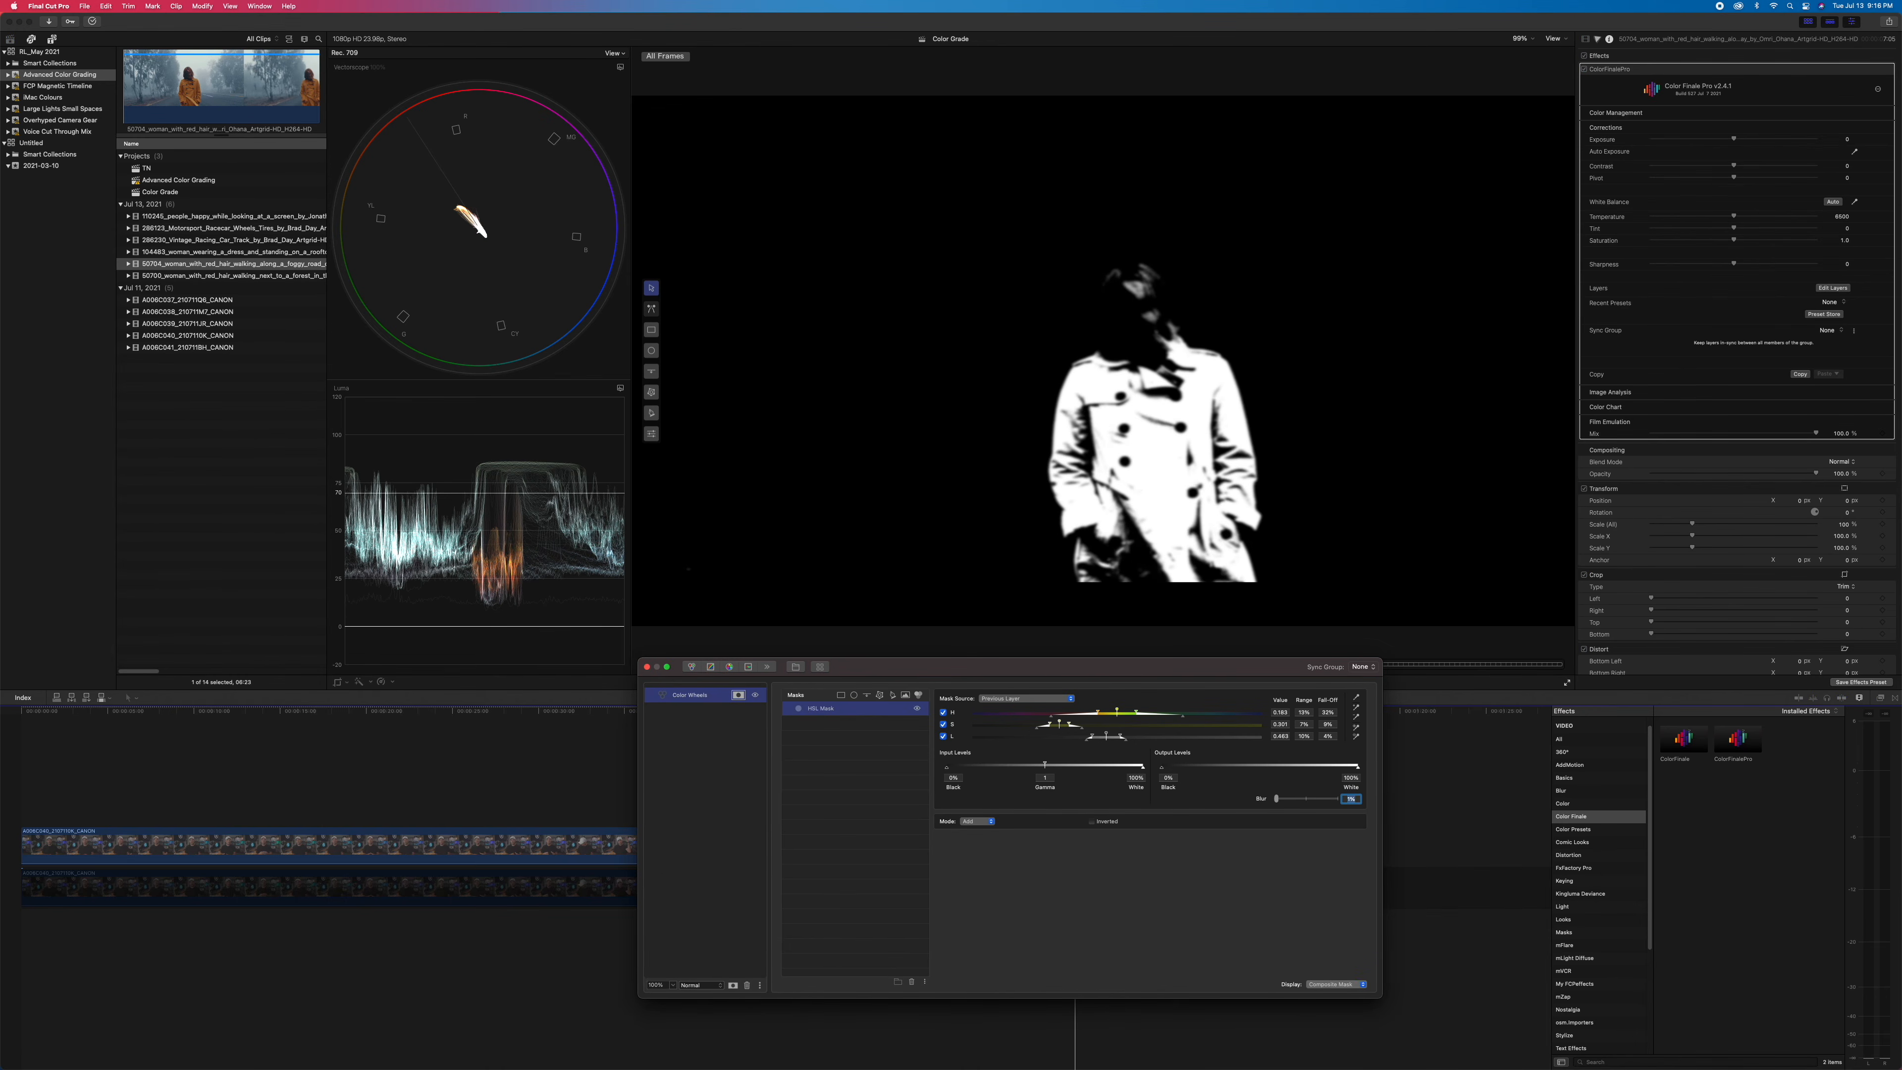
# Refine the HSL Mask with samples from the lower coat and the hair, and return the display to Result.
pyautogui.moveTo(1185, 556)
pyautogui.mouseDown()
pyautogui.moveTo(1228, 562)
pyautogui.moveTo(1140, 546)
pyautogui.mouseUp()
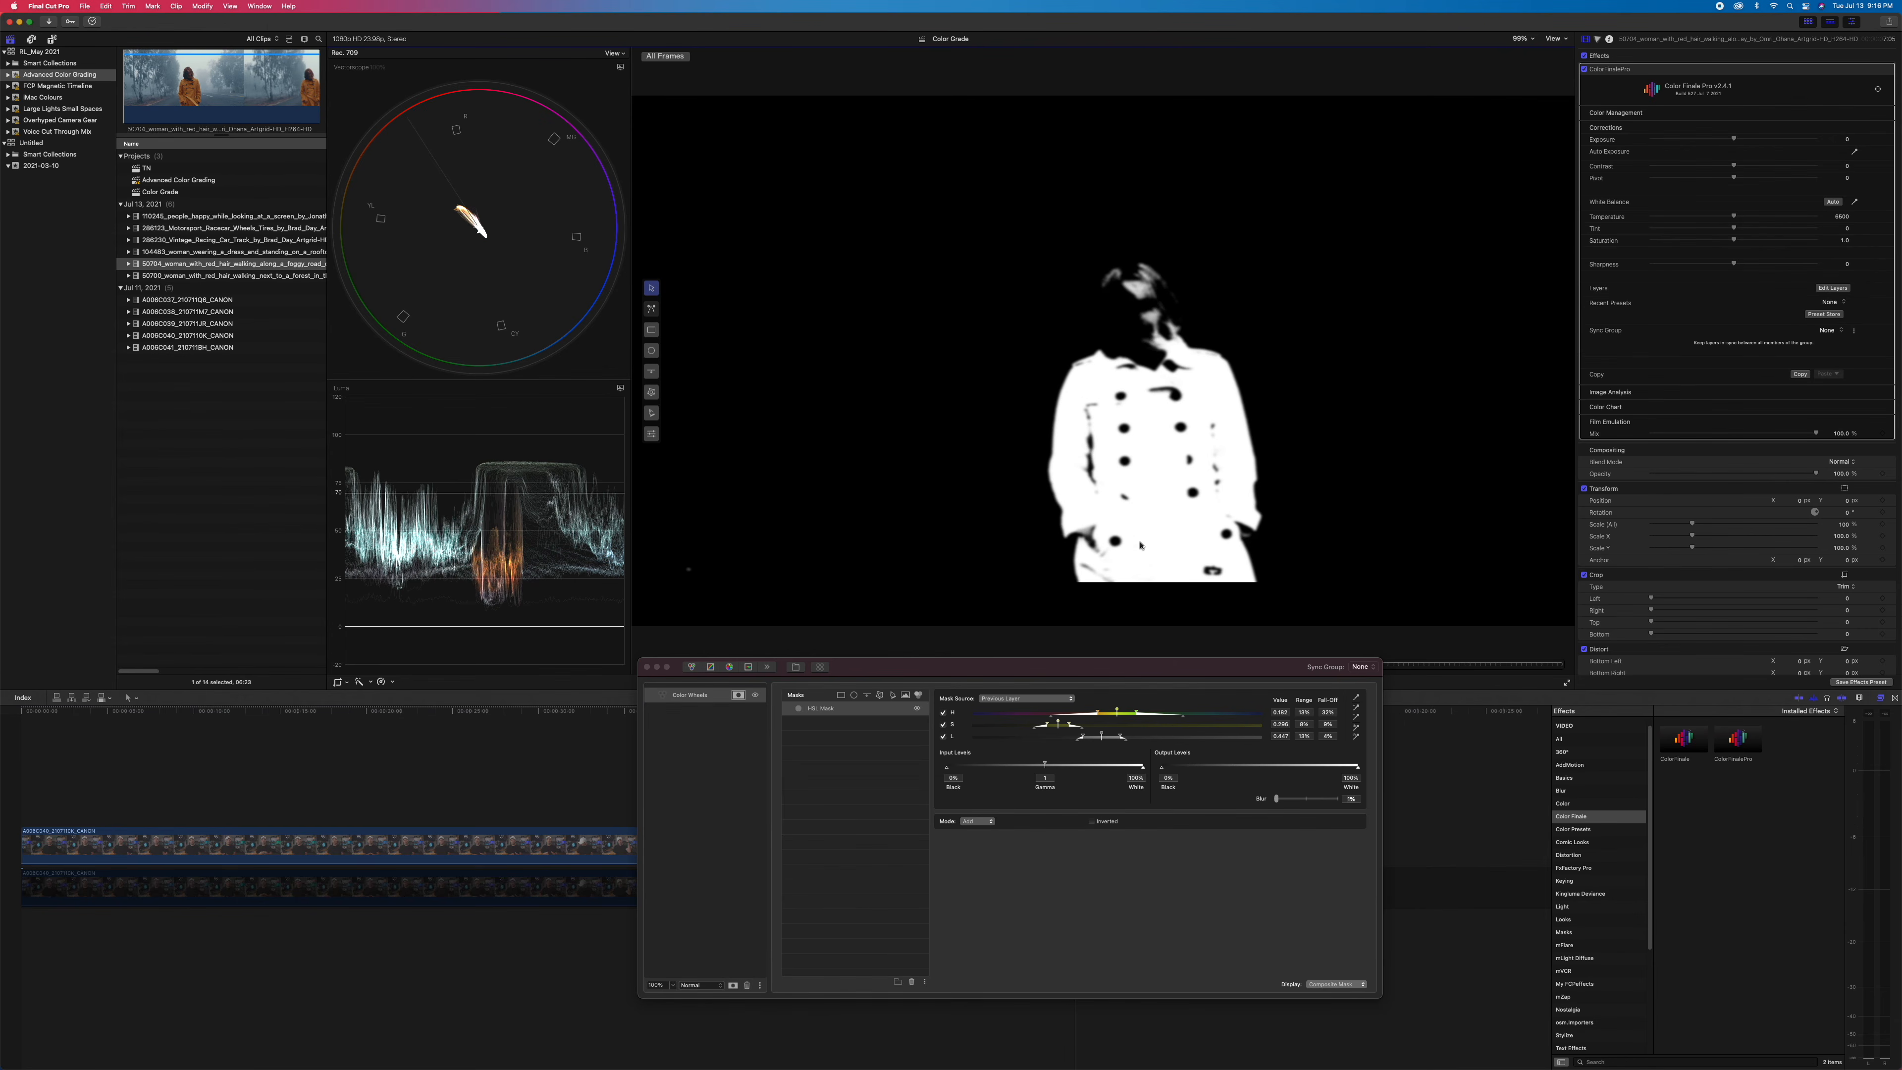
pyautogui.click(1172, 328)
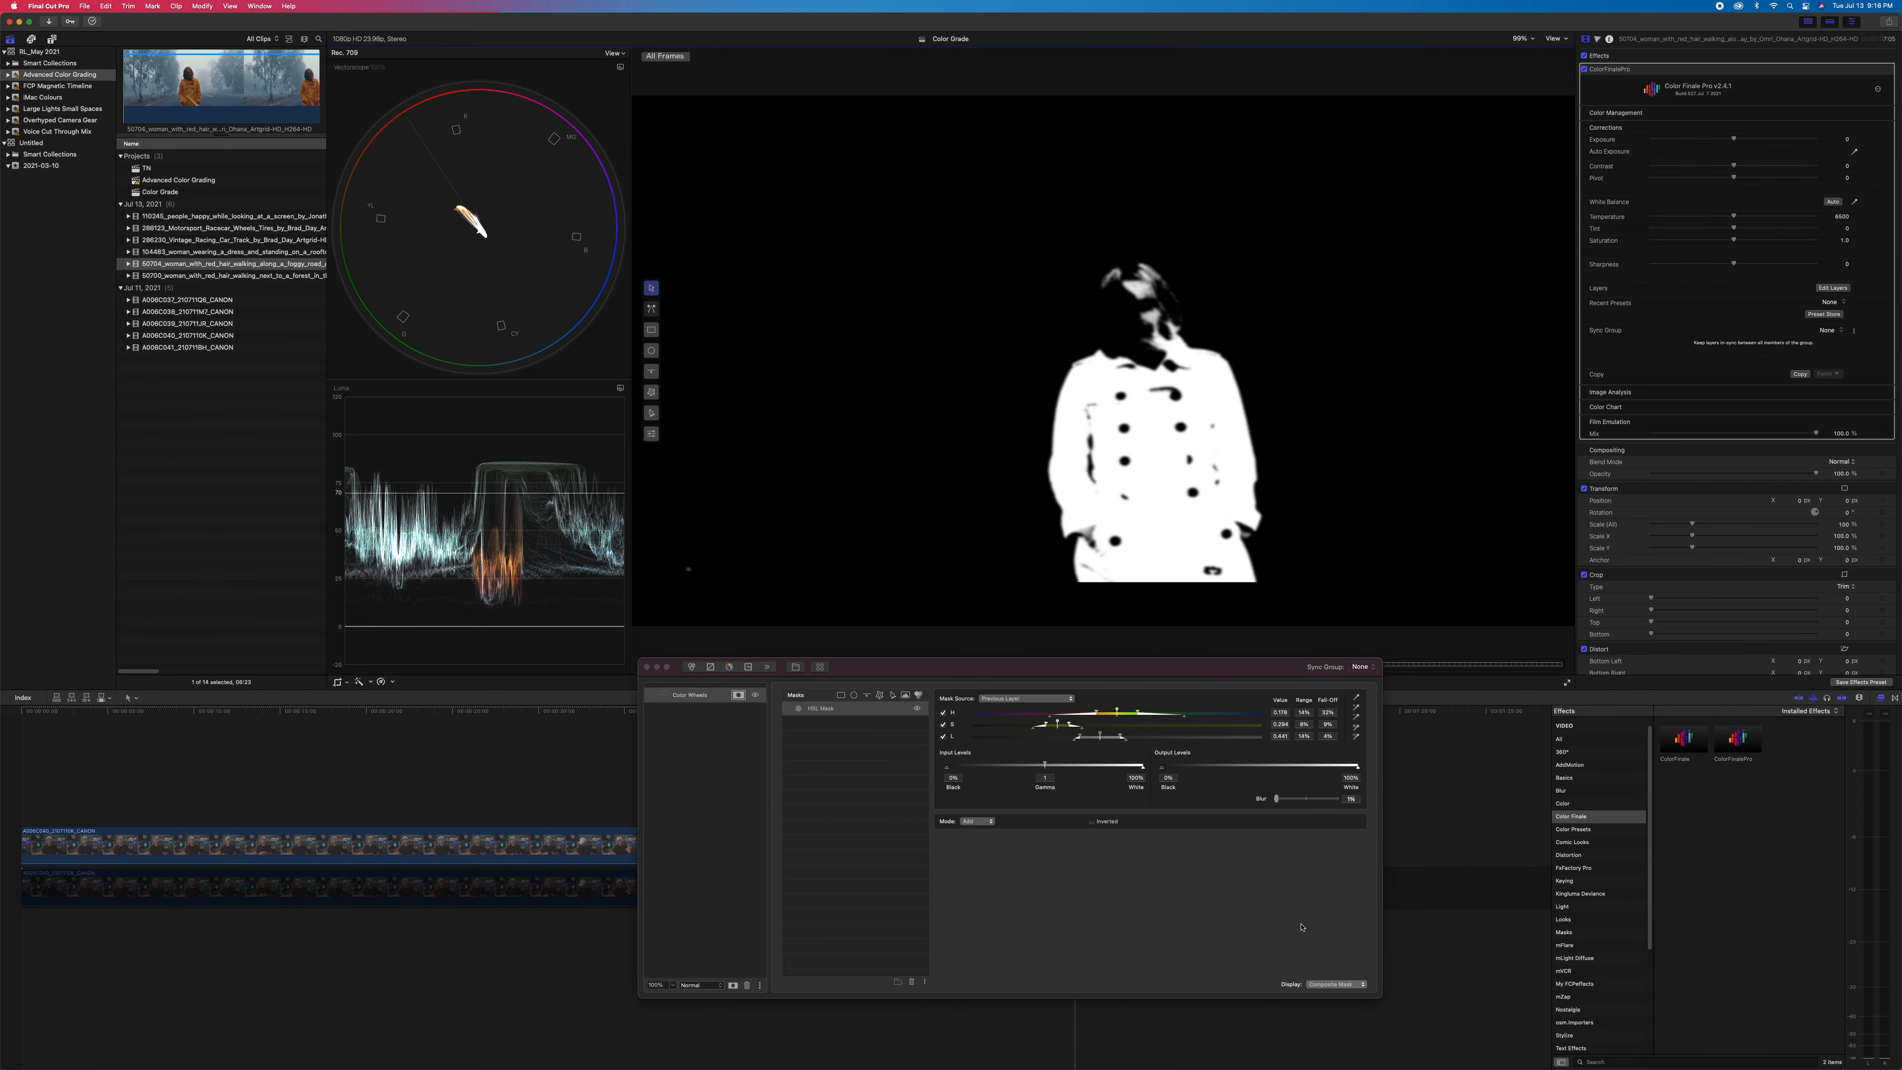
pyautogui.click(1337, 983)
pyautogui.click(1329, 955)
pyautogui.press('Tab')
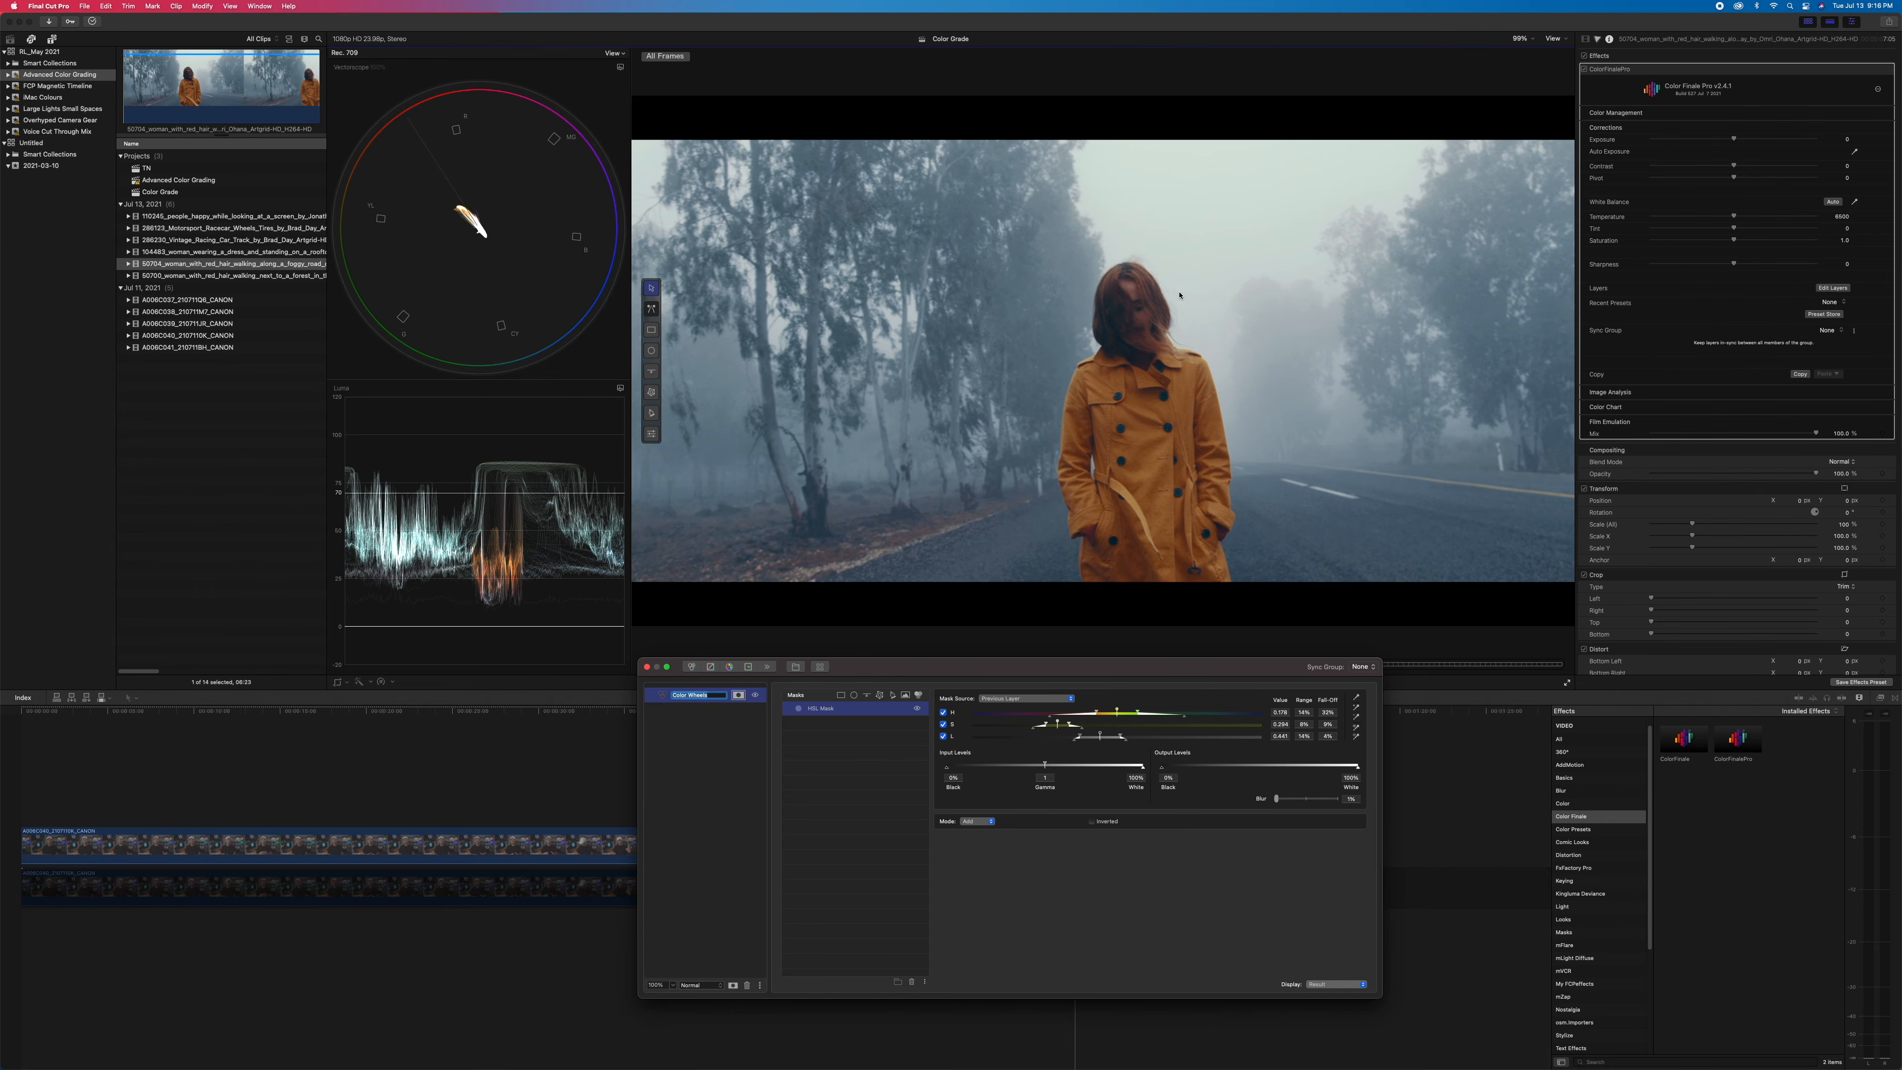
# Add an ellipse mask over the woman's face on the Color Wheels layer and track it forwards.
pyautogui.click(855, 696)
pyautogui.moveTo(1101, 368); pyautogui.dragTo(1143, 303)
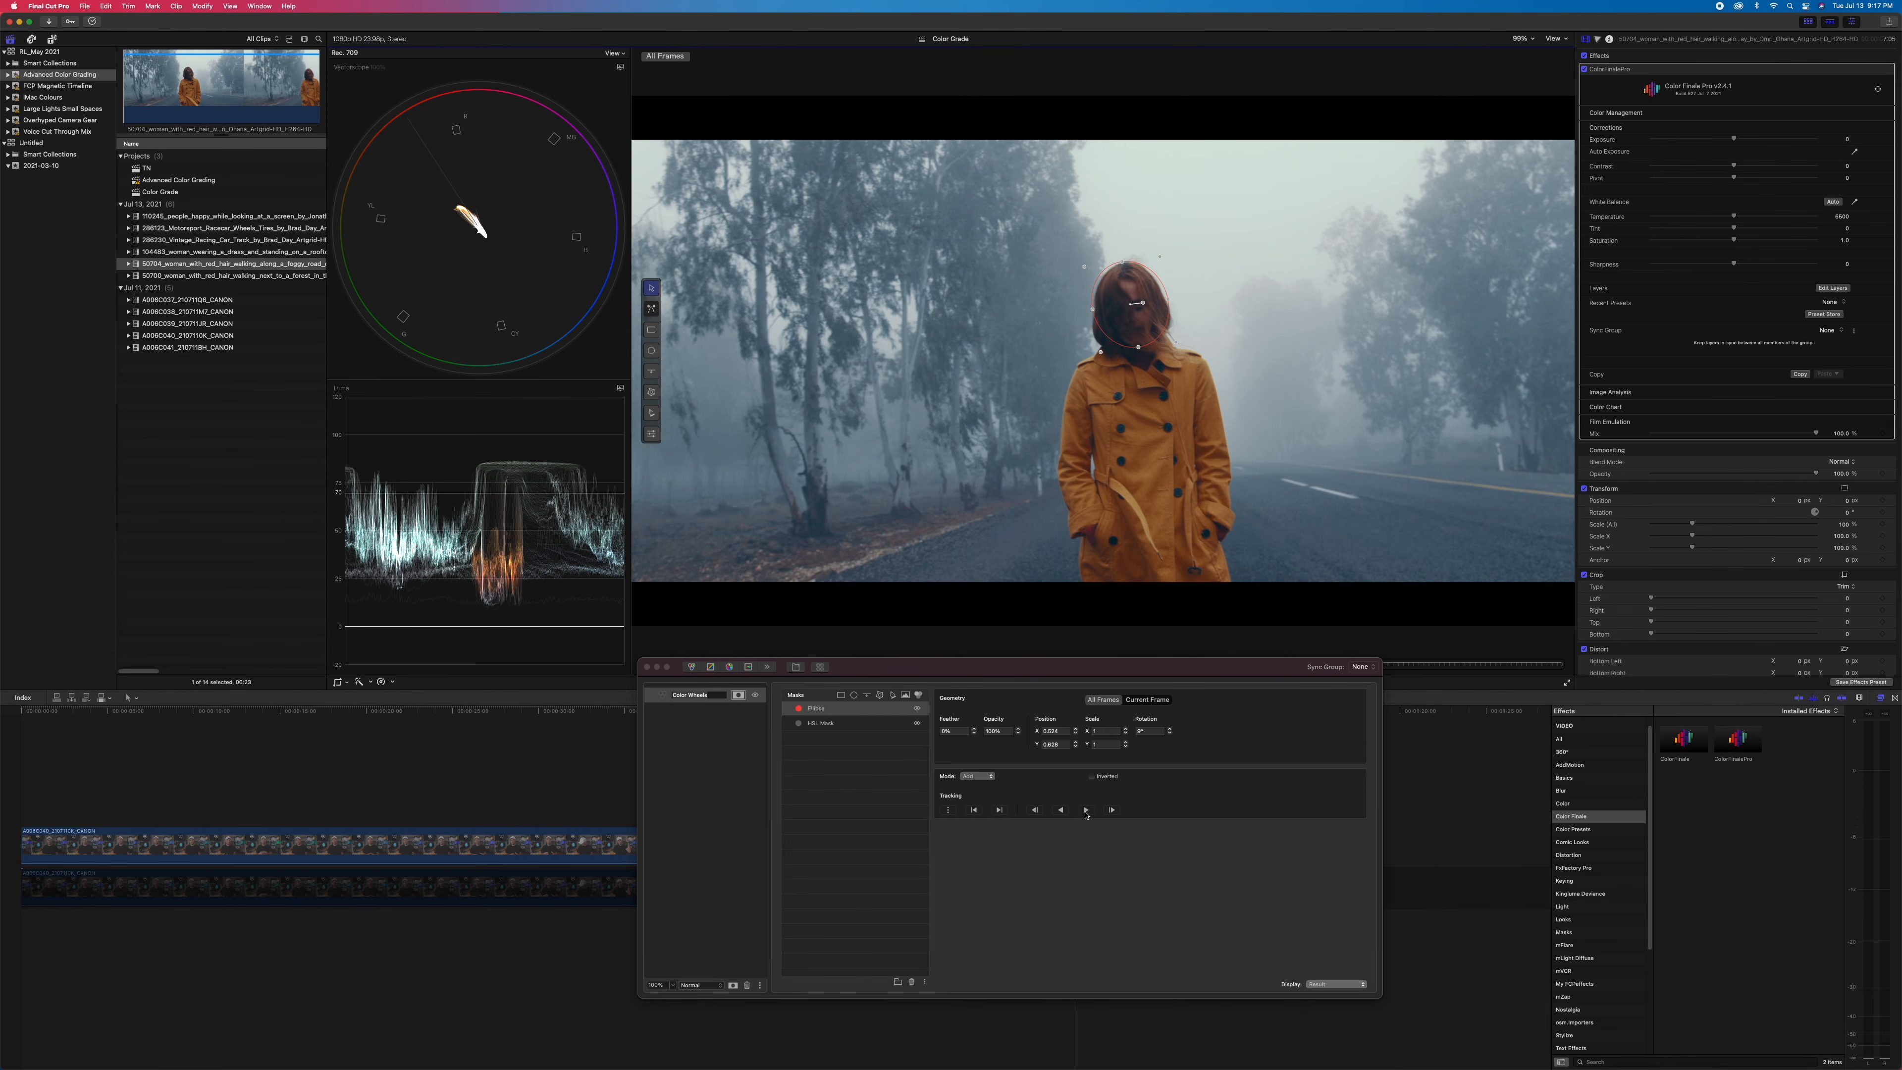
pyautogui.click(1085, 812)
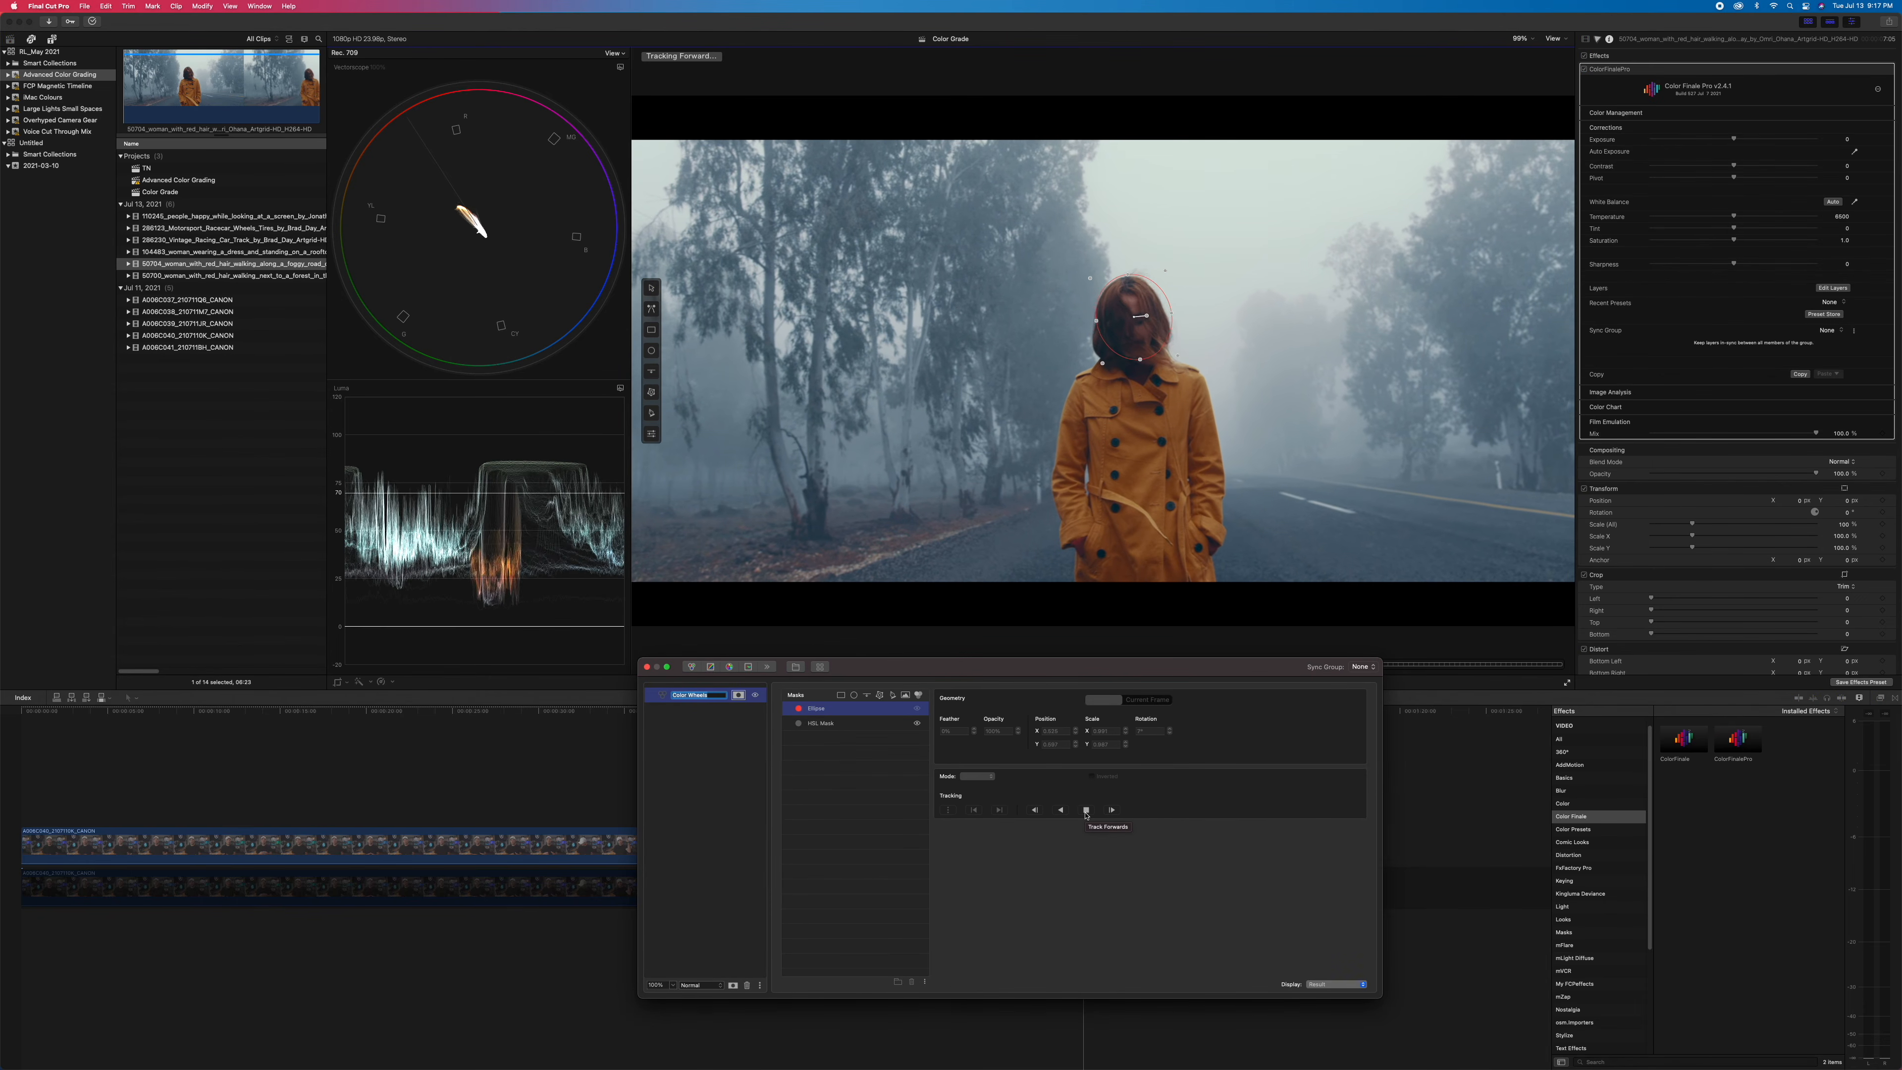
pyautogui.click(1085, 811)
# Set the face ellipse's mask mode to Subtract so it is excluded from the coat mask.
pyautogui.click(975, 779)
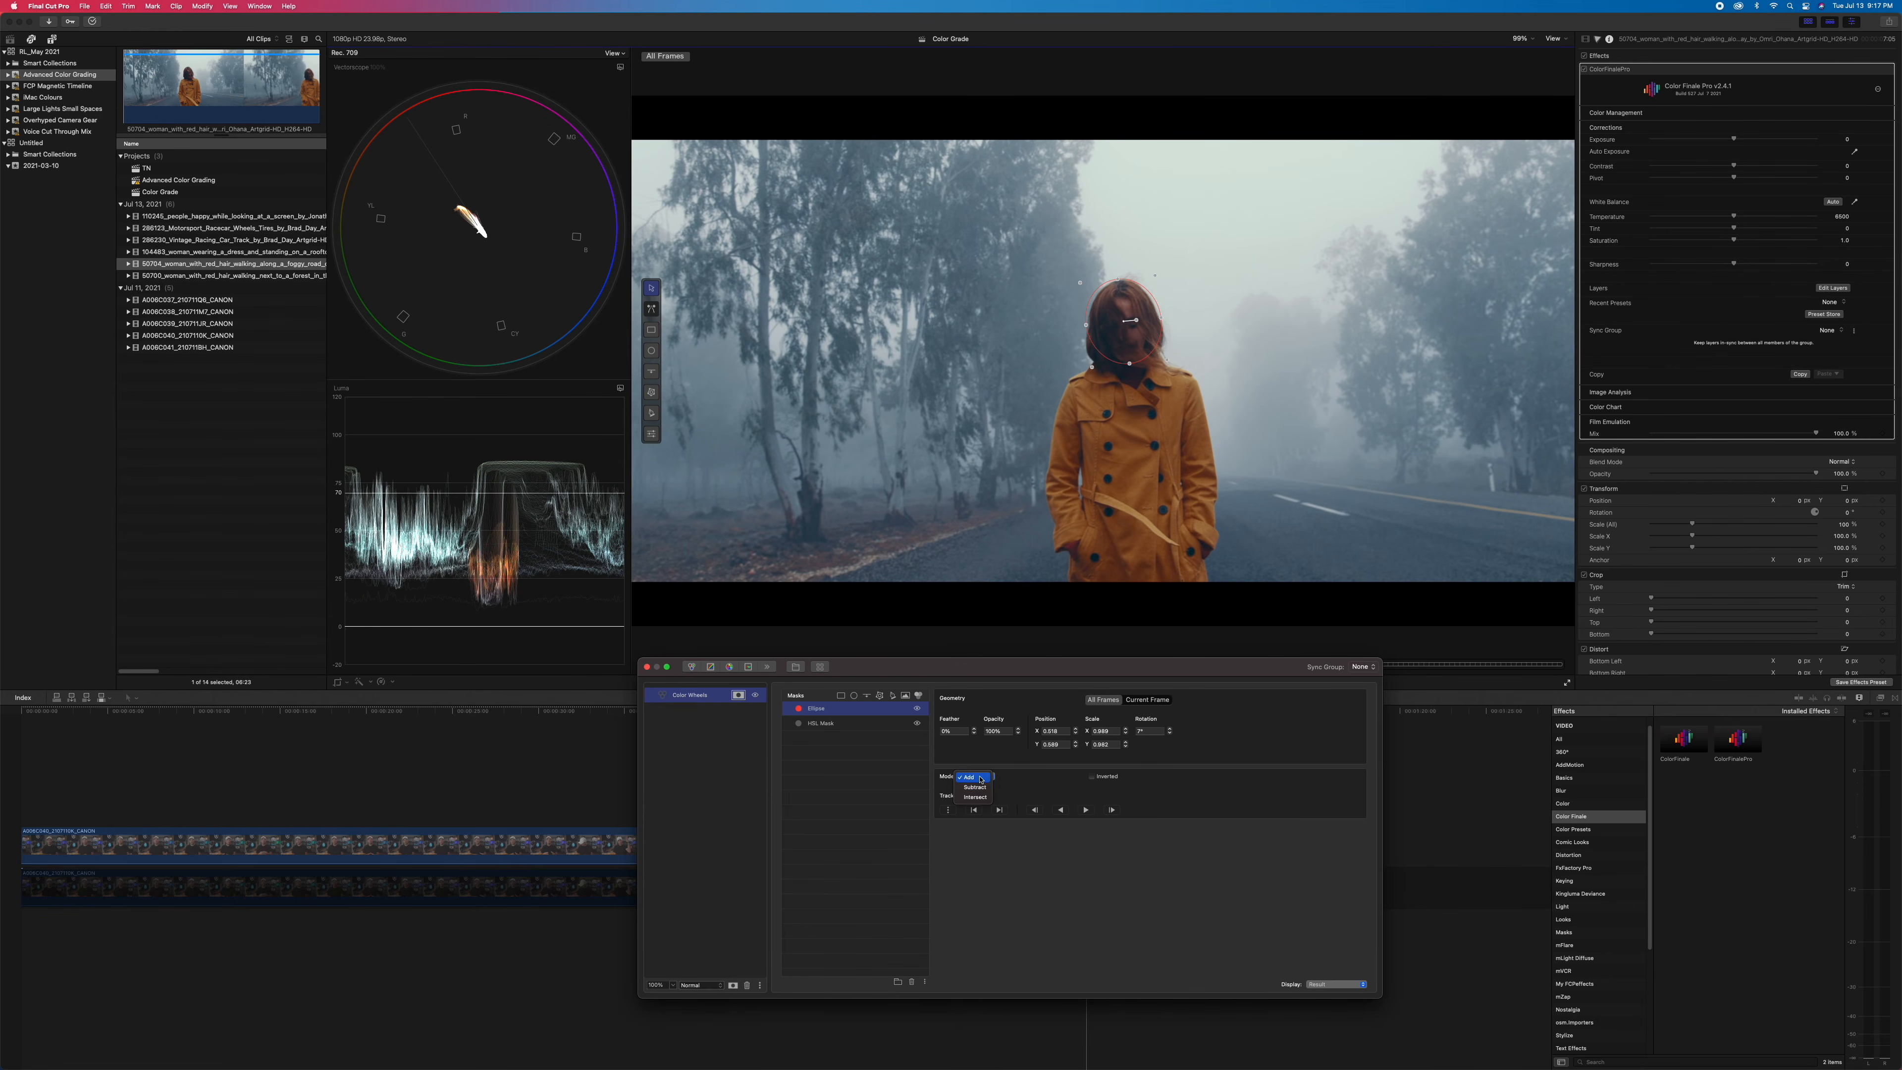
pyautogui.click(982, 791)
pyautogui.click(882, 722)
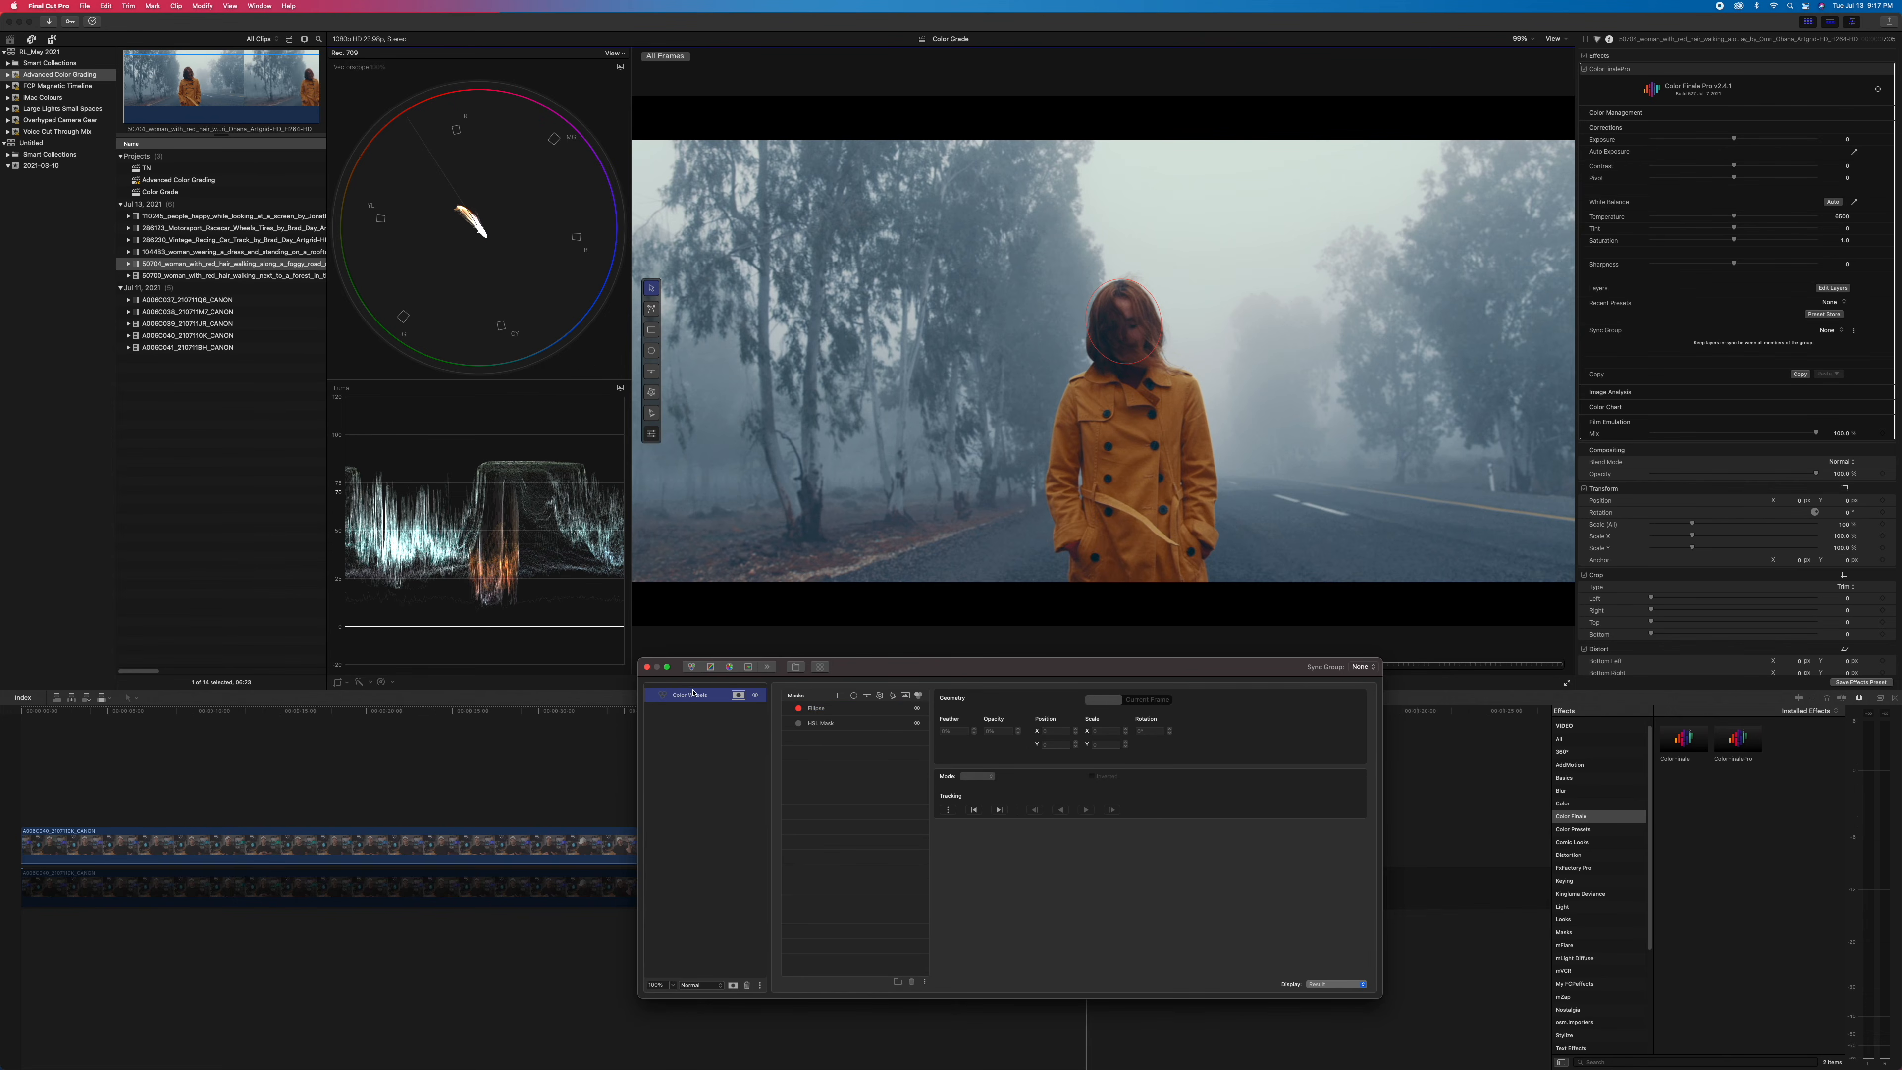
# Raise the saturation of the Gain, Gamma and Lift wheels on the Color Wheels layer, comparing with the layer off.
pyautogui.click(739, 695)
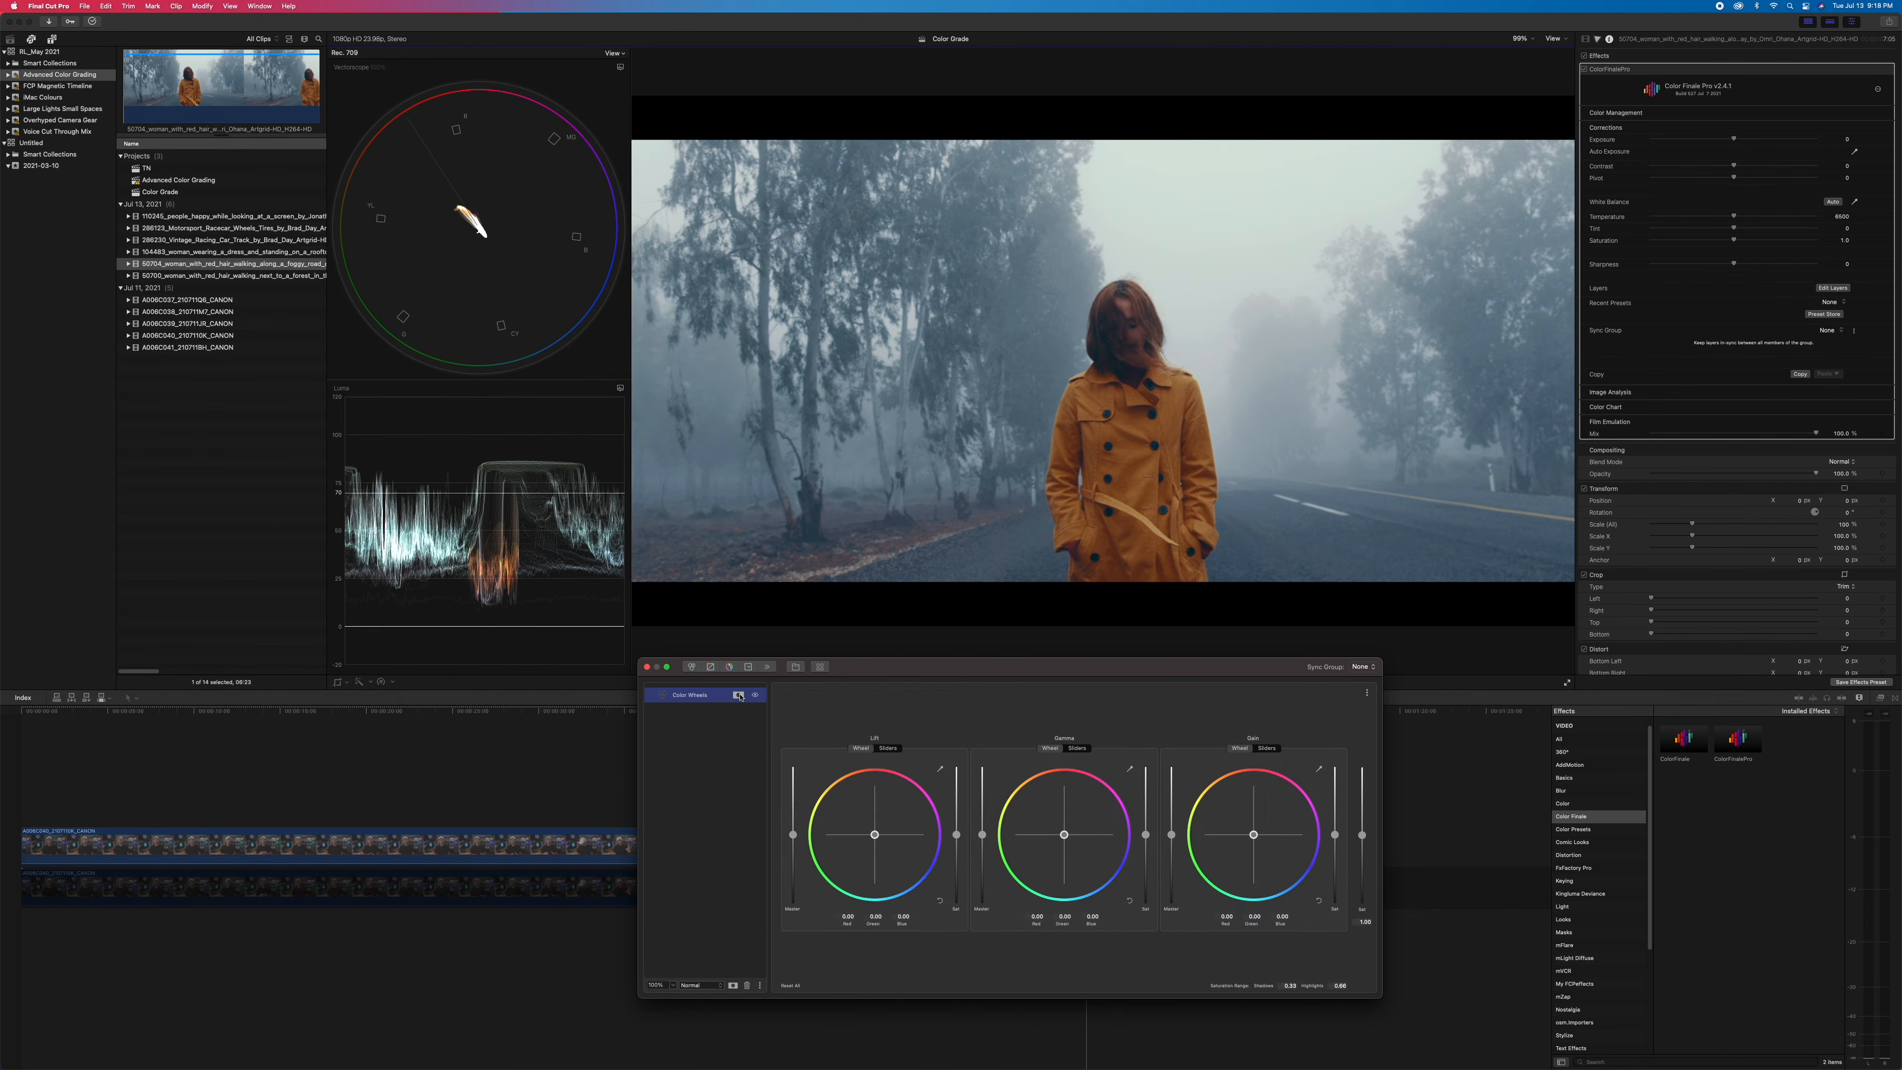
pyautogui.doubleClick(683, 696)
pyautogui.moveTo(1335, 835); pyautogui.dragTo(1207, 865)
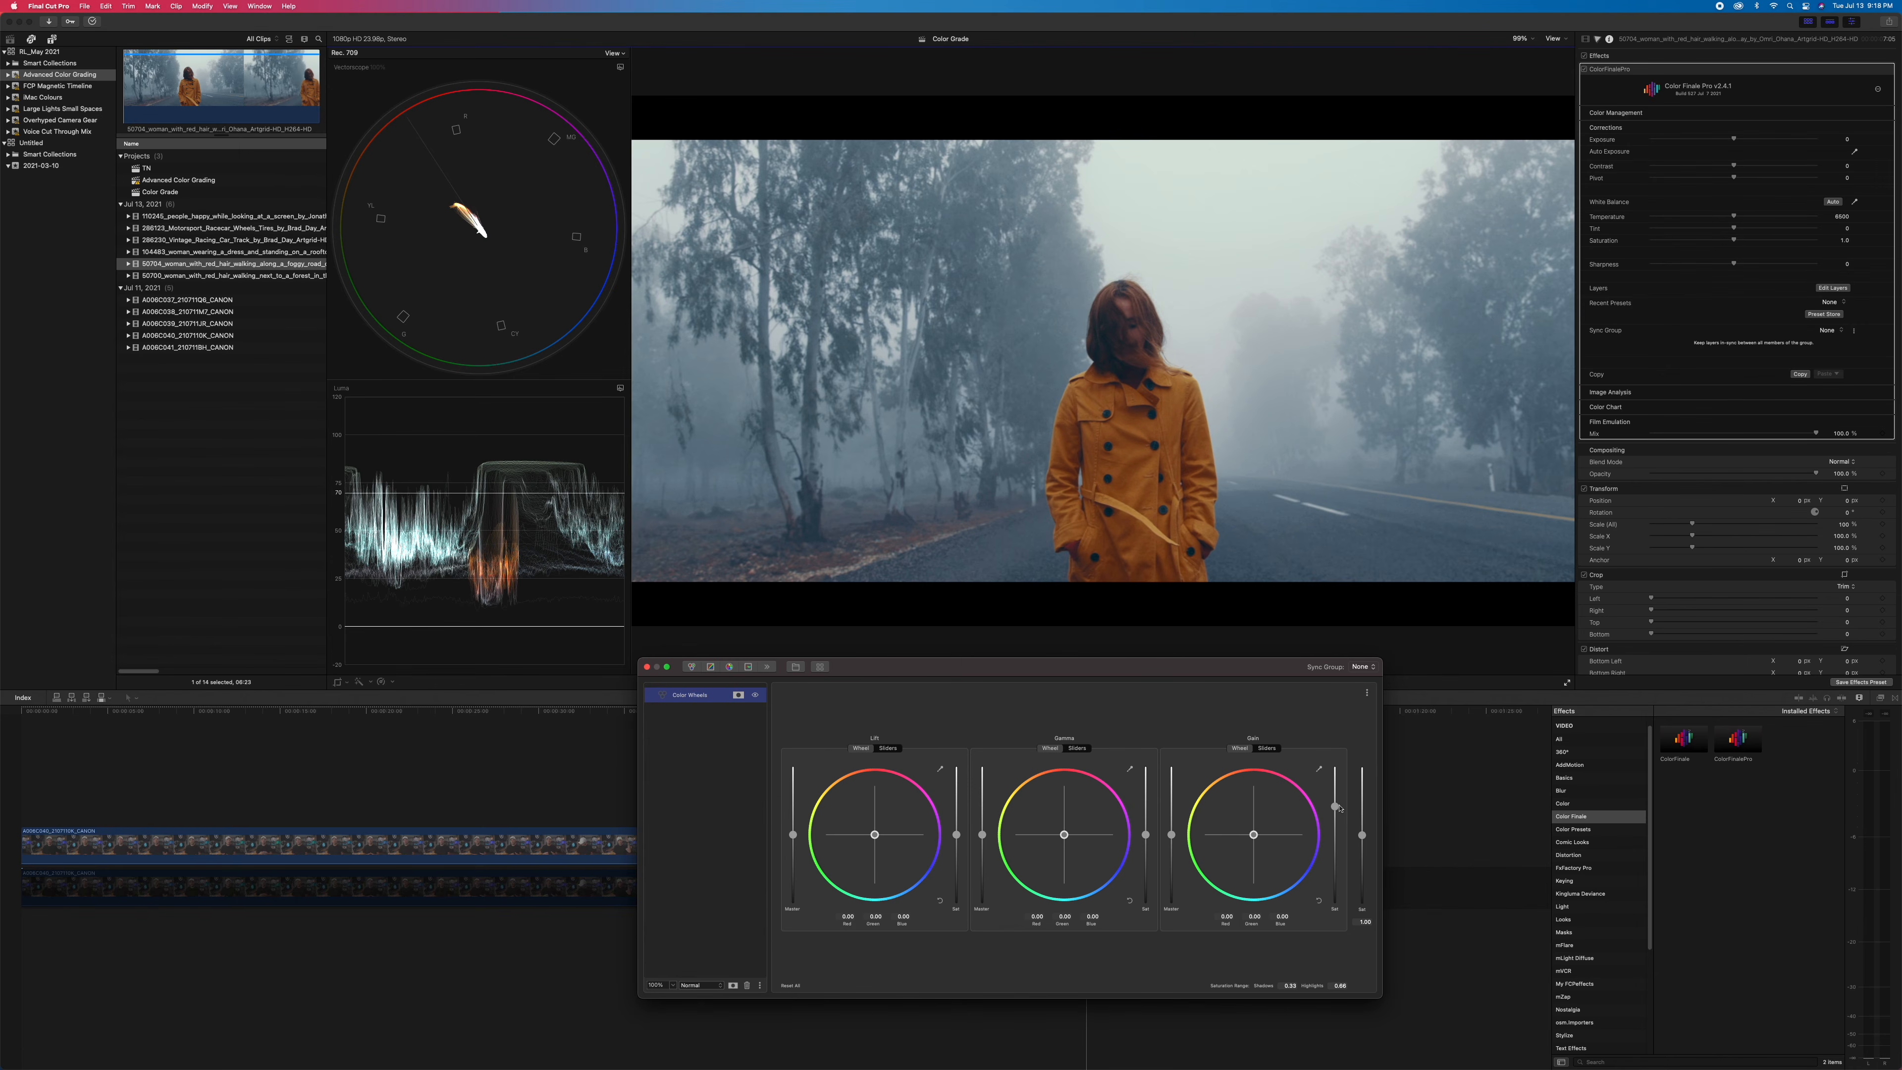
pyautogui.moveTo(1337, 808); pyautogui.dragTo(1336, 800)
pyautogui.click(755, 696)
pyautogui.click(756, 695)
pyautogui.moveTo(1145, 834); pyautogui.dragTo(1146, 815)
pyautogui.moveTo(953, 836); pyautogui.dragTo(956, 825)
# Add a Curves layer and copy the HSL Mask from the Color Wheels layer onto it.
pyautogui.click(751, 669)
pyautogui.click(737, 984)
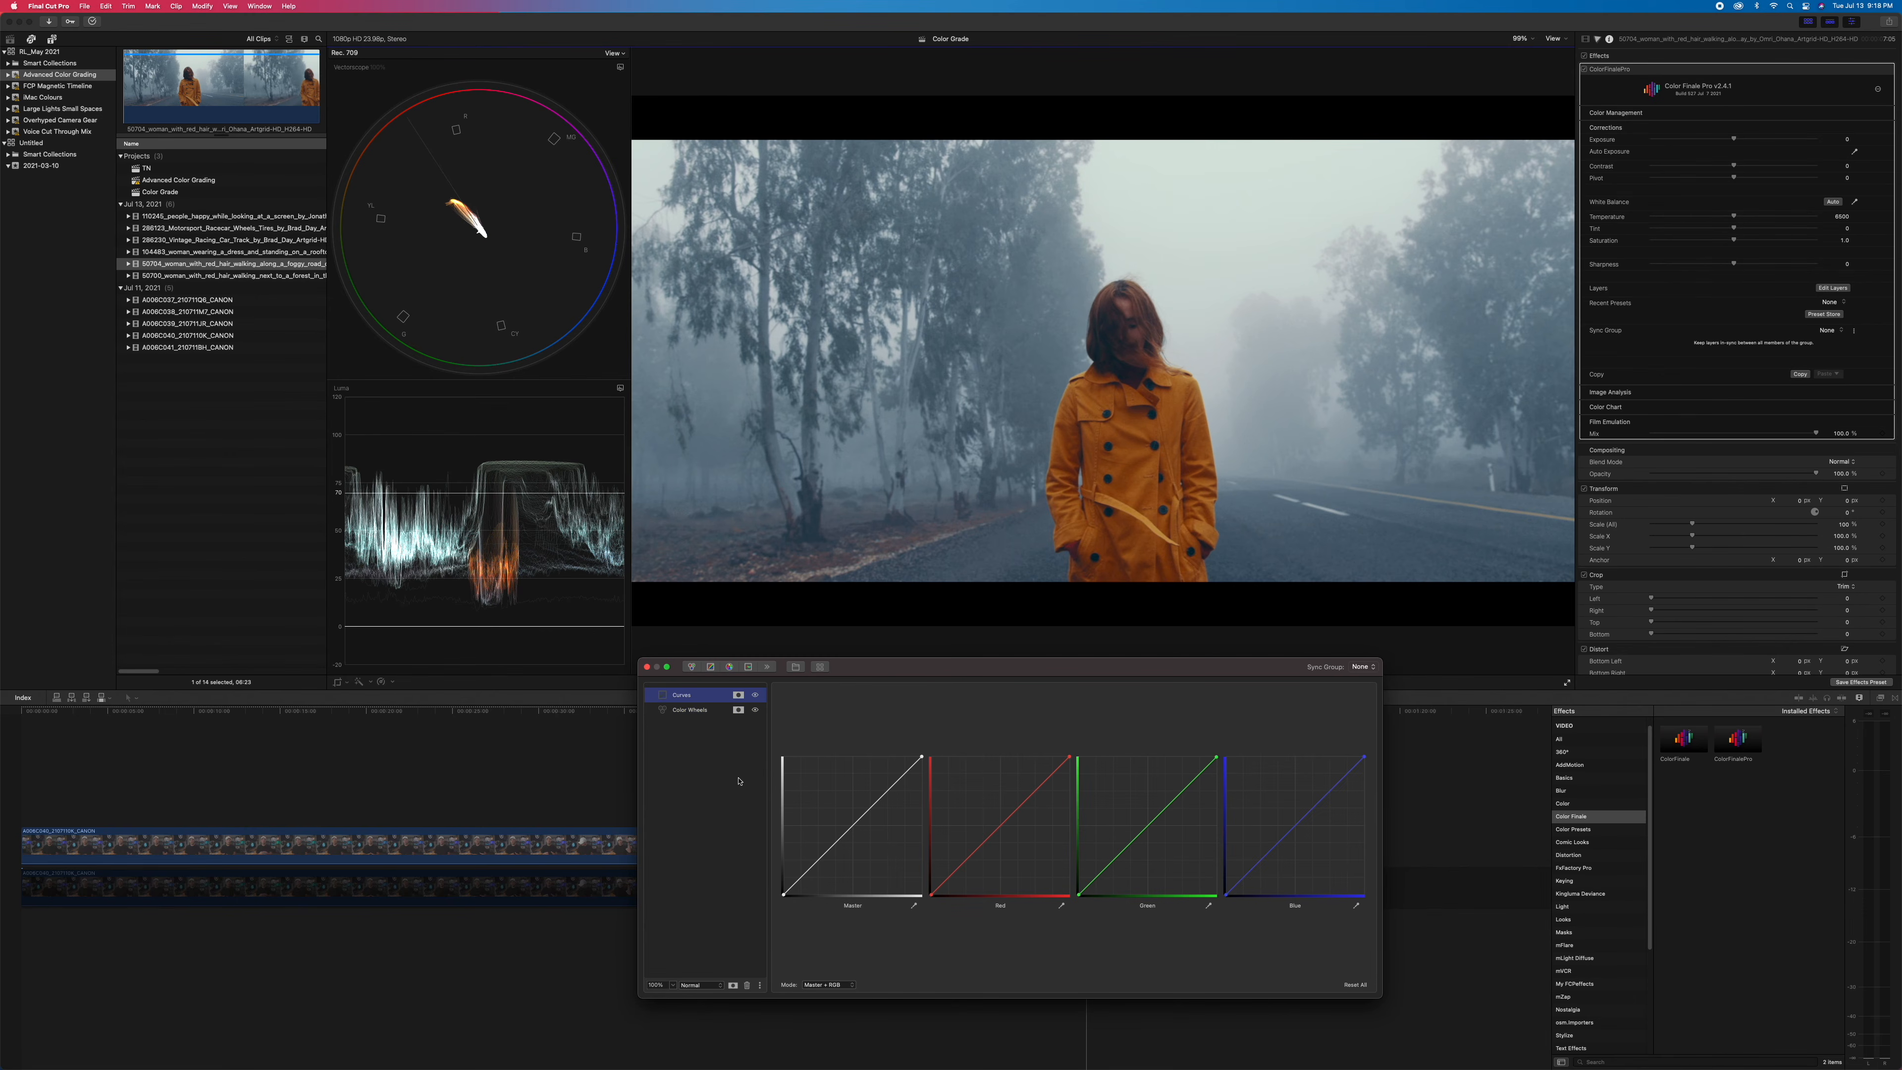
pyautogui.click(739, 709)
pyautogui.rightClick(825, 726)
pyautogui.click(844, 851)
pyautogui.click(738, 694)
pyautogui.rightClick(812, 736)
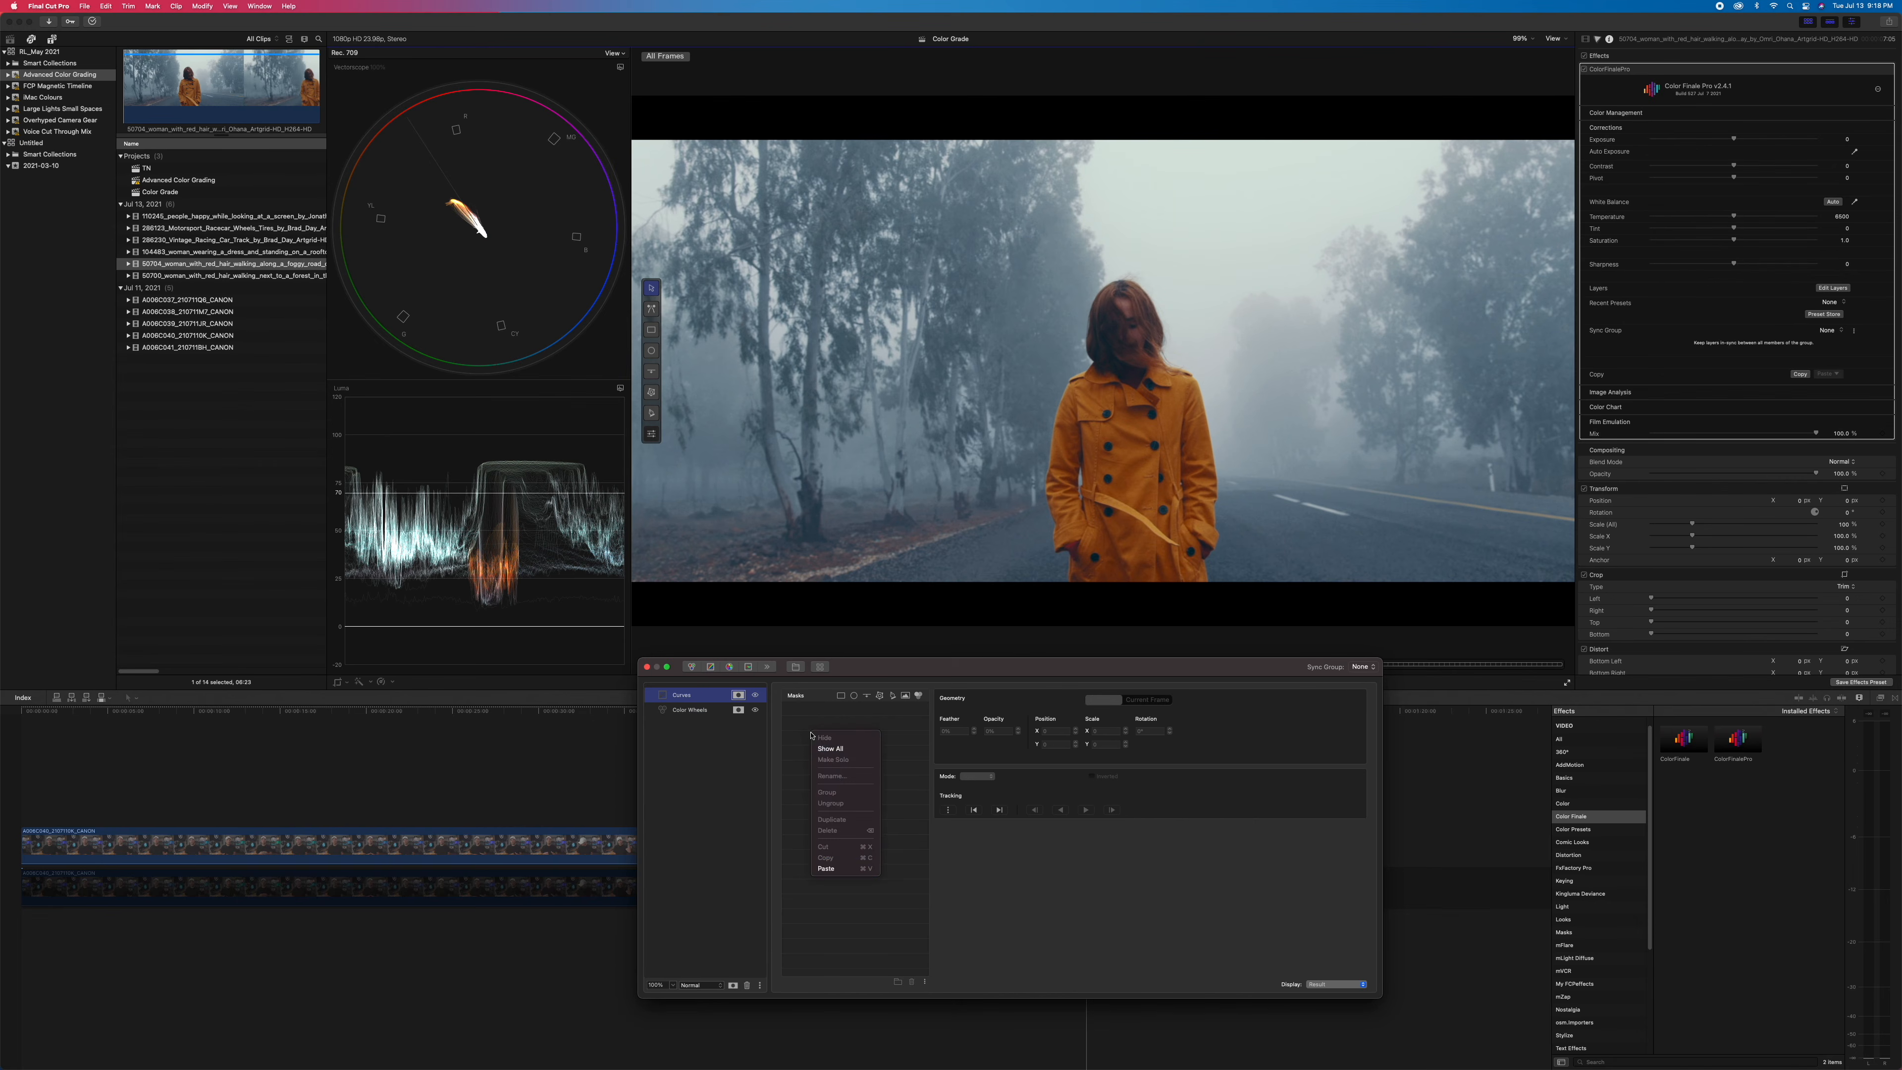
pyautogui.click(827, 868)
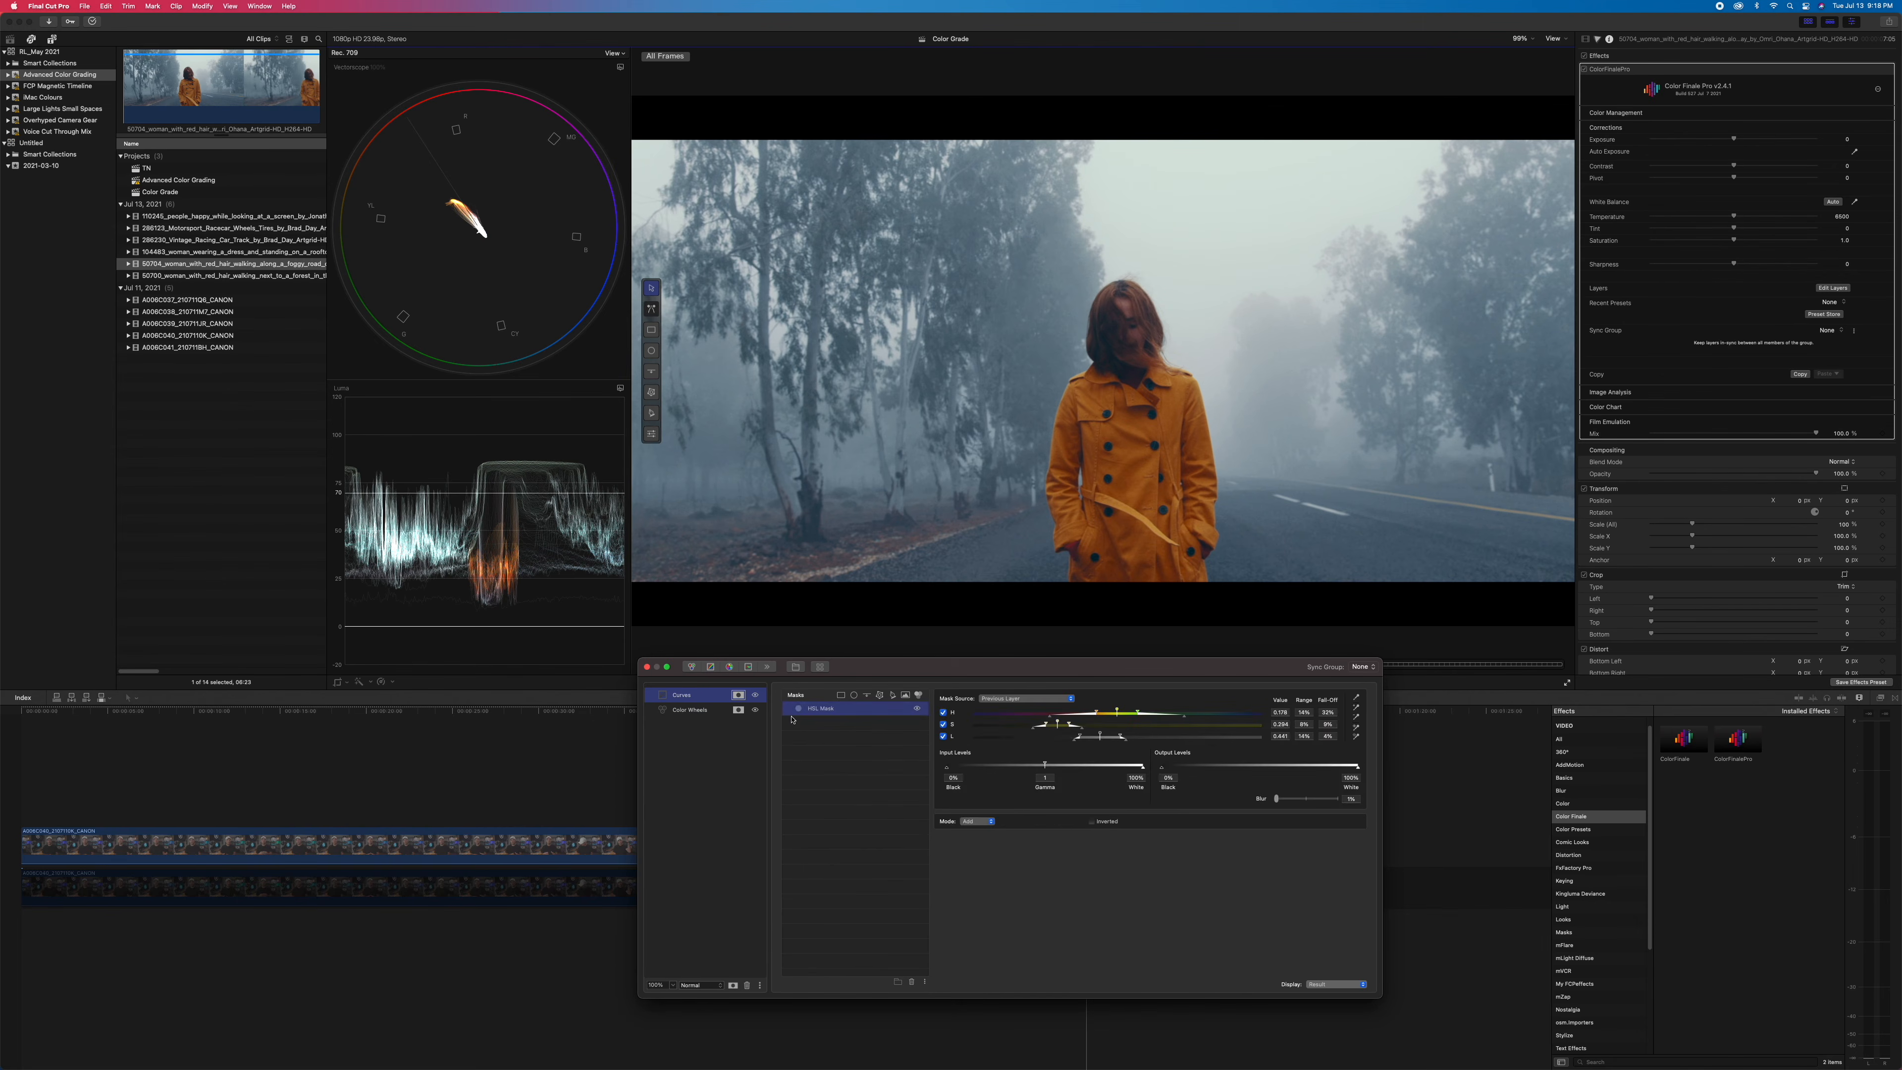
# Shift the coat to a vivid red by lowering the green curve's white point and adjusting the upper ends of the red and blue curves.
pyautogui.click(687, 697)
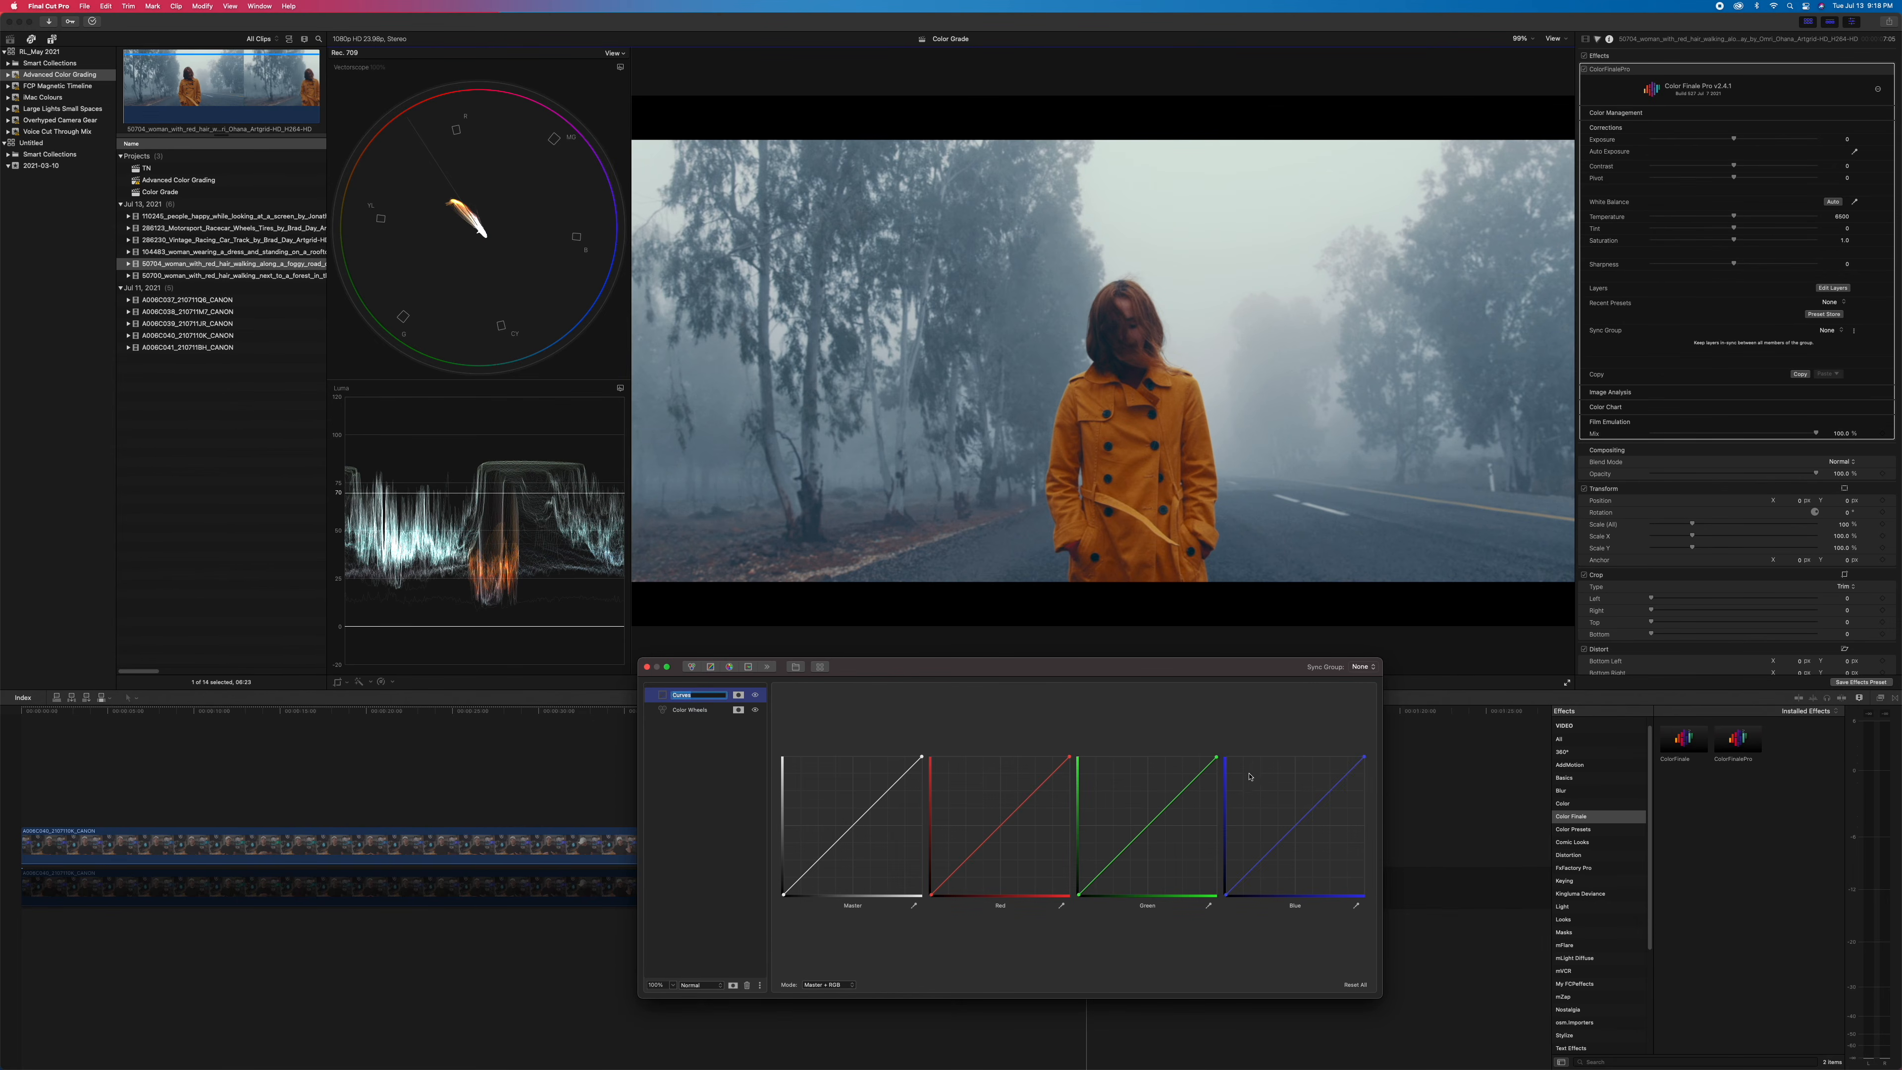
pyautogui.moveTo(1217, 758); pyautogui.dragTo(1223, 798)
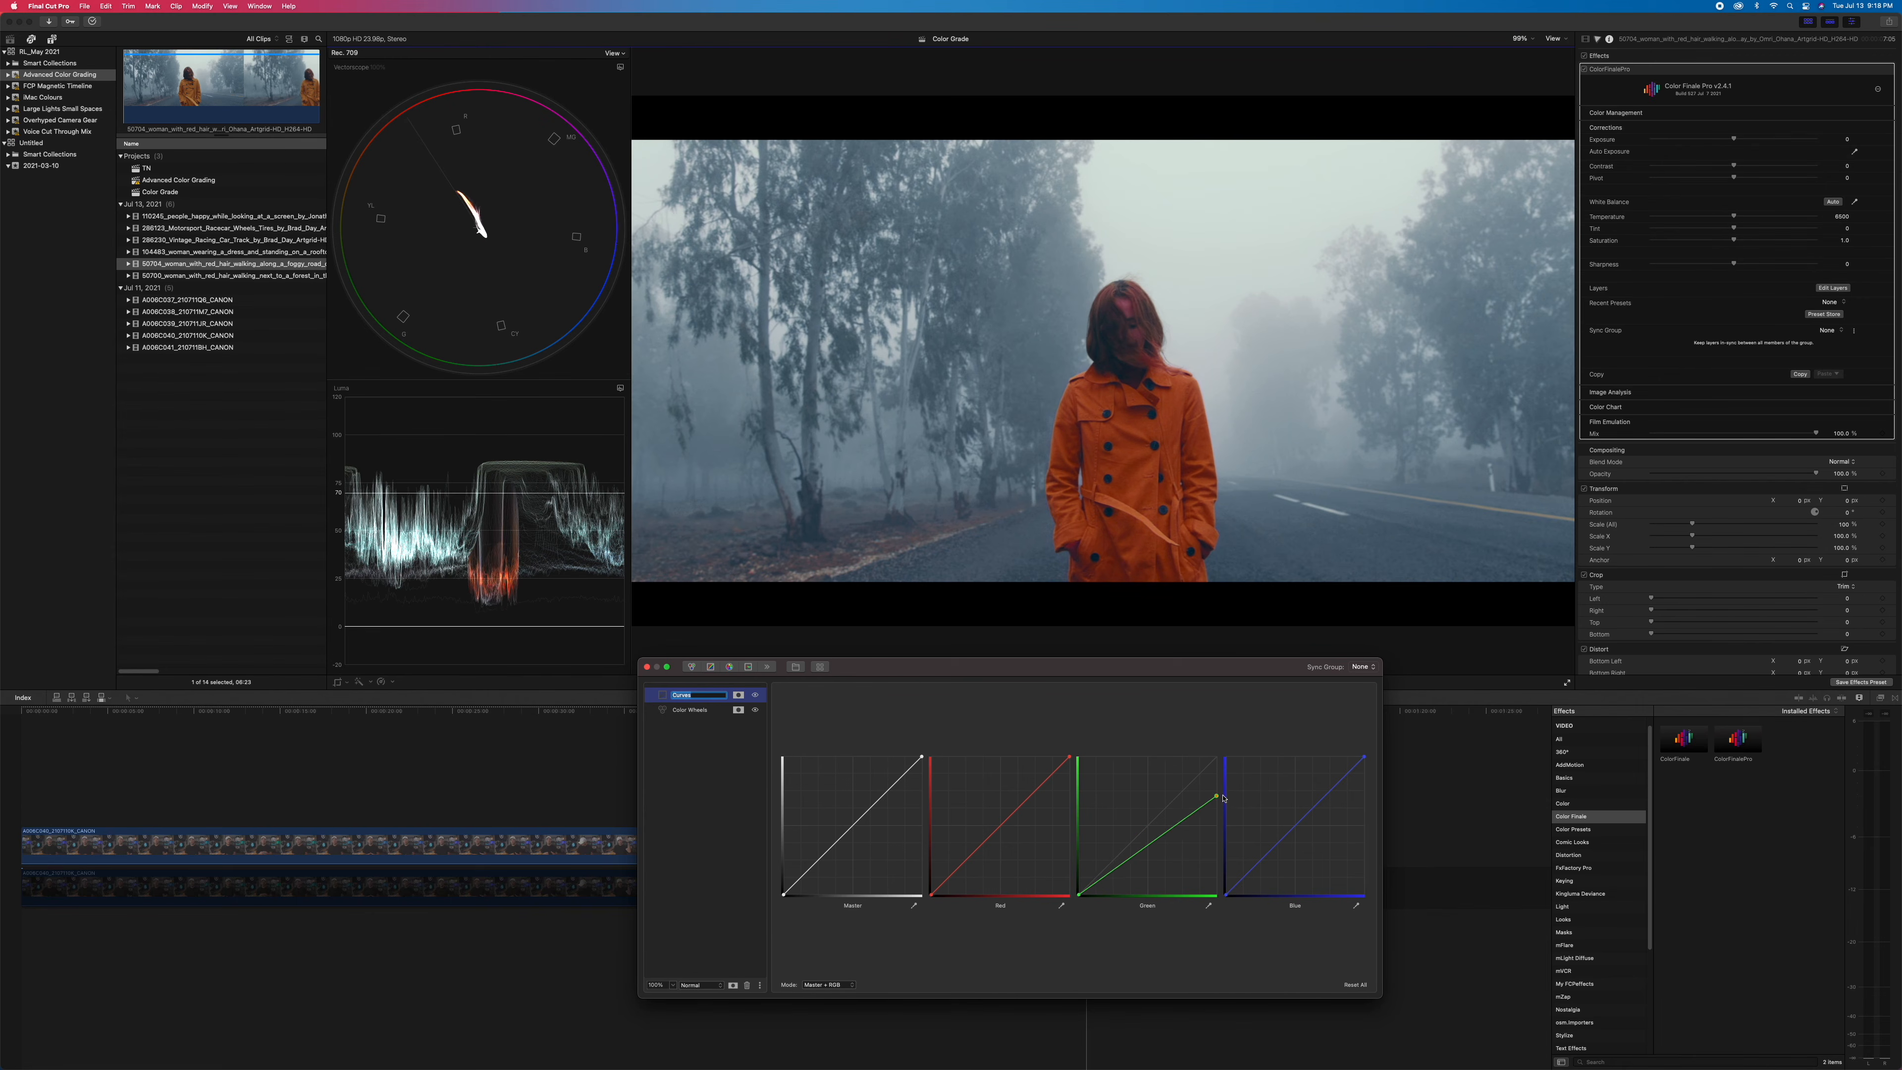
pyautogui.moveTo(1072, 757); pyautogui.dragTo(1011, 820)
pyautogui.moveTo(1363, 757)
pyautogui.mouseDown()
pyautogui.moveTo(1331, 752)
pyautogui.moveTo(1369, 752)
pyautogui.moveTo(1383, 799)
pyautogui.mouseUp()
# Open the mask list of the Color Wheels layer.
pyautogui.click(690, 722)
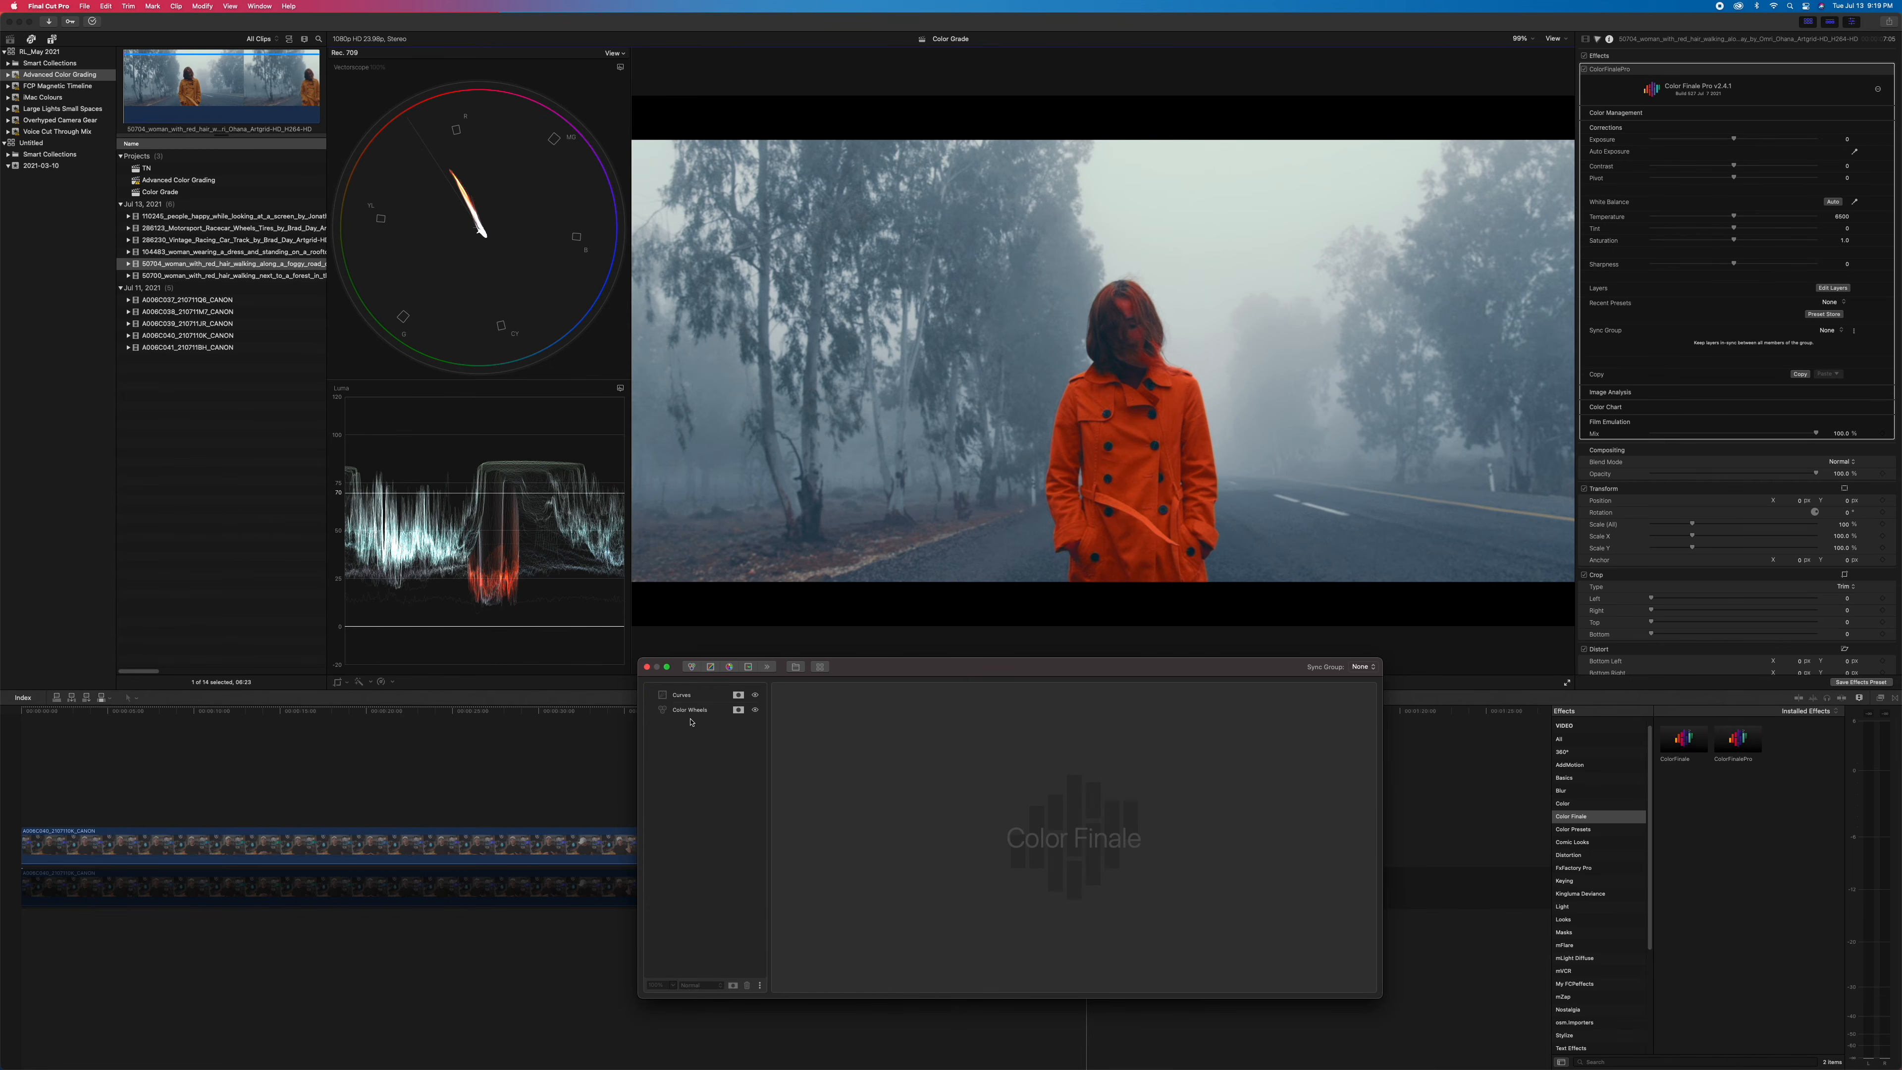
pyautogui.click(739, 711)
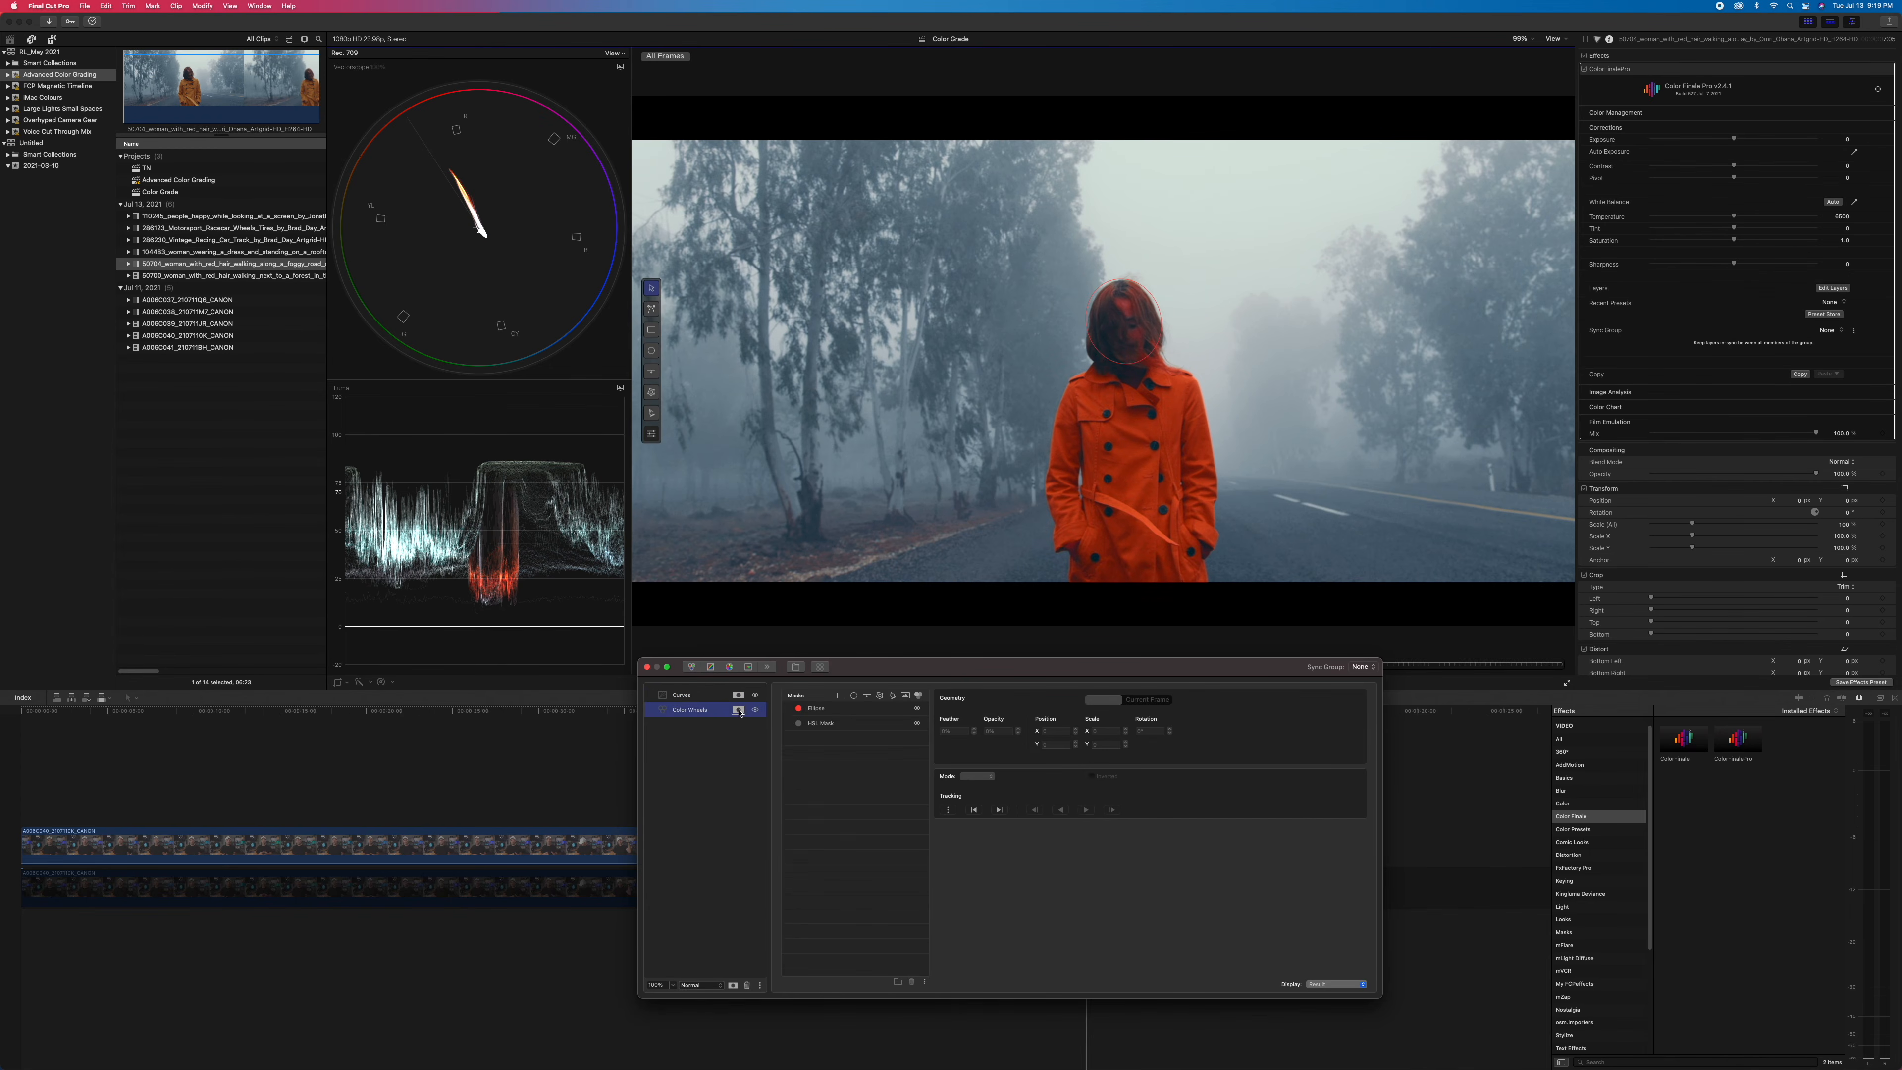